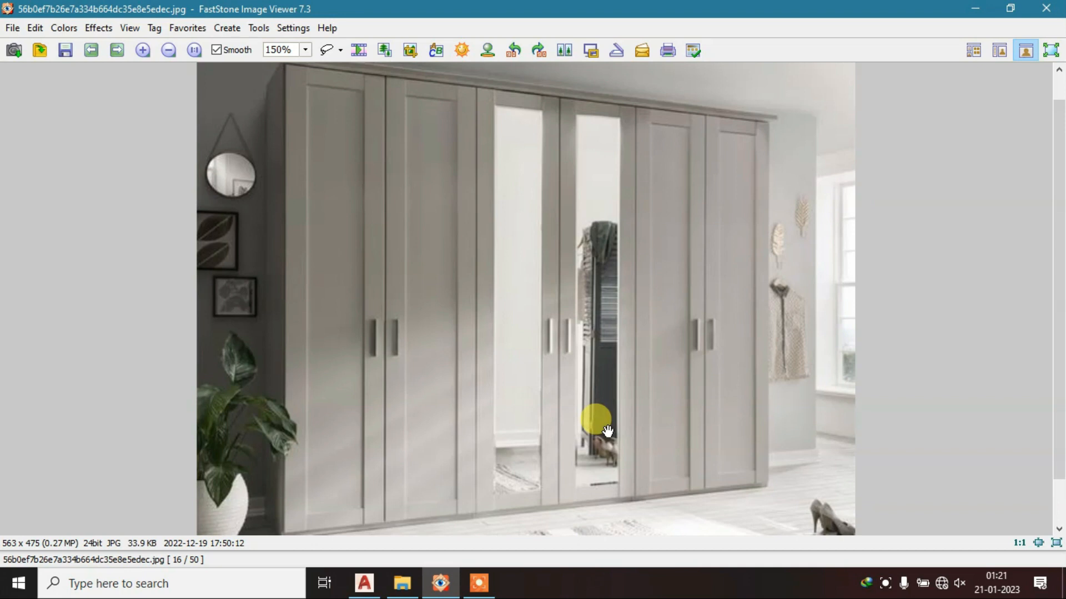
- Switch to AutoCAD and close the materials browser to clear the drawing area
ctrl+scroll(513, 176, up, 1)
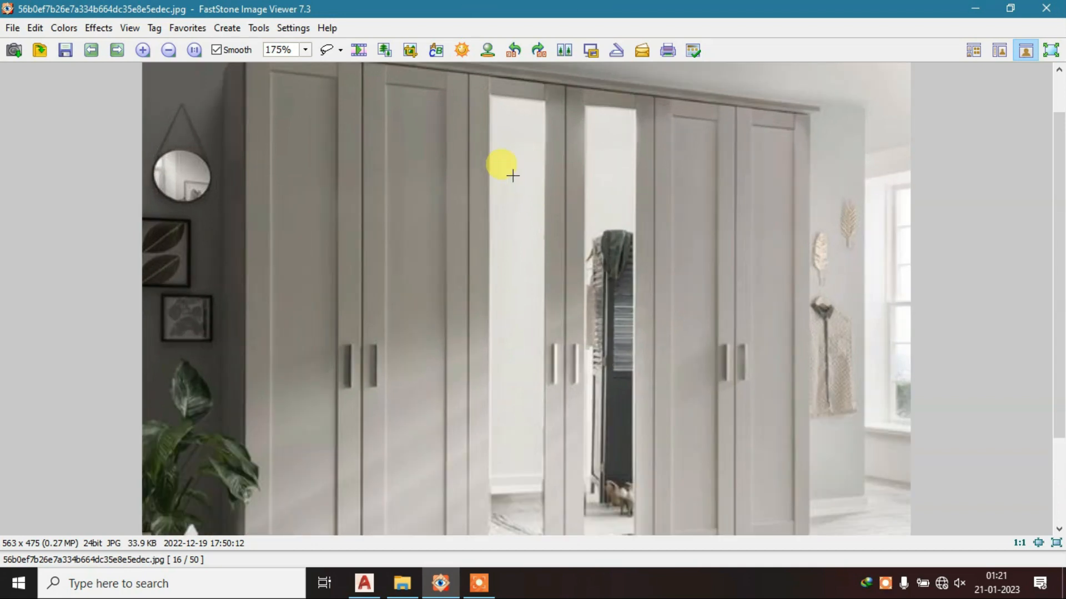
ctrl+scroll(513, 176, down, 1)
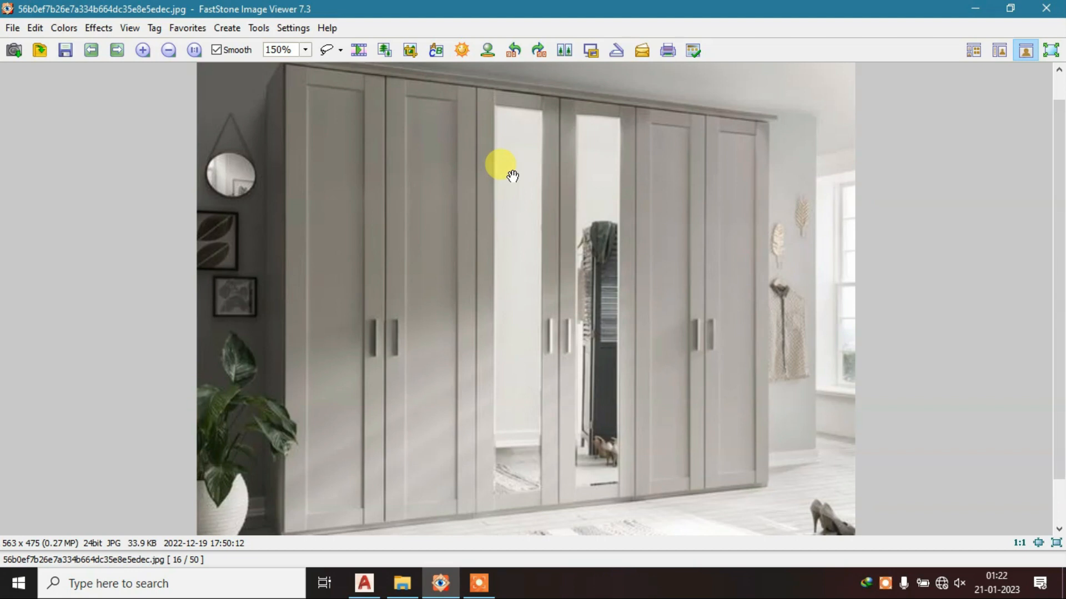
click(364, 583)
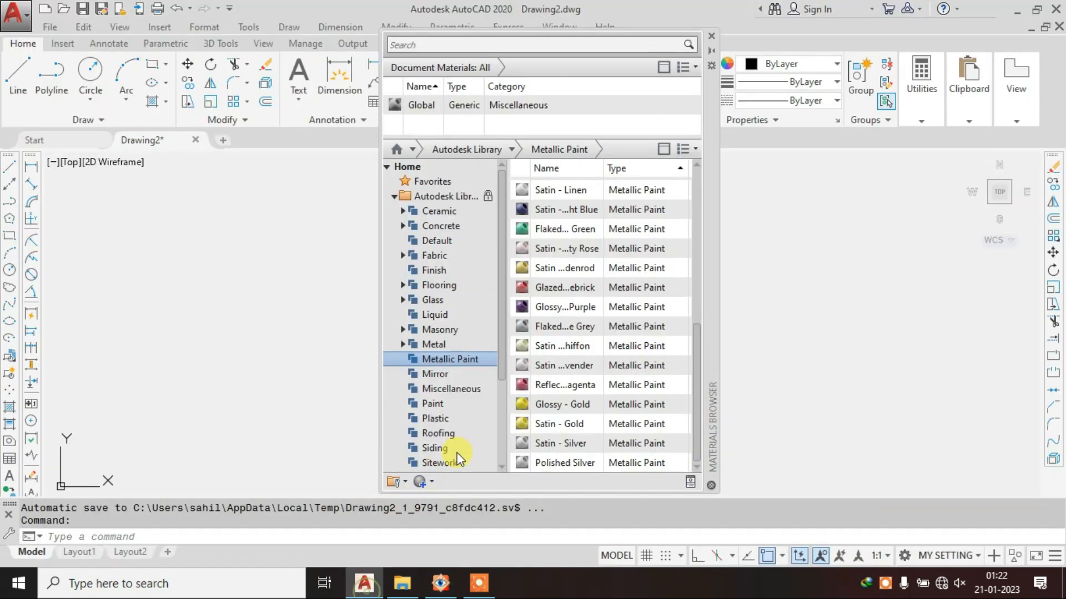
click(713, 36)
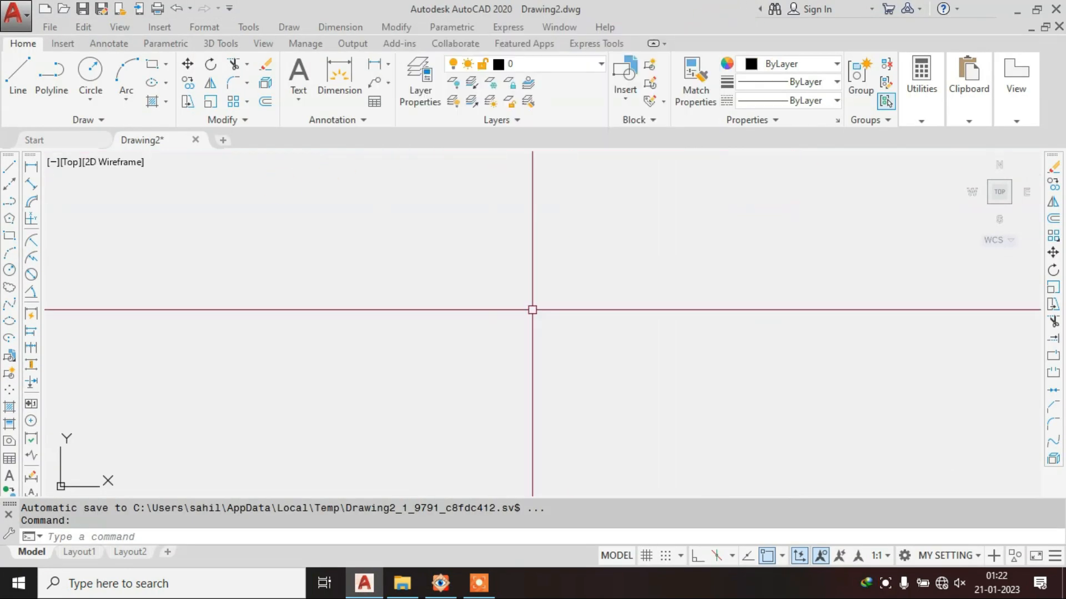
key(Escape)
- Set the drawing's length units to Architectural
click(439, 583)
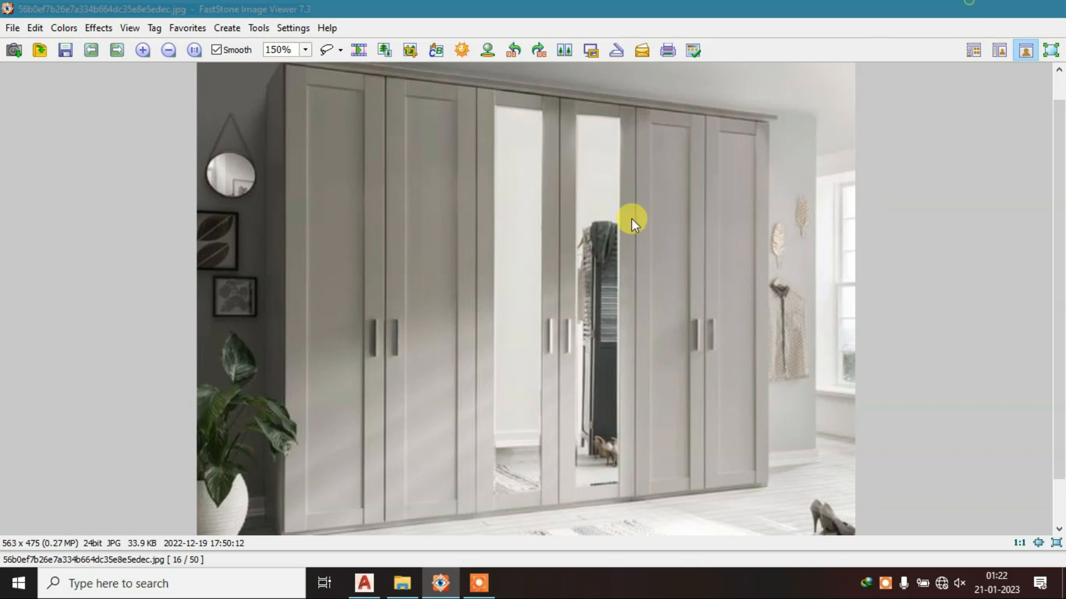
key(alt+Tab)
text(u)
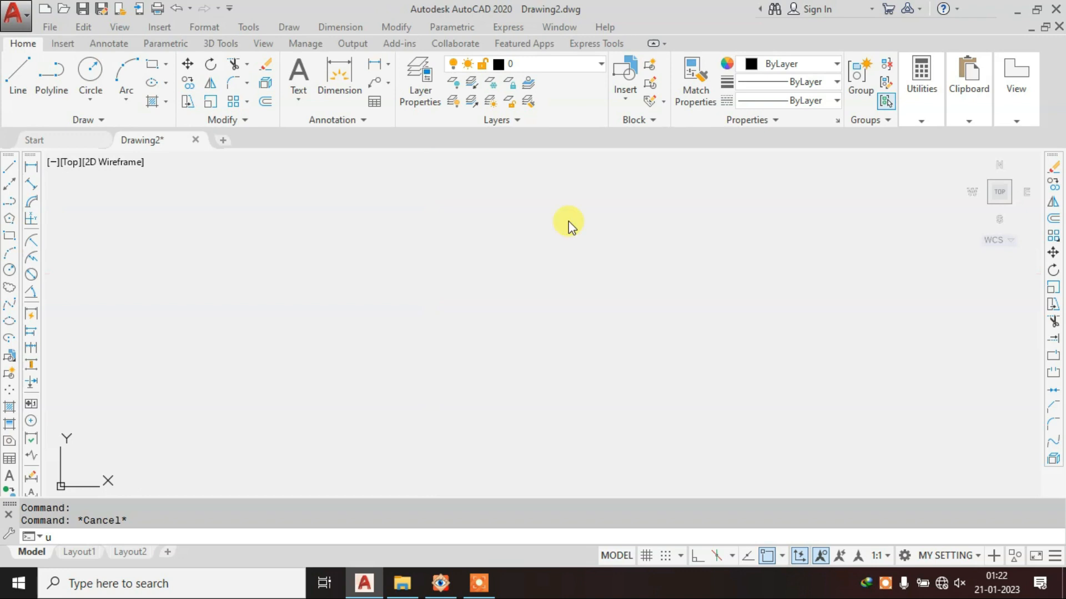
text(n)
key(Return)
click(571, 168)
click(555, 179)
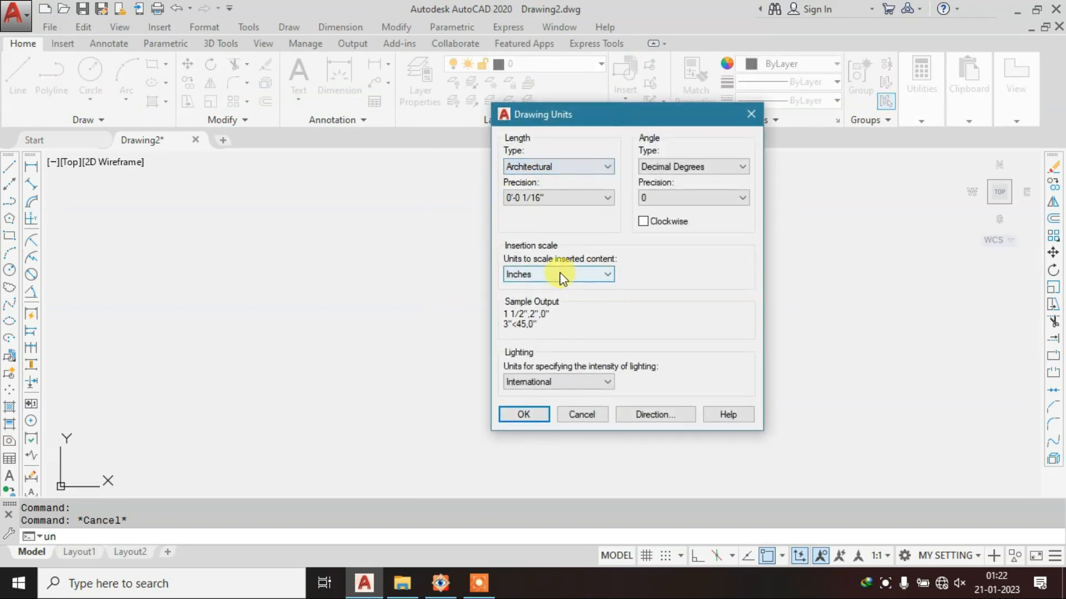
click(524, 415)
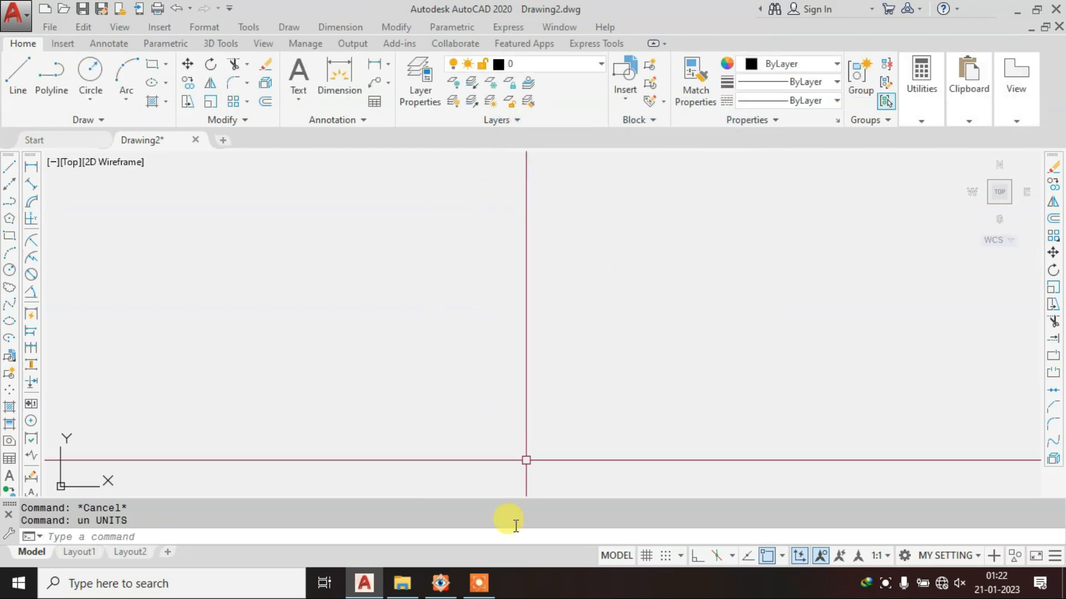
- Turn on Ortho mode and draw a vertical line 7' long for the wardrobe's left side
click(441, 583)
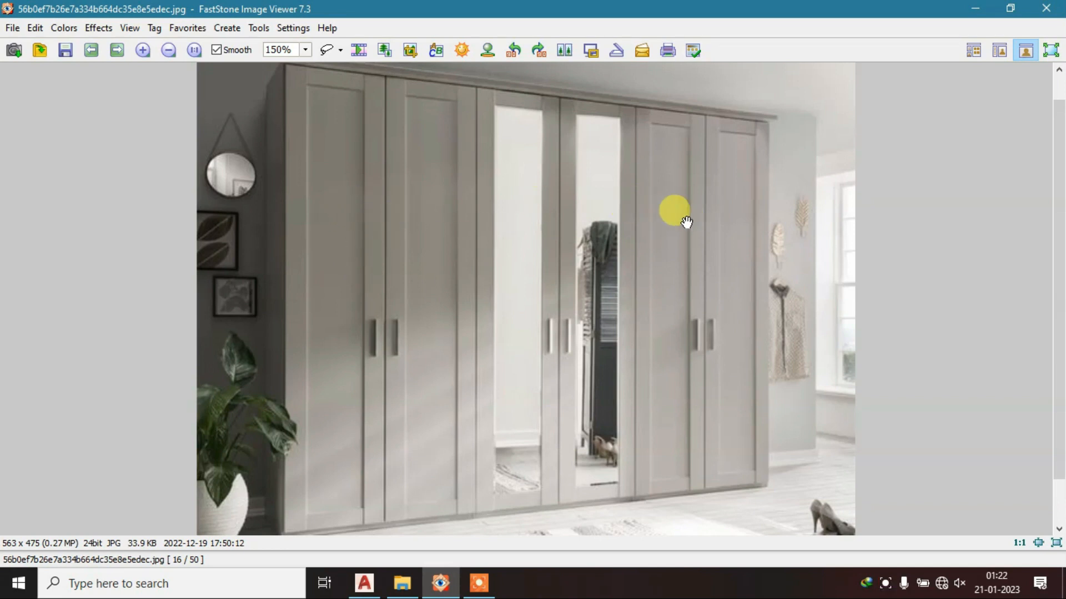
click(975, 8)
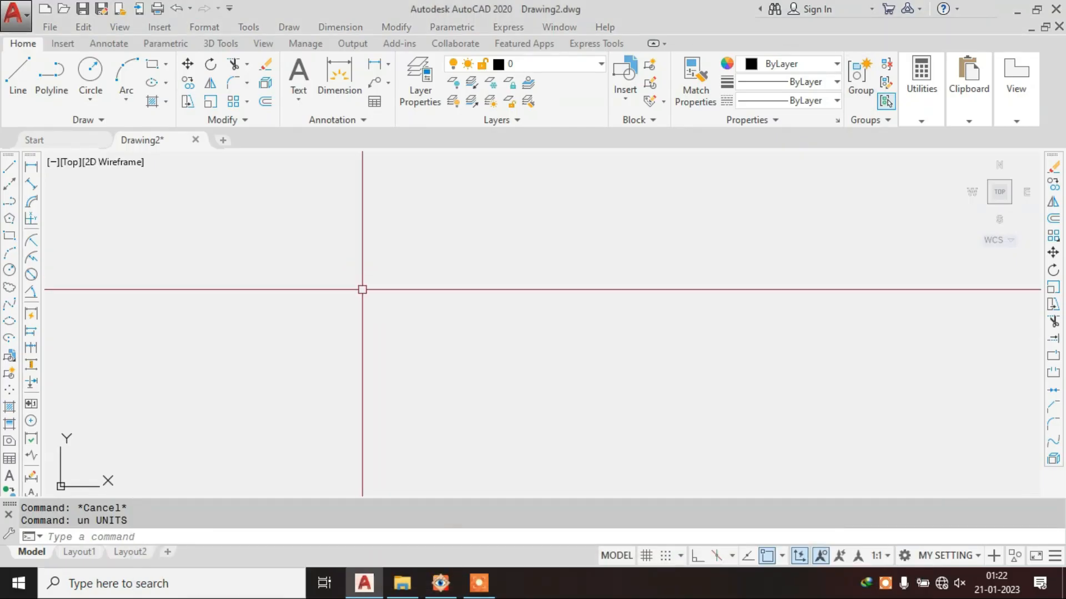
text(1)
key(Return)
click(427, 389)
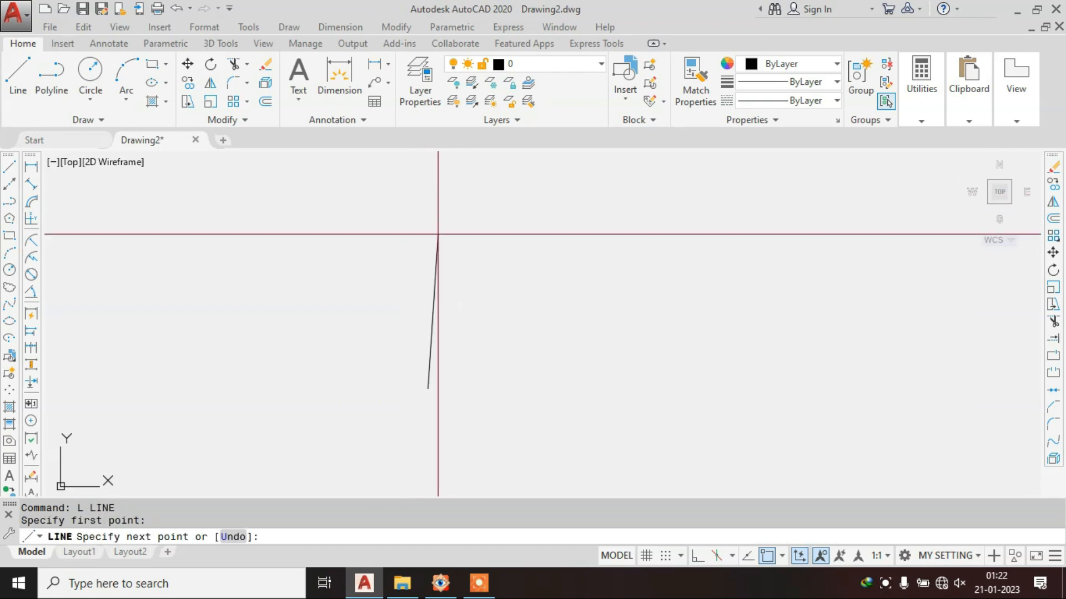
click(697, 555)
text(7')
key(Return)
scroll(434, 363, down, 2)
scroll(492, 290, down, 2)
key(Escape)
- Draw a 9' horizontal line from the vertical line's upper end, continuing with a right side line that runs down past the base
text(z)
key(Return)
text(a)
key(Return)
key(Escape)
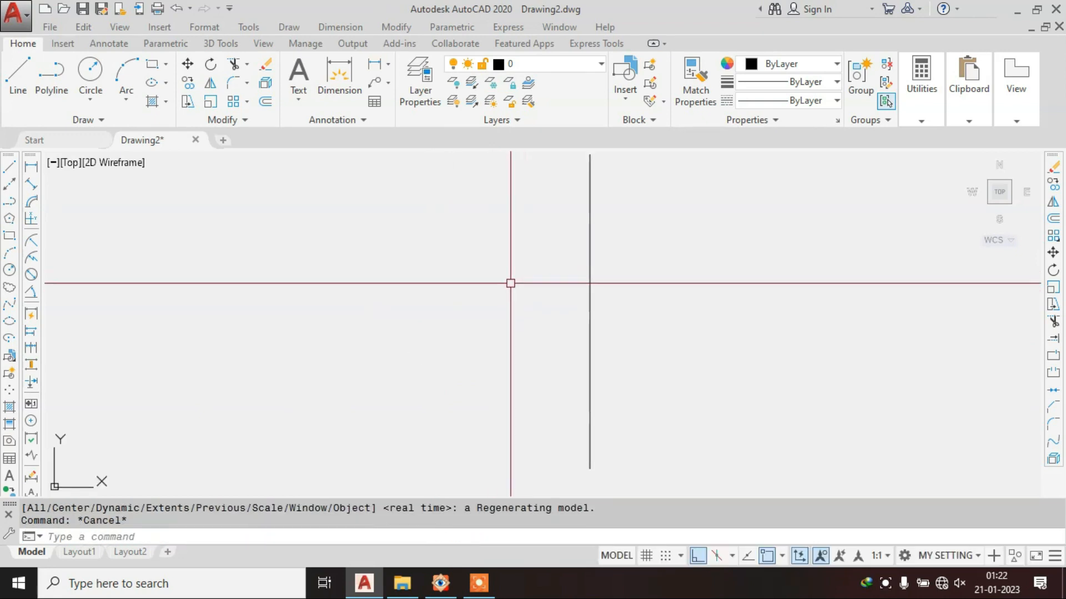
scroll(508, 286, down, 3)
text(l)
key(Return)
click(540, 235)
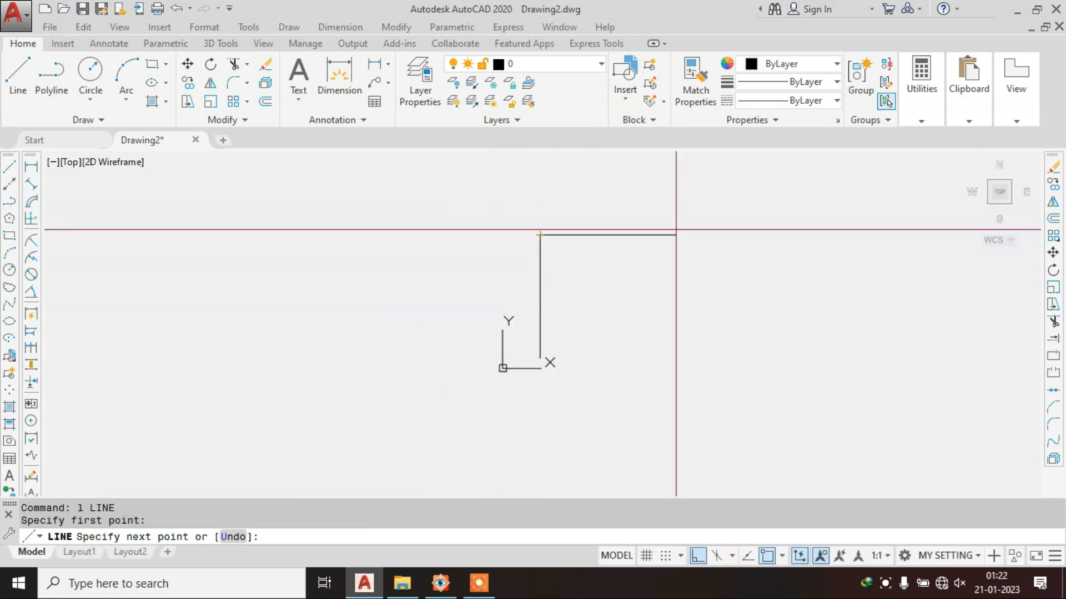
text(9)
key(Return)
click(757, 411)
key(Escape)
- Draw the horizontal bottom line from the left side's lower end to beyond the right side line
key(Return)
click(540, 358)
click(750, 358)
key(Escape)
- Trim the overhanging line ends at the lower right corner to leave a closed rectangle
text(tr)
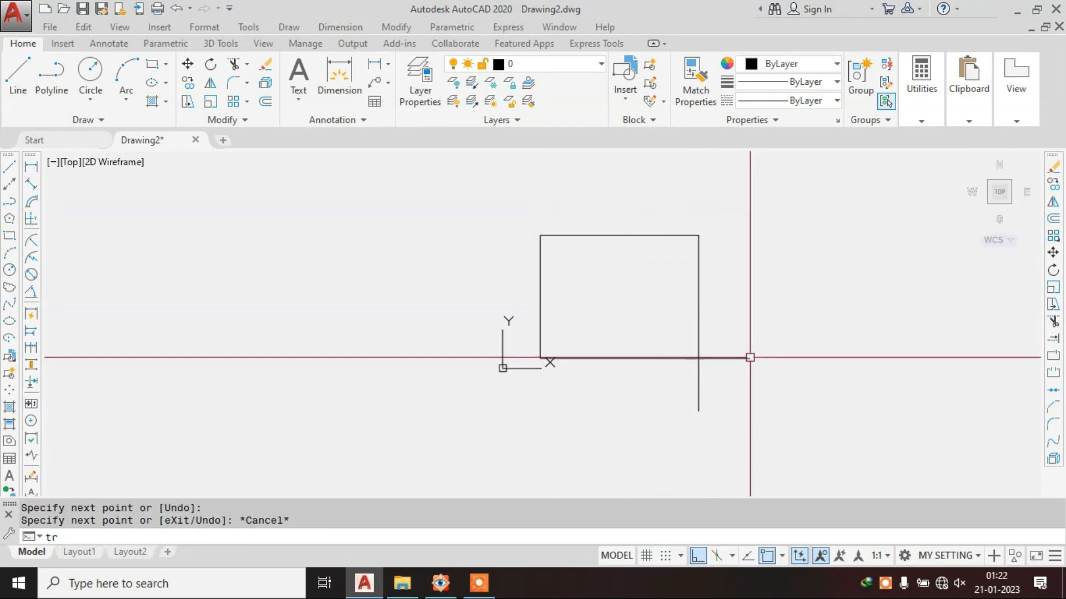
key(Return)
key(Return)
click(742, 339)
click(716, 400)
click(645, 402)
key(Escape)
- Move the whole rectangle horizontally to the right, away from the origin
click(738, 218)
click(464, 399)
text(m)
key(Return)
click(592, 330)
click(749, 329)
middle_drag(744, 326, 471, 358)
scroll(472, 356, up, 2)
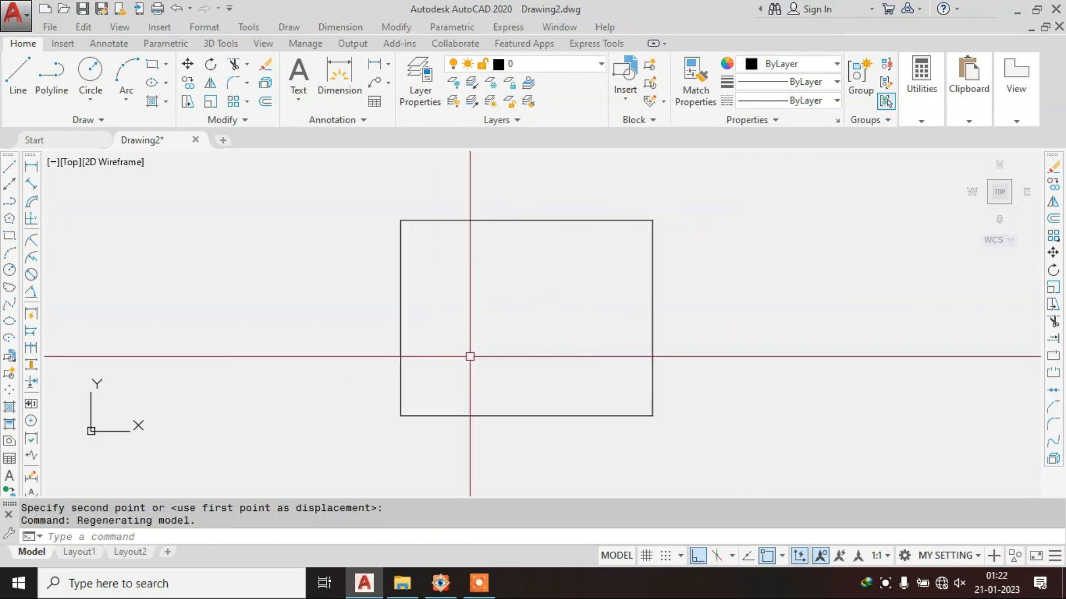
click(479, 583)
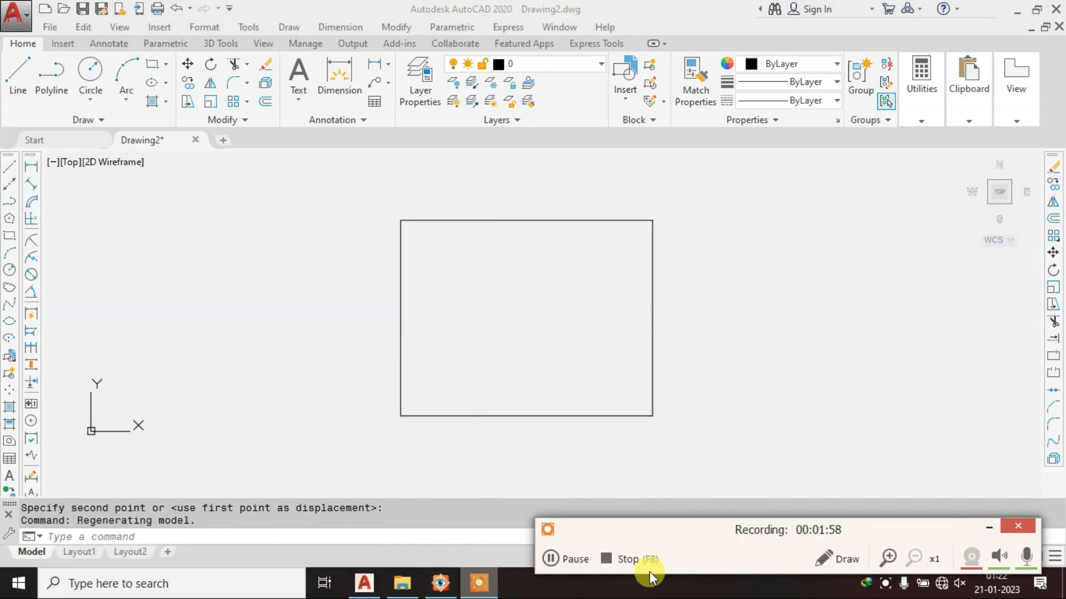
click(996, 527)
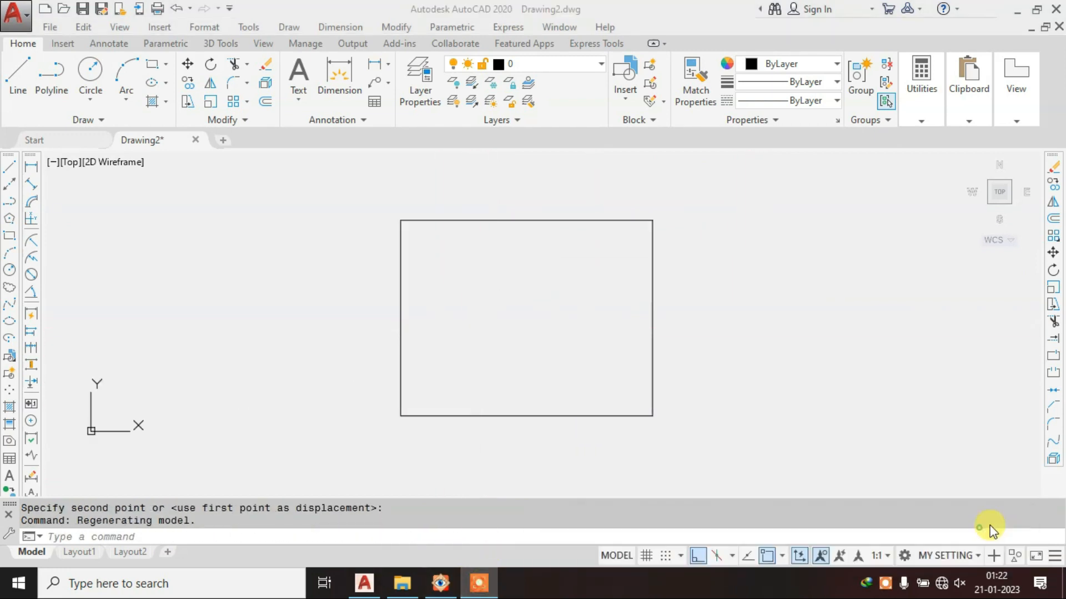
click(441, 582)
click(442, 583)
key(Escape)
key(Escape)
- Offset all four sides of the rectangle inward by 2" to form the frame thickness
text(o)
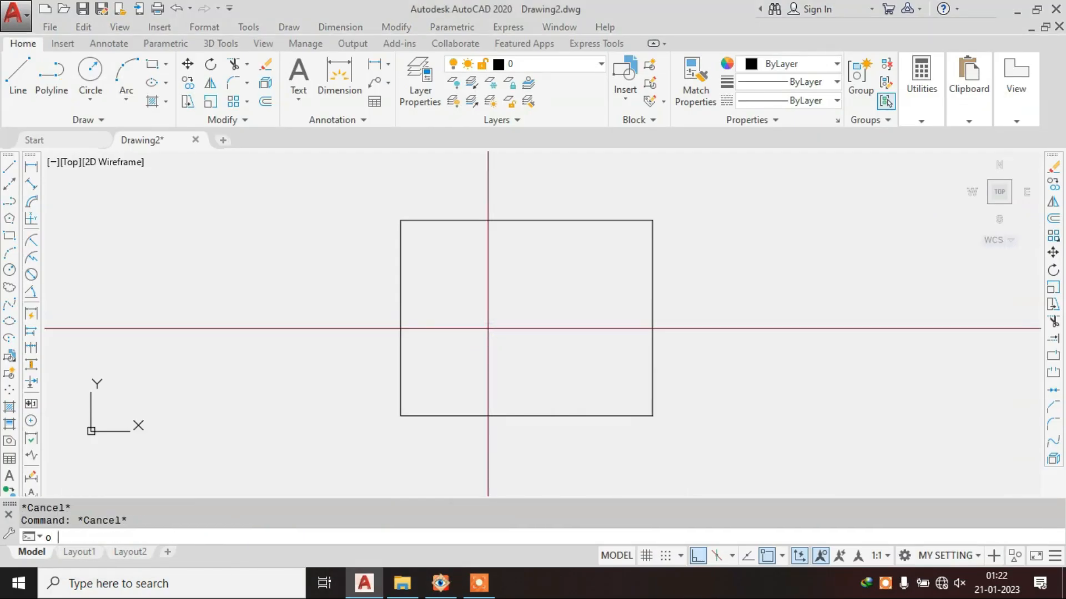
key(Return)
text(2)
key(Return)
click(449, 223)
click(439, 282)
click(401, 294)
click(492, 345)
click(561, 417)
click(558, 364)
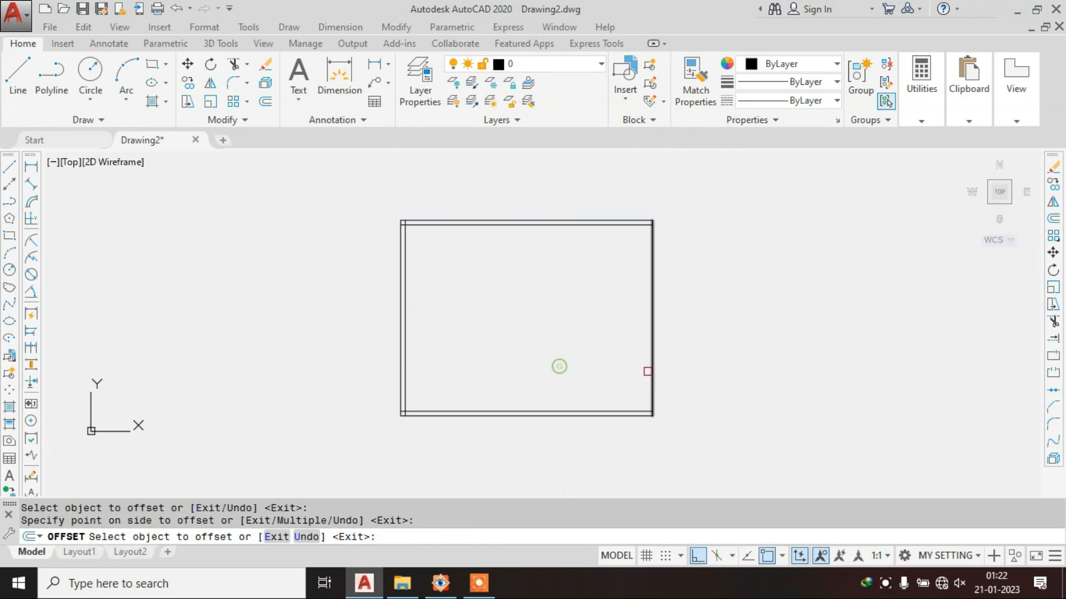
click(650, 369)
click(488, 340)
key(Escape)
- Trim the offset lines' overlapping ends at all four corners so they form a clean inner rectangle
text(tr)
key(Return)
key(Return)
scroll(428, 255, up, 5)
click(509, 320)
click(500, 343)
scroll(502, 341, down, 3)
scroll(766, 278, up, 3)
click(764, 278)
click(775, 284)
scroll(773, 284, down, 3)
scroll(599, 297, up, 4)
click(641, 259)
click(628, 272)
scroll(626, 271, down, 3)
scroll(261, 276, up, 4)
scroll(274, 283, up, 4)
click(269, 279)
click(288, 284)
click(278, 290)
scroll(477, 342, down, 2)
scroll(478, 345, down, 2)
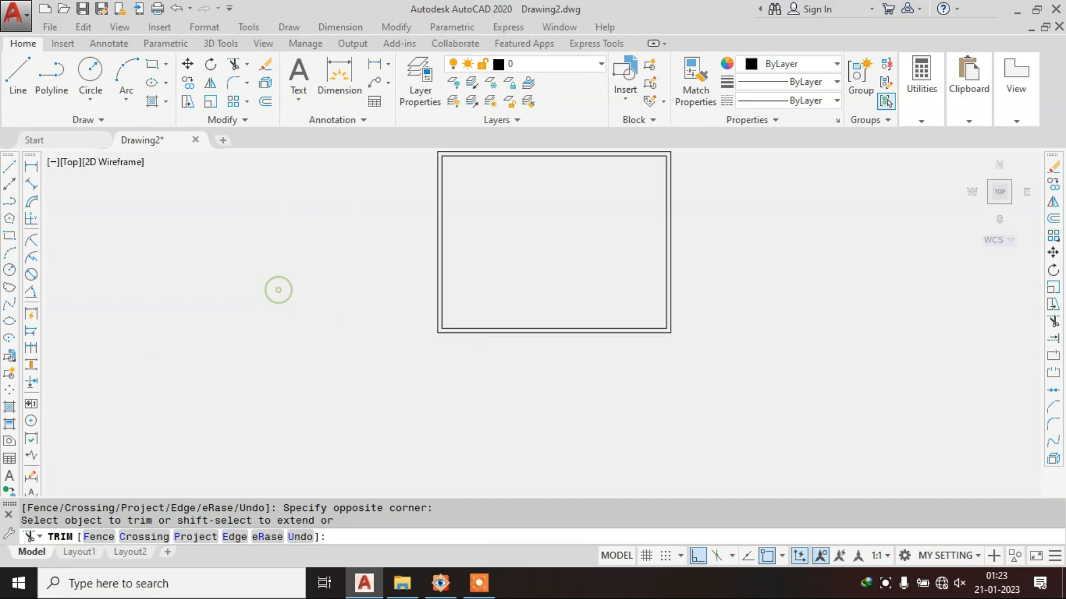
key(Escape)
click(478, 586)
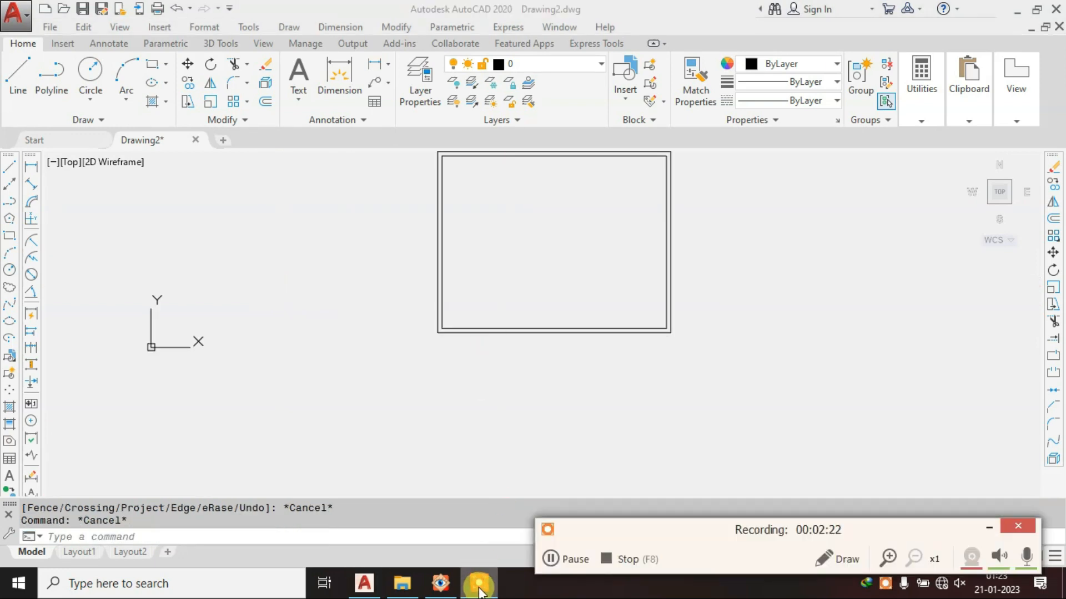
click(989, 528)
click(440, 583)
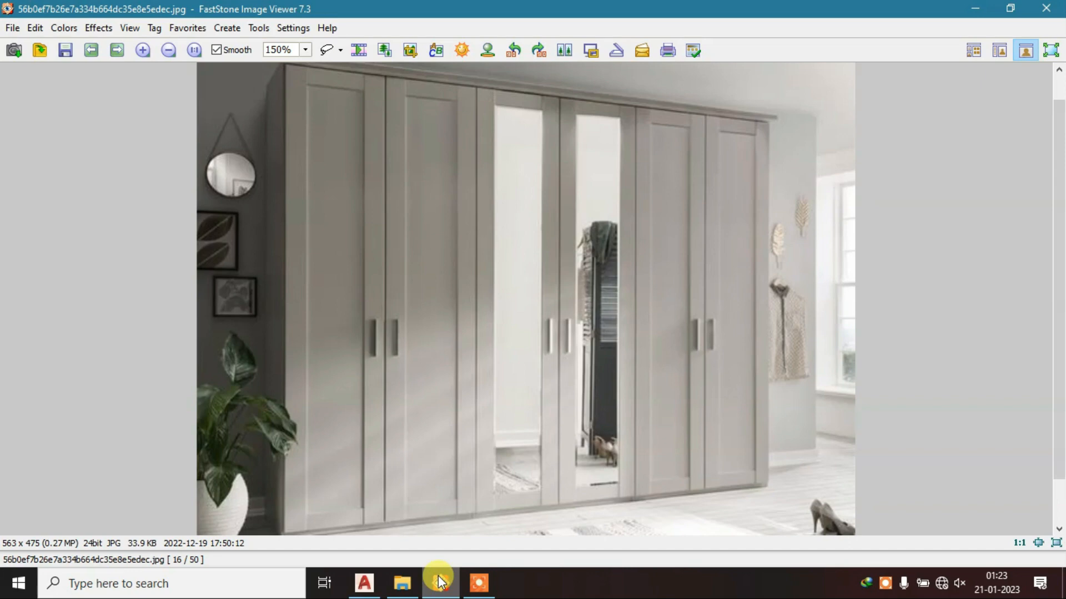
click(440, 583)
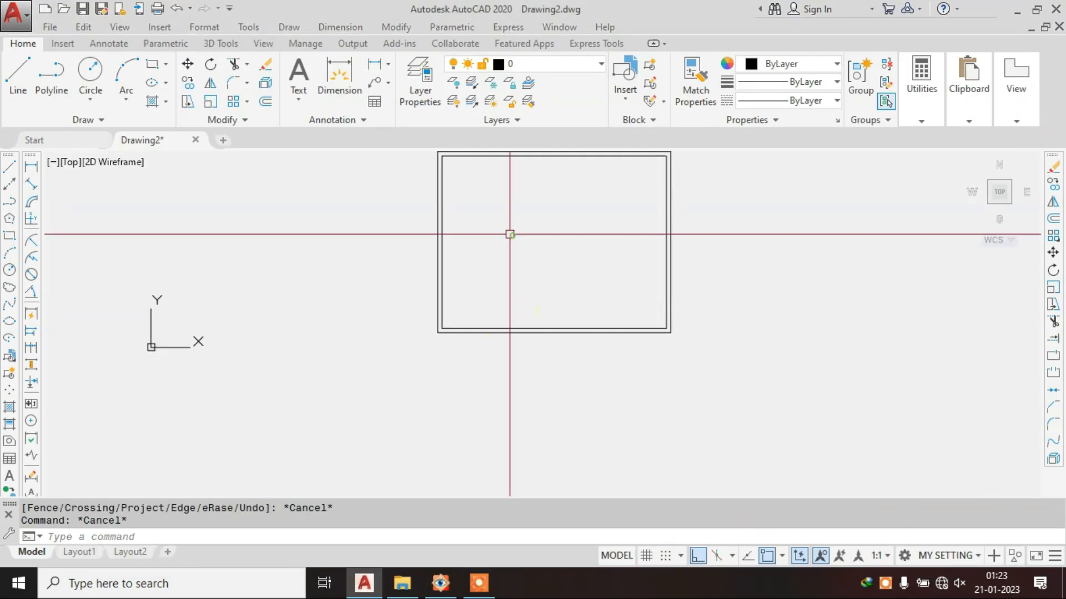
middle_drag(501, 283, 499, 370)
text(o)
key(Return)
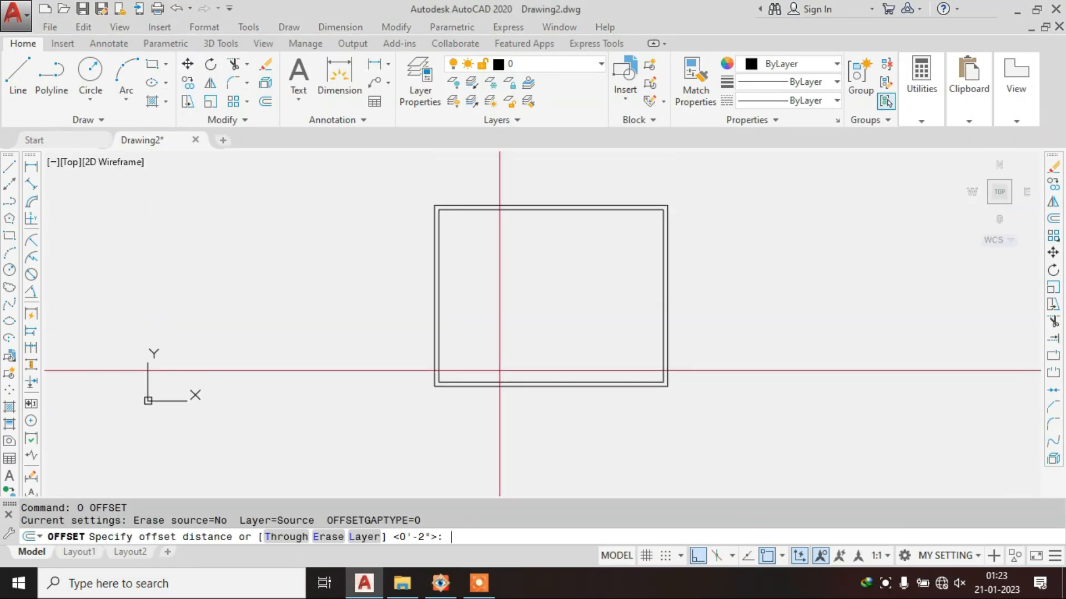
key(Escape)
key(Escape)
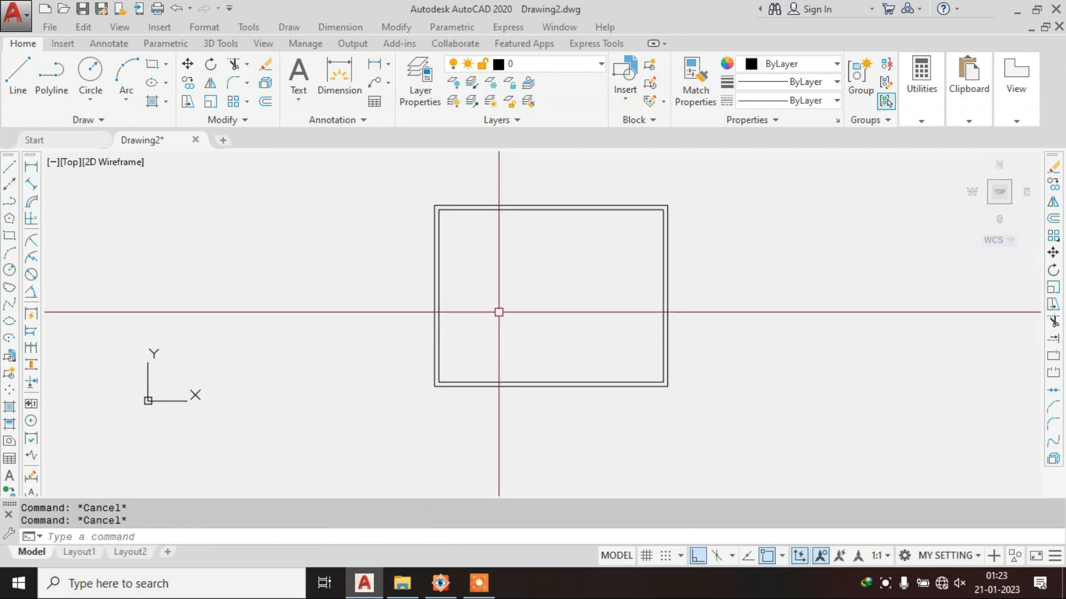
click(441, 583)
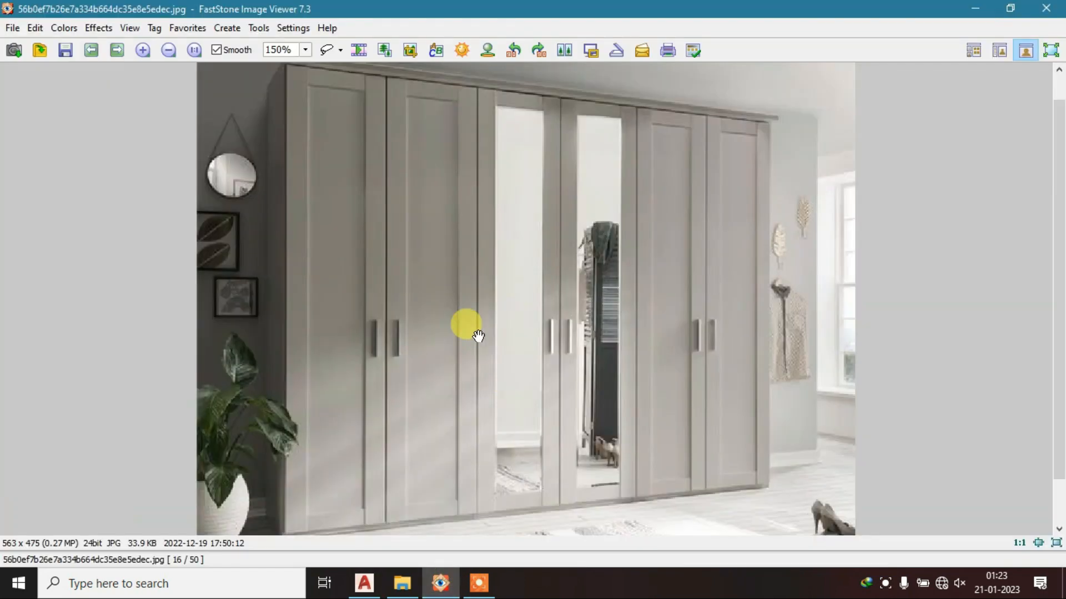
click(973, 9)
click(523, 270)
key(Escape)
key(Escape)
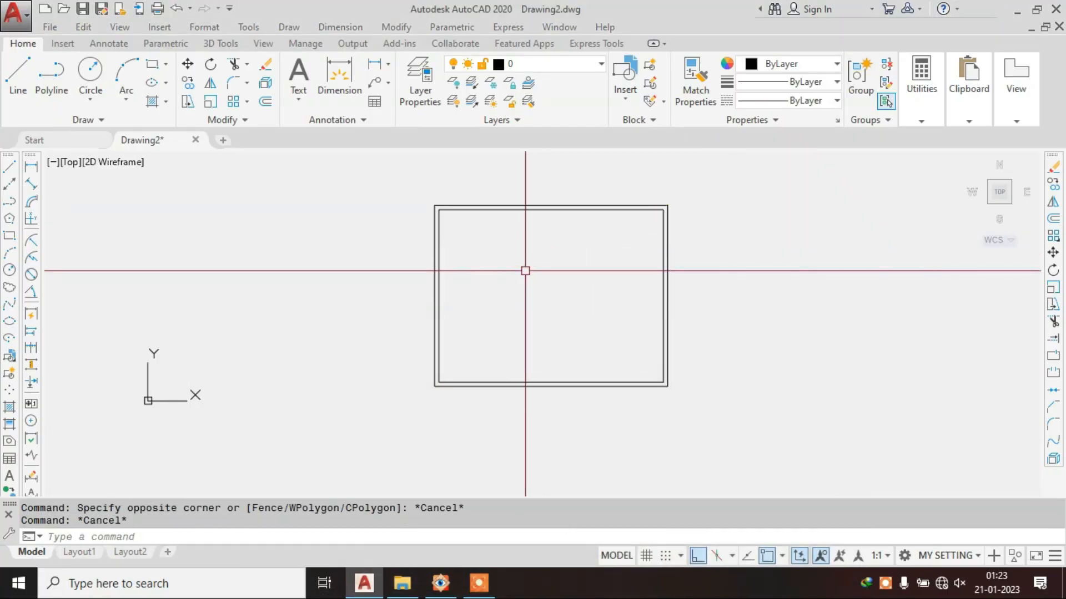
- Divide the inner rectangle's top line into 6 equal segments
text(div)
key(space)
scroll(552, 211, up, 2)
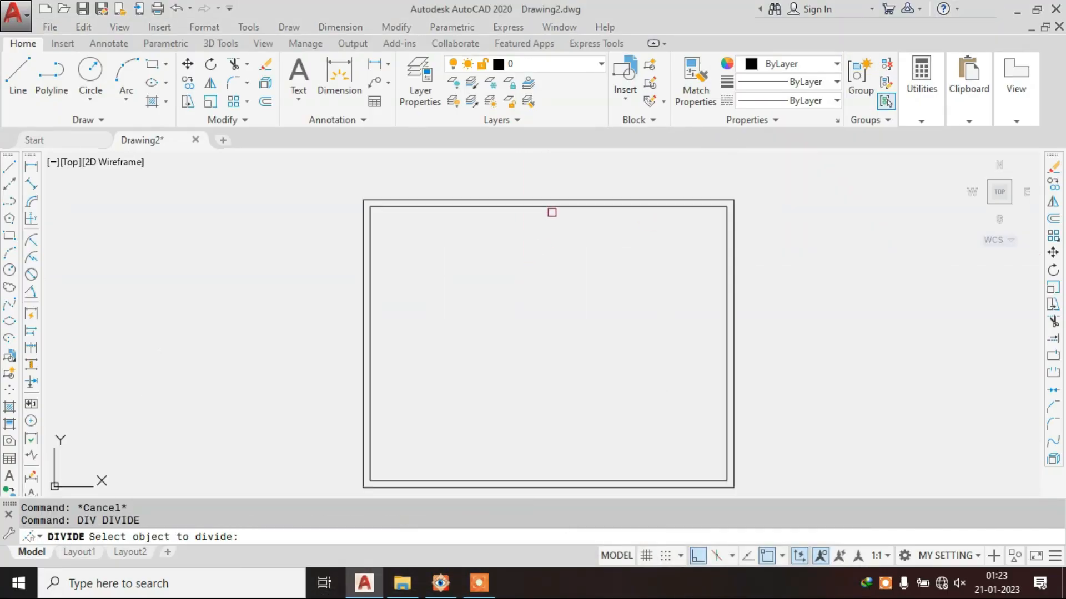
click(553, 208)
text(6)
key(Return)
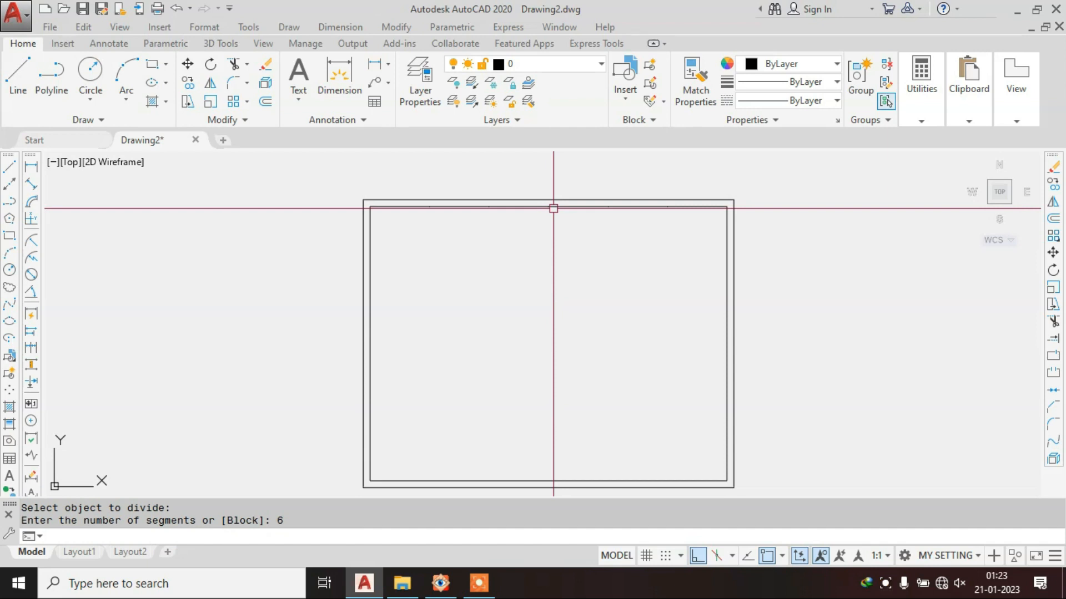
- Change the point style to the X marker so the division points show
text(pty)
key(Return)
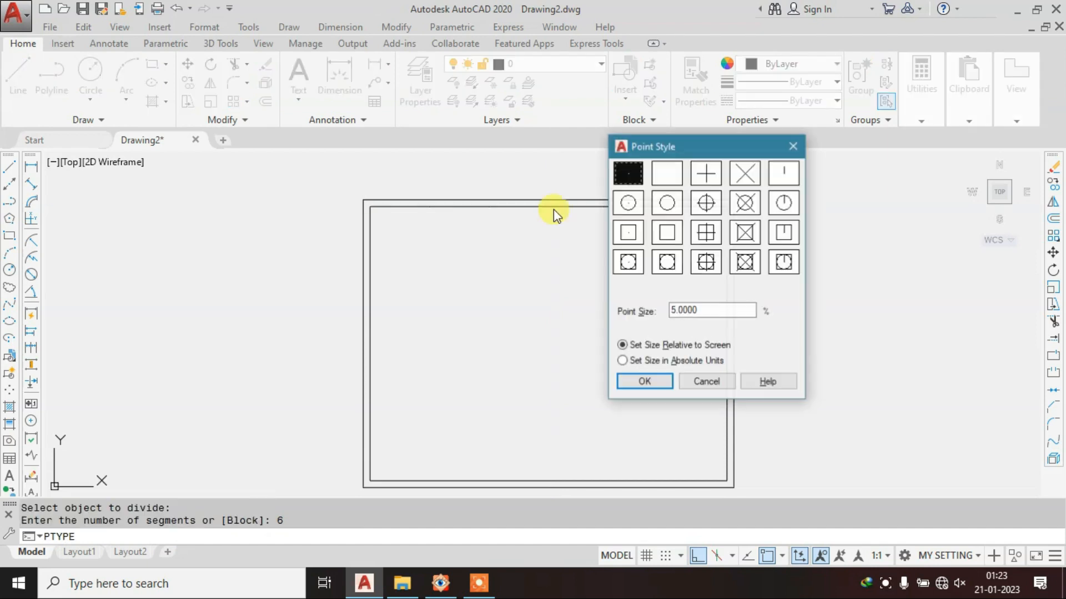
click(655, 382)
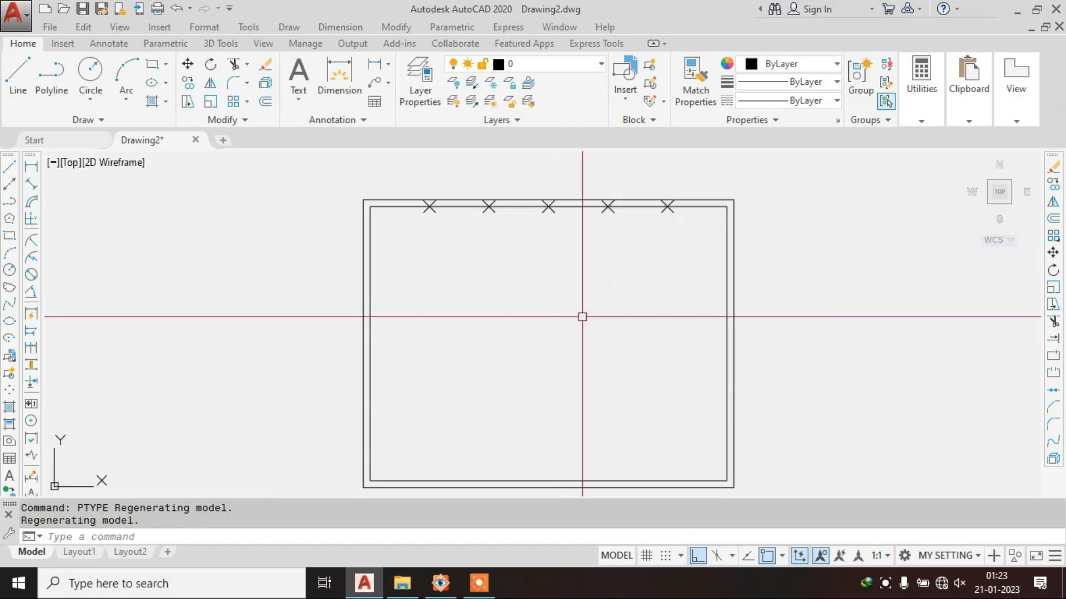
- Draw vertical lines from the first two division points on the left down to the inner bottom edge
text(l)
key(Return)
click(429, 207)
middle_drag(423, 411, 419, 300)
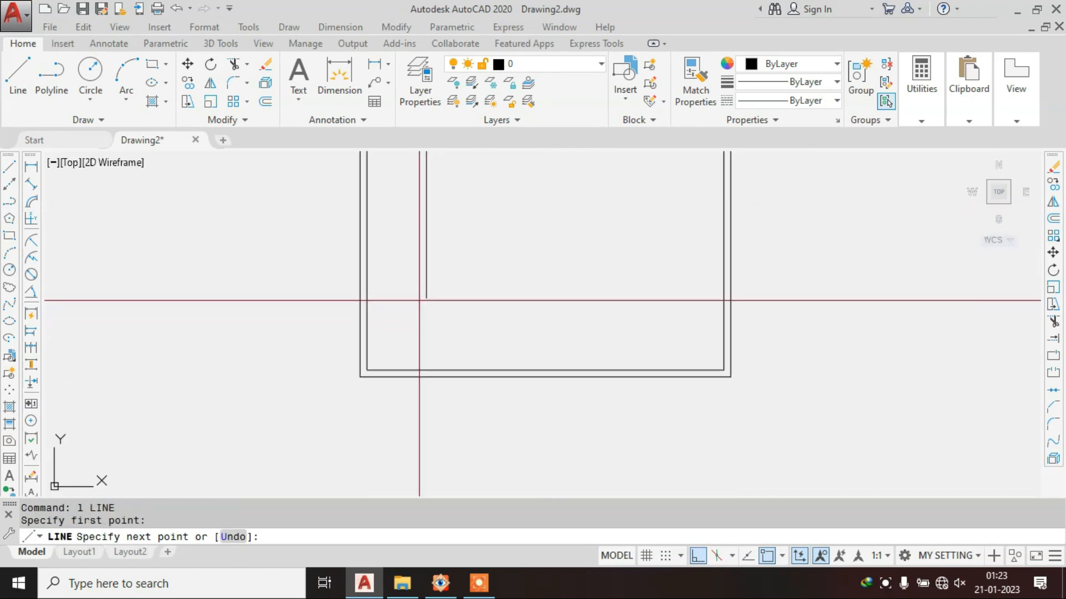
click(425, 371)
key(Escape)
middle_drag(491, 150, 473, 261)
key(Return)
click(466, 207)
scroll(467, 206, down, 2)
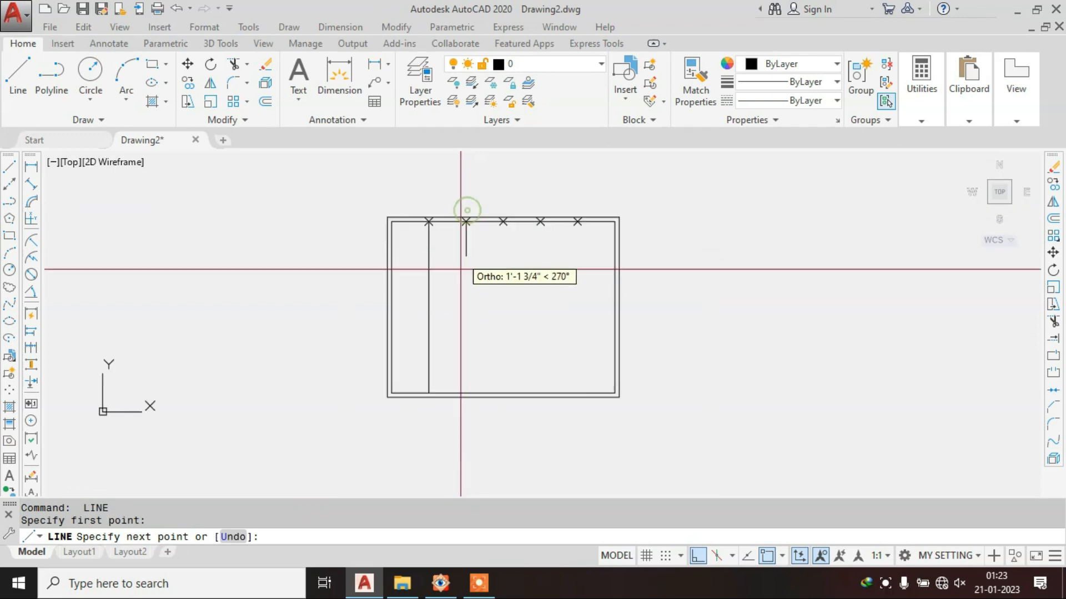
click(466, 394)
key(Escape)
- Draw vertical lines from the remaining three division points down to the inner bottom edge
key(Return)
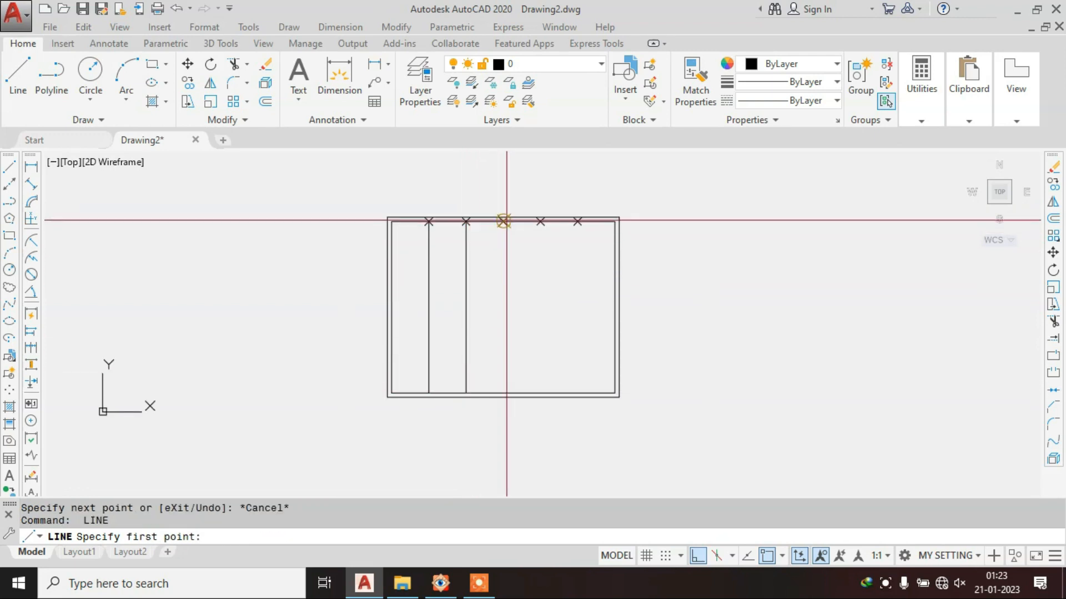
click(503, 222)
click(504, 393)
key(Escape)
key(Return)
click(540, 222)
click(540, 393)
key(Escape)
key(Return)
click(577, 222)
click(578, 393)
key(Escape)
- Erase the five division point markers along the inner rectangle's top line
click(403, 196)
click(586, 236)
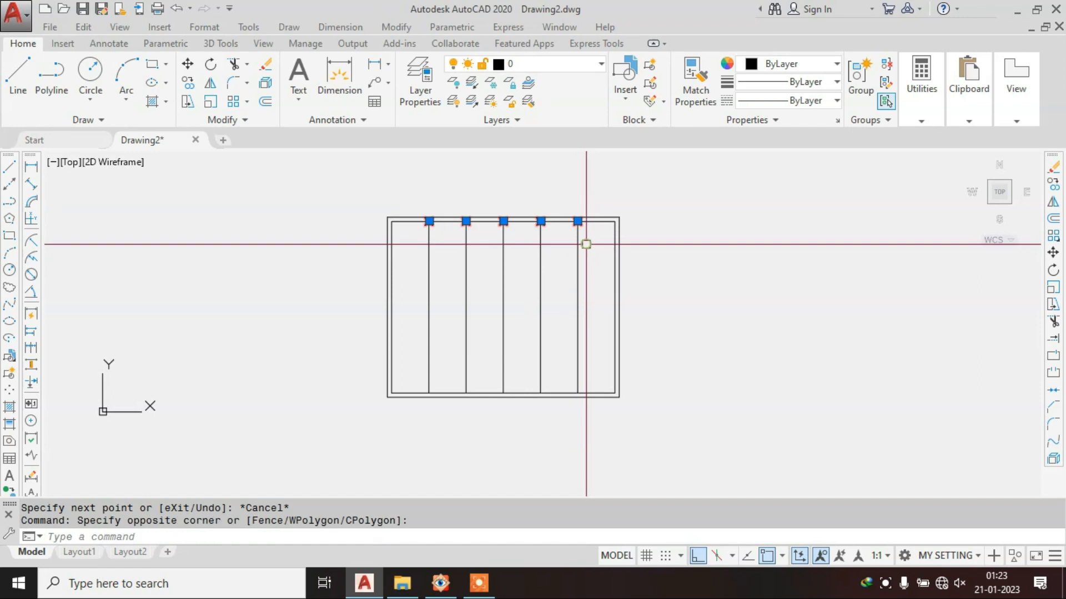
text(e)
key(Return)
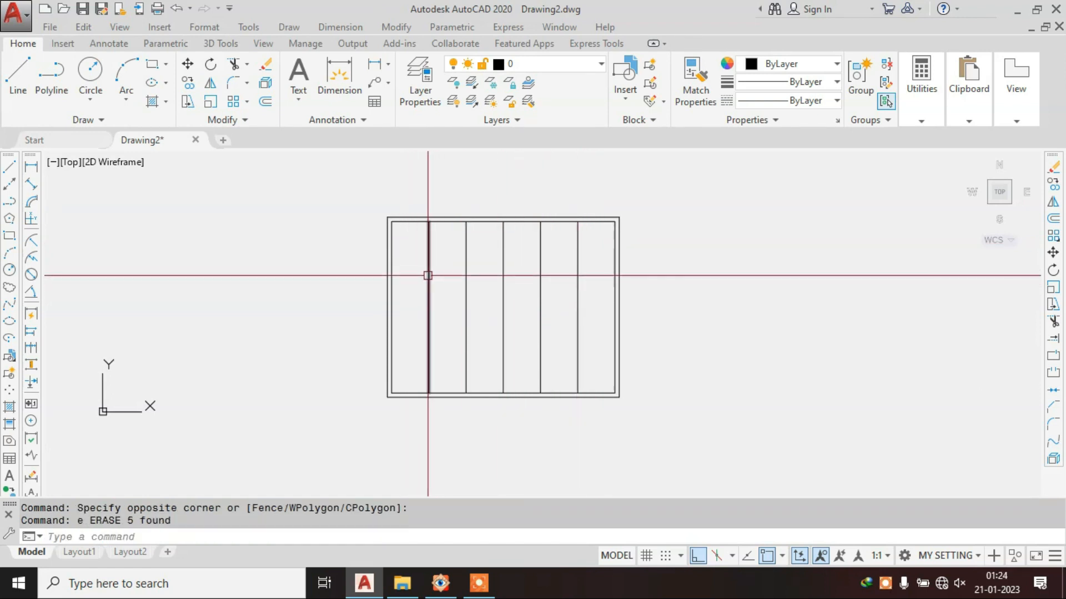
- Offset the first vertical divider line from the left by 1" to both sides
scroll(429, 285, up, 2)
key(Escape)
key(Escape)
text(o)
key(Return)
text(1)
key(Return)
click(427, 321)
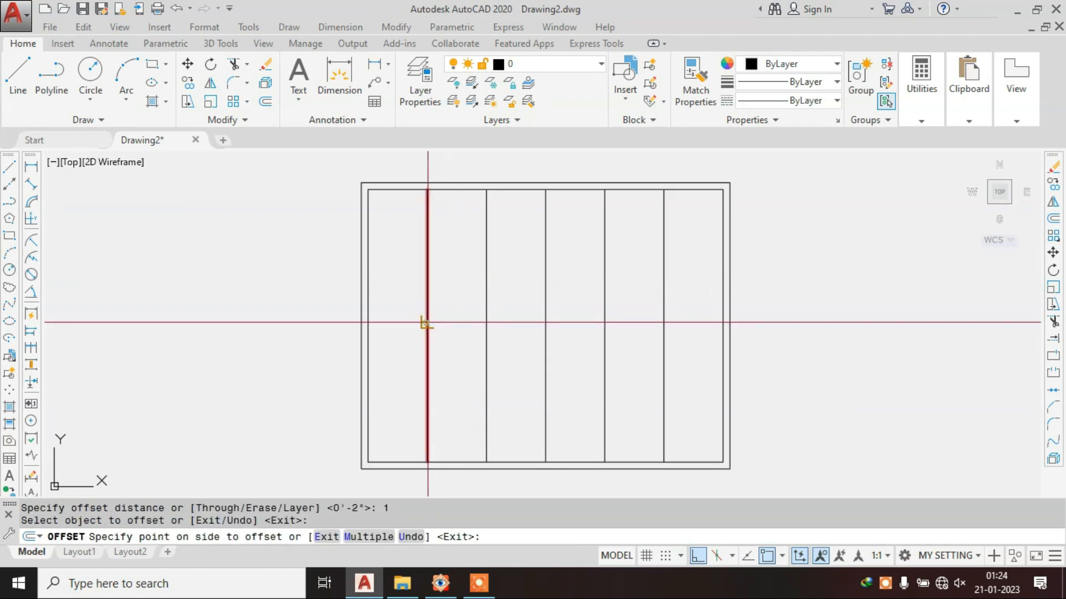
click(417, 323)
scroll(435, 332, up, 4)
click(414, 342)
click(435, 347)
key(Escape)
- Erase the original centre line between the first divider's two offset lines
click(411, 317)
text(e)
key(Return)
scroll(447, 321, down, 6)
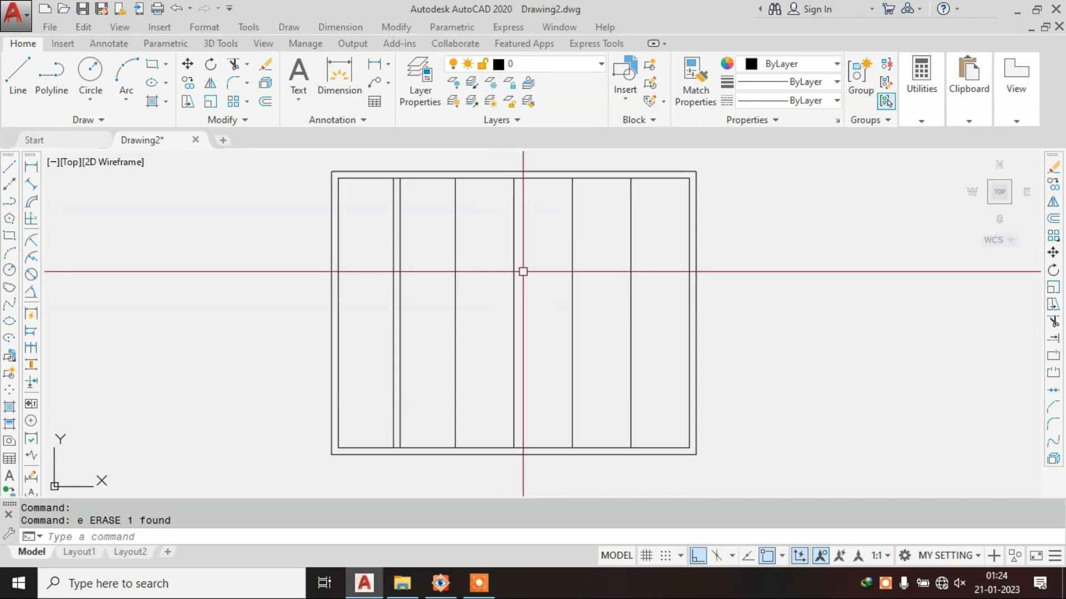
- Check the six-door wardrobe reference image in FastStone Image Viewer, and return to the AutoCAD drawing
click(451, 576)
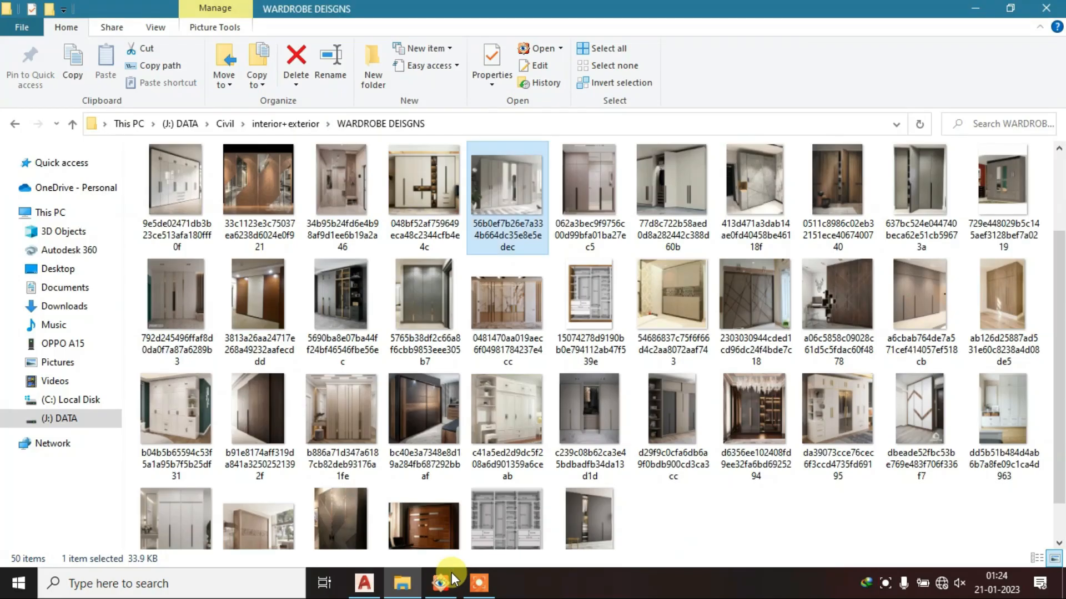
click(1052, 8)
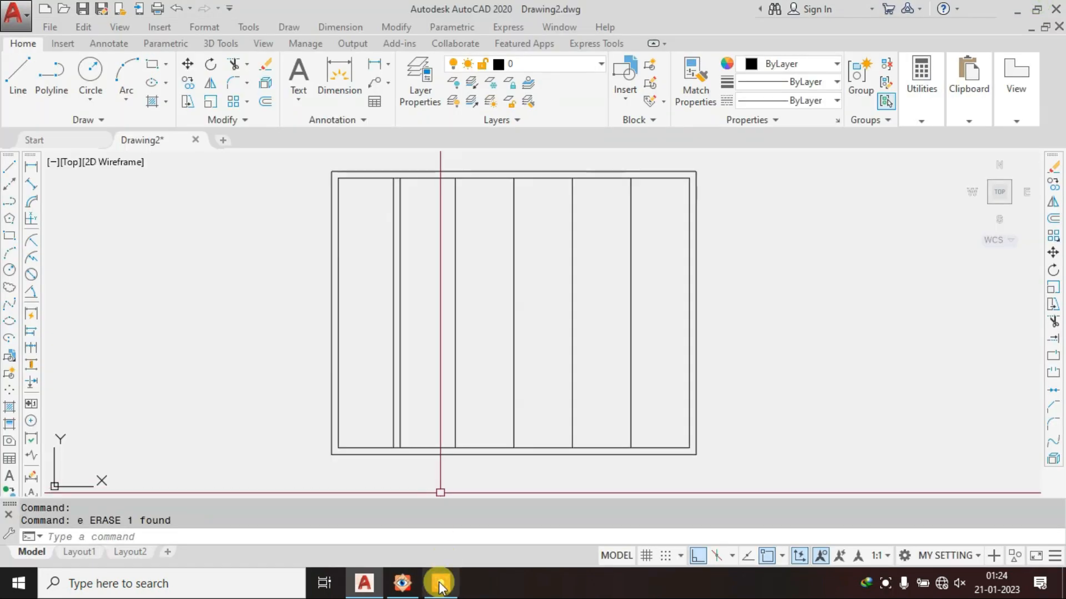
click(440, 585)
click(403, 584)
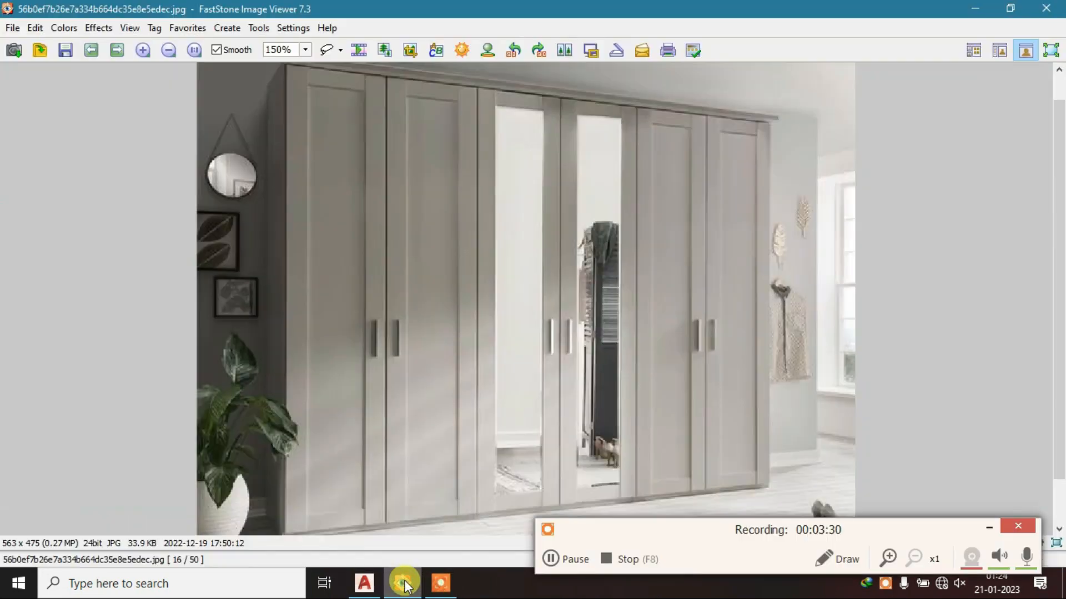
click(989, 528)
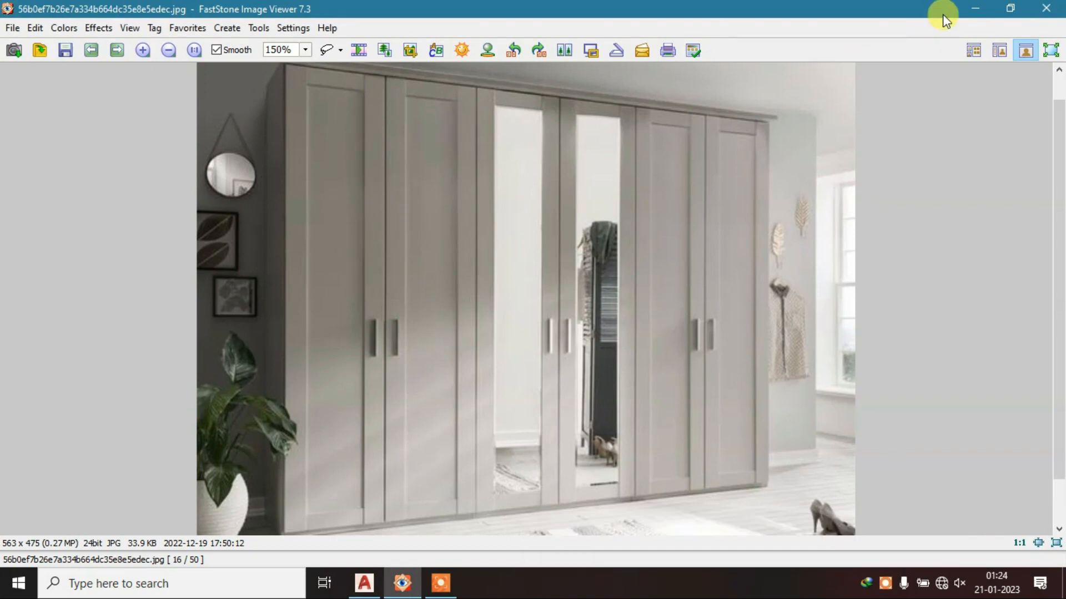
click(966, 7)
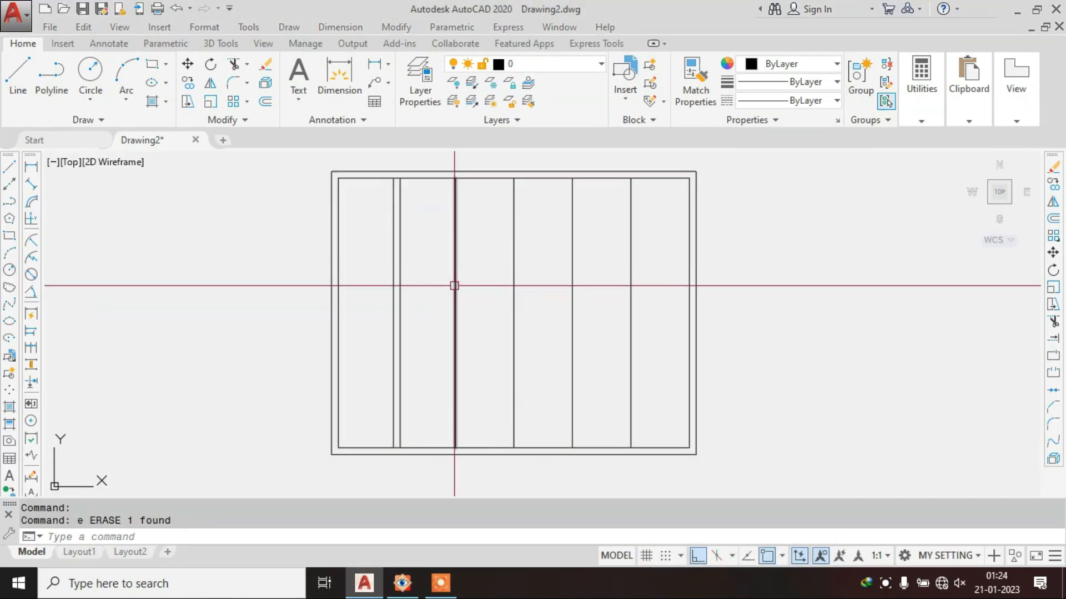
- Offset the second vertical divider line 2" to the right
text(o)
key(Return)
text(2)
key(Return)
click(454, 286)
click(495, 302)
key(Escape)
key(Escape)
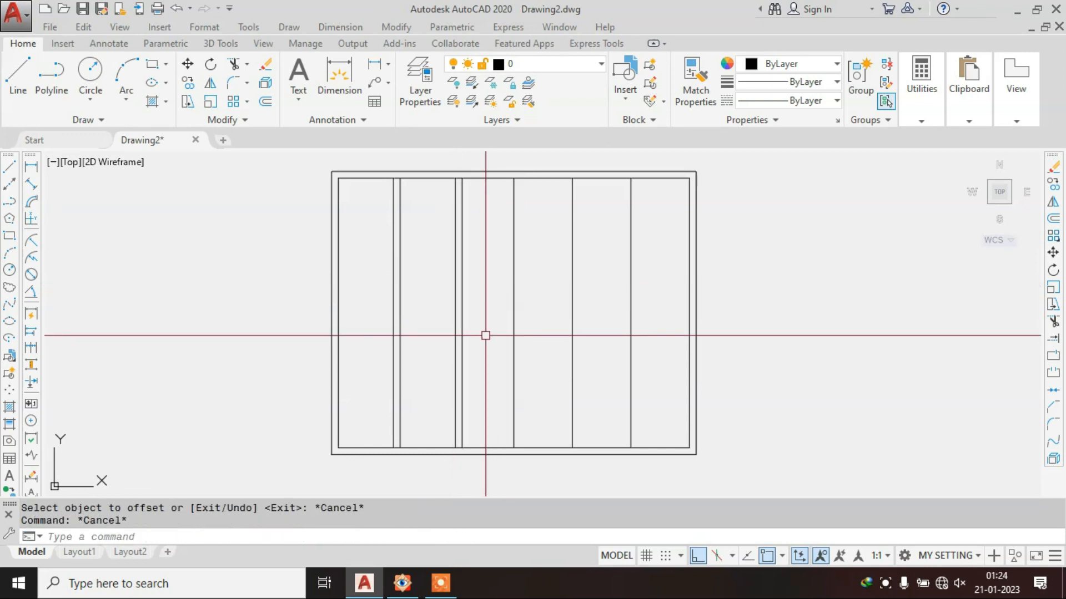
- Offset the remaining three vertical divider lines 2" to the right
text(o)
key(Return)
key(Return)
click(513, 284)
click(577, 322)
click(571, 330)
click(607, 334)
click(630, 343)
click(678, 350)
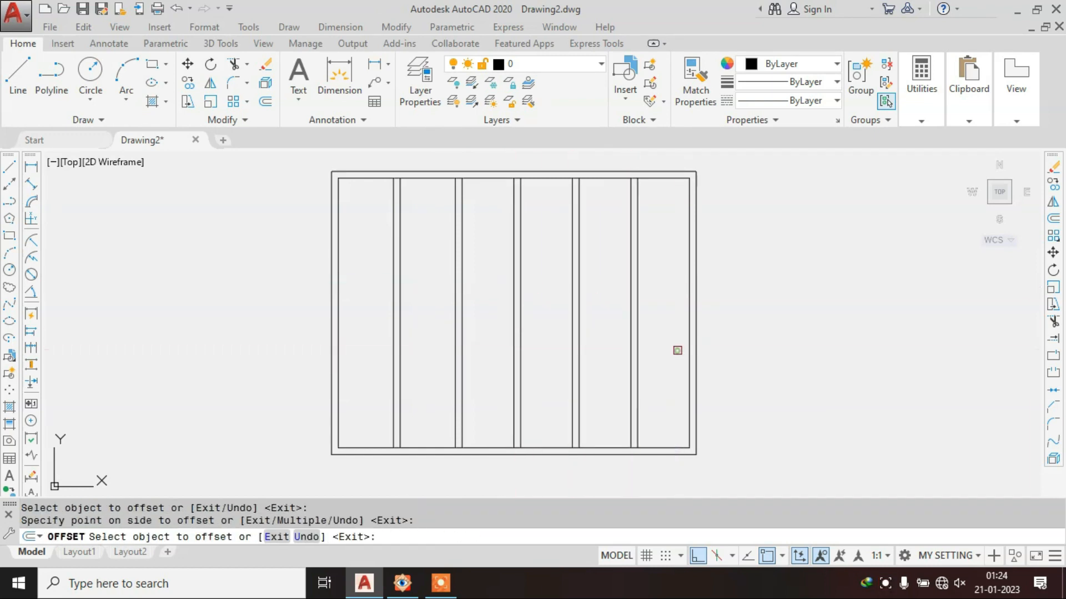
key(Escape)
key(Escape)
key(Escape)
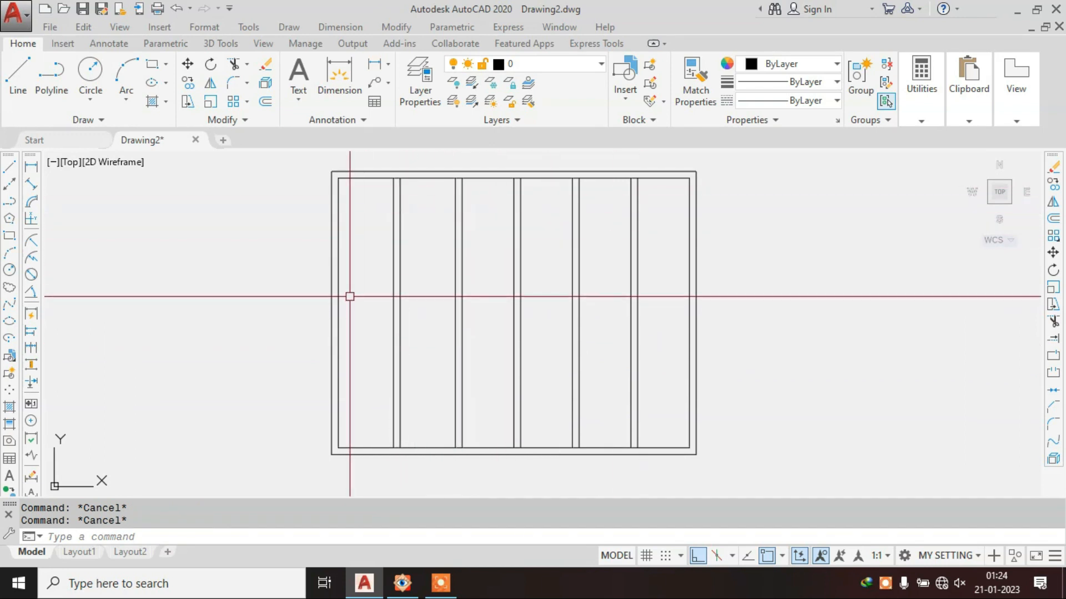
- Offset the inner rectangle's top line 1'6" downward to form a horizontal shelf line
text(o)
key(Return)
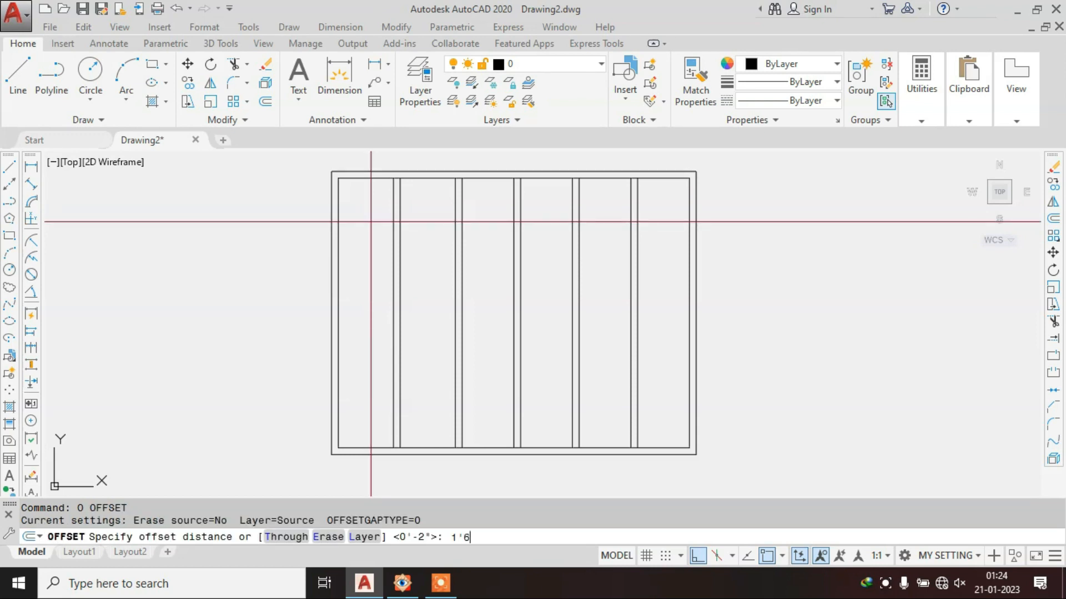
key(Return)
click(418, 177)
click(444, 243)
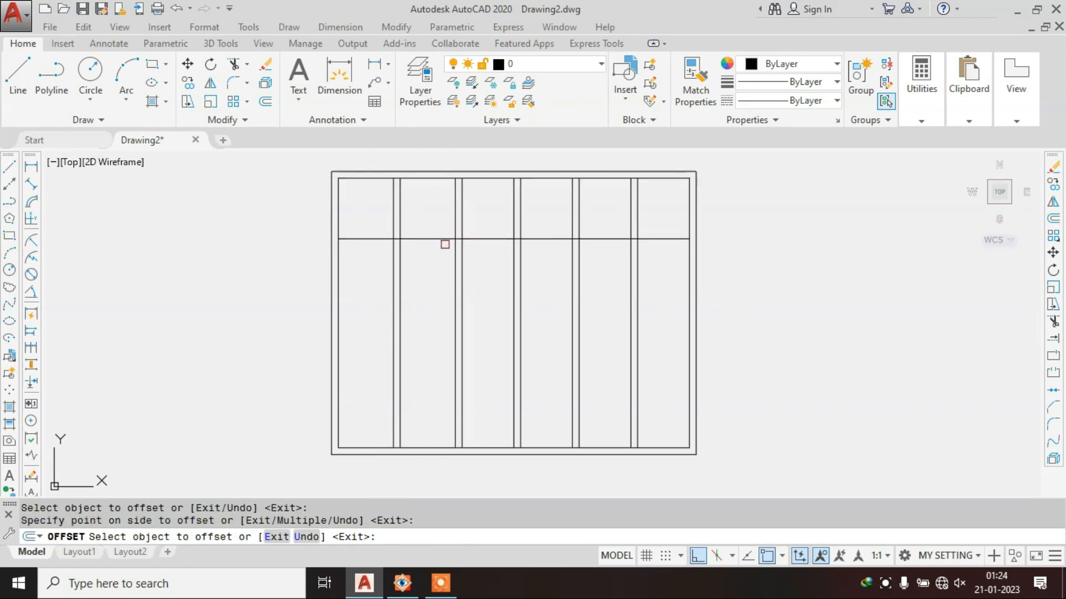
key(Escape)
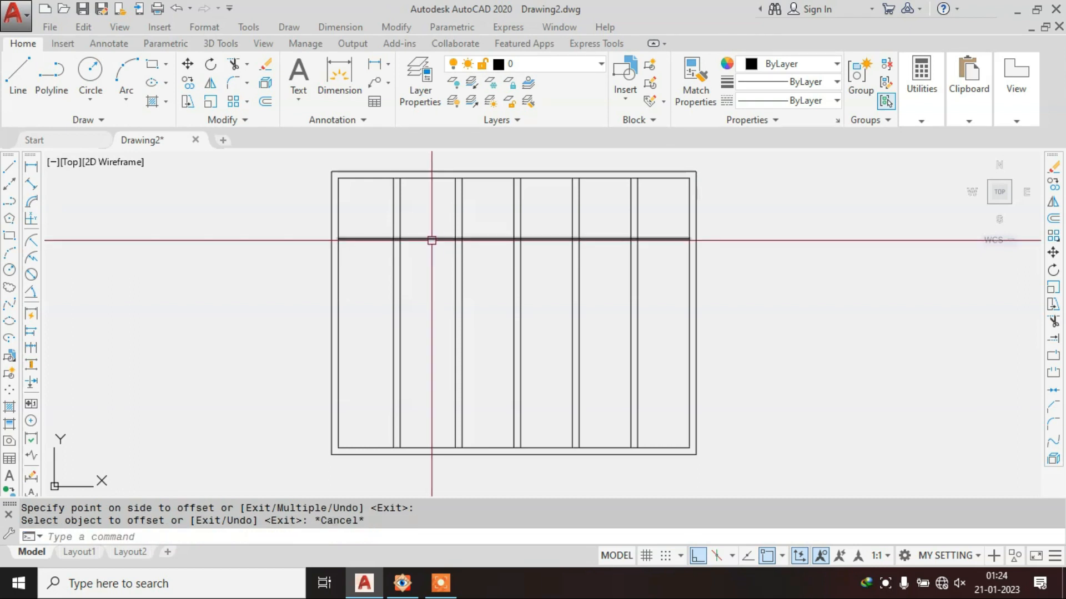
- Trim the first divider's two lines above the horizontal shelf line
text(tr)
key(Return)
key(Return)
click(419, 212)
click(365, 227)
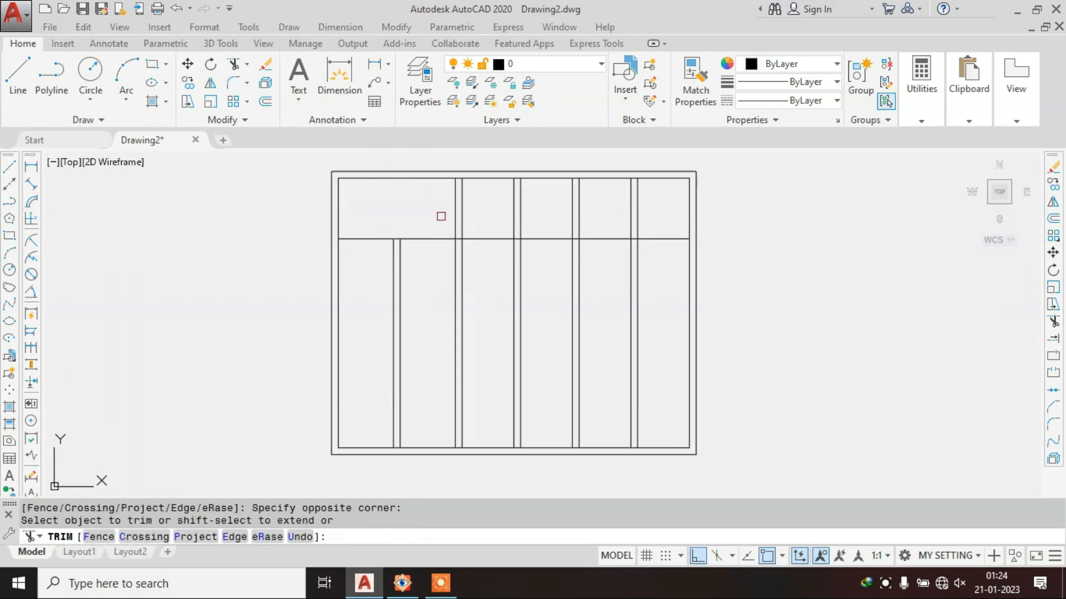
key(Escape)
key(Escape)
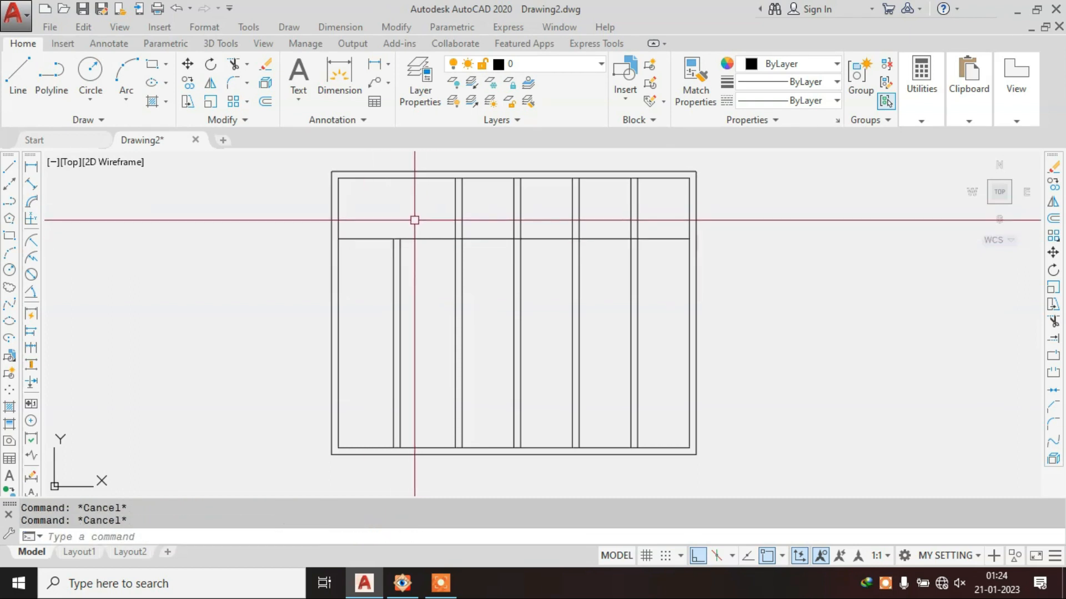
- Try trimming the second divider above the shelf line, and undo the recent divider trims
text(tr)
key(Return)
key(Return)
click(468, 218)
click(398, 235)
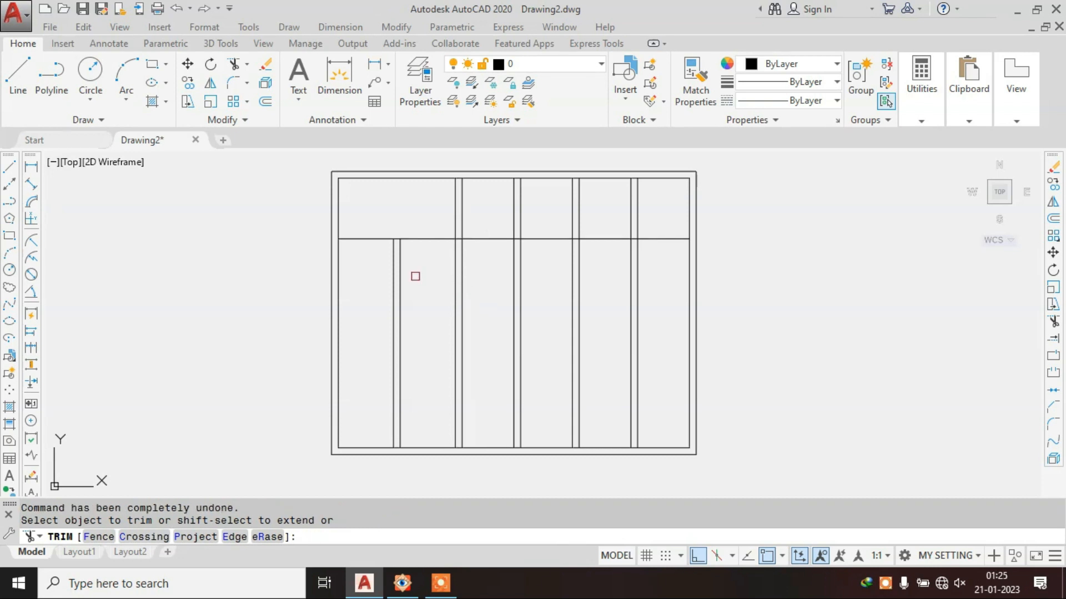
key(ctrl+z)
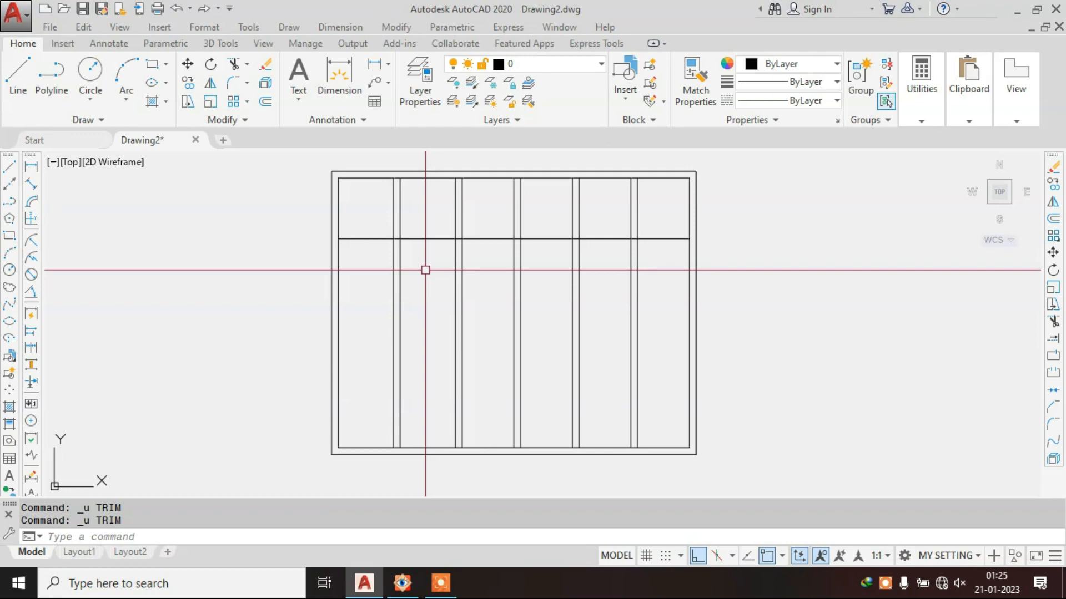
- Place the wardrobe reference image beside the drawing in FastStone Image Viewer and examine its doors, then return to AutoCAD
click(442, 583)
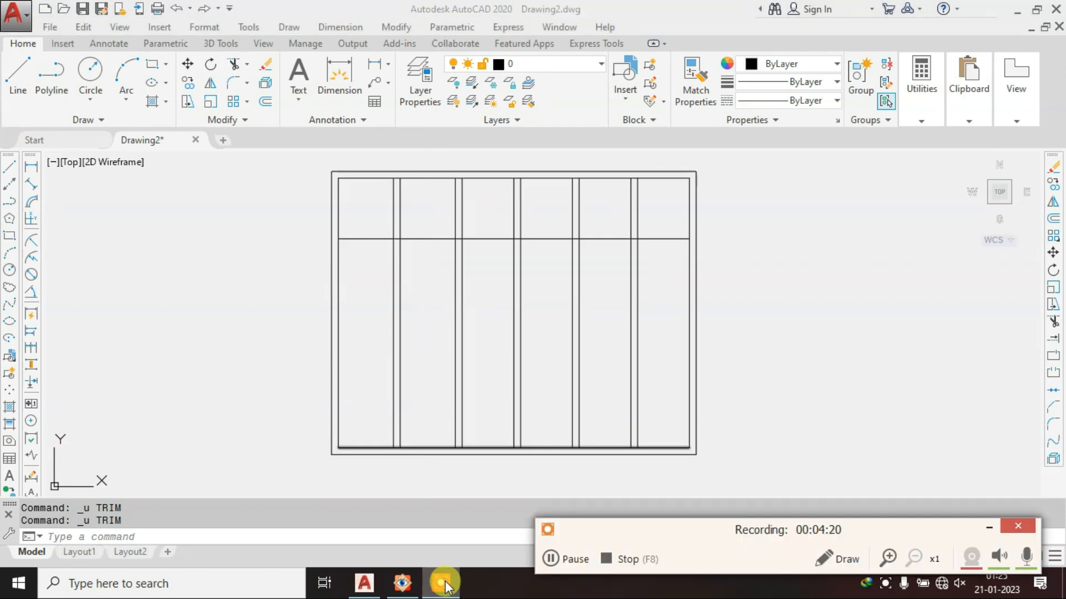
click(987, 526)
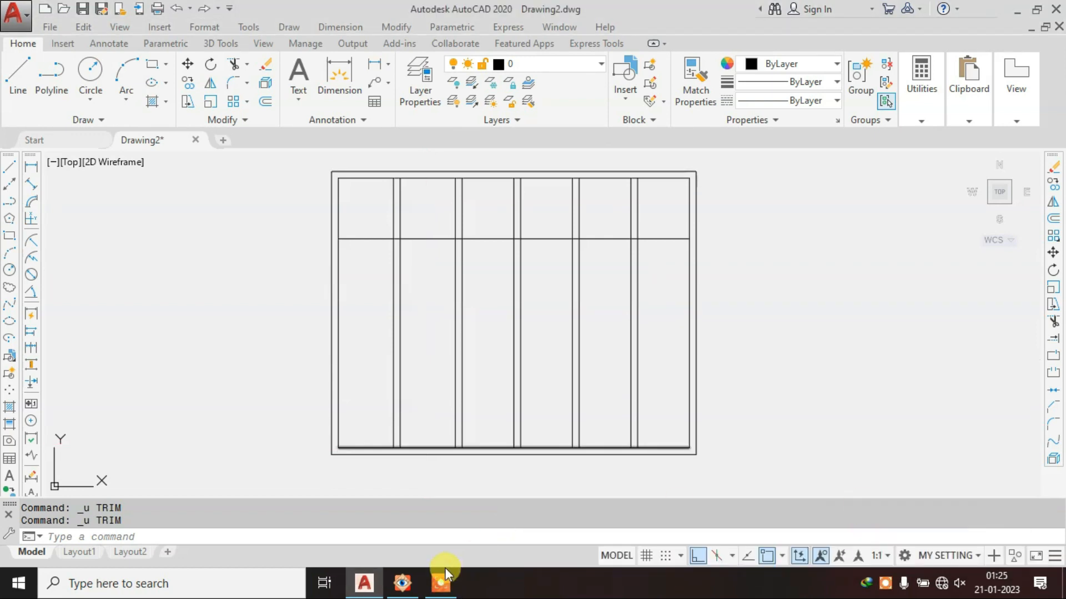
click(410, 583)
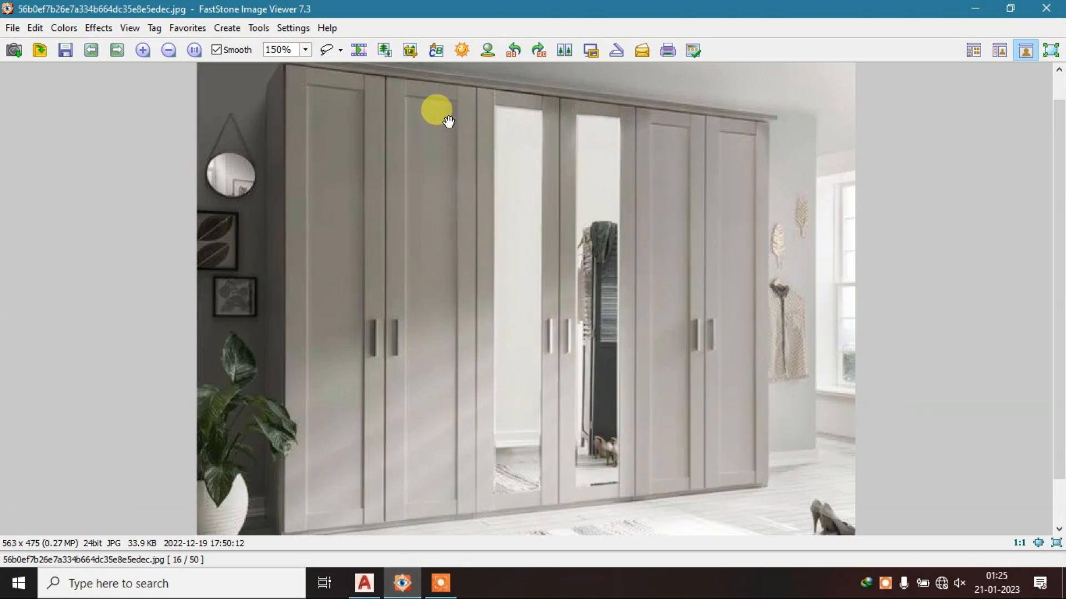
click(1011, 8)
drag(460, 20, 803, 33)
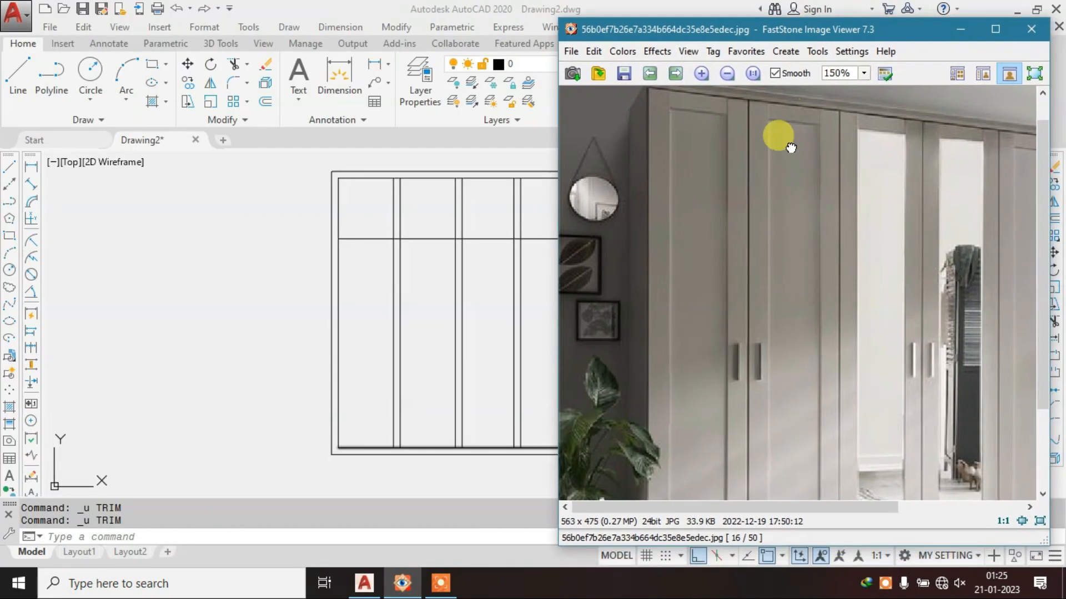
drag(782, 139, 755, 144)
scroll(429, 238, down, 3)
scroll(484, 229, up, 3)
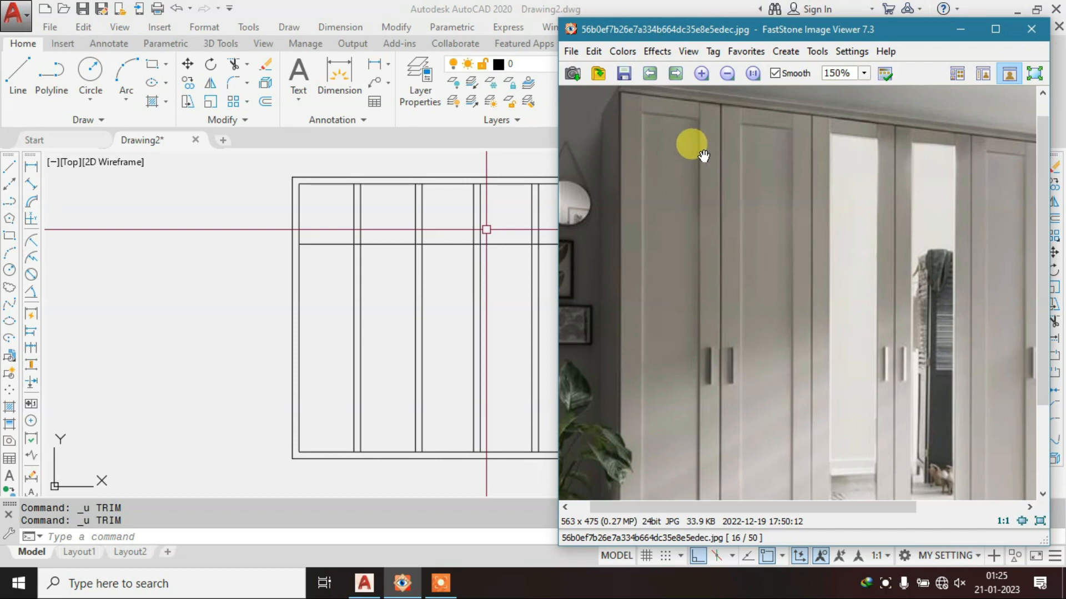
click(384, 272)
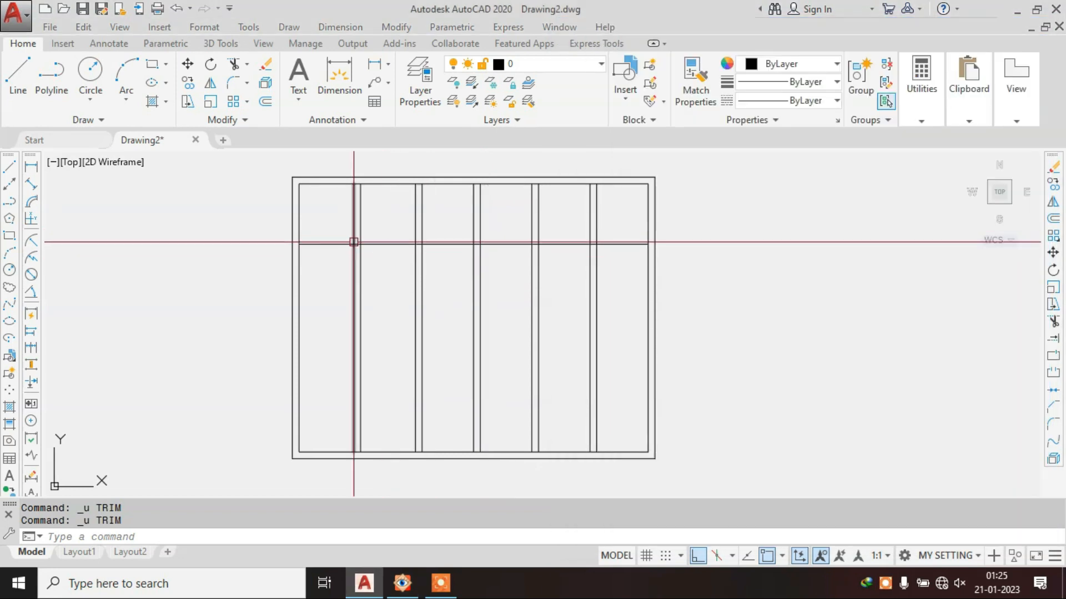
- Trim away the part of the first double-line divider that lies above the shelf line
text(tr)
key(space)
key(space)
click(376, 228)
click(349, 233)
key(Escape)
- Offset the horizontal shelf line 2" upward to give the shelf its thickness
text(o)
key(space)
text(2)
key(space)
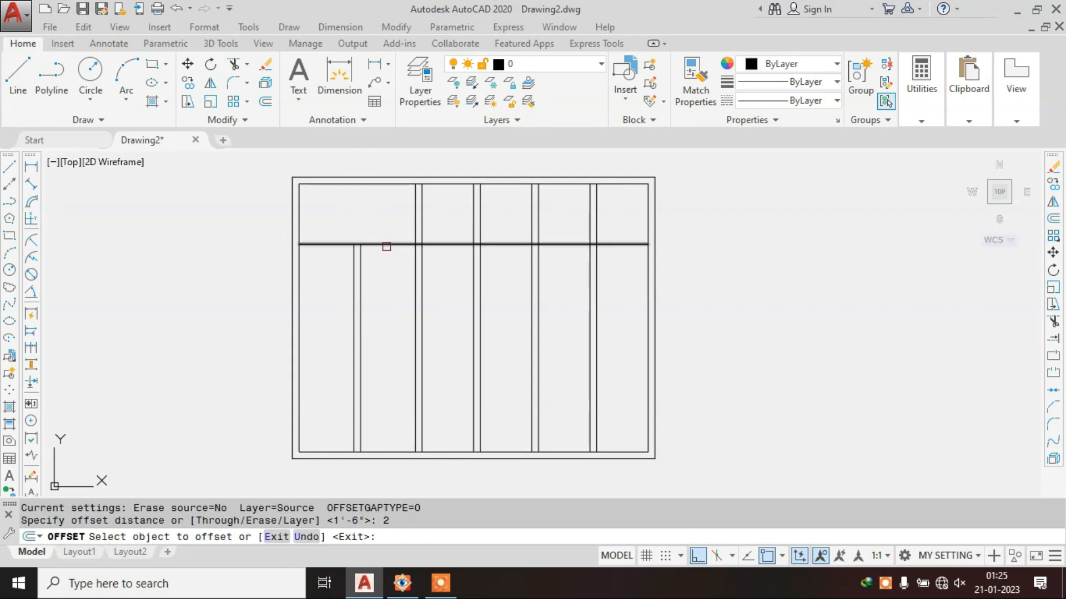
click(387, 243)
click(388, 214)
key(Escape)
- Trim the two shelf lines where they pass through the second vertical divider
text(t)
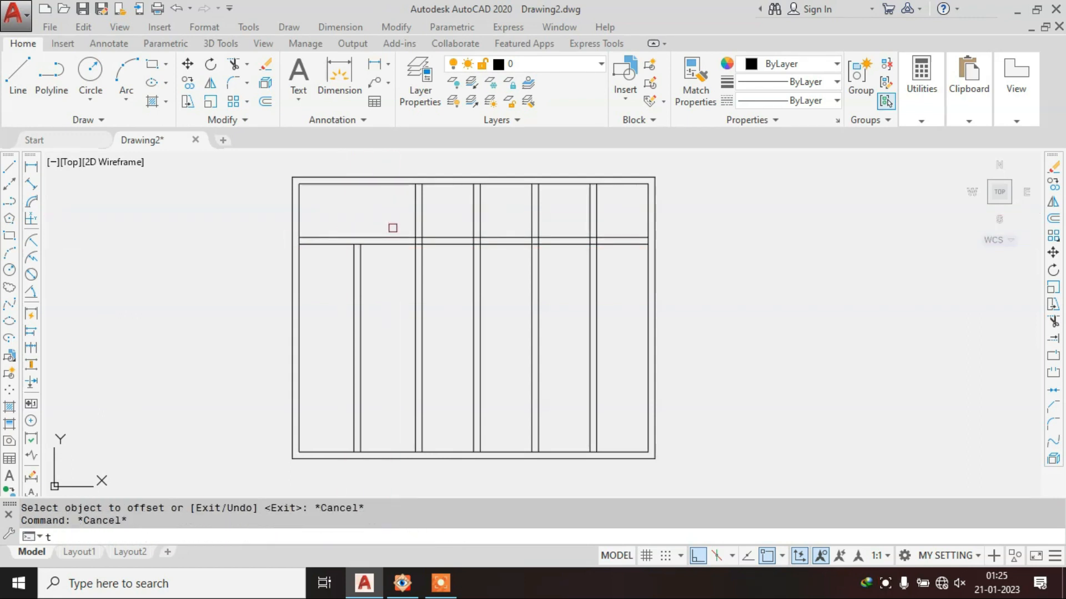
text(r)
key(space)
key(space)
scroll(398, 232, up, 4)
click(484, 232)
click(473, 344)
key(Escape)
- Erase the two remaining shelf lines to the right of the second divider
click(657, 227)
click(638, 339)
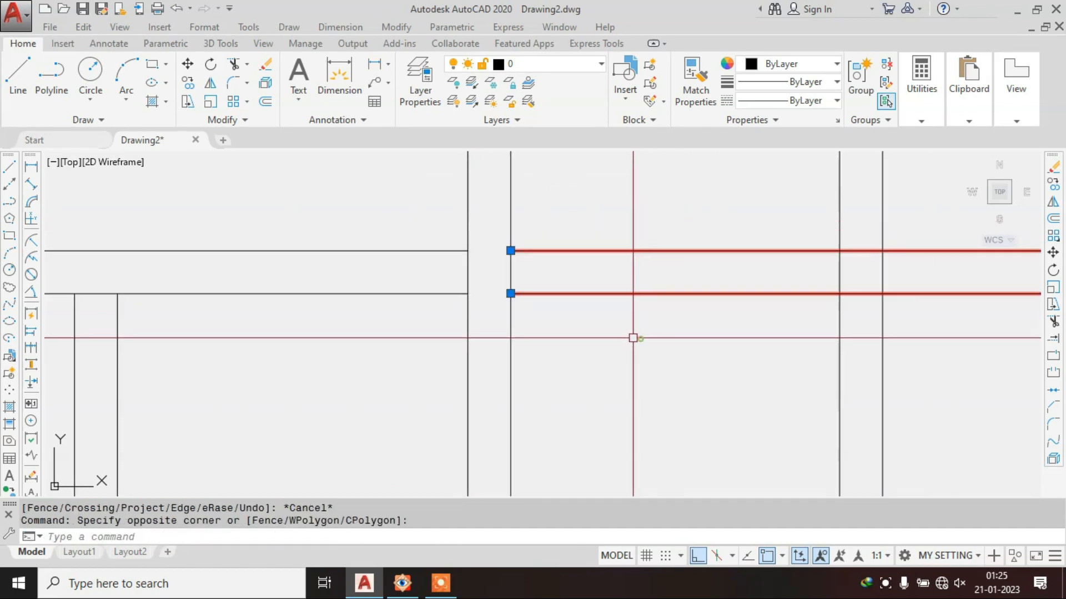
text(e)
key(space)
scroll(512, 278, down, 8)
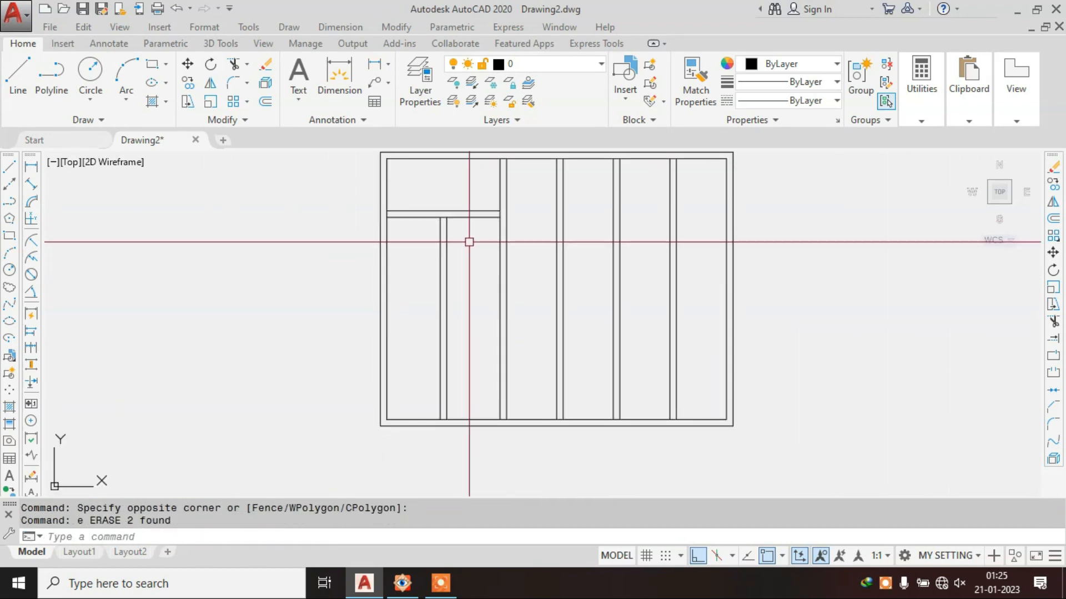
- Offset the inner rectangle's bottom line 1'6" upward to form a lower shelf line
scroll(416, 235, up, 3)
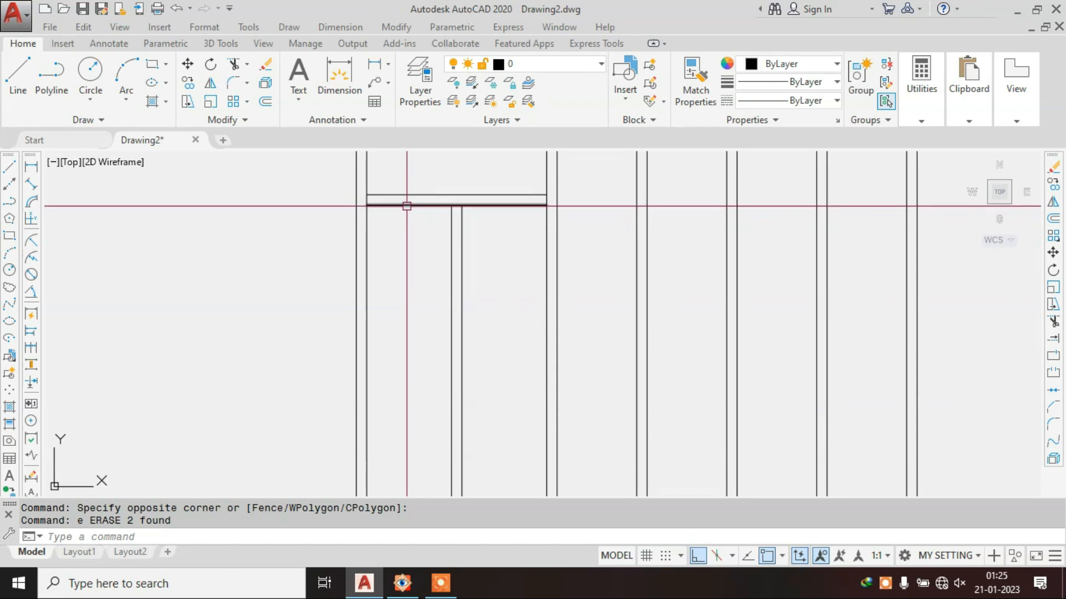
scroll(455, 291, down, 3)
scroll(468, 308, up, 5)
key(Escape)
text(o)
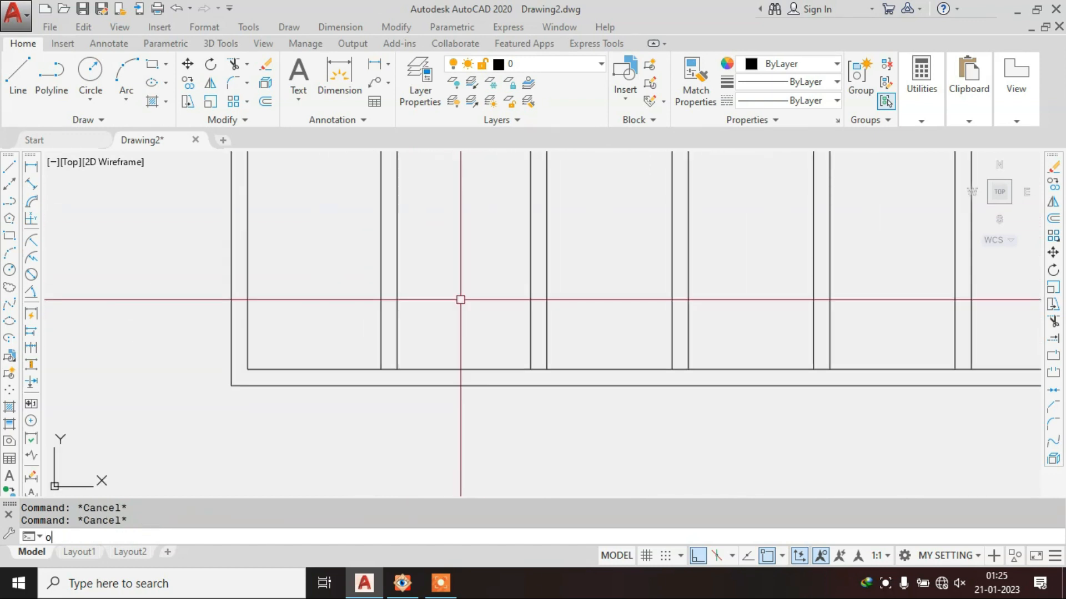
key(Return)
text(1'6")
key(Return)
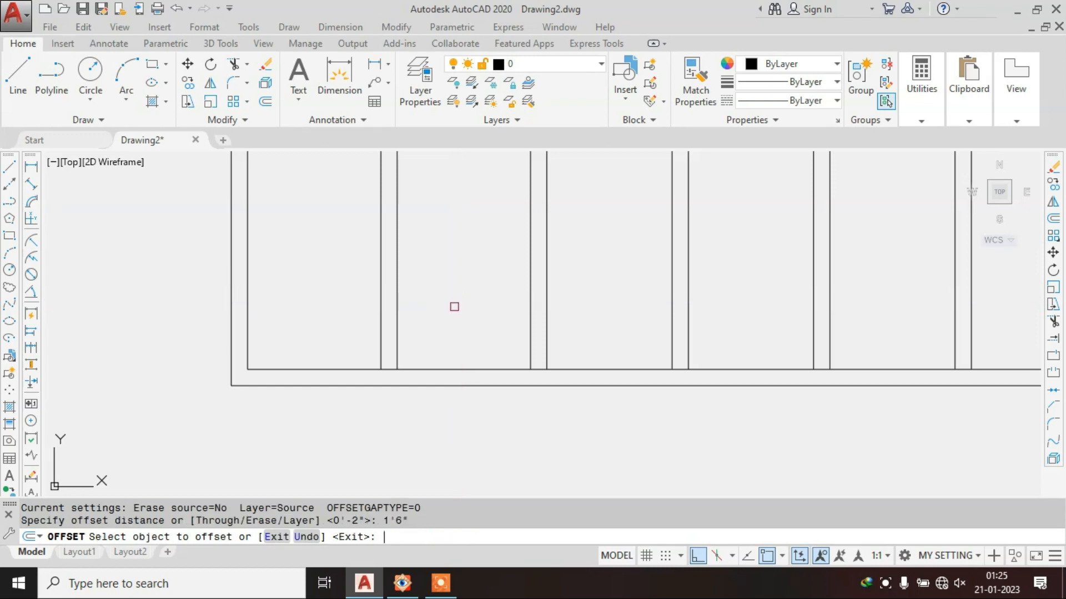
click(467, 369)
click(480, 289)
scroll(480, 289, down, 4)
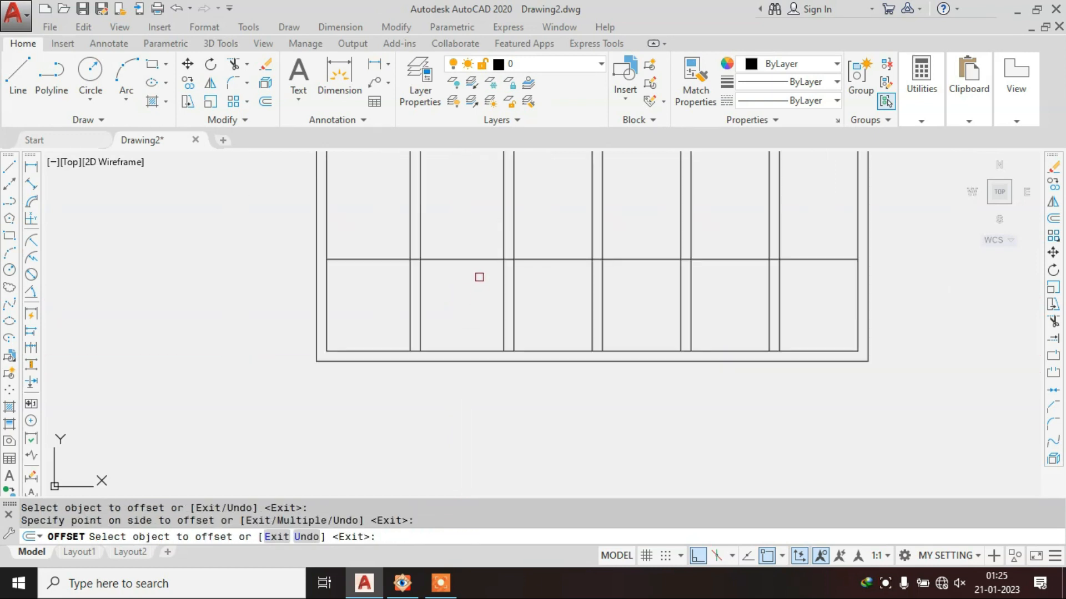
scroll(468, 391, up, 2)
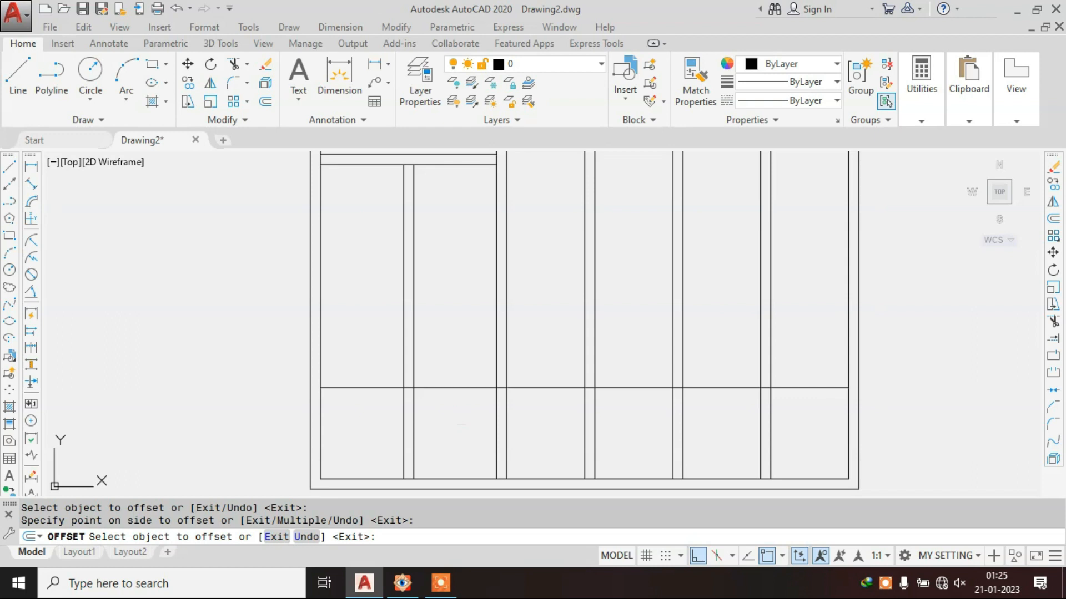
key(Escape)
- Trim the lower shelf line back to the compartment between the first and second vertical dividers
text(t)
key(Return)
key(Return)
scroll(411, 421, up, 4)
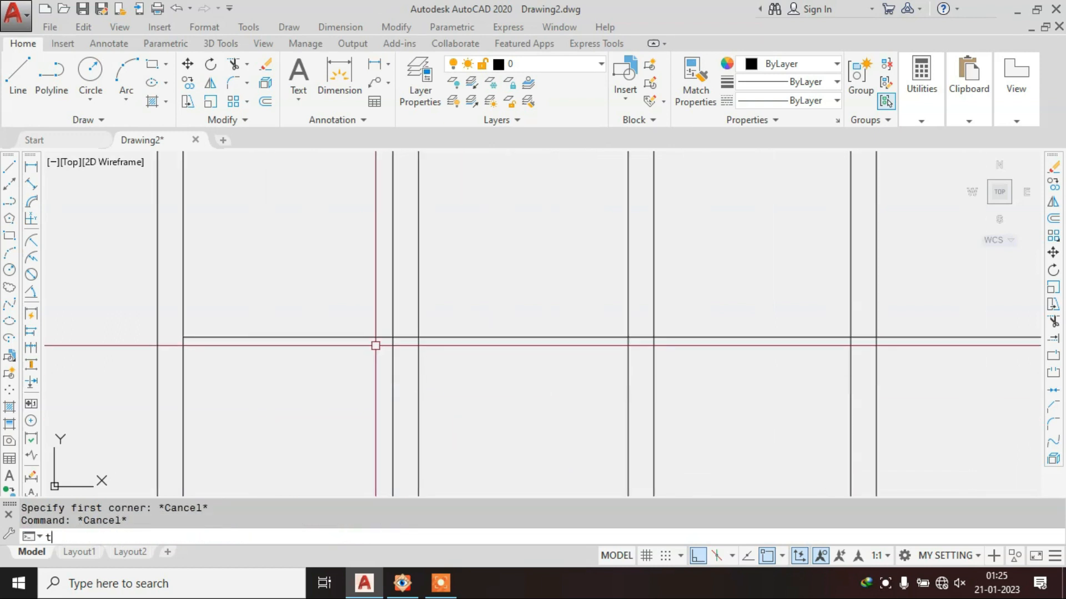
text(r)
key(Return)
drag(338, 291, 385, 358)
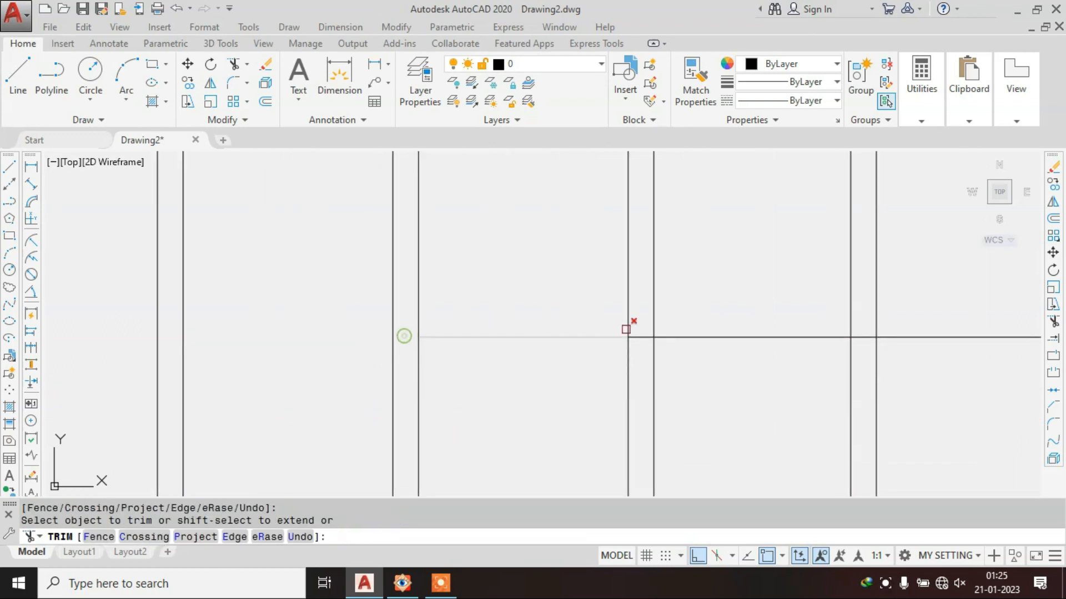
key(Escape)
- Erase the remaining part of the lower shelf line to the right of the second divider
drag(736, 313, 709, 390)
text(e)
key(Return)
key(Escape)
text(o)
key(Return)
text(2)
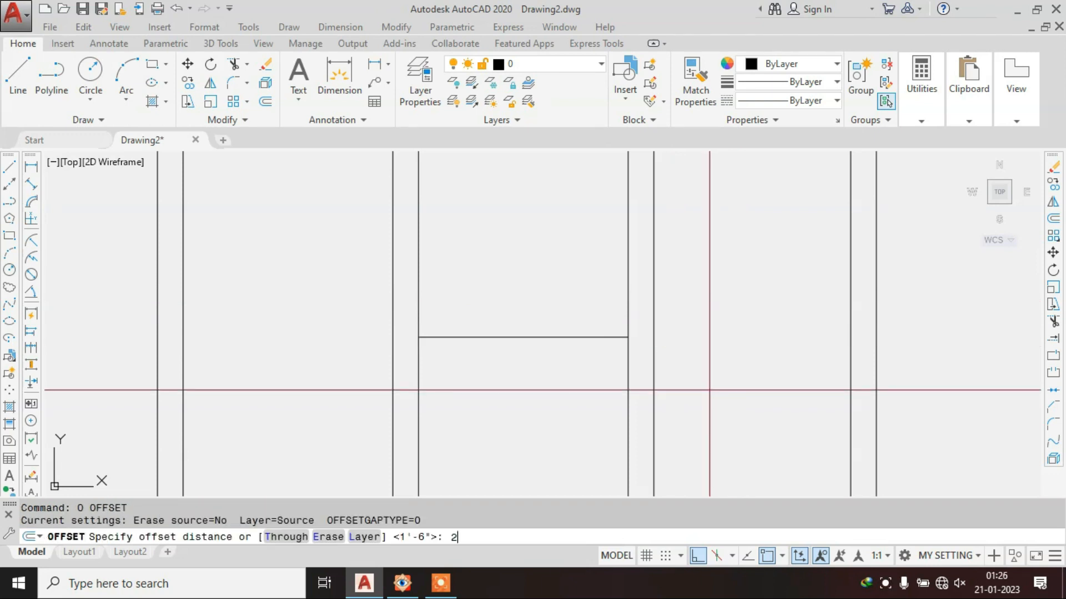
key(Return)
key(Escape)
key(Escape)
- Offset the lower shelf line between the first two dividers 1" upward to give the shelf its thickness
text(o)
key(Return)
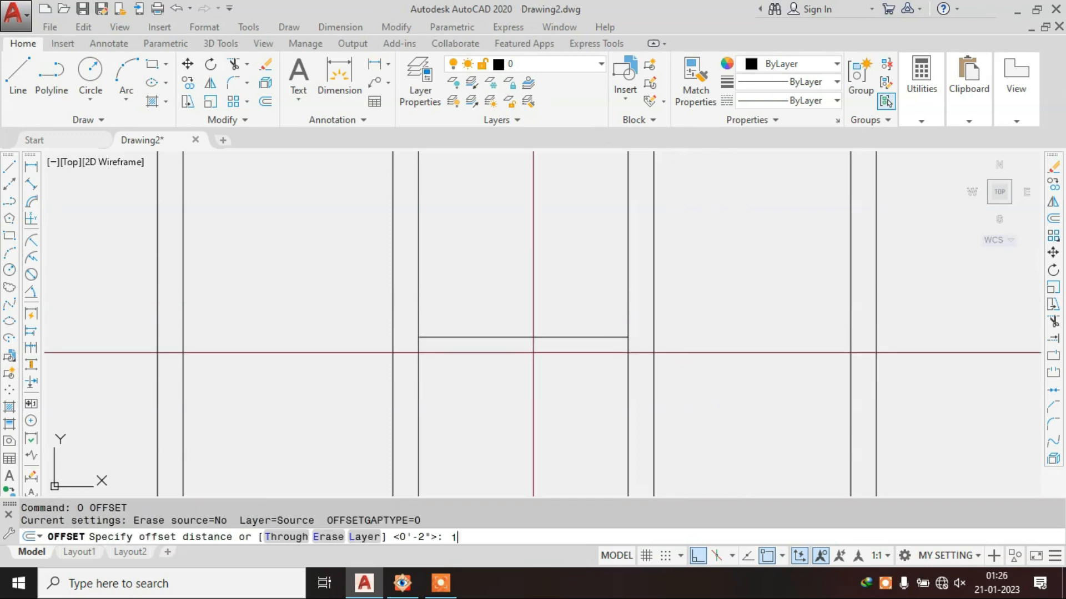
text(1)
key(Return)
click(554, 338)
click(554, 299)
scroll(518, 352, down, 8)
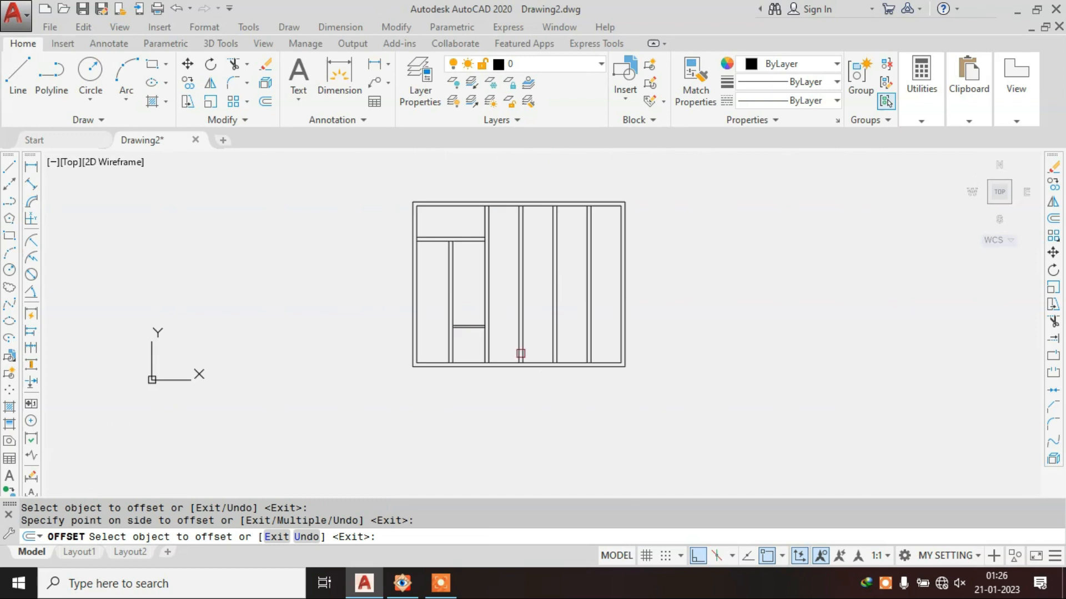
key(Escape)
key(Escape)
- Draw a horizontal shelf line at mid-height between the third and fourth vertical dividers
scroll(548, 291, up, 2)
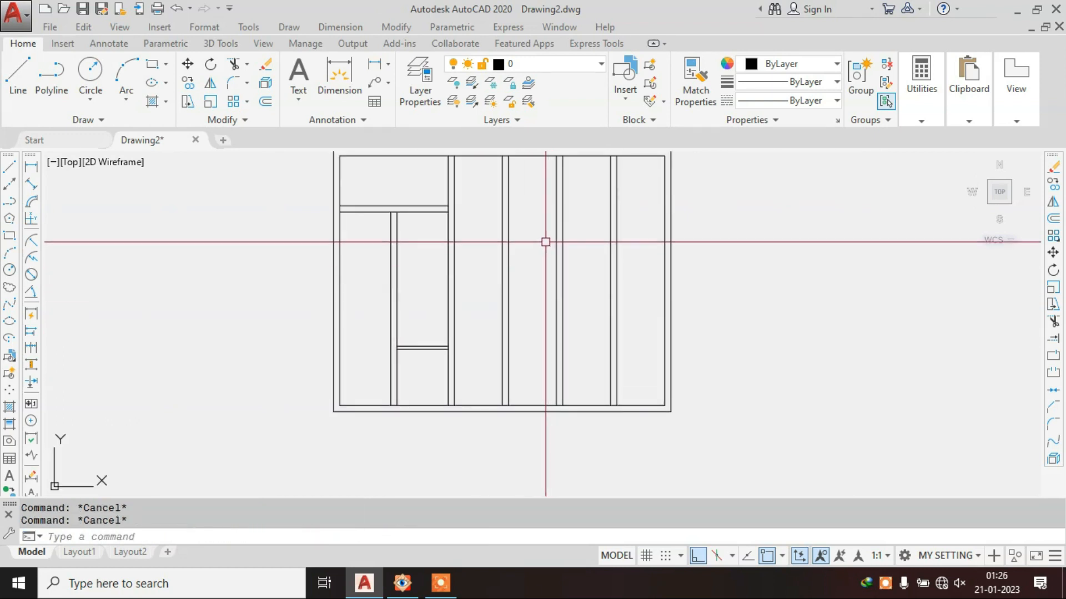
middle_drag(522, 254, 505, 285)
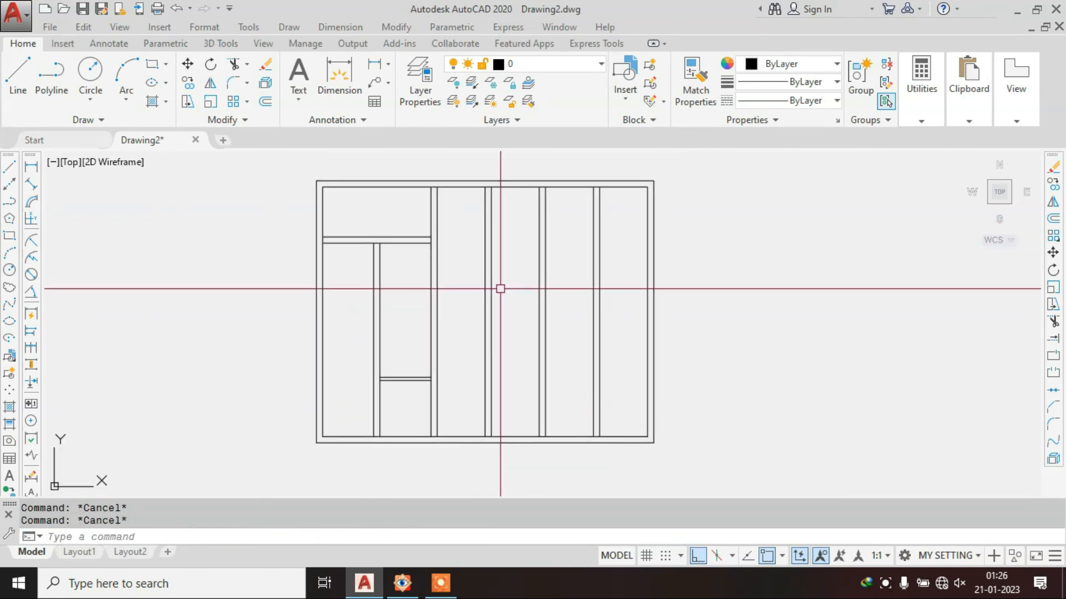
key(Return)
scroll(500, 293, up, 3)
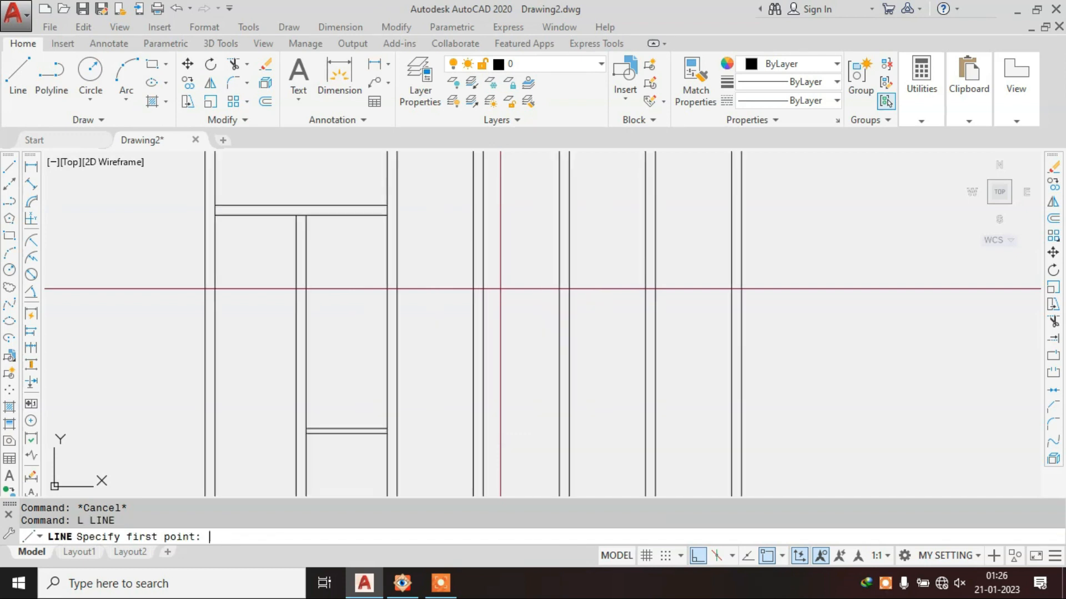
scroll(492, 311, down, 3)
click(488, 319)
scroll(489, 319, up, 2)
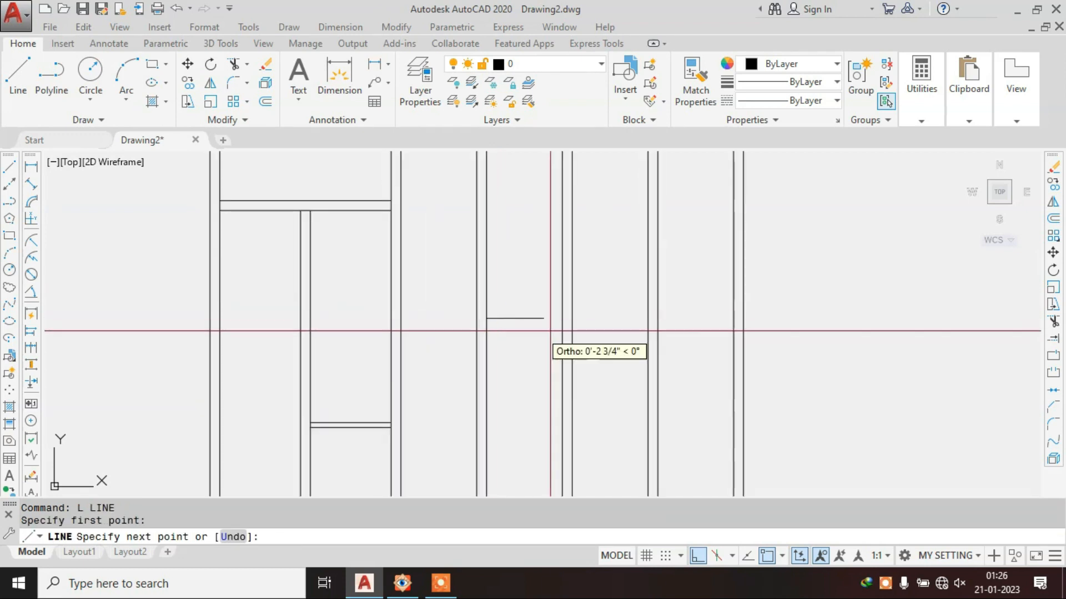
click(562, 318)
key(Escape)
- Offset the mid-height shelf line between the third and fourth dividers 1" upward
text(o)
key(Return)
text(1)
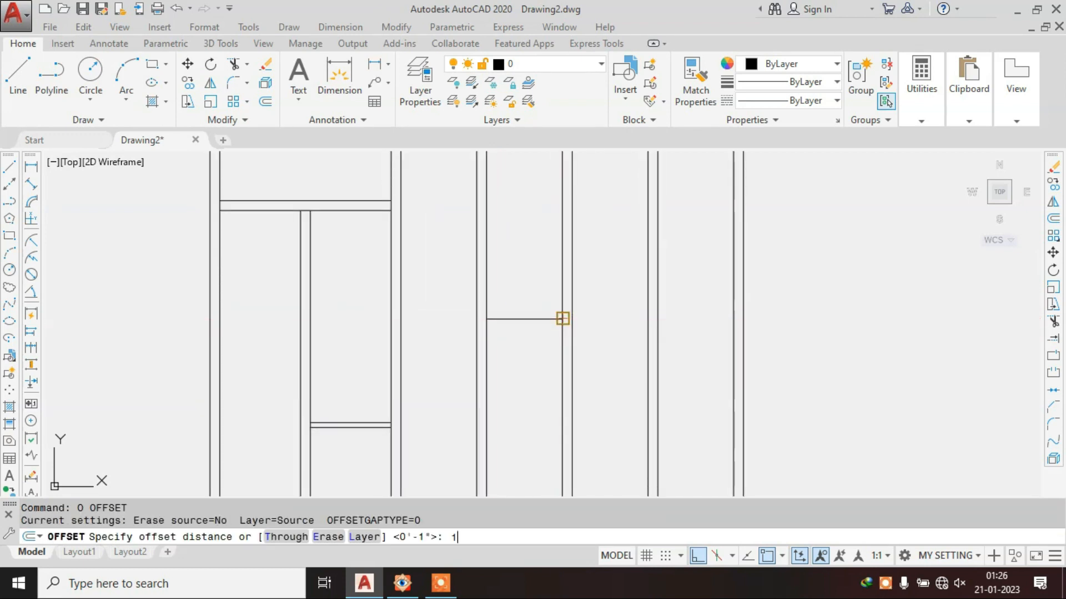
key(Return)
click(533, 319)
click(528, 279)
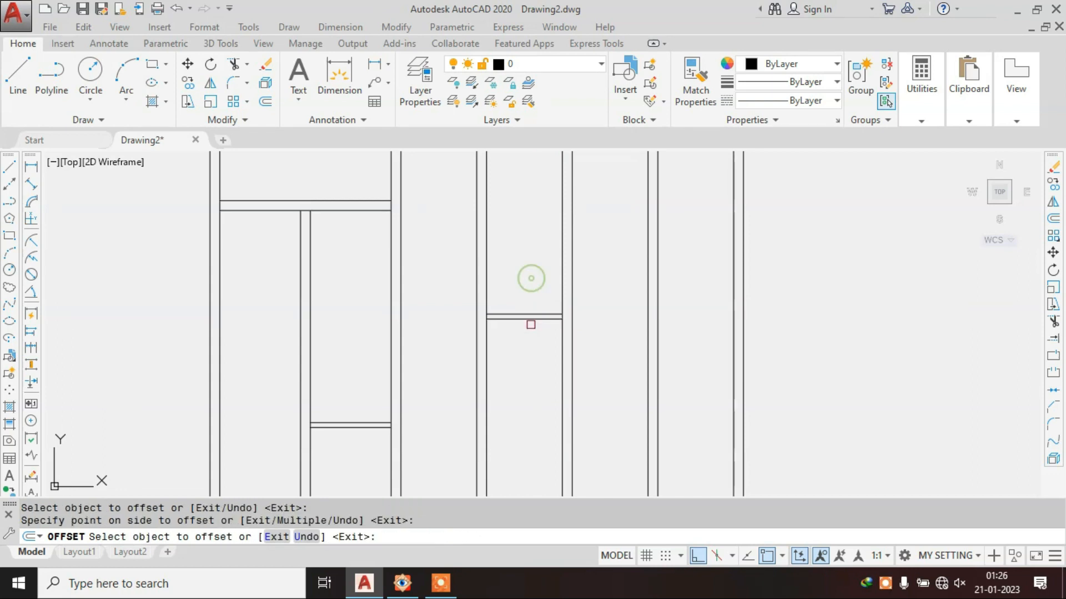
scroll(530, 330, down, 2)
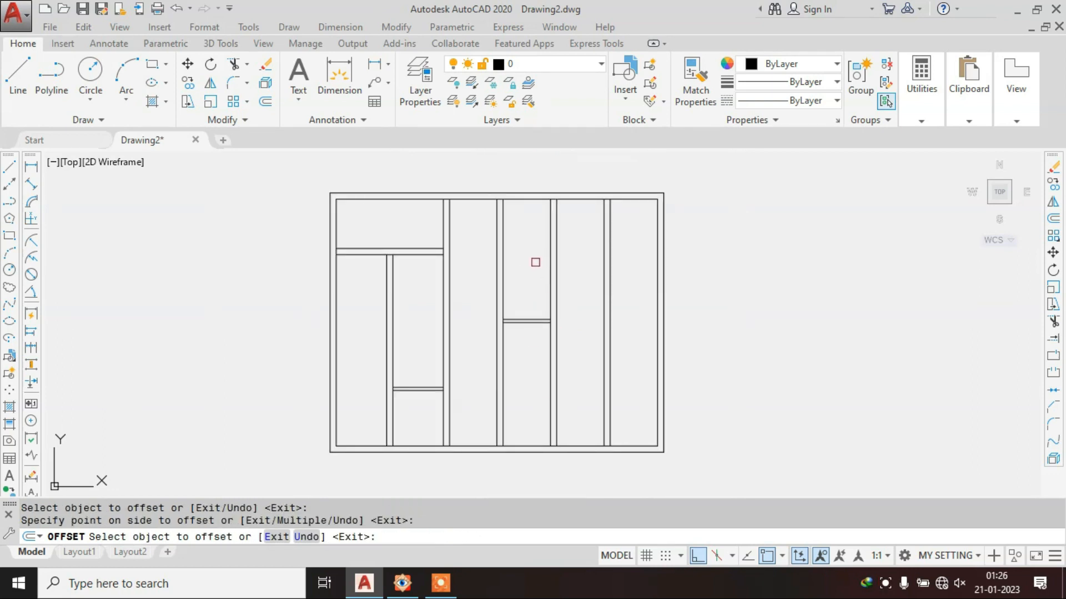
key(Escape)
key(Escape)
- Draw a second horizontal line between the third and fourth dividers, level with the upper-left shelf
text(l)
key(Return)
scroll(530, 252, up, 2)
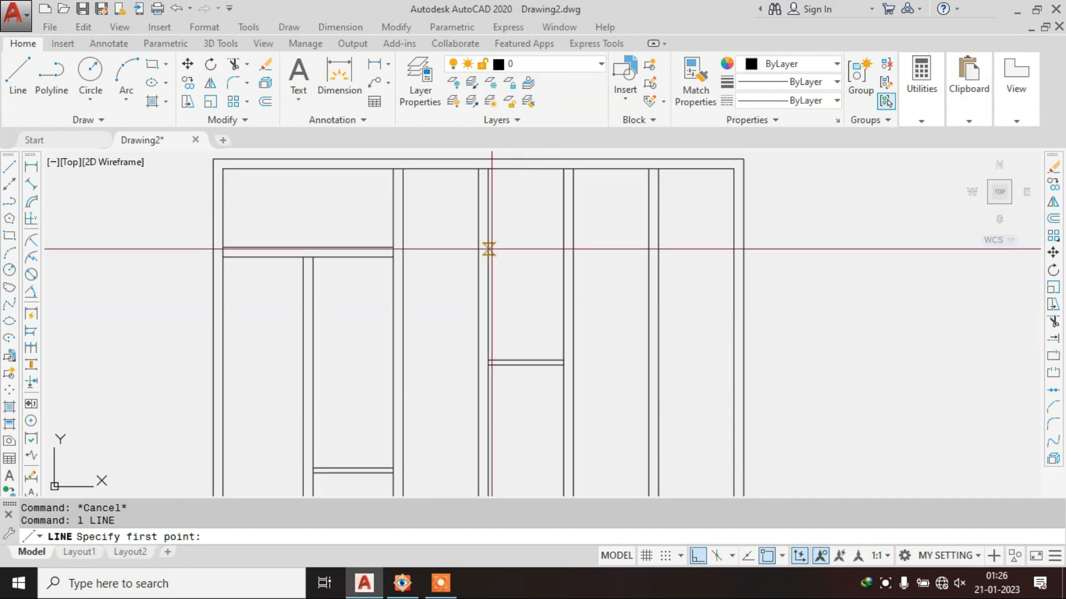
click(489, 249)
click(564, 247)
key(Escape)
key(Escape)
- Offset the upper line between the third and fourth dividers 1" both upward and downward
text(o)
key(Return)
text(1)
key(Return)
click(542, 249)
click(530, 217)
click(530, 250)
click(530, 264)
scroll(531, 259, up, 4)
key(Escape)
- Erase the original center line between the two offset lines of the upper shelf
click(524, 235)
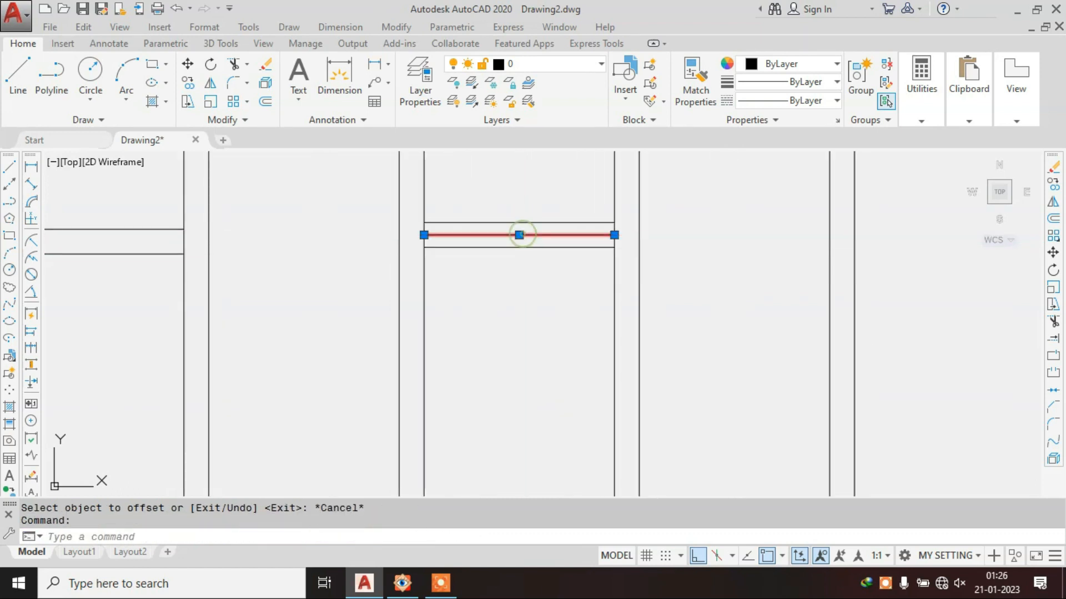
text(e)
key(Return)
scroll(525, 241, down, 6)
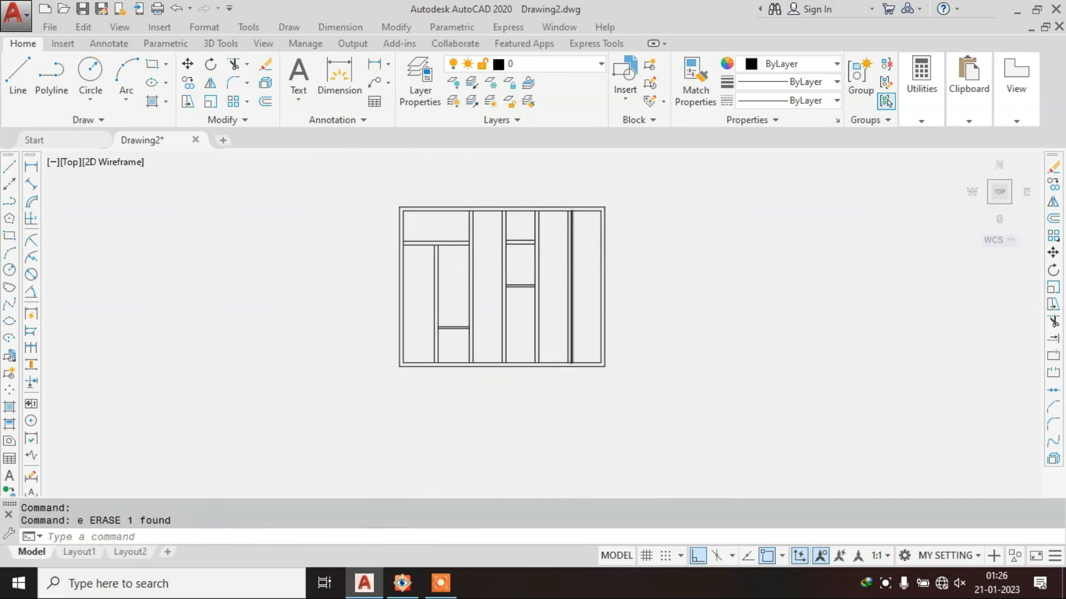
scroll(580, 275, up, 2)
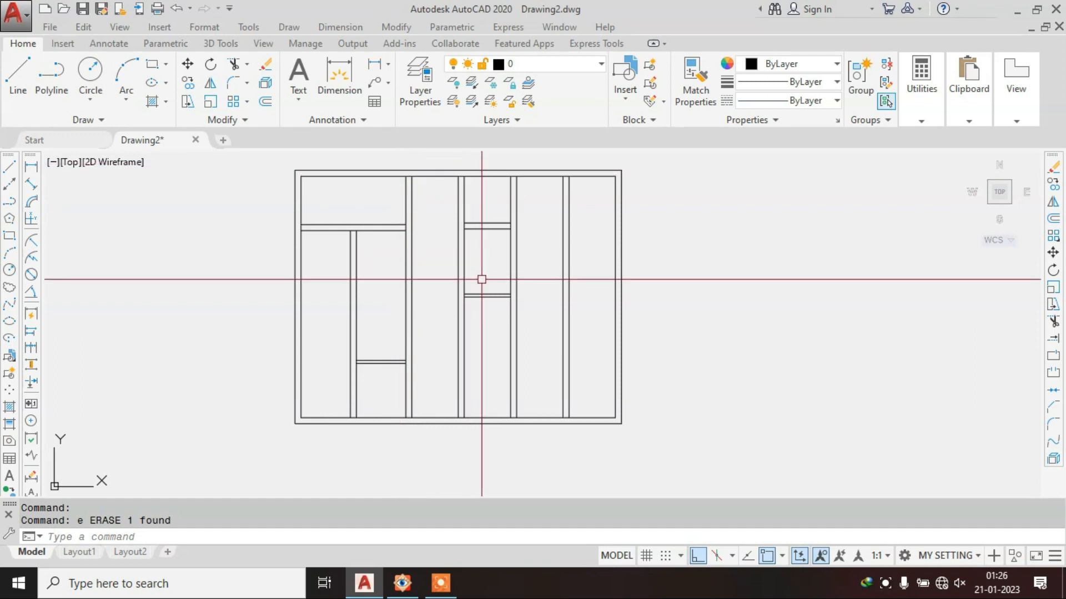
- Offset the inner frame's bottom line 1' upward to form a low shelf line
text(l)
key(Return)
text(o)
key(Return)
text(1')
key(Return)
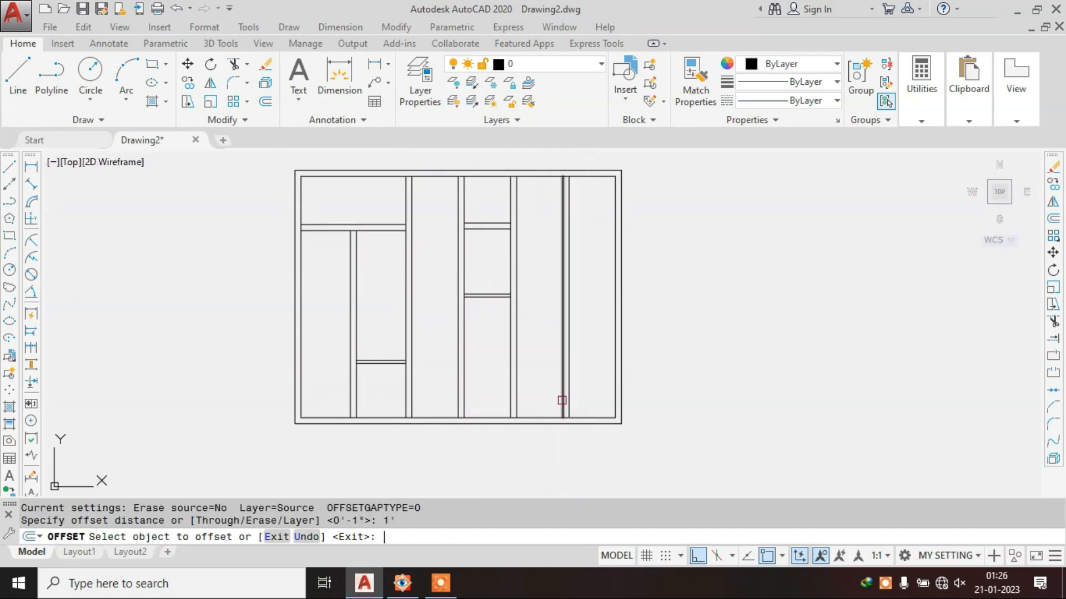
click(594, 417)
click(594, 383)
scroll(577, 406, up, 3)
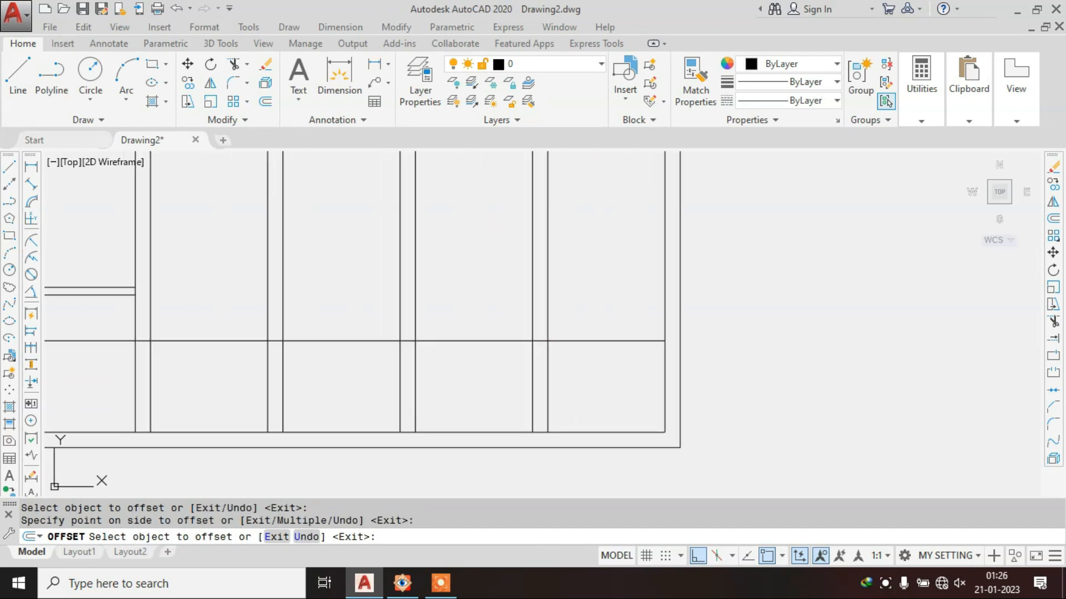
key(Escape)
- Trim the low shelf line at the fourth divider and erase its part to the left of that divider
text(tr)
key(Return)
key(Return)
click(408, 339)
key(Escape)
click(349, 302)
click(331, 358)
text(e)
key(Return)
- Trim both lines of the fifth vertical divider below the low shelf line
text(tr)
key(Return)
key(Return)
click(532, 397)
click(547, 397)
key(Escape)
key(Escape)
- Offset the low shelf line right of the fourth divider 1" upward
text(o)
key(Return)
text(1)
key(Return)
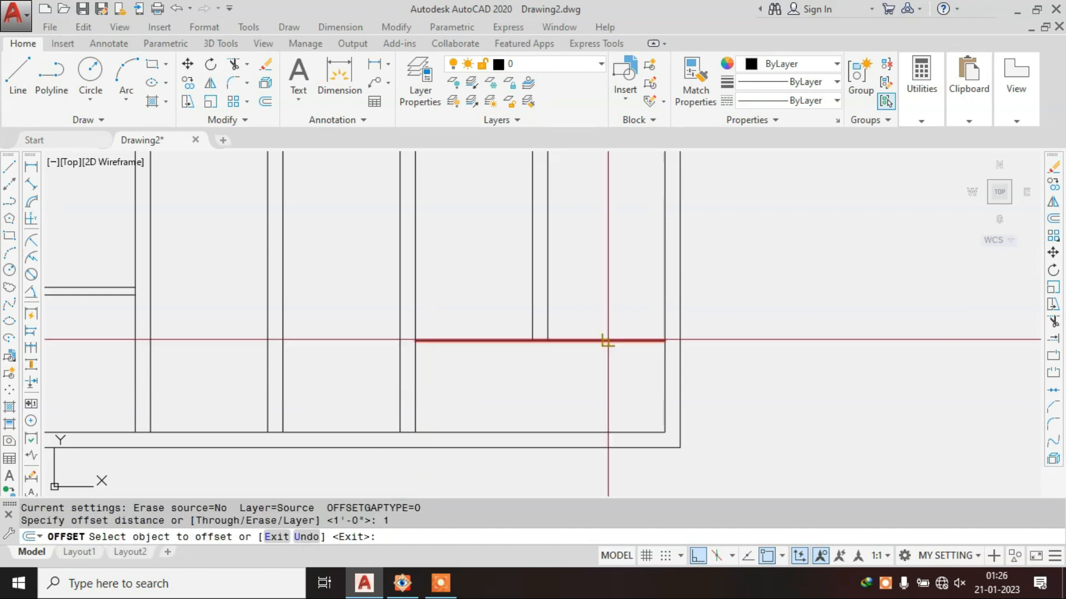
click(605, 341)
click(604, 297)
key(Escape)
key(Escape)
- Trim the two fifth-divider lines where they pass through the low shelf's thickness
text(tr)
key(Return)
key(Return)
scroll(490, 360, up, 4)
click(640, 305)
click(551, 307)
scroll(555, 327, down, 6)
key(Escape)
scroll(594, 344, down, 5)
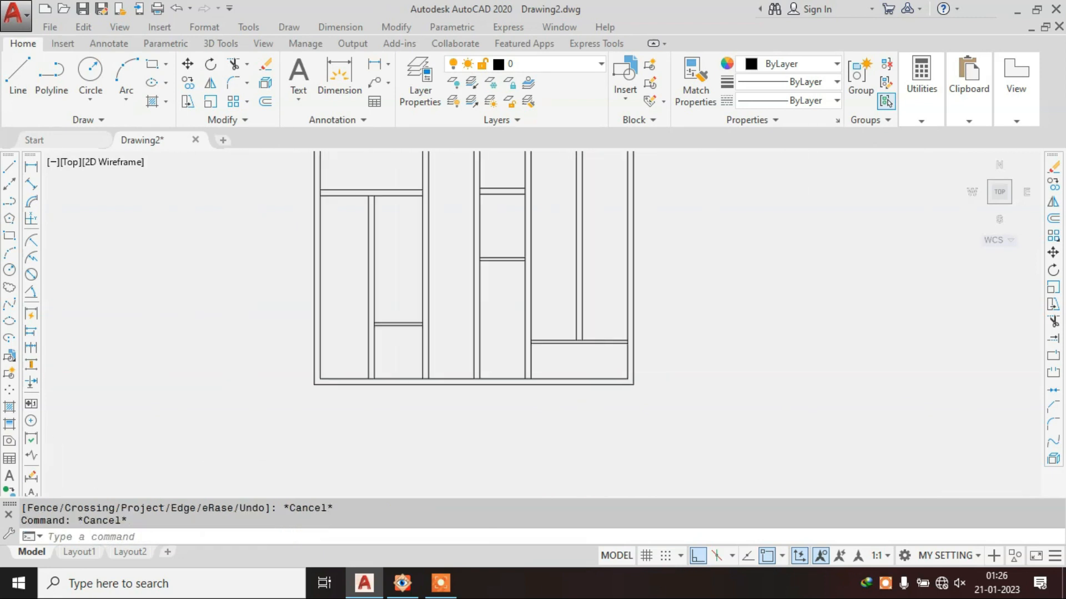
- Check the wardrobe reference image in FastStone Image Viewer and return to the AutoCAD drawing
scroll(552, 295, up, 2)
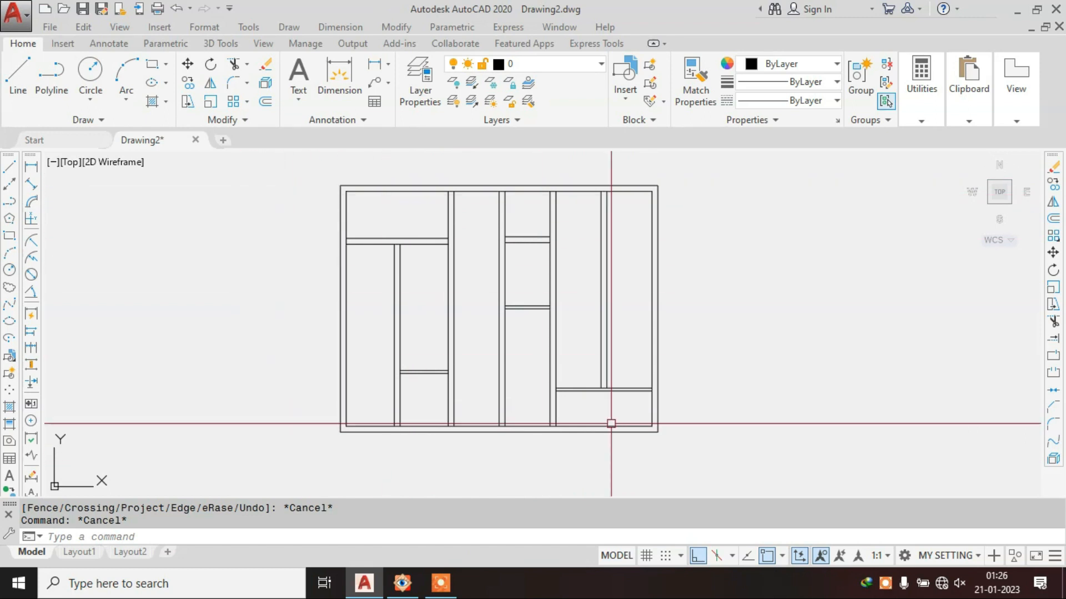
click(402, 587)
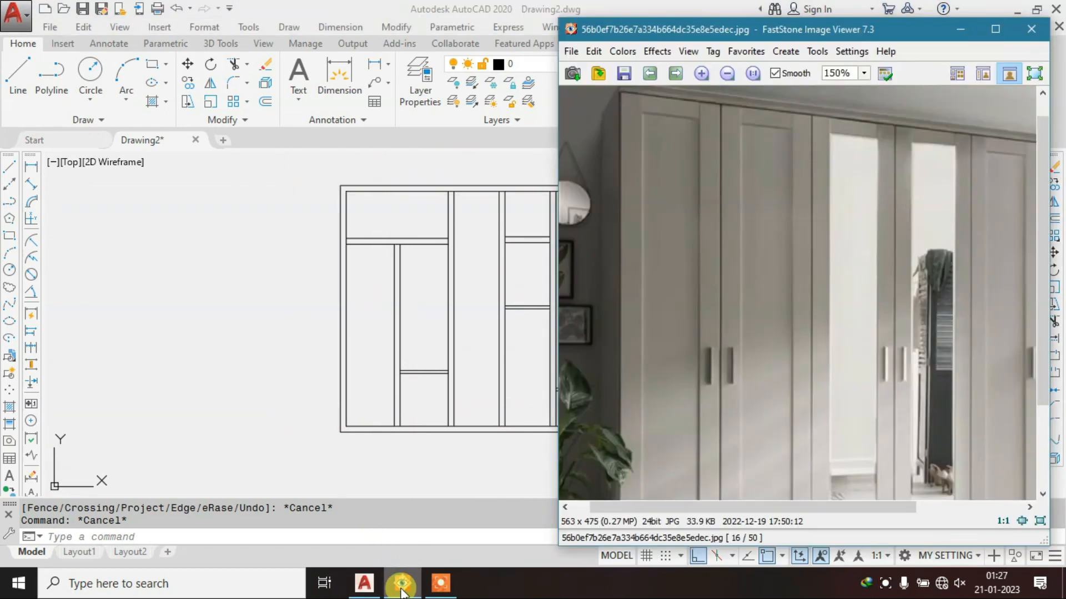
click(402, 589)
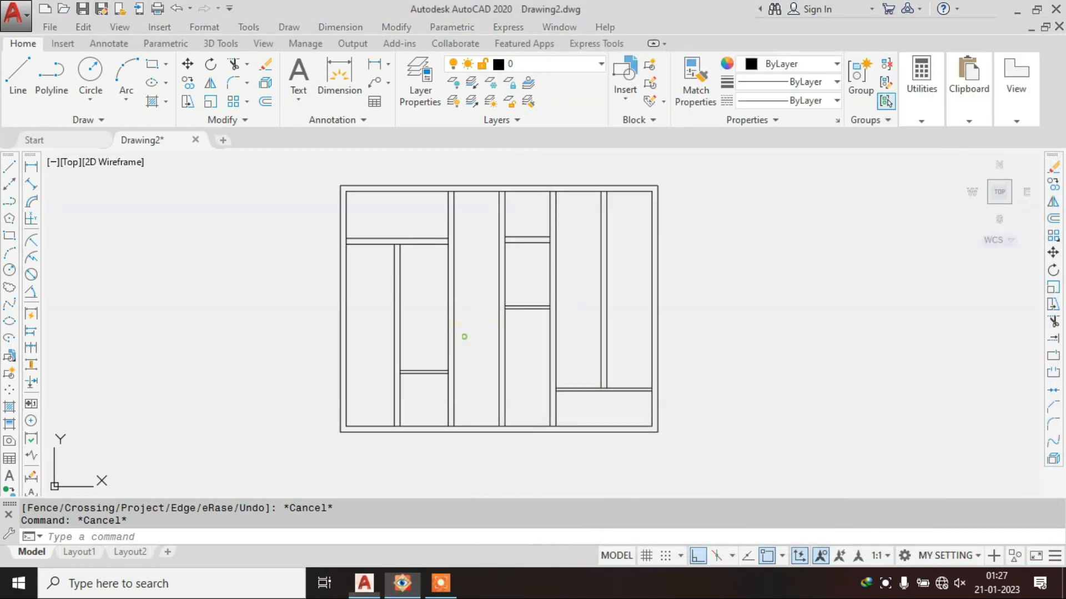
- Convert the wardrobe's outer frame outline into a region
scroll(402, 215, up, 4)
scroll(401, 214, down, 2)
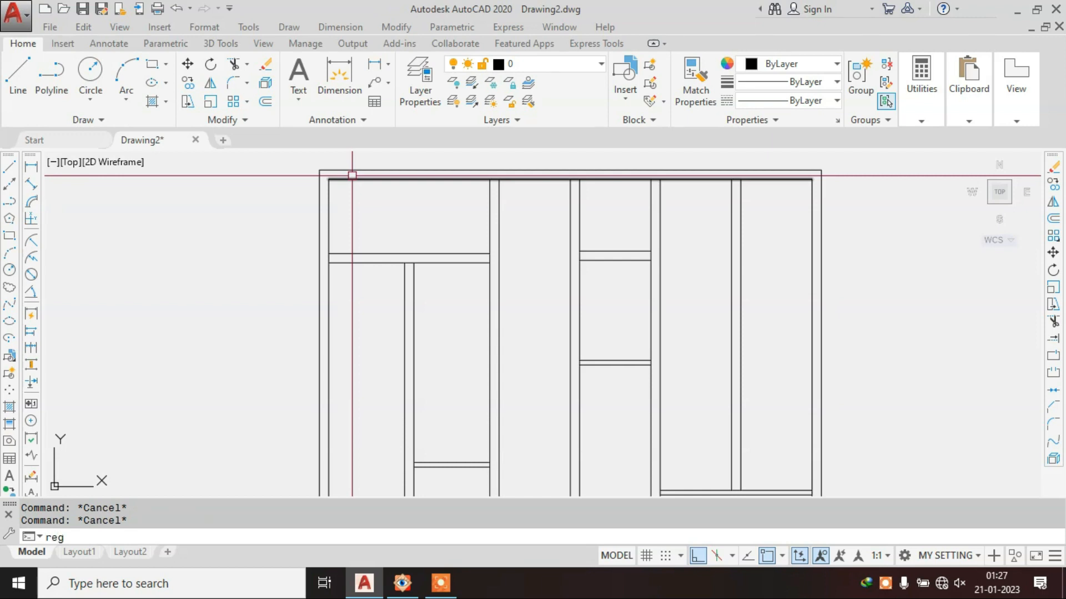
key(Return)
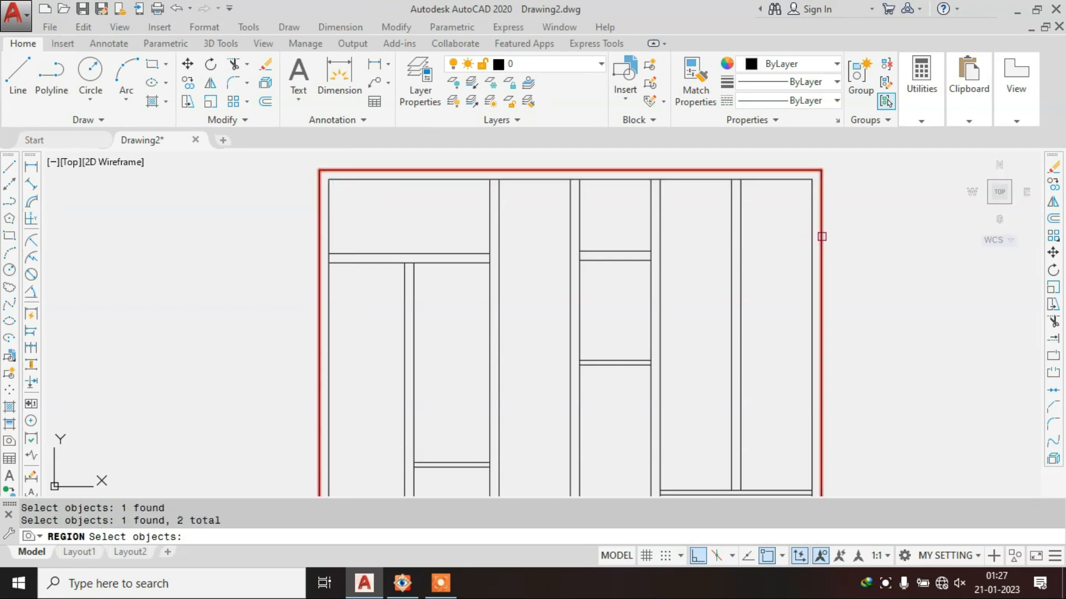
click(821, 237)
scroll(685, 194, down, 4)
scroll(614, 337, up, 2)
key(Return)
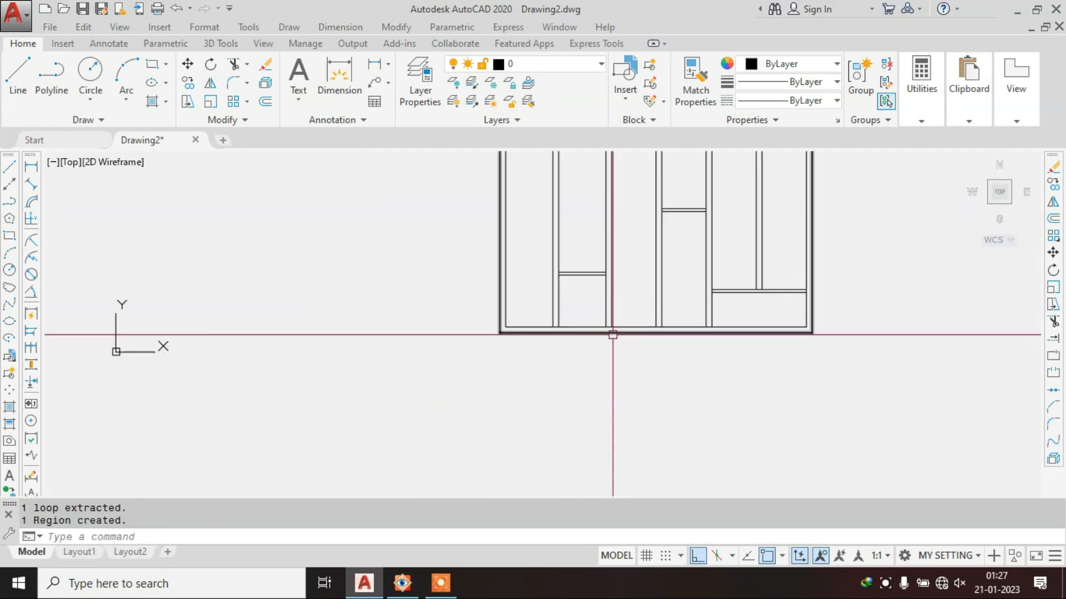
scroll(483, 316, up, 5)
click(444, 162)
key(Escape)
key(Escape)
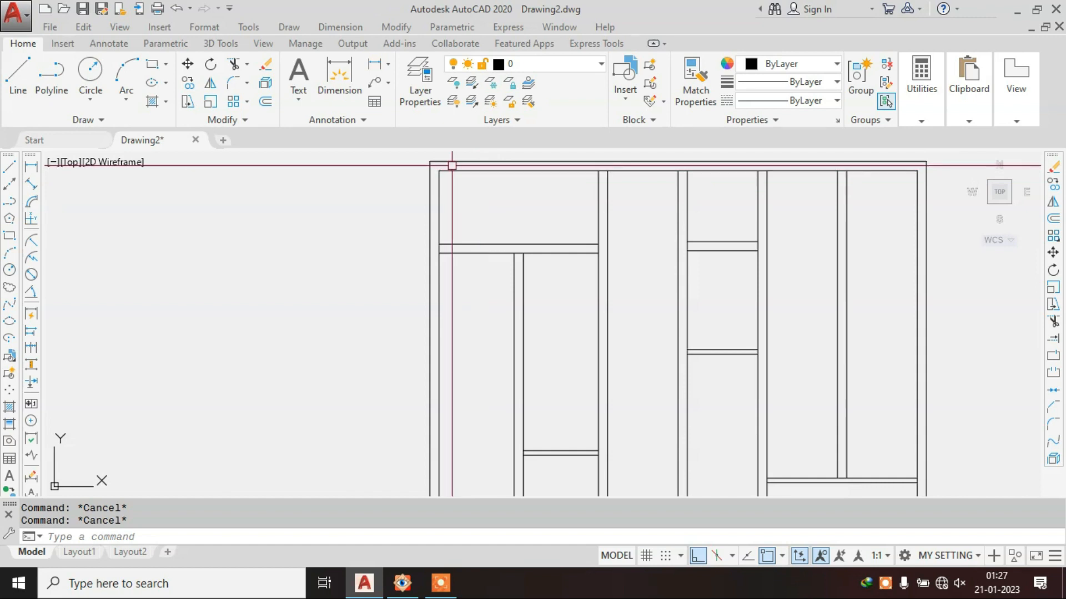
scroll(464, 162, up, 2)
text(rec)
key(Return)
click(422, 173)
key(Escape)
key(Return)
click(421, 174)
key(Escape)
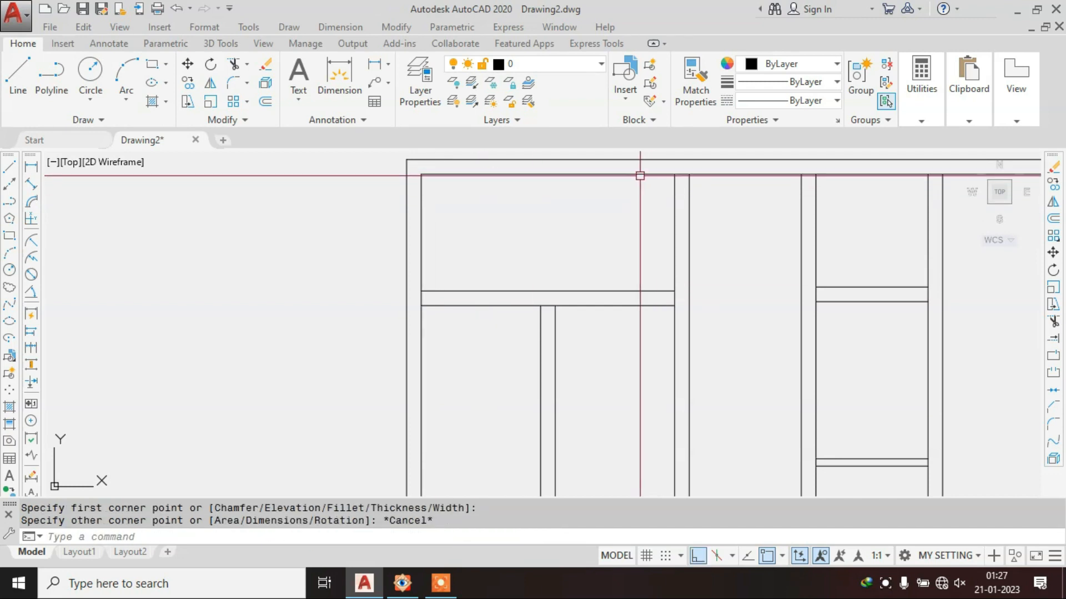
click(642, 174)
key(Escape)
key(Escape)
- Draw a rectangle corner to corner over the top-left compartment above the upper-left shelf
text(rec)
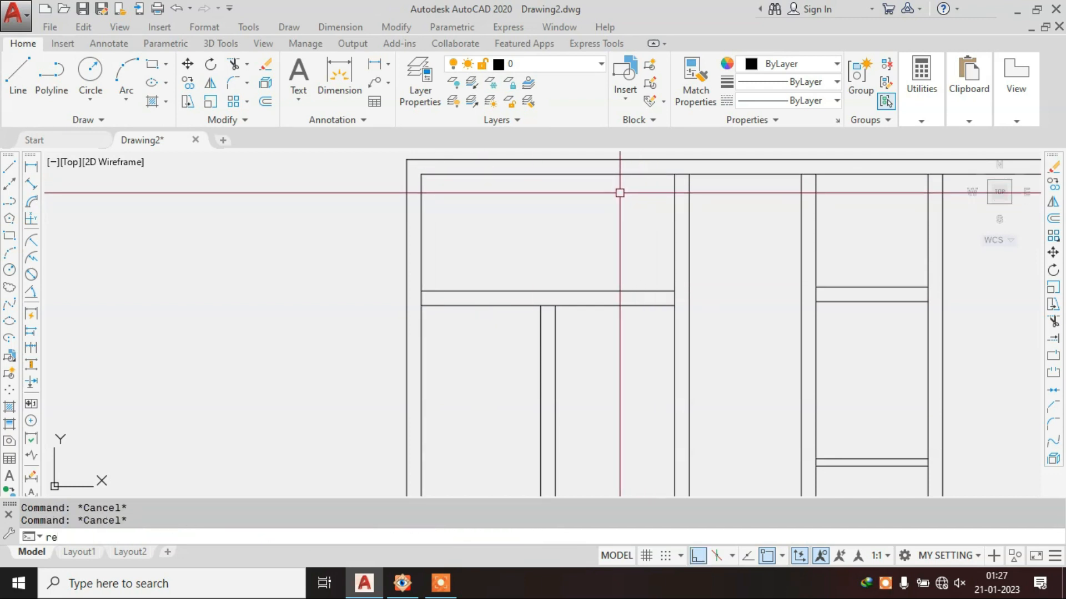
key(Return)
click(421, 174)
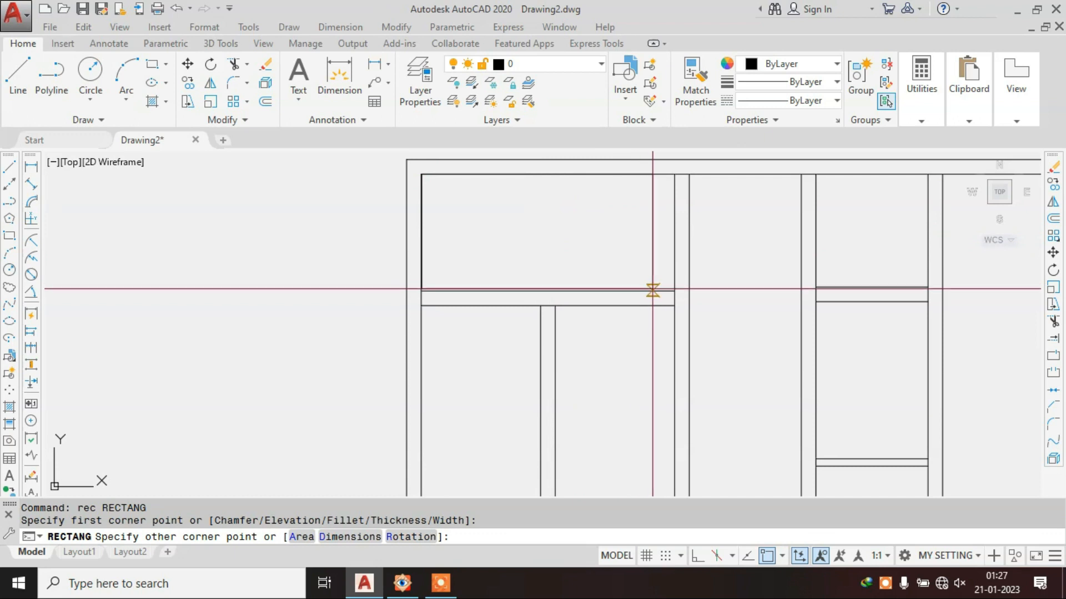
click(675, 290)
key(Escape)
click(600, 174)
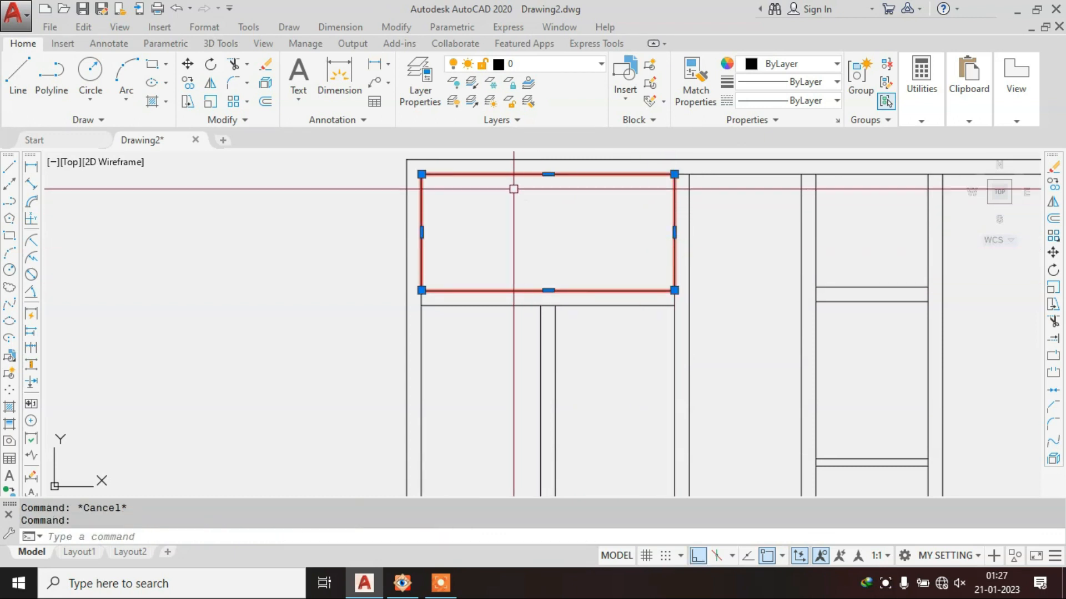
scroll(513, 189, down, 2)
key(Escape)
- Draw a rectangle over the tall leftmost compartment, from below the upper-left shelf to the bottom inner corner at the first divider
middle_drag(505, 315, 490, 262)
text(rec)
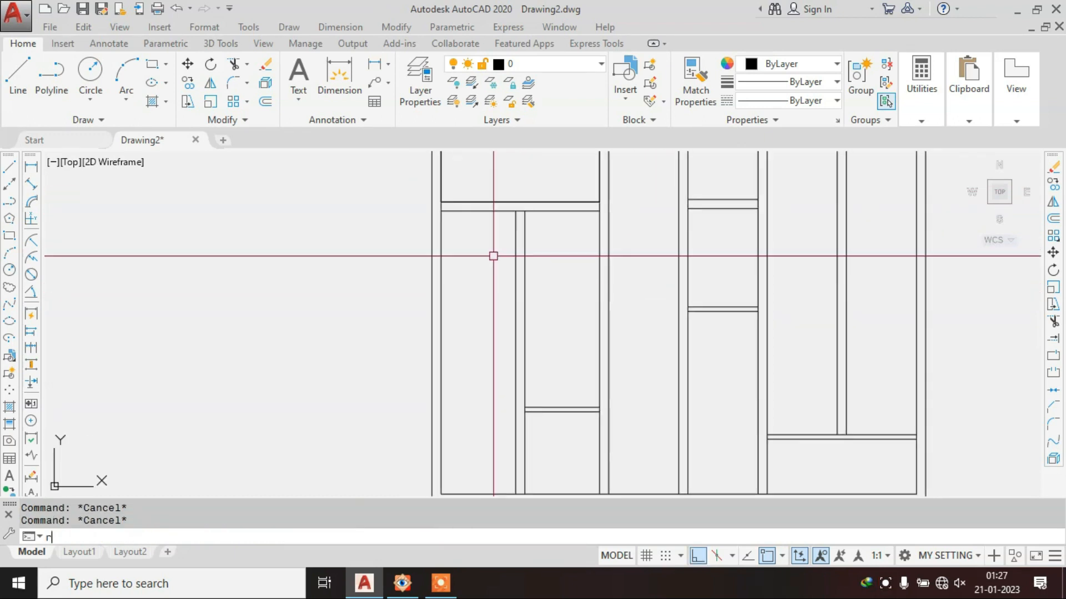
key(Return)
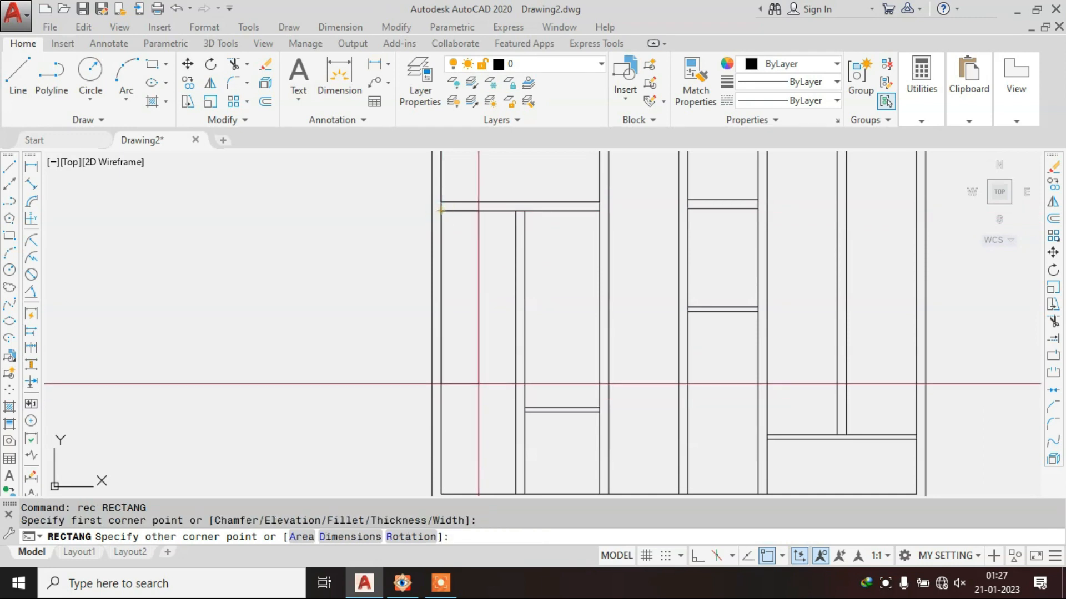
middle_drag(479, 383, 488, 315)
click(526, 427)
key(Escape)
- Draw a rectangle over the compartment above the lower shelf between the first and second dividers
middle_drag(560, 203, 538, 195)
click(500, 266)
click(577, 305)
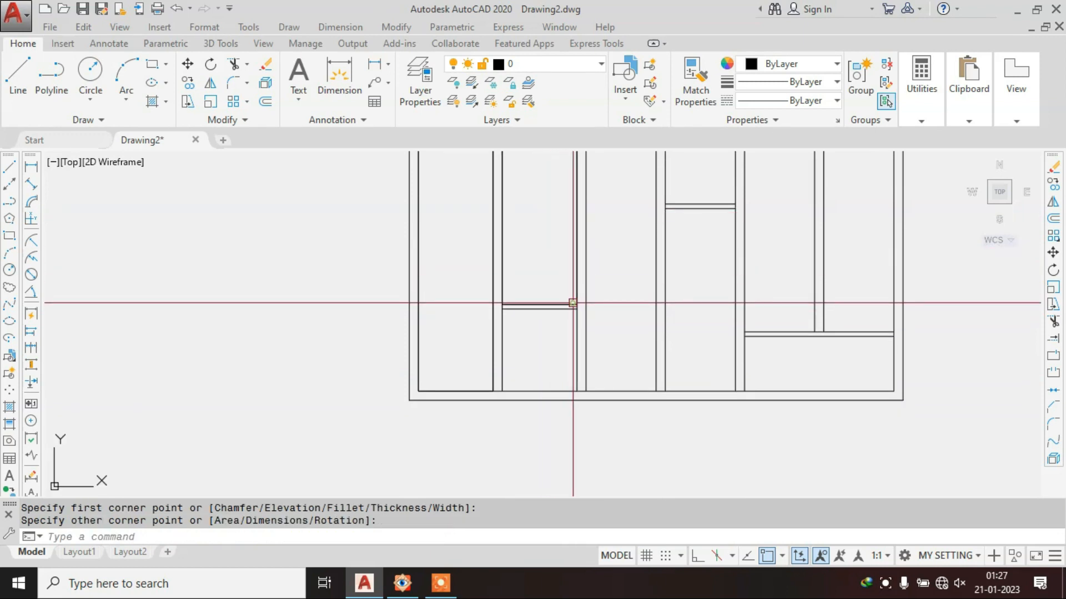
key(Escape)
- Draw a rectangle over the compartment below the lower shelf between the first and second dividers
key(Return)
scroll(505, 330, up, 4)
click(488, 279)
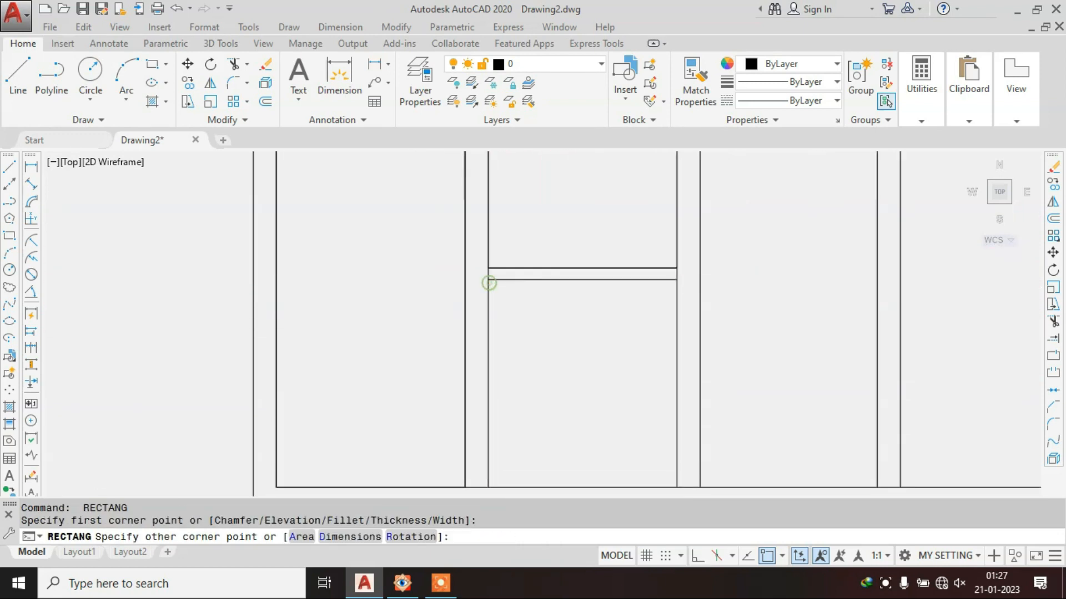
scroll(489, 280, down, 2)
click(605, 410)
key(Escape)
scroll(550, 376, down, 2)
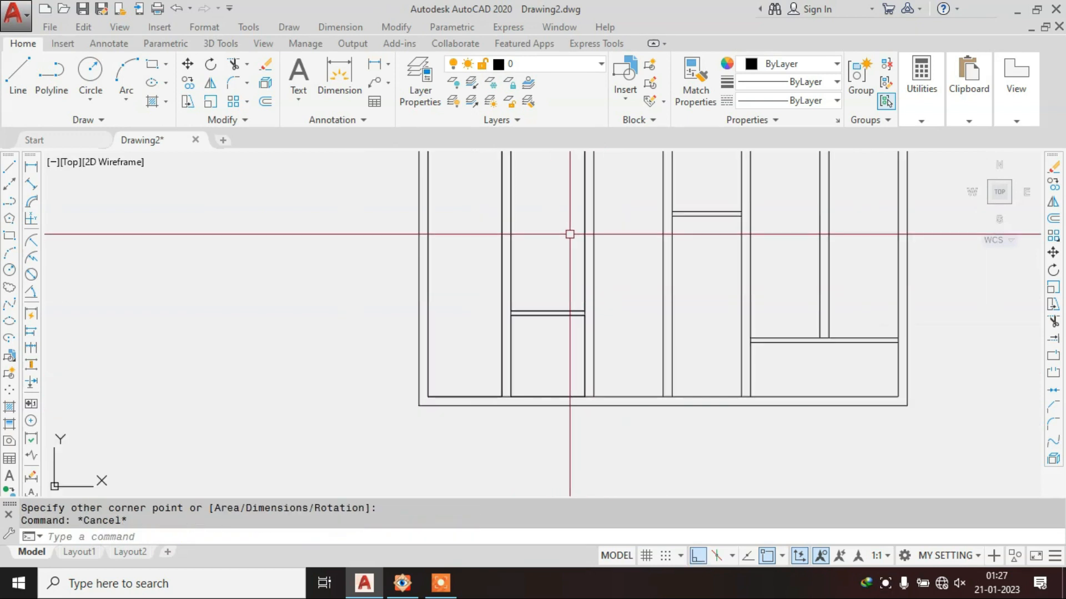
- Draw a rectangle over the full-height compartment between the second and third dividers
middle_drag(569, 233, 551, 366)
key(Return)
click(573, 169)
middle_drag(618, 356, 578, 179)
click(609, 350)
key(Escape)
scroll(564, 421, down, 2)
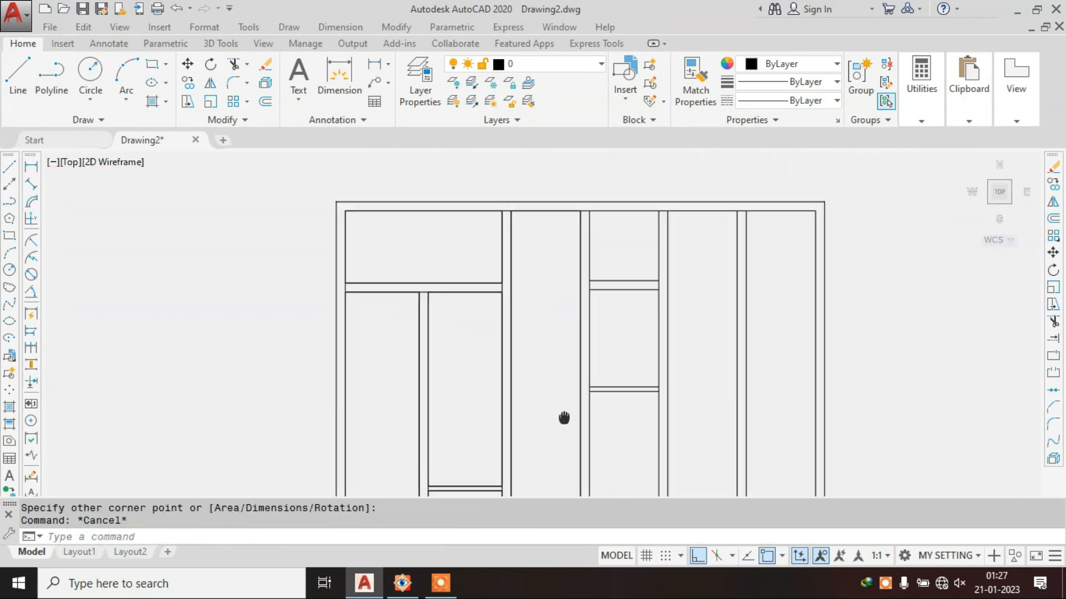
scroll(609, 245, up, 2)
key(Return)
key(F8)
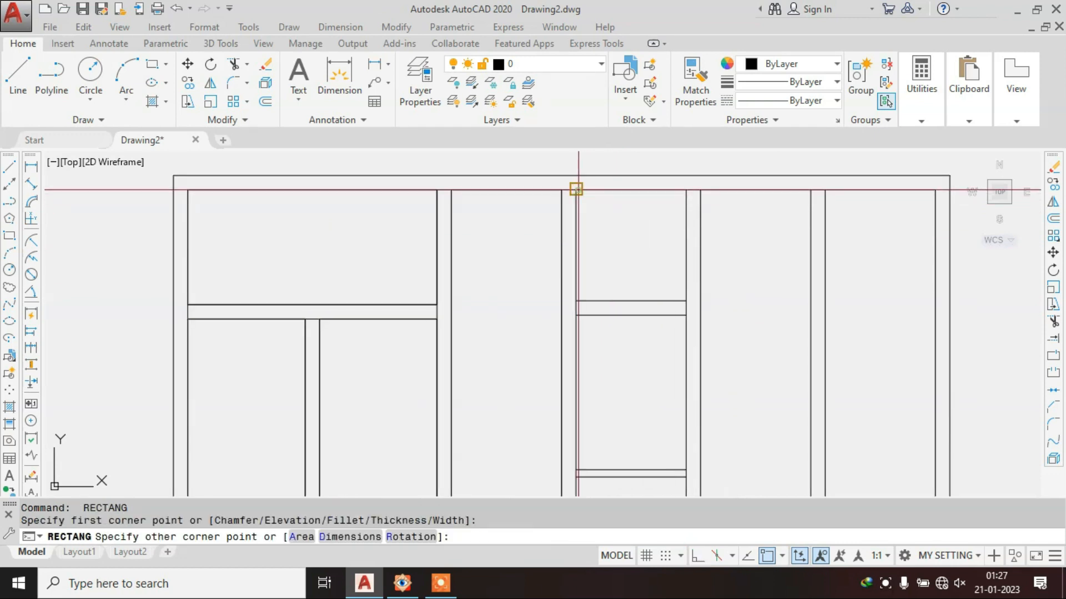
click(680, 300)
text(e)
key(Return)
- Draw a rectangle over the compartment above the upper shelf between the third and fourth dividers
text(rec)
key(Return)
click(576, 189)
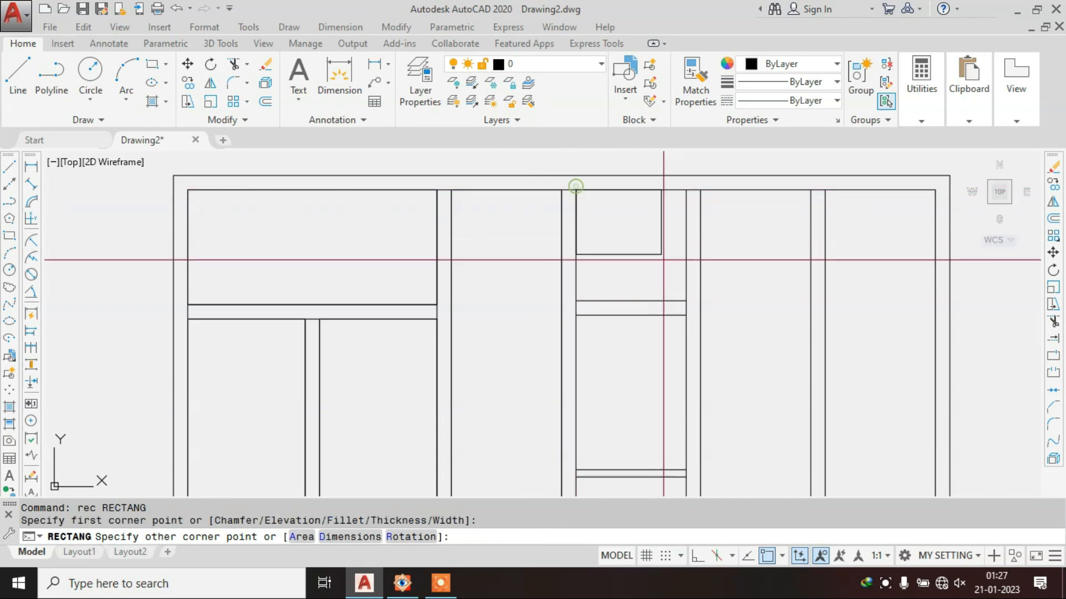
click(686, 300)
middle_drag(562, 317, 546, 198)
key(Escape)
- Draw a rectangle over the compartment between the two shelves of the third-to-fourth divider bay
key(Return)
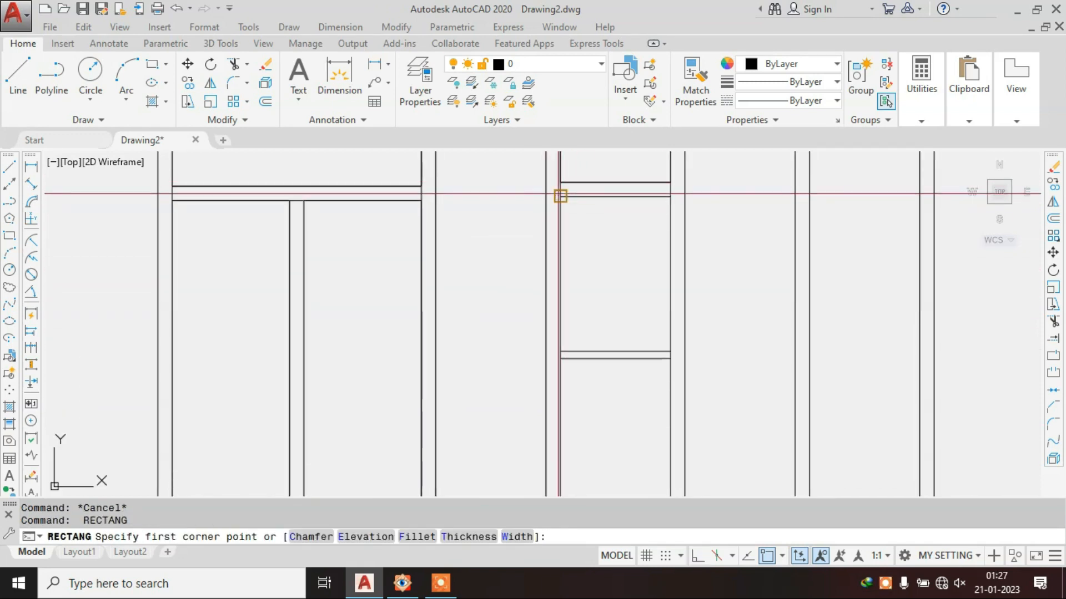
click(560, 195)
click(668, 351)
key(Escape)
key(Escape)
- Draw a rectangle over the compartment below the lower shelf between the third and fourth dividers
middle_drag(584, 345, 560, 194)
key(Return)
click(536, 209)
scroll(582, 195, down, 2)
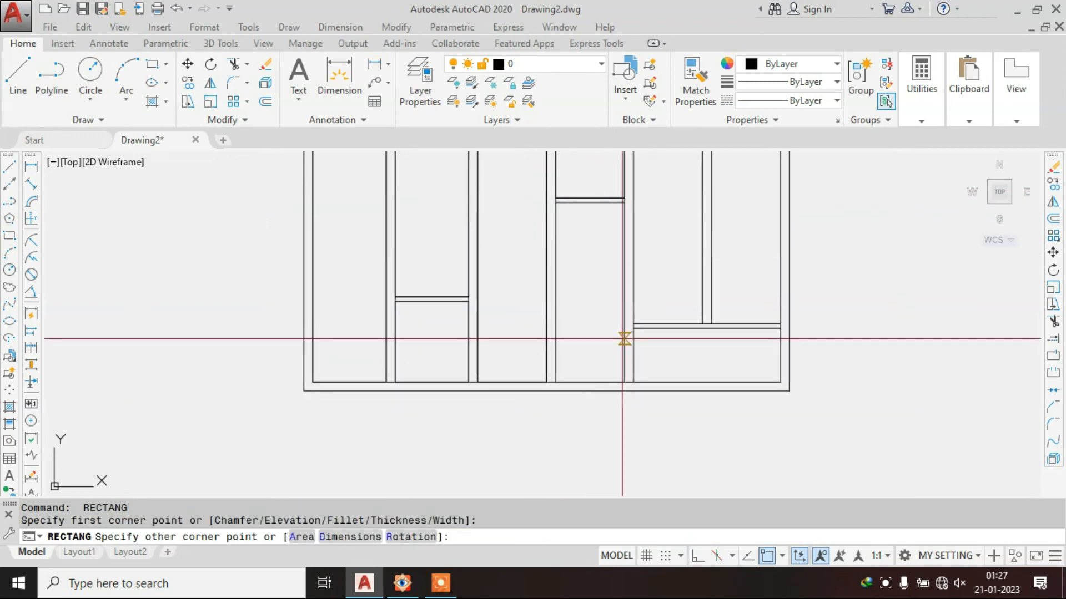
scroll(621, 376, up, 2)
key(Escape)
- Draw a rectangle over the tall compartment between the fourth and fifth dividers, ending at the lower-right shelf
scroll(624, 388, down, 3)
scroll(635, 252, up, 1)
scroll(605, 213, up, 3)
key(Return)
click(605, 214)
scroll(605, 213, down, 3)
scroll(637, 406, up, 4)
scroll(638, 408, down, 2)
key(Escape)
- Draw a rectangle over the tall rightmost compartment, from the frame's top inner edge down to the lower-right shelf
middle_drag(644, 281, 602, 308)
scroll(601, 308, down, 2)
key(Return)
click(607, 174)
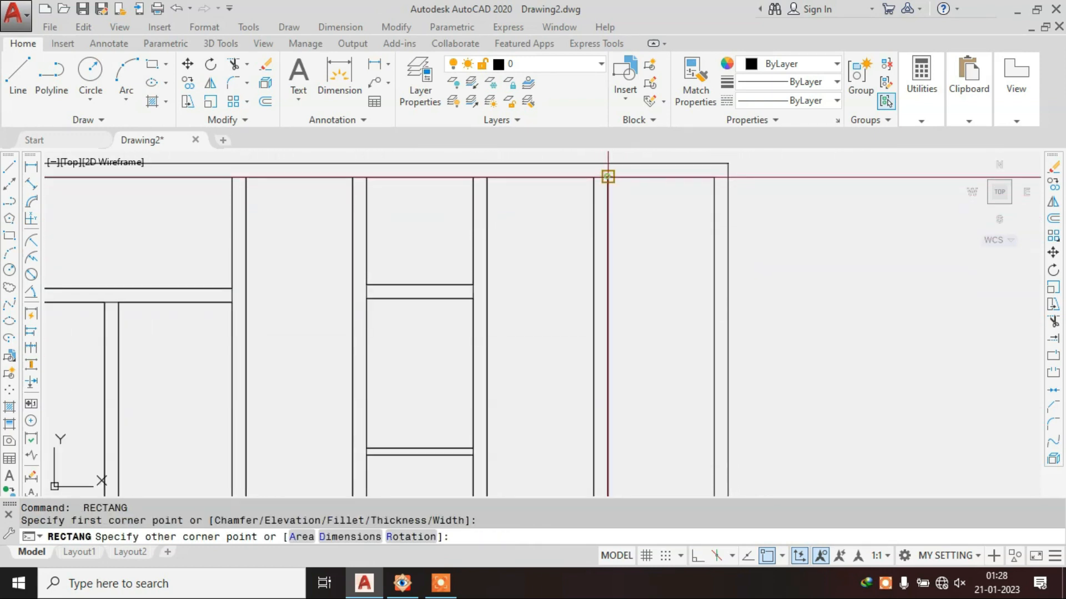
scroll(614, 318, down, 3)
scroll(646, 335, up, 5)
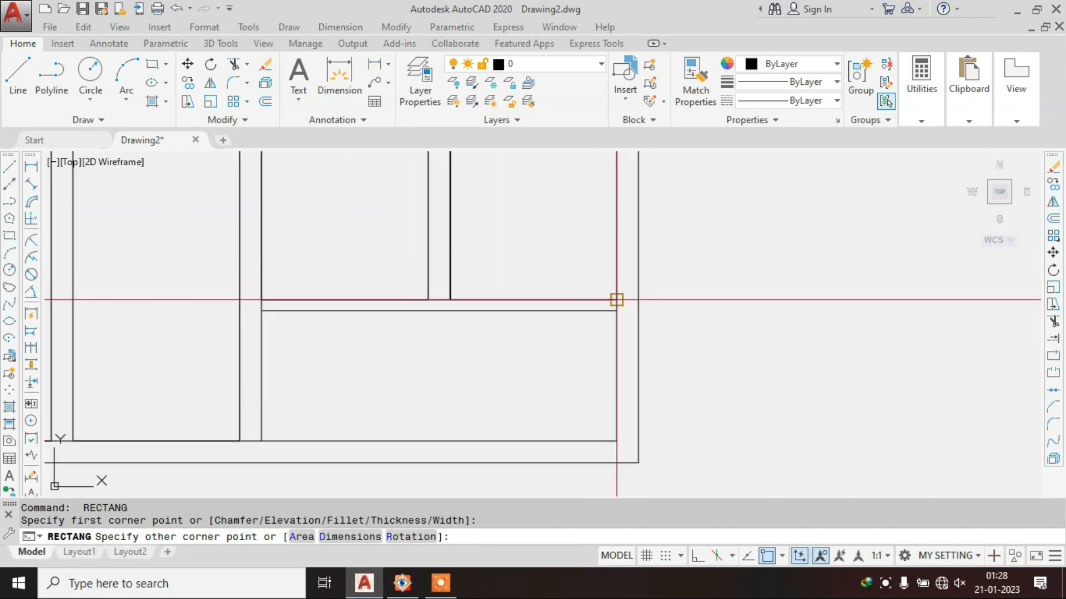
key(Escape)
- Draw a rectangle over the bottom-right compartment below the lower-right shelf
key(Return)
click(262, 314)
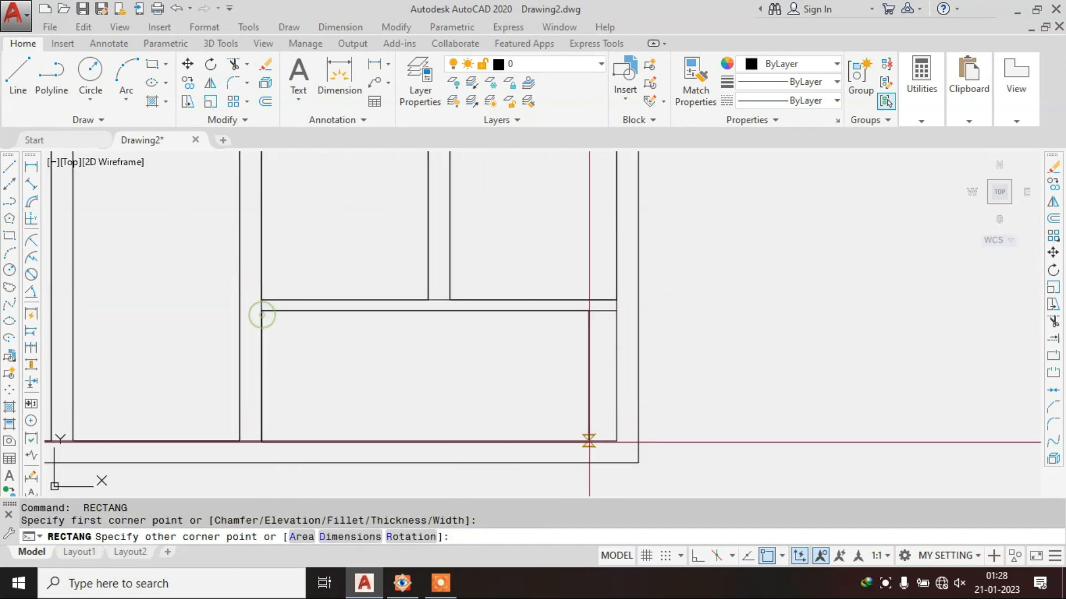
scroll(614, 439, down, 5)
key(Escape)
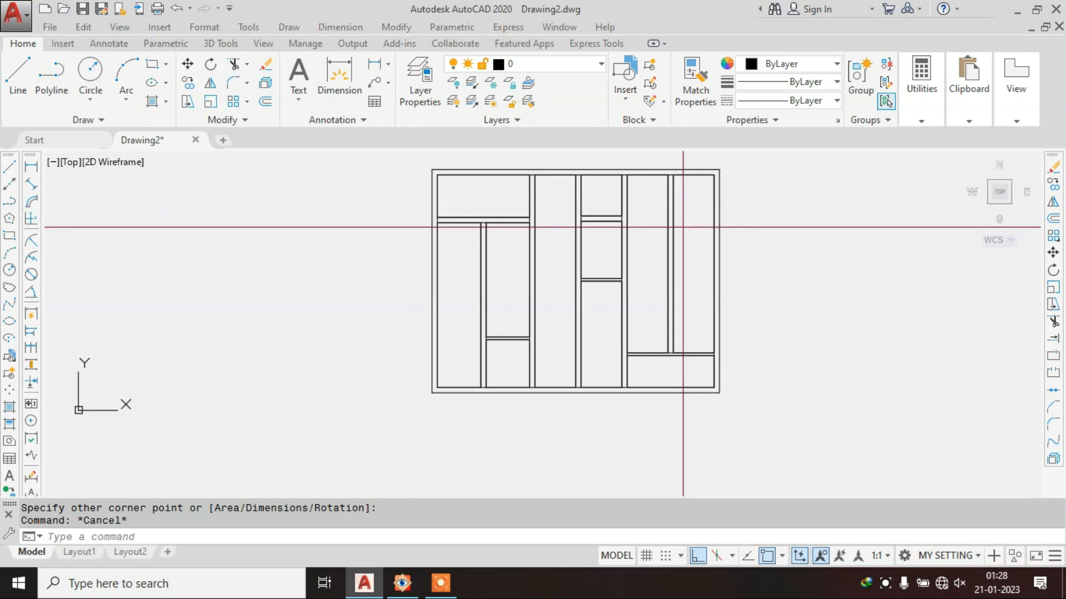
click(683, 227)
key(Escape)
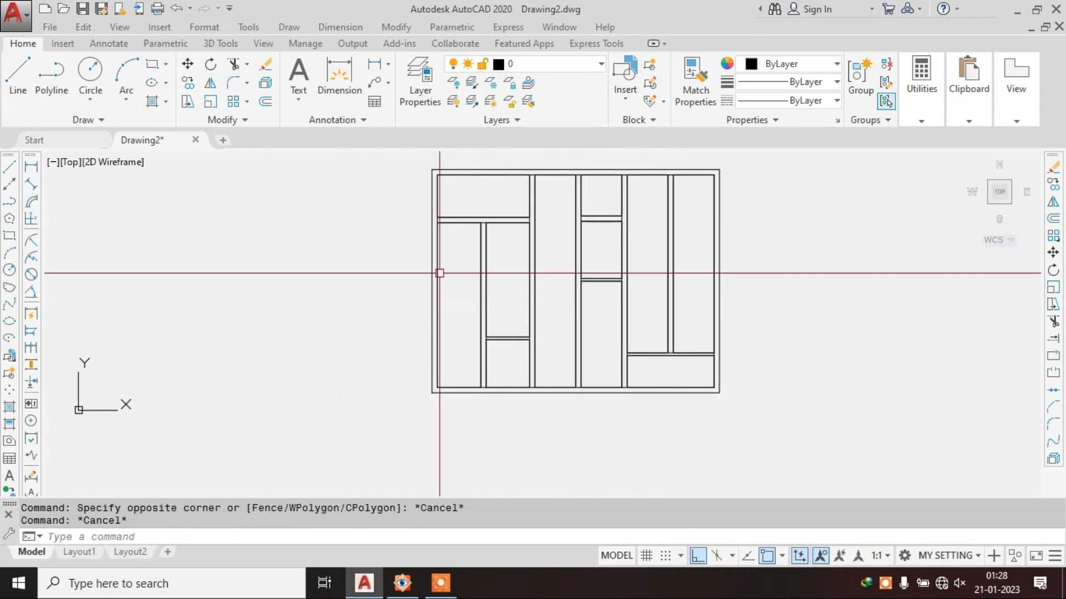
scroll(410, 266, down, 4)
click(604, 190)
click(241, 397)
text(ci)
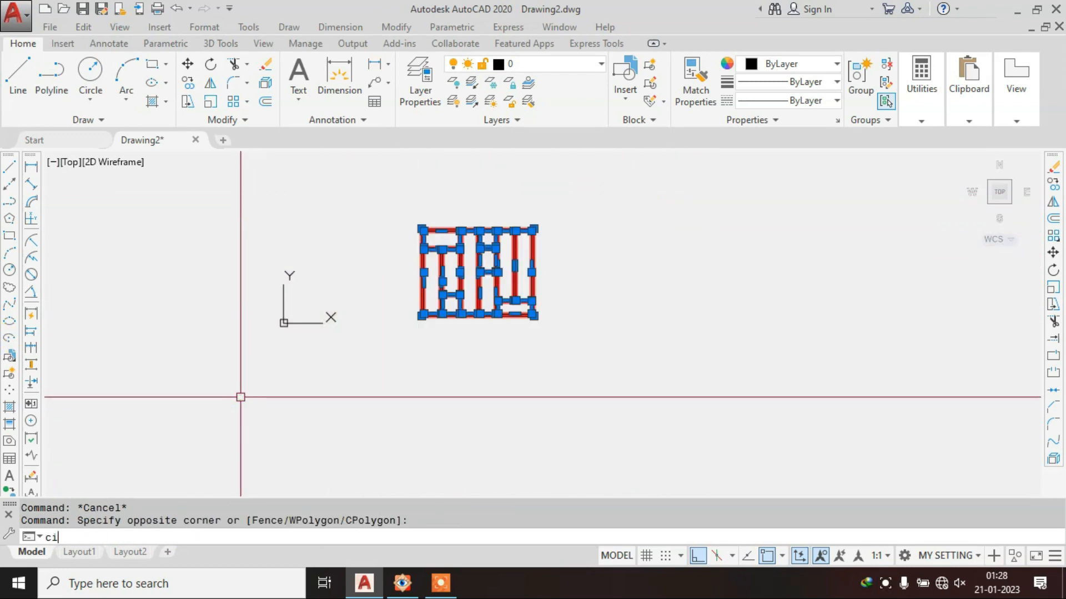
text(c)
key(Return)
key(Escape)
key(Escape)
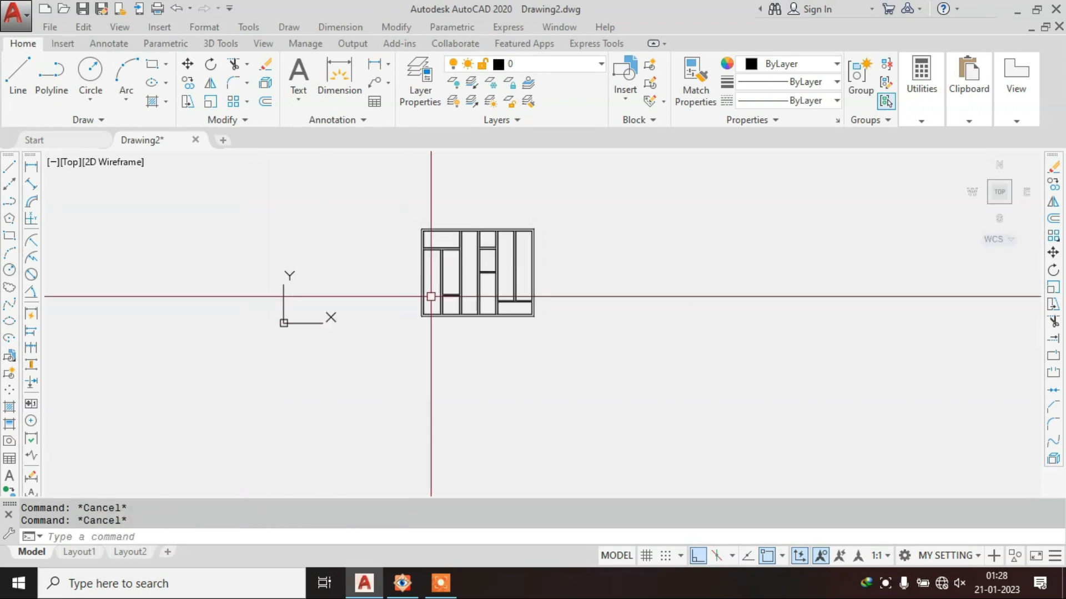
- Copy the whole wardrobe elevation horizontally to the right of the original
click(606, 199)
click(314, 410)
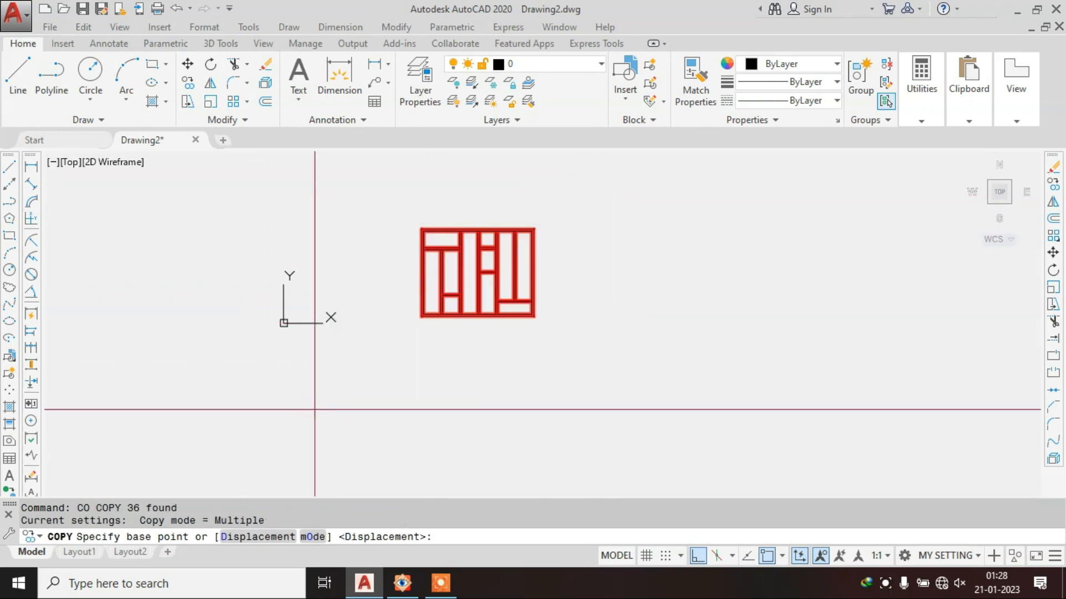
click(477, 317)
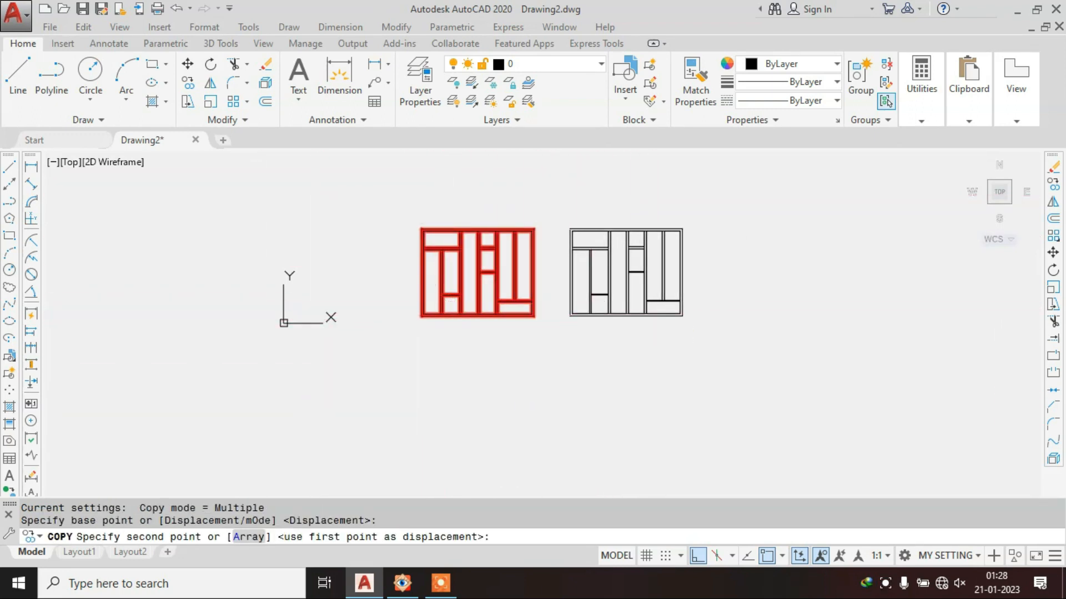
click(624, 316)
key(Escape)
- Move the copied wardrobe slightly farther right to widen the gap from the original
click(720, 207)
click(552, 361)
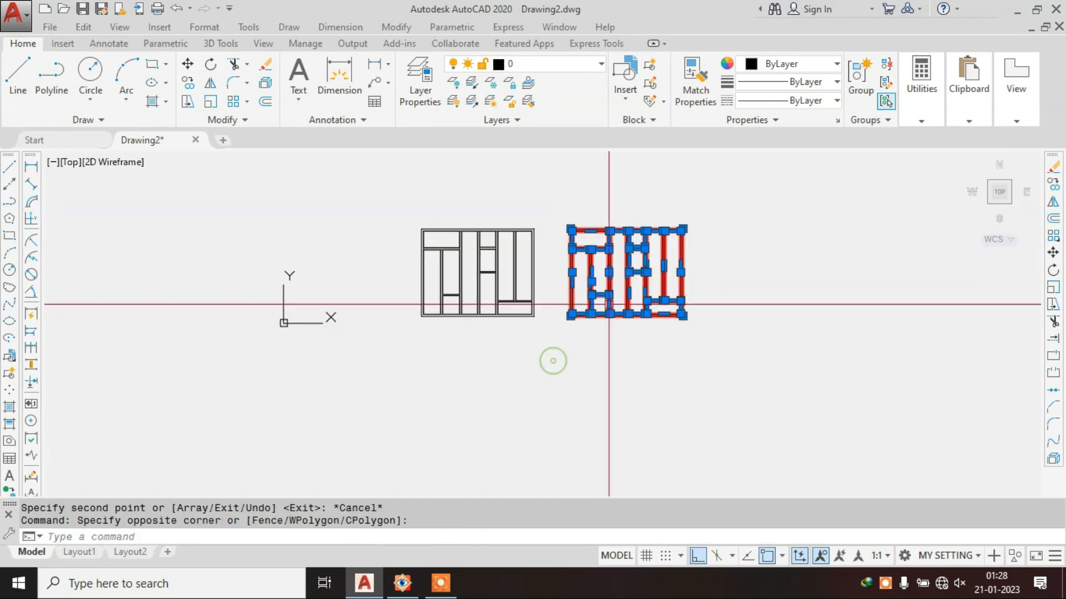
text(m)
key(space)
scroll(614, 281, up, 2)
click(614, 281)
click(625, 281)
key(Escape)
scroll(612, 266, up, 4)
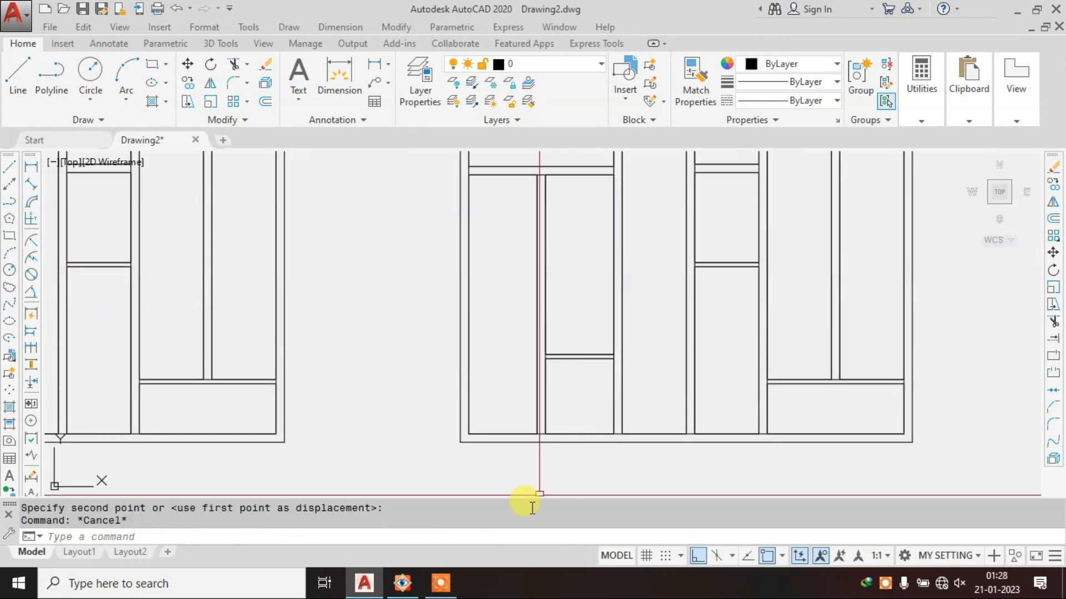
- Examine the arrangement of the wardrobe doors in the FastStone reference image, then return to AutoCAD
click(408, 593)
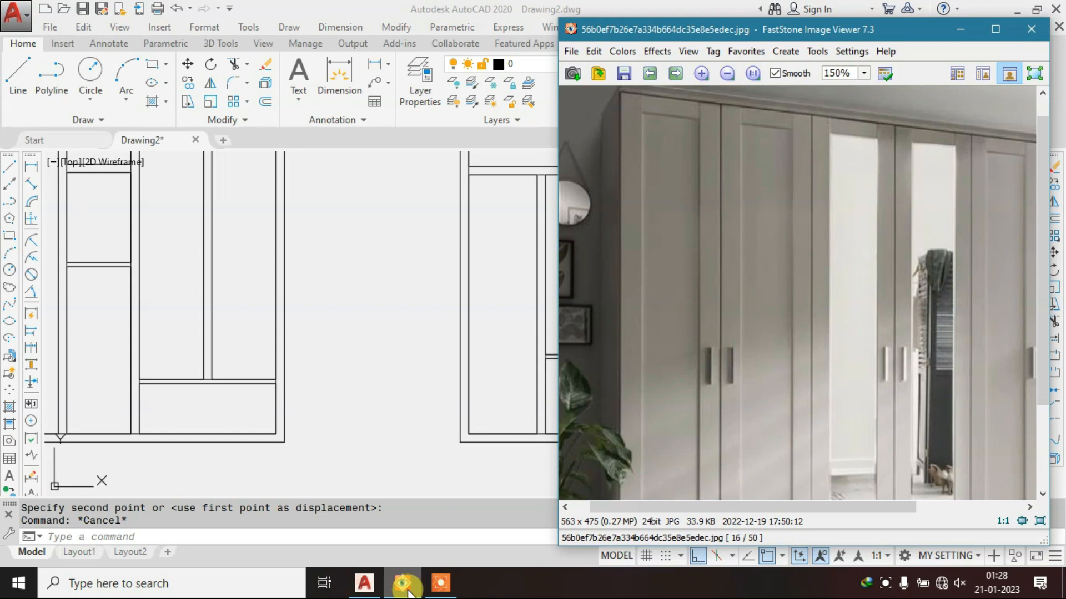
mouse_move(772, 449)
mouse_down()
mouse_move(760, 375)
mouse_move(758, 439)
mouse_move(769, 445)
mouse_up()
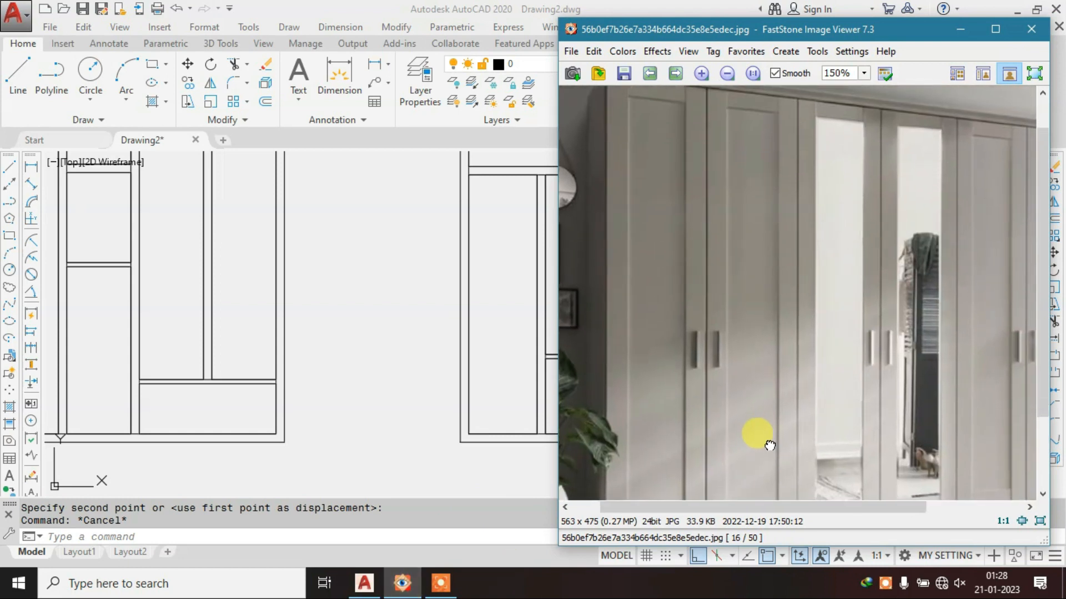
click(409, 591)
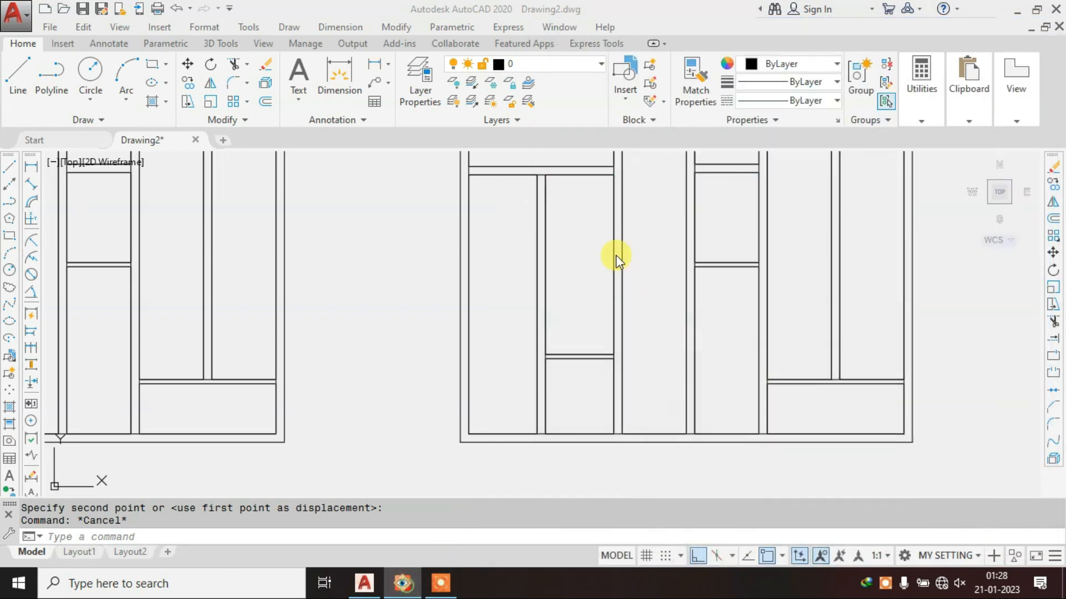
- Erase the rectangles from the copy's four compartments along the top edge, from the second divider to the right side
scroll(512, 286, up, 3)
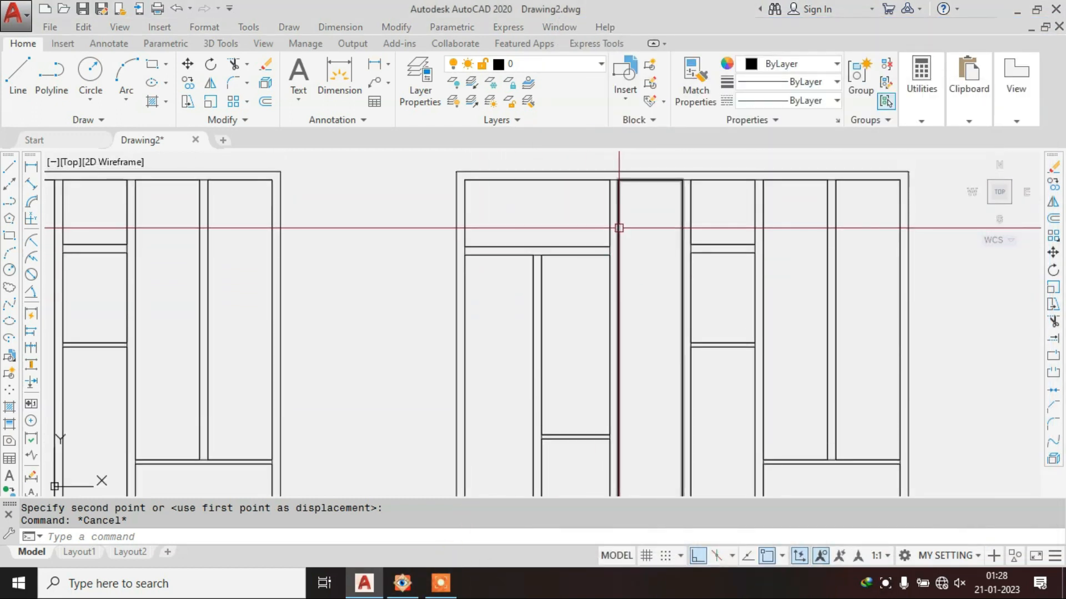
text(e)
key(space)
click(633, 181)
text(e)
key(space)
click(709, 180)
text(e)
key(space)
click(775, 180)
key(space)
click(850, 181)
text(e)
key(space)
- Erase the compartment rectangles in the copy's left bay and in its lower-right compartment
click(576, 255)
text(e)
key(space)
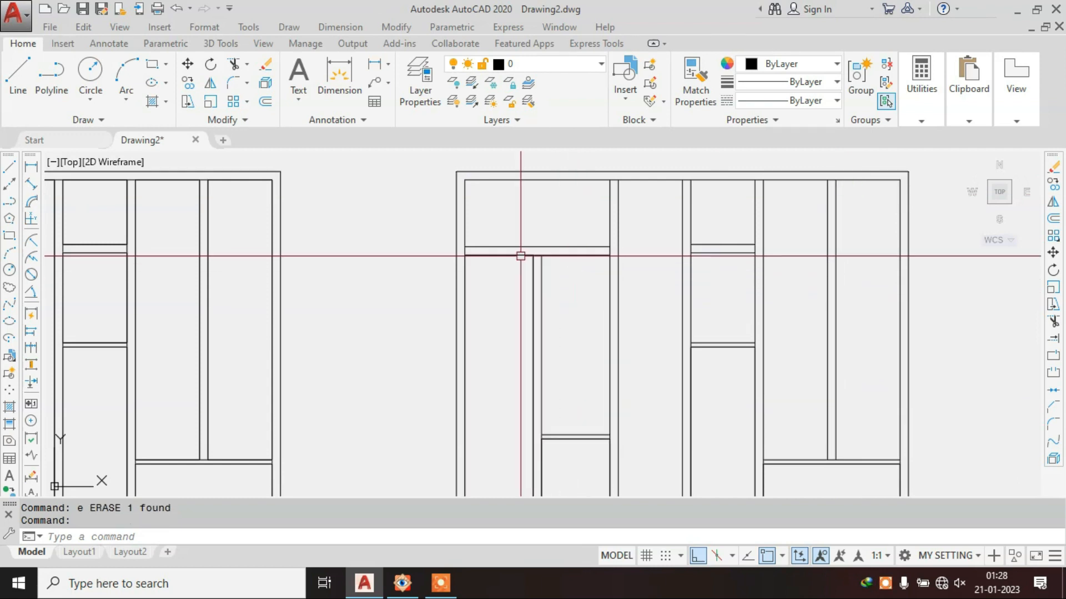
key(space)
scroll(595, 311, down, 2)
middle_drag(595, 310, 576, 225)
click(564, 304)
text(e)
key(space)
key(space)
key(space)
key(space)
click(825, 219)
click(557, 361)
key(space)
key(Escape)
- Erase the first divider and the shelves left of the second divider in the copy, leaving that bay open
mouse_move(457, 291)
middle_down()
mouse_move(472, 370)
mouse_move(529, 358)
mouse_move(530, 245)
middle_up()
scroll(543, 253, up, 2)
click(581, 233)
click(528, 349)
key(e)
key(space)
click(578, 298)
click(562, 327)
key(e)
key(space)
scroll(644, 329, down, 2)
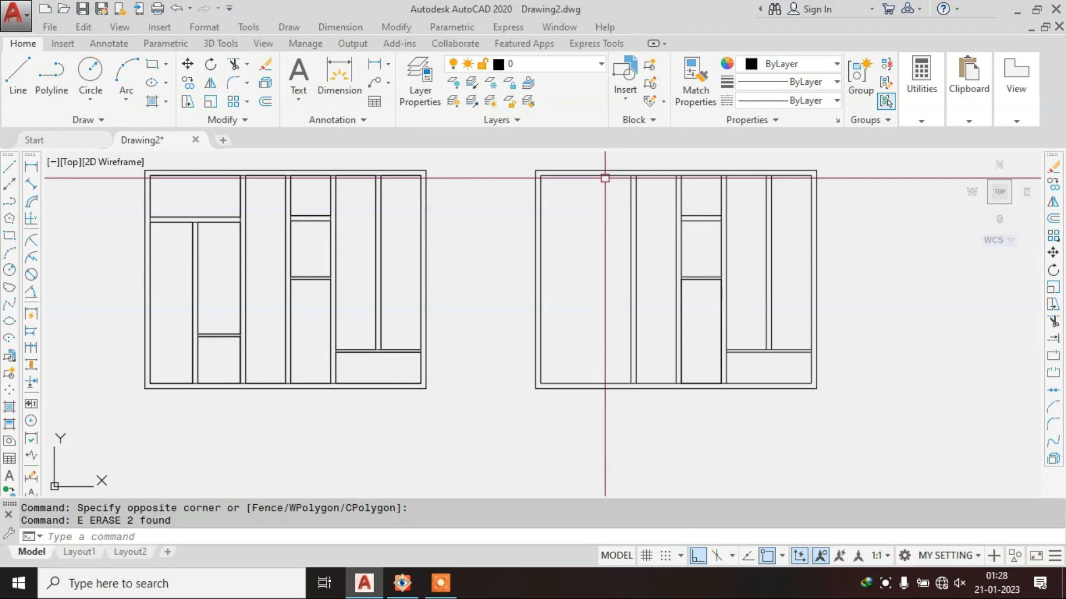
- Check the door panels and wardrobe side in the FastStone reference image, then return to AutoCAD
scroll(604, 179, up, 2)
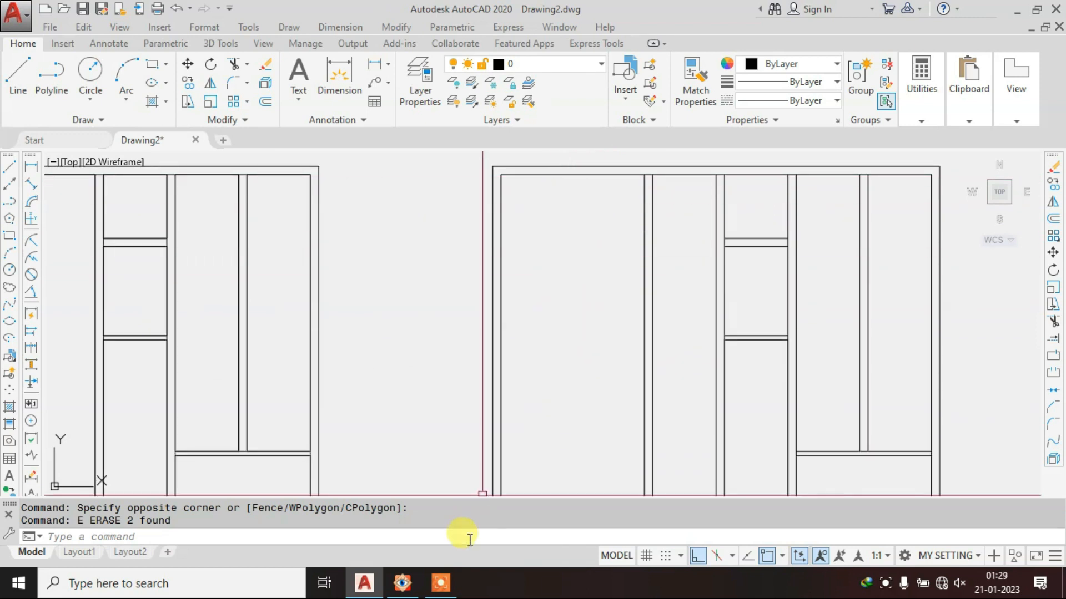
click(403, 586)
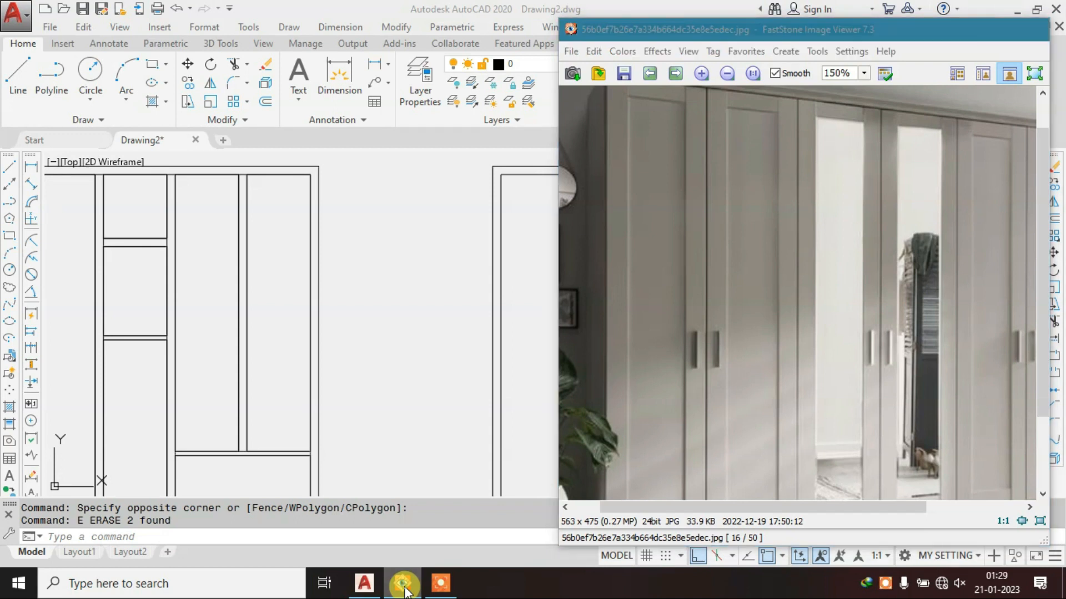
click(404, 585)
key(Escape)
key(Escape)
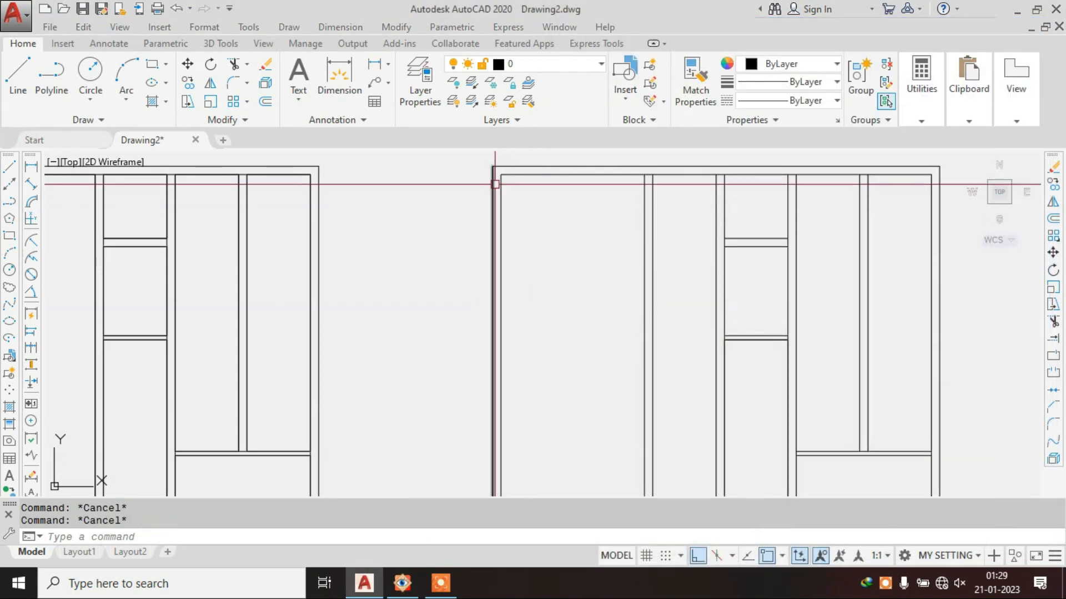
- Try erasing the outer left frame line of the copy and undo the erasure
key(Return)
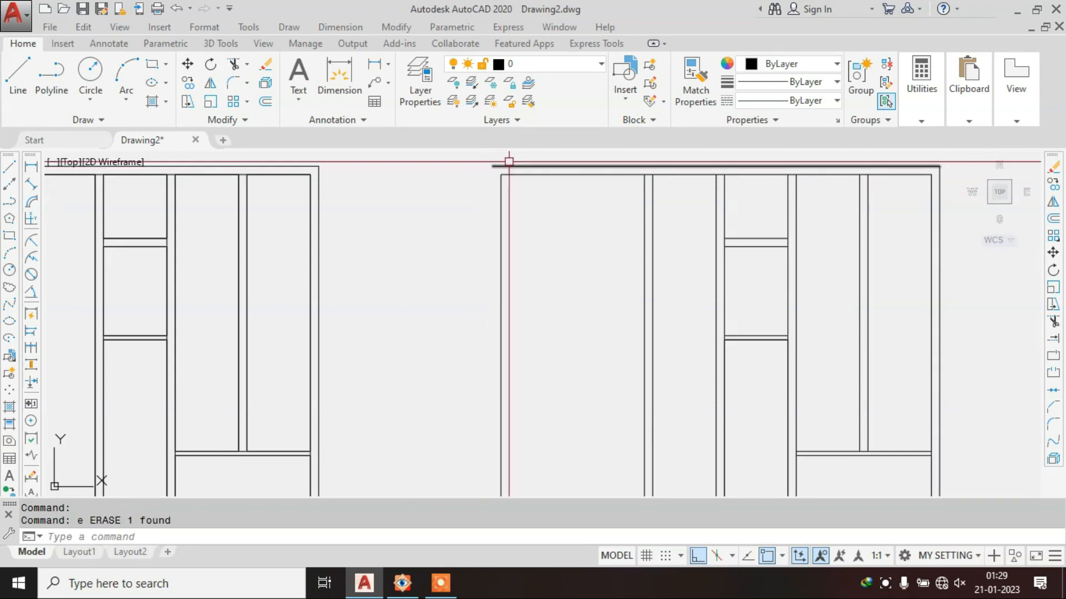
key(ctrl+z)
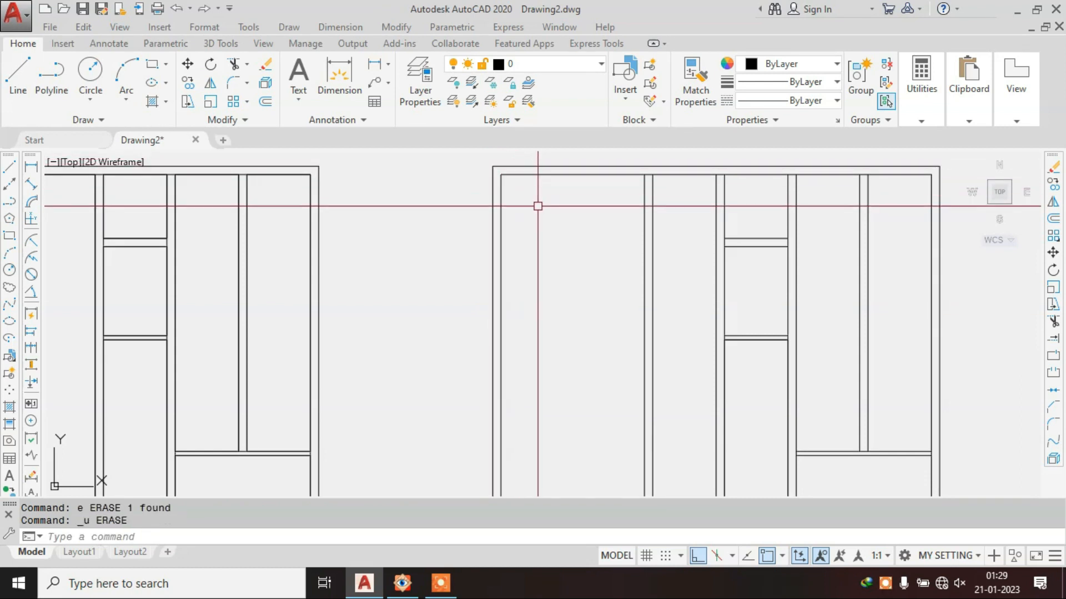
scroll(537, 207, down, 3)
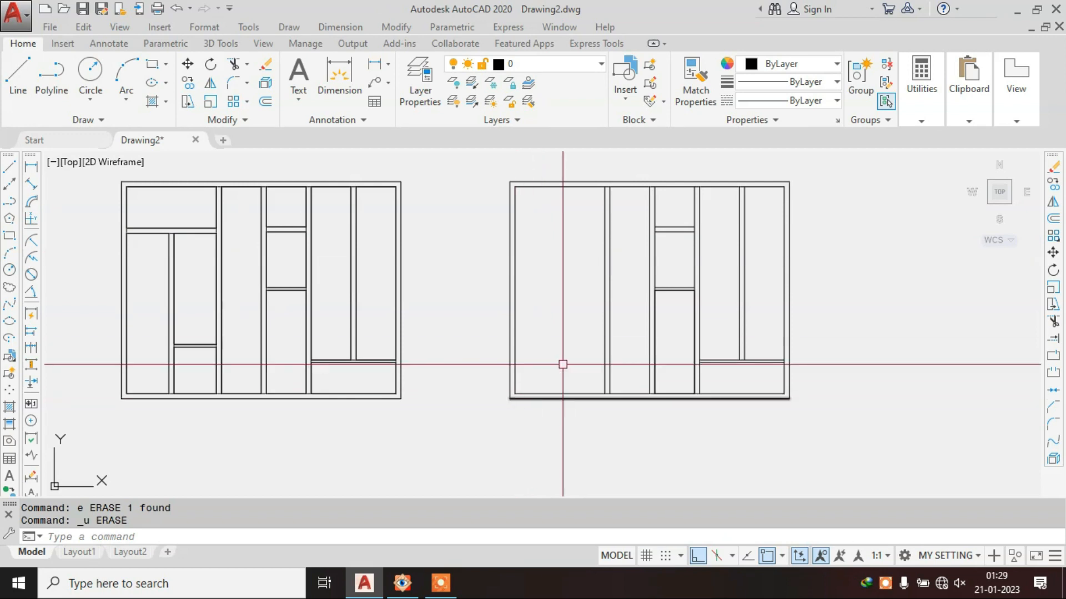
- Examine the top-left corner of the wardrobe frame in the FastStone reference image and compare it with the copied elevation
click(404, 583)
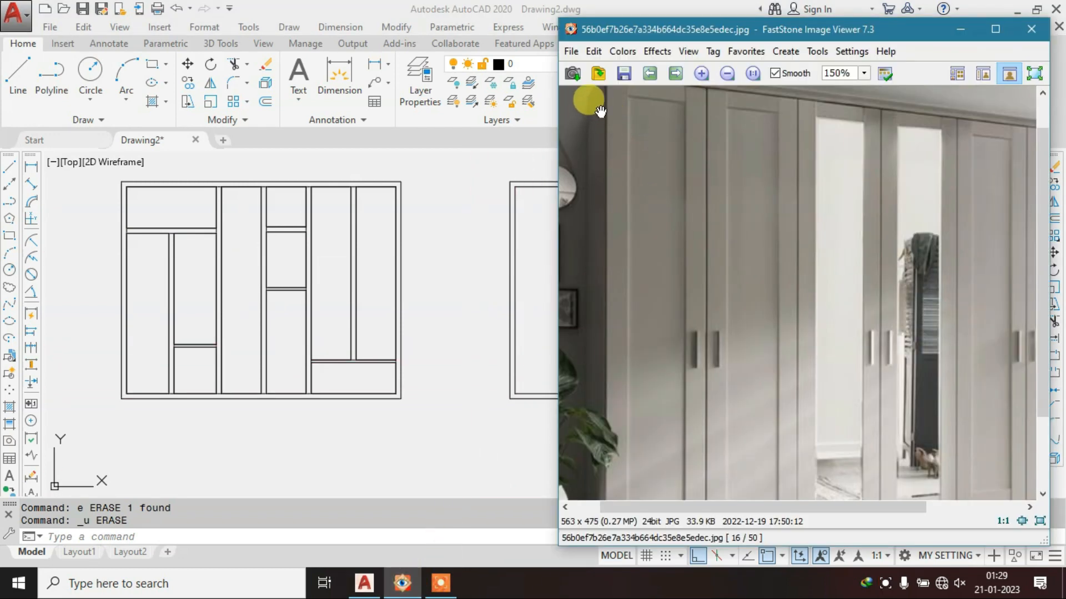
click(957, 29)
scroll(506, 194, up, 3)
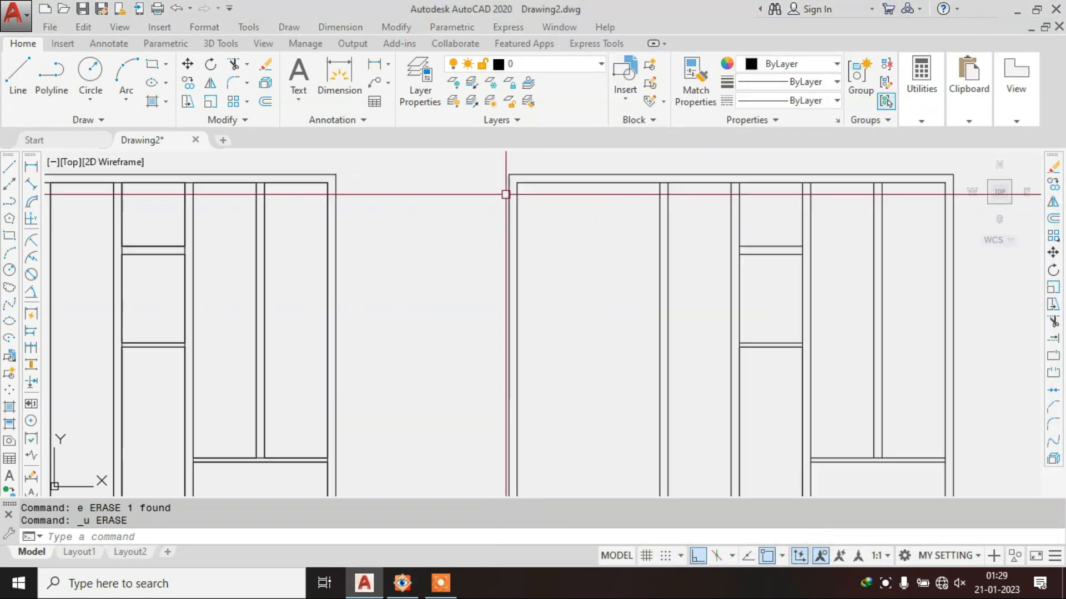
scroll(509, 194, down, 5)
click(469, 511)
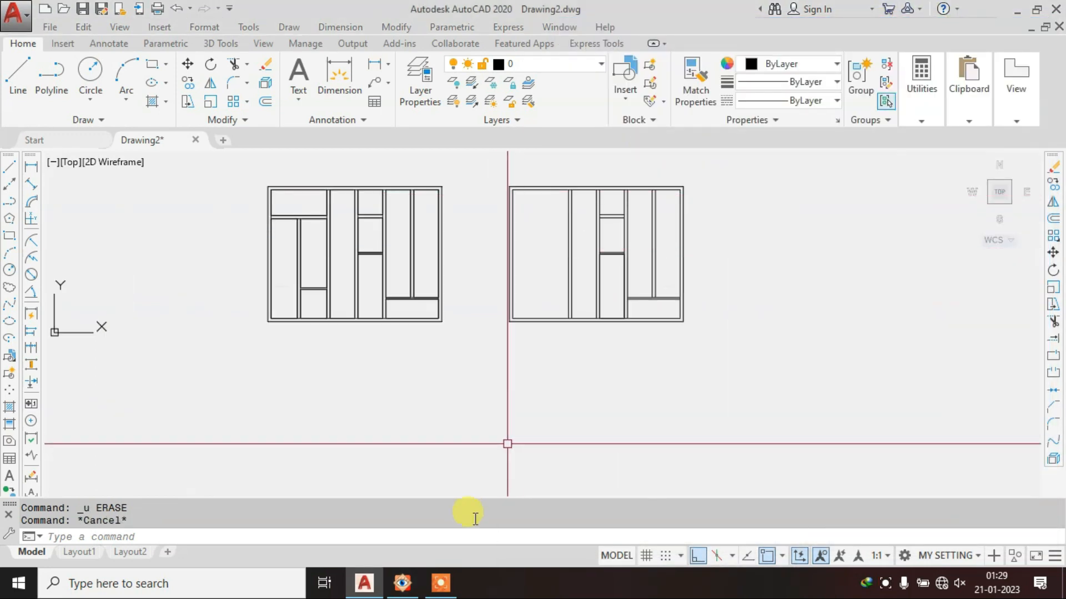
click(409, 580)
click(409, 580)
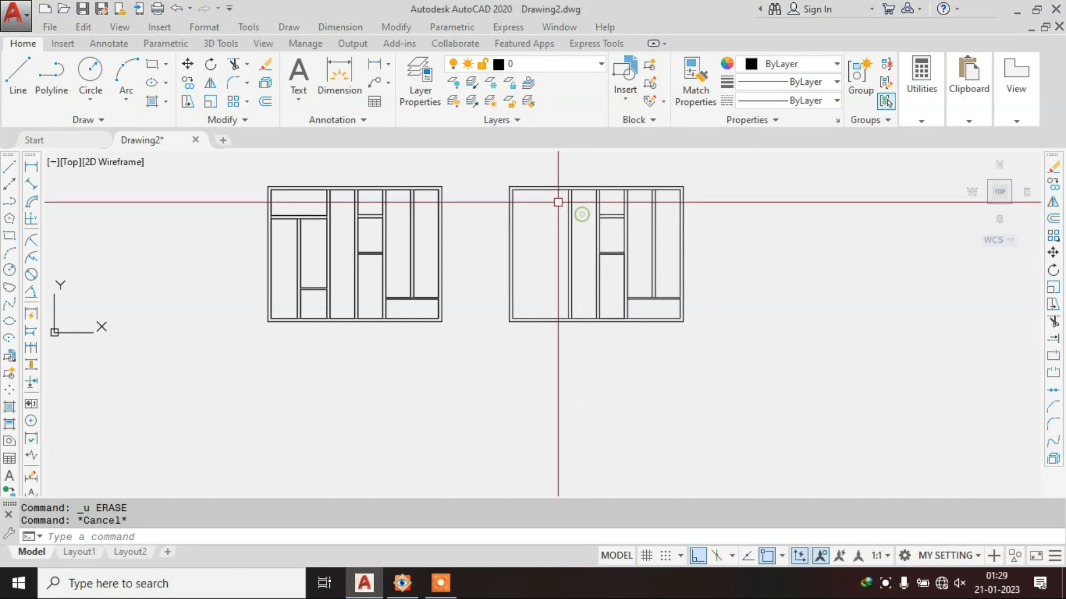
scroll(557, 188, up, 4)
text(e)
key(Return)
key(Escape)
scroll(564, 198, down, 4)
key(Escape)
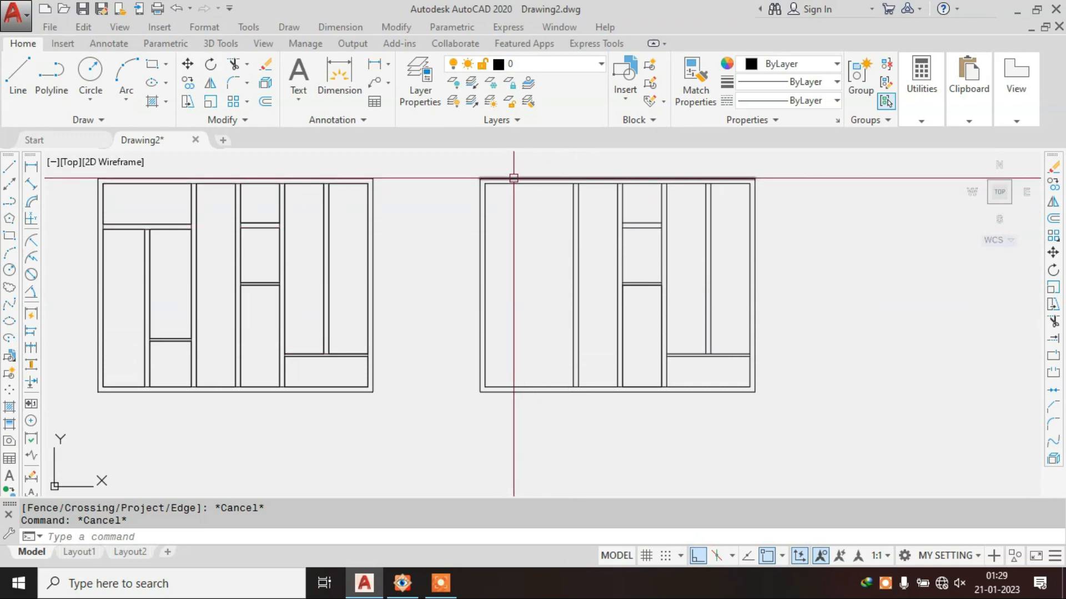
- Check the door layout in the FastStone reference image, then return to the copied elevation in AutoCAD
click(401, 584)
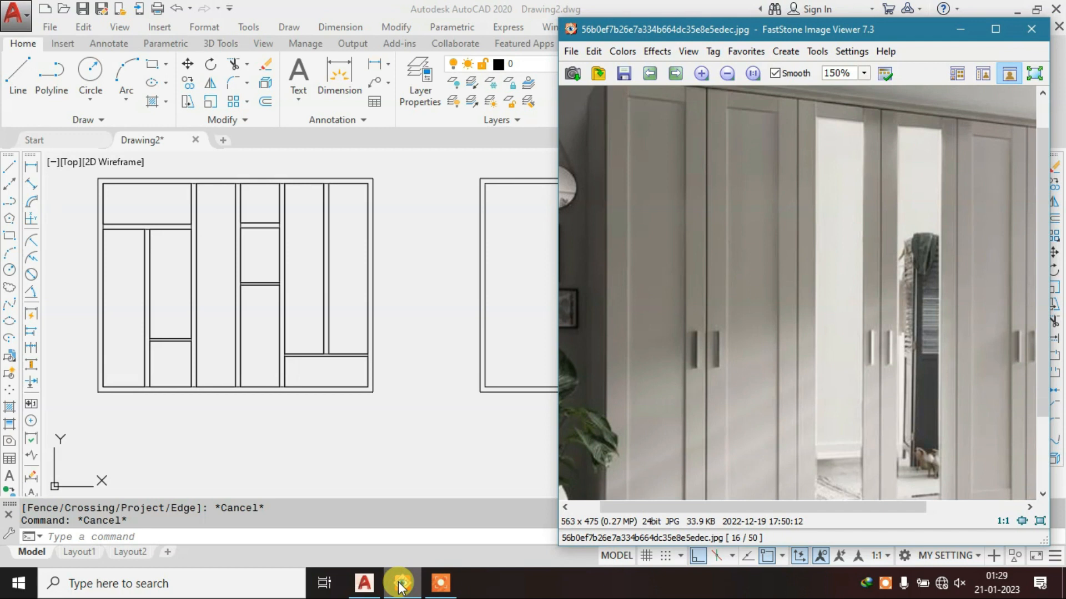
click(401, 584)
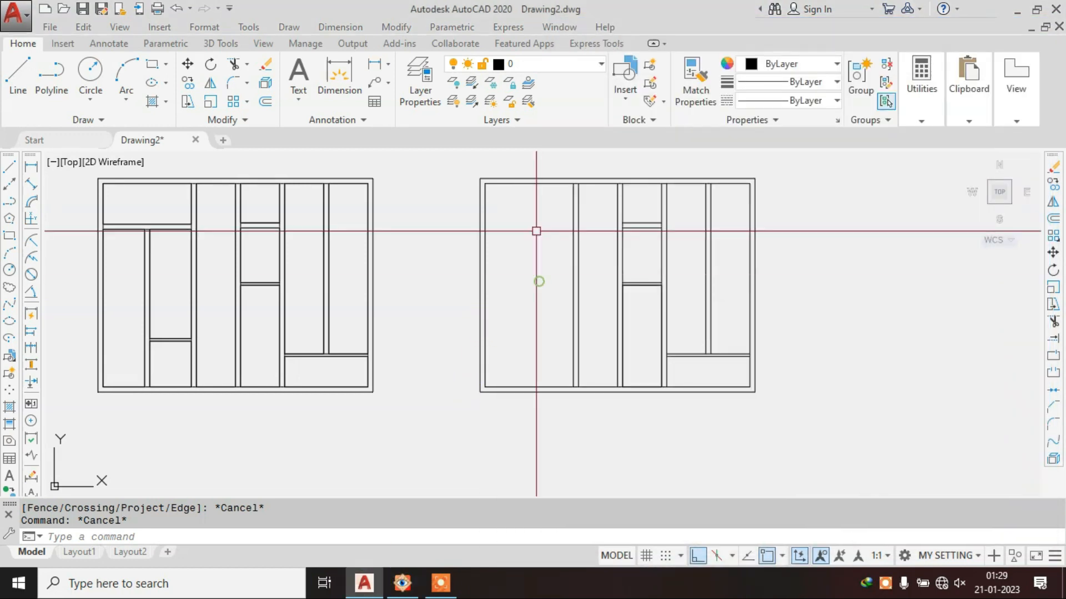
key(Escape)
scroll(504, 180, up, 2)
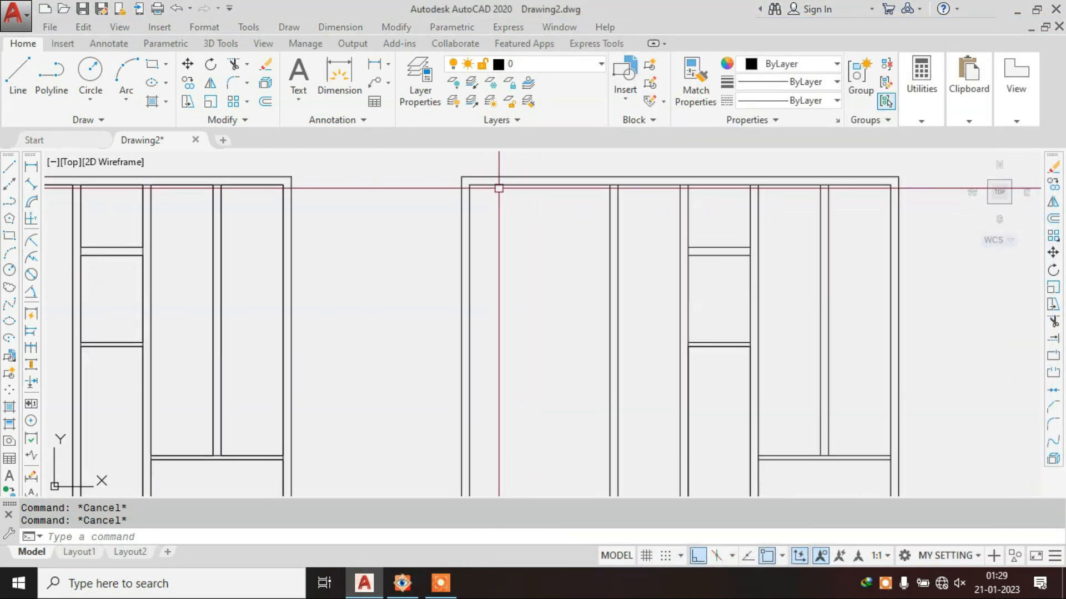
- Extend the vertical divider lines of the copied elevation to the outer top and bottom edges of the frame
text(ex)
key(space)
key(space)
click(627, 205)
click(555, 245)
click(569, 203)
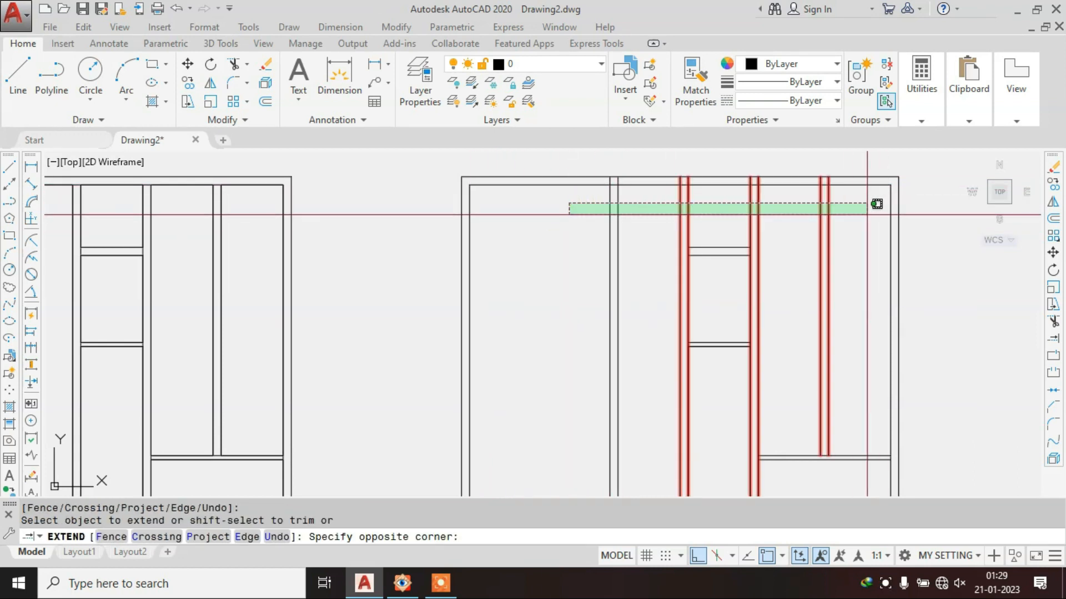
click(876, 203)
scroll(784, 383, down, 2)
scroll(799, 366, up, 4)
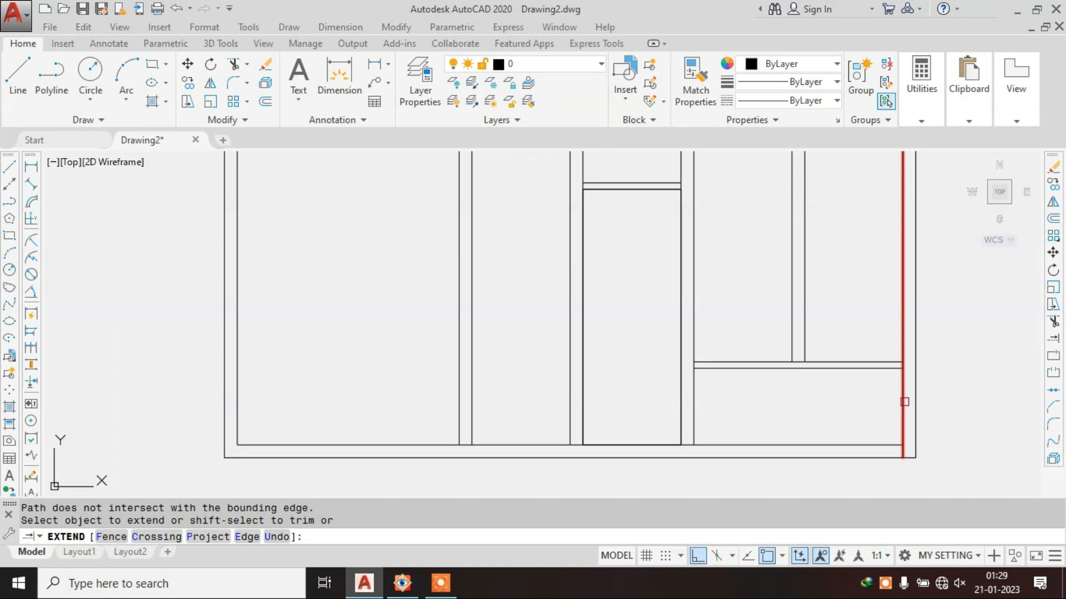
click(755, 407)
click(357, 433)
scroll(355, 433, down, 4)
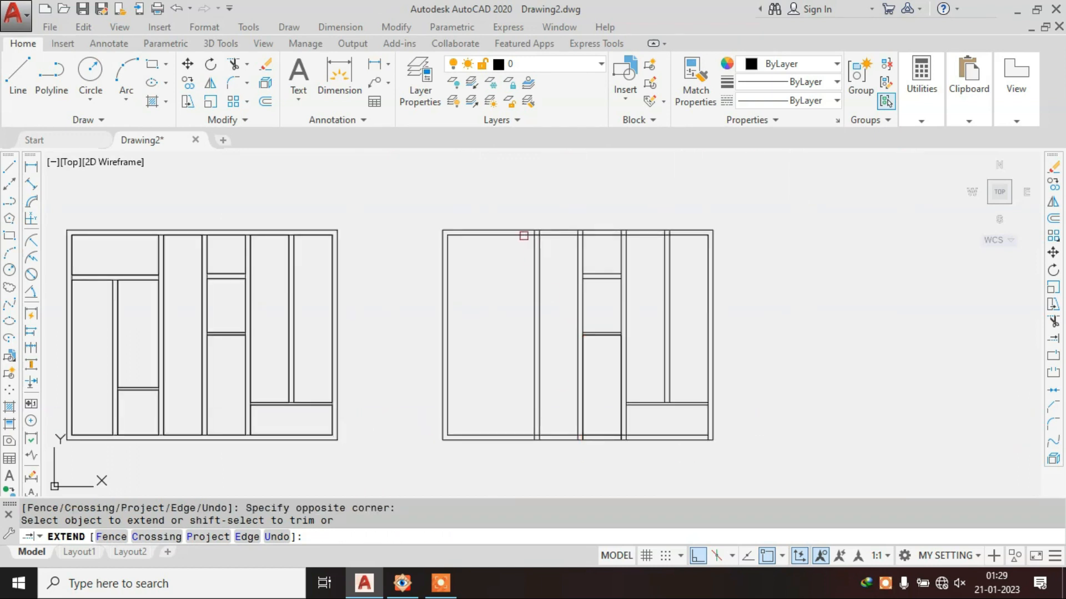
scroll(524, 236, up, 4)
key(Escape)
text(t)
key(Return)
key(Return)
key(Escape)
scroll(476, 245, down, 2)
text(l)
key(Return)
key(Escape)
text(tr)
key(Return)
key(Escape)
- Draw a line across the top of the copy's open first bay, and a vertical centre line from its midpoint to the bottom inner frame line
text(l)
key(Return)
click(389, 238)
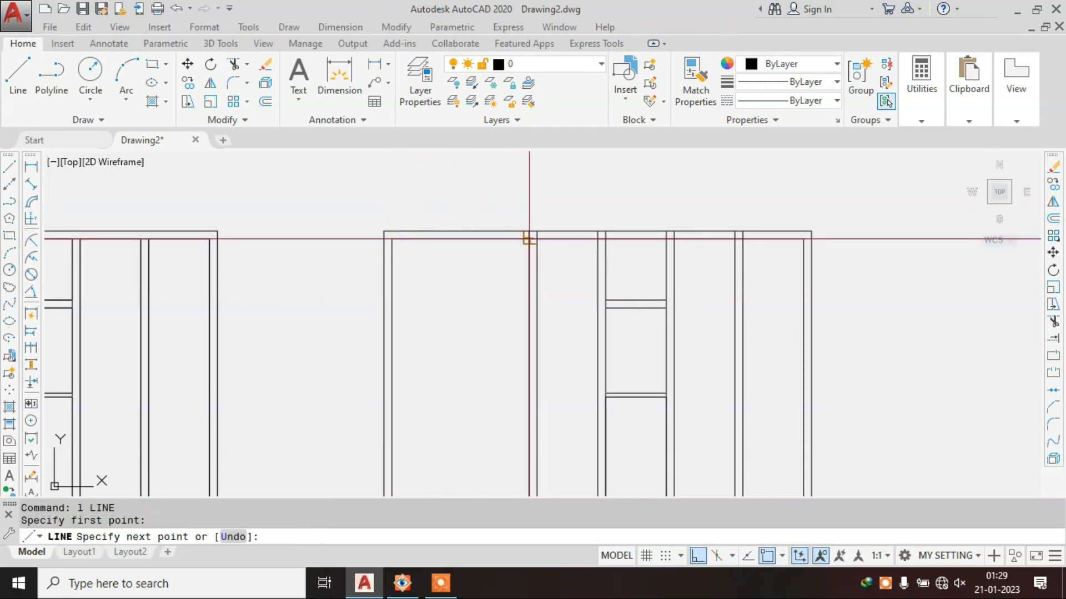
click(527, 238)
key(Escape)
key(Return)
click(460, 239)
scroll(476, 202, down, 3)
click(466, 425)
key(Escape)
- Compare the joint between the first two doors with the FastStone reference image, then return to AutoCAD
click(401, 582)
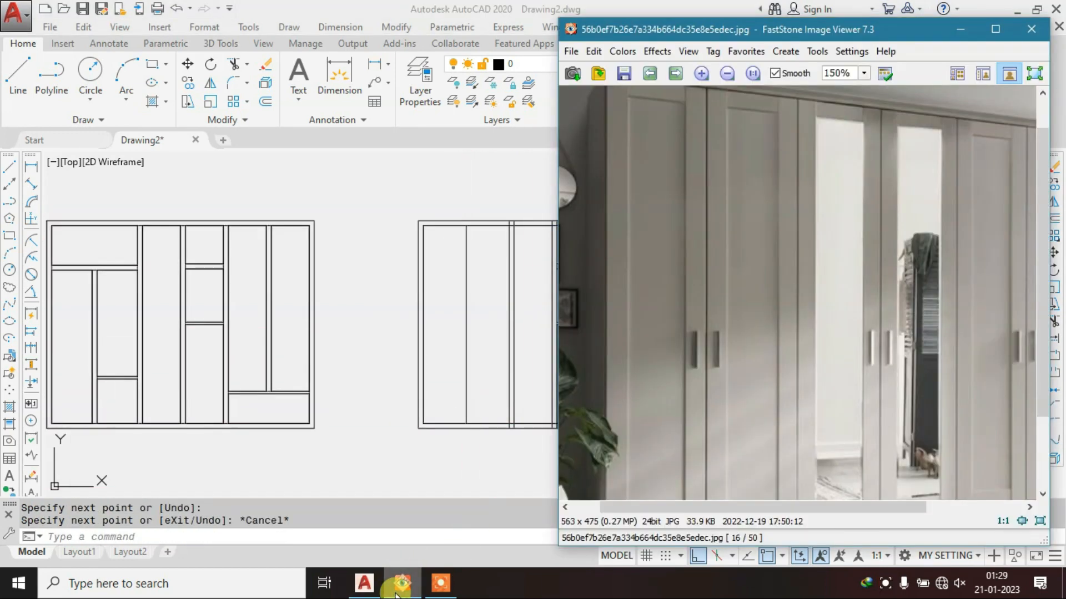
click(395, 591)
scroll(453, 311, up, 3)
key(Escape)
key(Escape)
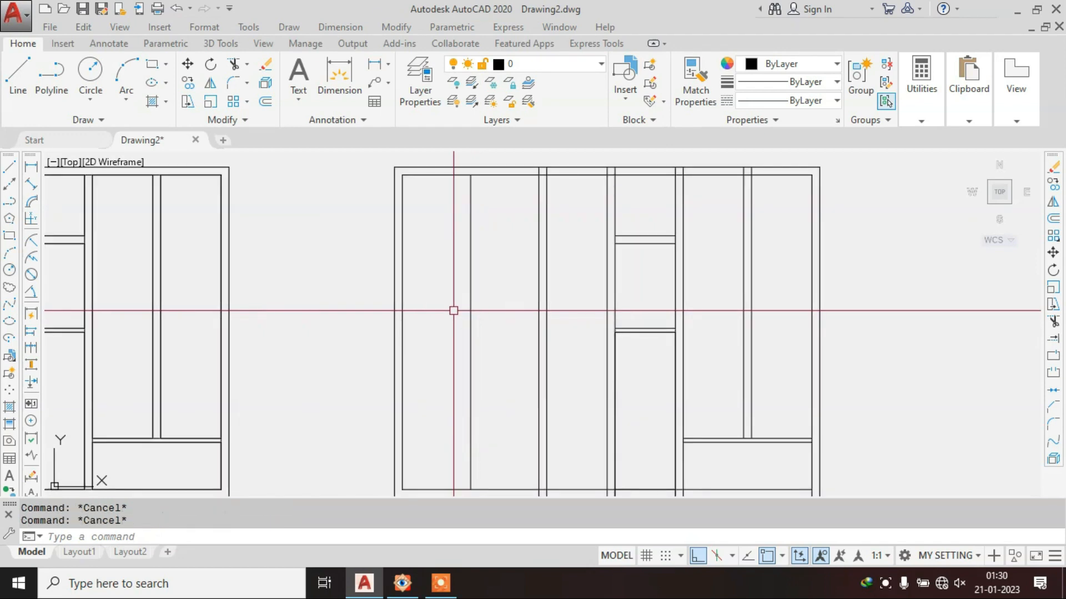
- Offset the first bay's centre line by 0.5 to both sides and erase the original centre line
key(Return)
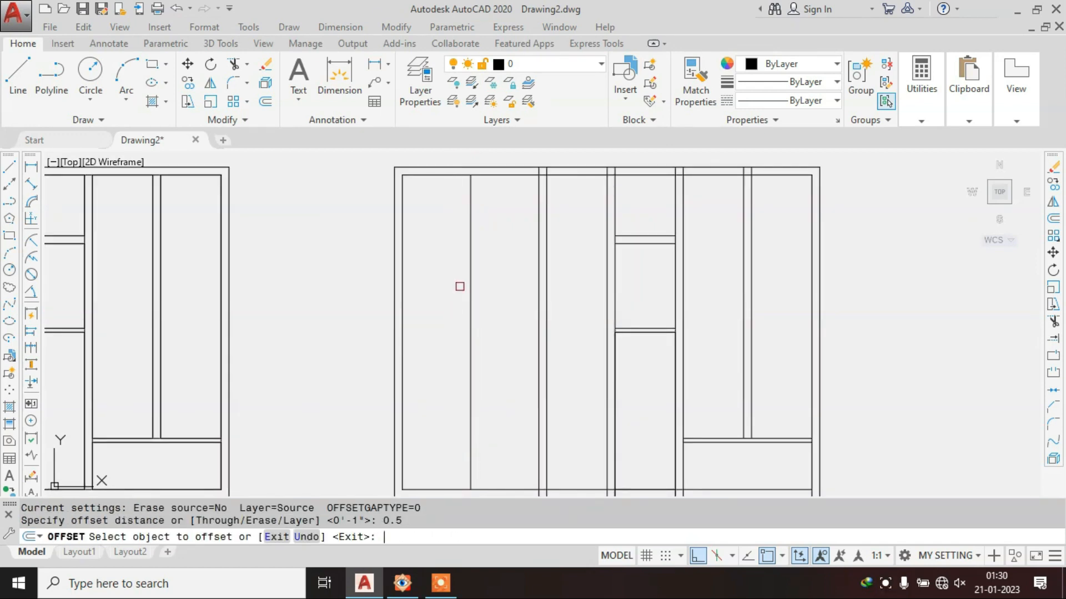
scroll(468, 165, up, 4)
click(472, 228)
click(431, 253)
scroll(474, 212, up, 2)
scroll(479, 213, up, 2)
click(461, 237)
click(493, 244)
click(462, 234)
key(Escape)
click(466, 230)
text(e)
key(Return)
scroll(500, 185, down, 4)
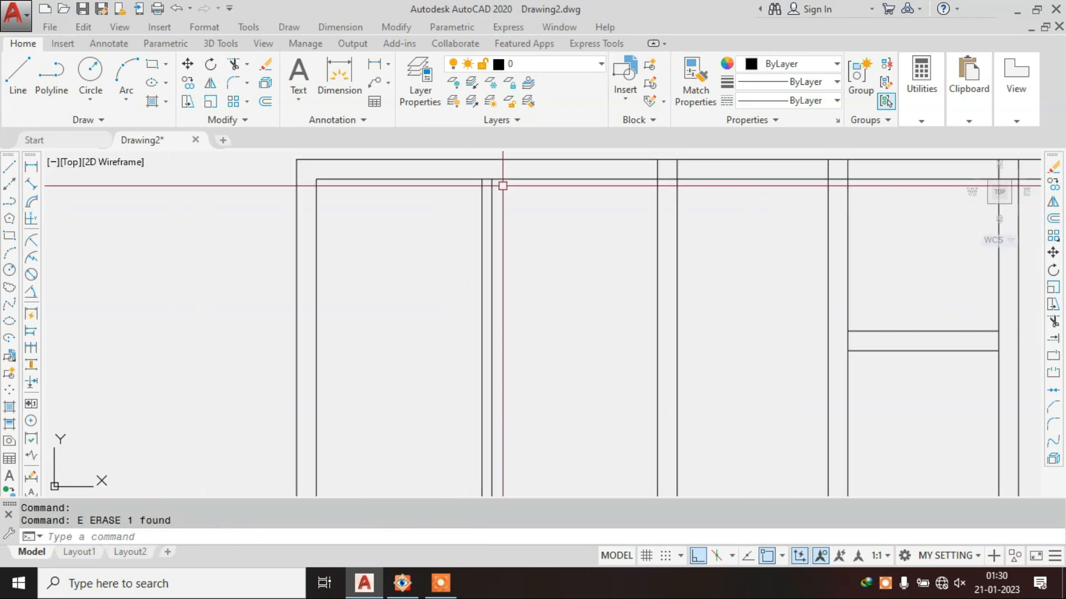
- Trim the inner top and bottom frame lines between the two new door-gap lines
scroll(496, 187, up, 3)
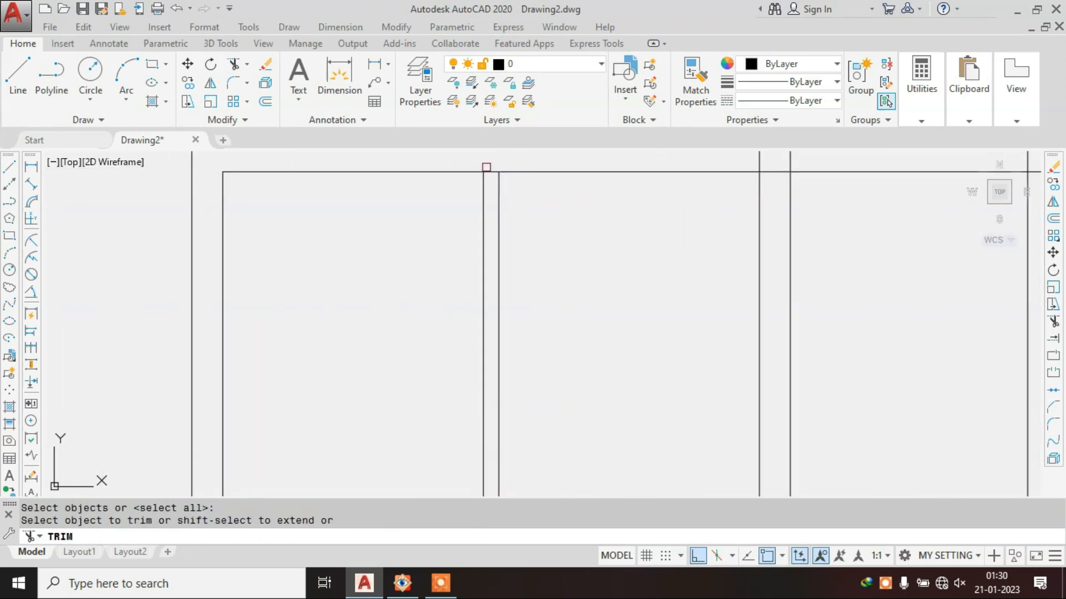
click(494, 156)
scroll(498, 163, down, 3)
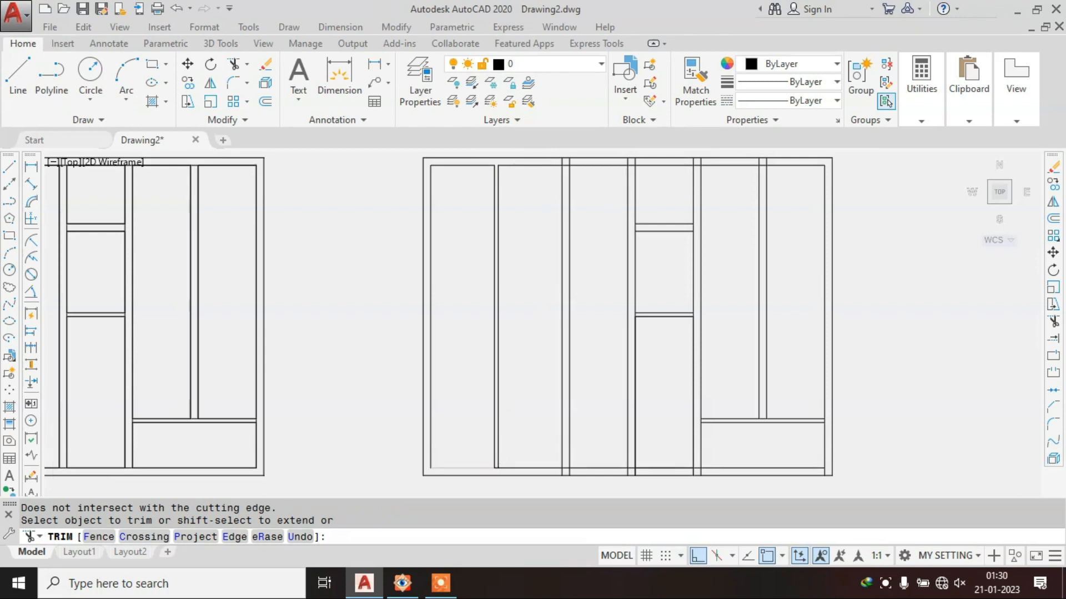
scroll(498, 469, up, 5)
click(507, 428)
scroll(500, 438, down, 5)
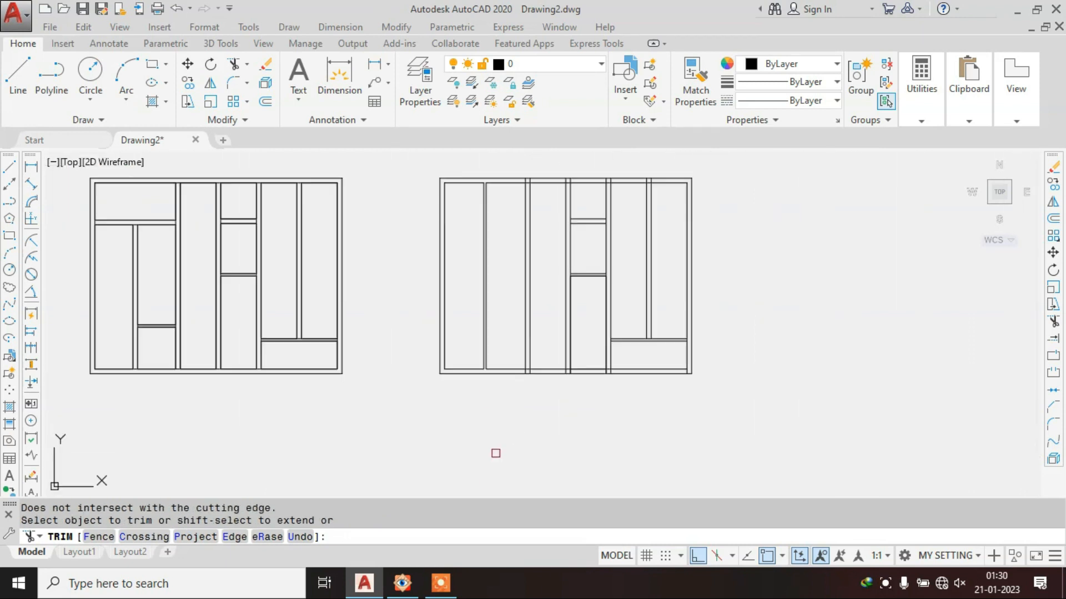
key(Escape)
- Check the door tops in the FastStone reference image, then extend the two door-gap lines to the copy's outer top edge
click(401, 583)
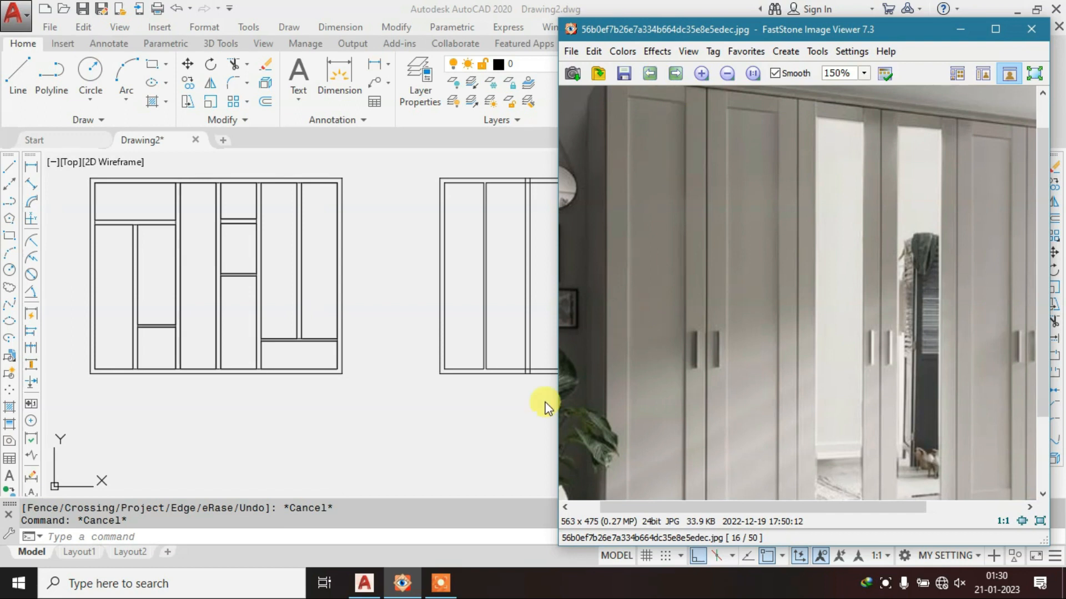
click(401, 582)
scroll(466, 183, up, 5)
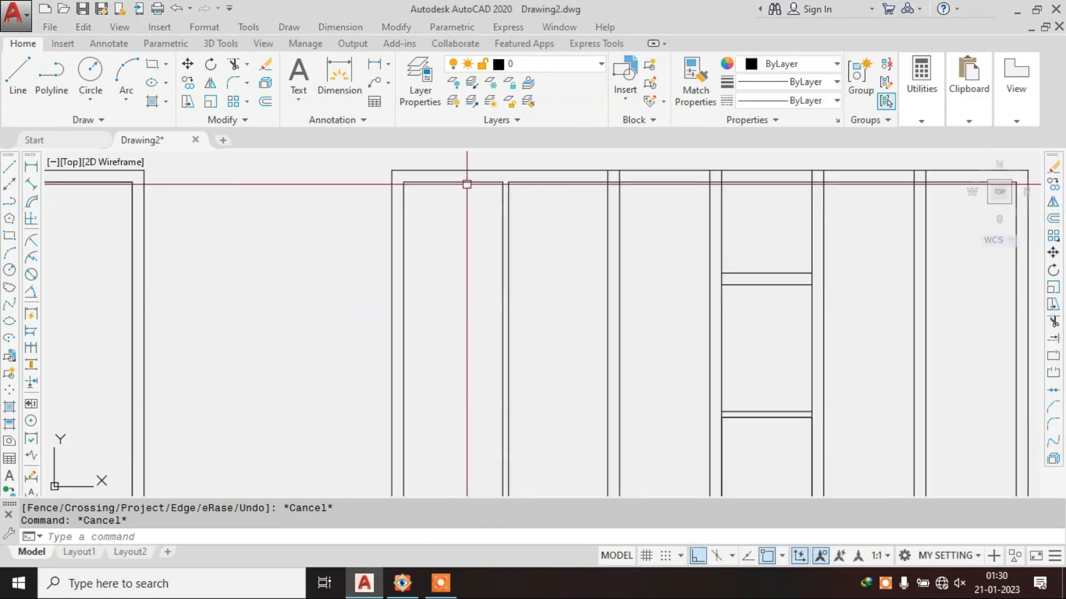
key(Escape)
text(e)
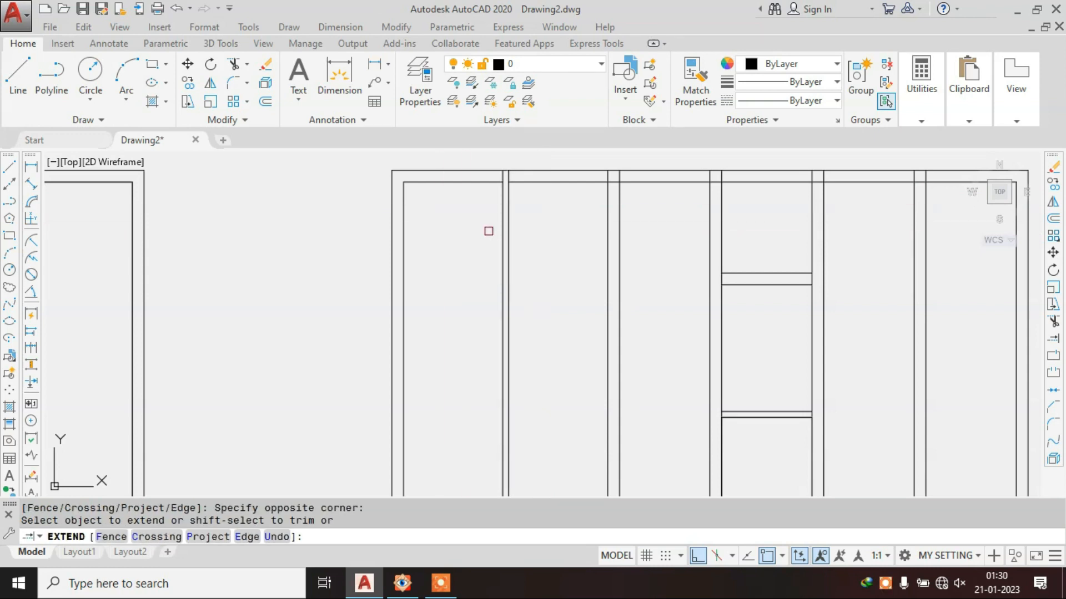
key(Escape)
key(Escape)
- Check the reference image again, then erase the inner top, left and bottom frame lines around the first door
click(402, 583)
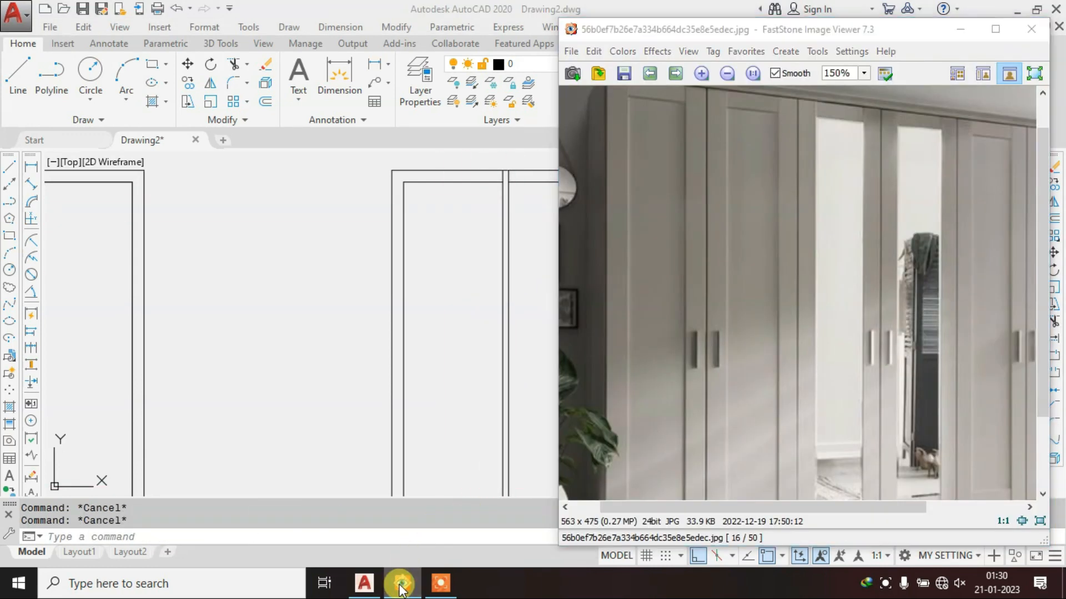
click(400, 583)
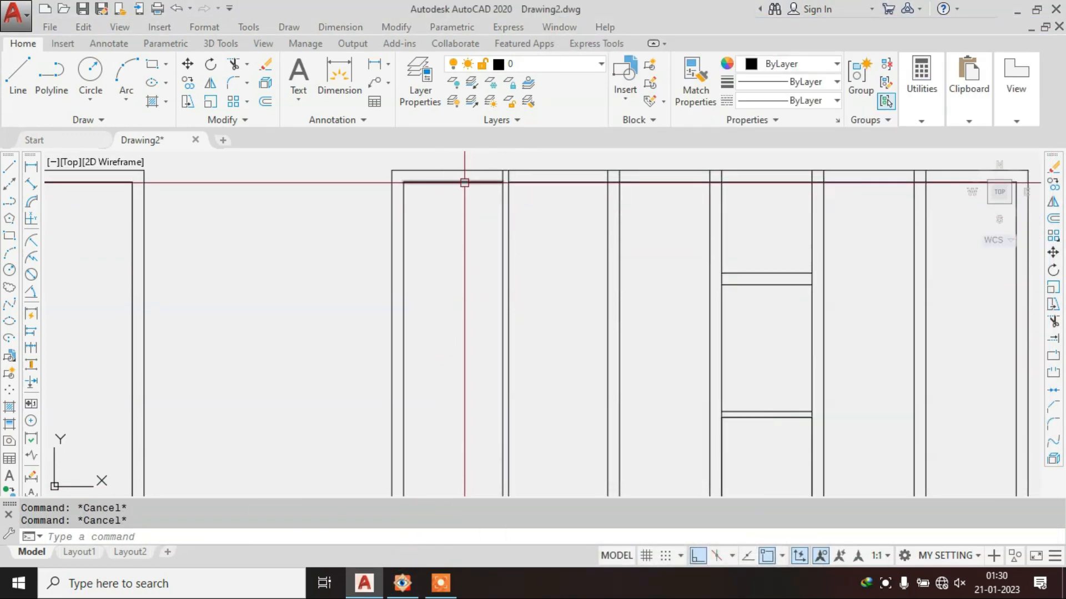
text(e)
key(Return)
click(398, 238)
key(Escape)
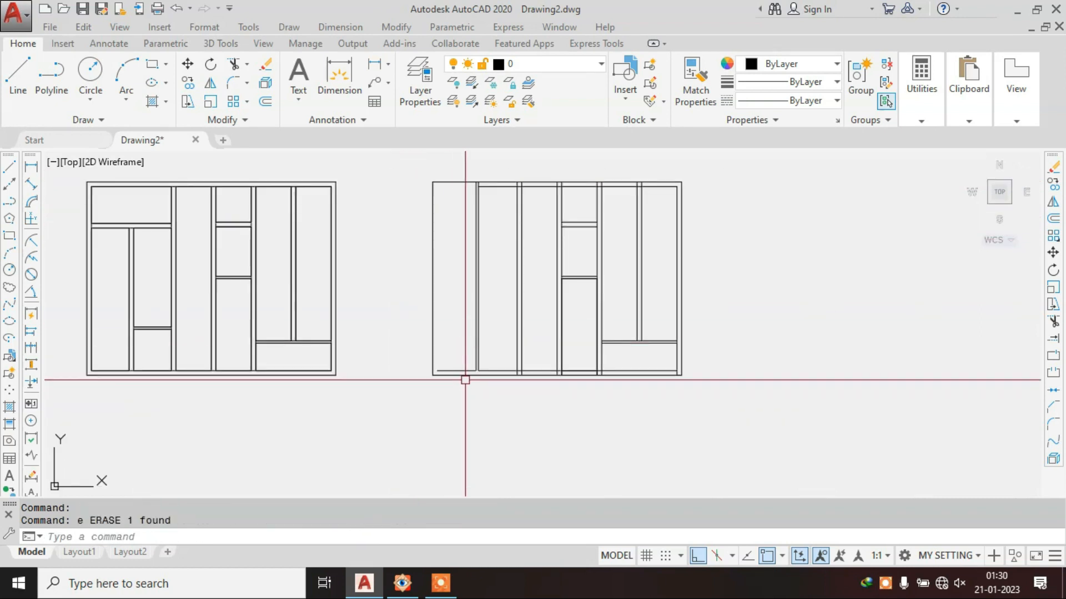
scroll(465, 380, up, 4)
text(e)
key(Return)
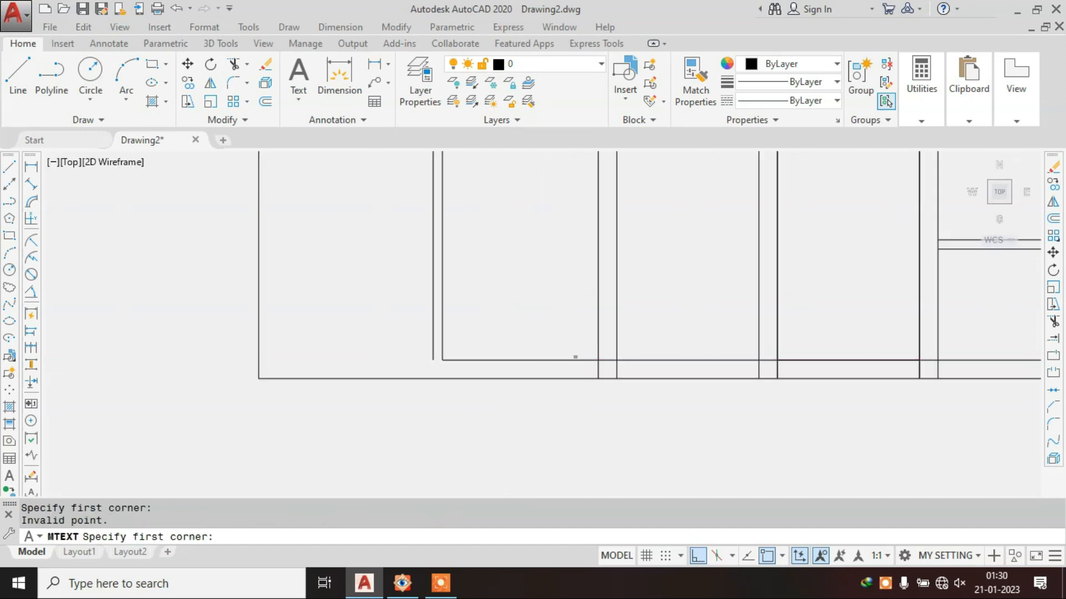
scroll(573, 359, up, 2)
key(Escape)
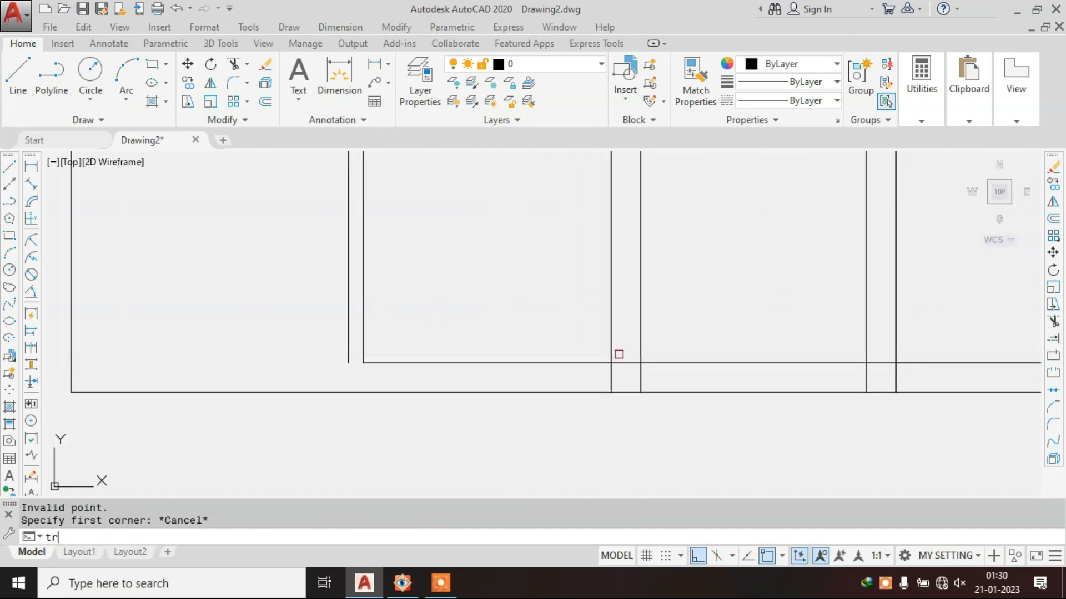
- Trim the inner bottom and top frame lines inside the divider beside the second door
click(619, 364)
scroll(600, 417, down, 6)
middle_drag(606, 241, 587, 379)
scroll(592, 263, up, 6)
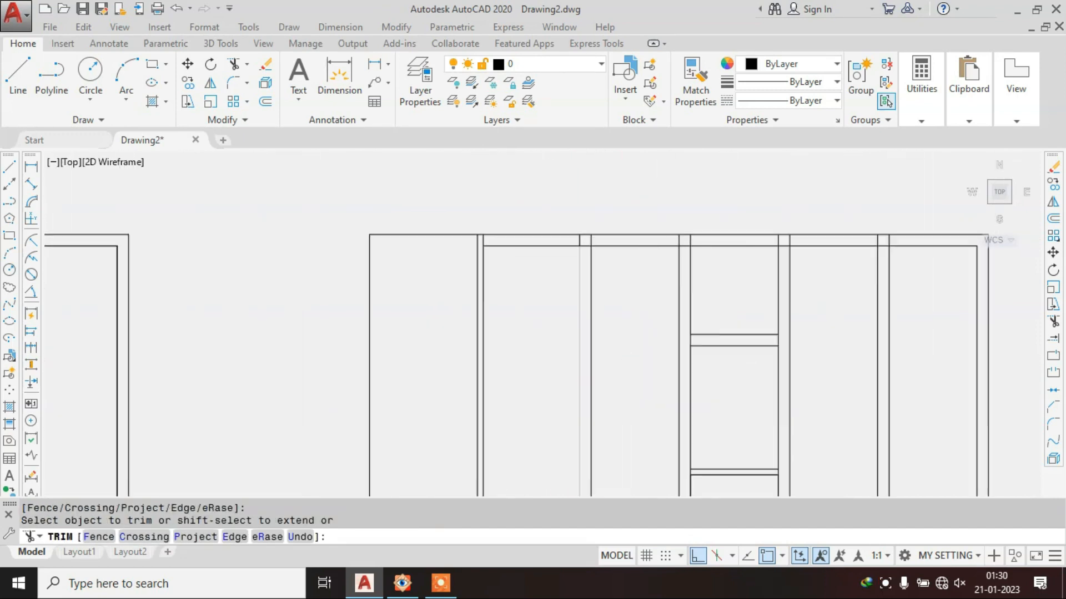
scroll(602, 198, down, 2)
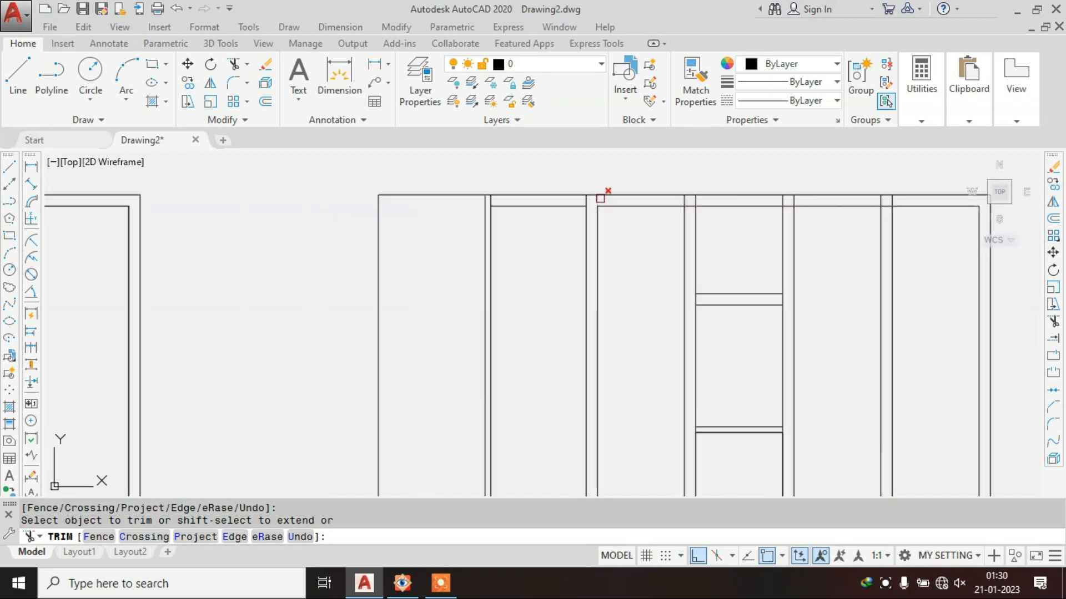
- Erase the remaining inner top and bottom frame lines across the second door
key(Escape)
click(559, 207)
text(E)
key(Return)
scroll(570, 191, down, 2)
scroll(555, 376, up, 4)
click(552, 366)
text(e)
key(Return)
- Extend the two door-gap lines down to the outer bottom edge of the copied frame
text(ex)
key(Return)
key(Return)
click(535, 295)
scroll(461, 333, down, 5)
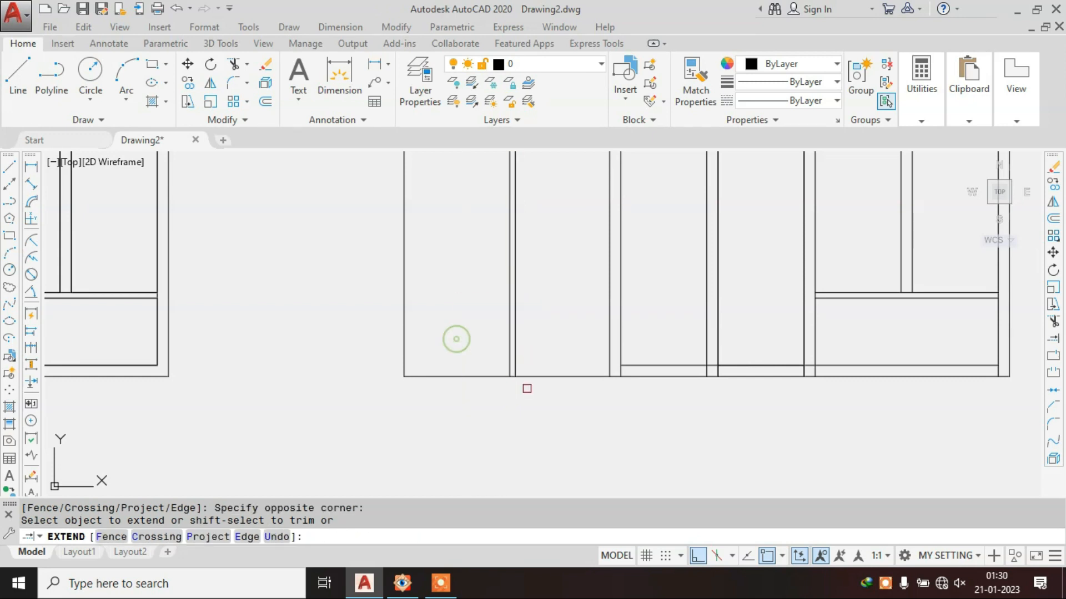
key(Escape)
- Check the door panel borders in the FastStone reference image, then offset the copy's outer top edge 3 downward in AutoCAD
click(400, 587)
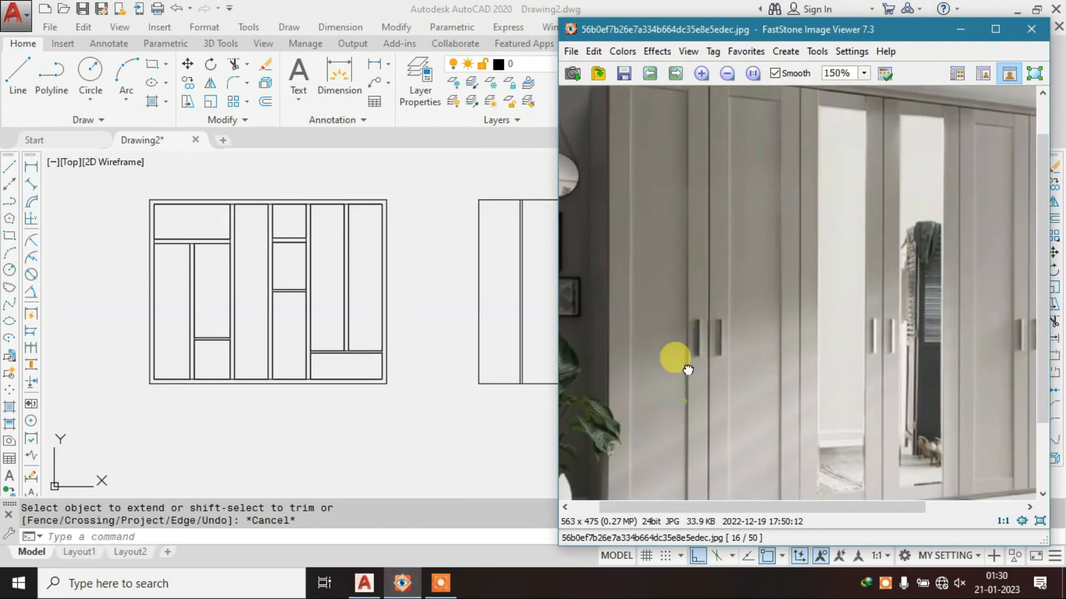
click(482, 370)
scroll(502, 266, up, 2)
text(o)
key(Return)
text(3)
key(Return)
scroll(500, 222, up, 3)
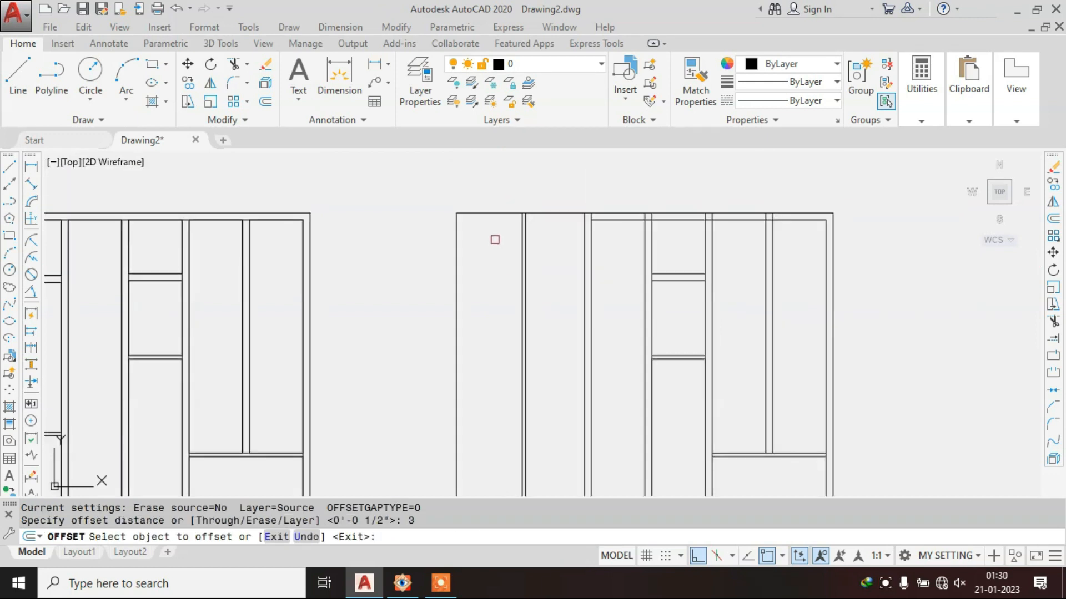
click(476, 201)
click(446, 260)
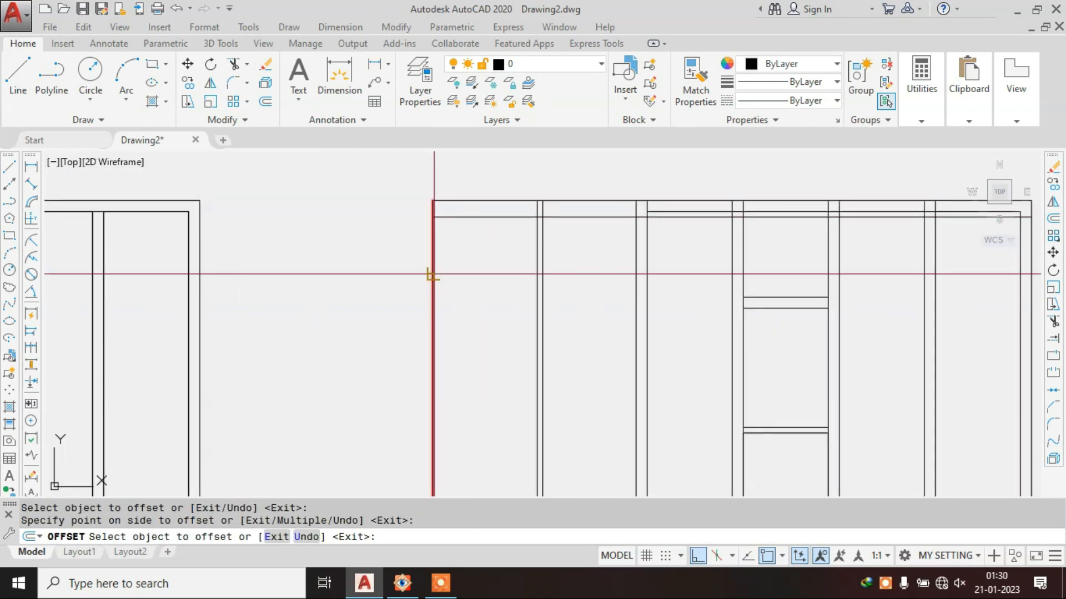
- Offset the side lines of the first two doors and the outer bottom edge by 3 inward to form the panel borders
click(537, 250)
click(492, 254)
click(543, 250)
click(586, 250)
scroll(552, 359, down, 5)
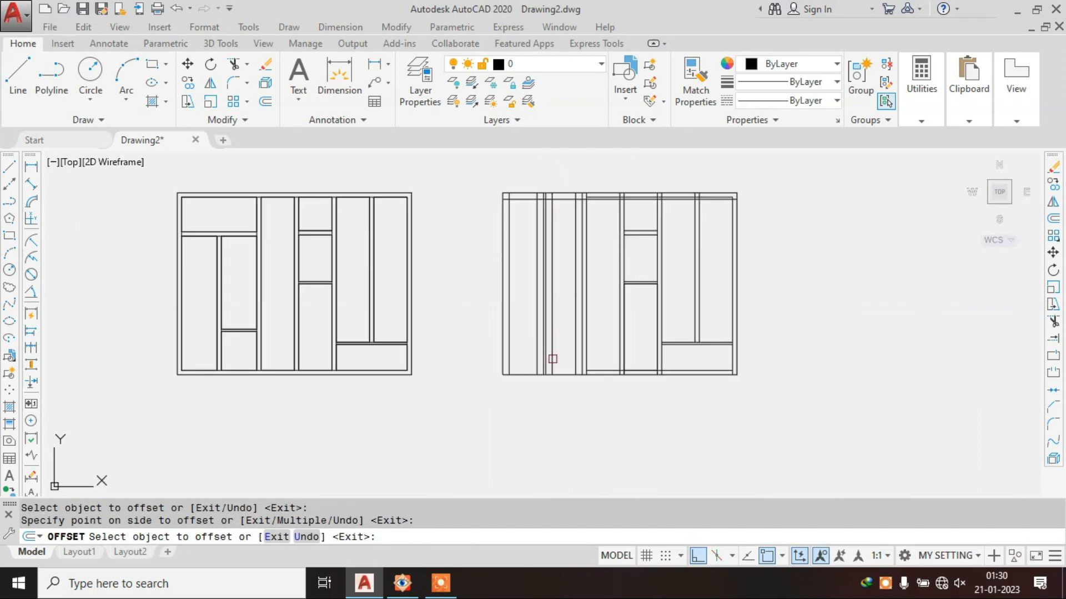
scroll(571, 374, up, 5)
key(Escape)
key(Escape)
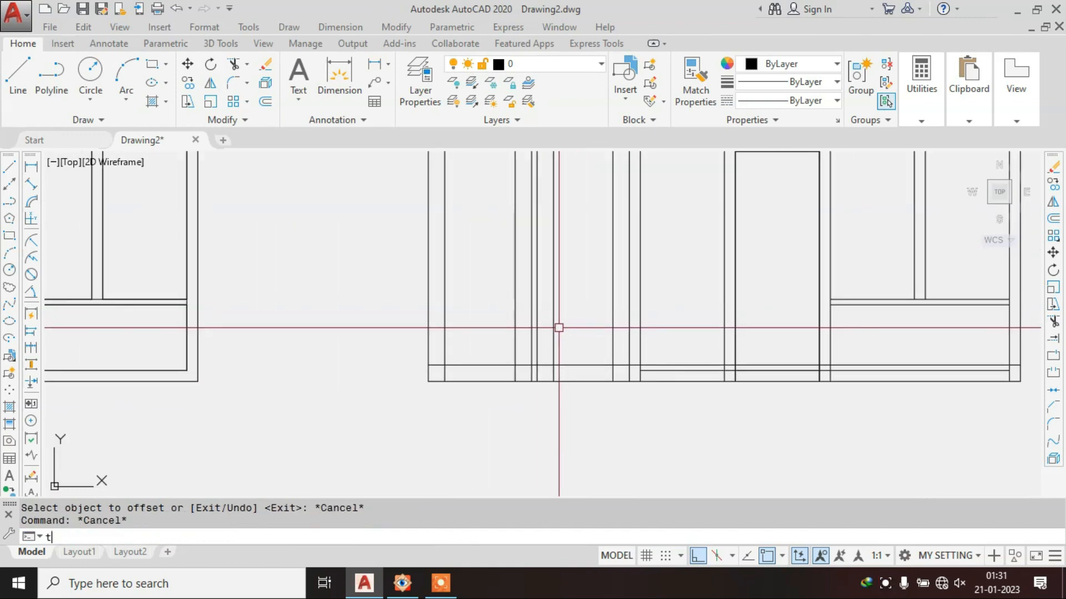
text(tr)
key(Return)
scroll(540, 324, up, 3)
scroll(540, 323, down, 3)
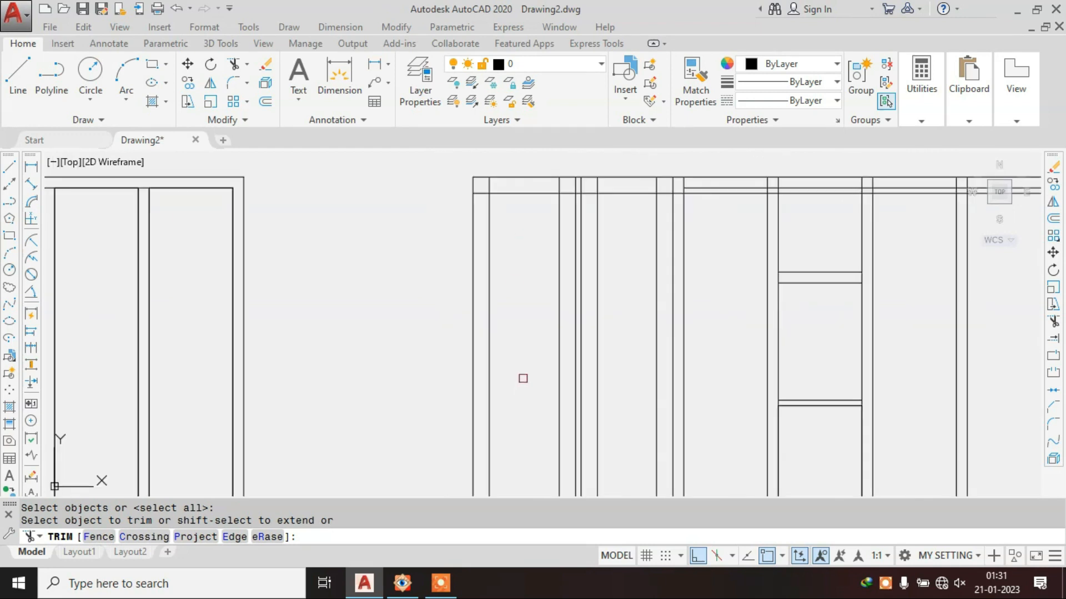
click(416, 588)
click(583, 543)
click(420, 359)
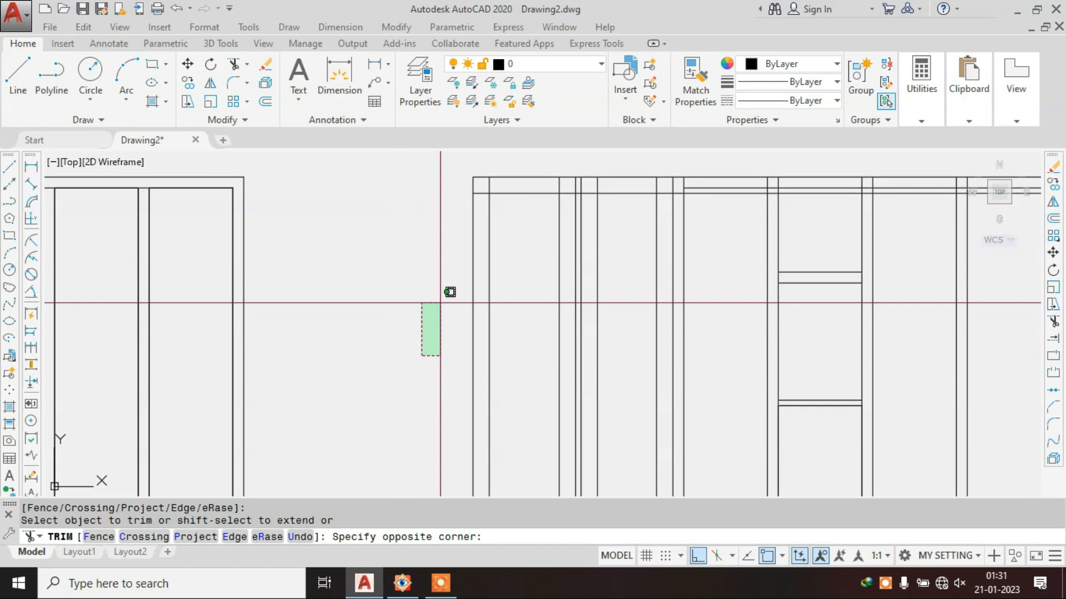
key(Escape)
scroll(466, 272, down, 5)
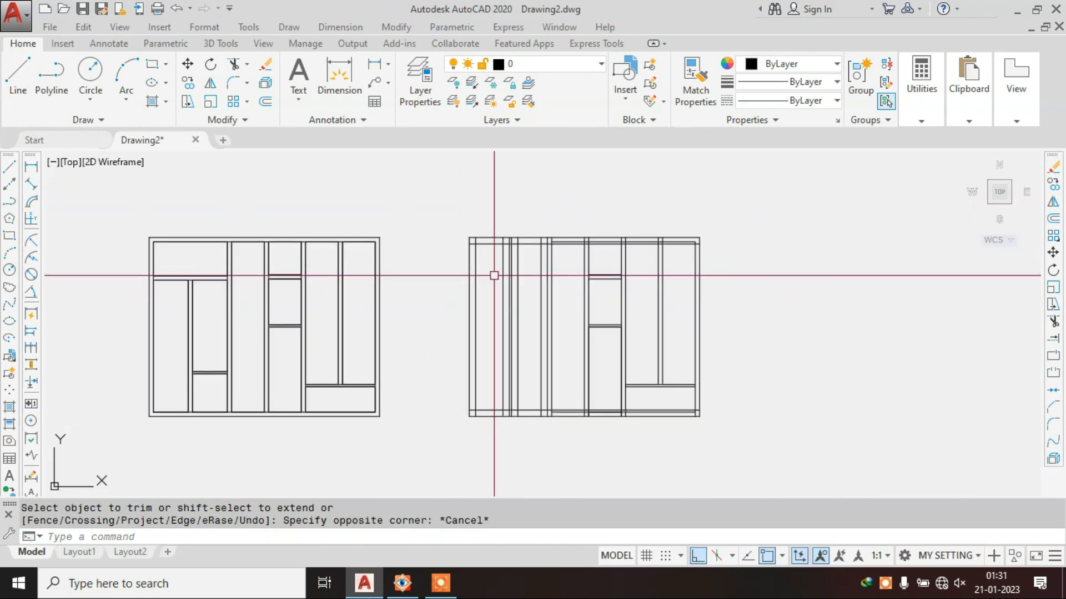
key(Escape)
scroll(495, 273, up, 5)
- Check the door frame joints in the FastStone reference image, then trim the top border line across the first door's stiles in AutoCAD
click(402, 583)
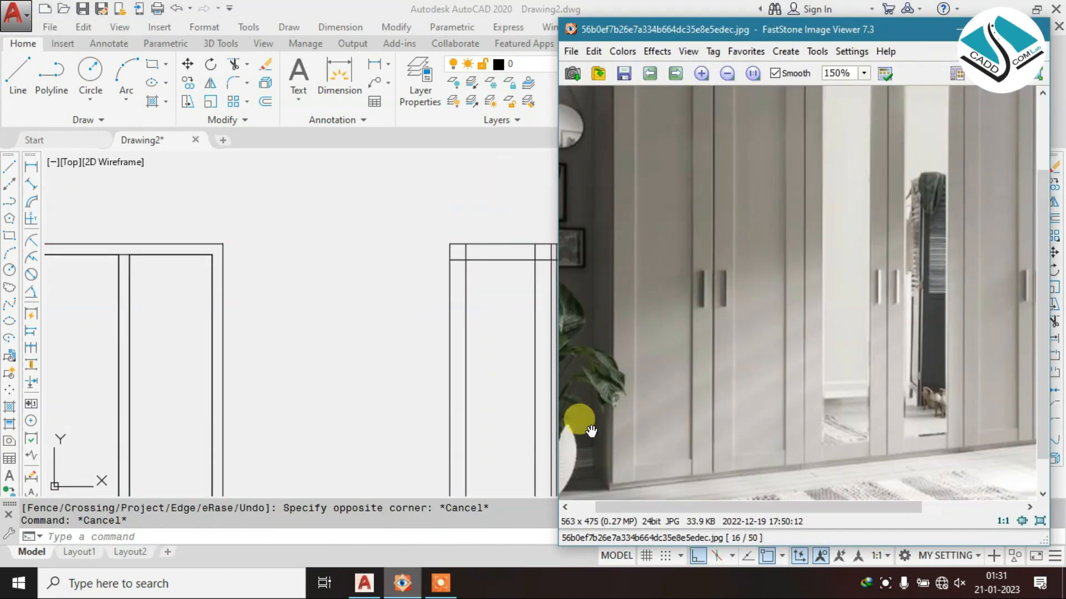
scroll(726, 138, up, 1)
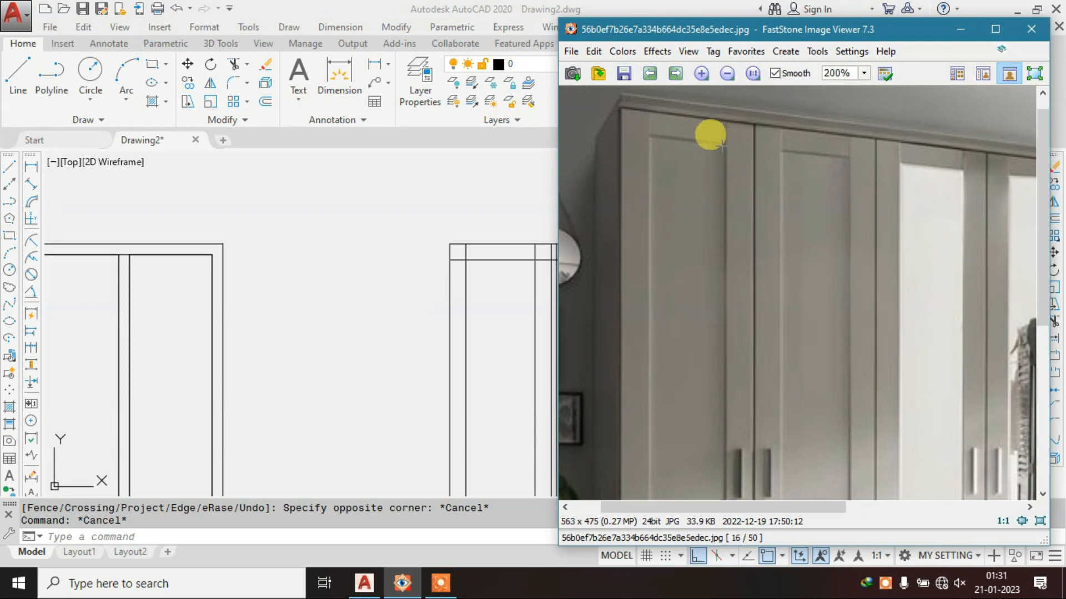
scroll(669, 126, up, 3)
drag(669, 130, 702, 152)
scroll(704, 151, down, 2)
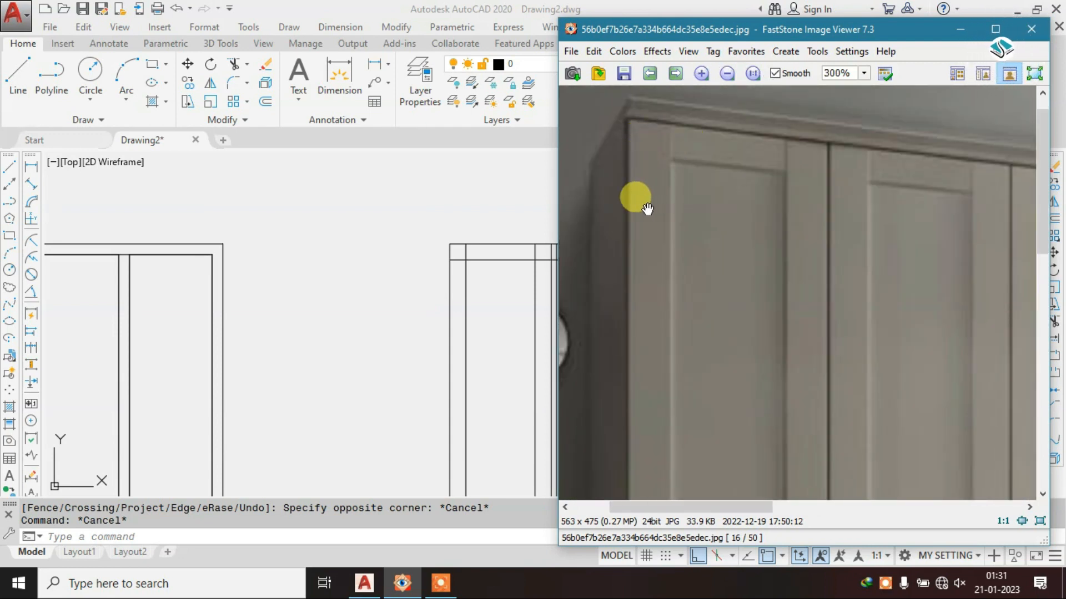
click(424, 236)
key(space)
key(space)
scroll(454, 258, up, 2)
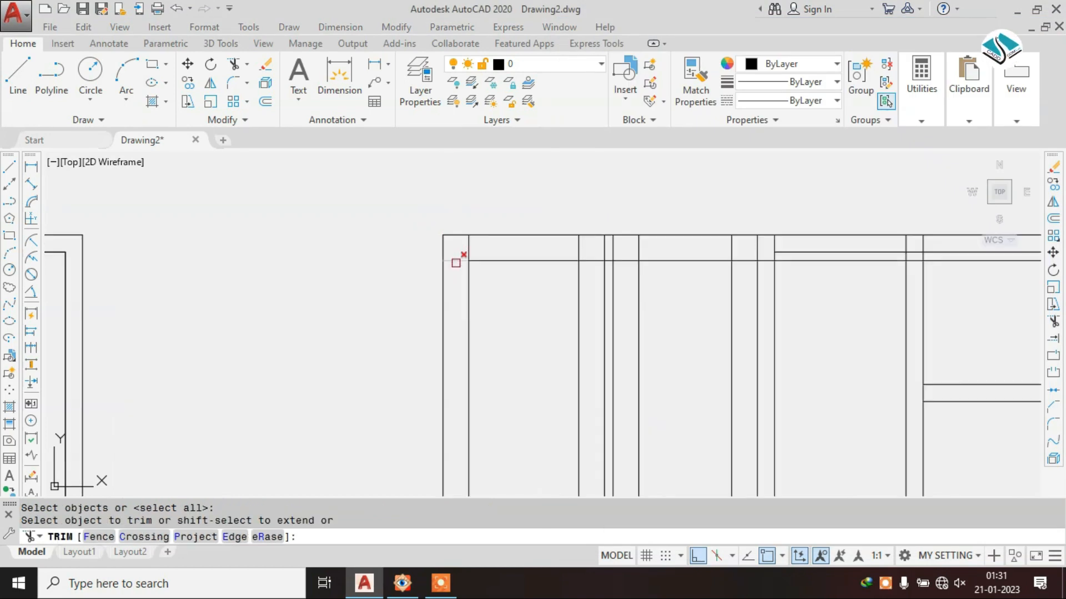
scroll(554, 210, down, 2)
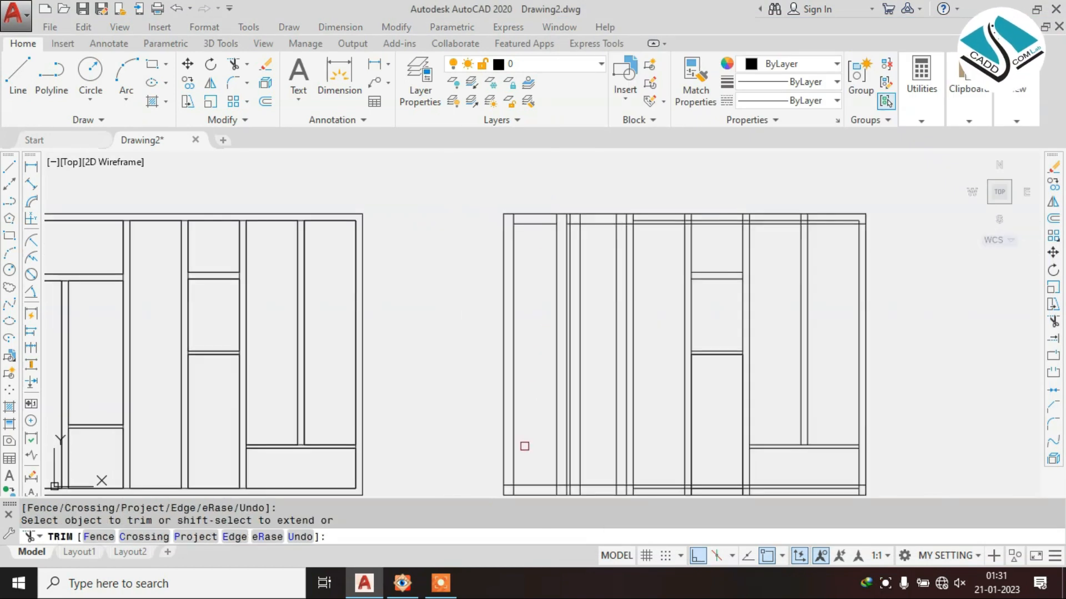
- Trim the bottom border line across both side stiles of the first door
scroll(499, 319, up, 3)
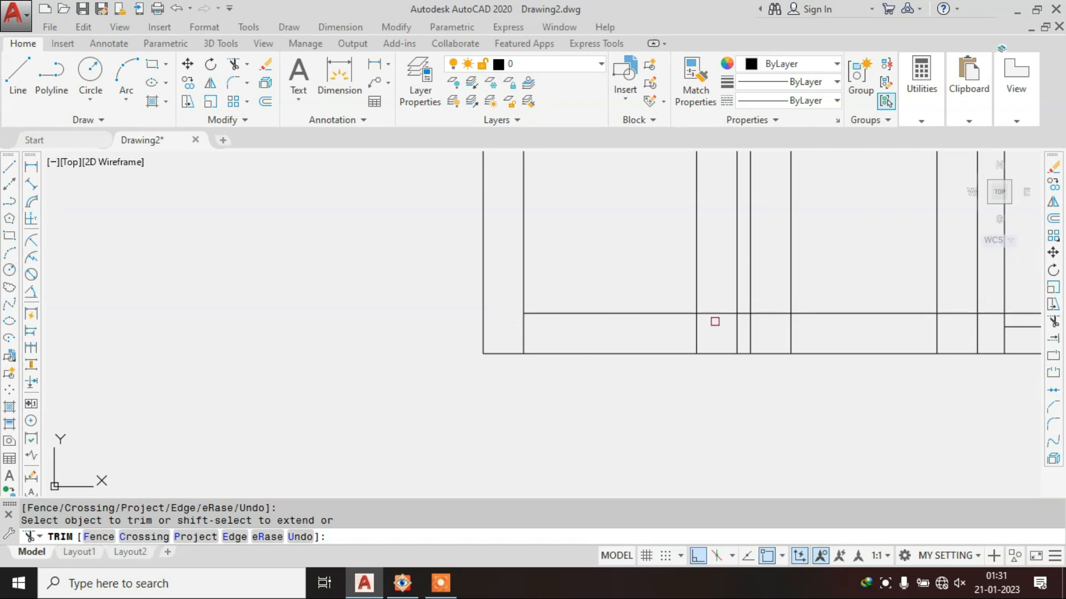
click(715, 321)
click(720, 317)
scroll(527, 388, down, 3)
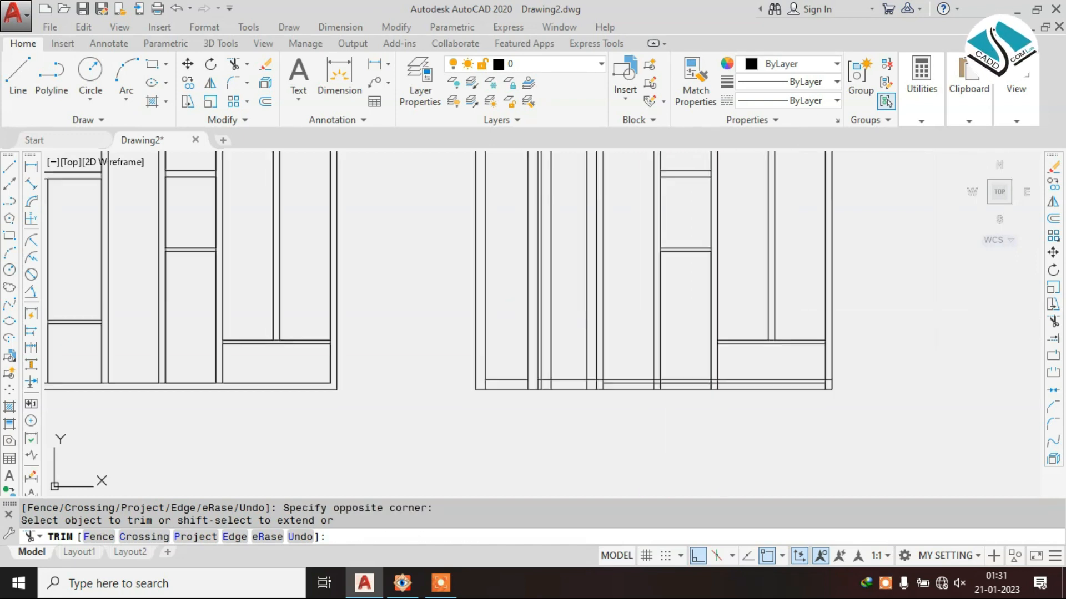
key(Escape)
- Examine the door frame corners and the gap between the first two doors in the FastStone reference image
click(402, 583)
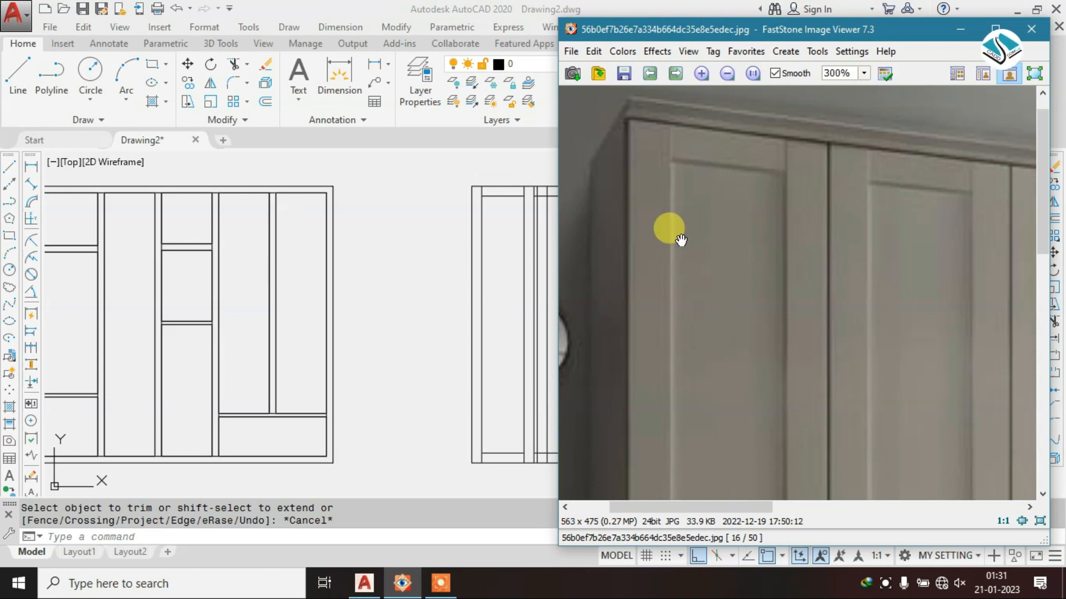
drag(787, 234, 734, 437)
click(544, 259)
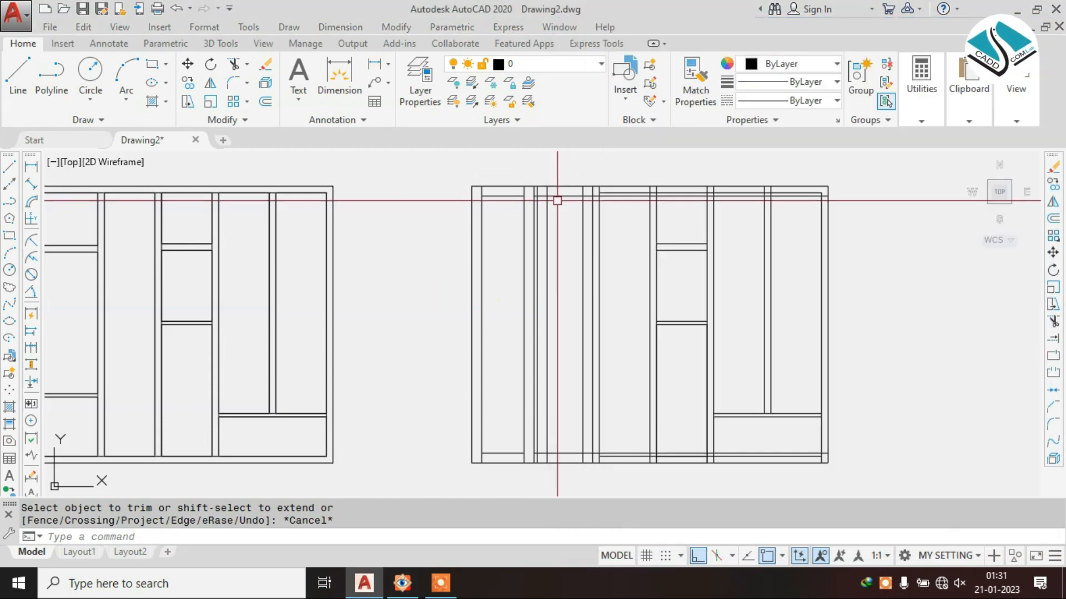
scroll(547, 190, up, 4)
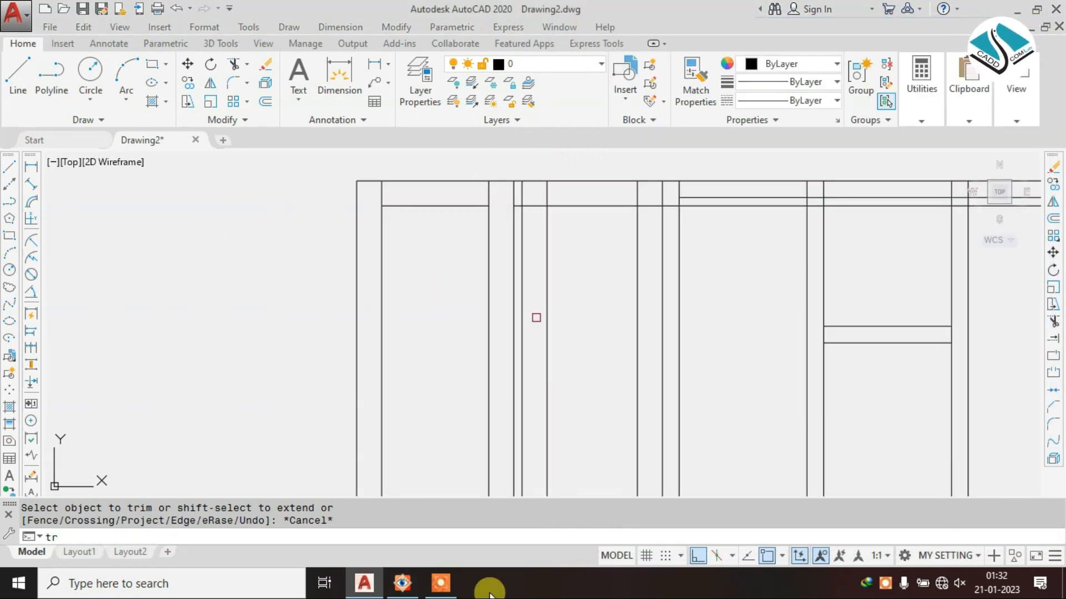
key(Return)
click(400, 583)
drag(750, 259, 738, 277)
click(520, 282)
- Trim the top border line out of the gap between the first two doors and across the second door's stiles
scroll(506, 208, up, 3)
click(500, 218)
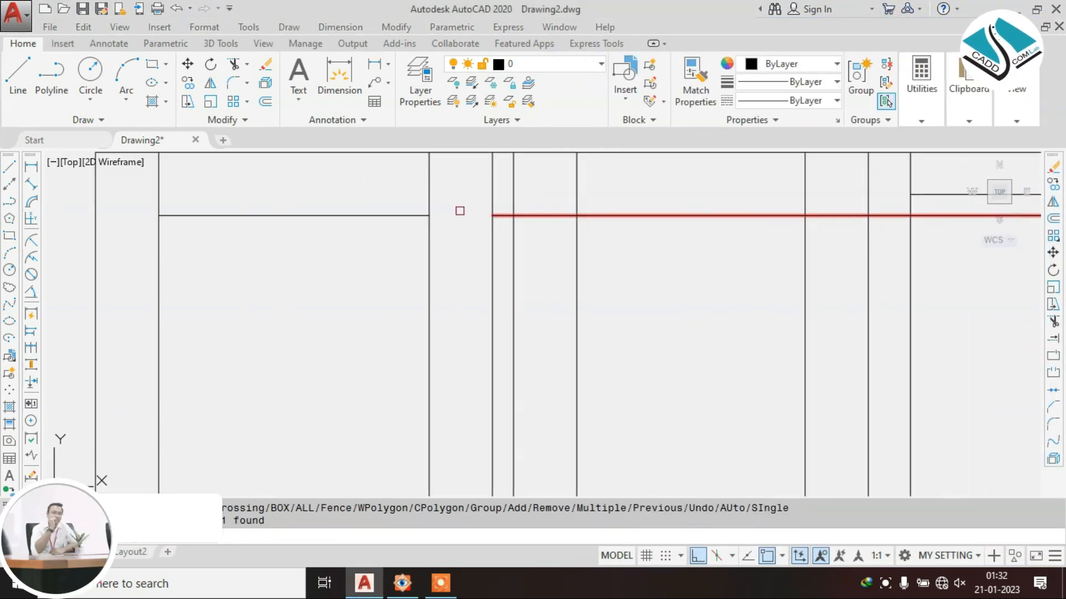
key(Escape)
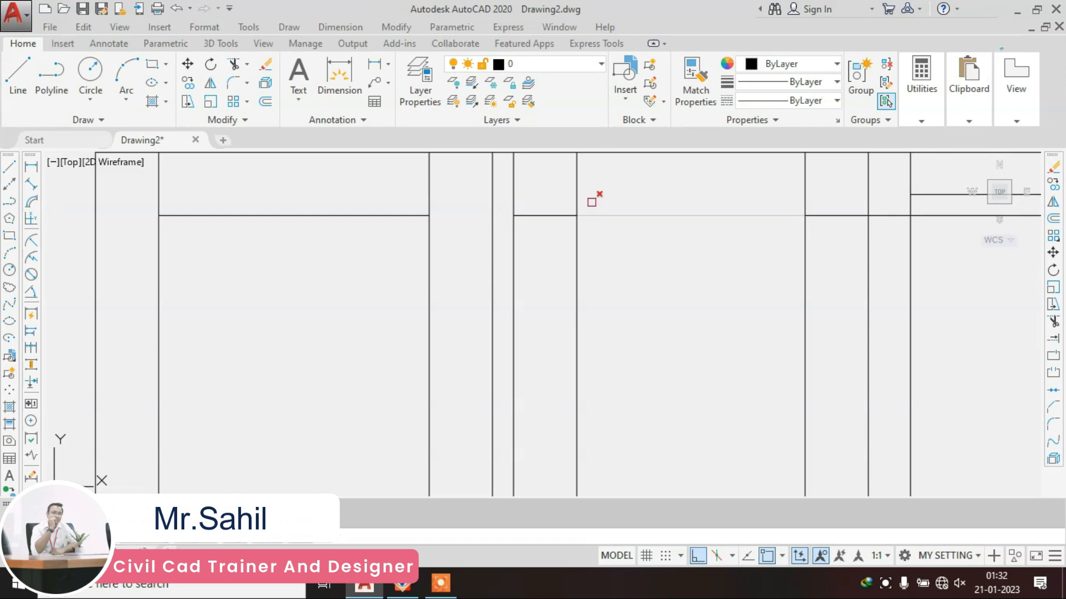
scroll(519, 223, down, 2)
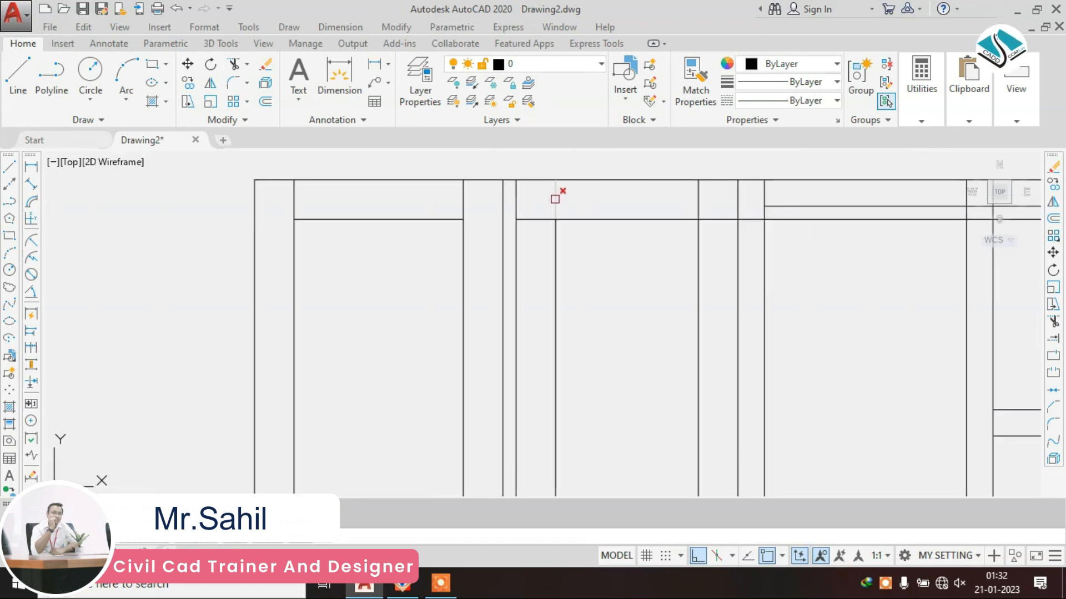
click(540, 221)
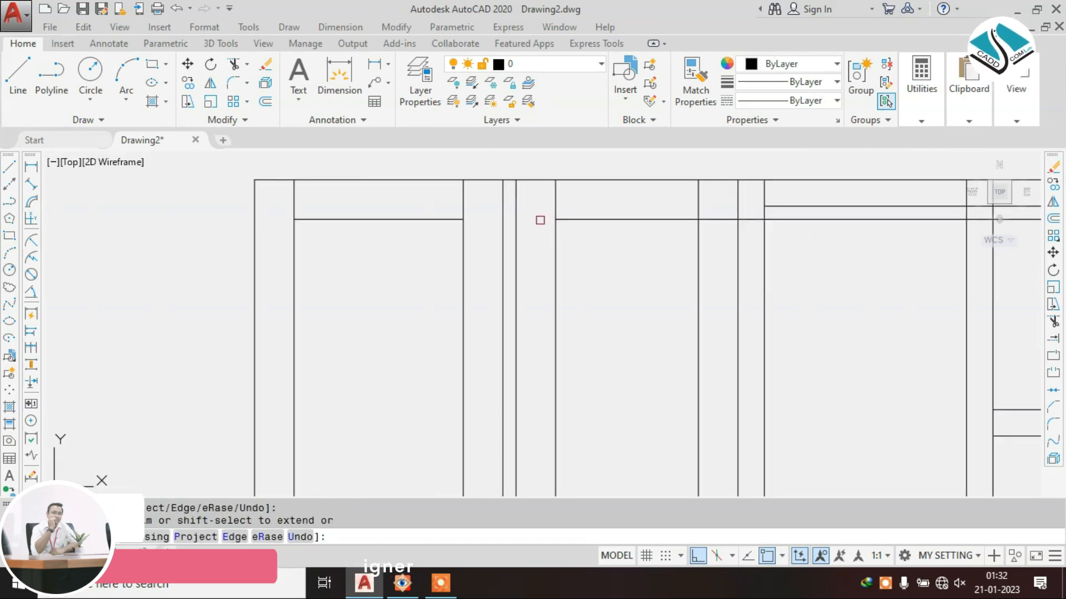
click(722, 219)
click(597, 222)
- Trim the bottom border line across the second door's stiles and erase its leftover piece in the door gap
scroll(573, 175, down, 2)
scroll(599, 383, down, 3)
scroll(564, 441, up, 4)
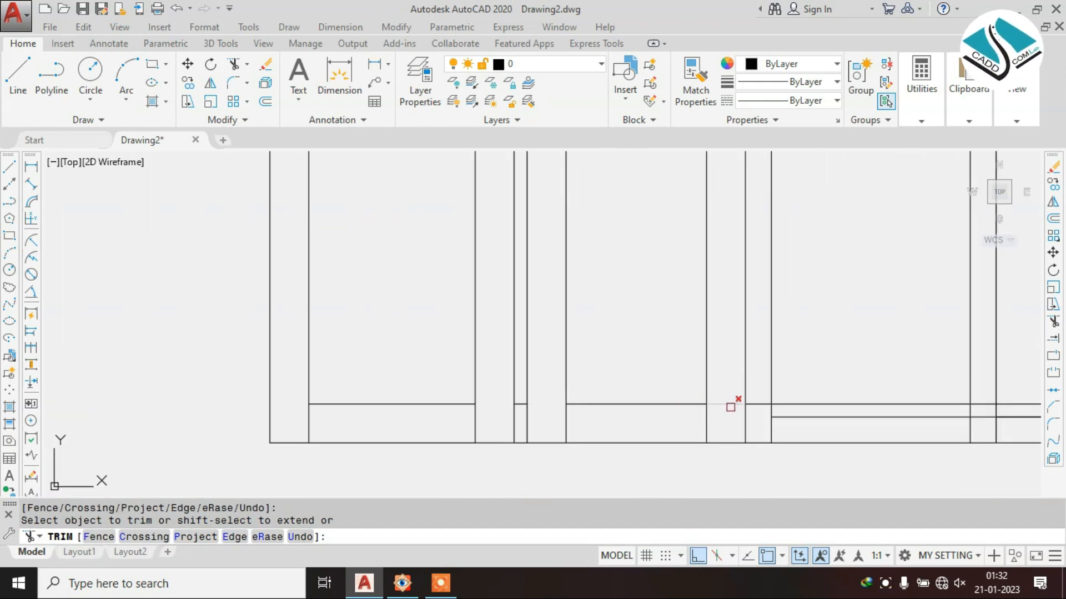
key(Escape)
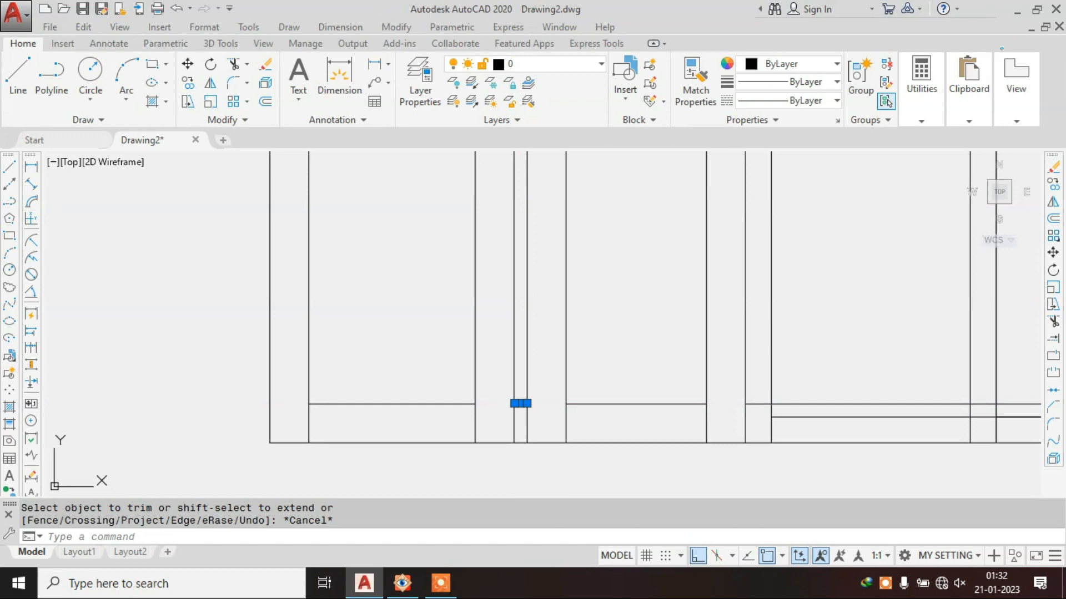
text(e)
key(Return)
scroll(583, 421, down, 3)
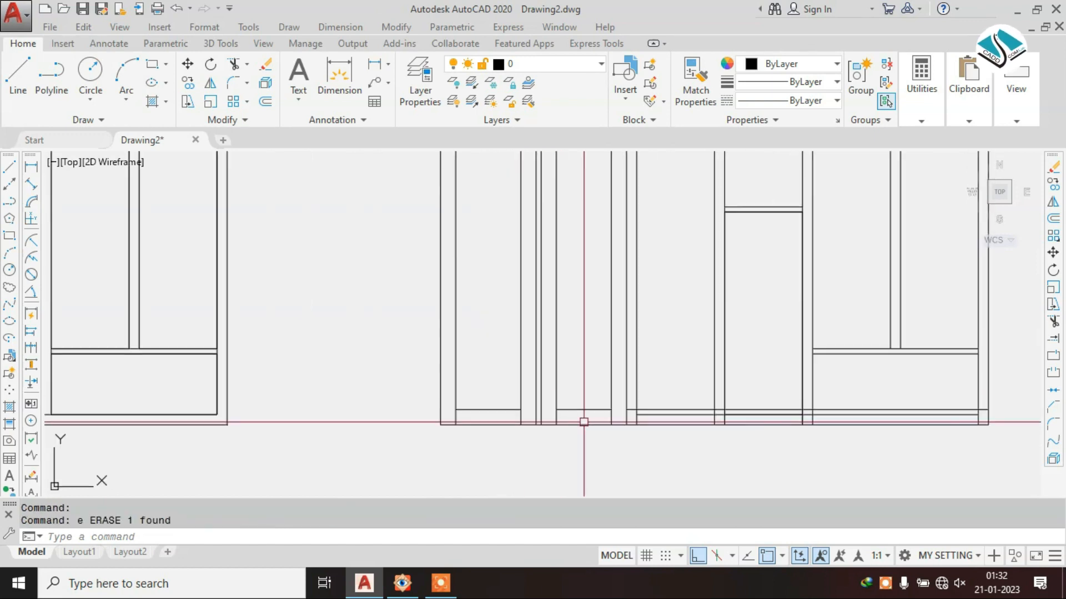
- Check the adjoining mirrored doors in FastStone, then erase the two inner horizontal lines along the top of the remaining doors in AutoCAD
mouse_move(617, 309)
middle_down()
mouse_move(521, 409)
mouse_move(483, 409)
middle_up()
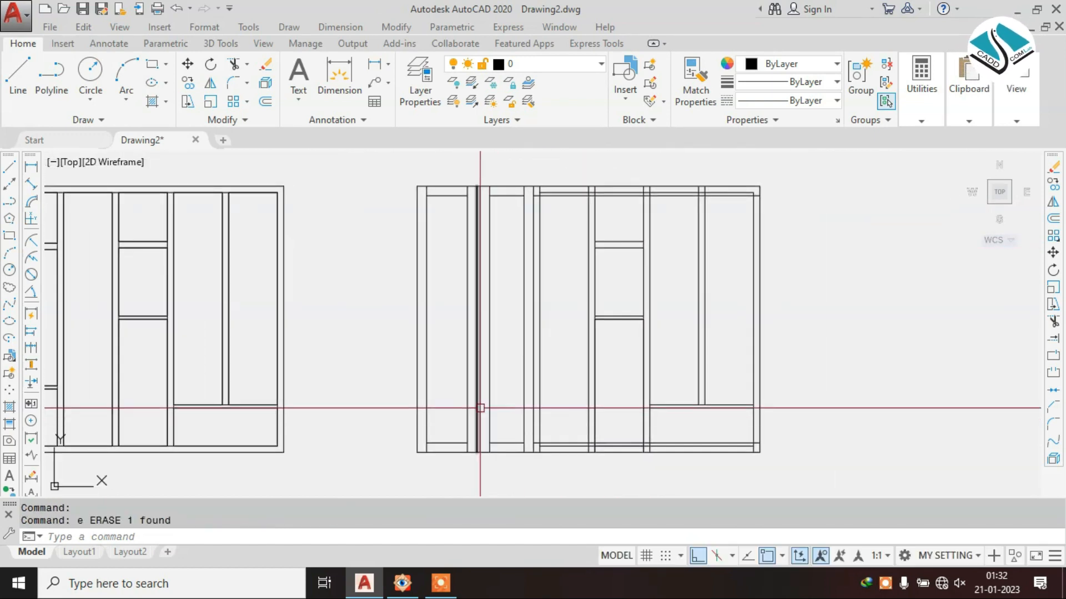
click(404, 583)
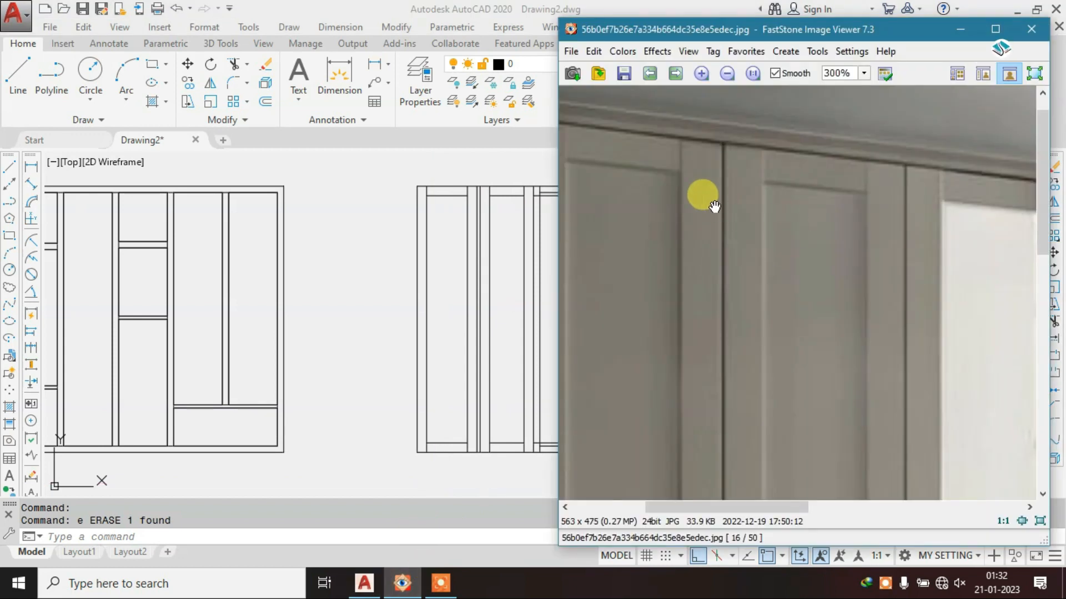
drag(830, 288, 635, 289)
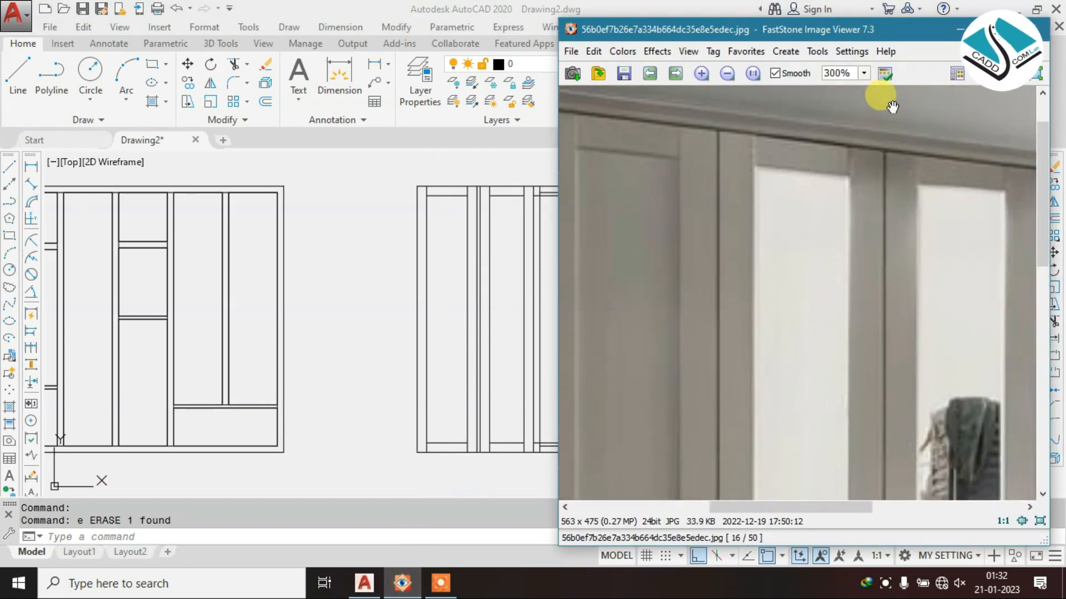
click(965, 33)
scroll(554, 189, up, 2)
click(585, 218)
click(574, 182)
text(e)
key(Return)
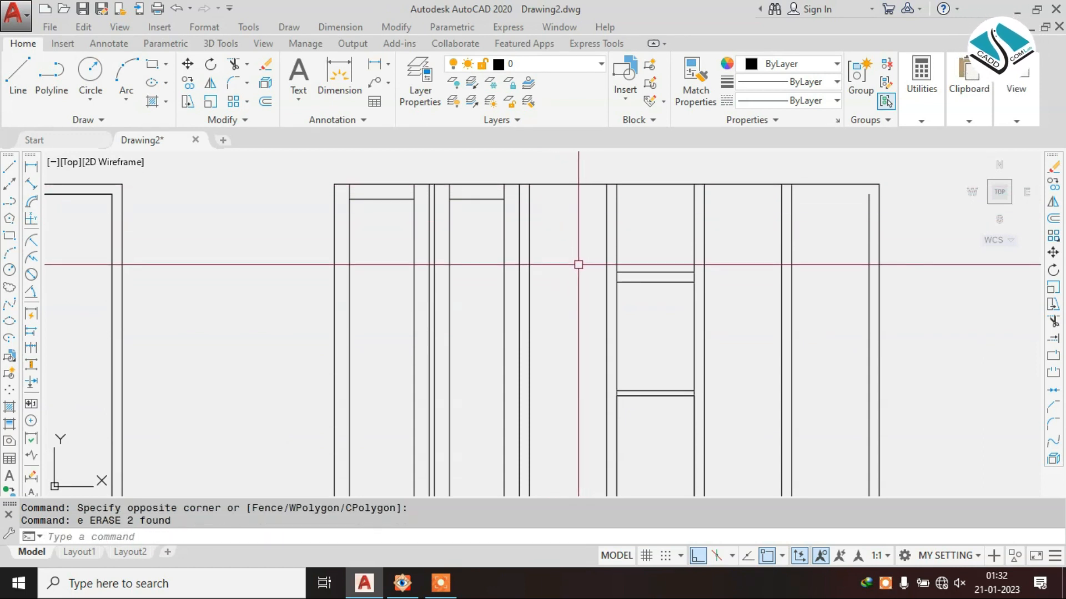
- Offset the copied frame's left outer edge 3' inward to mark the far side of the second door
scroll(506, 179, up, 4)
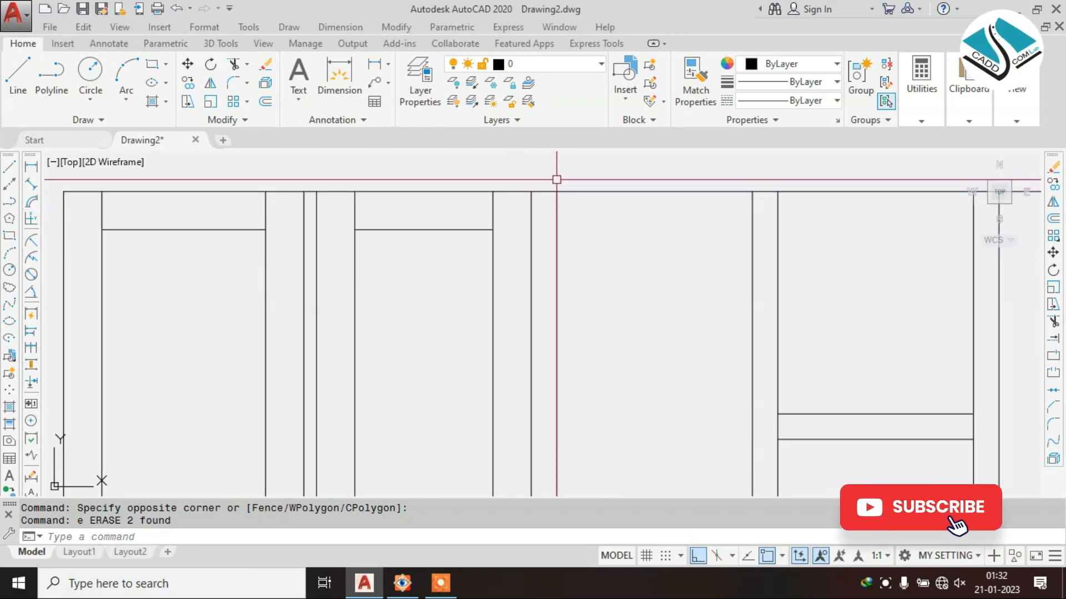
scroll(528, 183, down, 2)
key(Escape)
key(Escape)
text(o)
key(Return)
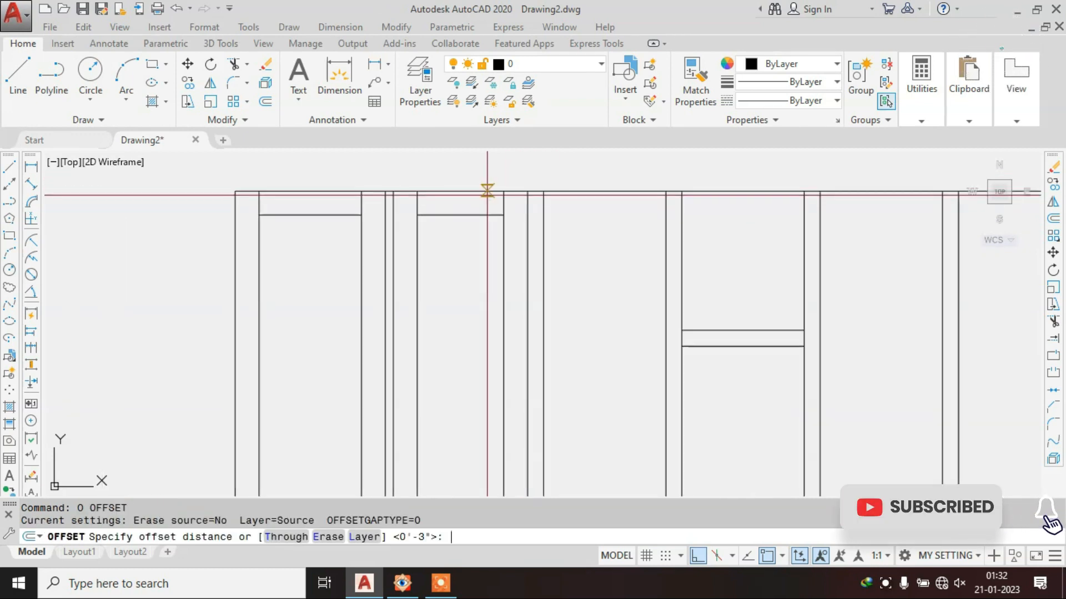
text(3')
key(Return)
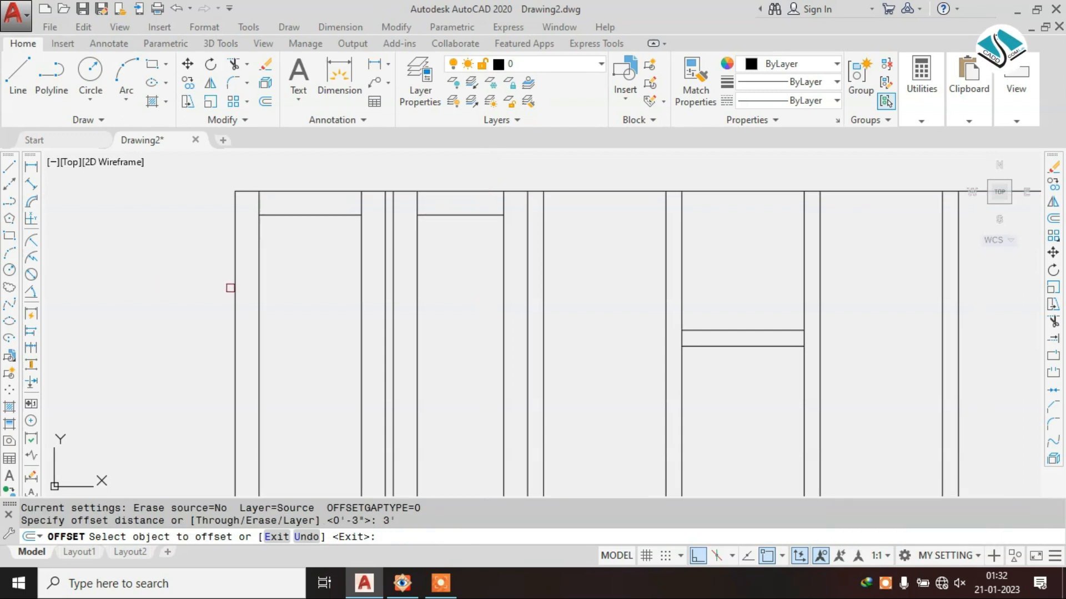
click(234, 288)
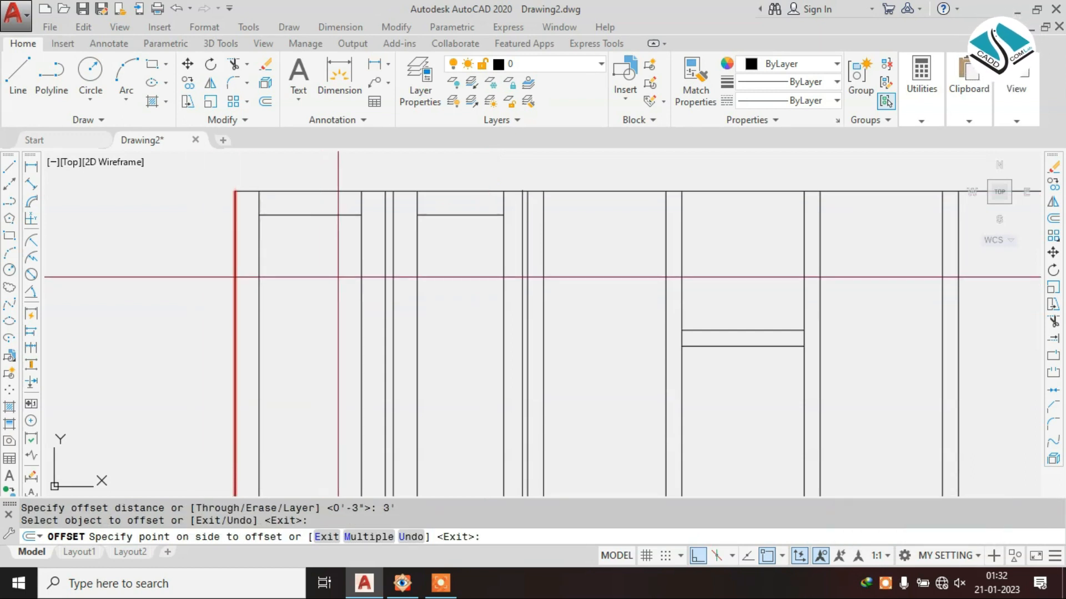
click(355, 283)
scroll(524, 192, up, 2)
key(Escape)
key(Escape)
- Erase the two old divider lines beside the second door
click(614, 216)
click(523, 245)
text(e)
key(Return)
scroll(607, 192, down, 2)
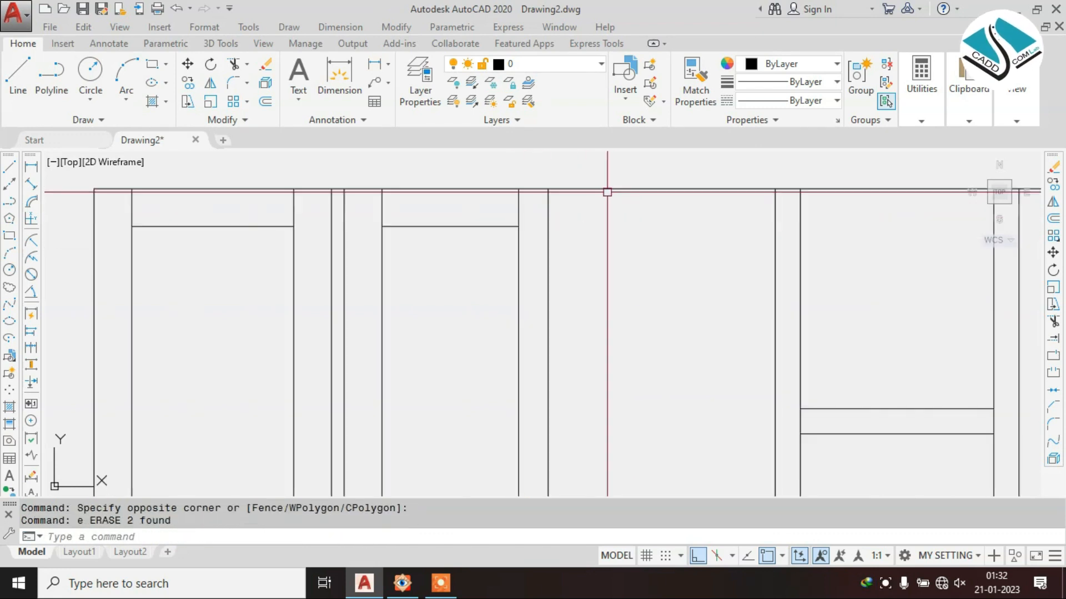
- Measure the width of the first door's left stile with a linear dimension, without placing it
click(330, 28)
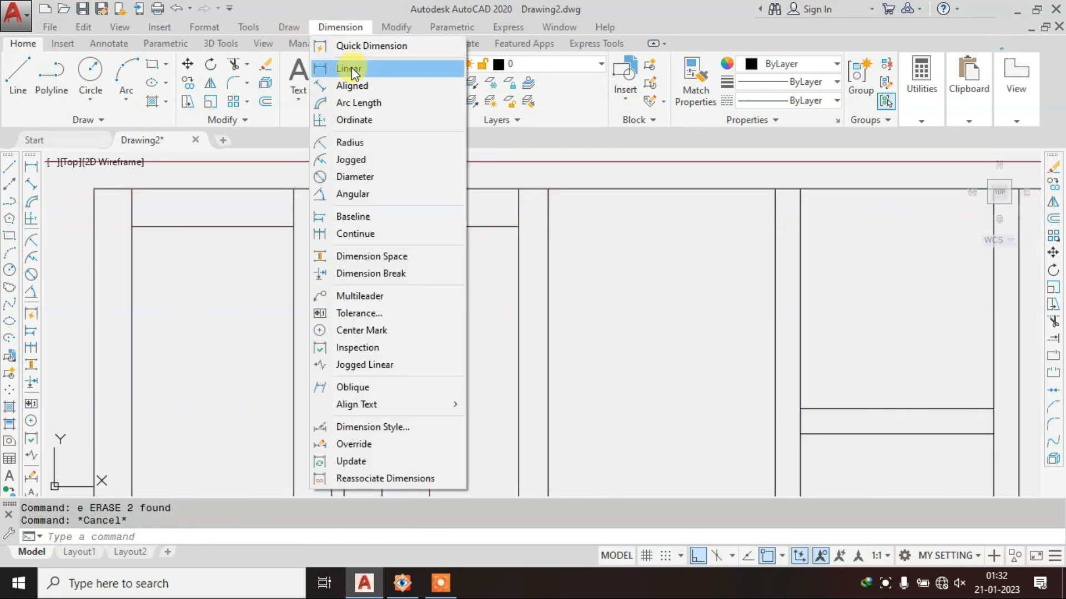
click(357, 67)
middle_drag(160, 208, 296, 233)
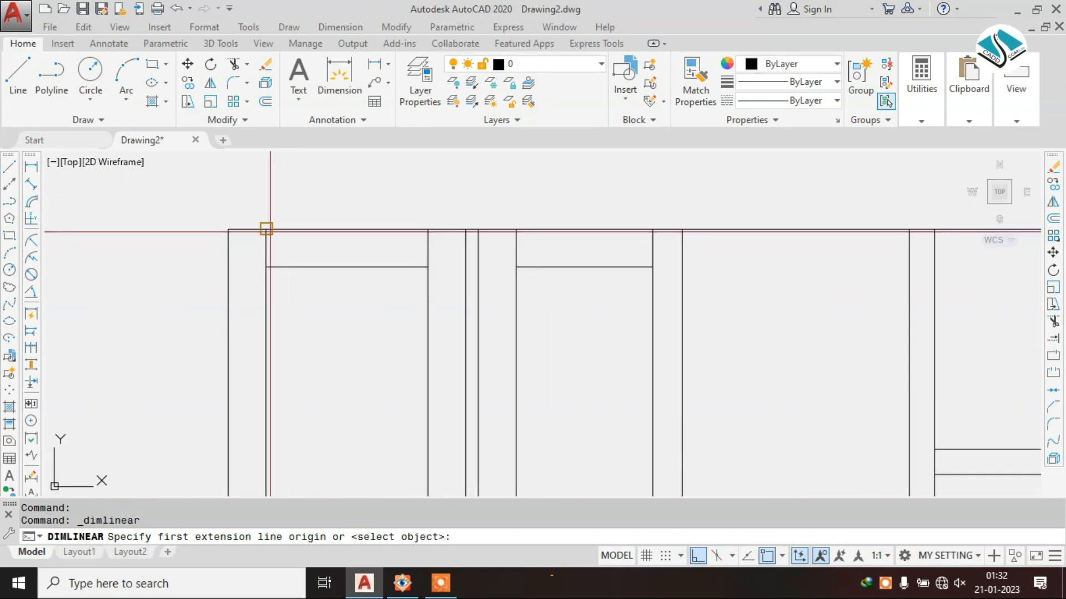
click(228, 229)
click(266, 229)
scroll(248, 221, up, 4)
scroll(246, 222, up, 2)
scroll(230, 211, down, 4)
key(Escape)
key(Escape)
- Offset the second door's right inner stile line 3 outward as the door's edge and erase the previous edge line
scroll(459, 232, up, 2)
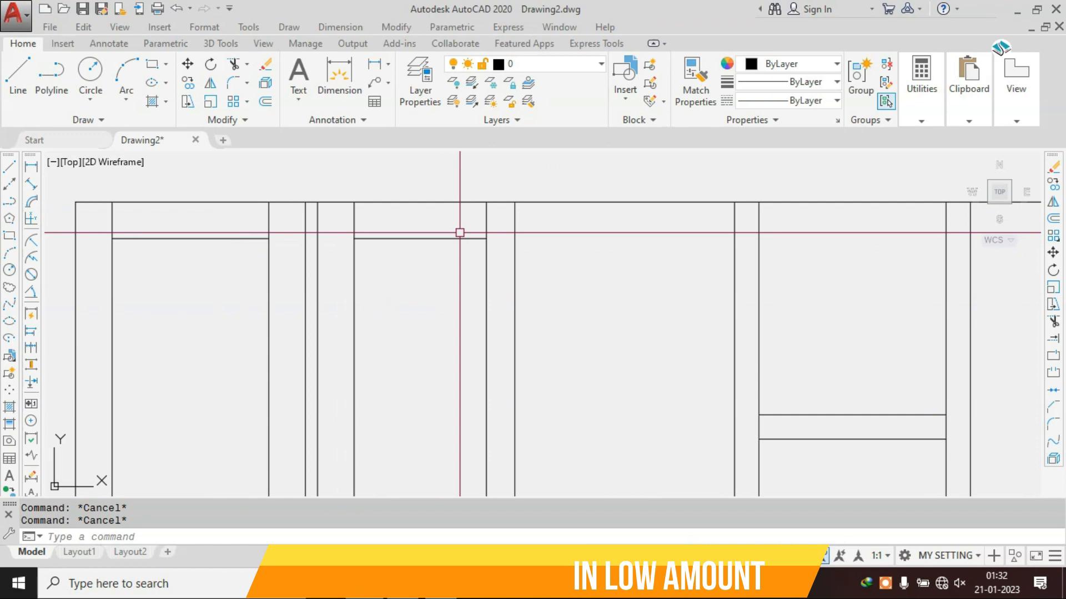
text(o)
key(Return)
text(3)
key(Return)
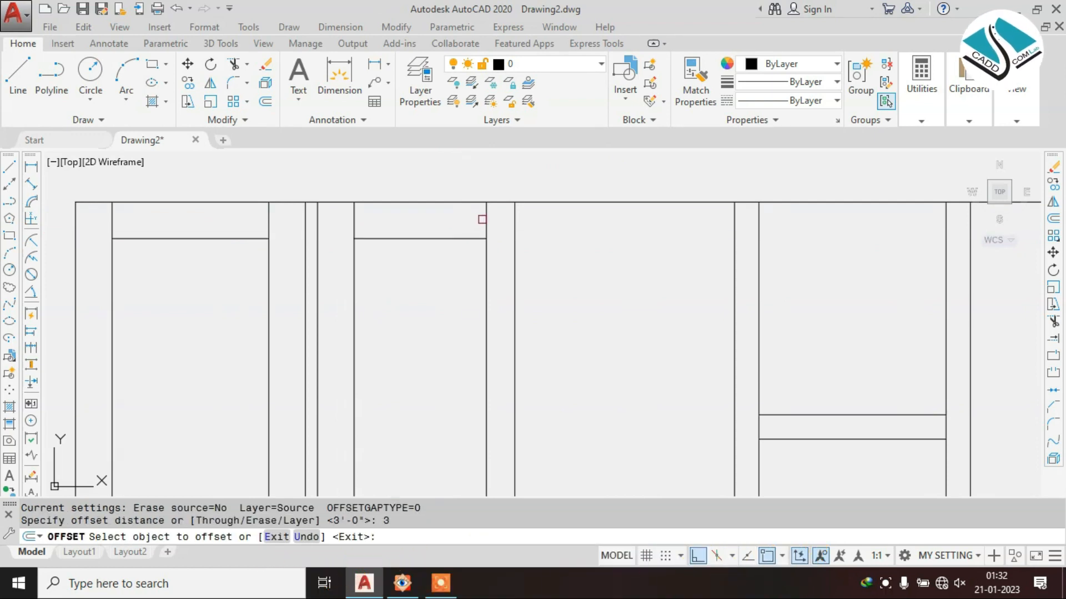
click(486, 222)
click(518, 224)
key(Escape)
text(e)
key(Return)
- Trim the horizontal frame lines at top and bottom between the second door's edge and the next divider
text(tr)
key(Return)
key(Return)
click(596, 188)
click(576, 248)
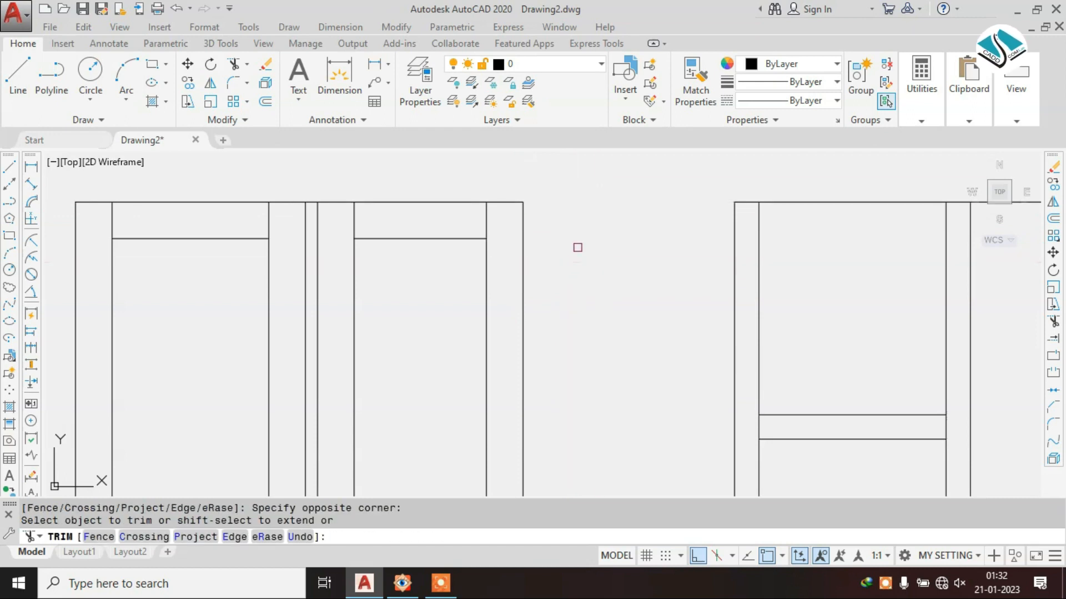
scroll(552, 212, down, 5)
scroll(559, 357, up, 5)
key(Escape)
key(Escape)
key(Escape)
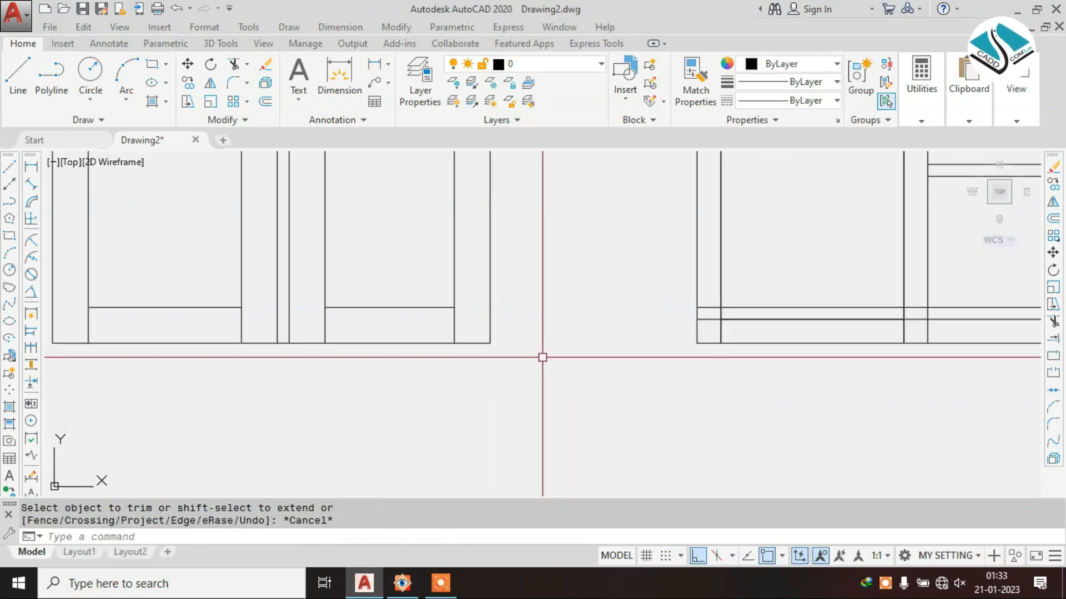
- Examine the handles and the frames of the mirrored and last two doors in the FastStone reference image
scroll(448, 359, down, 5)
scroll(454, 200, up, 2)
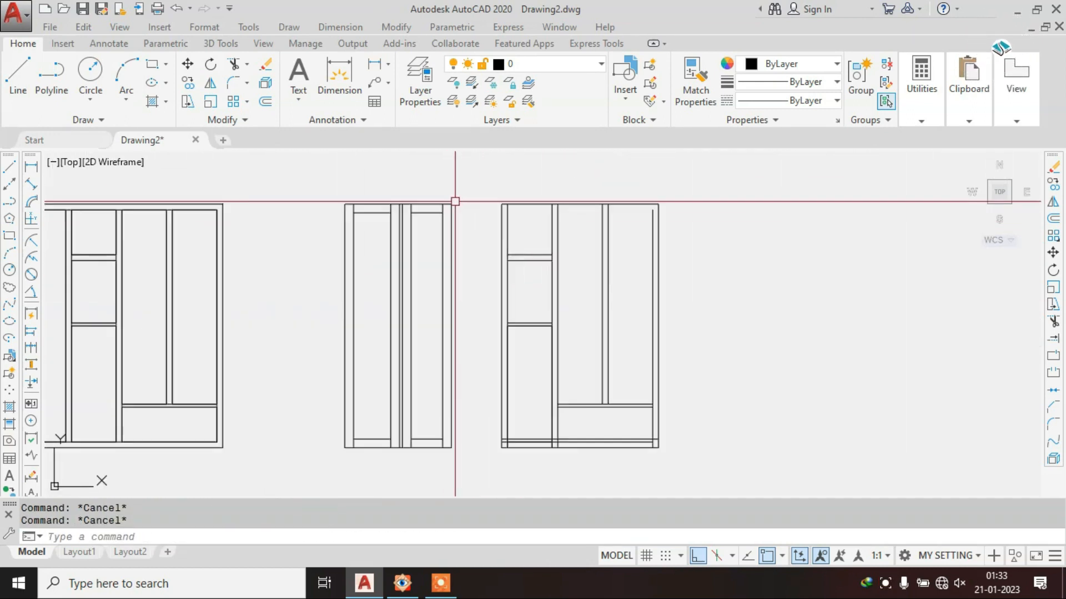
click(414, 587)
drag(608, 392, 792, 268)
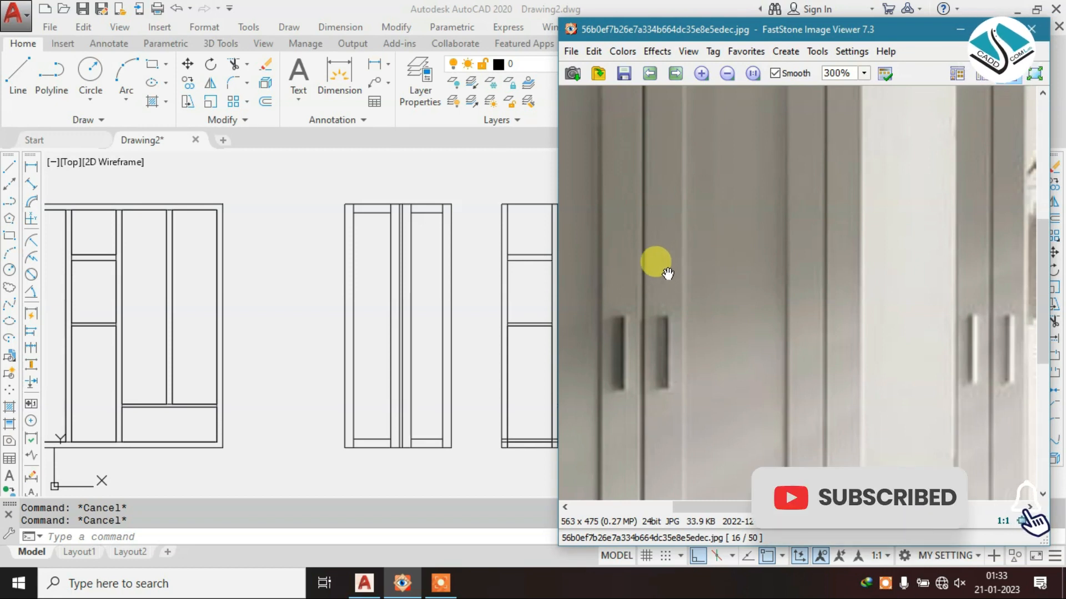
drag(787, 254, 662, 490)
scroll(735, 326, down, 1)
drag(778, 367, 642, 366)
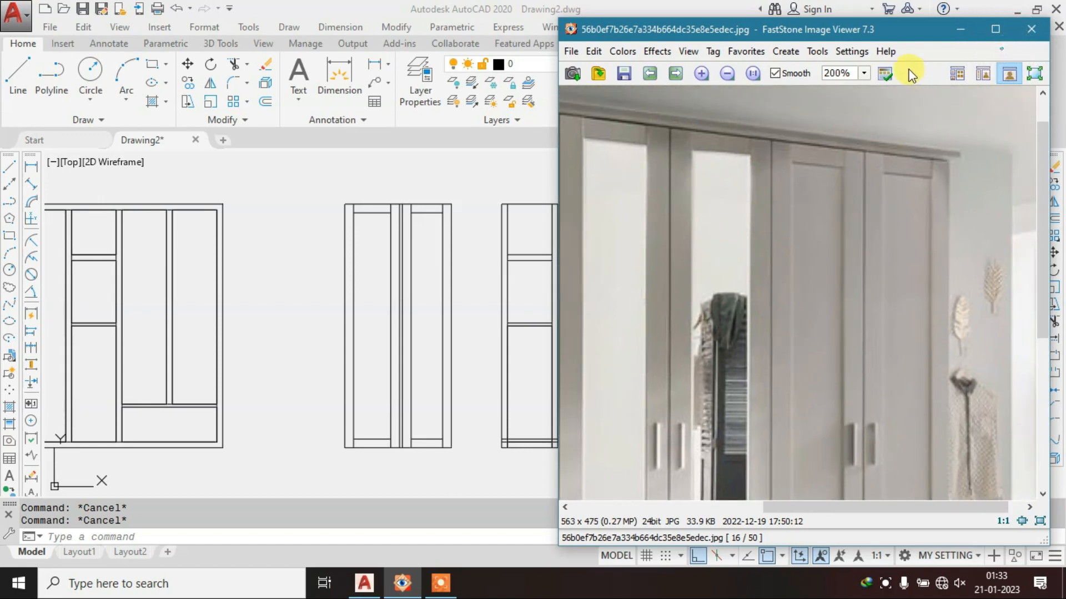
- Hide the reference image and erase the leftover copied compartment geometry beside the framed door pair
click(961, 30)
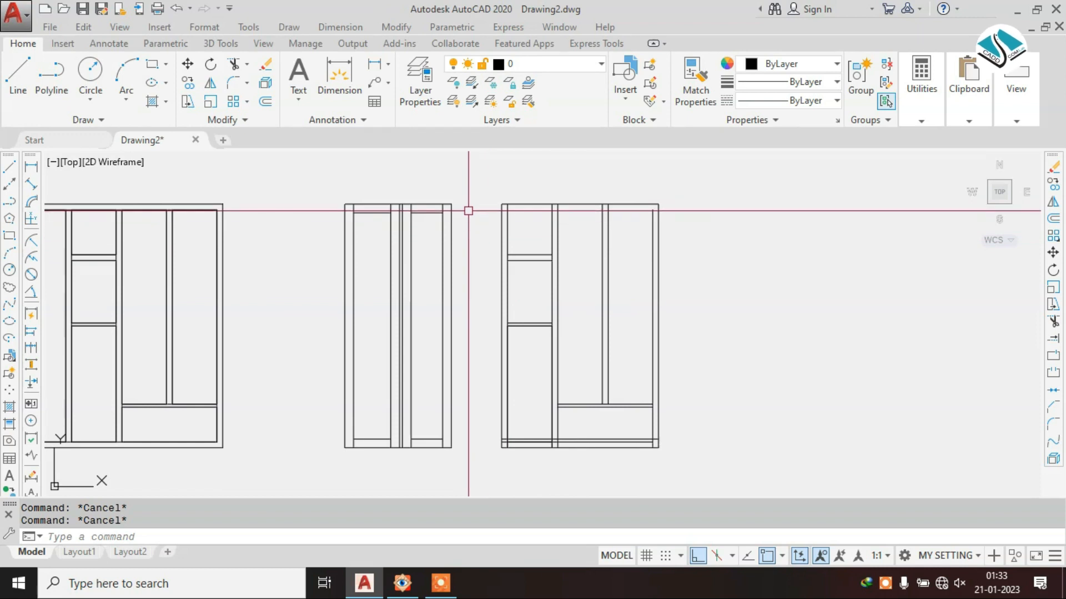
scroll(469, 209, up, 2)
scroll(676, 189, down, 4)
click(821, 174)
click(613, 378)
text(e)
key(Return)
scroll(544, 262, up, 4)
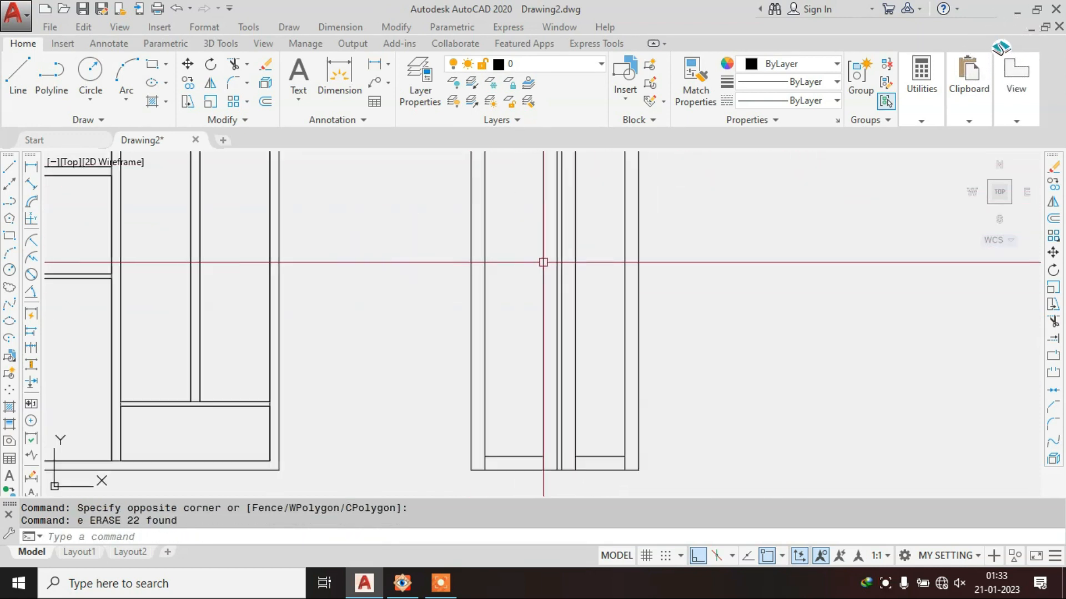
- Consult the reference handles and draw a horizontal line from the midpoint of the first door's right stile across the second door's left stile
text(l)
key(Return)
click(402, 582)
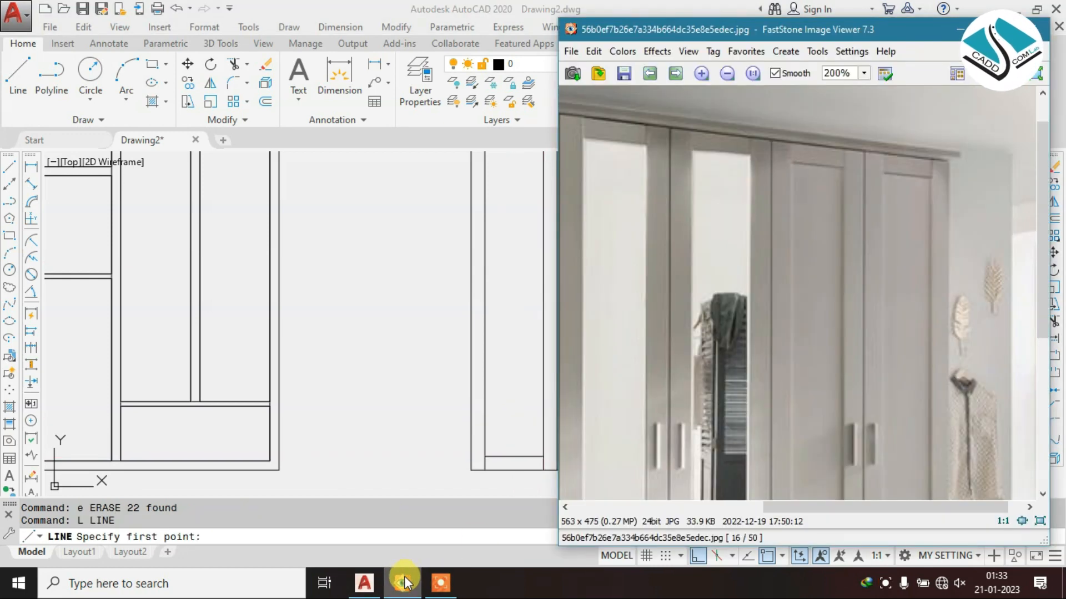
click(402, 583)
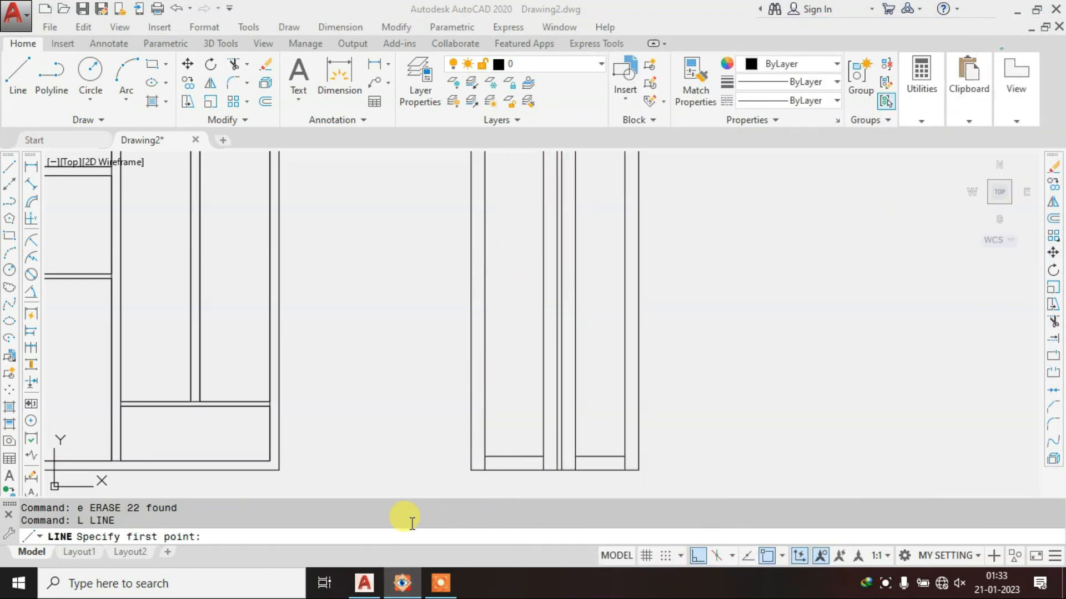
click(401, 588)
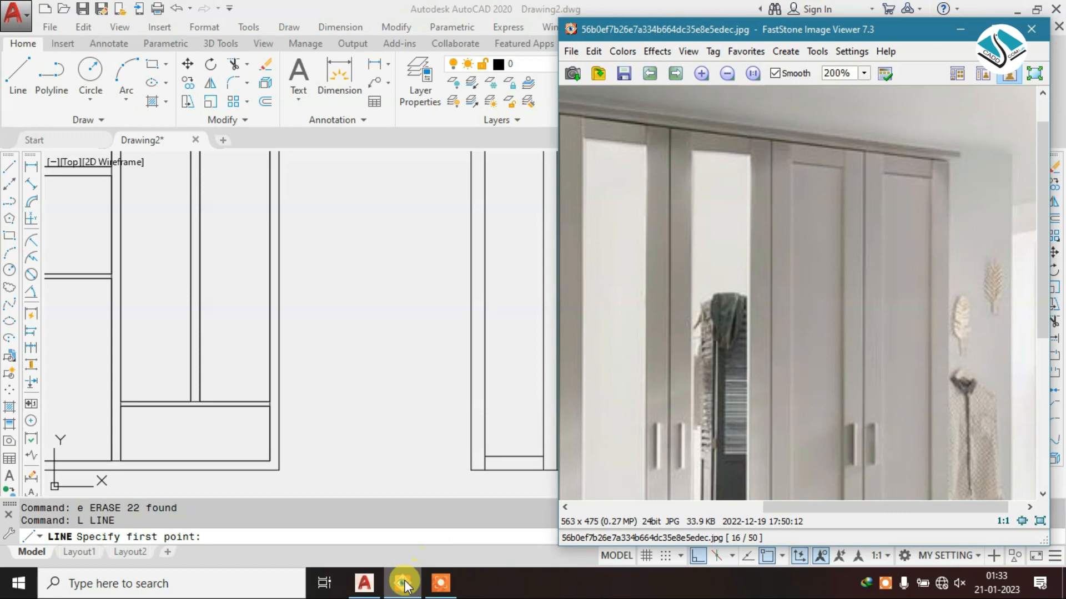
click(403, 584)
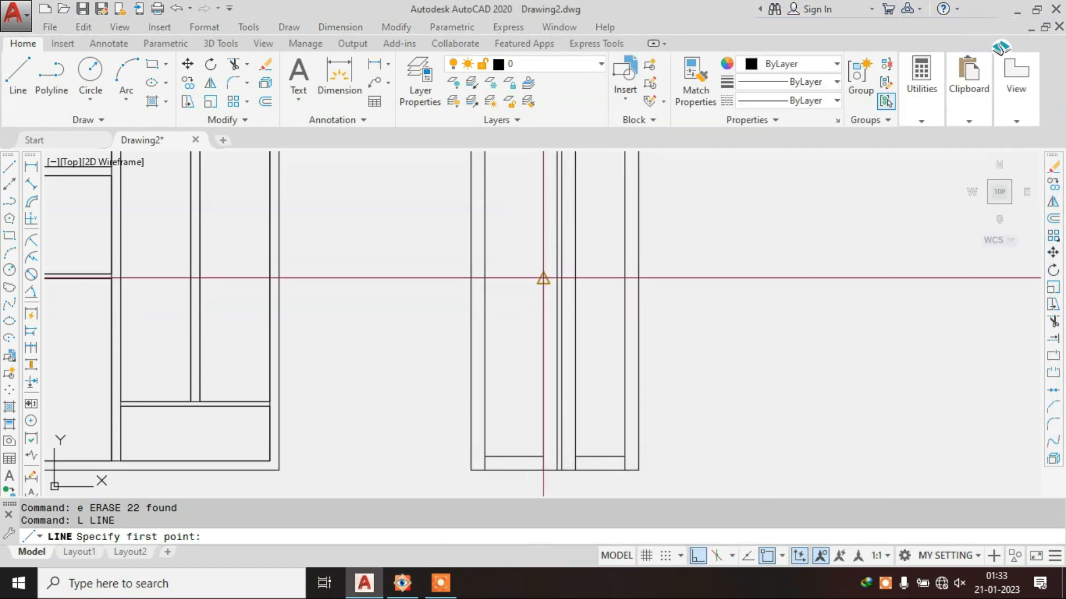
key(Escape)
scroll(558, 267, up, 4)
key(Escape)
key(Escape)
- Offset the horizontal midline 6 upward and 6 downward to mark the handle ends
text(o)
key(Return)
text(6)
key(Return)
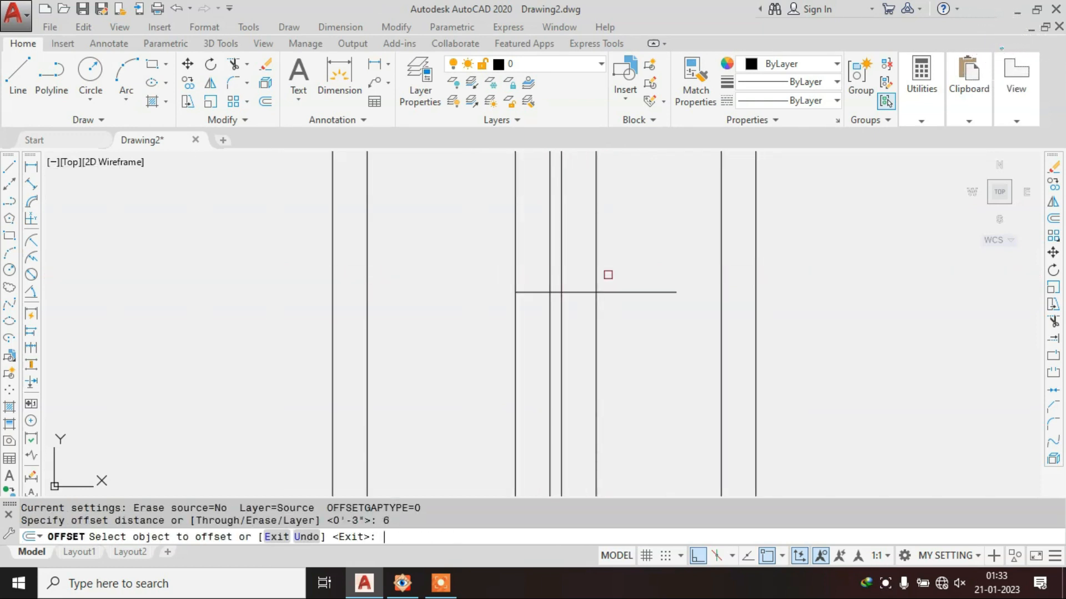
click(616, 292)
click(621, 244)
click(621, 292)
click(621, 343)
key(Escape)
- Trim the three horizontal handle lines in the gap between the doors and beyond the second door's stile
text(l)
key(Return)
key(Escape)
text(tr)
key(Return)
key(Return)
scroll(553, 246, up, 2)
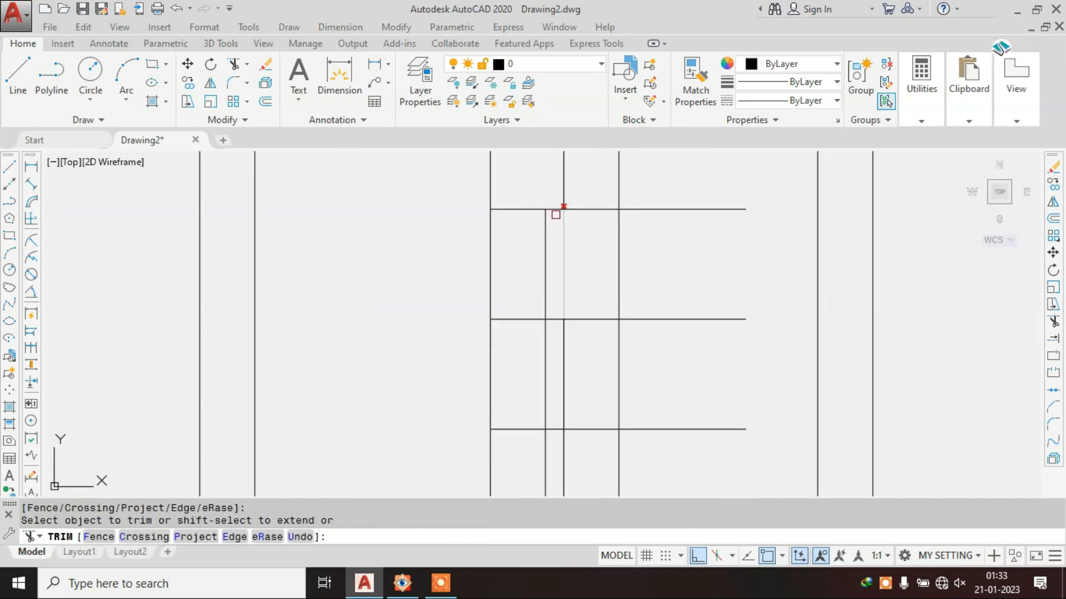
click(554, 196)
click(711, 182)
click(670, 477)
key(Escape)
- Draw a vertical centre line between the upper and lower handle lines on each door's meeting stile
text(l)
key(Return)
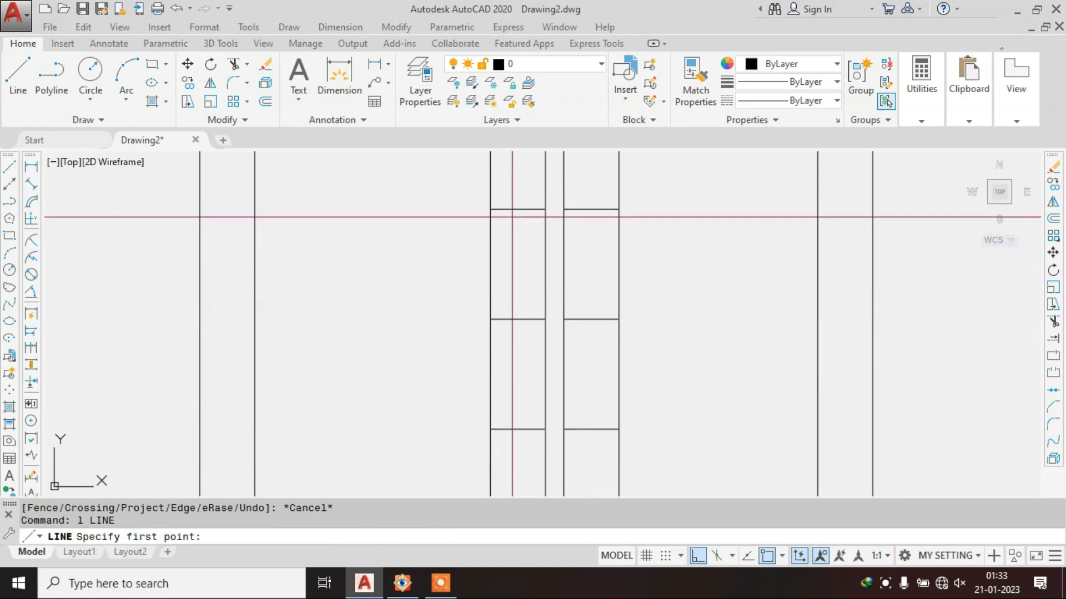
click(518, 210)
click(518, 429)
key(Escape)
key(Return)
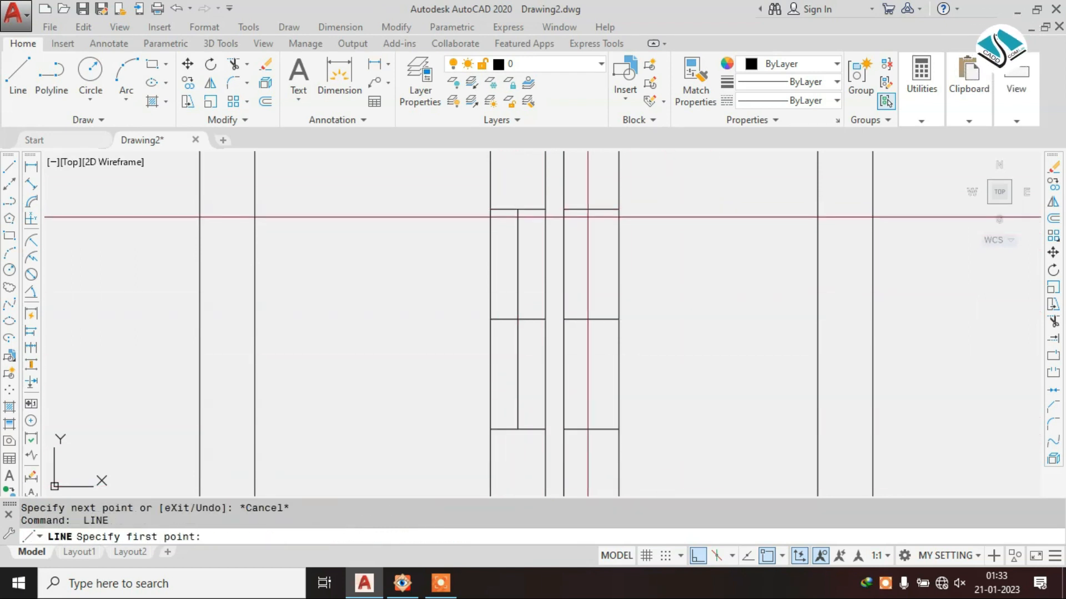
click(591, 209)
click(591, 429)
- Offset both vertical handle centre lines 0.5 to each side to form the handle edges
text(o)
key(Return)
text(0.5)
key(Return)
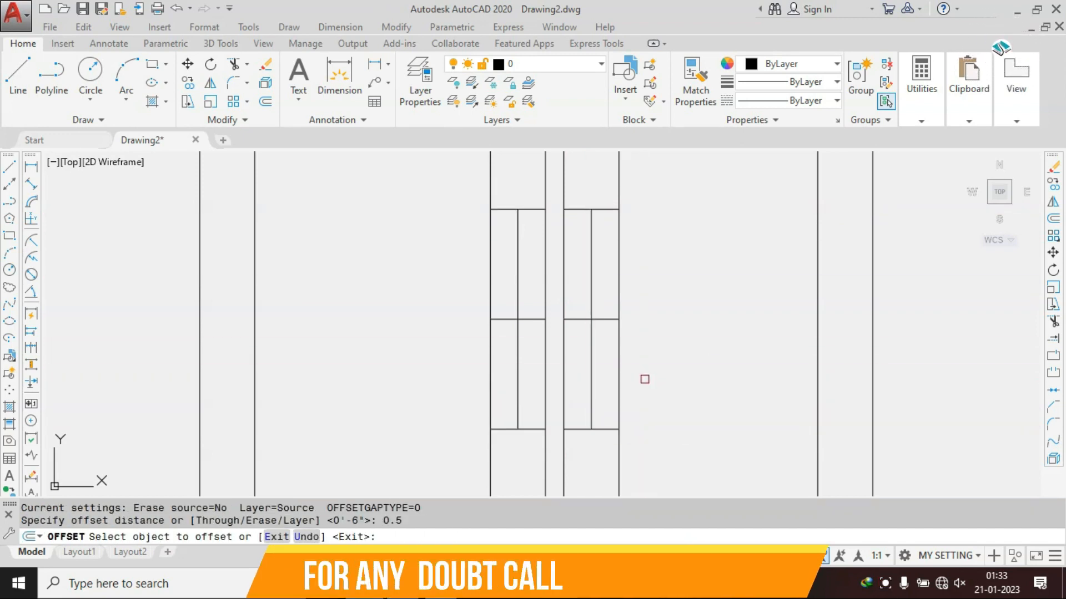
click(507, 253)
scroll(523, 264, up, 2)
click(514, 268)
click(527, 269)
click(631, 271)
click(618, 278)
click(631, 285)
click(644, 288)
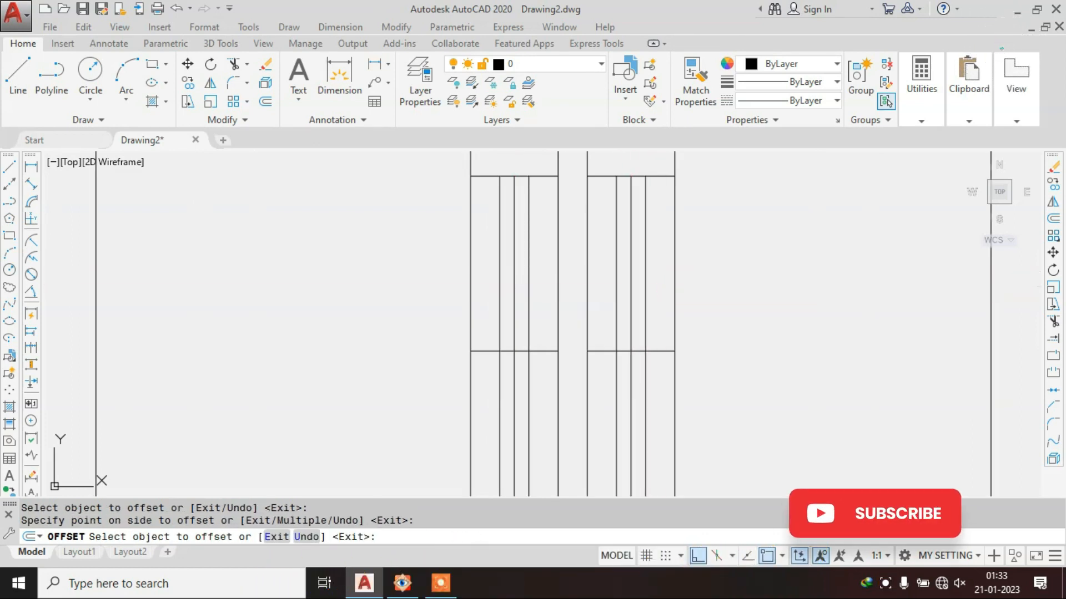
- Erase the vertical centre line and the horizontal midline of the second door's handle
key(Escape)
click(632, 321)
key(Delete)
click(655, 350)
key(Delete)
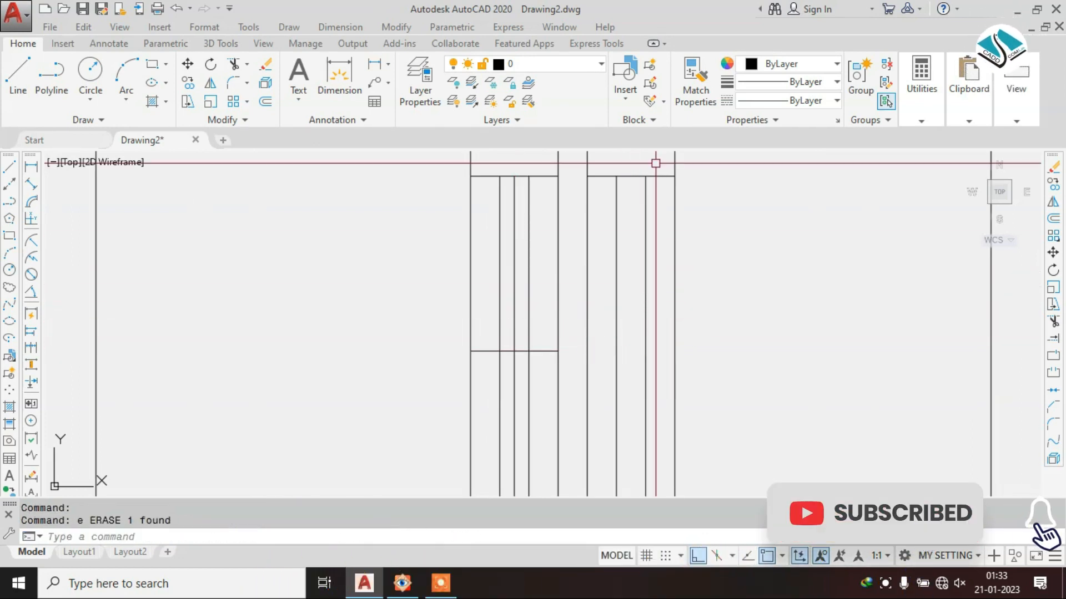
- Trim the second door's upper and lower handle lines back to the handle edges
text(tr)
key(Return)
key(Return)
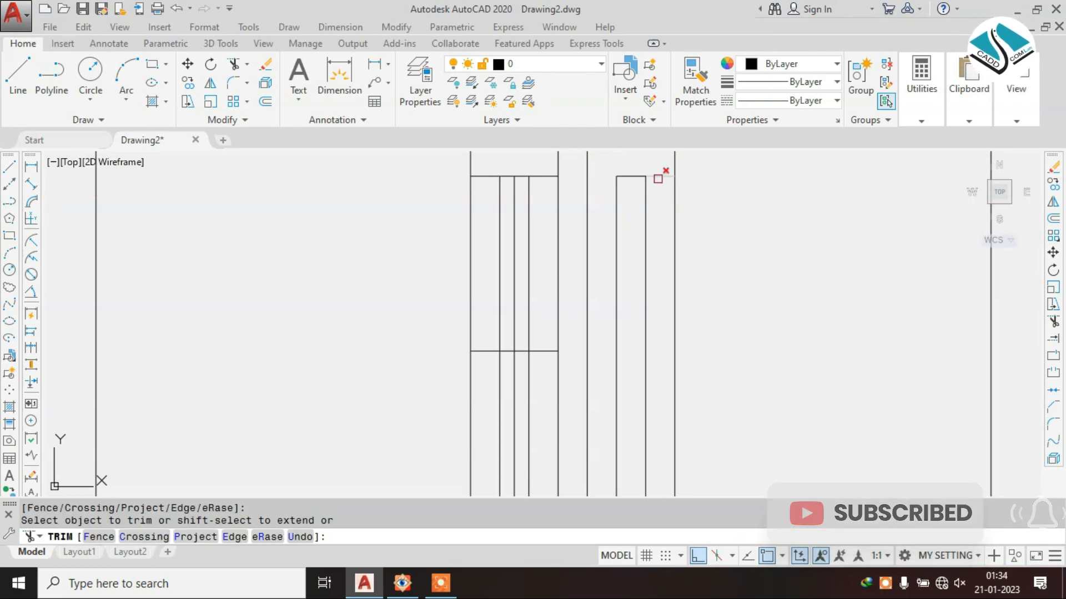
scroll(633, 179, down, 2)
scroll(623, 307, up, 1)
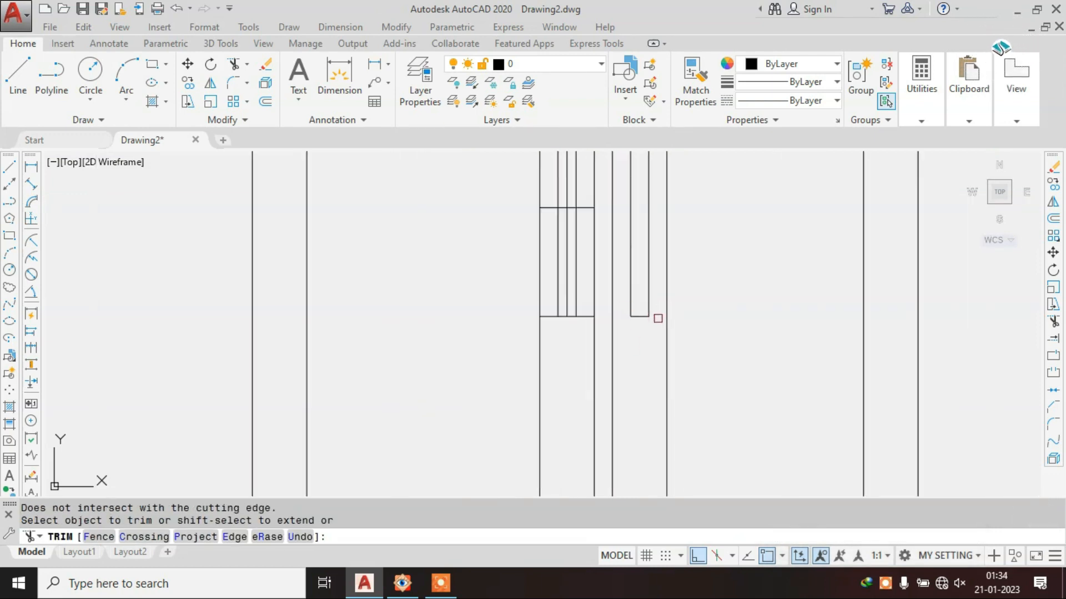
- Trim the first door's handle end lines back to the handle edges
scroll(617, 296, down, 4)
scroll(599, 203, up, 6)
click(573, 259)
click(572, 262)
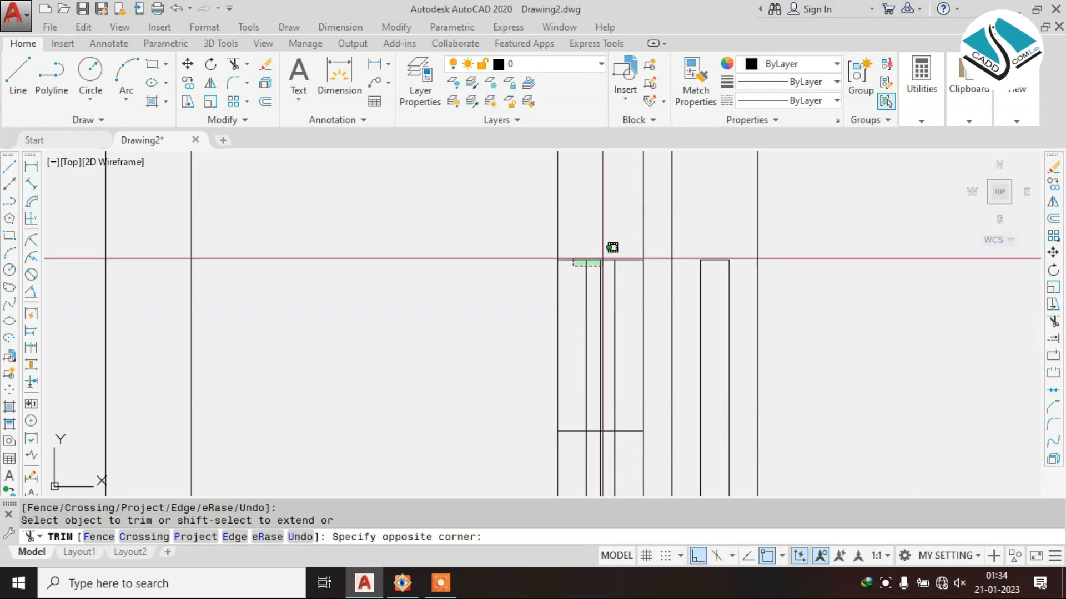
click(623, 260)
click(629, 261)
scroll(582, 316, down, 2)
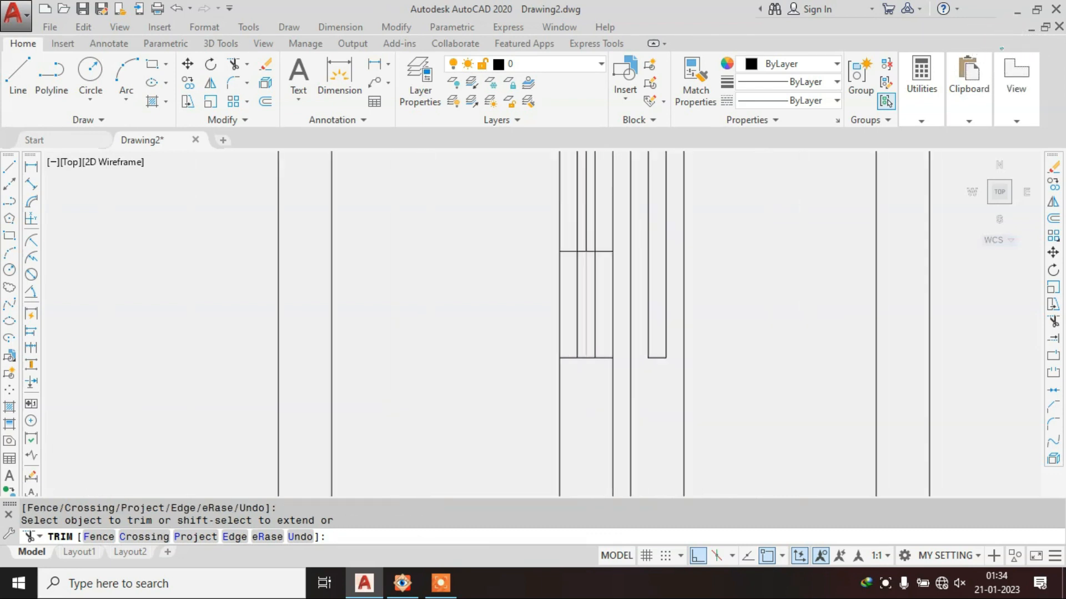
- Erase the leftover construction lines of the first door's handle
scroll(585, 364, up, 2)
key(Escape)
click(606, 195)
text(e)
key(Return)
scroll(625, 290, down, 4)
scroll(641, 287, up, 2)
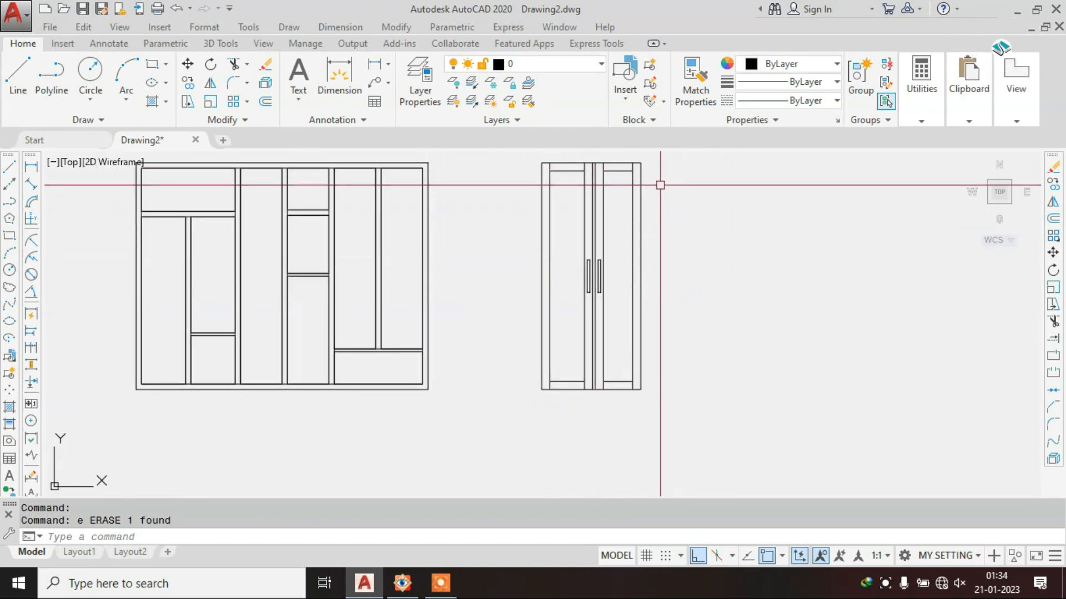
- Place a linear dimension from the elevation's upper left outer corner to the far side of the first full-height divider
scroll(645, 186, down, 2)
scroll(360, 162, up, 2)
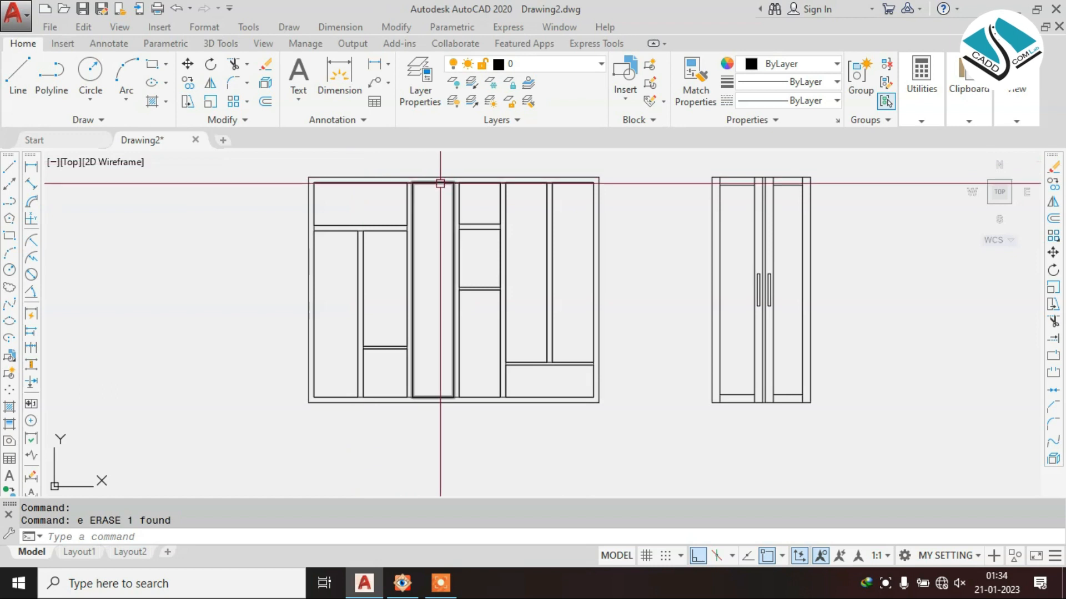
click(340, 27)
click(361, 70)
scroll(311, 192, up, 2)
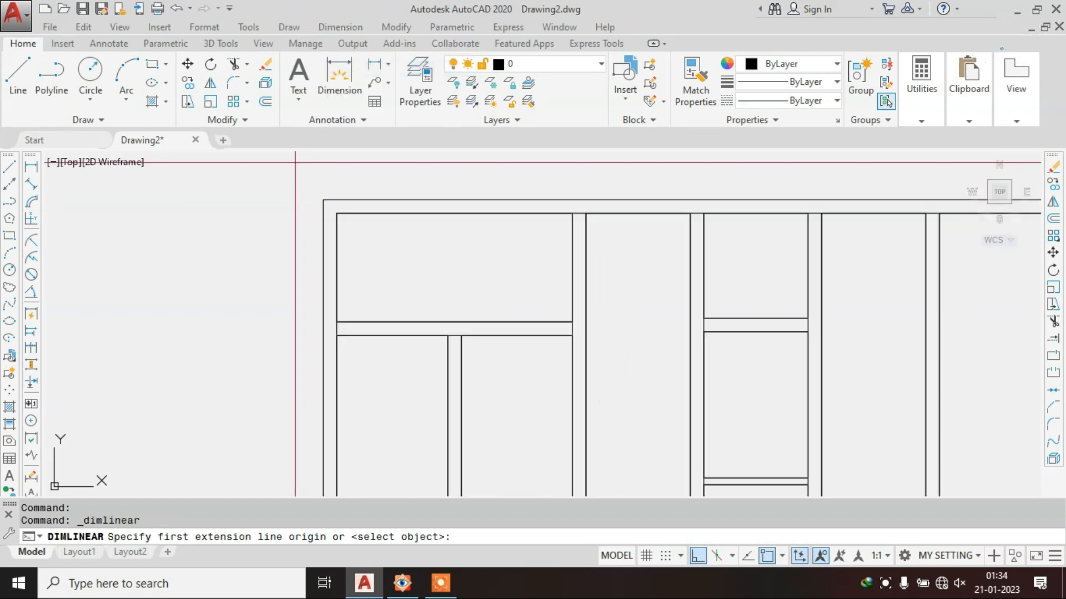
click(323, 199)
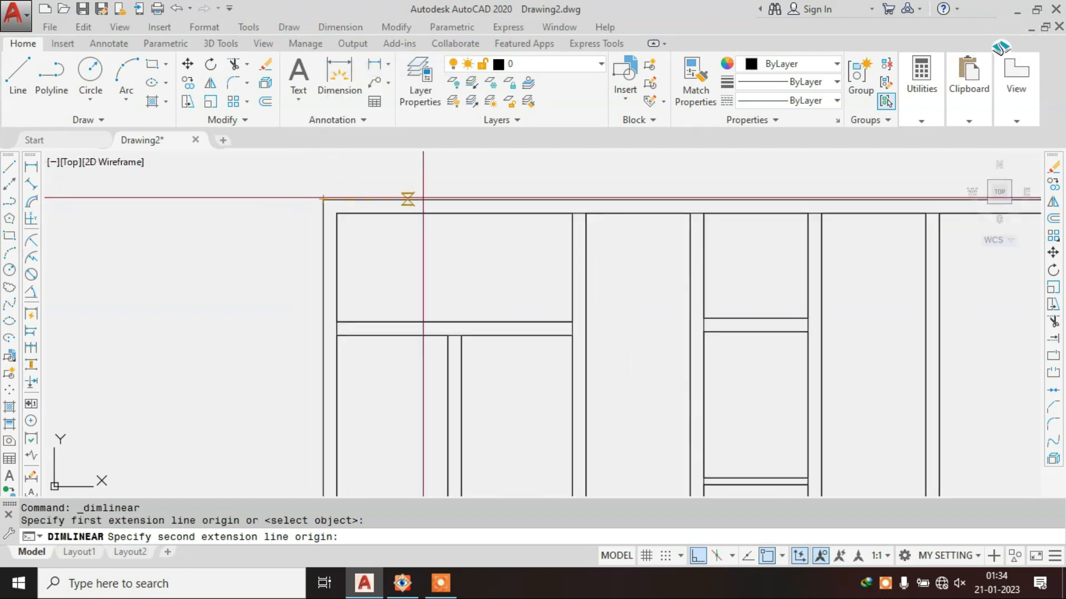
click(586, 213)
click(575, 178)
scroll(471, 174, up, 5)
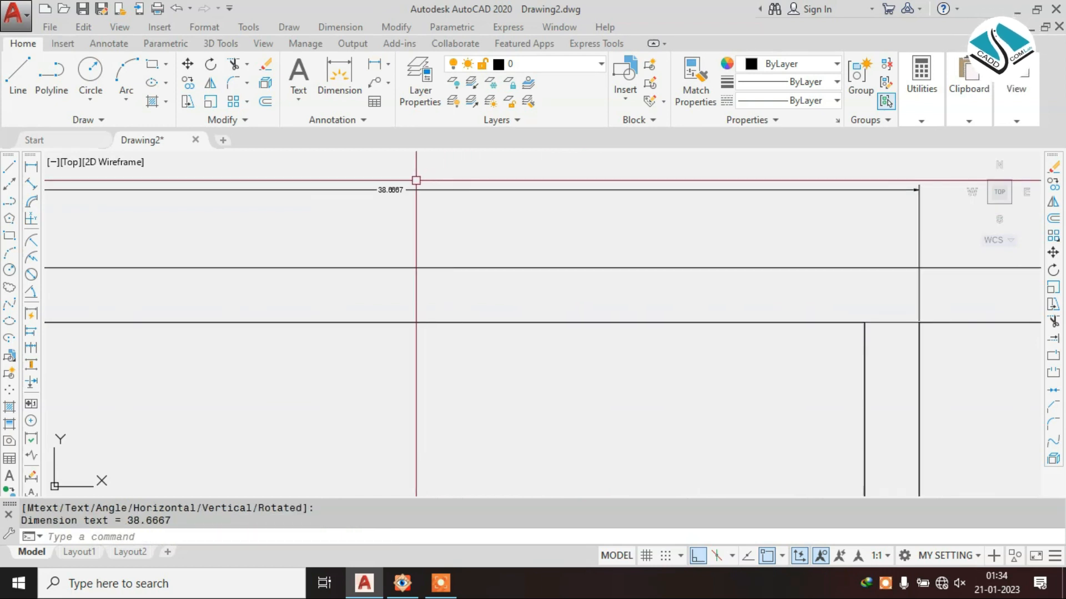
- Erase the linear dimension placed above the elevation's first compartment
click(444, 178)
scroll(376, 178, down, 3)
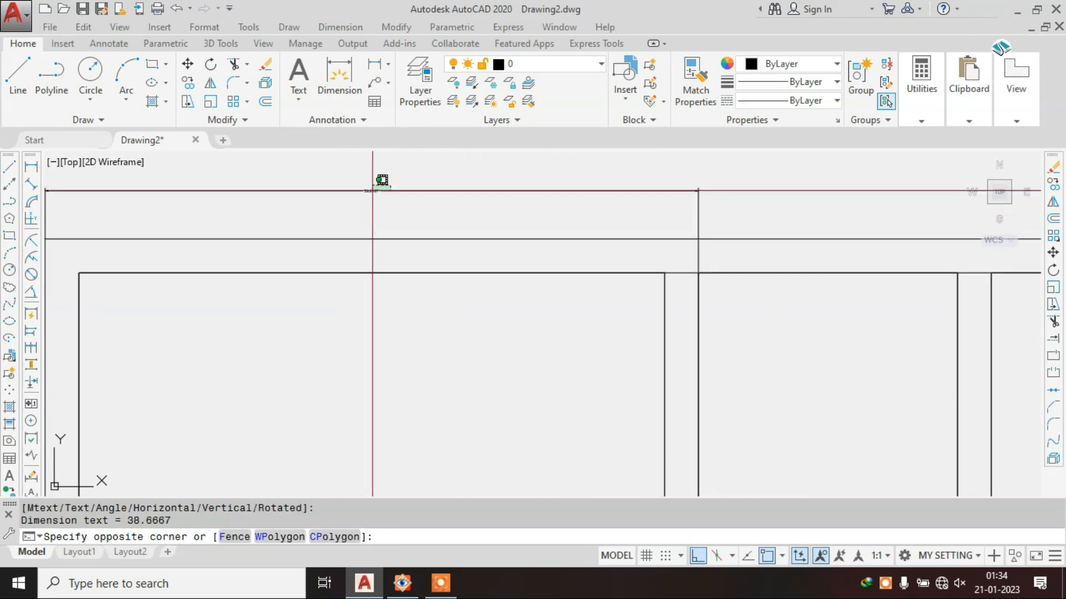
text(e)
key(Return)
key(Escape)
click(364, 190)
text(e)
key(Return)
- Modify the Standard dimension style to use the Architectural unit format and a text height of 6"
text(d)
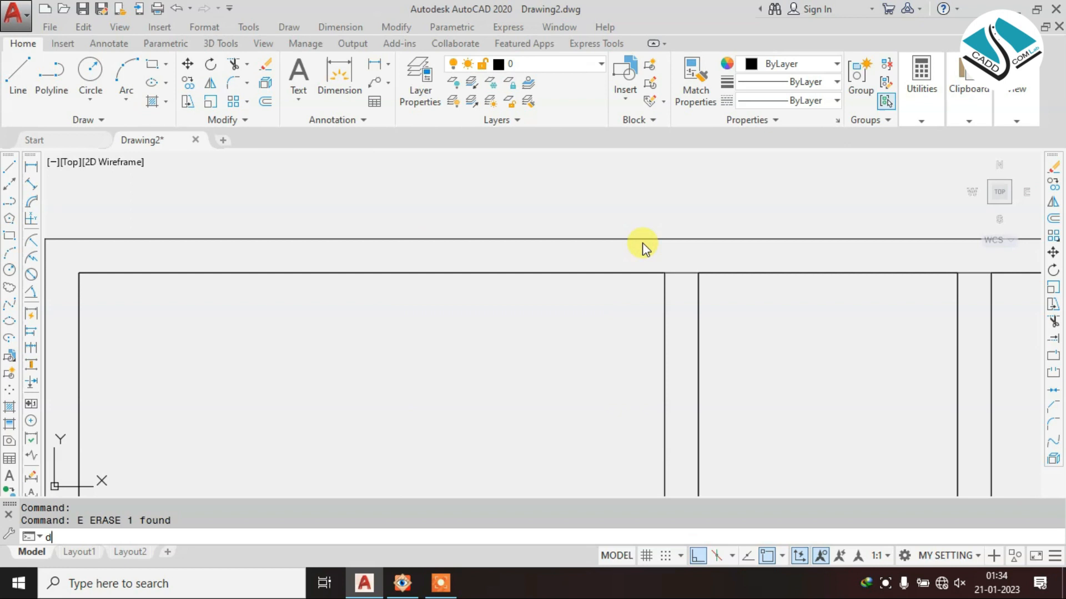
key(Return)
click(702, 234)
click(927, 241)
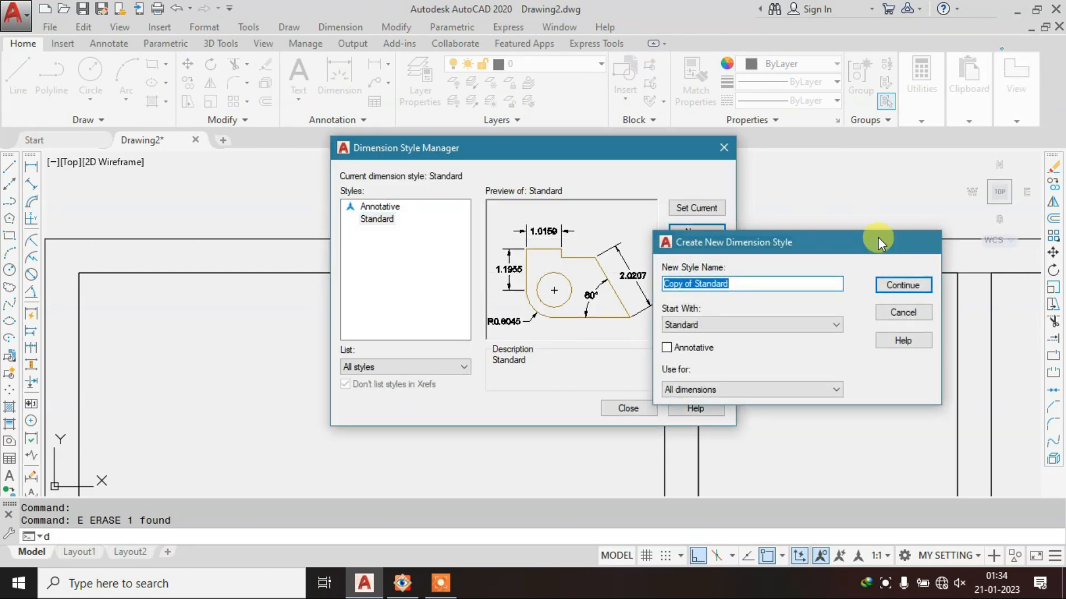
click(705, 258)
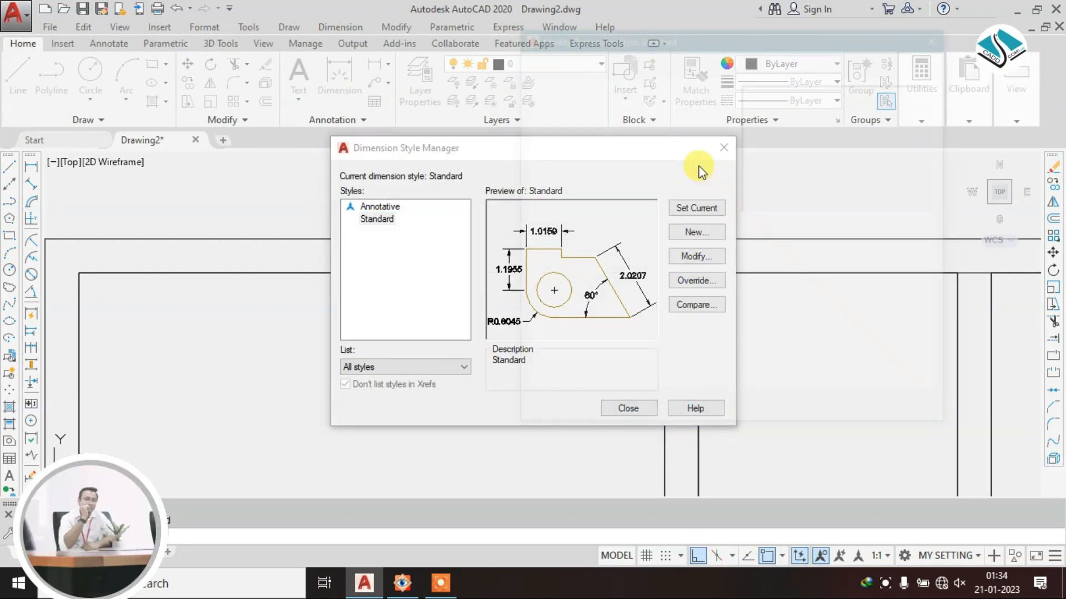
click(721, 63)
click(688, 97)
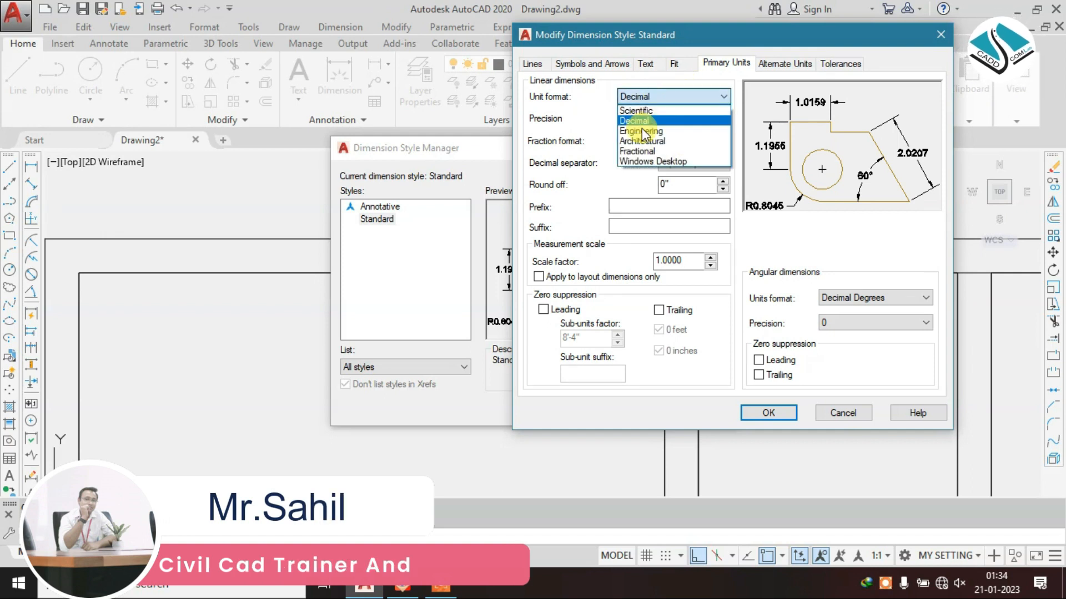
click(644, 140)
click(649, 65)
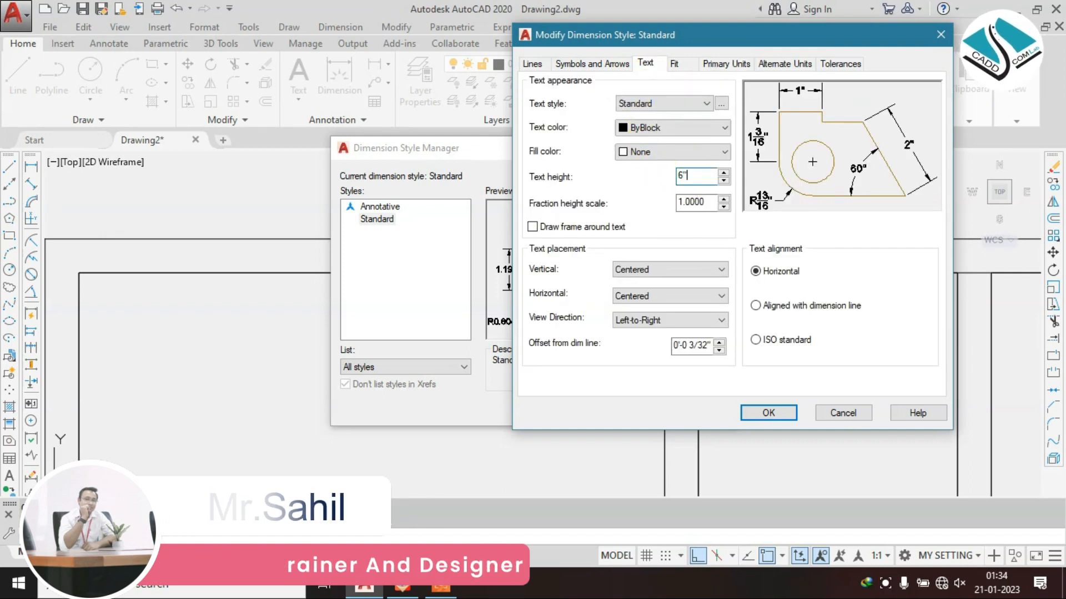
click(810, 460)
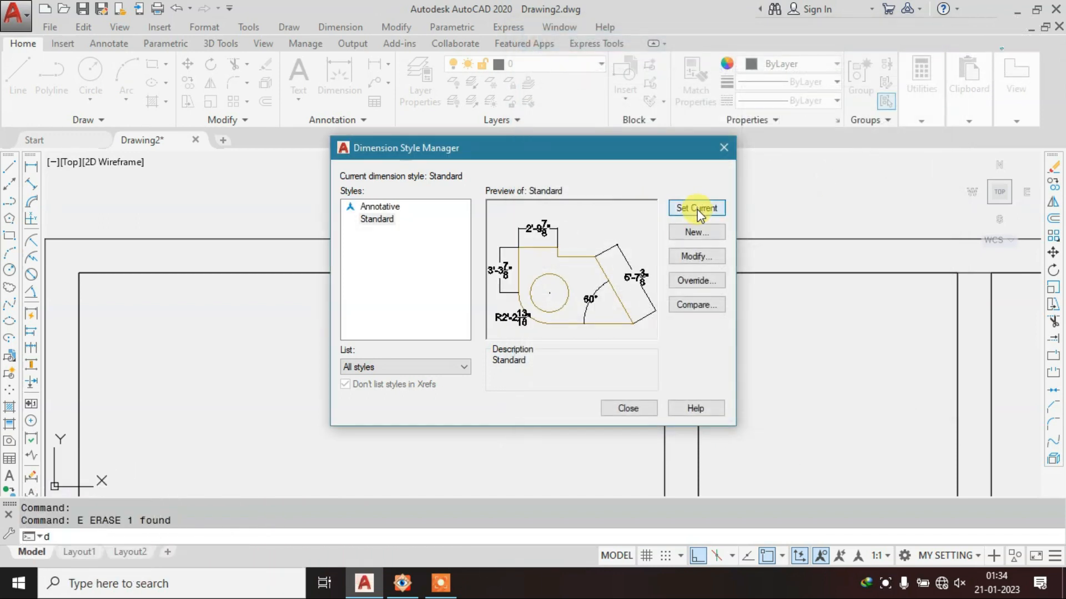
click(628, 409)
click(340, 28)
click(355, 159)
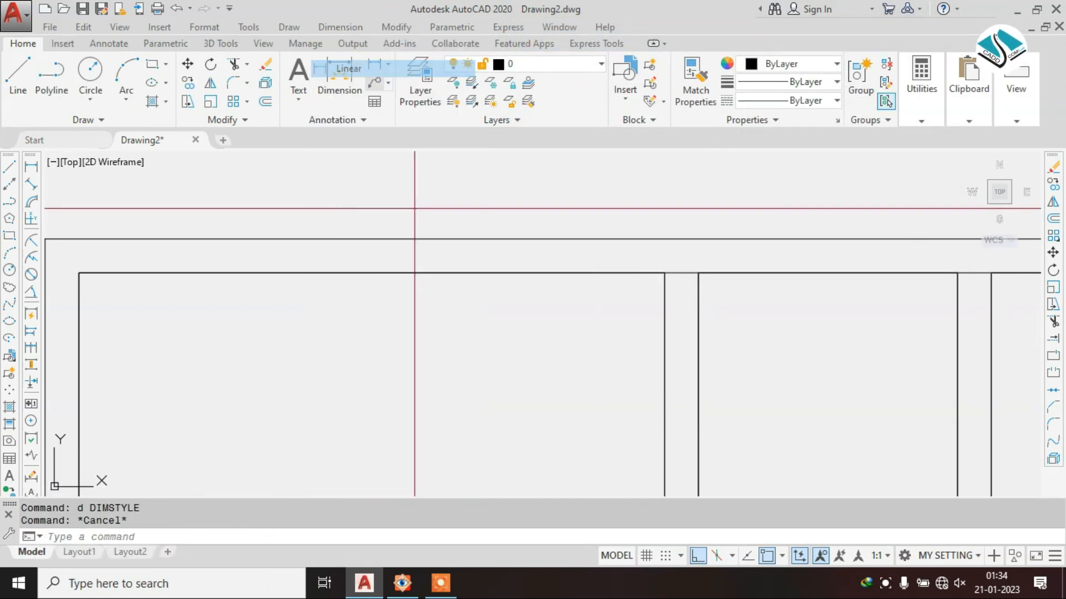
scroll(648, 299, down, 3)
scroll(661, 265, up, 2)
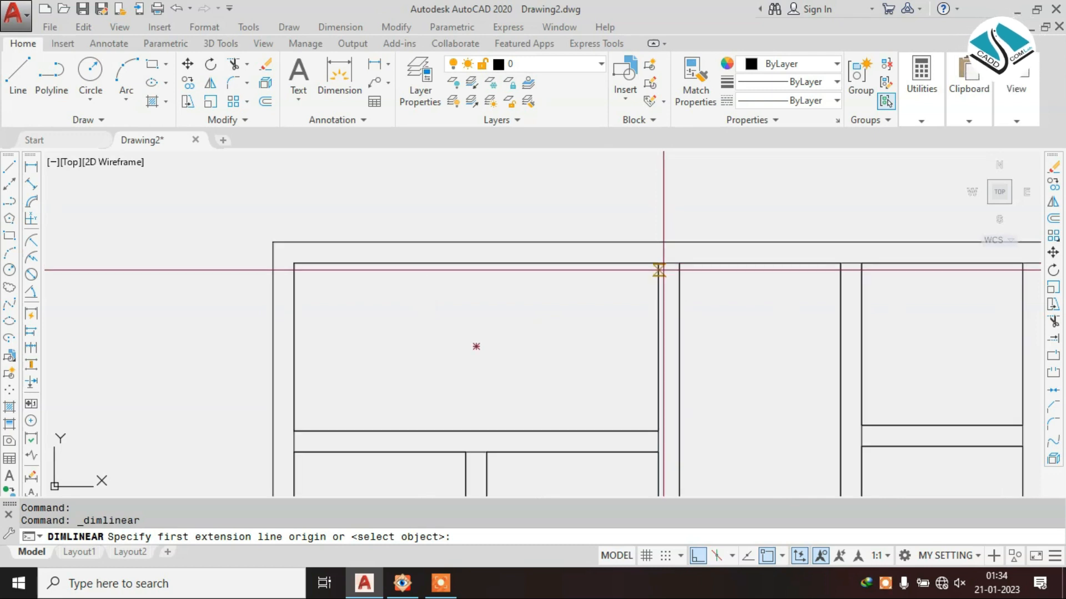
key(Escape)
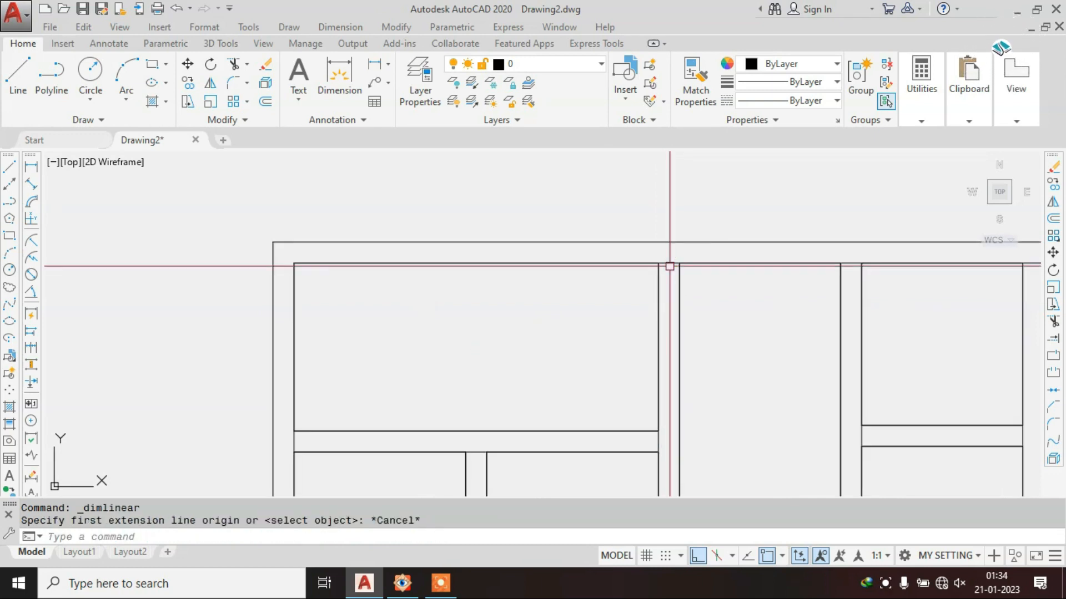
- Draw a short vertical line upward from the midpoint of the first full-height divider's top, past the outer frame
text(l)
key(Return)
scroll(662, 261, up, 2)
click(645, 271)
key(Escape)
key(Return)
click(672, 257)
click(671, 180)
key(Escape)
- Measure the distance from the short line on the first full-height divider to the elevation's upper left outer corner with a linear dimension
click(340, 27)
click(368, 63)
click(672, 256)
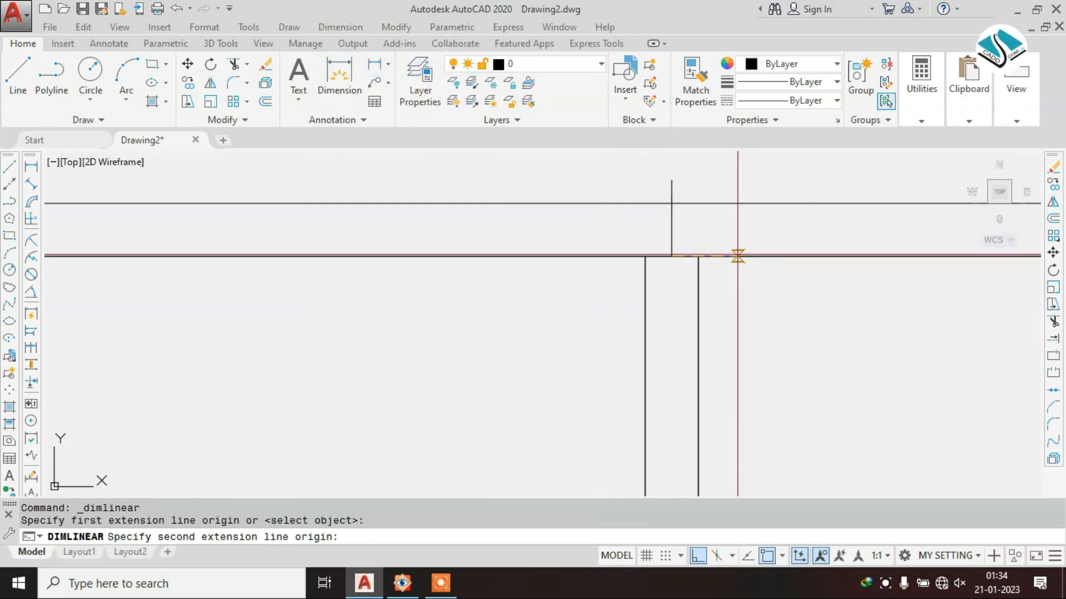
scroll(738, 255, down, 3)
scroll(333, 261, down, 2)
scroll(322, 250, up, 5)
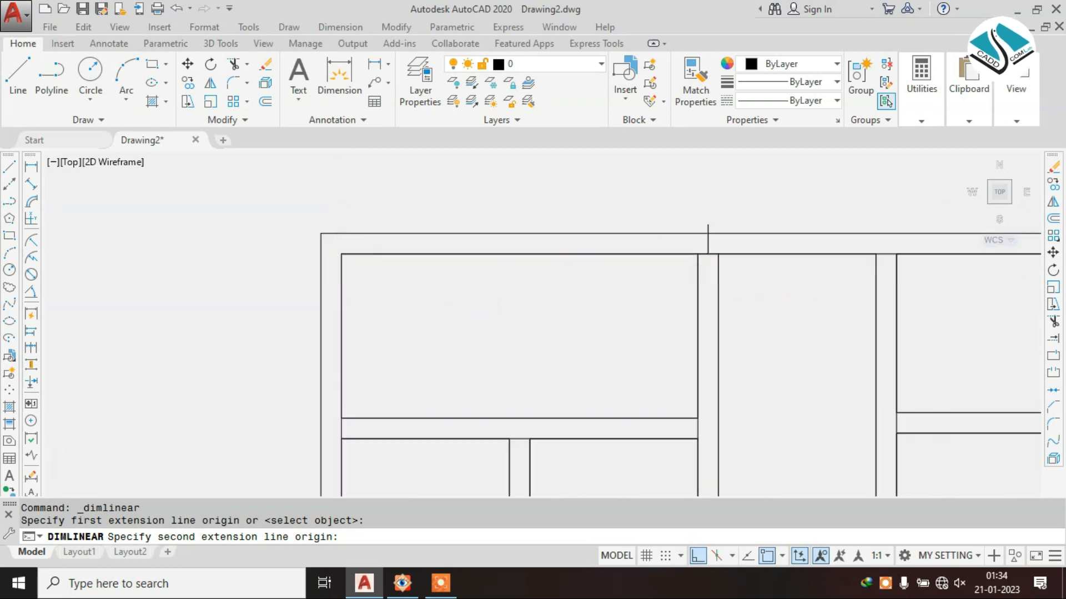
click(311, 246)
scroll(333, 245, down, 3)
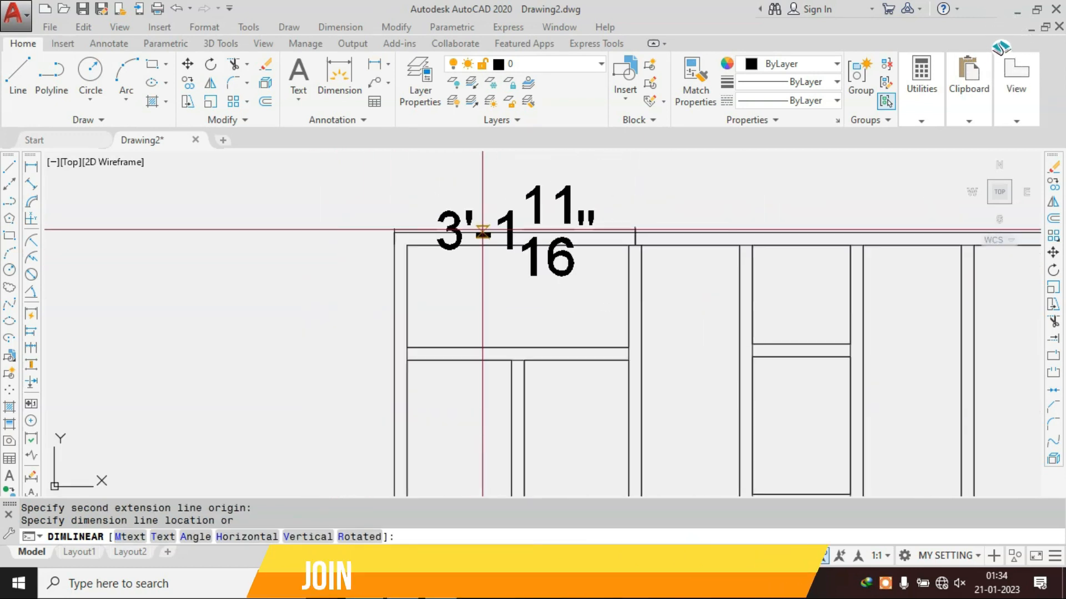
key(Escape)
scroll(451, 227, down, 3)
scroll(687, 227, up, 4)
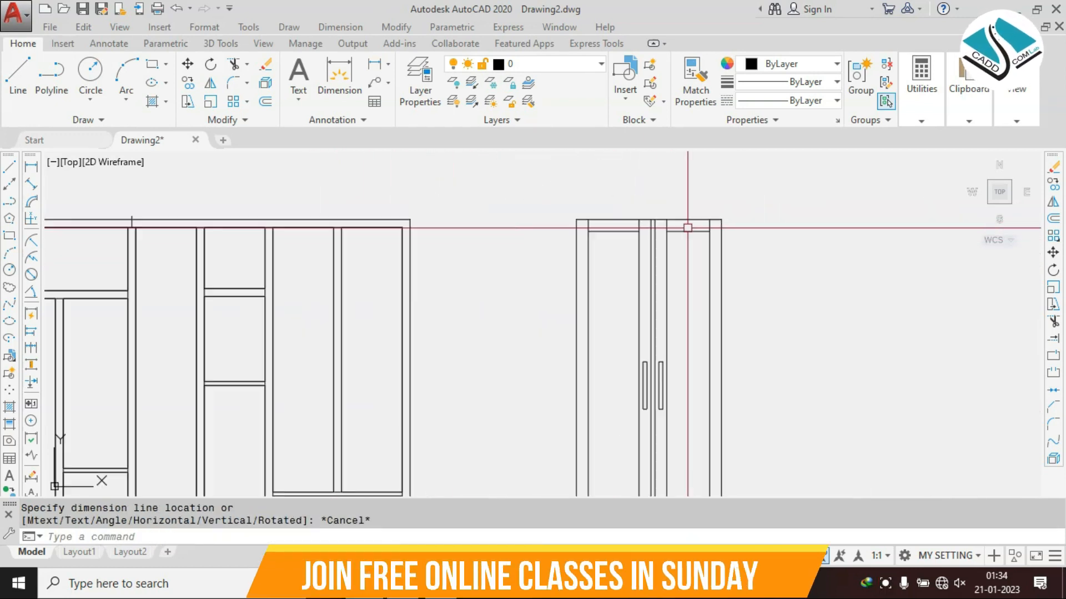
- Check the door pair's width against a 3' offset preview of its left outer edge
key(Escape)
text(o)
key(Return)
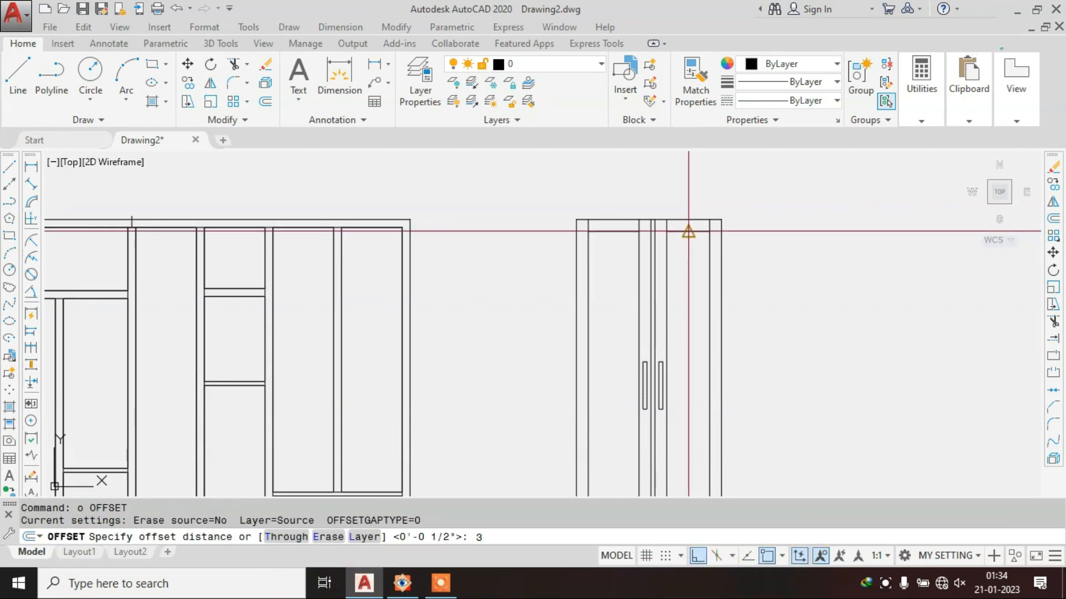
text(3')
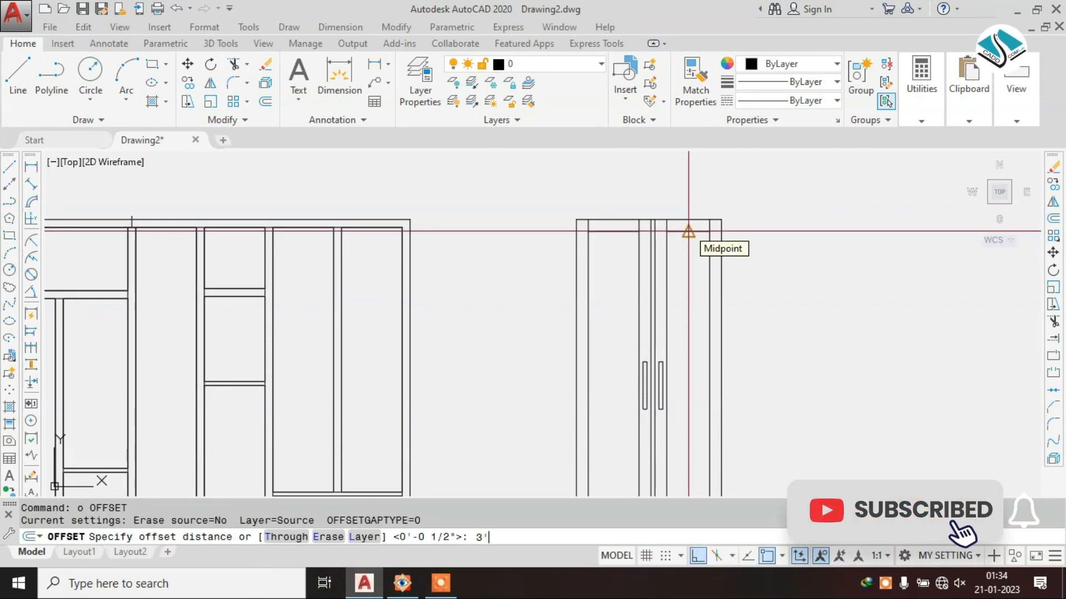
key(Return)
click(576, 294)
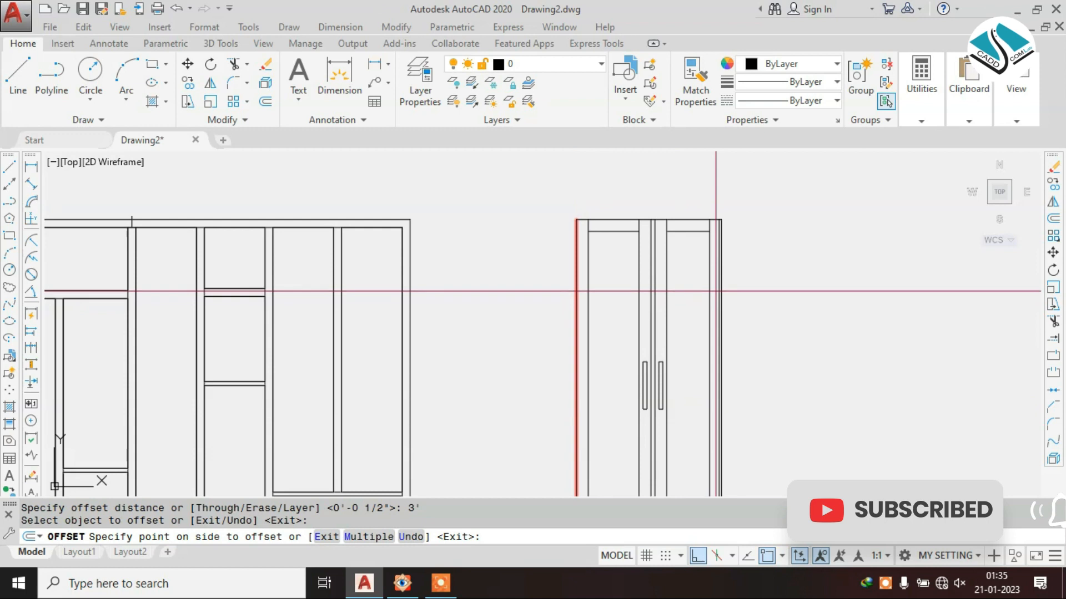
scroll(720, 215, up, 2)
scroll(720, 214, up, 2)
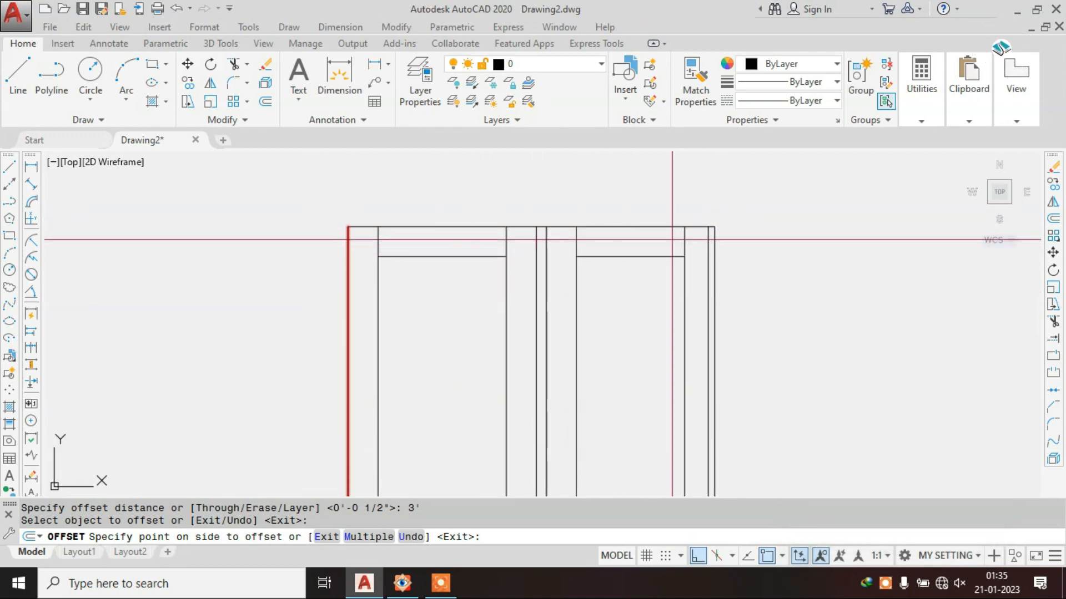
key(Escape)
scroll(682, 216, down, 3)
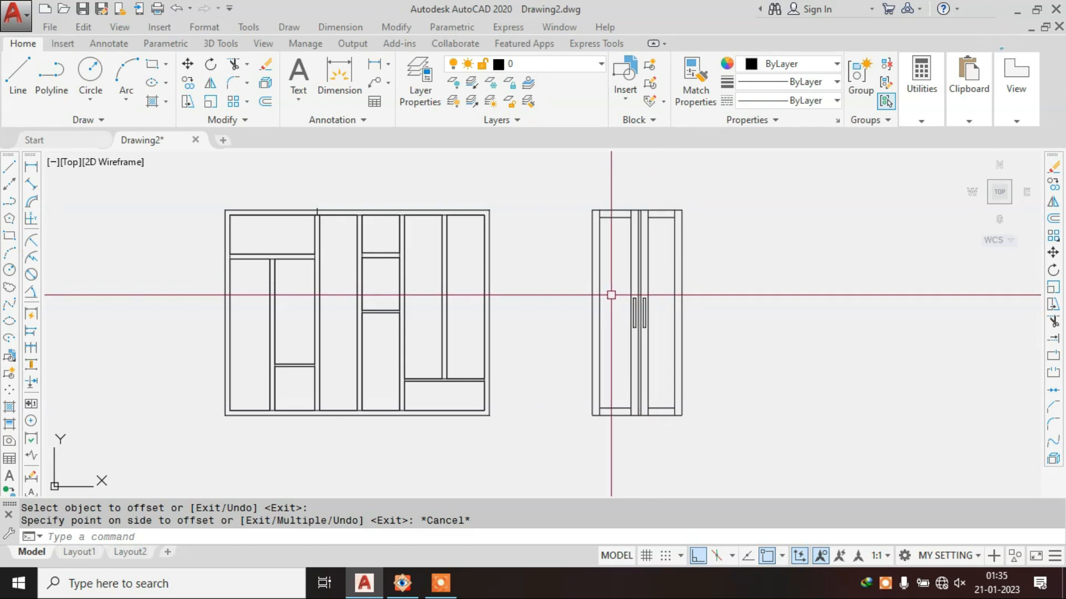
- Erase the short vertical line above the first full-height divider
scroll(317, 206, up, 4)
key(Escape)
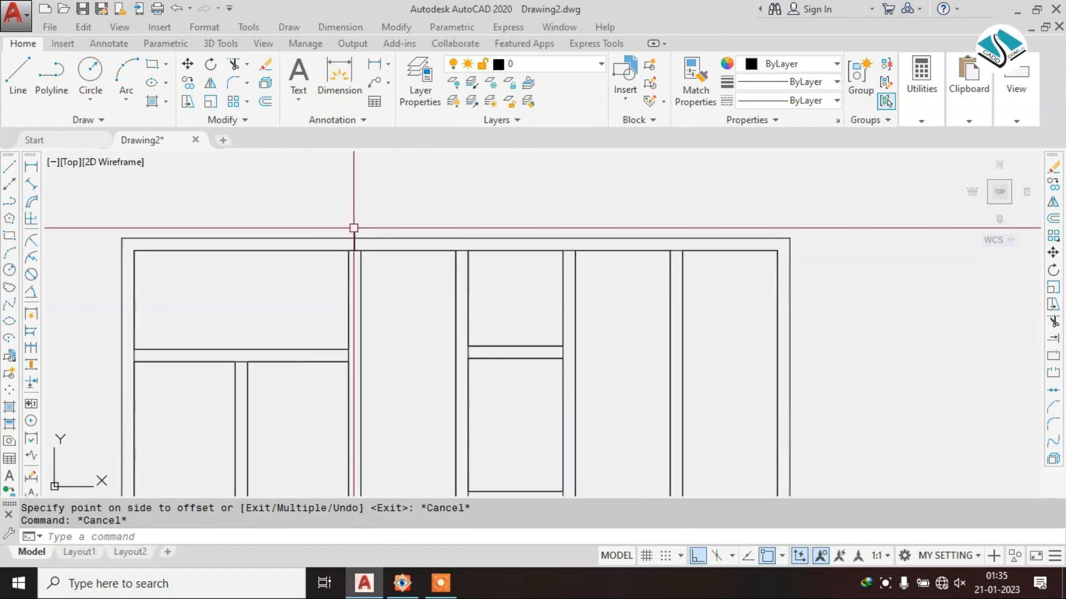
click(354, 228)
text(e)
key(Return)
scroll(495, 198, down, 4)
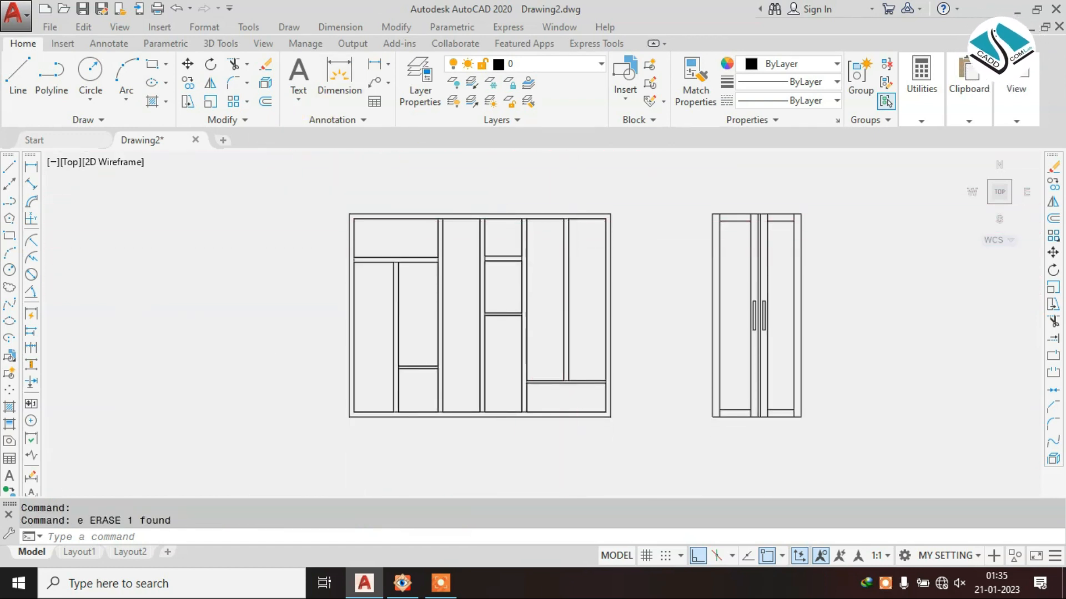
scroll(721, 257, up, 3)
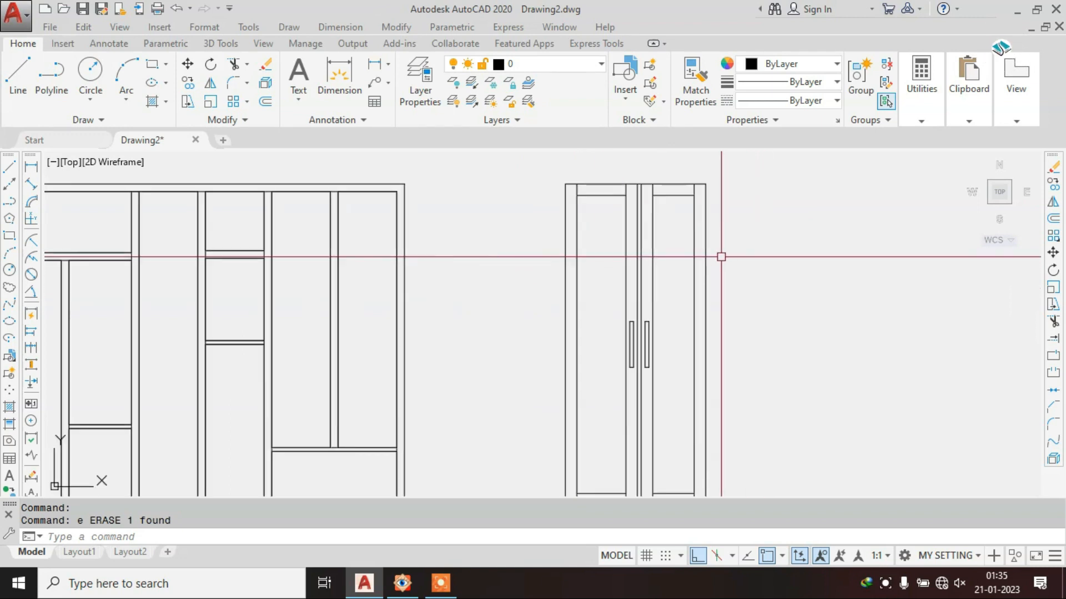
scroll(735, 236, down, 2)
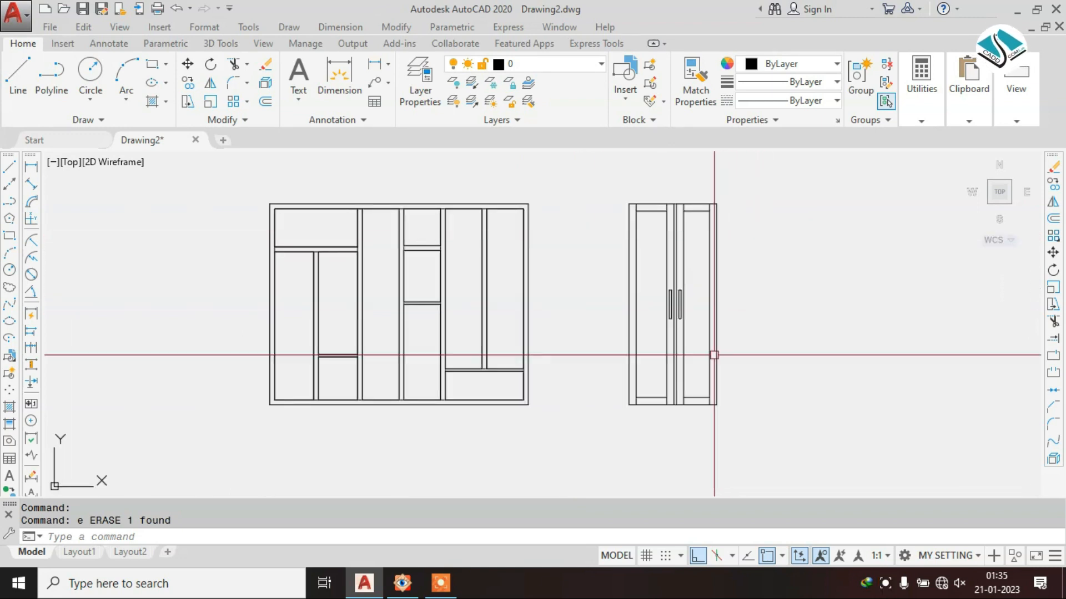
- Switch the workspace to 3D Modeling and bring up its home modeling tools
click(956, 554)
click(867, 504)
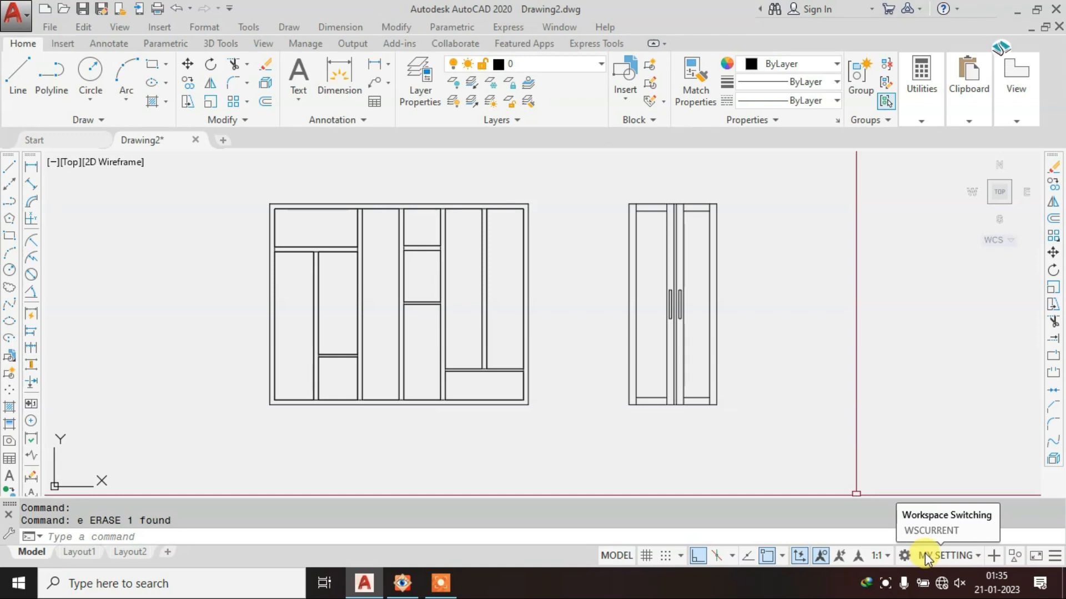
click(954, 555)
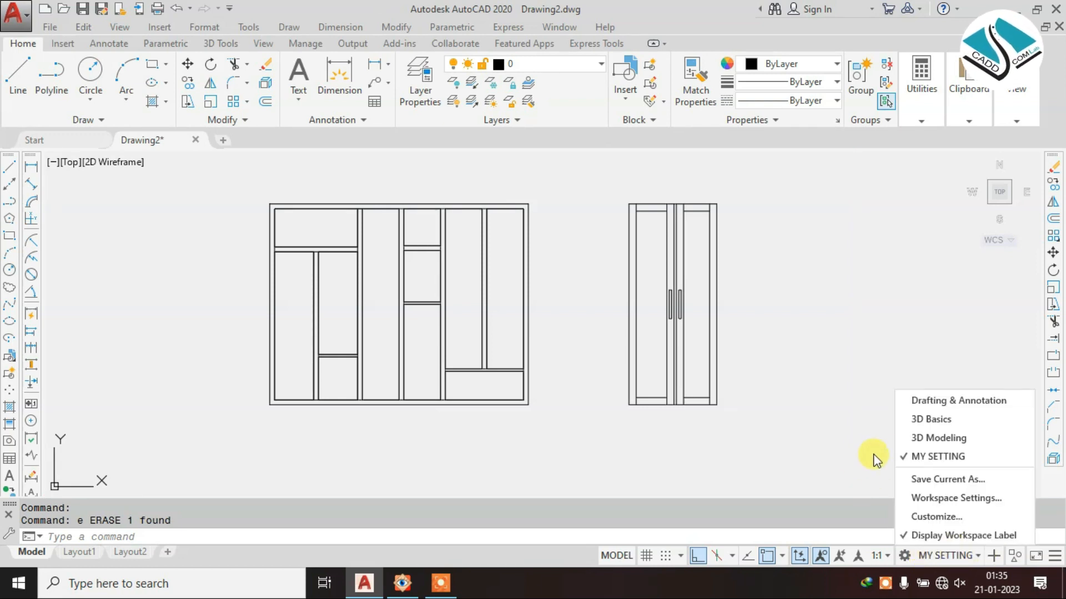
click(972, 444)
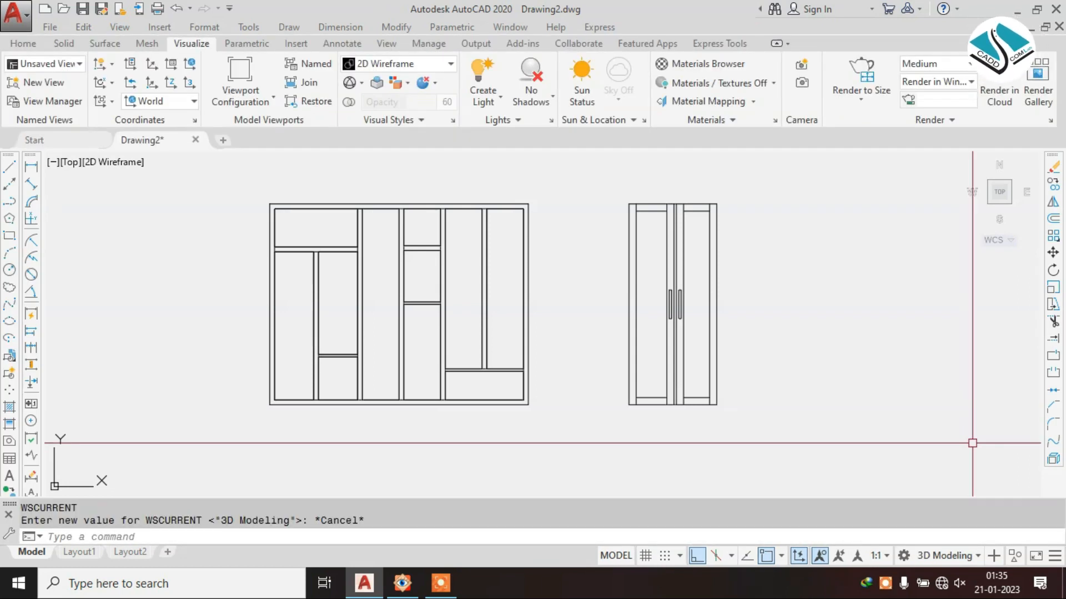
scroll(597, 239, down, 2)
key(Escape)
key(Escape)
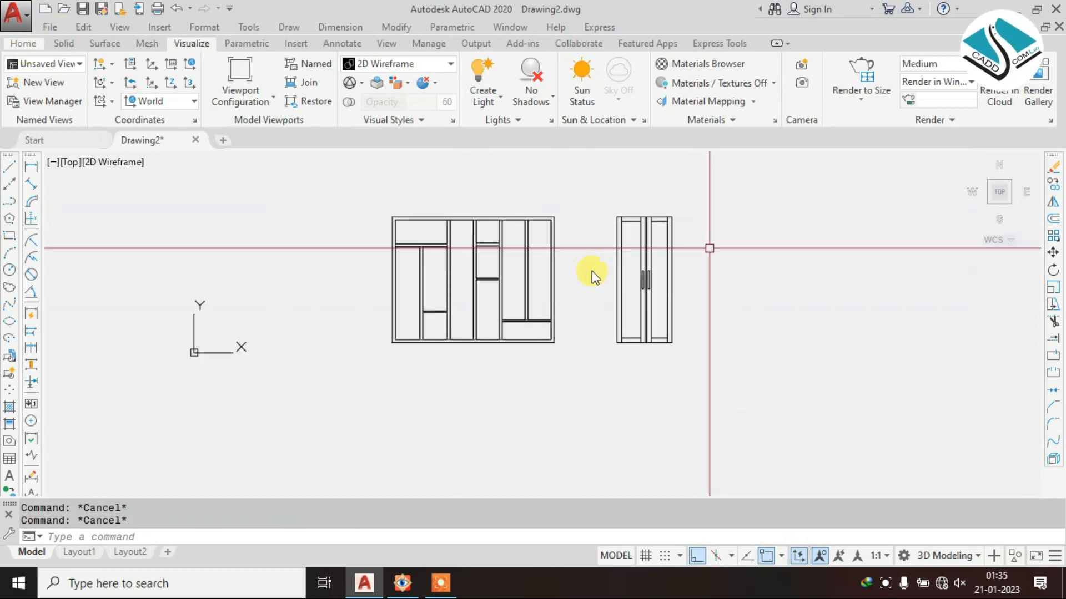
click(23, 44)
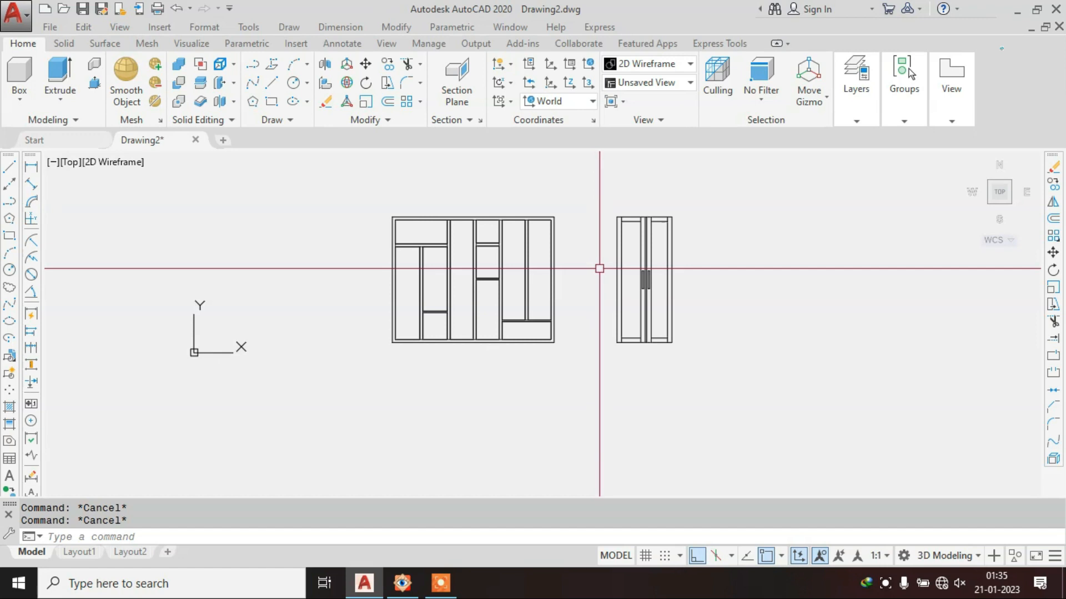
- Start the orbit command, write the note "1-orbit - enter" in a maximized Notepad window, and return to AutoCAD
text(orbit)
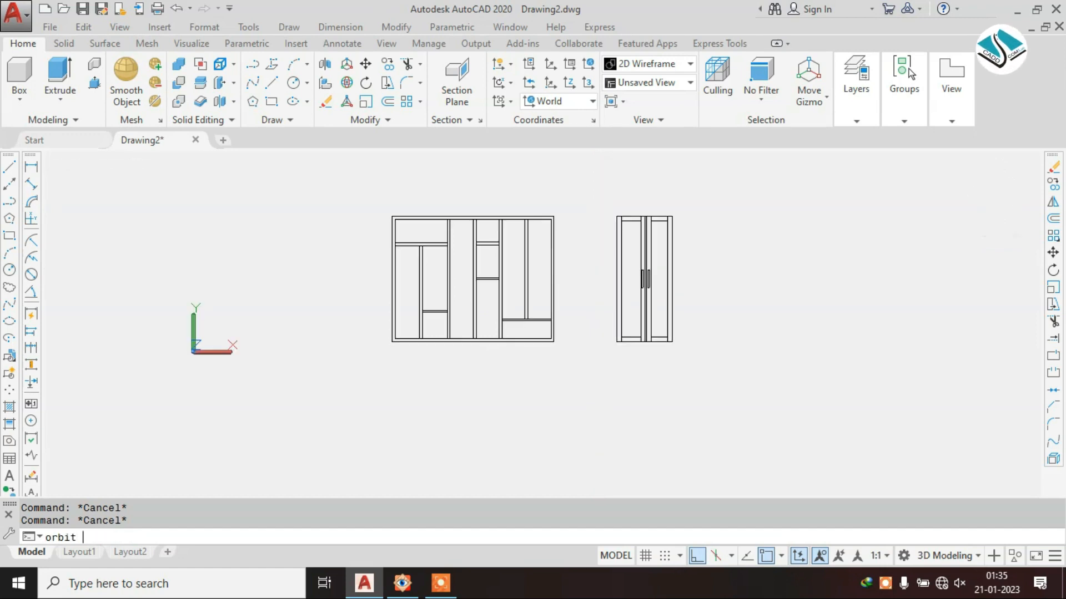
key(Return)
click(262, 583)
text(note)
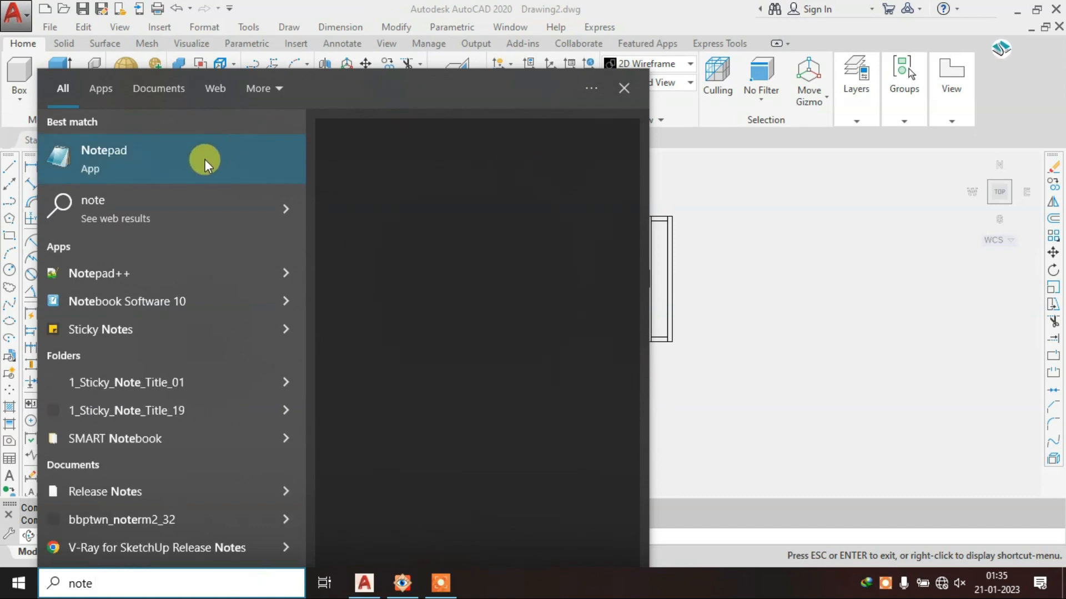
click(205, 158)
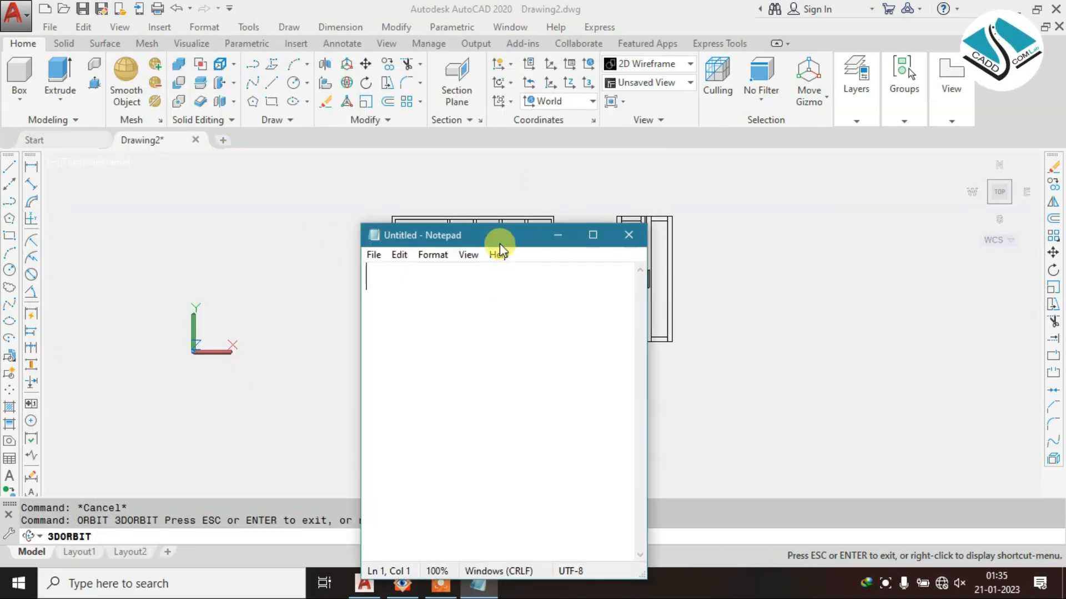
double_click(500, 240)
text(1-orbit  -en)
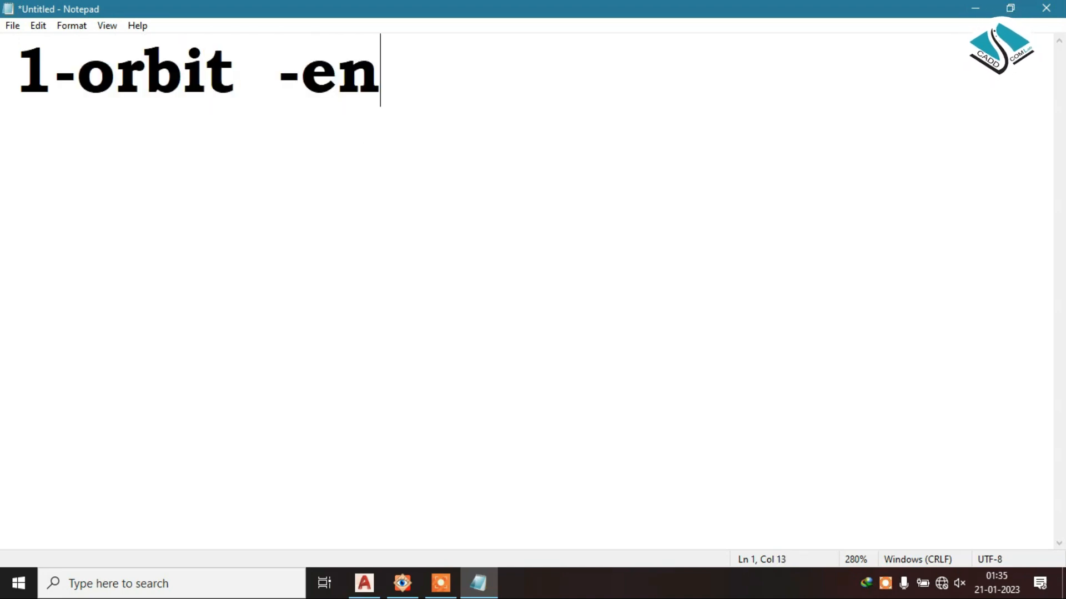
text(ter)
click(301, 75)
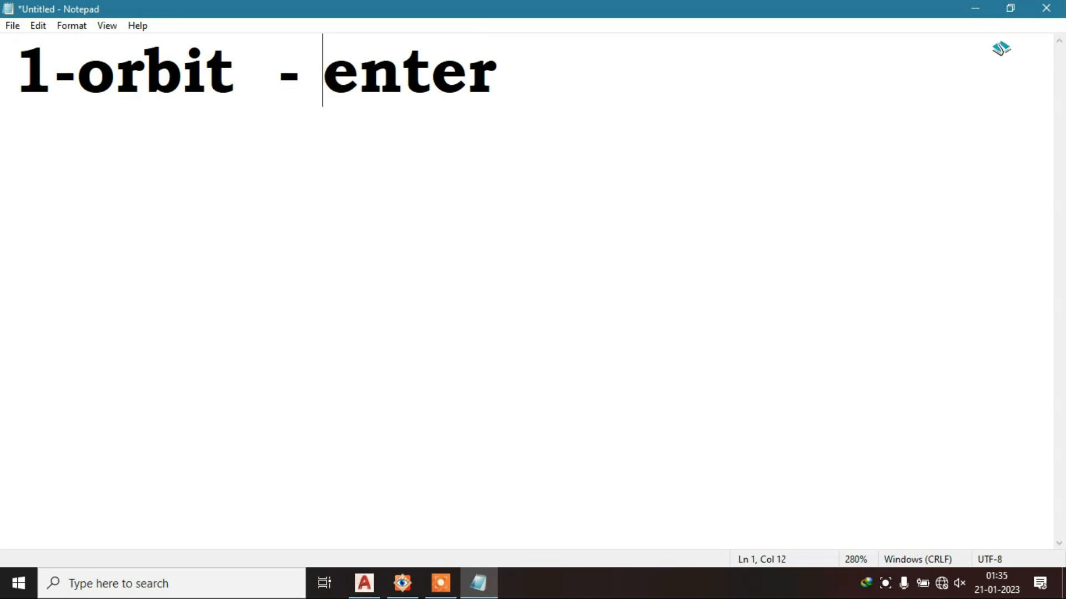
click(980, 8)
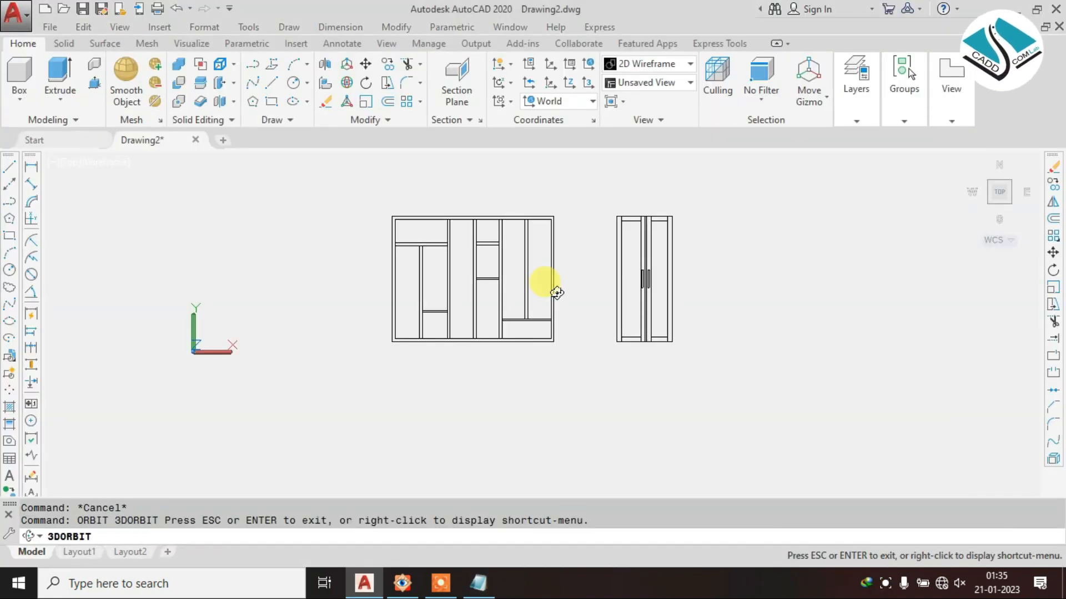
- Orbit the view to see the flat elevation and door pair at an angle in 3D
drag(557, 406, 595, 326)
key(Escape)
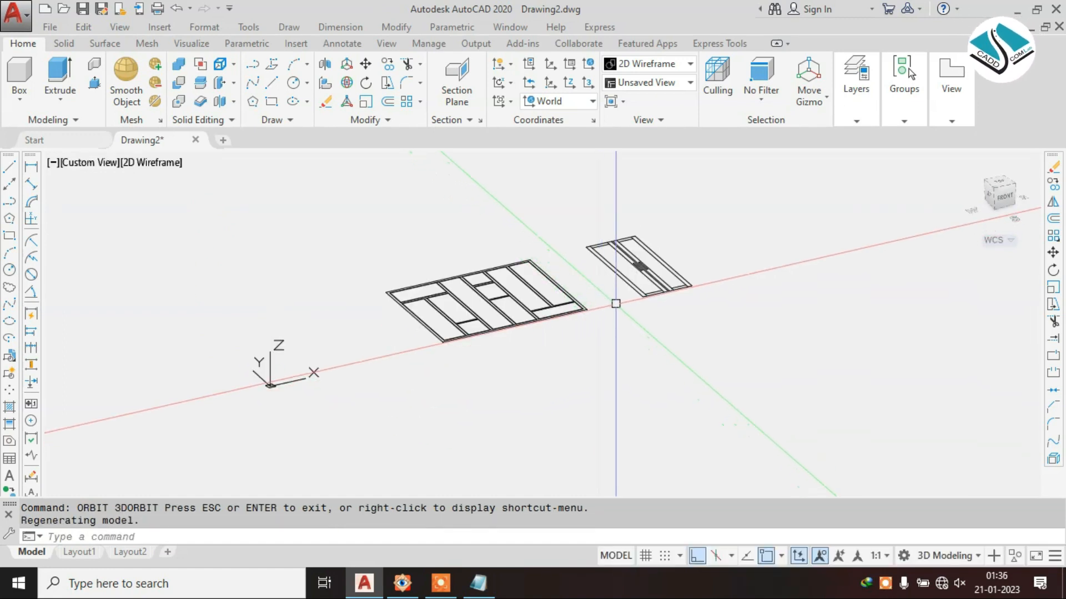
scroll(577, 305, up, 2)
scroll(552, 332, down, 2)
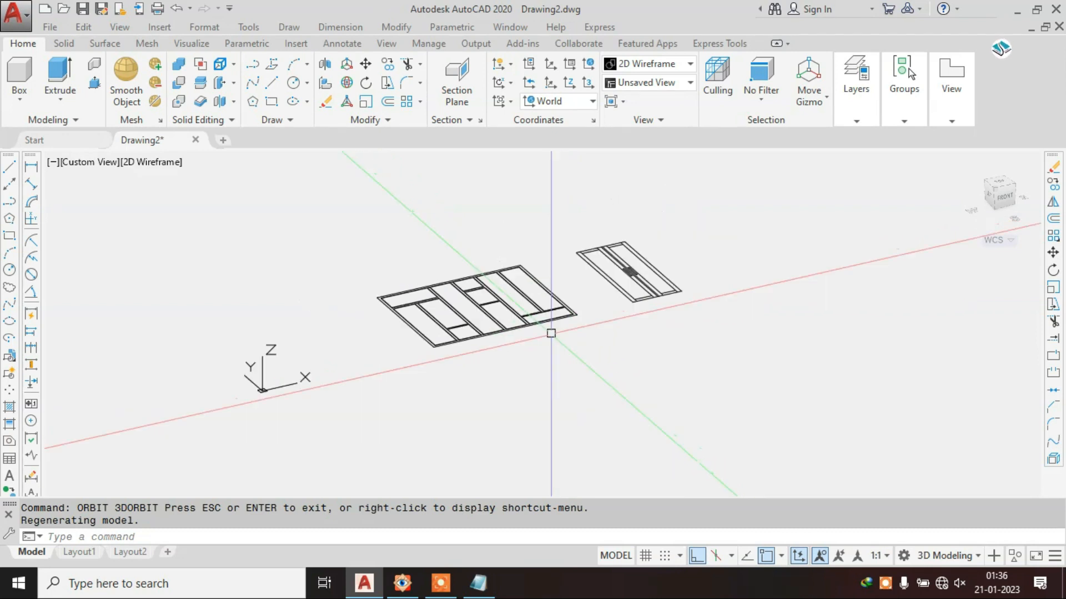
key(Escape)
key(Escape)
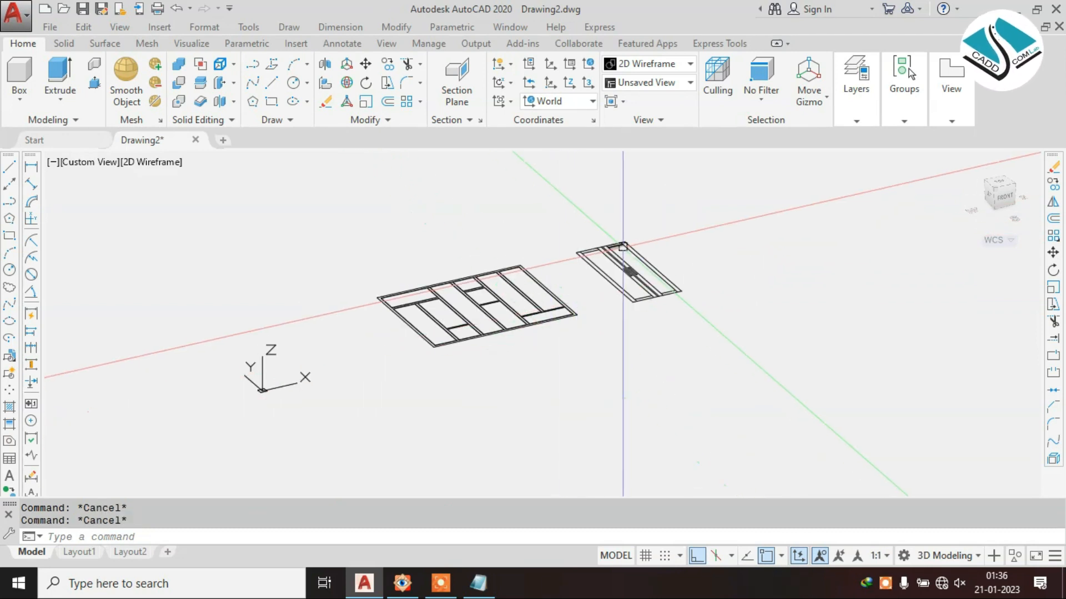
- Set the view to Right and orbit away from it to look over the flat drawings
click(670, 83)
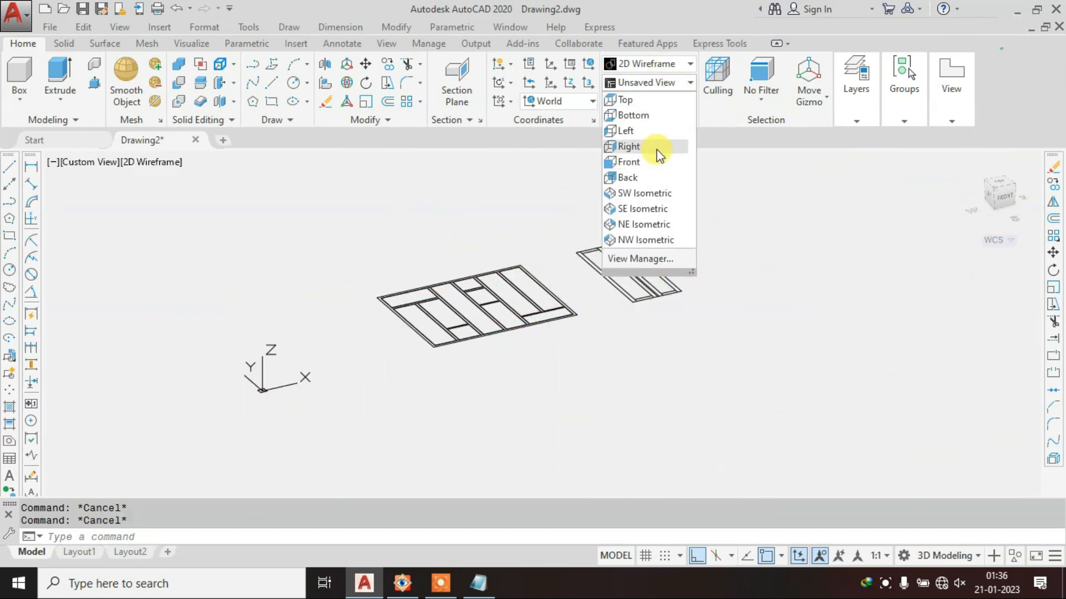
click(649, 148)
click(709, 213)
key(Escape)
shift+middle_drag(624, 249, 587, 294)
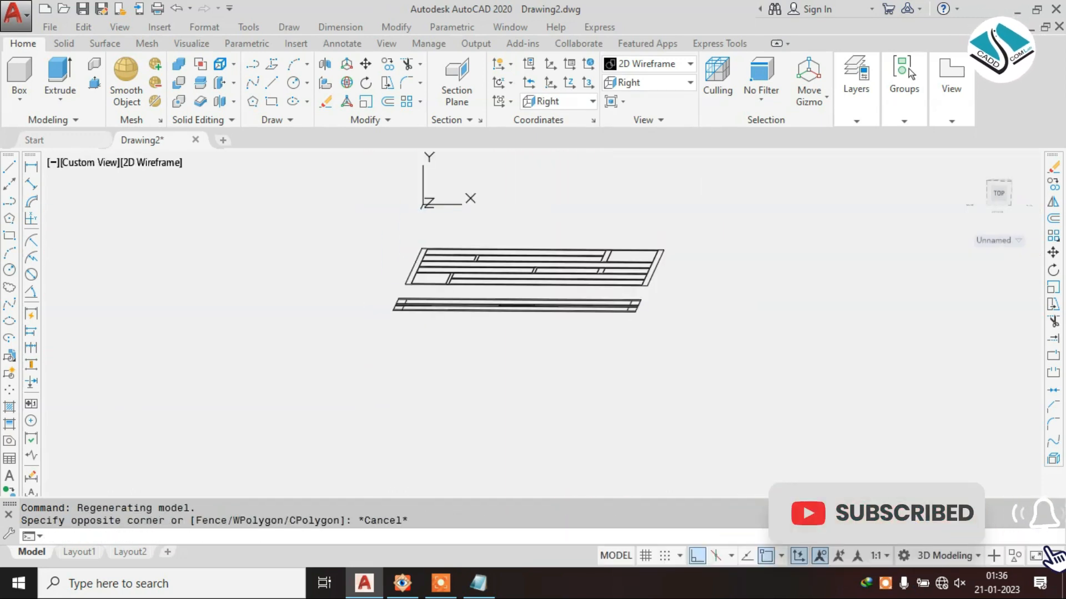
- In the Right view, rotate the elevation and door pair together to vertical about a point on them, directing the rotation straight down
click(648, 82)
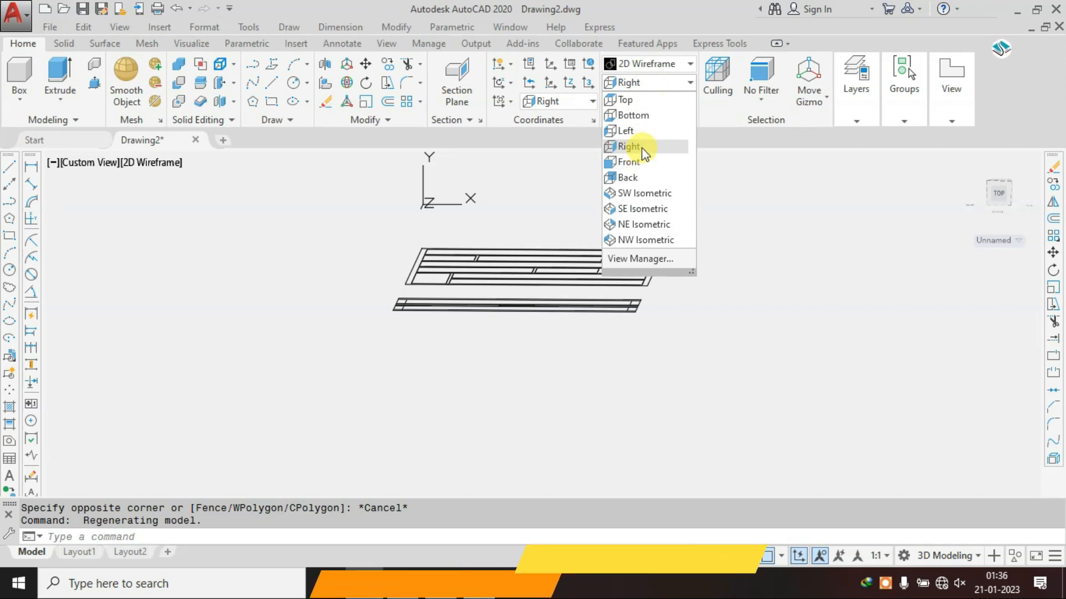
click(639, 146)
click(756, 204)
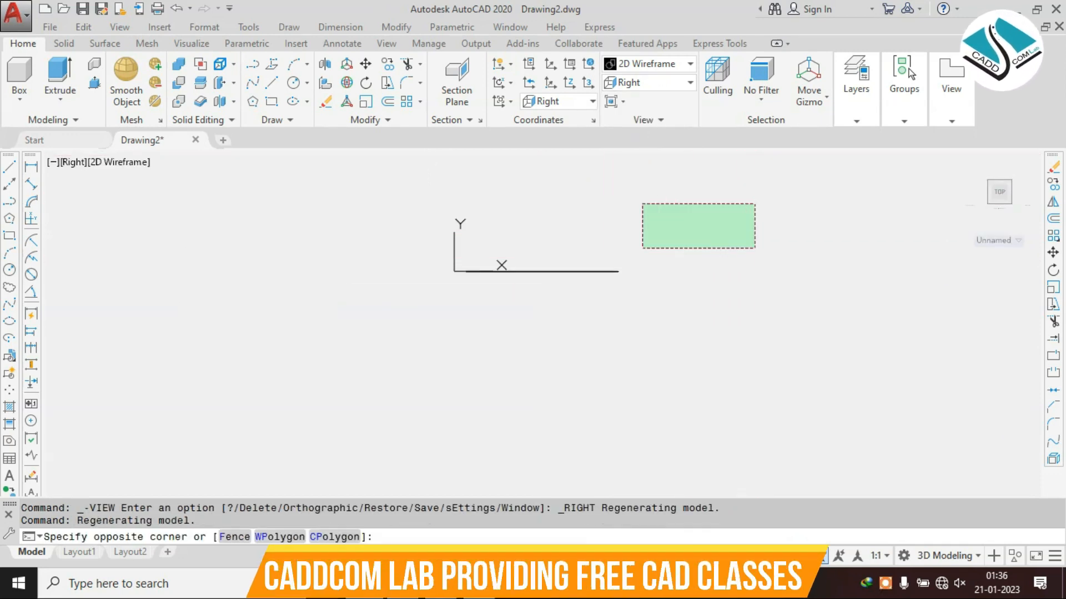
click(315, 352)
key(Return)
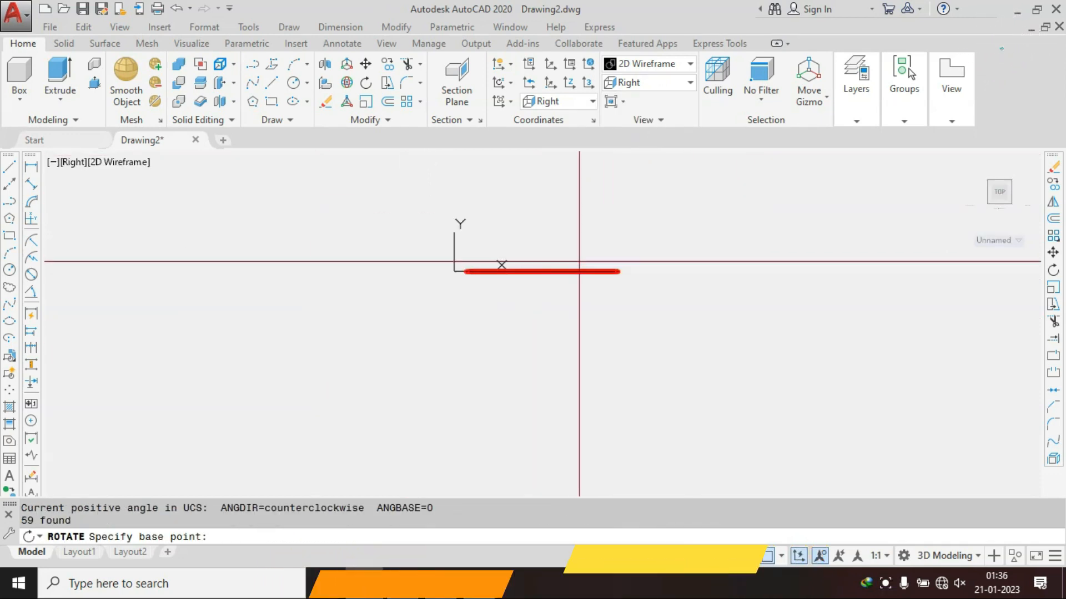
click(585, 271)
click(591, 387)
shift+middle_drag(706, 287, 596, 314)
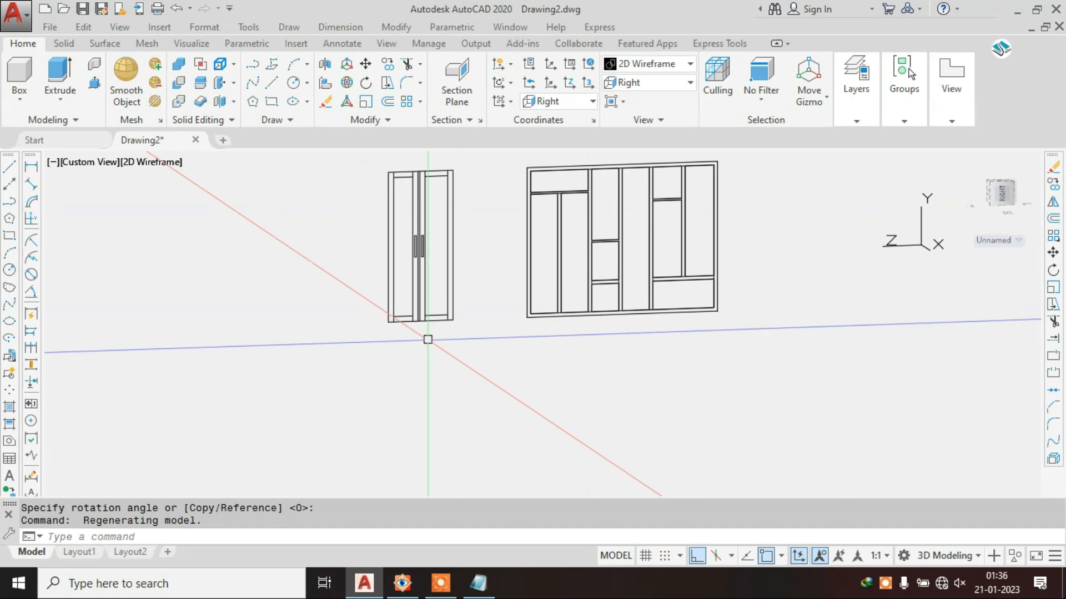
- Set the view to Front to face the upright elevation and door pair
click(655, 83)
click(644, 161)
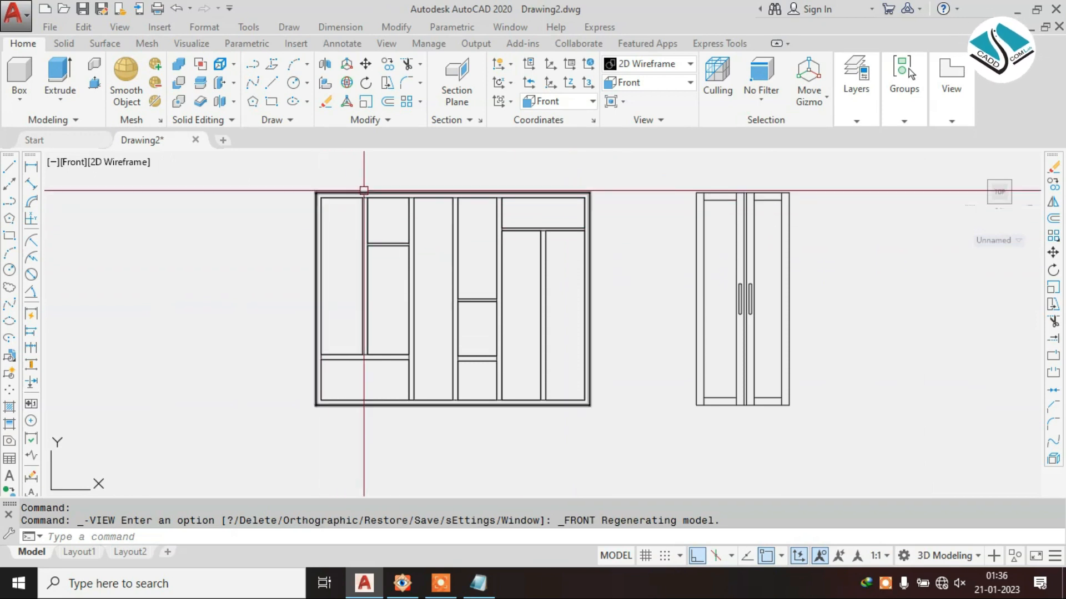
scroll(316, 197, up, 2)
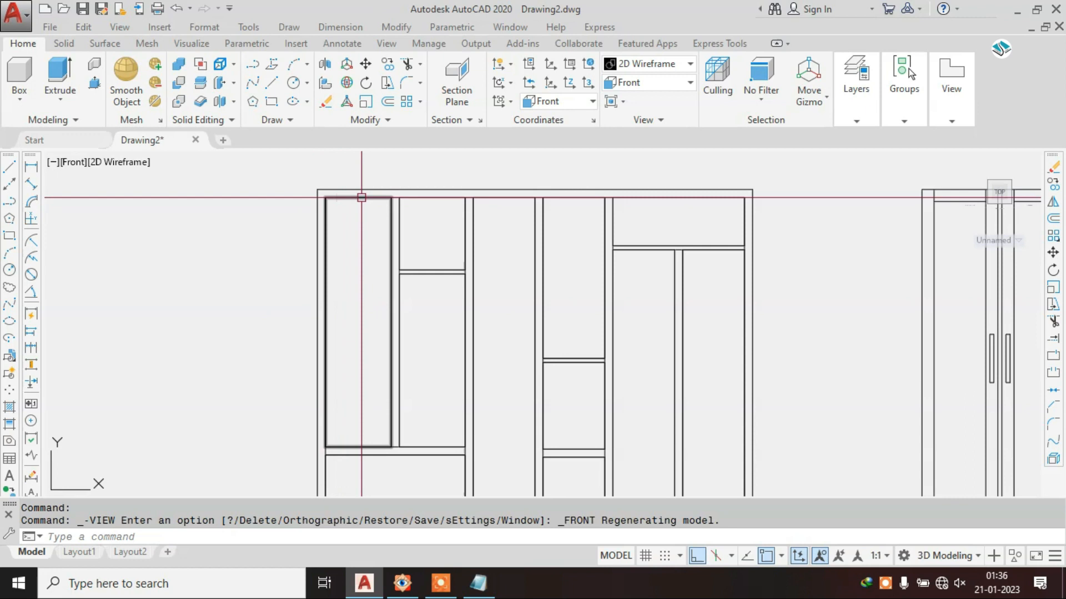
- Extrude the outer rectangle of the wardrobe elevation 2'6" backwards, behind the compartment layout, as a solid
scroll(363, 196, down, 2)
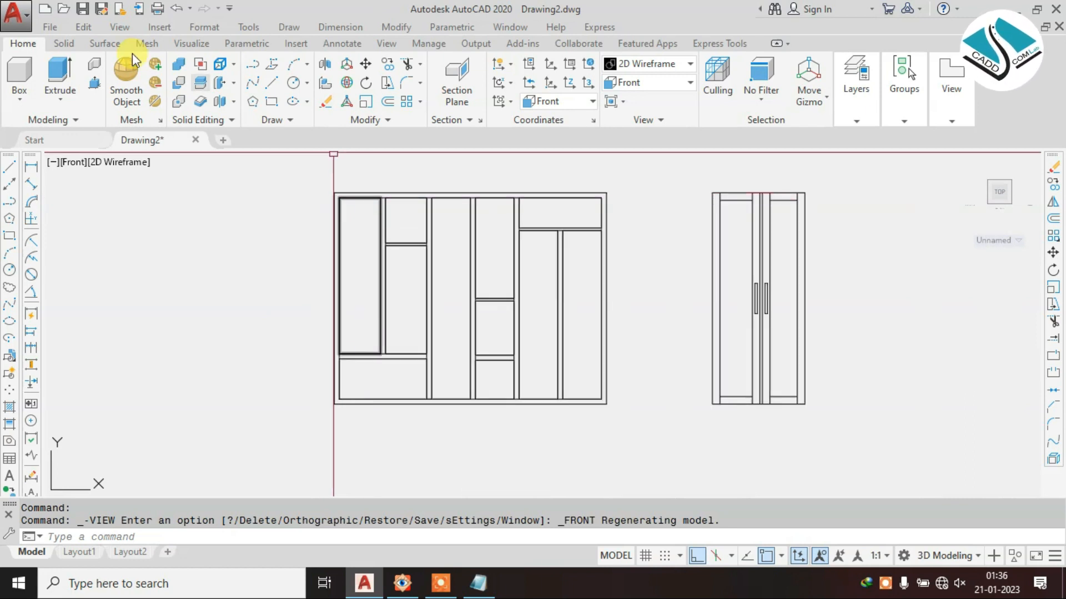
click(60, 72)
scroll(327, 201, up, 2)
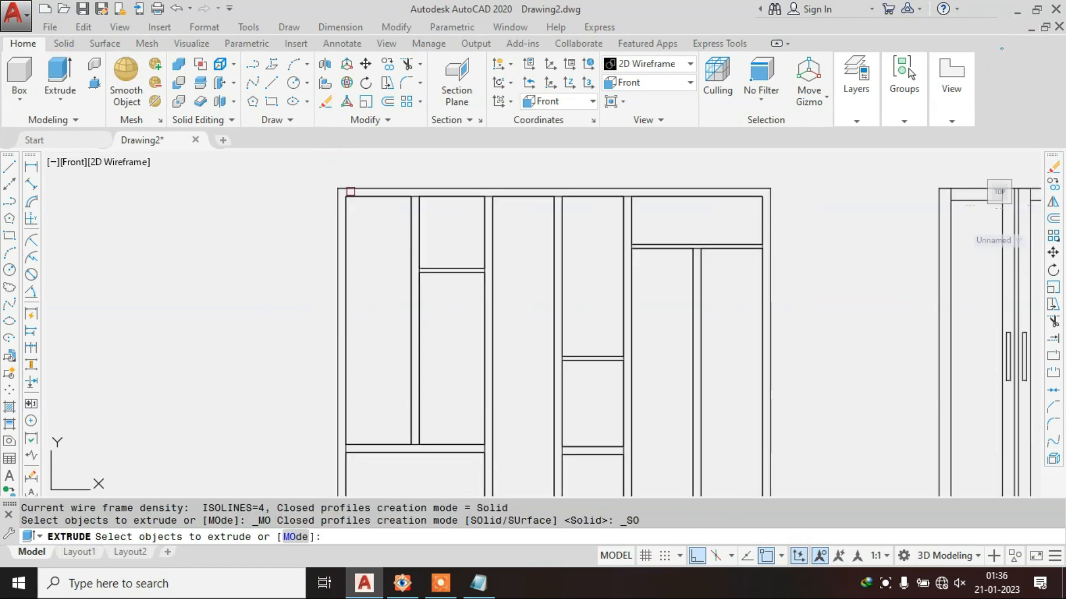
click(355, 189)
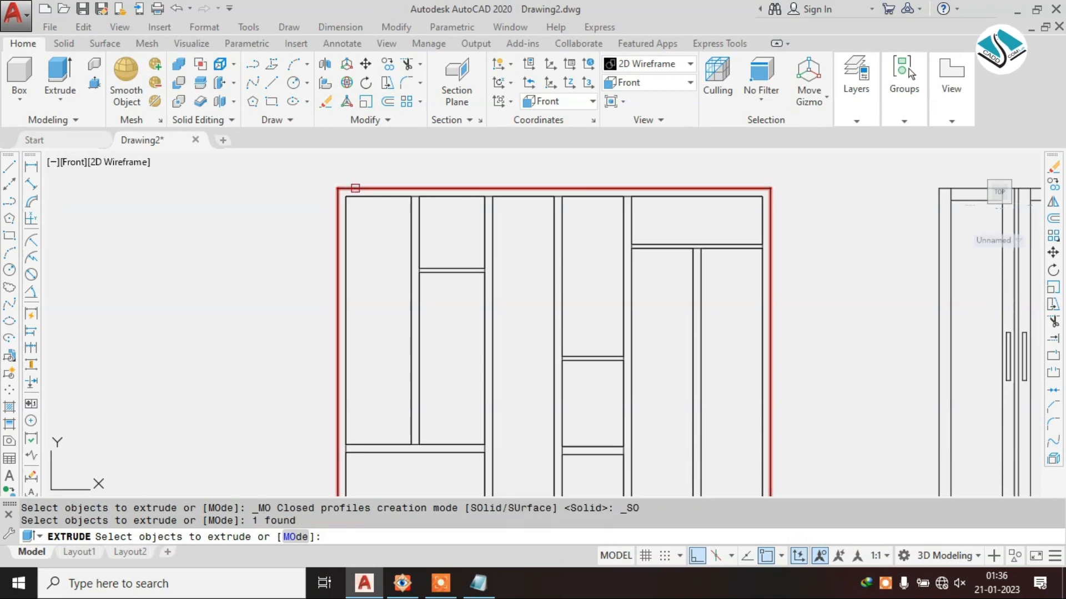
key(Return)
scroll(468, 301, down, 3)
shift+middle_drag(468, 302, 336, 242)
text(2'6")
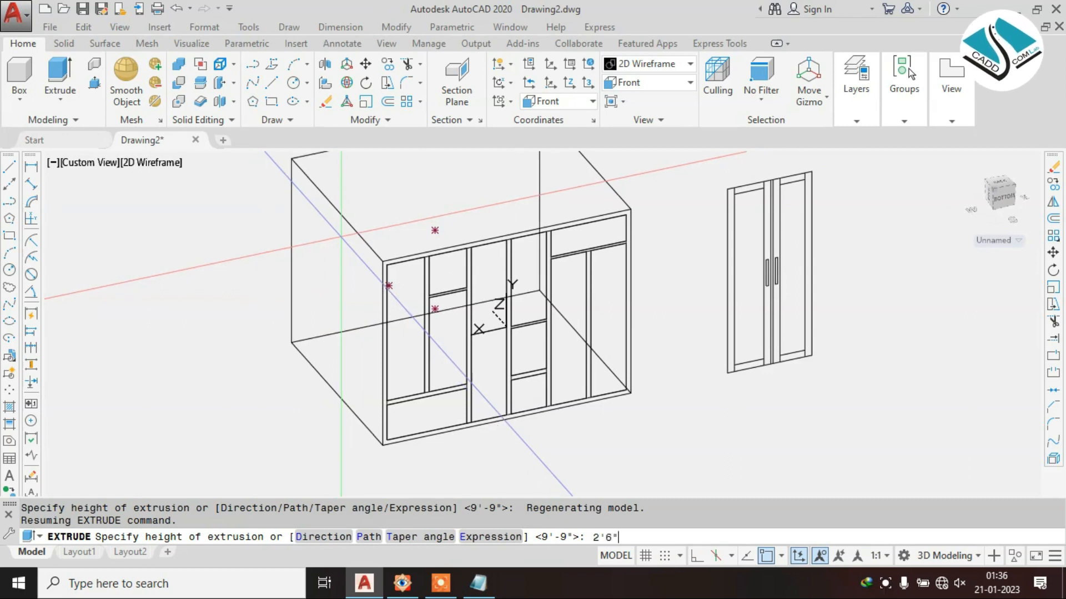
key(Return)
key(Escape)
key(Escape)
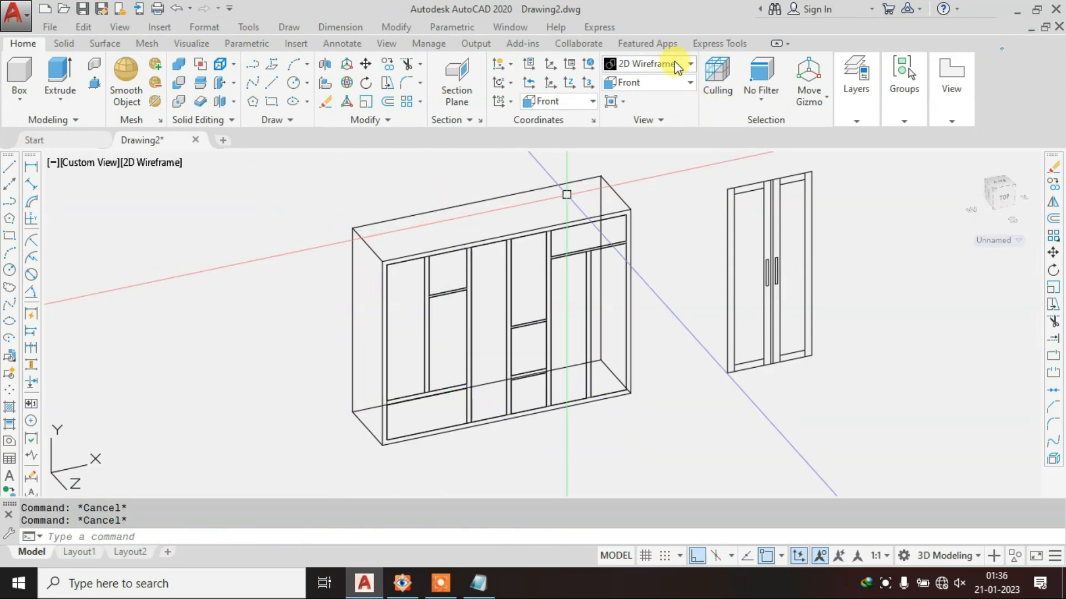
- Set the visual style to Conceptual and look over the shaded wardrobe block at an angle
click(674, 63)
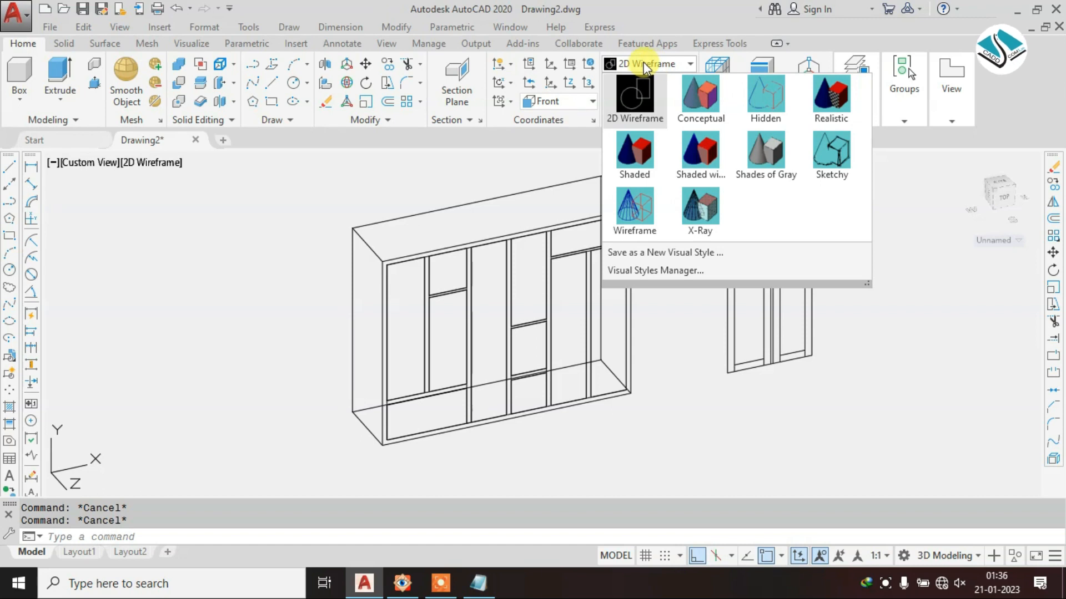
click(694, 101)
mouse_move(685, 397)
shift+middle_down()
mouse_move(508, 381)
mouse_move(606, 369)
mouse_move(633, 381)
shift+middle_up()
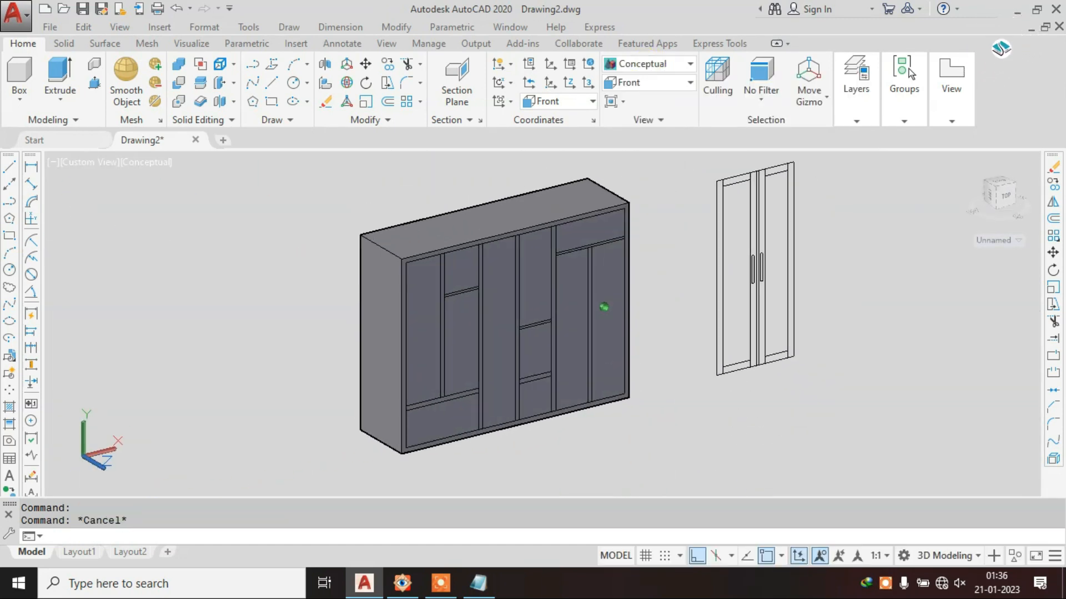
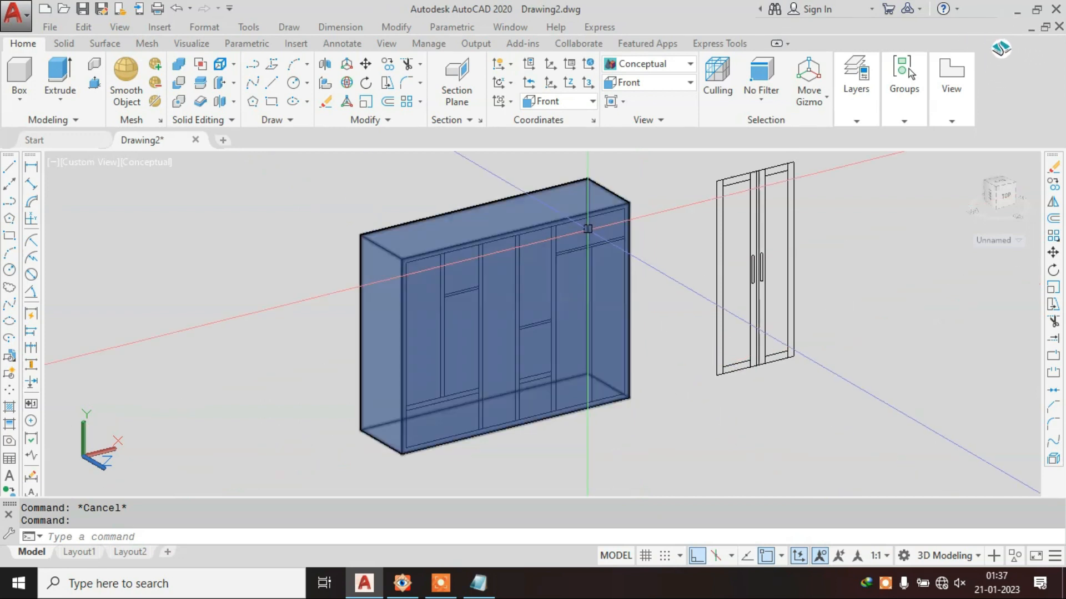
scroll(410, 267, up, 3)
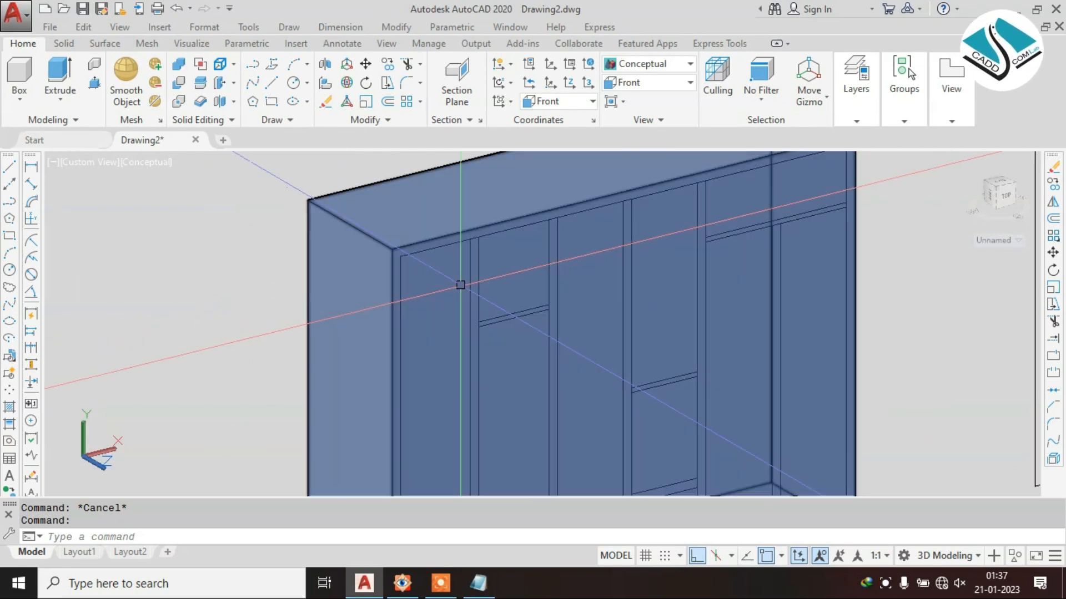
scroll(410, 267, down, 3)
scroll(433, 258, up, 3)
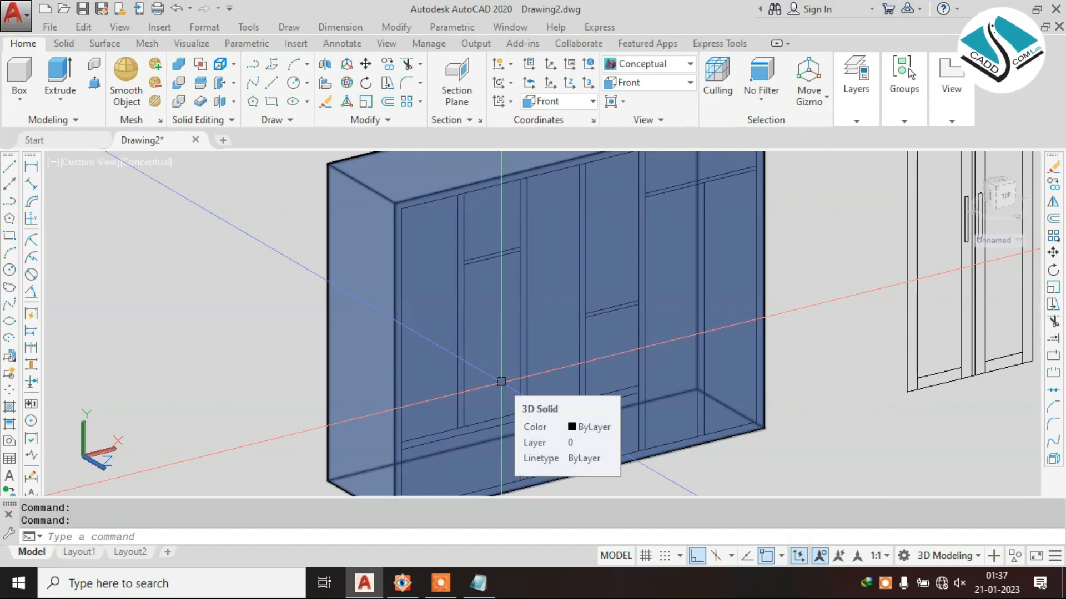
- Switch to Notepad, write the depth calculation 2'6"-2"= 2'4" under the orbit note, and return to AutoCAD
click(477, 583)
click(561, 74)
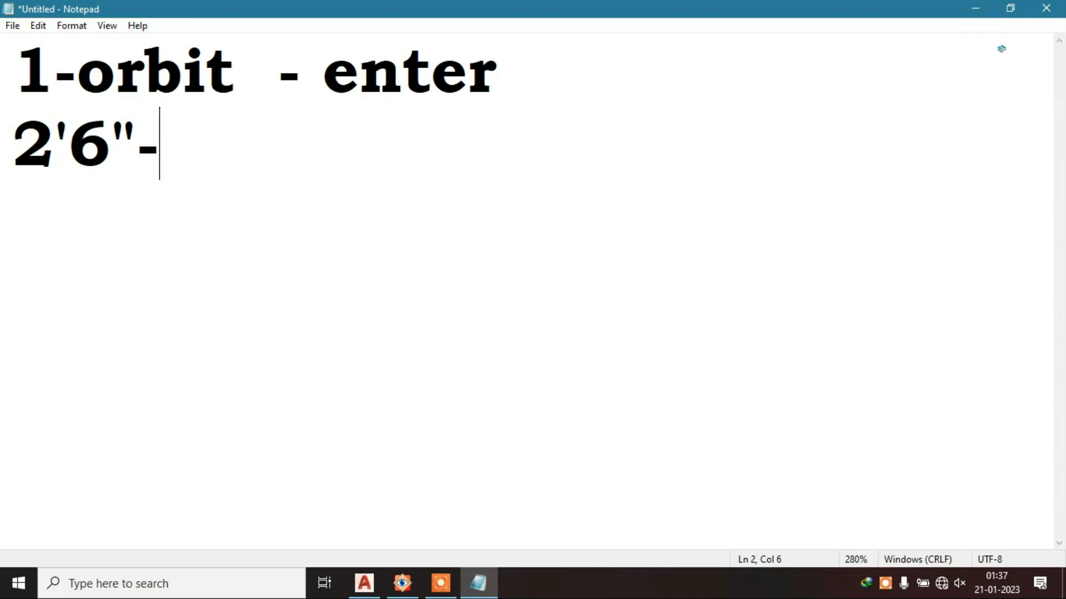
text(")
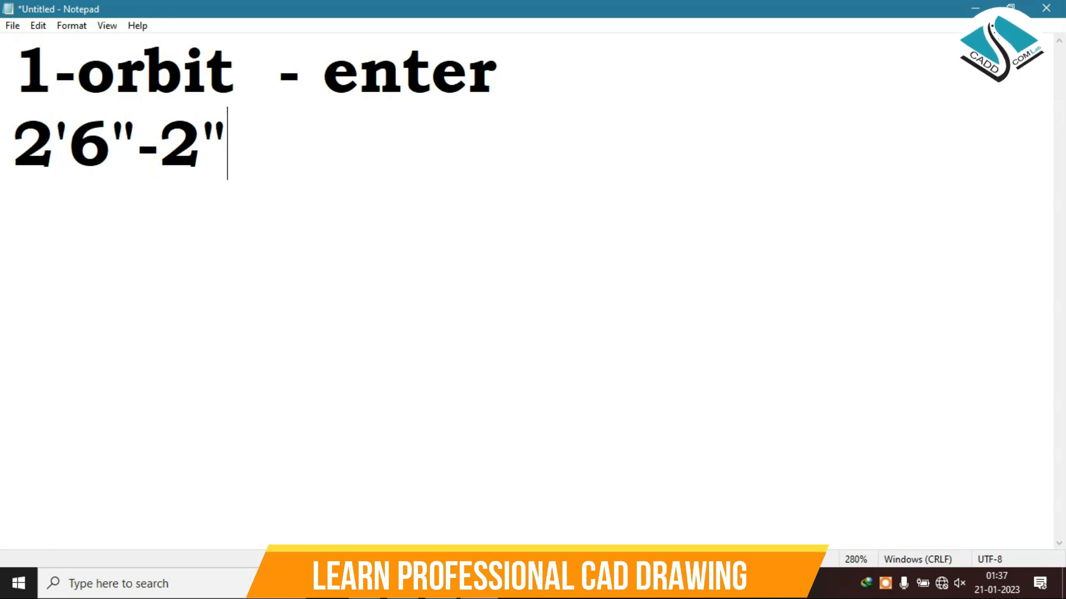
text(+)
key(BackSpace)
text(= 2'4")
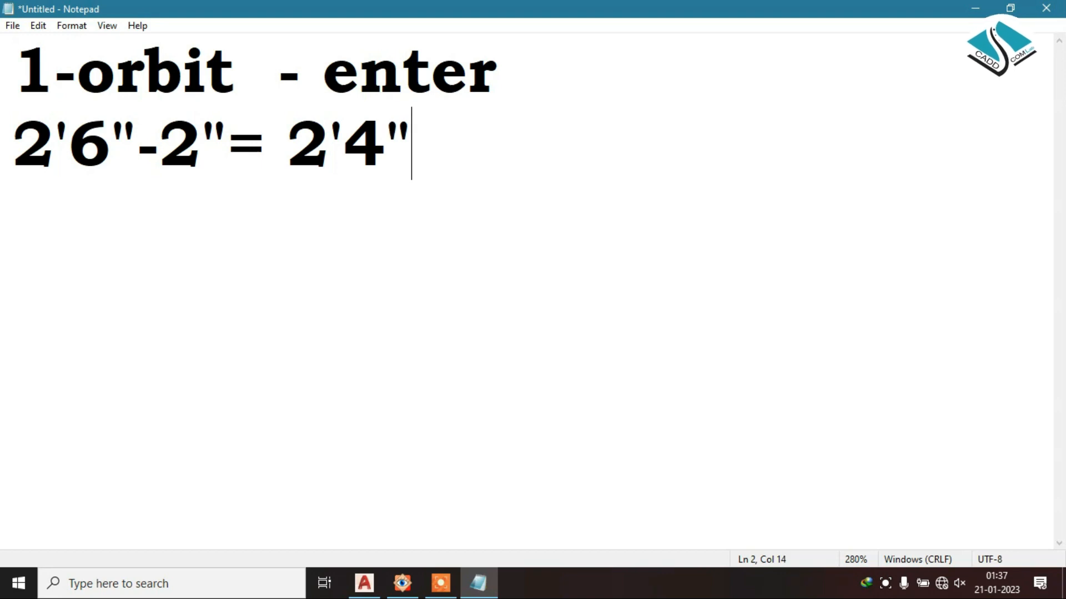
click(1018, 7)
click(735, 158)
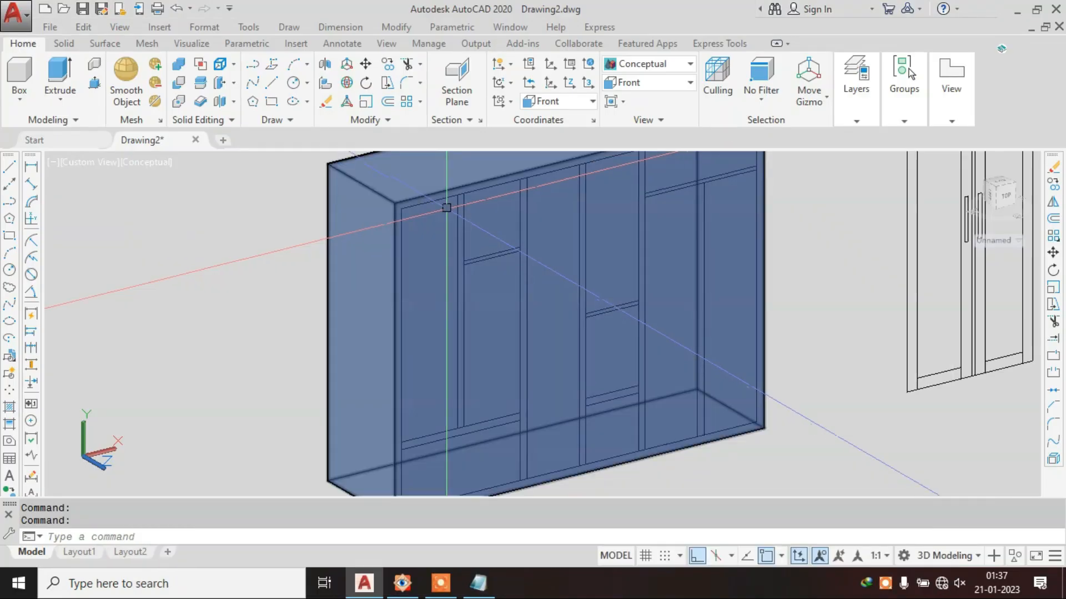
- Try a 2'4" Presspull on the tall compartment at the wardrobe's upper left, and undo it
click(94, 83)
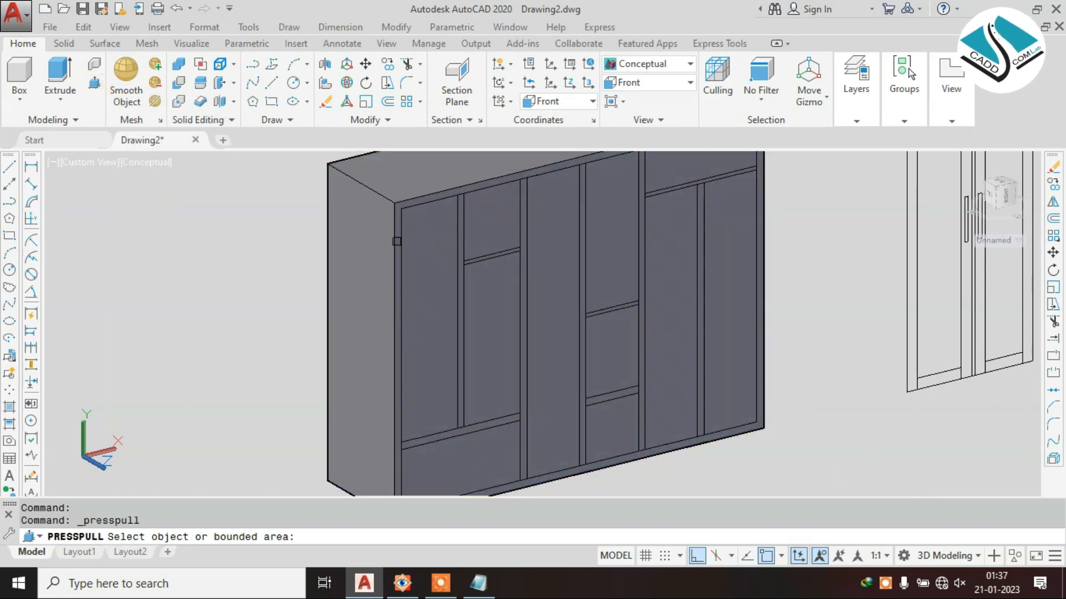
click(435, 253)
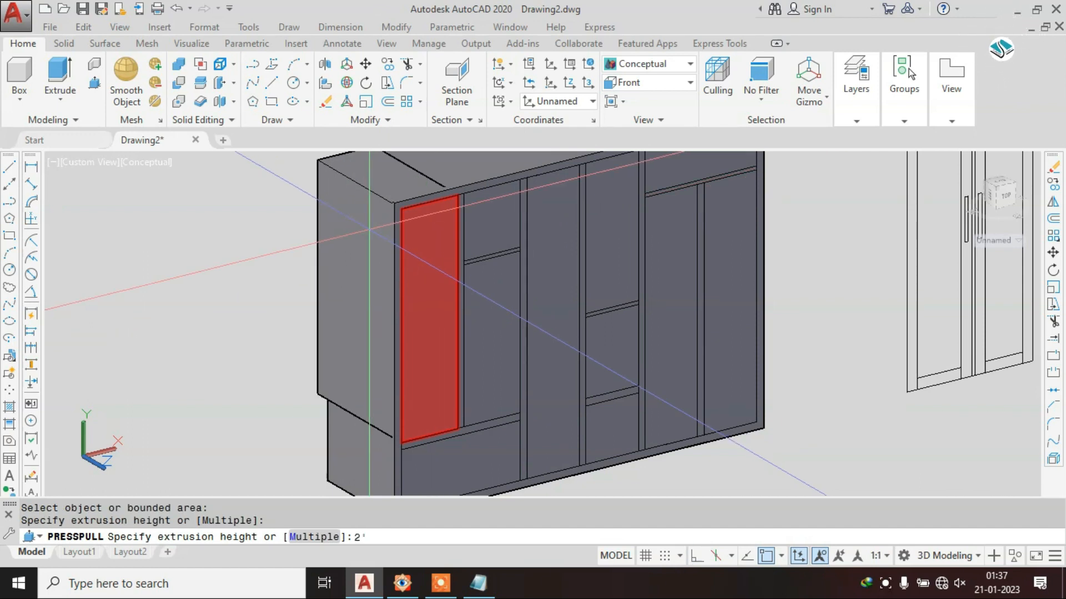
key(Return)
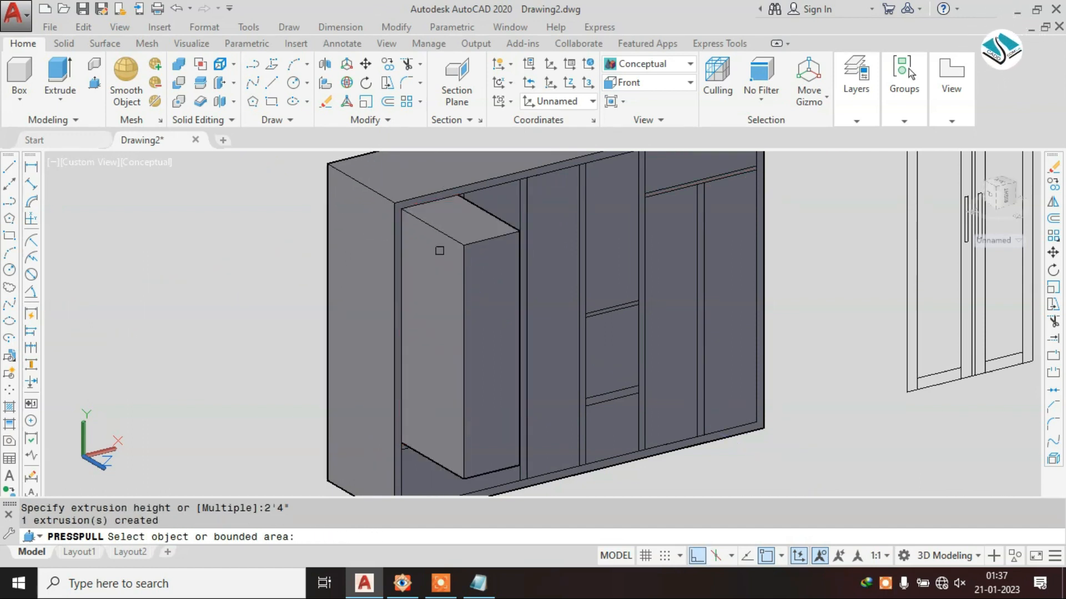
key(Return)
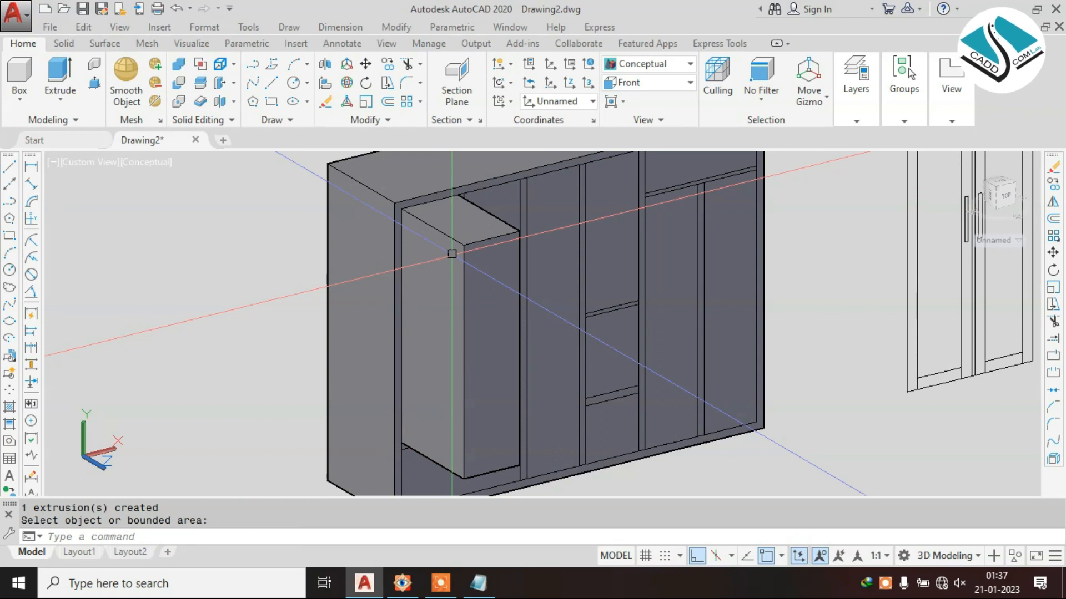
key(ctrl+z)
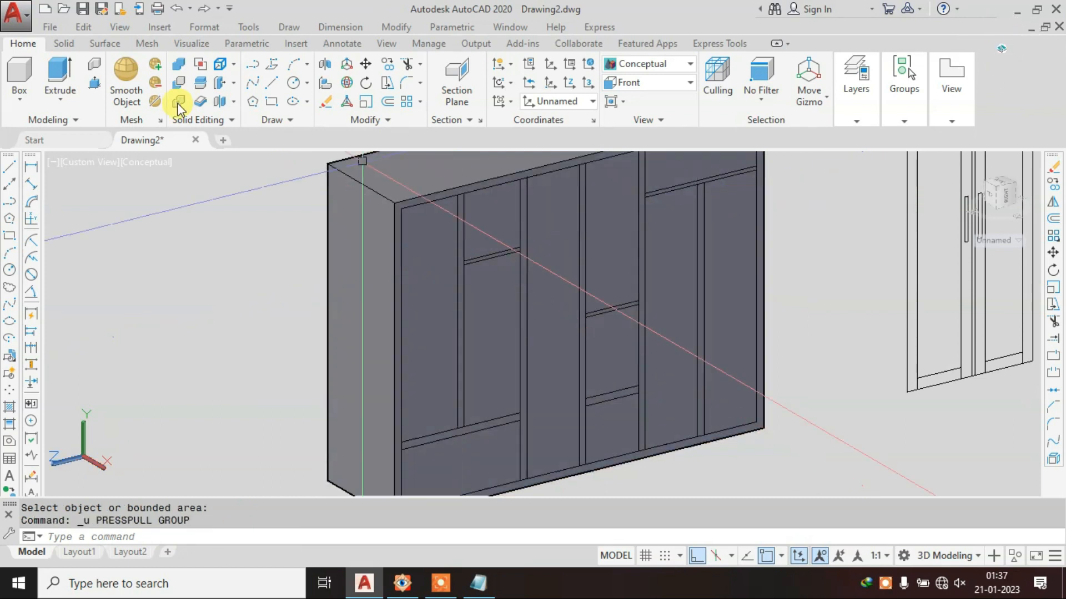
key(Escape)
- Start another Presspull for the compartments on the wardrobe front
click(94, 83)
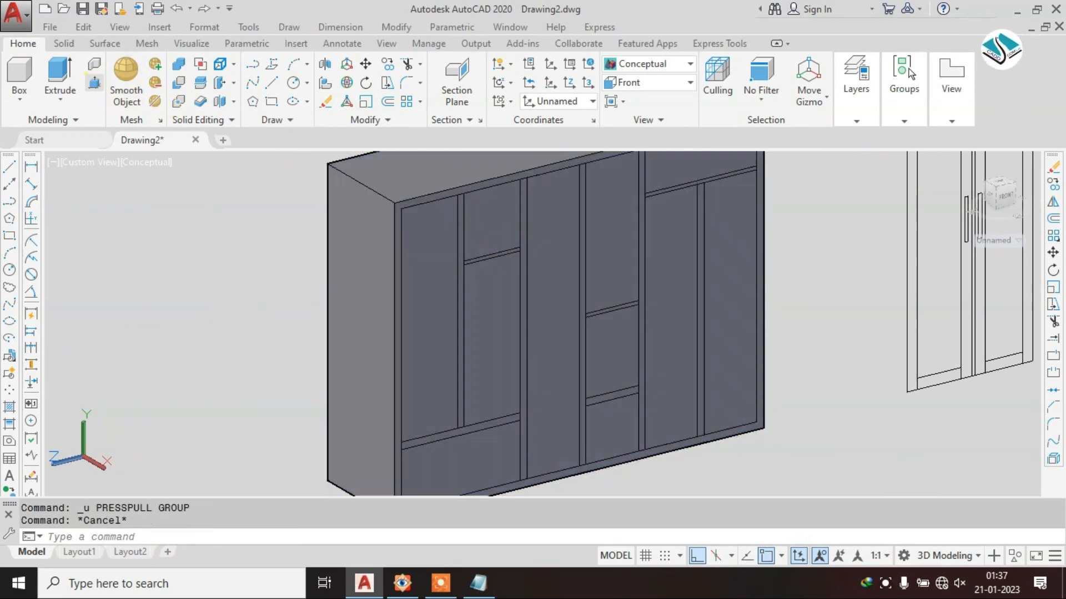
- Press-pull the tall upper compartment at the cabinet's left end inward by 2'4"
click(423, 292)
text(2'4")
key(Return)
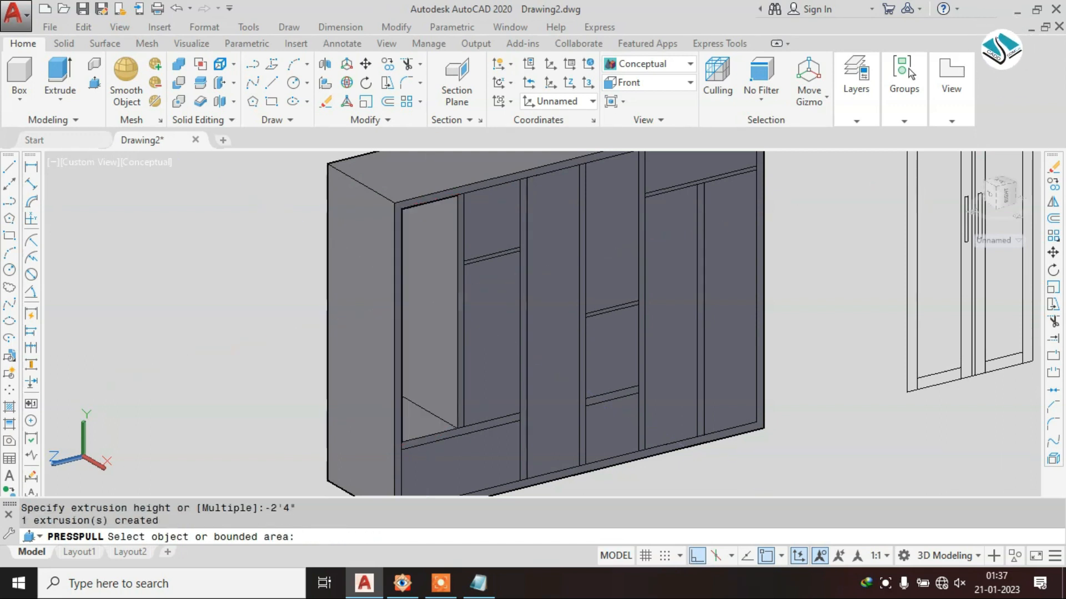
shift+middle_drag(477, 311, 447, 312)
key(Escape)
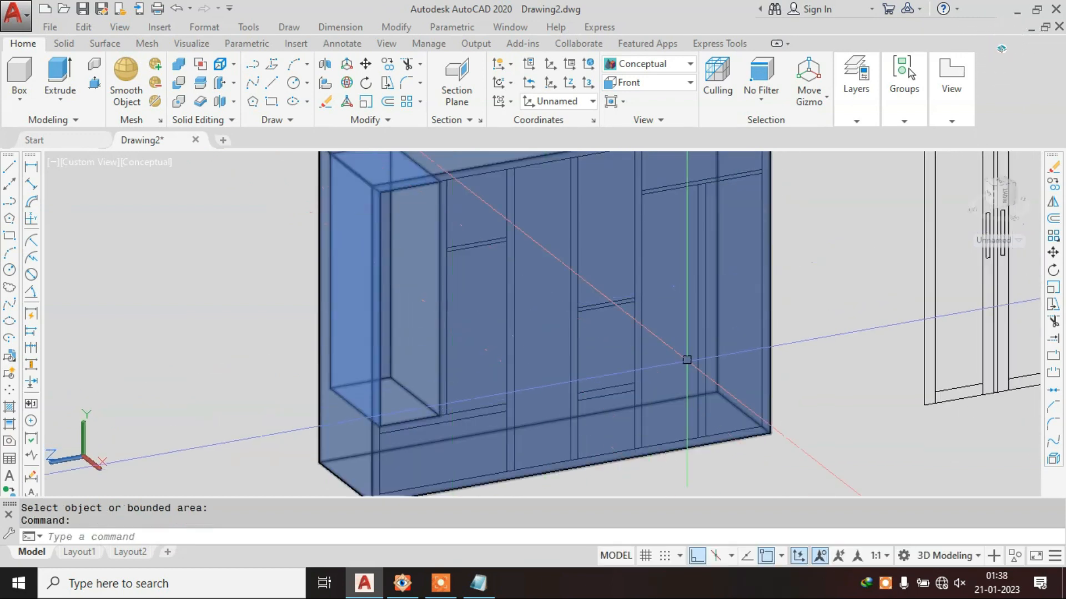
- Press-pull the upper and lower compartments of the cabinet's second column inward by 2'4" each
shift+middle_drag(687, 360, 665, 381)
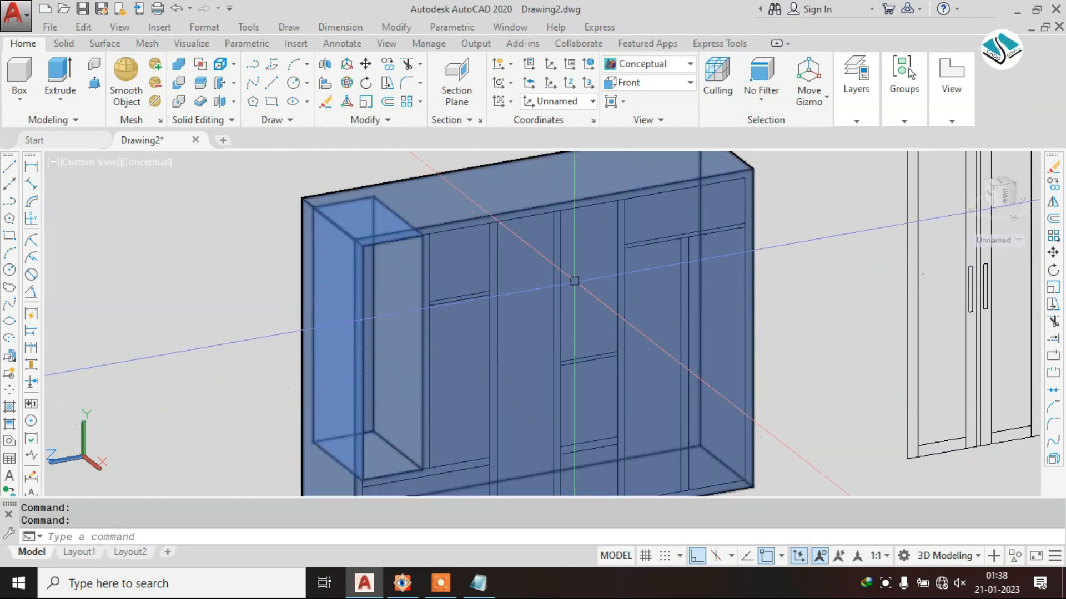
click(95, 83)
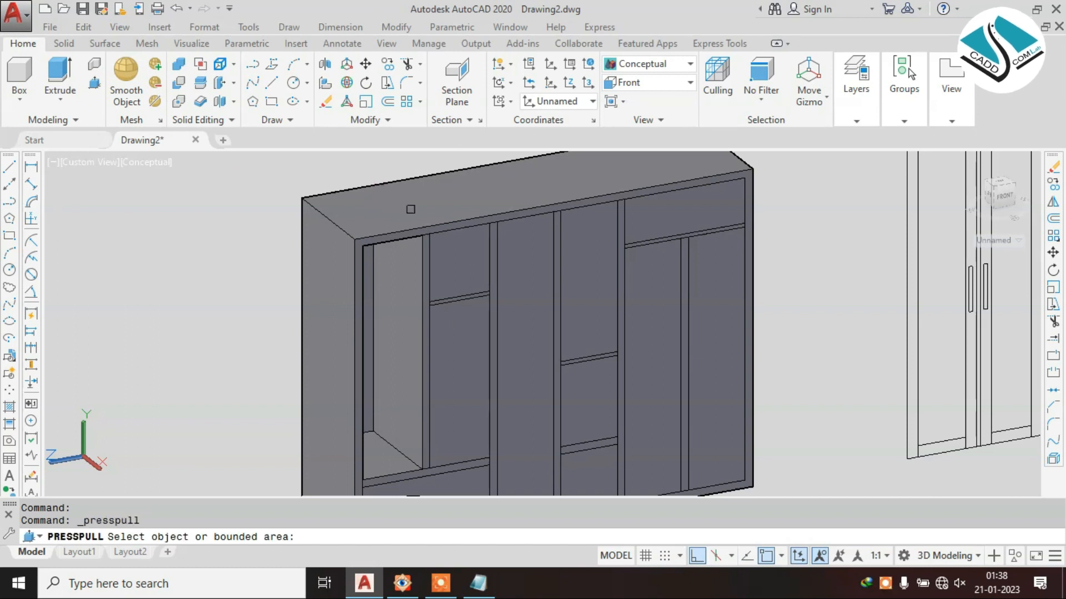
click(449, 252)
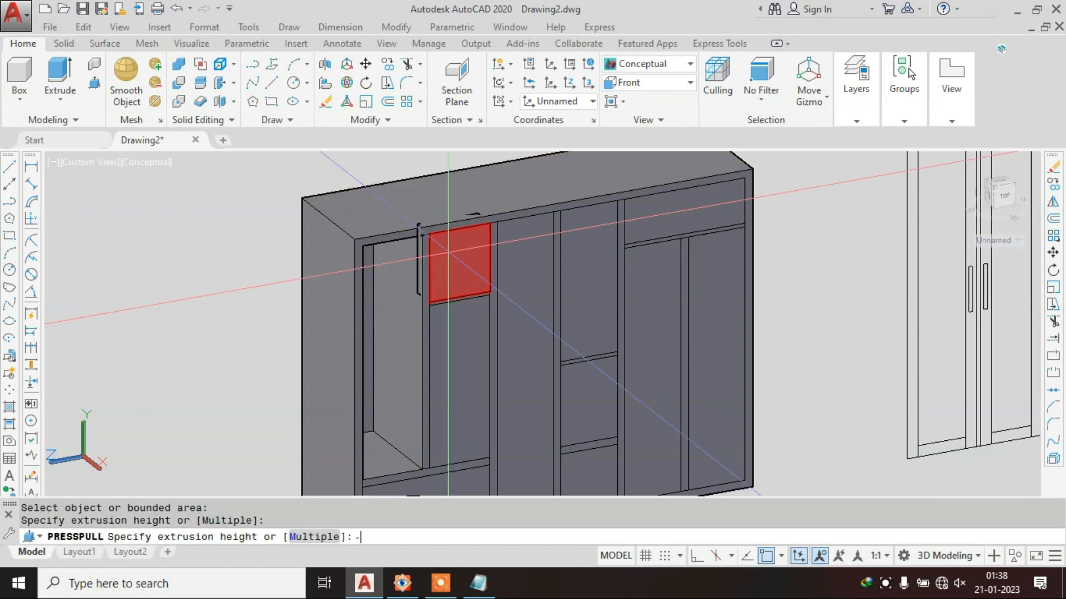
text(-2'4")
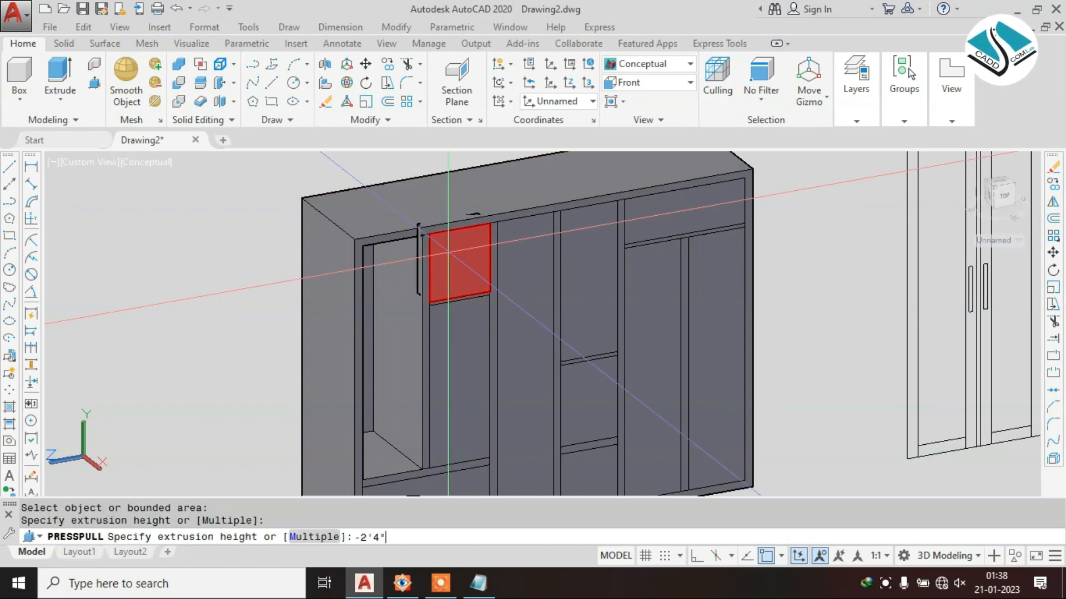
key(Return)
click(461, 325)
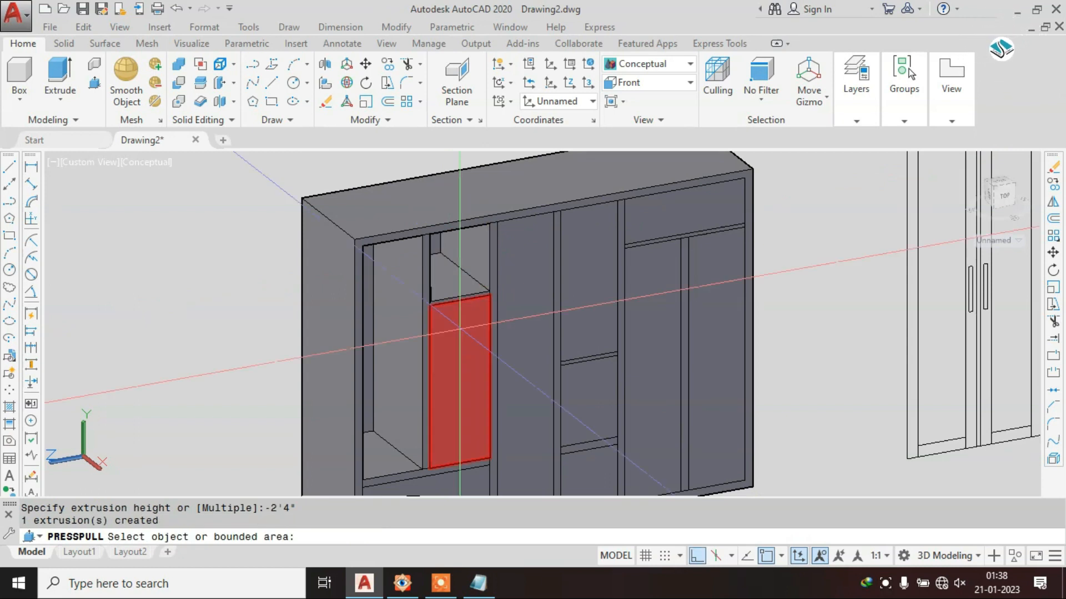
text(-2'4)
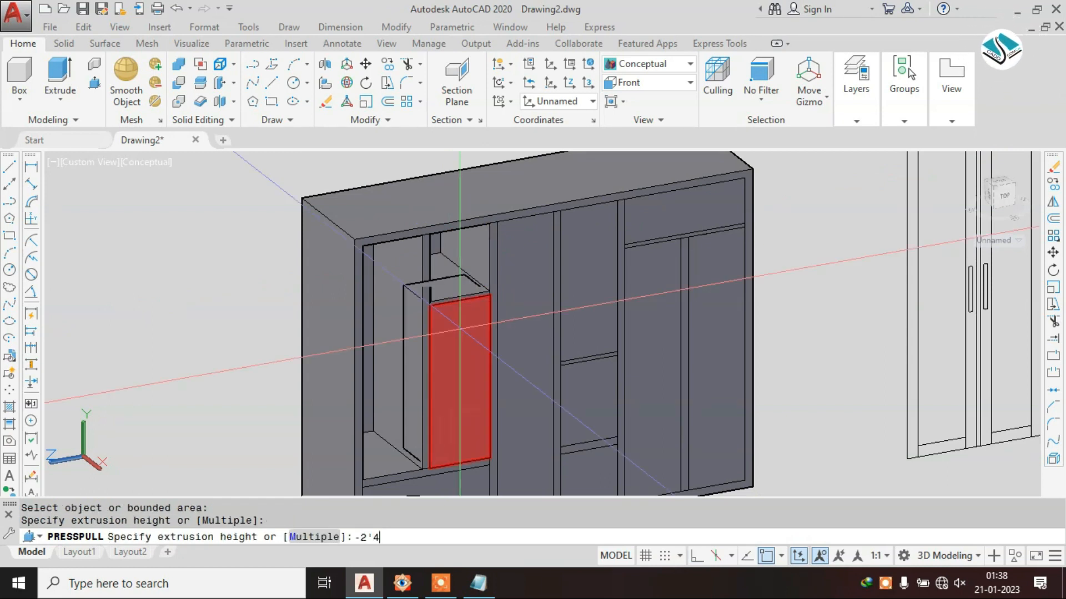
text(")
key(Return)
- Press-pull the wide bottom-left compartment and the full-height compartment beside it inward by 2'4" each
middle_drag(423, 476, 455, 382)
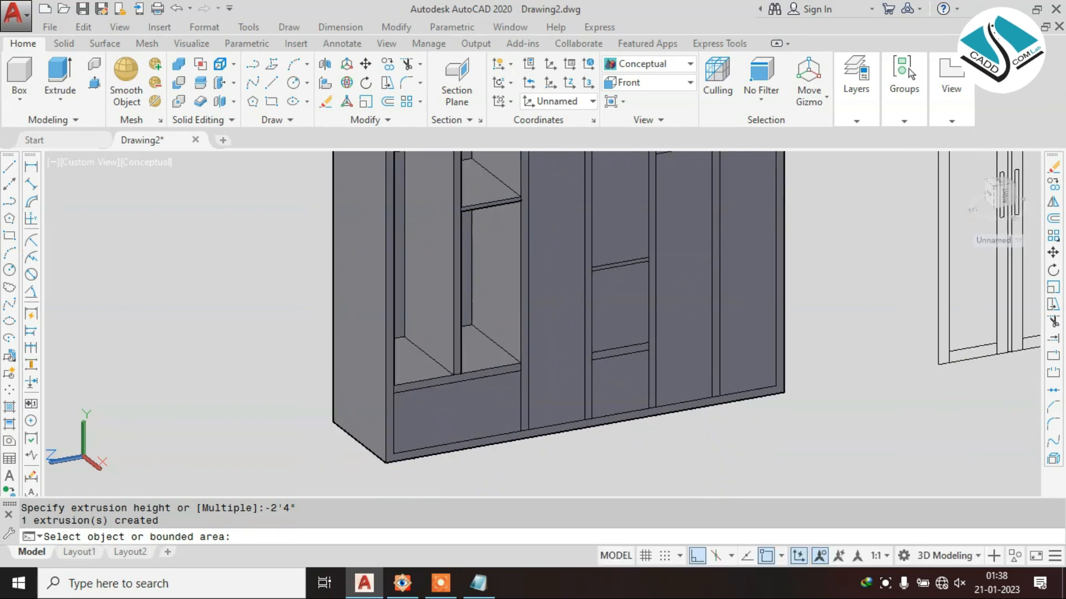
click(472, 396)
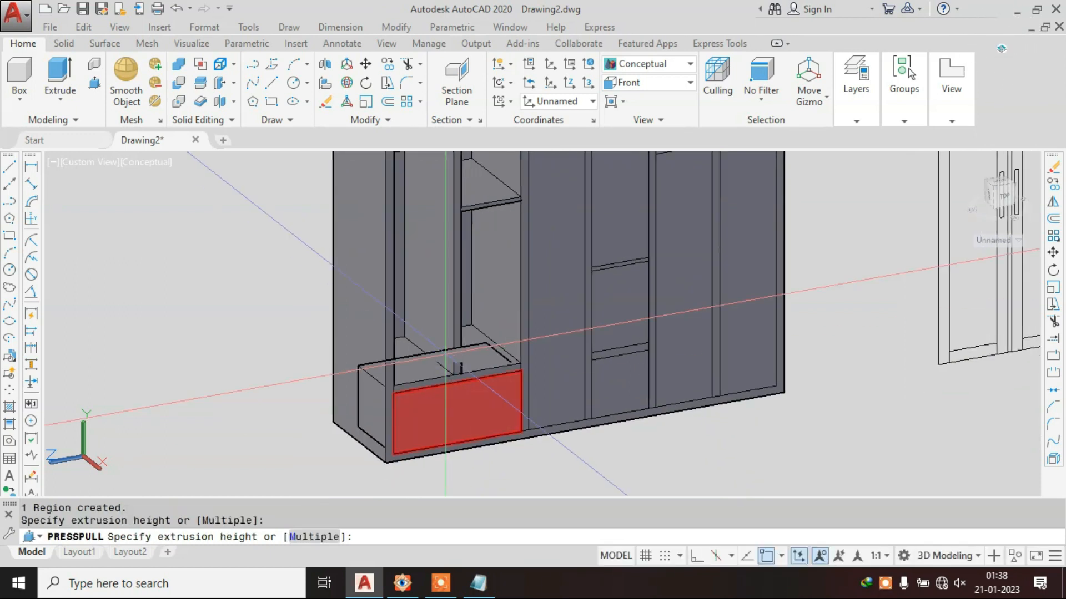
text(-2'4")
key(Return)
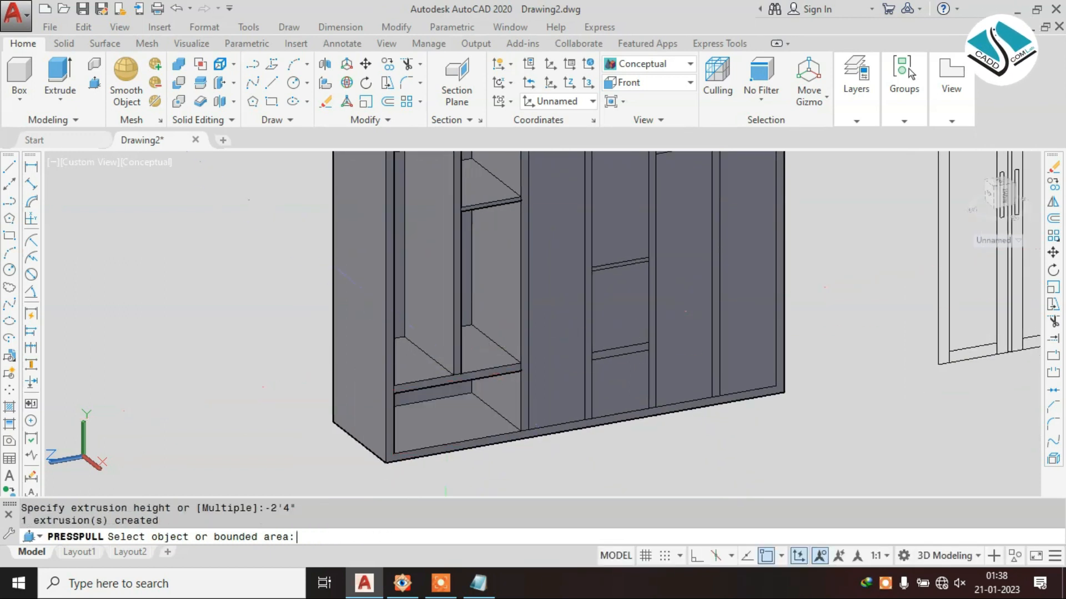
middle_drag(588, 244, 524, 367)
click(493, 311)
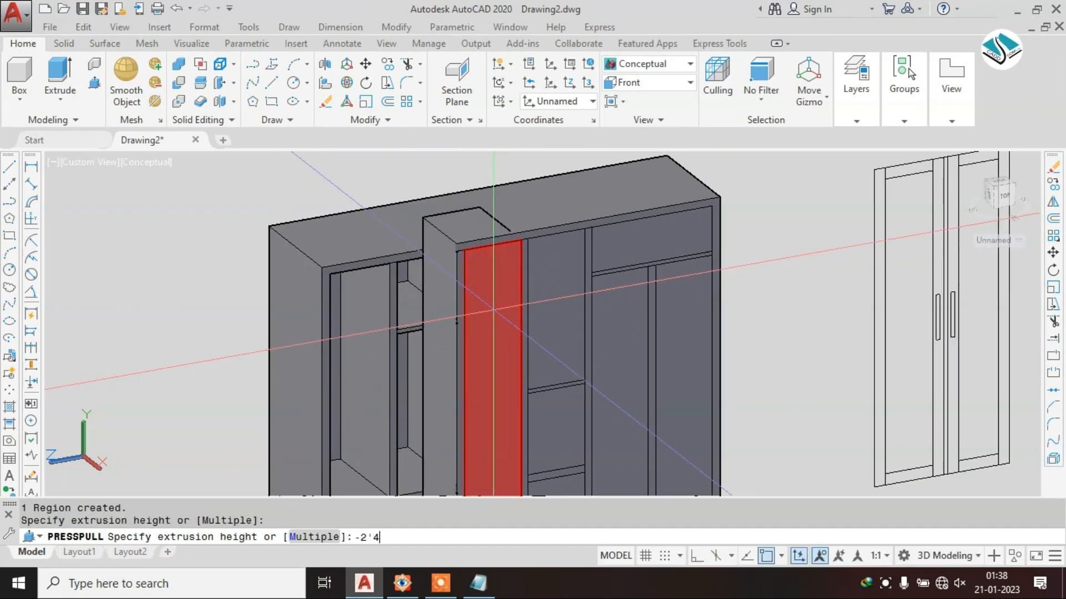
text(-2'4")
key(Return)
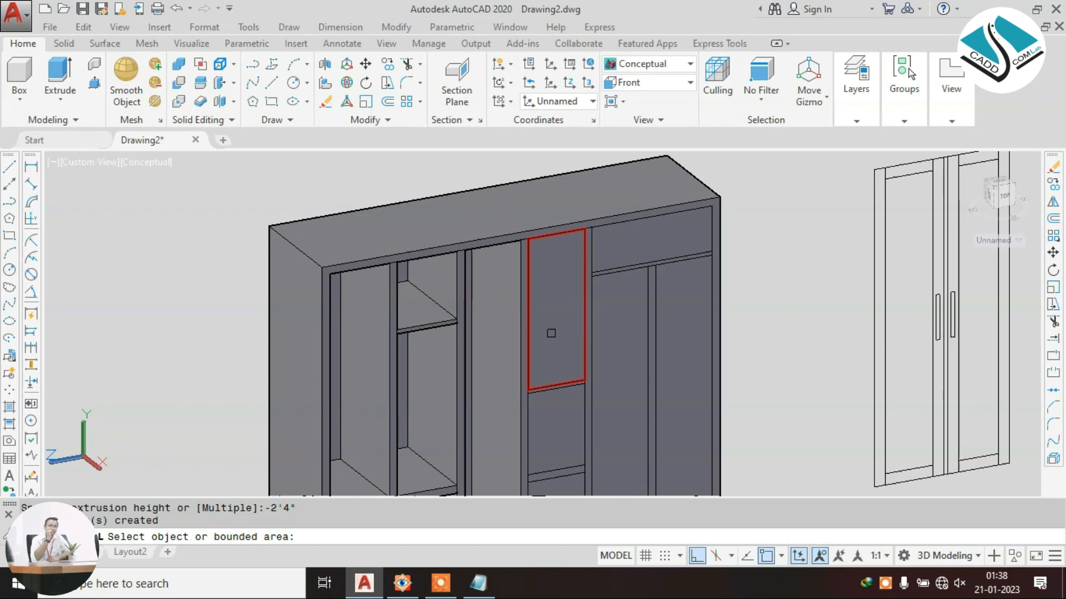
- Press-pull the three stacked compartments right of the full-height opening inward by 2'4" each
click(545, 320)
text(-2)
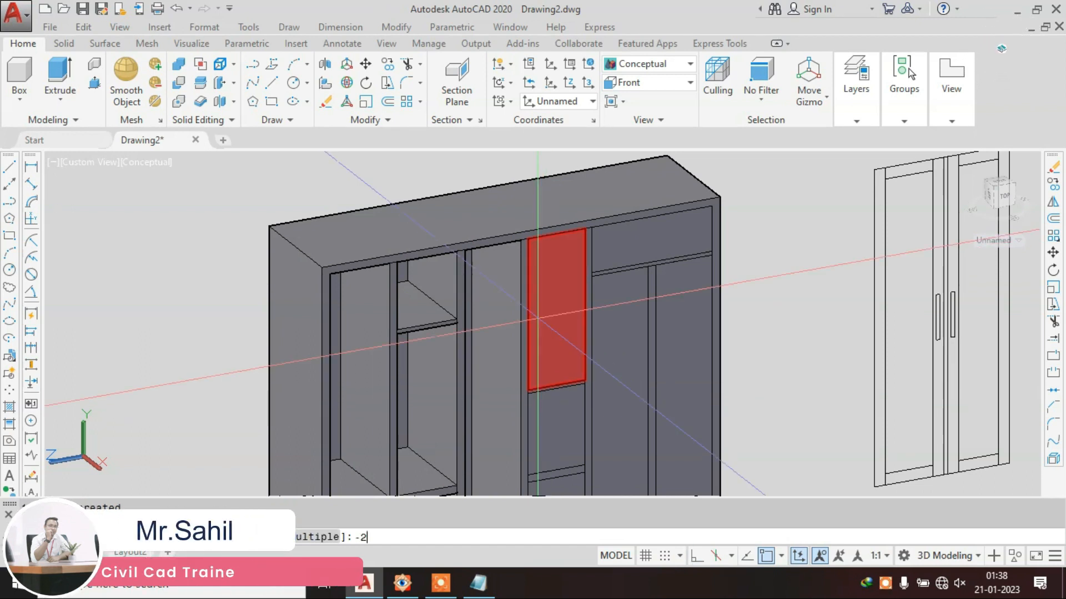
text('4")
key(Return)
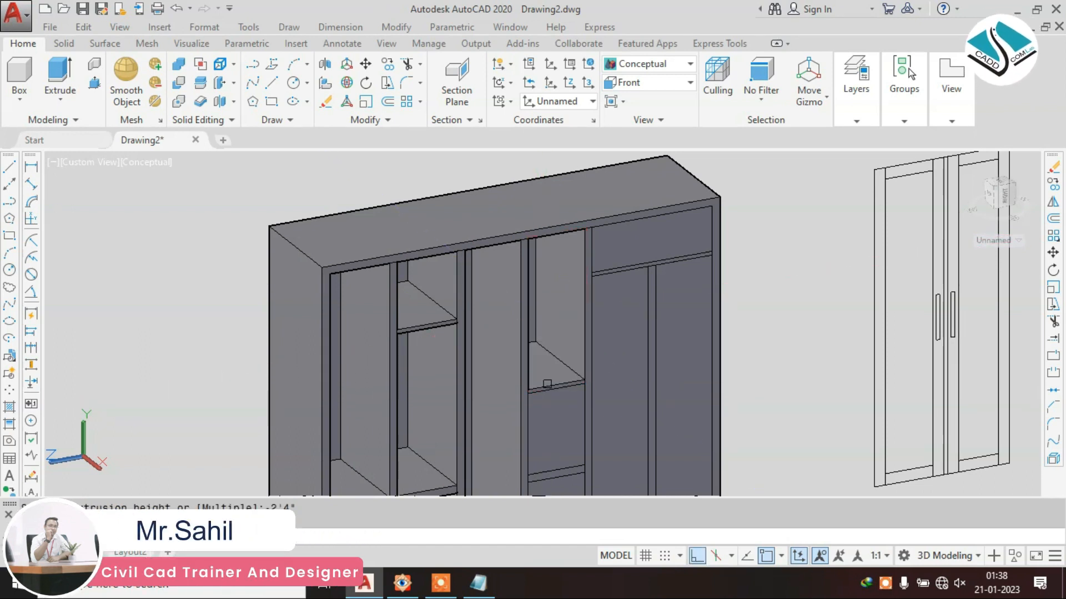
click(547, 413)
text(-)
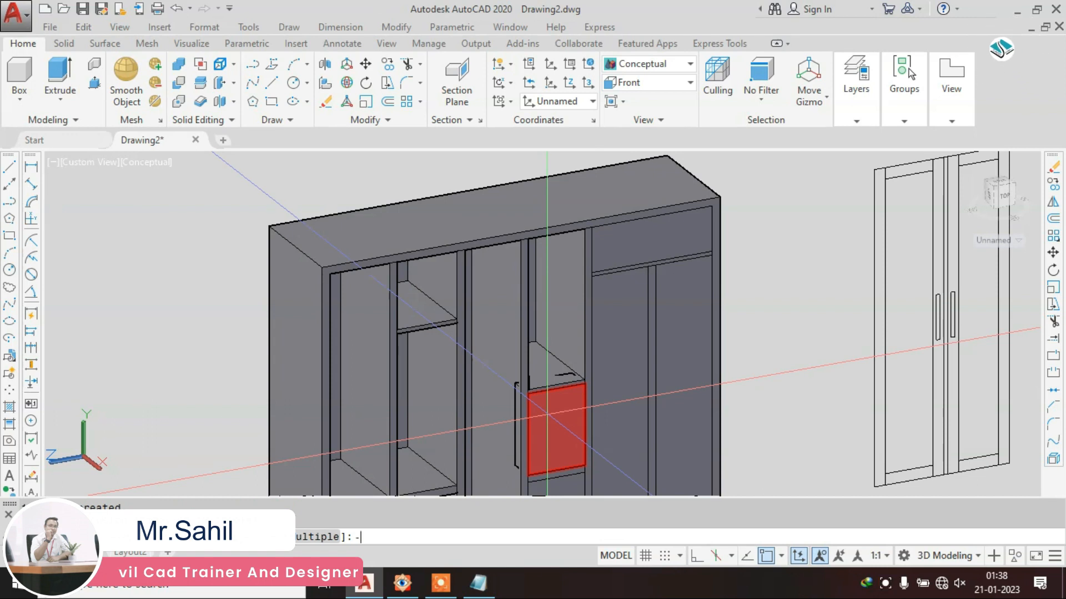
text(2'4")
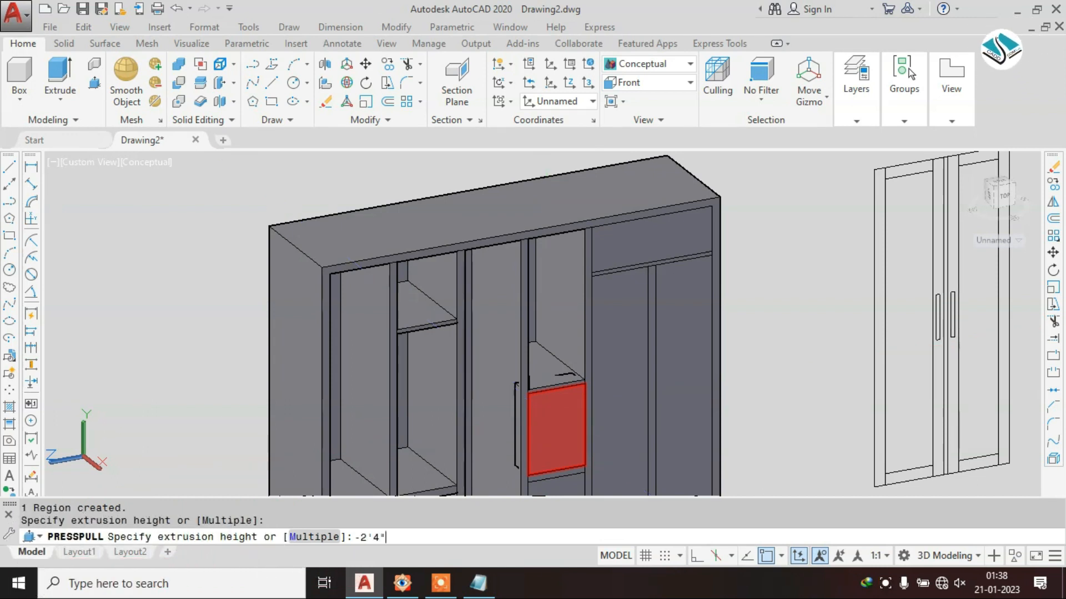
key(Return)
middle_drag(596, 413, 588, 294)
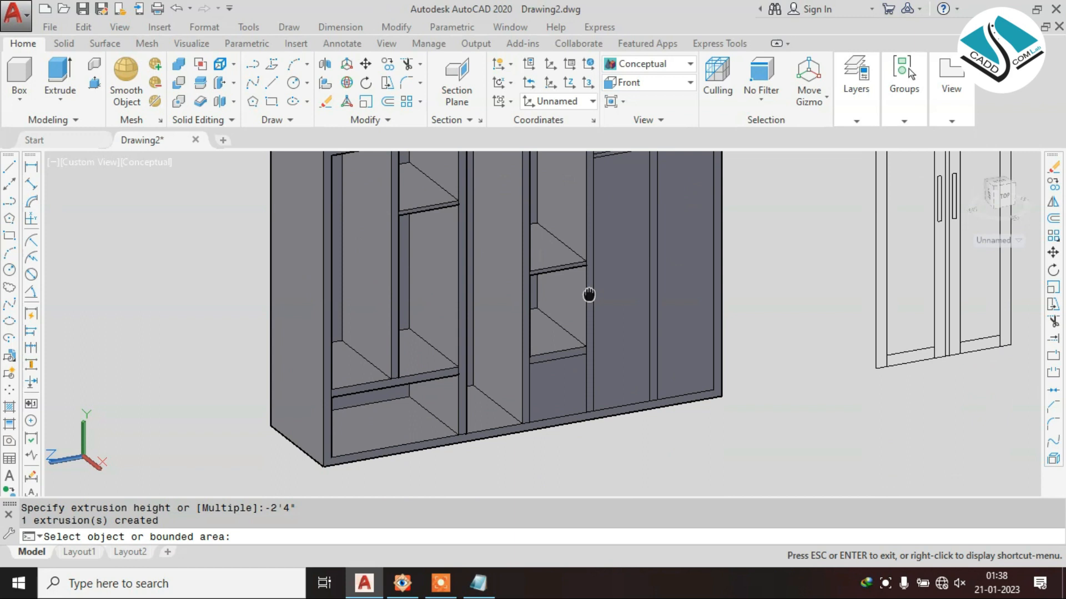
click(563, 378)
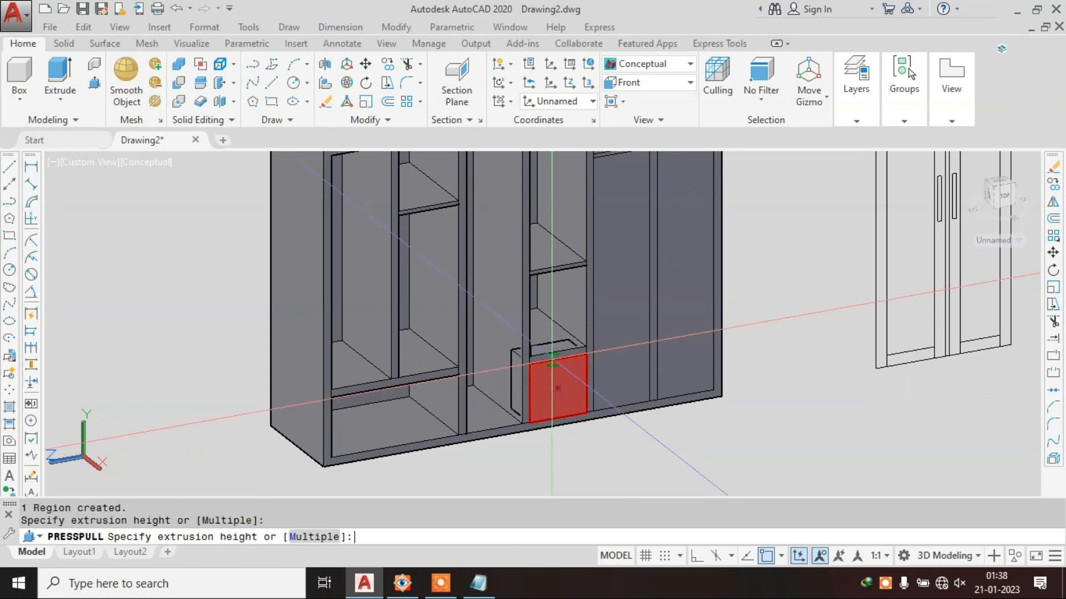
key(Return)
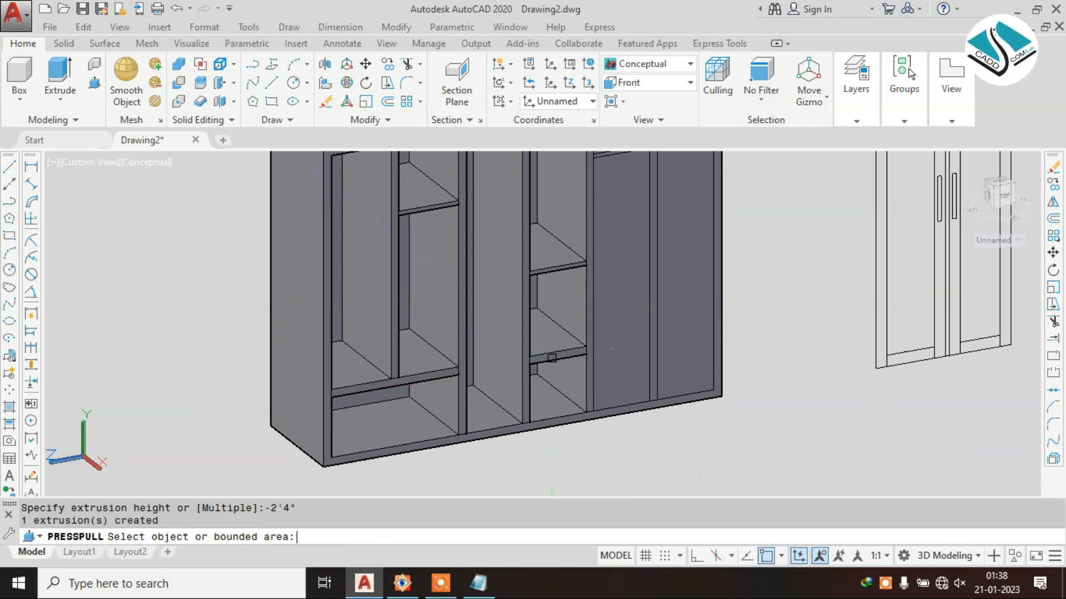
- Press-pull the wide upper-right compartment of the cabinet inward by 2'4"
middle_drag(661, 222, 592, 288)
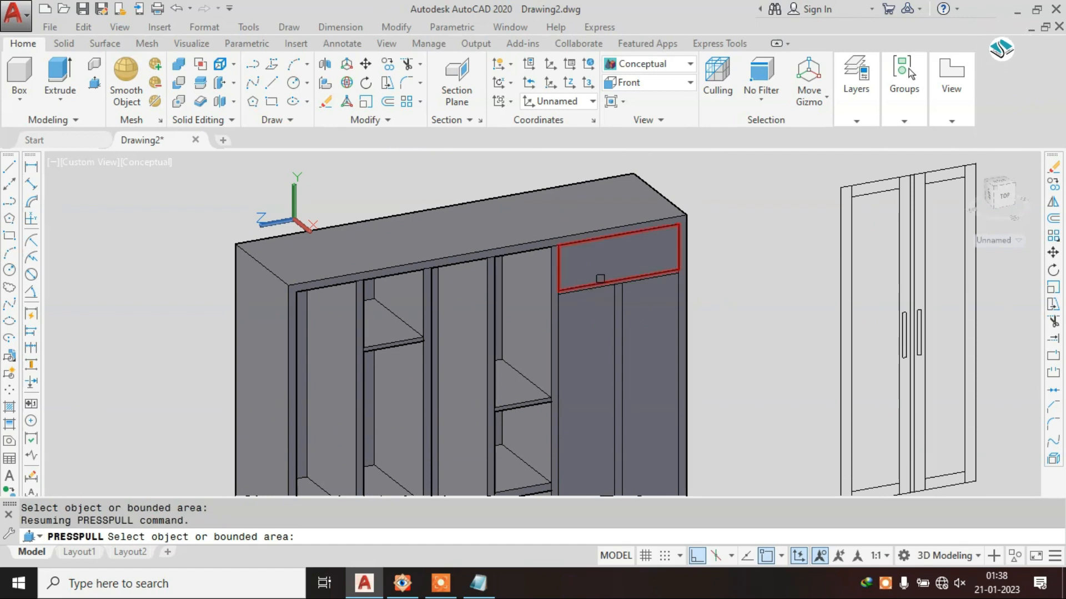
click(600, 279)
text(-2'4")
key(Return)
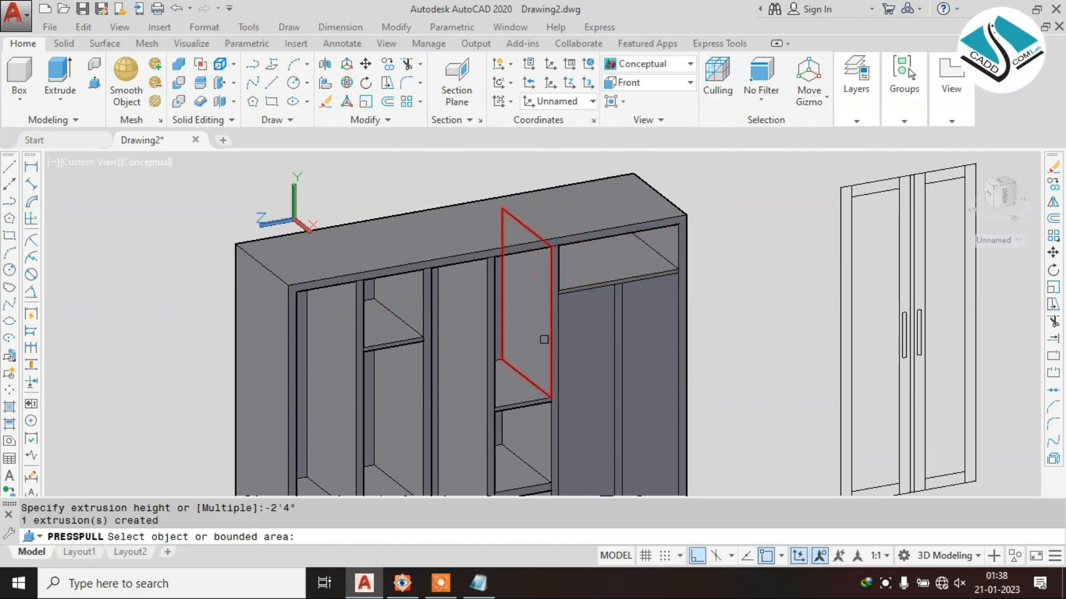
- Press-pull the two tall compartments below the wide upper-right opening inward by 2'4" each
click(564, 352)
text(2)
key(BackSpace)
text(-2'4")
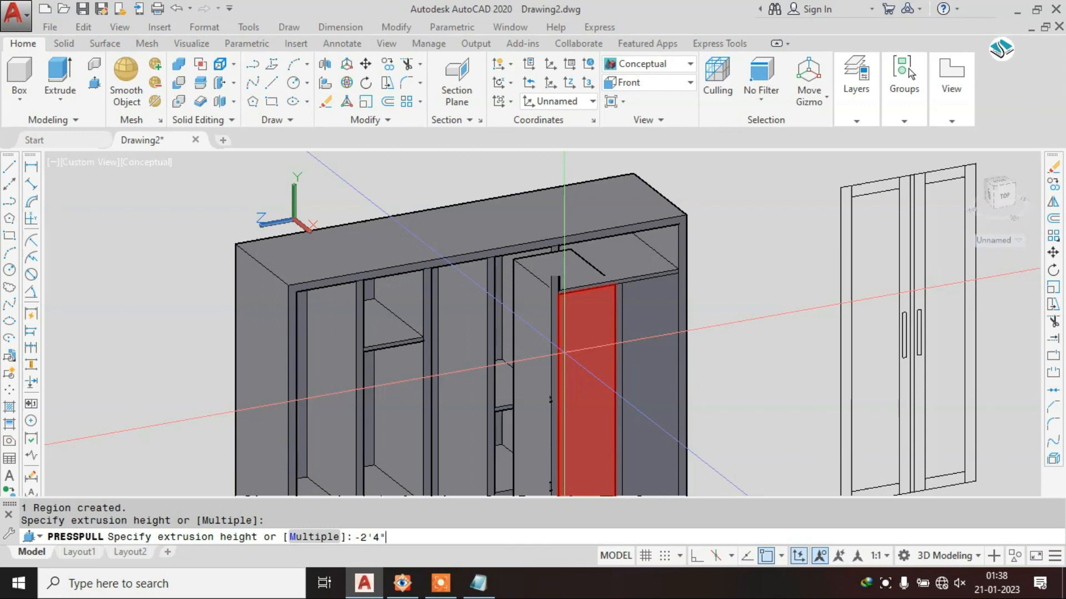
key(Return)
click(638, 381)
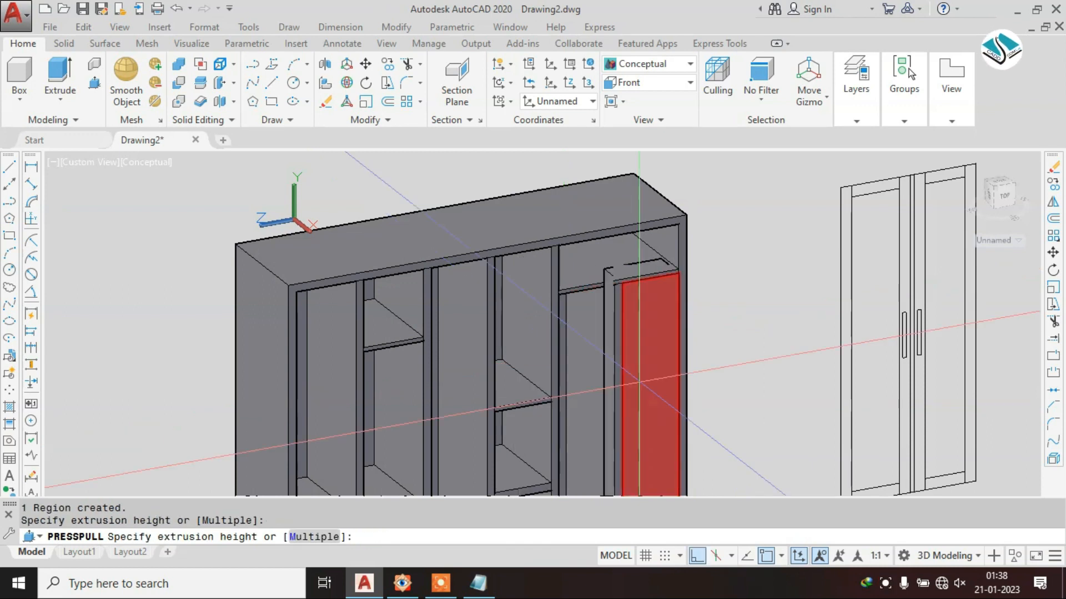
text(-2'4)
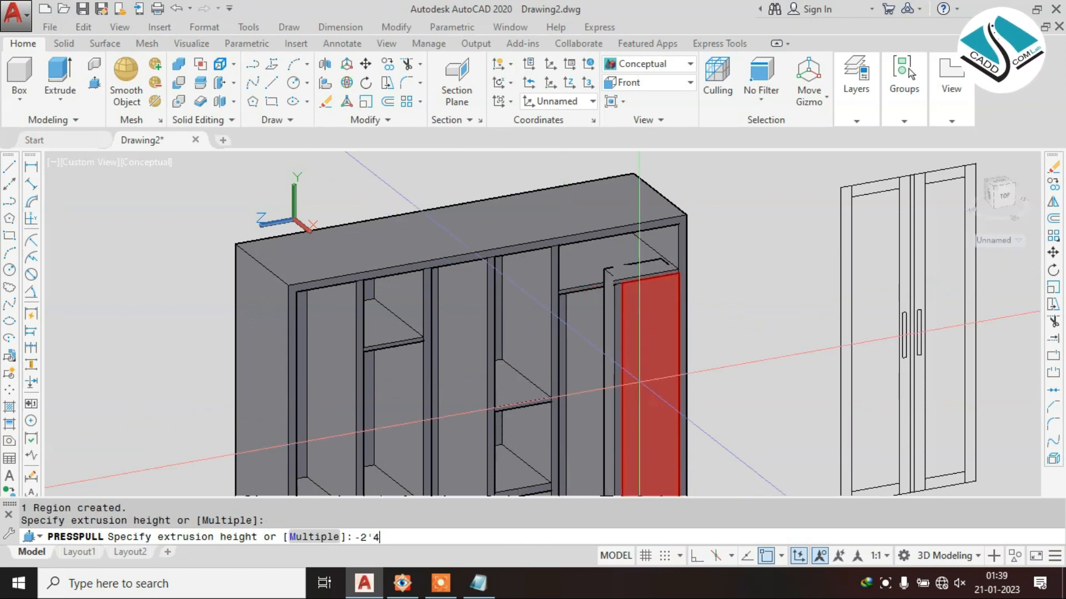
text(")
key(Return)
scroll(598, 344, down, 2)
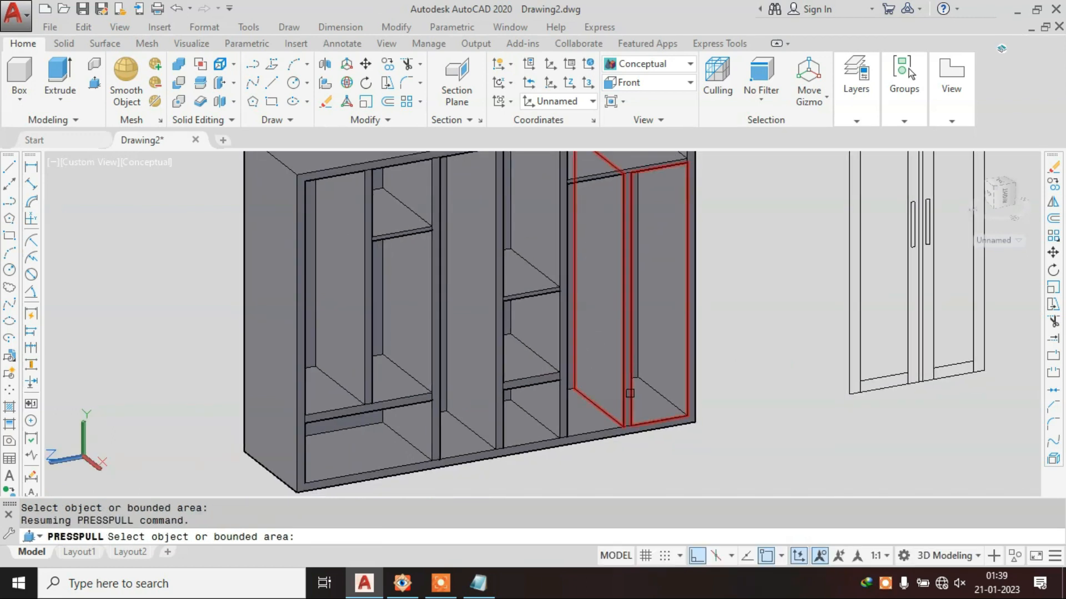
scroll(598, 343, down, 3)
key(Escape)
- Inspect the hollowed cabinet, then compare it with the wardrobe reference photo in FastStone Image Viewer and return to the drawing
shift+middle_drag(704, 424, 668, 417)
scroll(577, 383, up, 5)
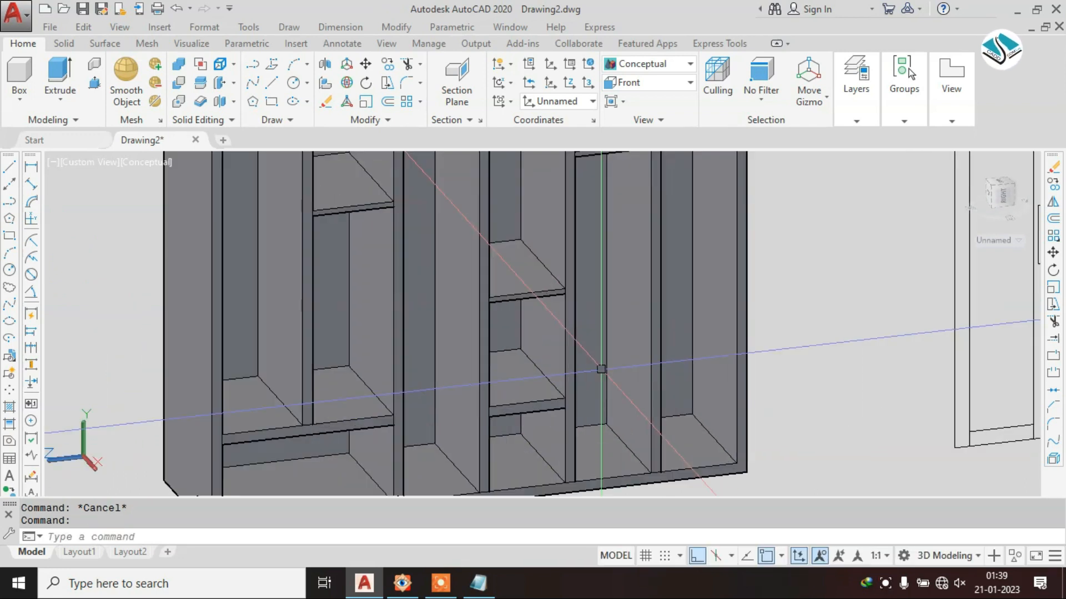
scroll(577, 386, down, 3)
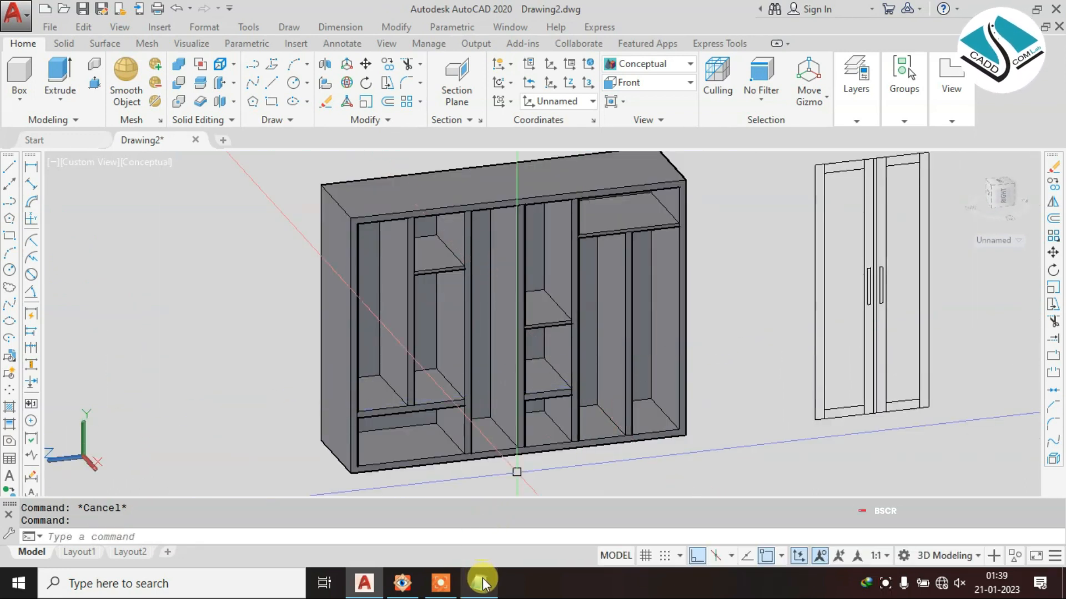
click(444, 585)
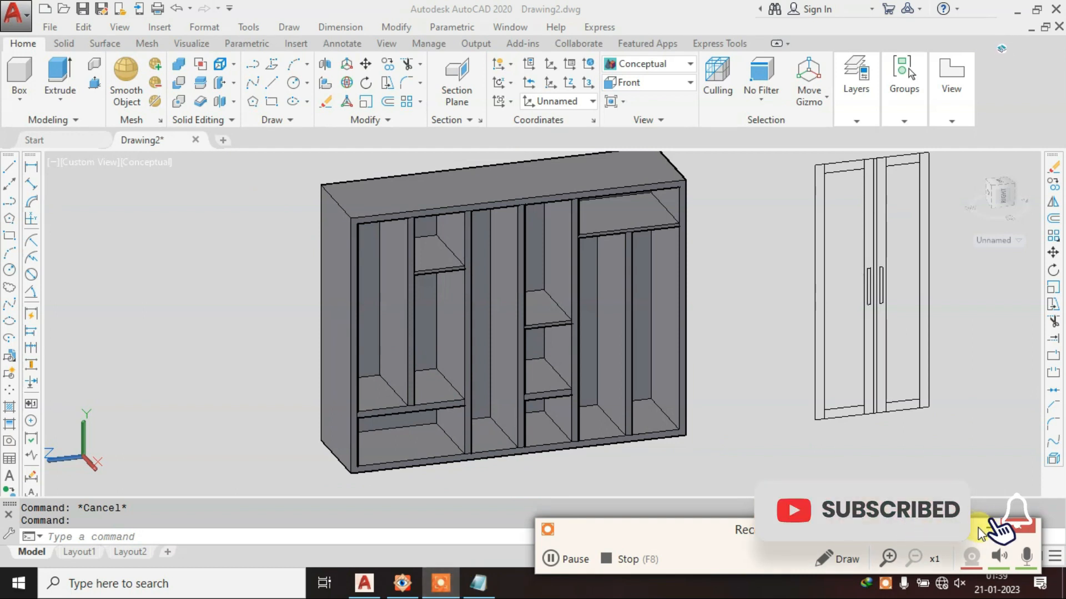
click(411, 586)
drag(776, 362, 884, 242)
scroll(847, 258, down, 3)
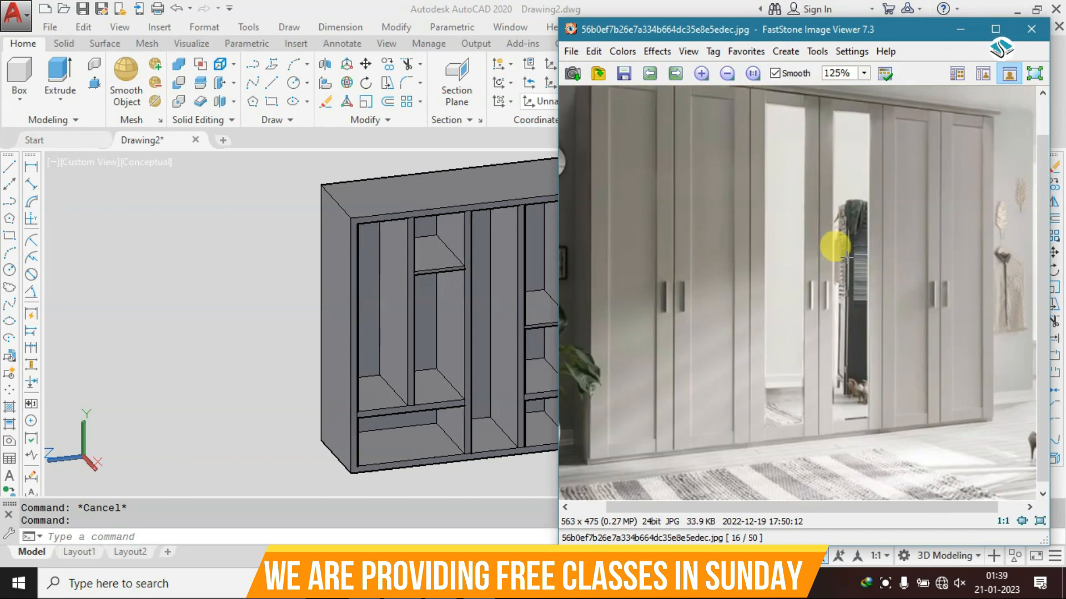
click(962, 33)
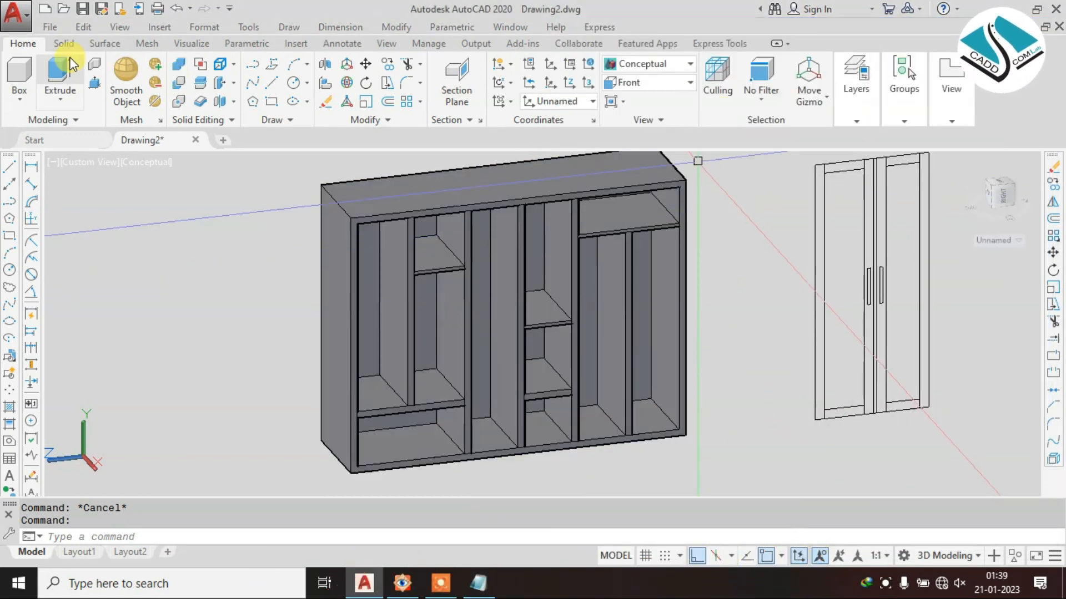
- Turn on materials and textures display, then open the Materials Browser and place it clear of the cabinet
click(196, 44)
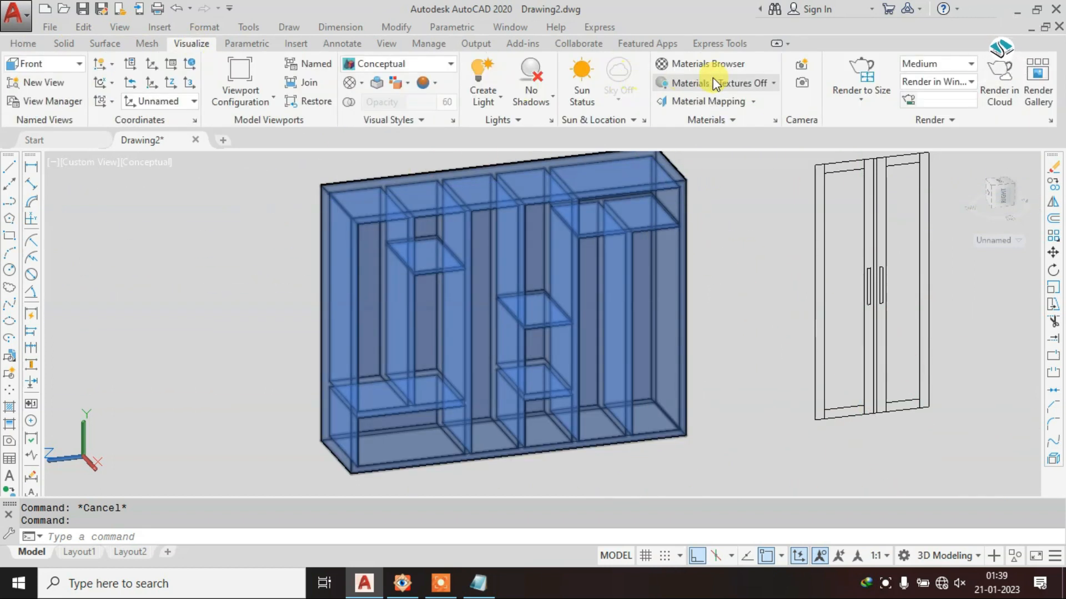
click(773, 83)
click(761, 172)
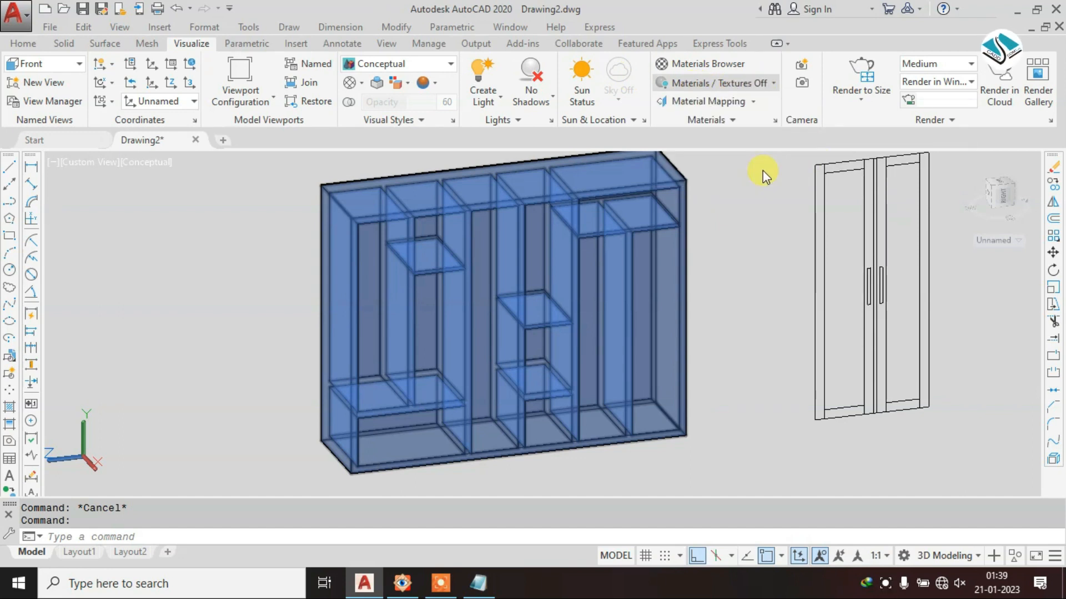
click(731, 67)
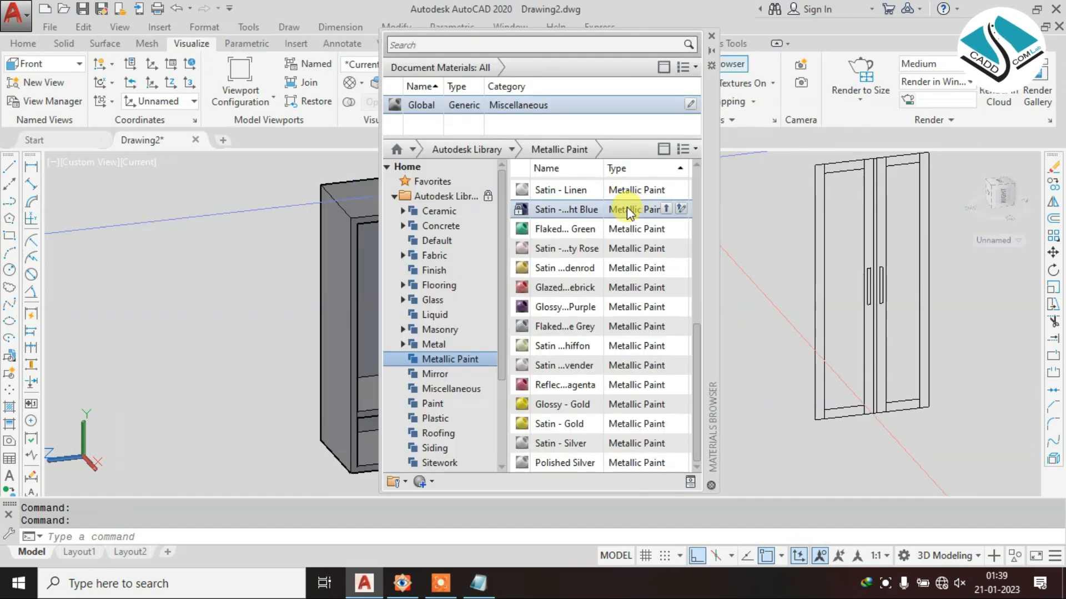
drag(714, 214, 953, 186)
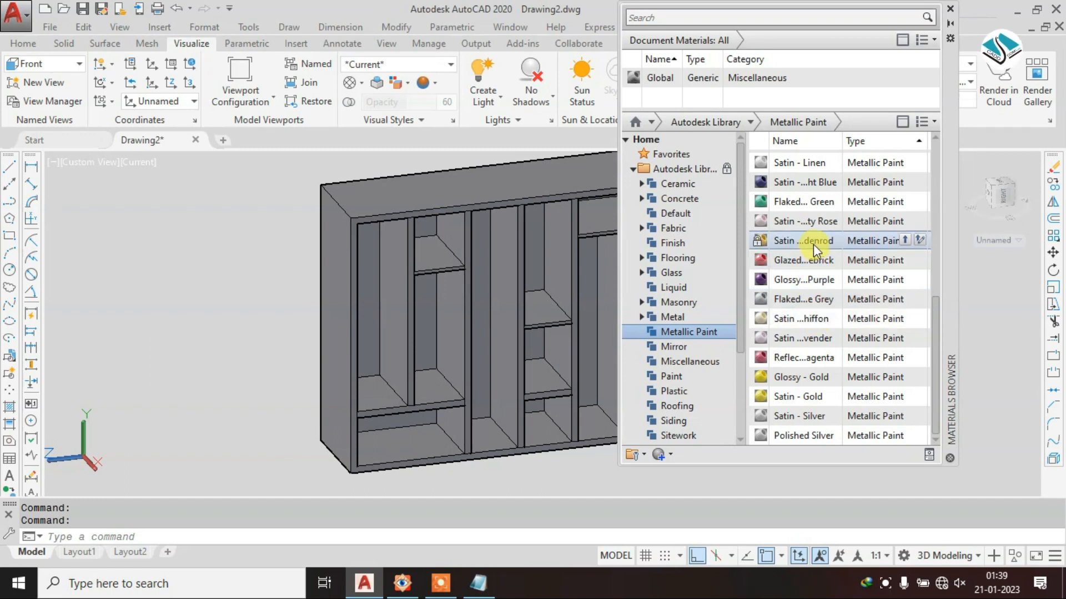
- Examine the Satin - Misty Rose metallic paint's appearance and information settings against the wardrobe reference photo, then close the Materials Editor
scroll(807, 315, up, 2)
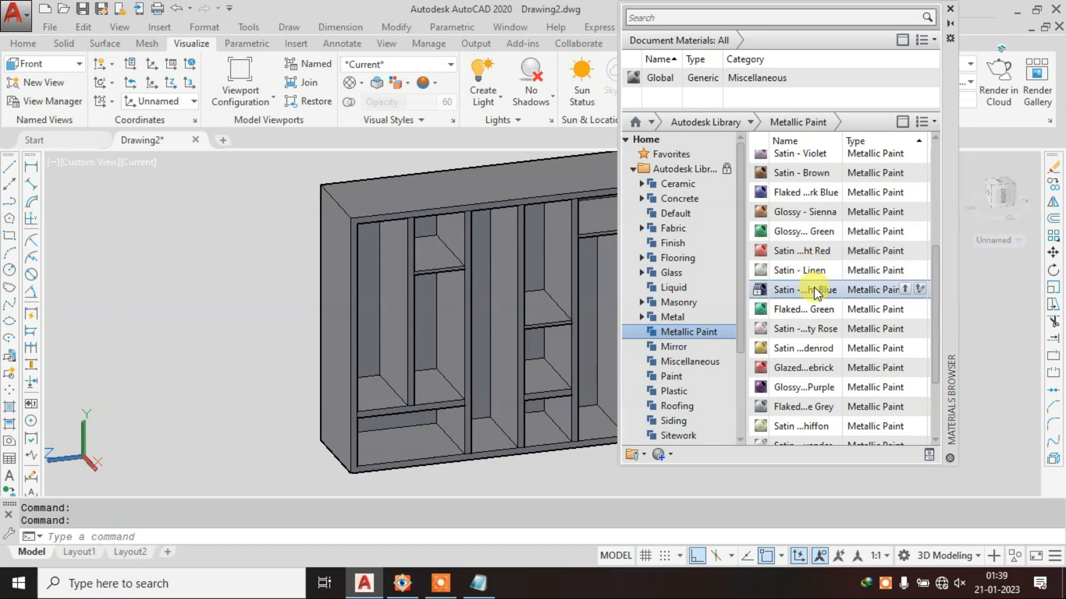
double_click(797, 328)
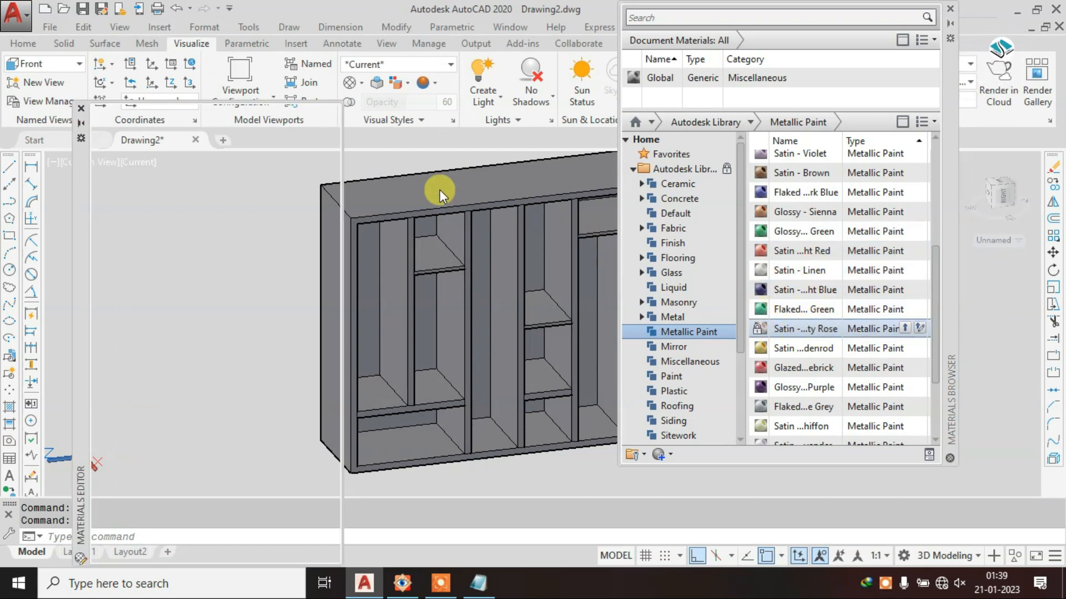
click(402, 583)
click(401, 582)
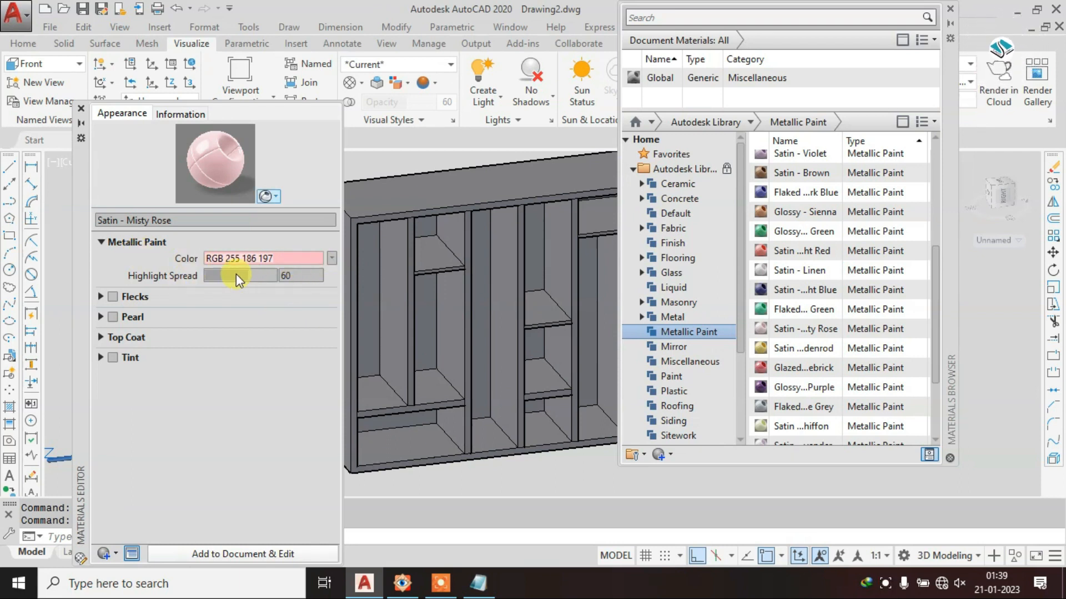
click(271, 200)
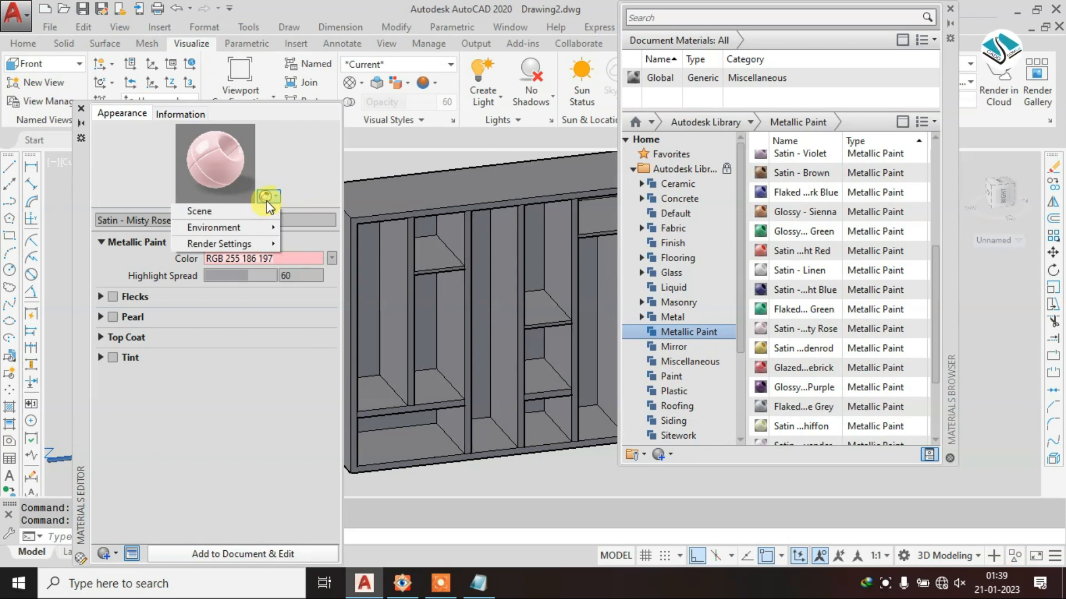
click(272, 173)
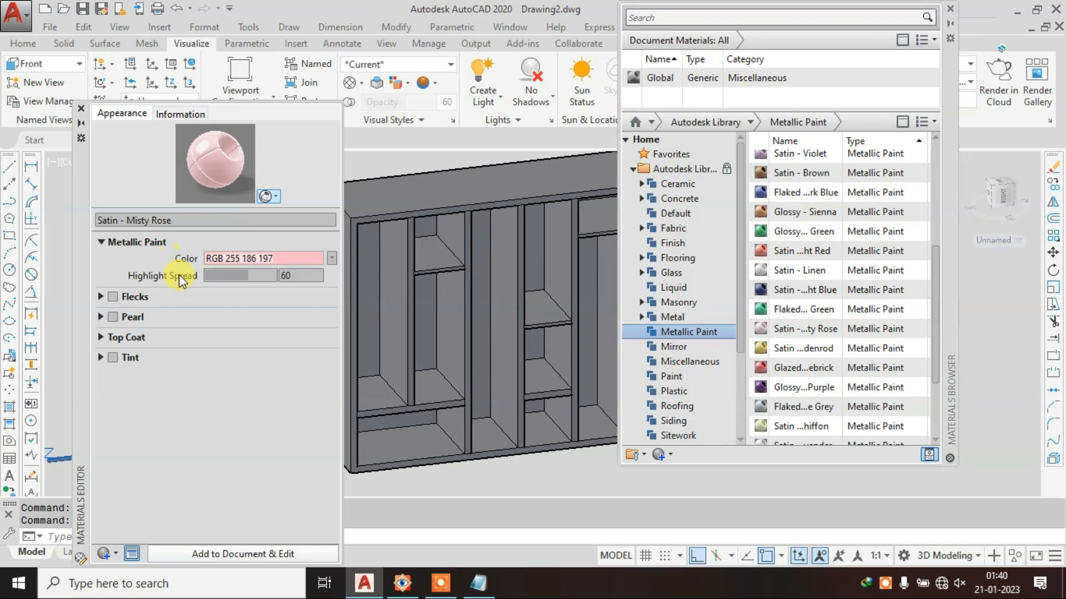
click(181, 114)
click(136, 116)
click(81, 110)
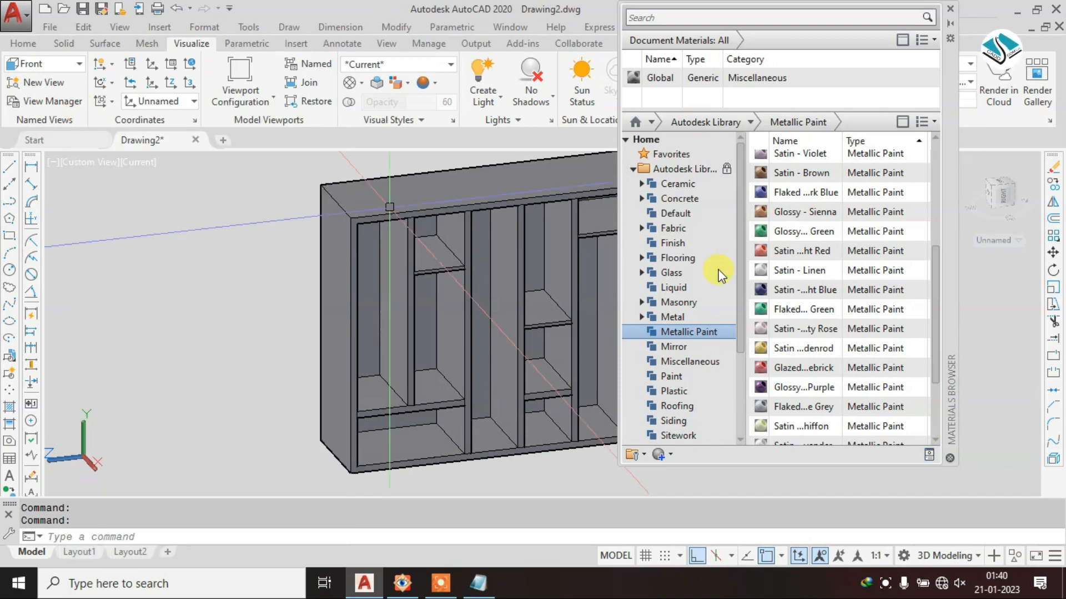
- Try the Satin - Misty Rose and the satin chiffon metallic paints on the cabinet
click(389, 206)
drag(466, 225, 467, 225)
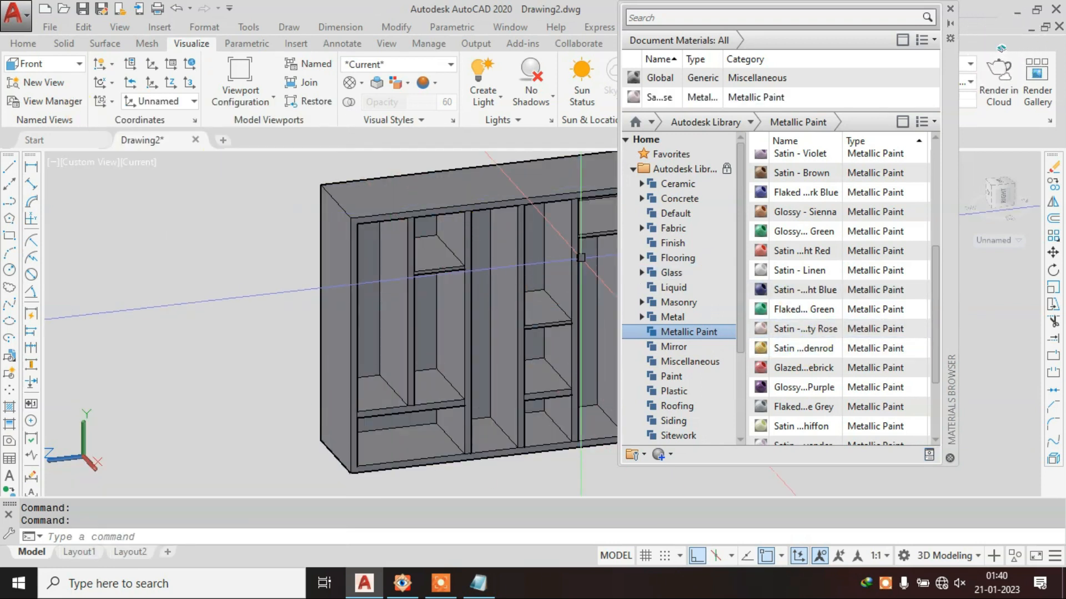
middle_drag(470, 189, 331, 181)
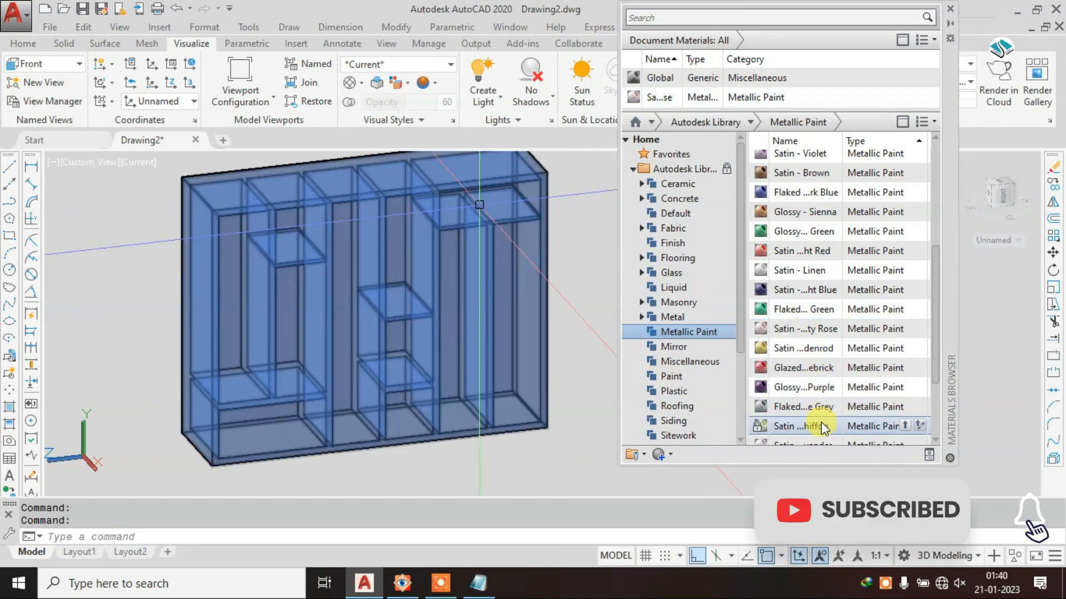
drag(832, 425, 491, 323)
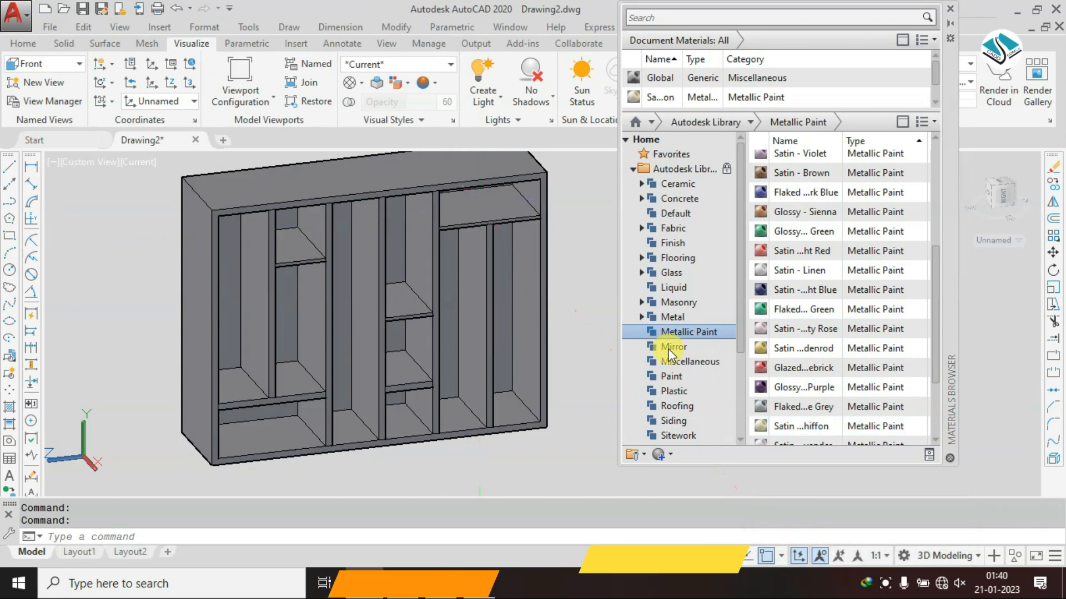
- Move the Materials Browser clear of the view settings and set the visual style to Shaded
drag(954, 155, 949, 220)
click(23, 43)
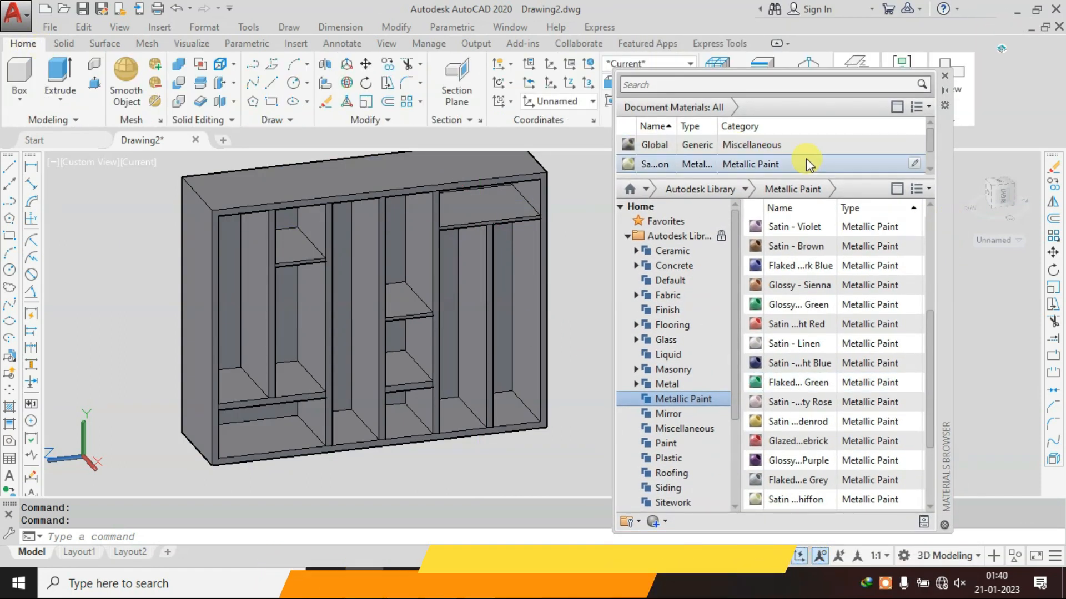
drag(945, 214, 931, 276)
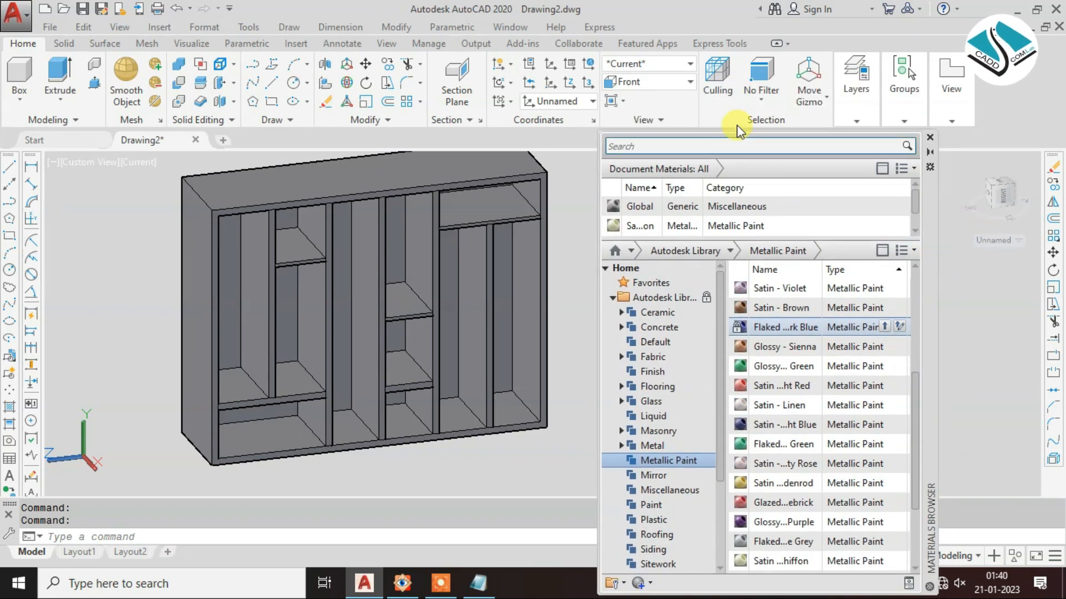
click(669, 66)
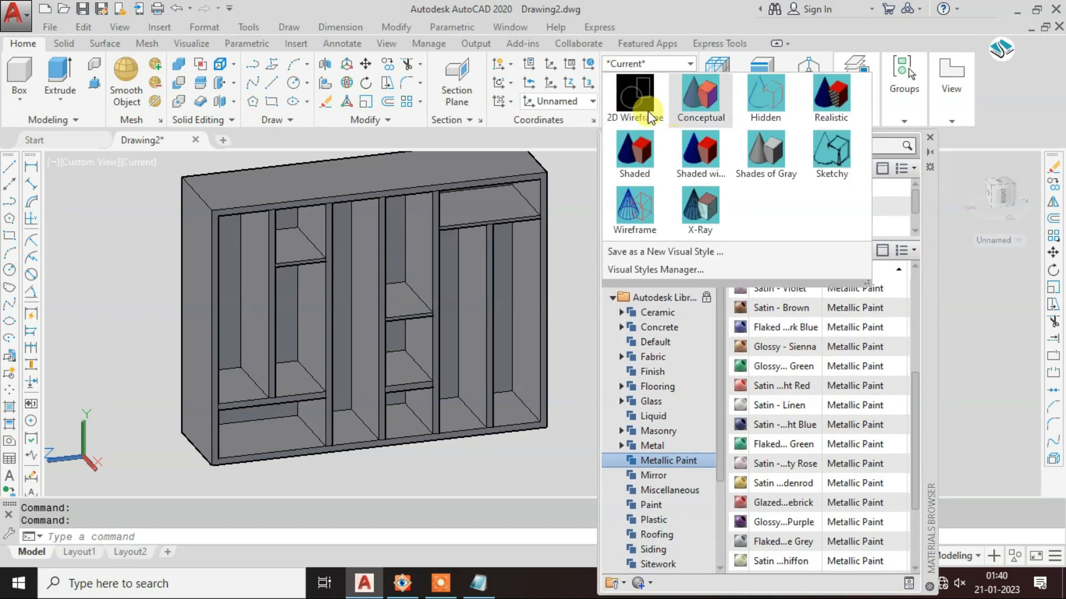
click(649, 153)
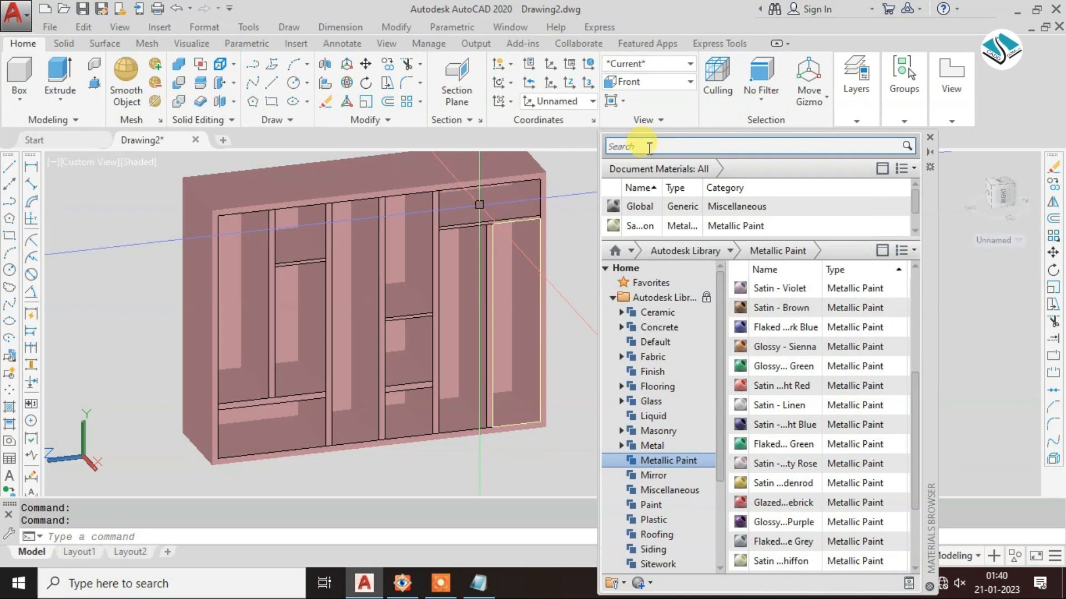
click(641, 86)
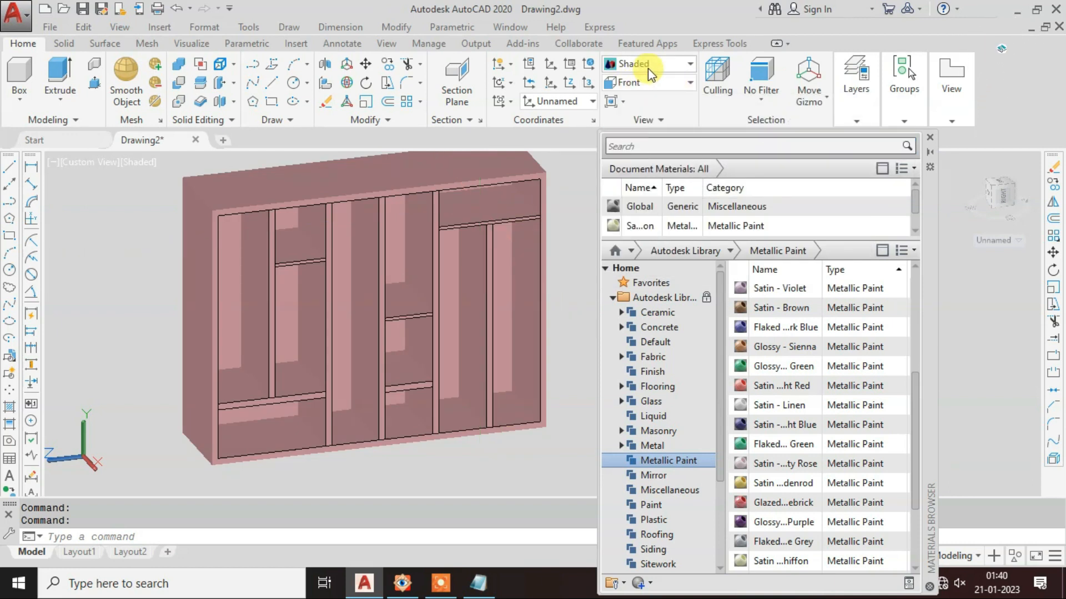
click(647, 68)
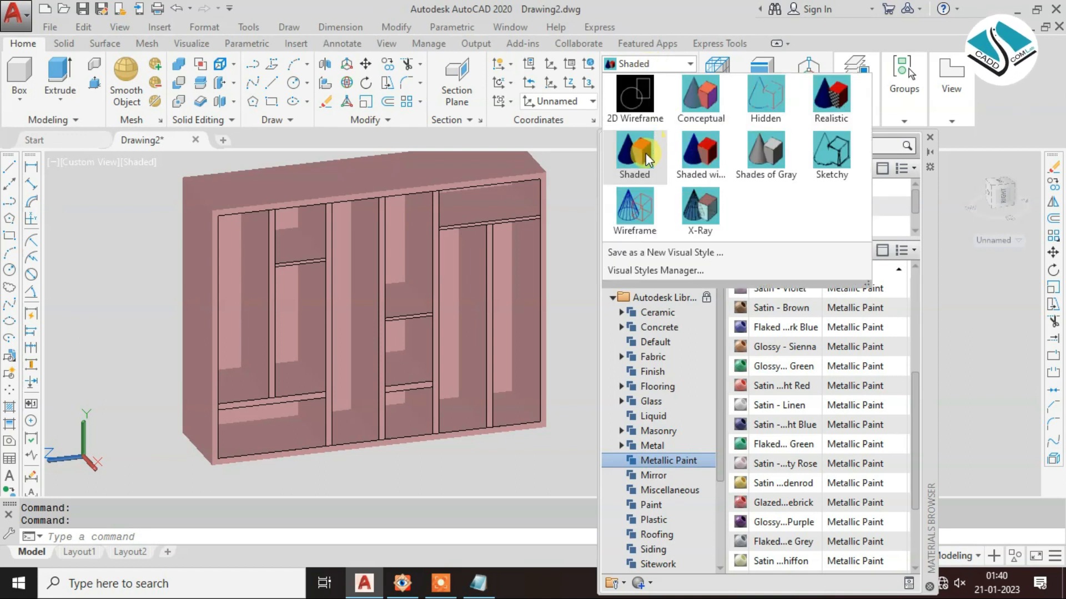
click(644, 152)
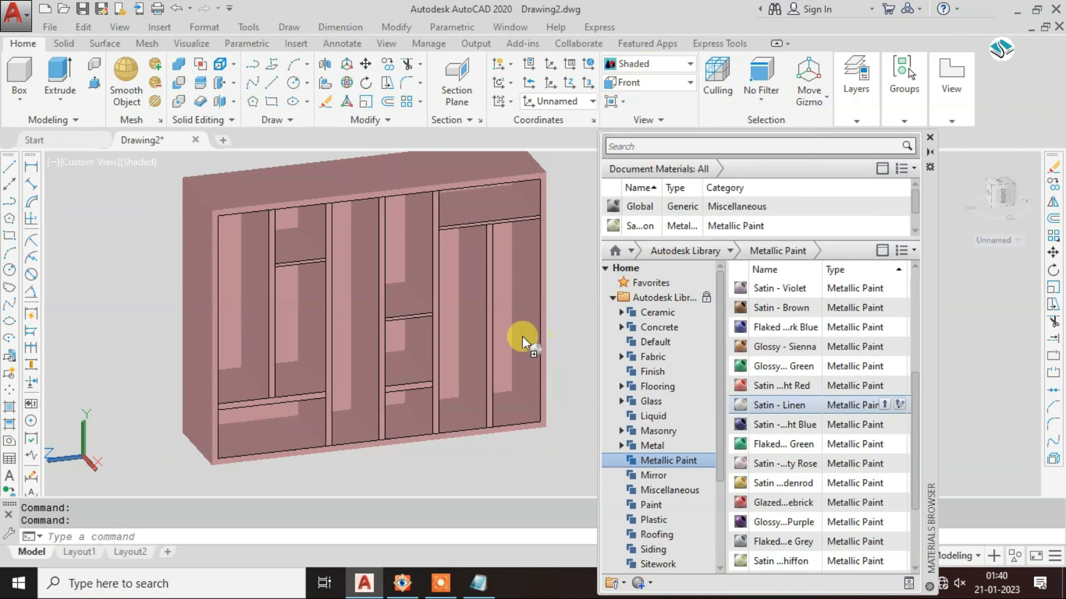
- Apply the Satin - Linen metallic paint to the cabinet and close the Materials Browser
drag(522, 337, 517, 335)
shift+middle_drag(518, 335, 419, 339)
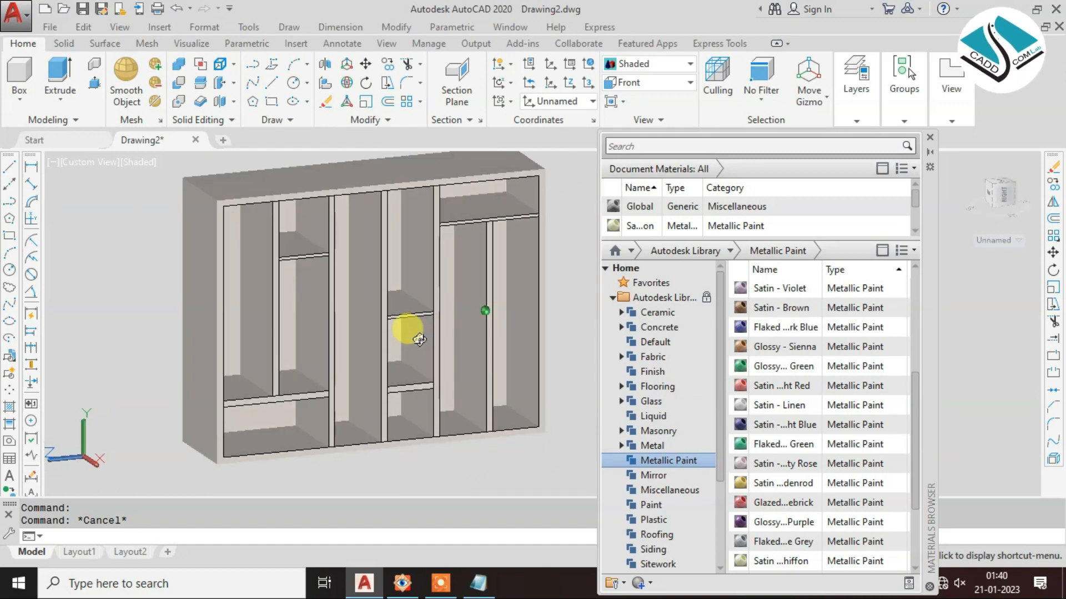
click(903, 168)
click(929, 139)
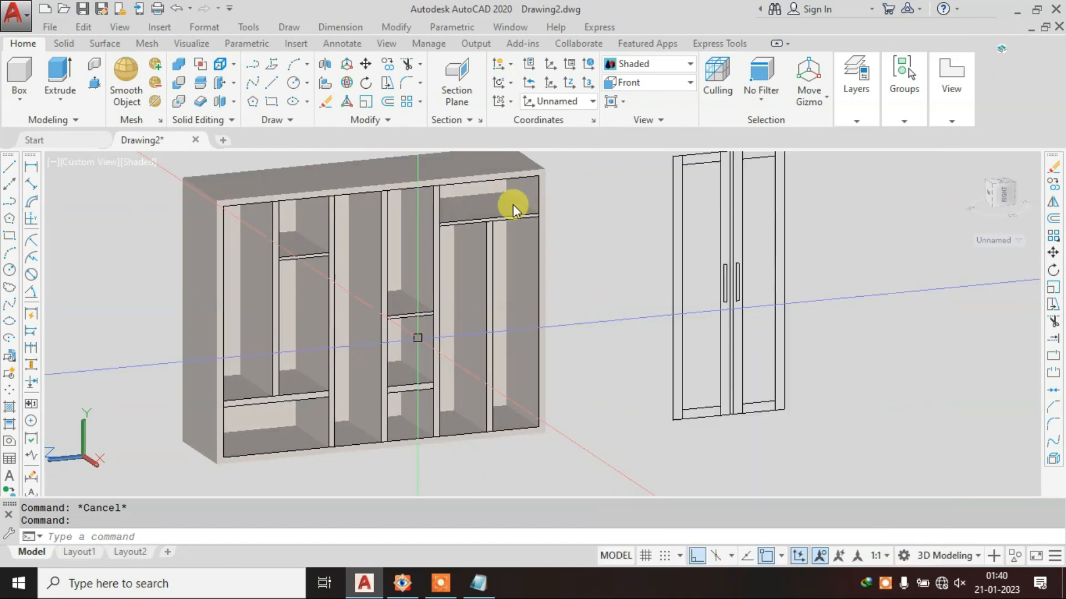
- Erase the leftover outline along the bottom edge of the cabinet's wide upper-right compartment
scroll(511, 204, up, 5)
click(504, 220)
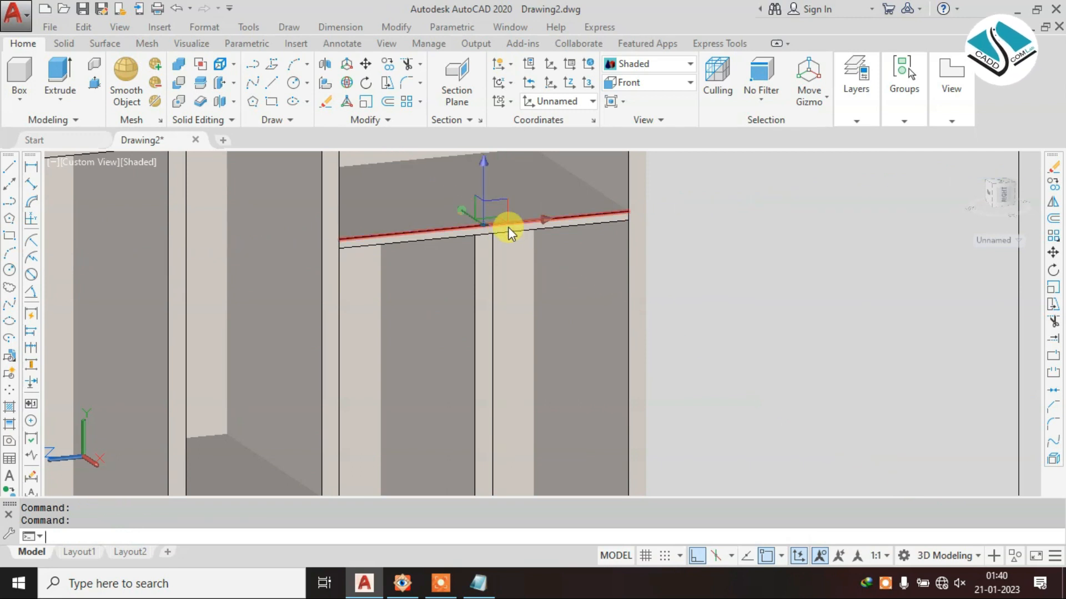
text(e)
key(Return)
scroll(507, 230, down, 8)
middle_drag(451, 197, 453, 209)
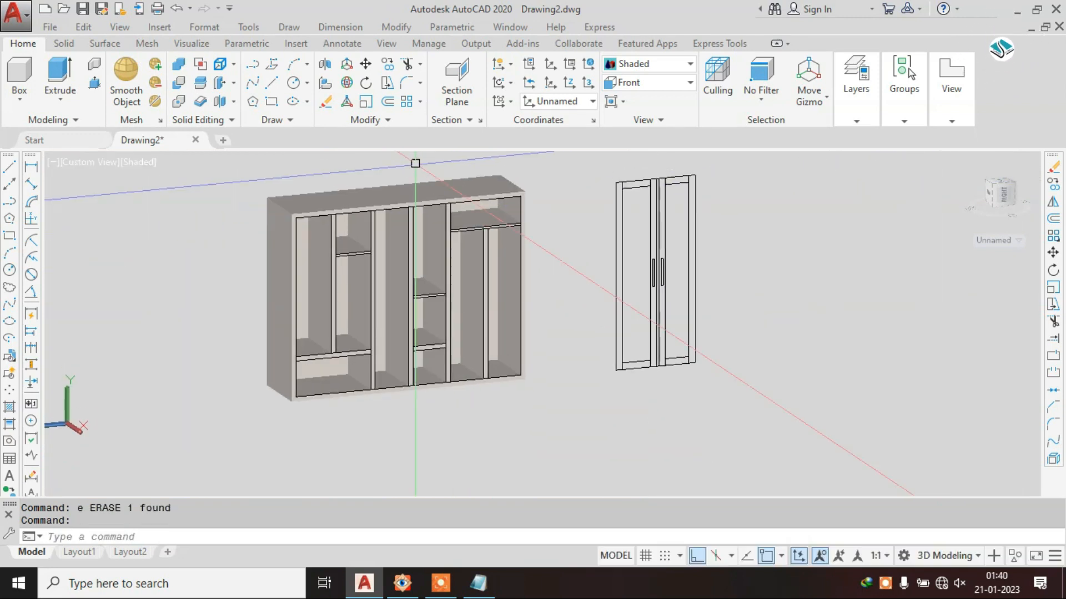
- Window-select and erase the leftover outlines around the cabinet's right-hand compartments
click(415, 162)
click(542, 418)
text(e)
key(Return)
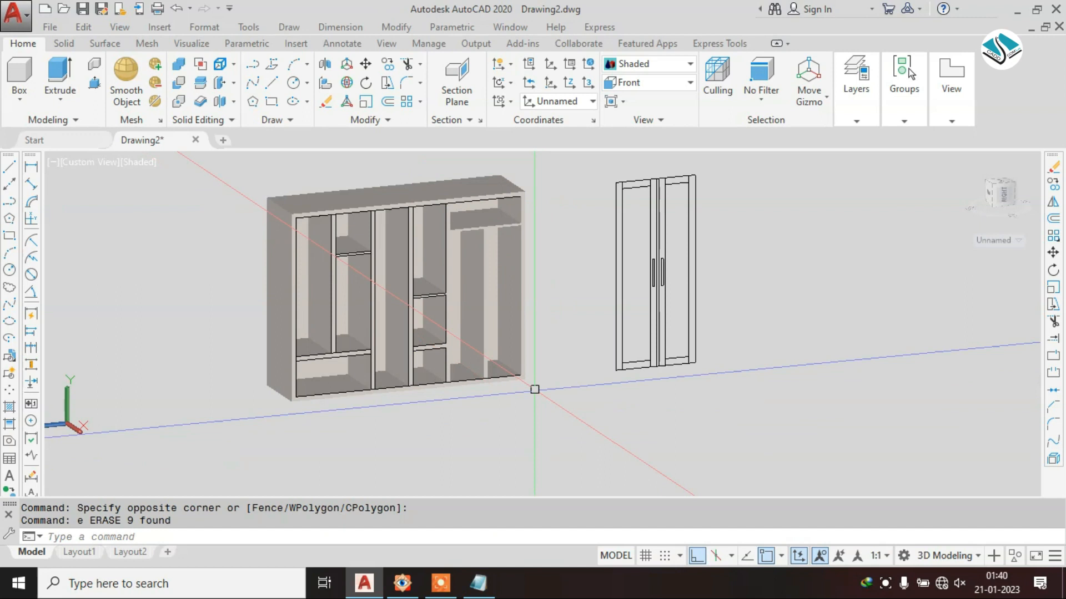
key(Escape)
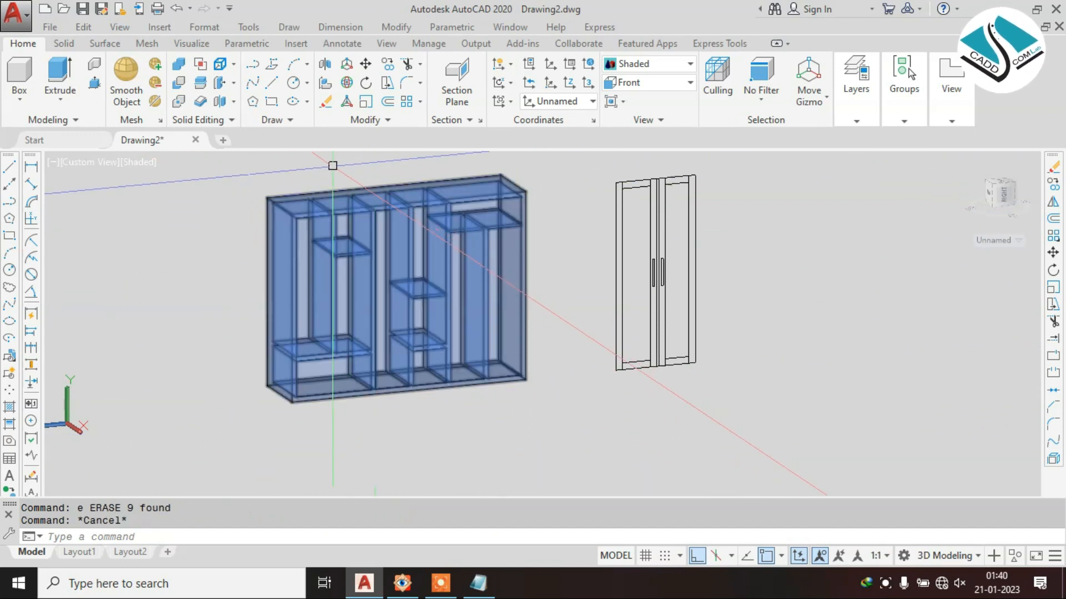
- Erase the leftover outlines around the cabinet's middle and left-hand compartments with two window selections
click(315, 156)
click(580, 423)
text(e)
key(Return)
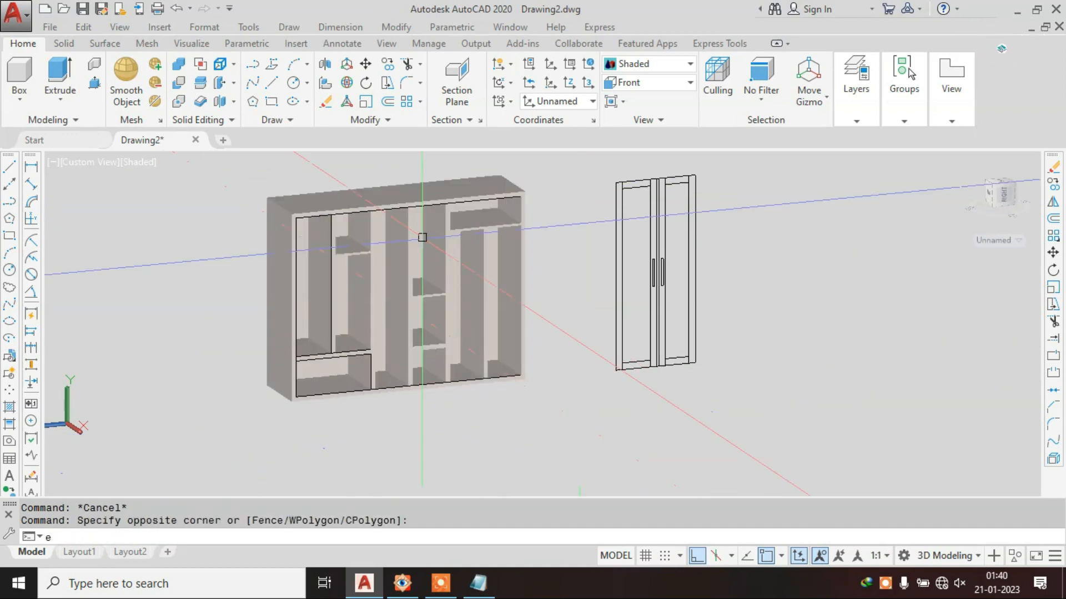
click(190, 160)
click(528, 424)
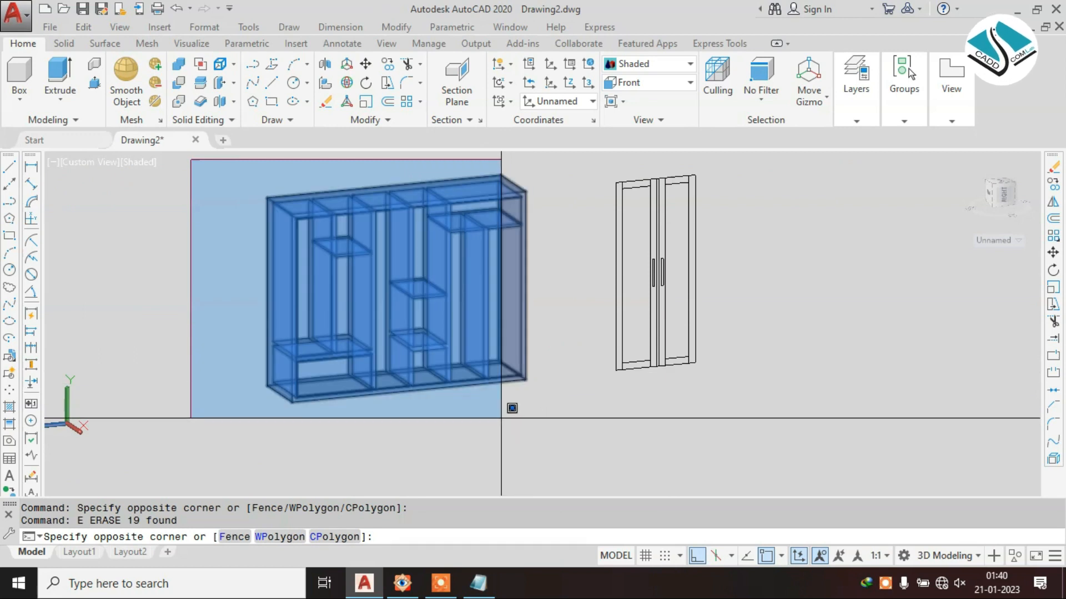
text(e)
key(Return)
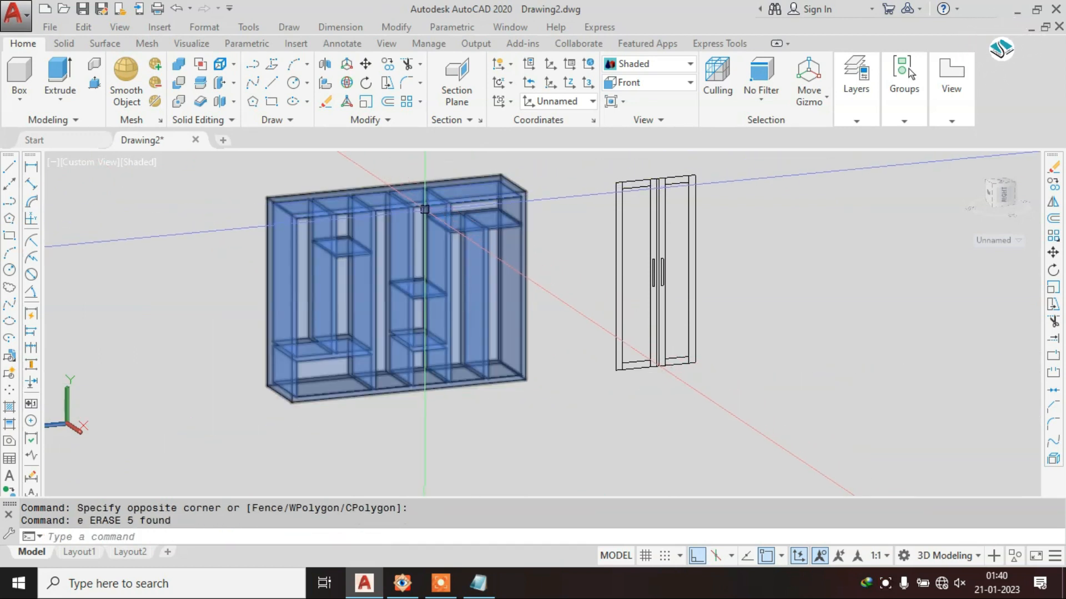
- Erase the leftover lines along the top and bottom front edges of the cabinet opening
scroll(425, 188, up, 3)
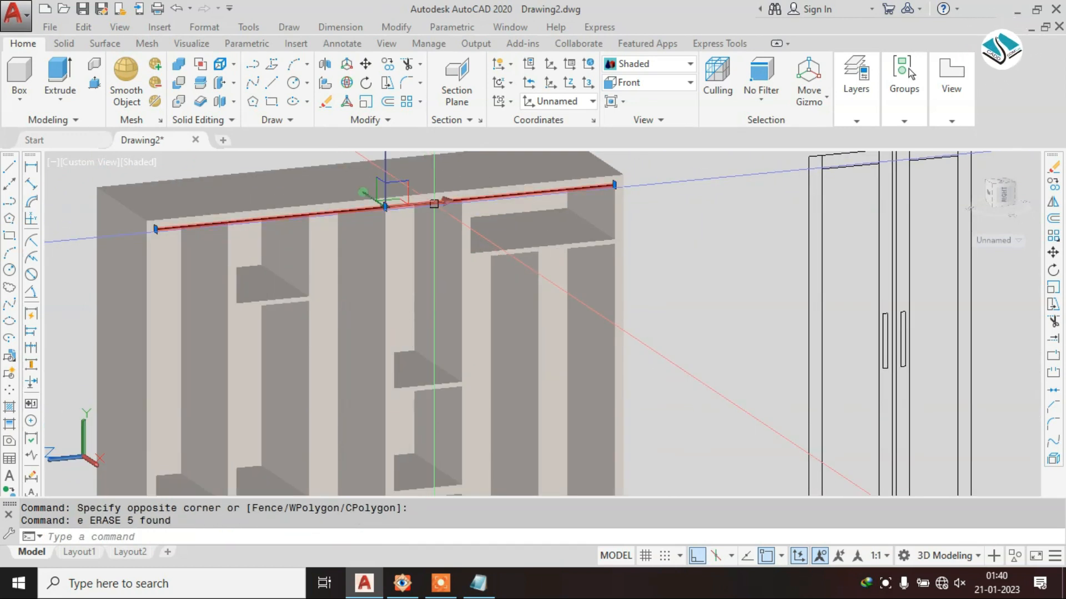
text(E)
key(Return)
scroll(430, 207, down, 3)
mouse_move(483, 248)
shift+middle_down()
mouse_move(499, 321)
mouse_move(541, 333)
shift+middle_up()
scroll(439, 433, up, 5)
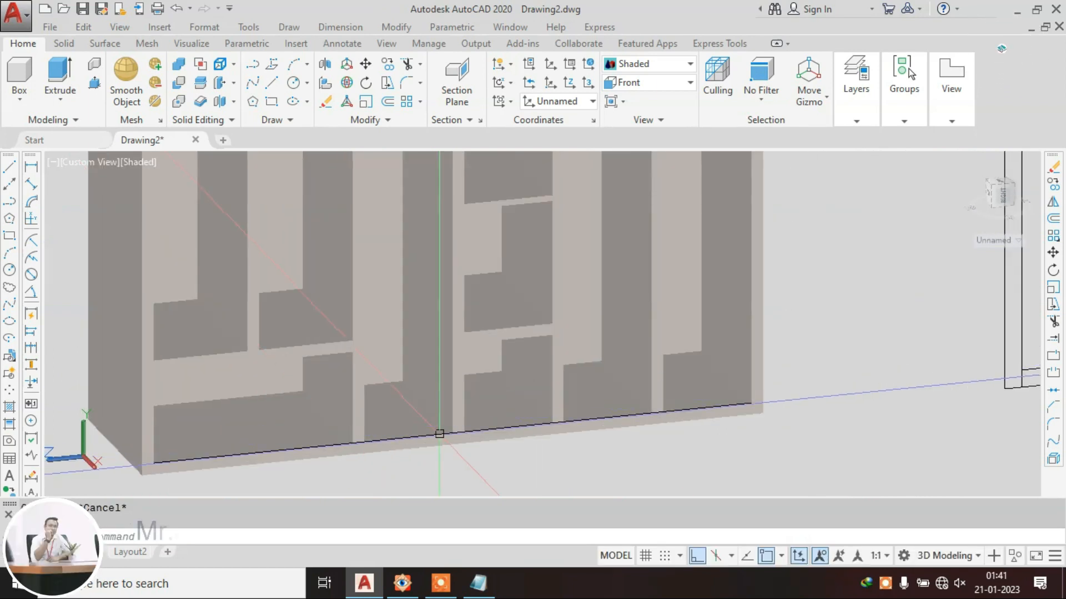
scroll(439, 433, down, 6)
middle_drag(657, 361, 545, 349)
scroll(545, 351, up, 3)
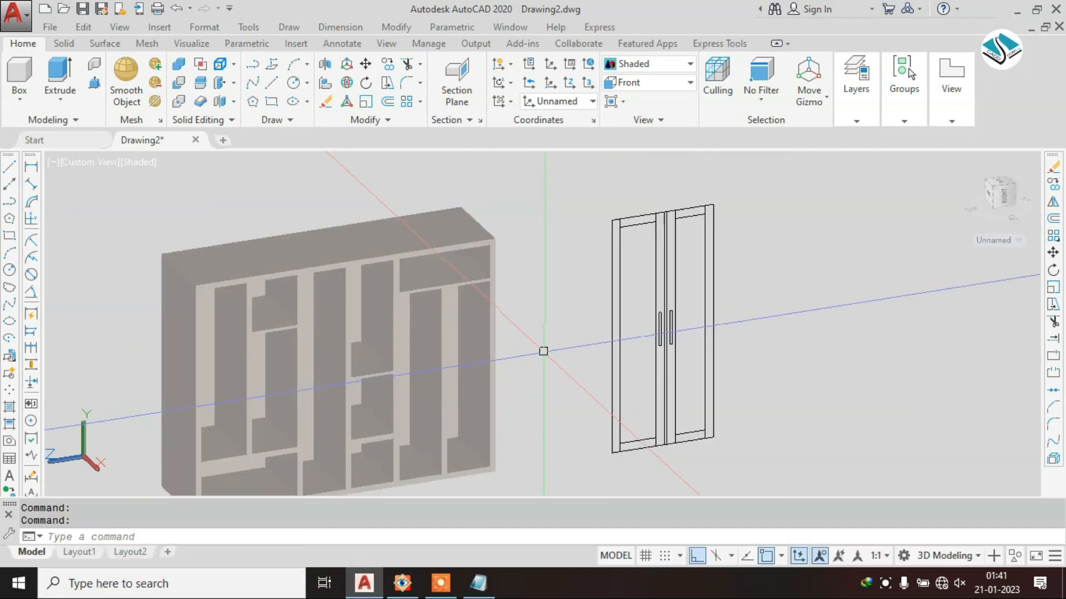
shift+middle_drag(549, 361, 517, 355)
scroll(637, 219, up, 3)
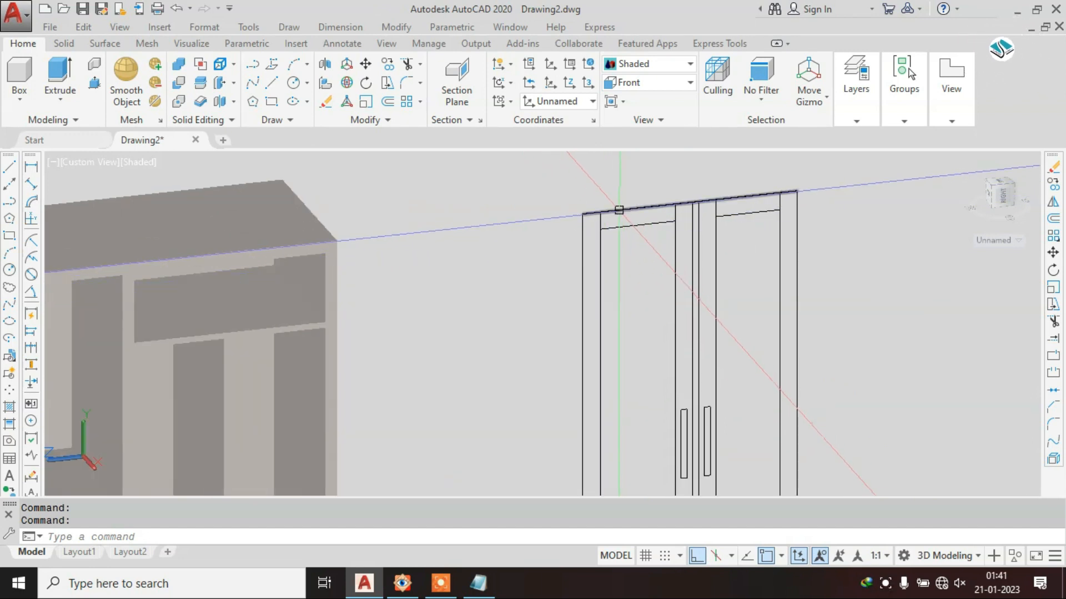
key(Return)
scroll(576, 210, down, 2)
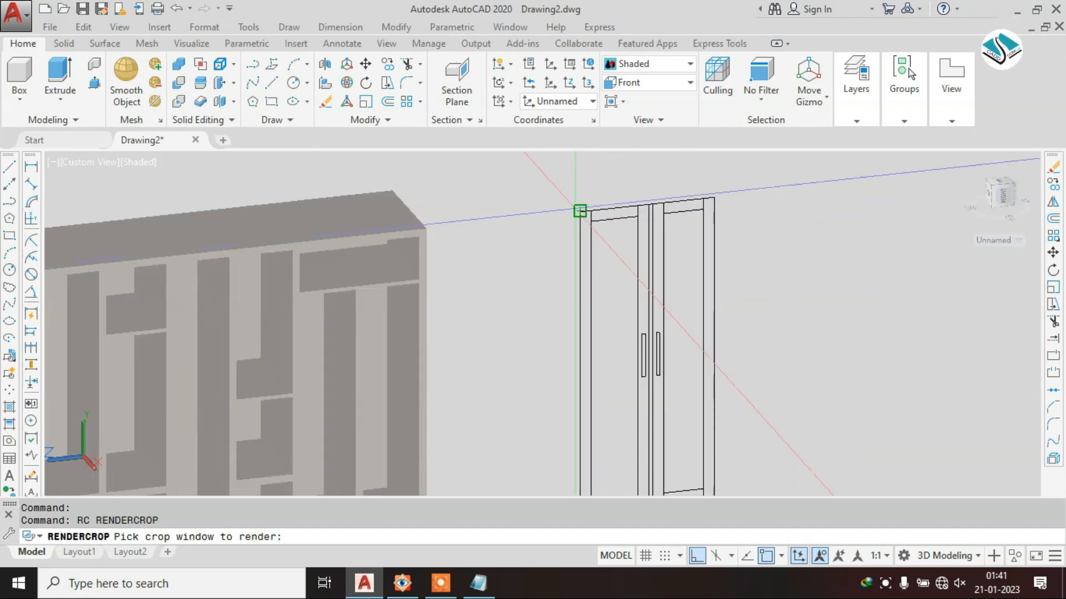
click(580, 207)
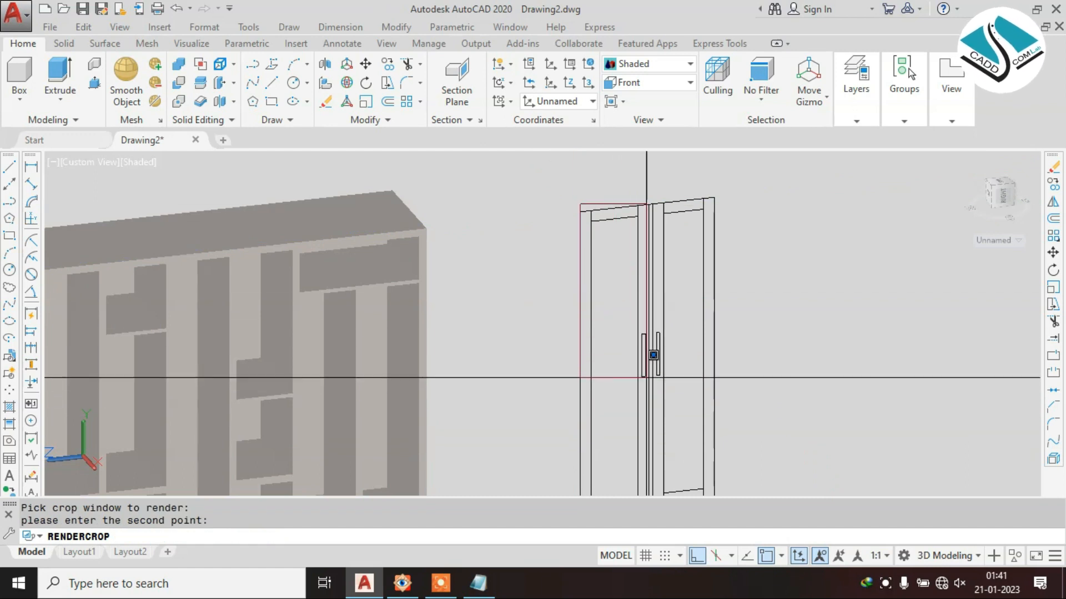
key(Escape)
key(Escape)
- Set the drawing to the Front view, then examine the wardrobe doors in the reference photo in FastStone Image Viewer
click(661, 86)
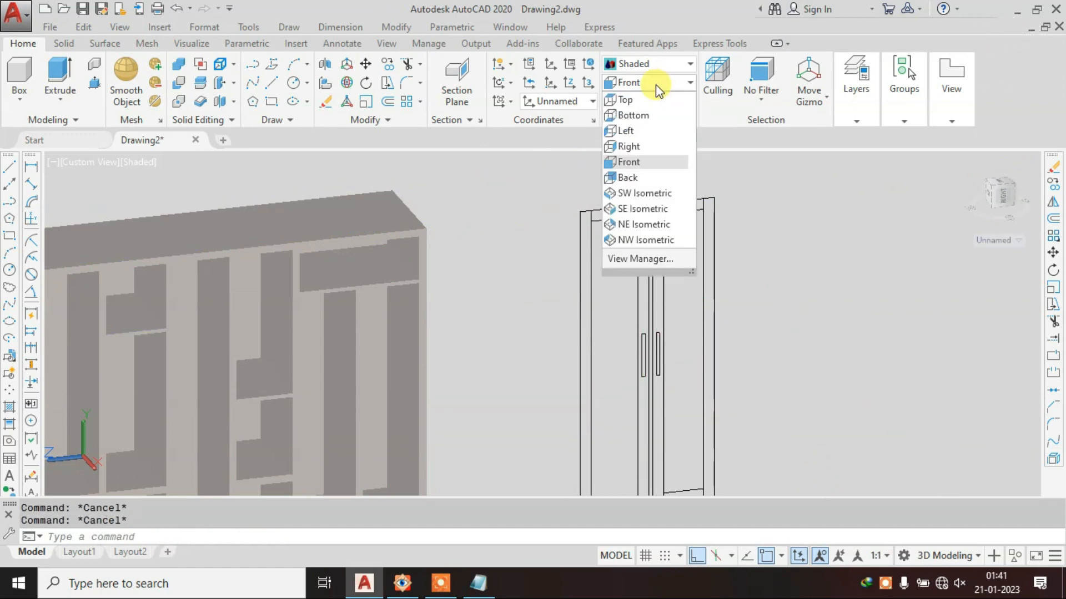
click(640, 165)
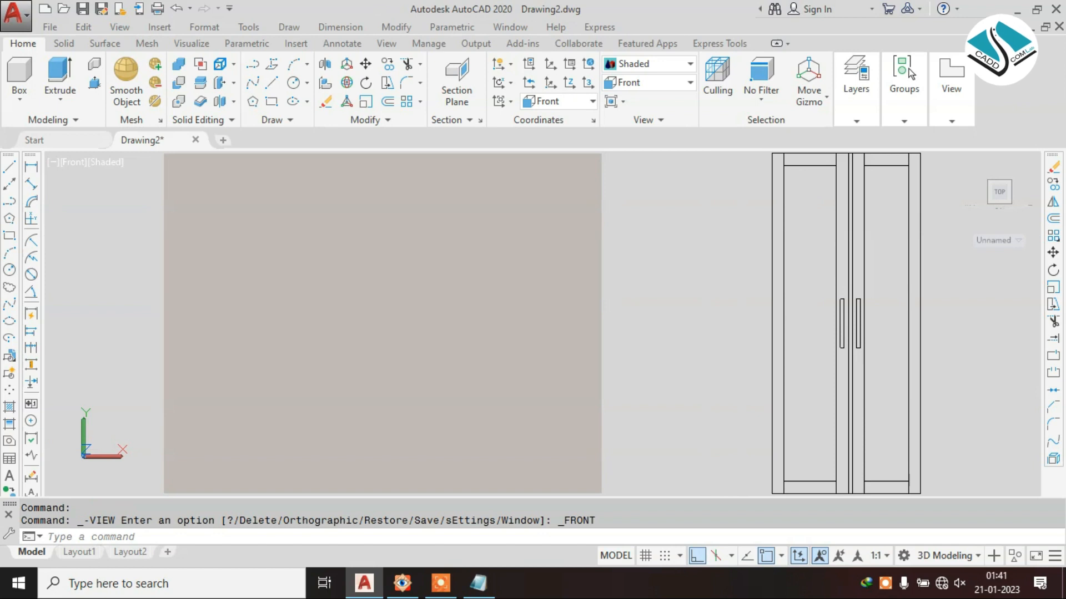
click(408, 584)
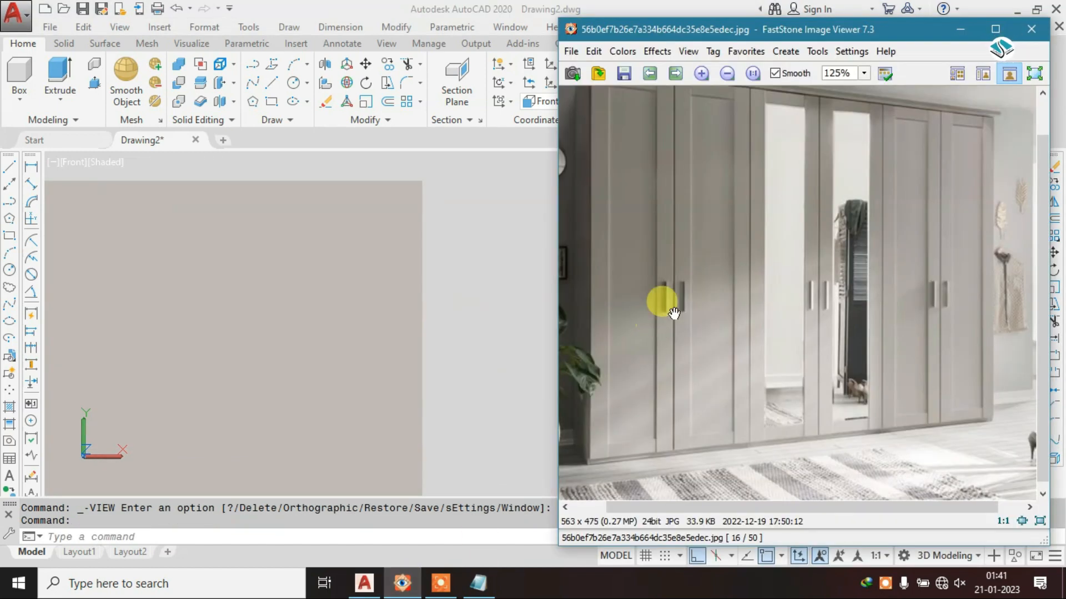
drag(673, 314, 730, 320)
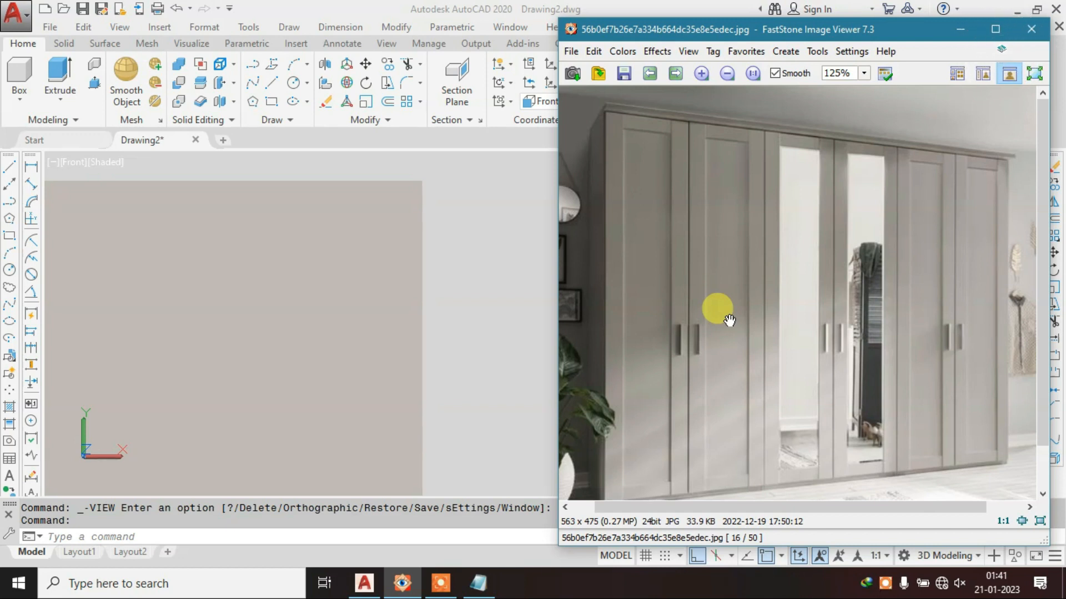
- Return to AutoCAD and draw a rectangle over the left door outline, from its upper-left corner to its lower-right corner
click(960, 30)
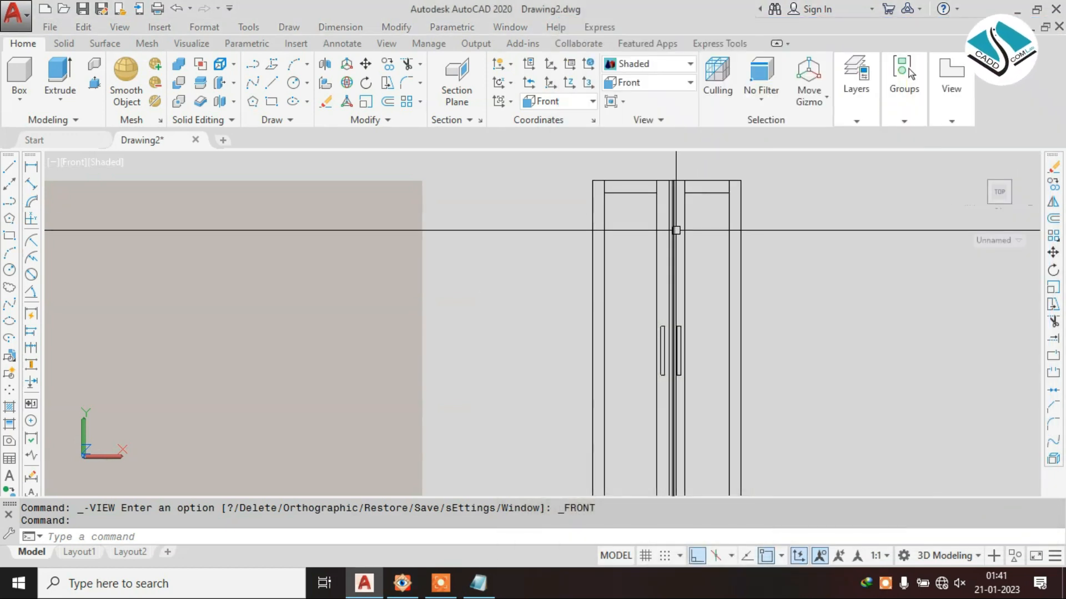
text(re)
key(Return)
scroll(590, 179, up, 4)
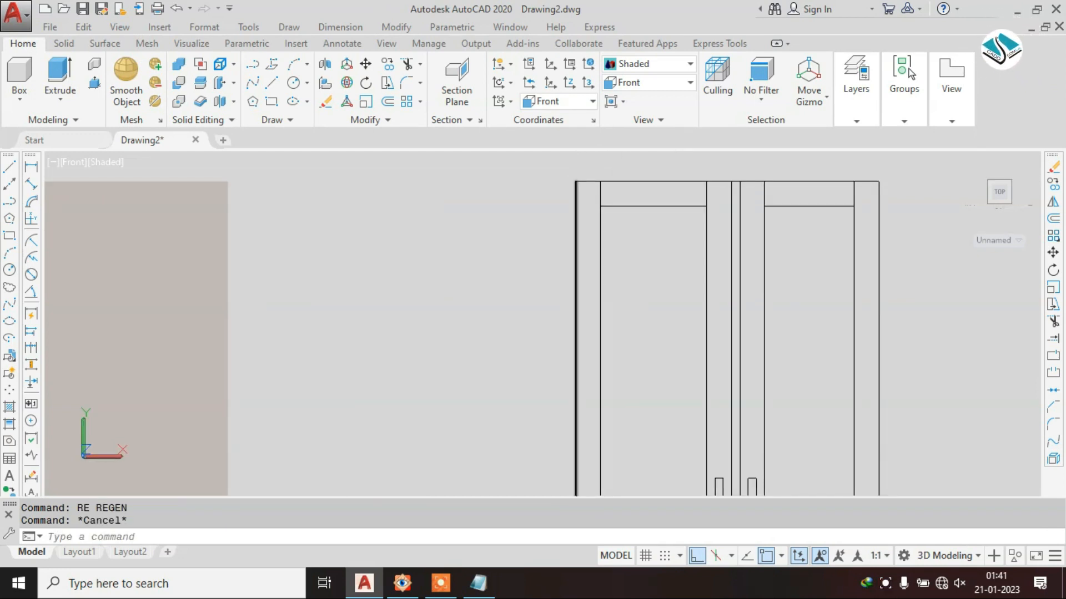
key(Return)
click(575, 180)
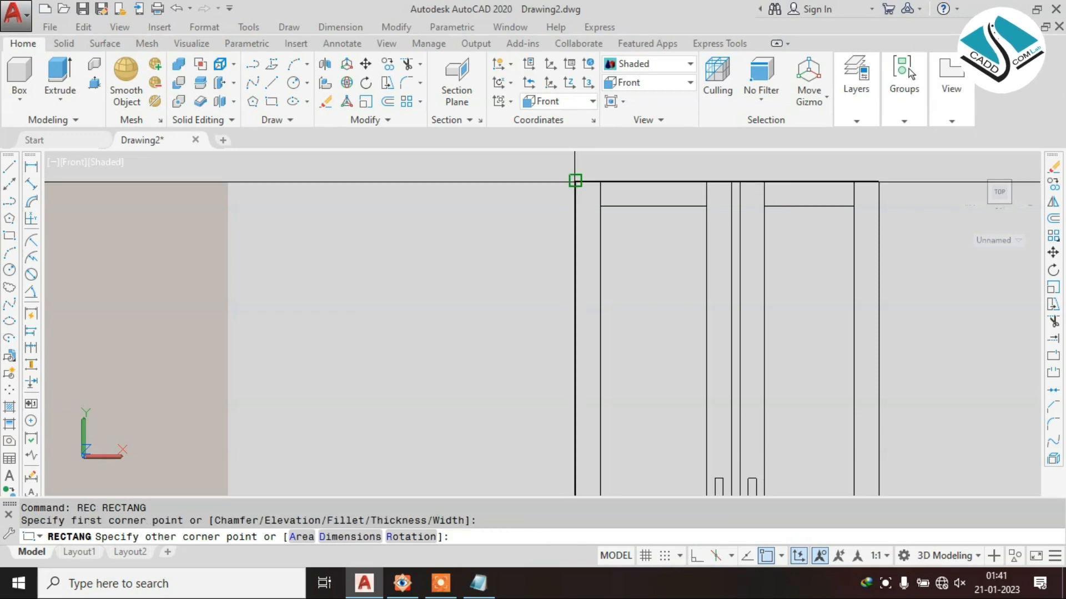
scroll(690, 381, down, 4)
scroll(644, 469, up, 4)
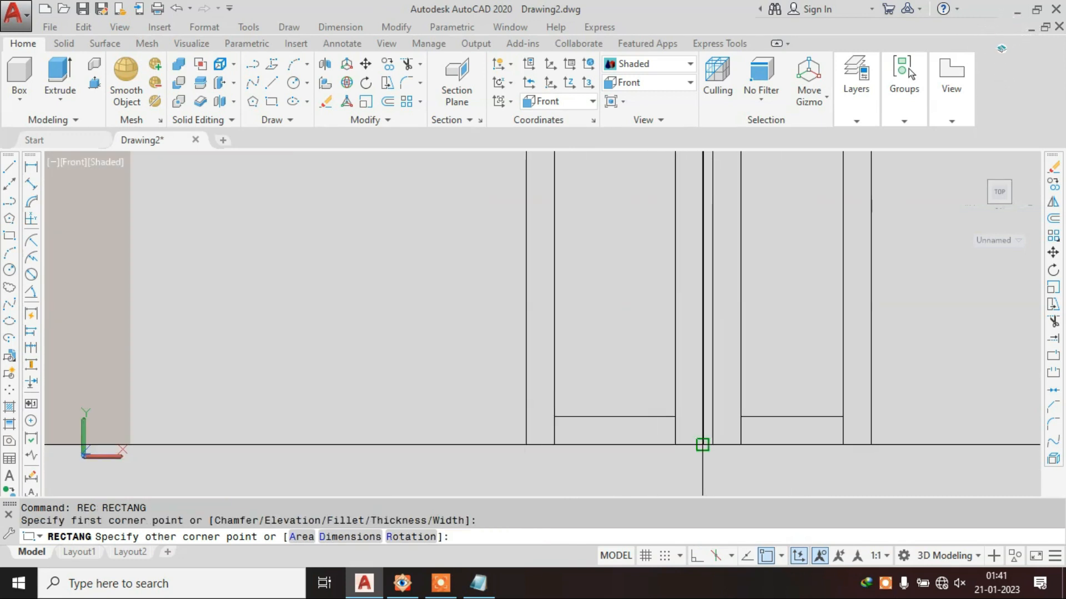
click(702, 441)
scroll(694, 355, down, 3)
mouse_move(690, 322)
shift+middle_down()
mouse_move(713, 357)
mouse_move(670, 417)
shift+middle_up()
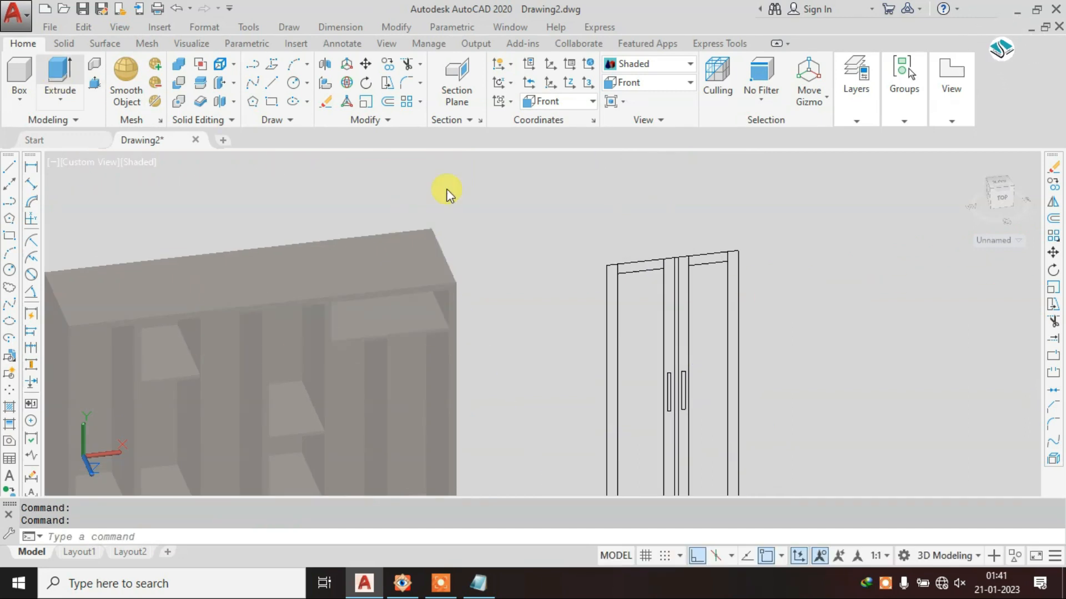
- Extrude the left door rectangle by 1"
click(60, 73)
scroll(608, 257, up, 3)
click(641, 270)
key(Return)
text(1")
key(Return)
scroll(611, 244, up, 2)
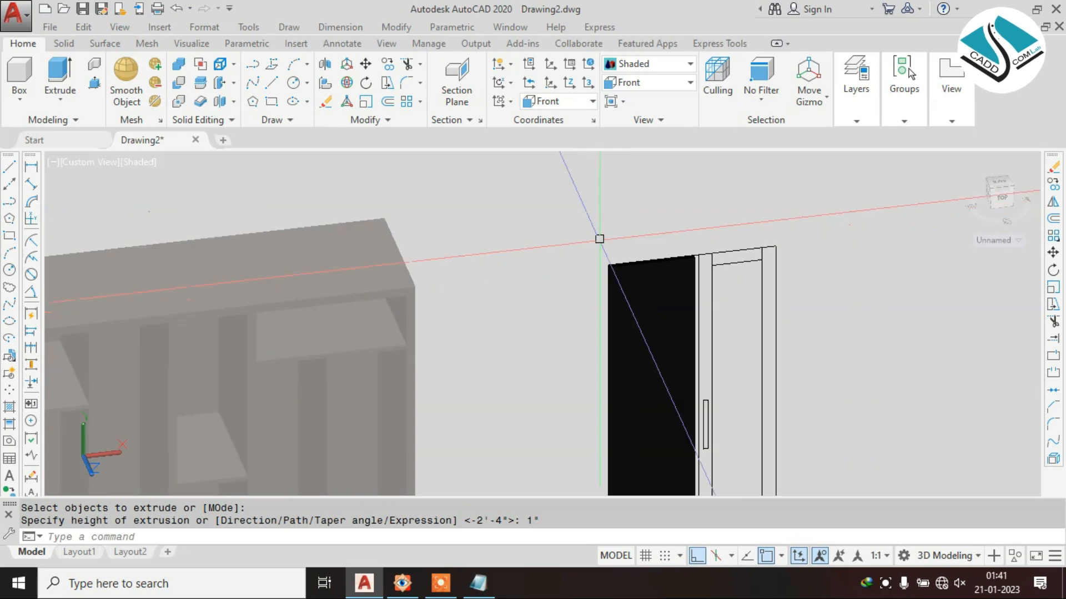
- Try the Conceptual visual style on the extruded left door panel, then undo the style and view changes
click(632, 66)
click(704, 93)
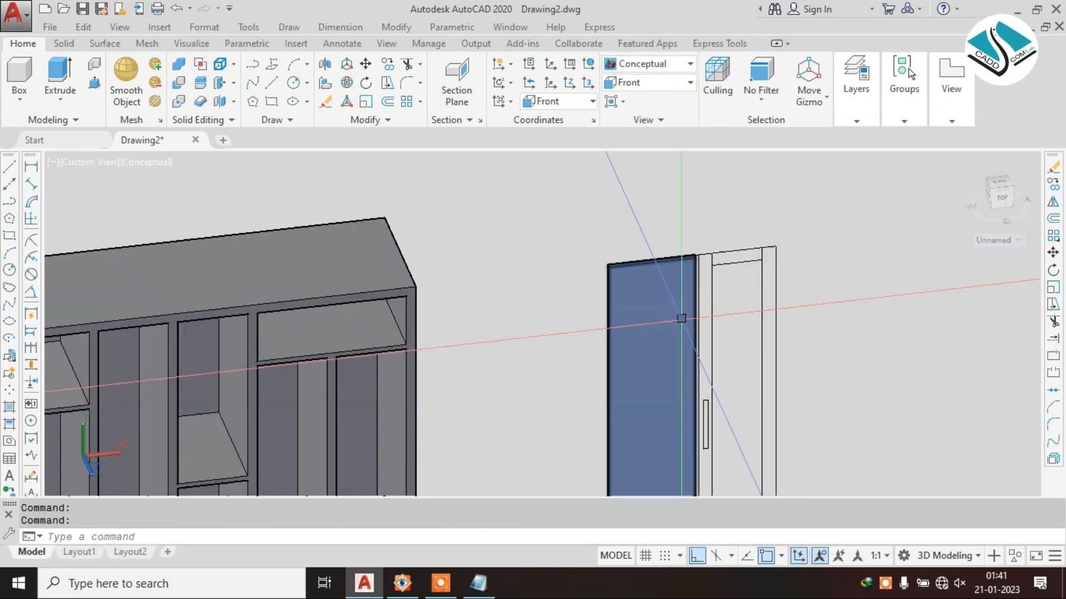
middle_drag(751, 331, 663, 342)
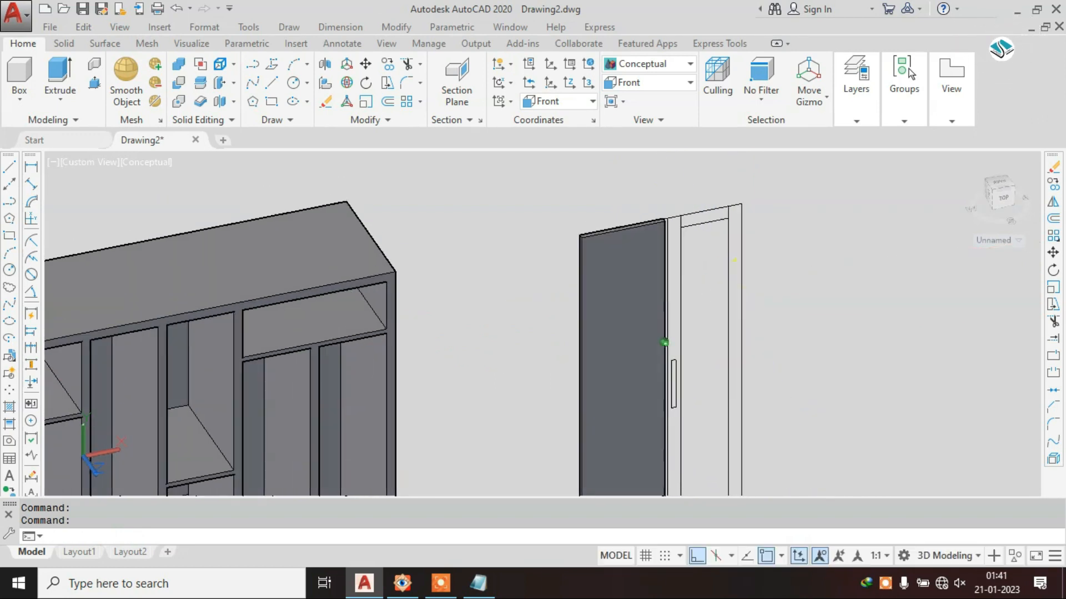
shift+middle_drag(536, 225, 560, 219)
key(ctrl+z)
key(ctrl+z)
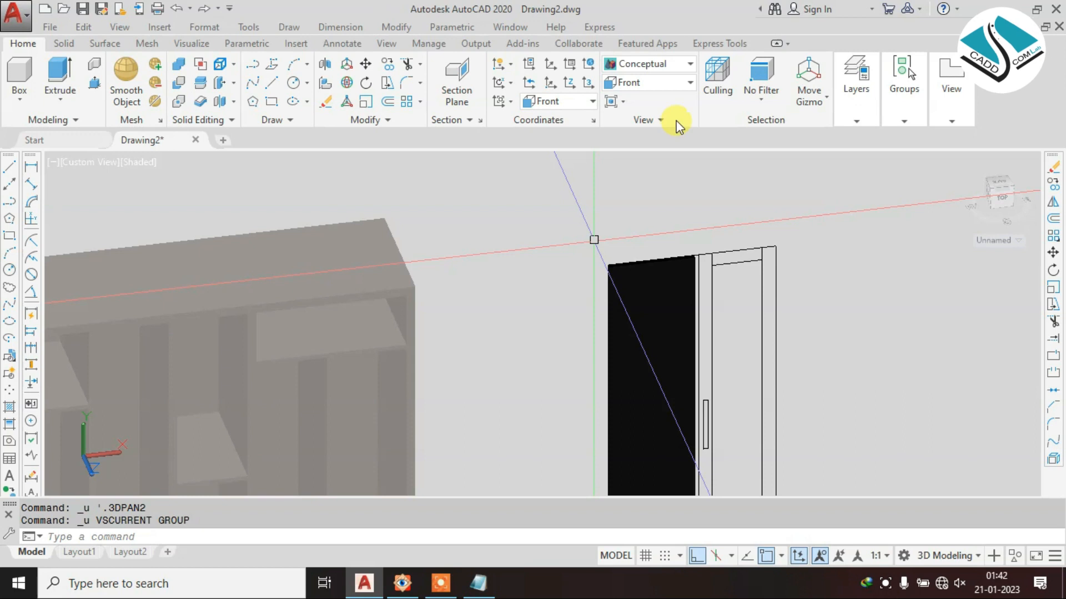
key(ctrl+z)
- Set the visual style to Conceptual and erase the extruded left door panel
click(658, 65)
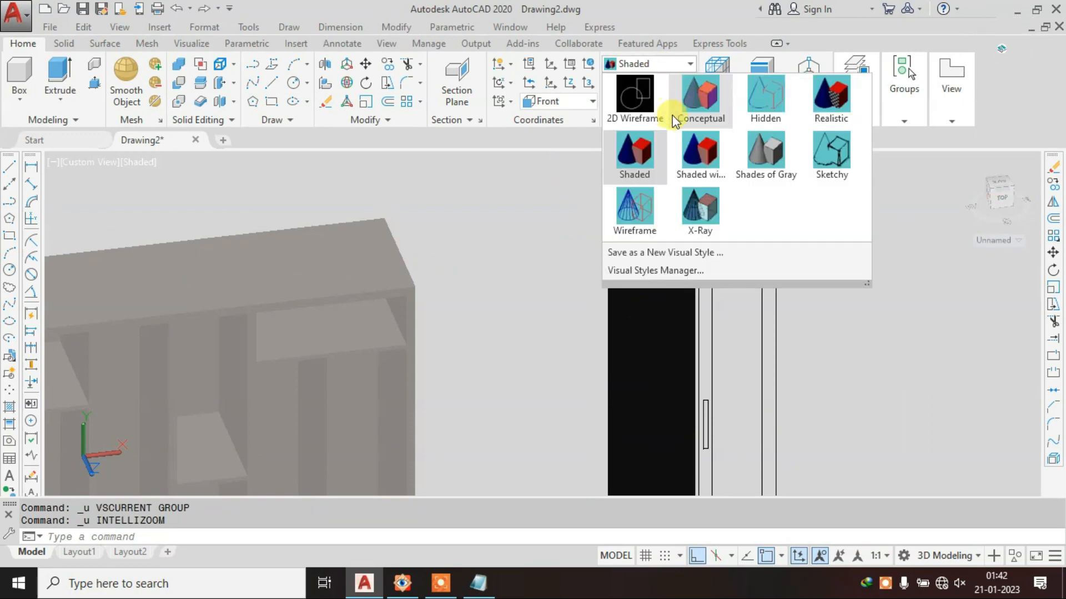
click(673, 104)
click(645, 311)
text(e)
key(Return)
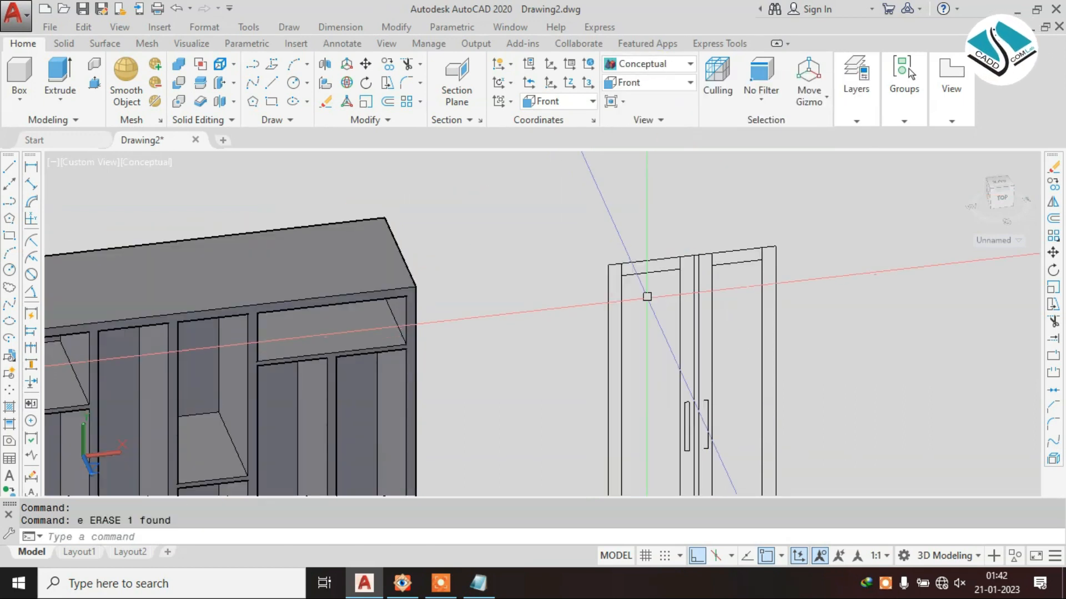
click(85, 78)
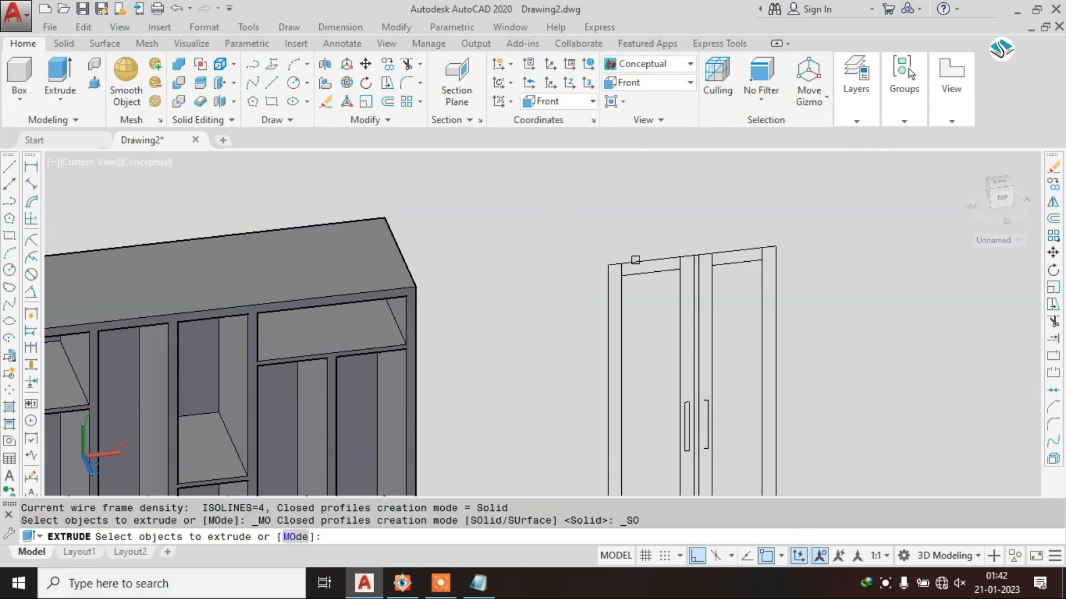
key(Escape)
mouse_move(614, 261)
middle_down()
mouse_move(581, 198)
mouse_move(613, 257)
middle_up()
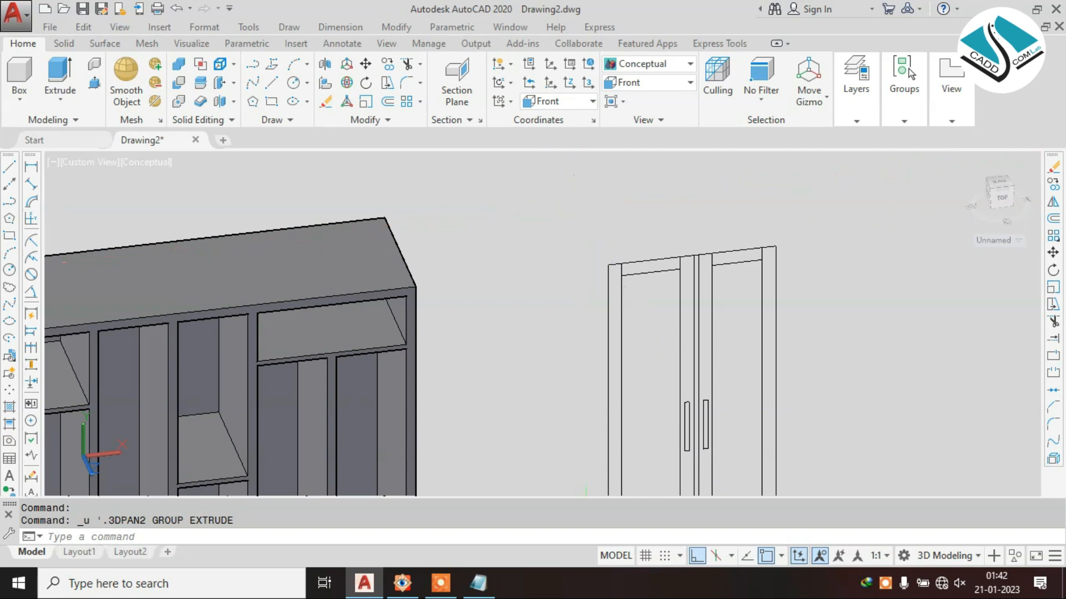
key(Escape)
key(Escape)
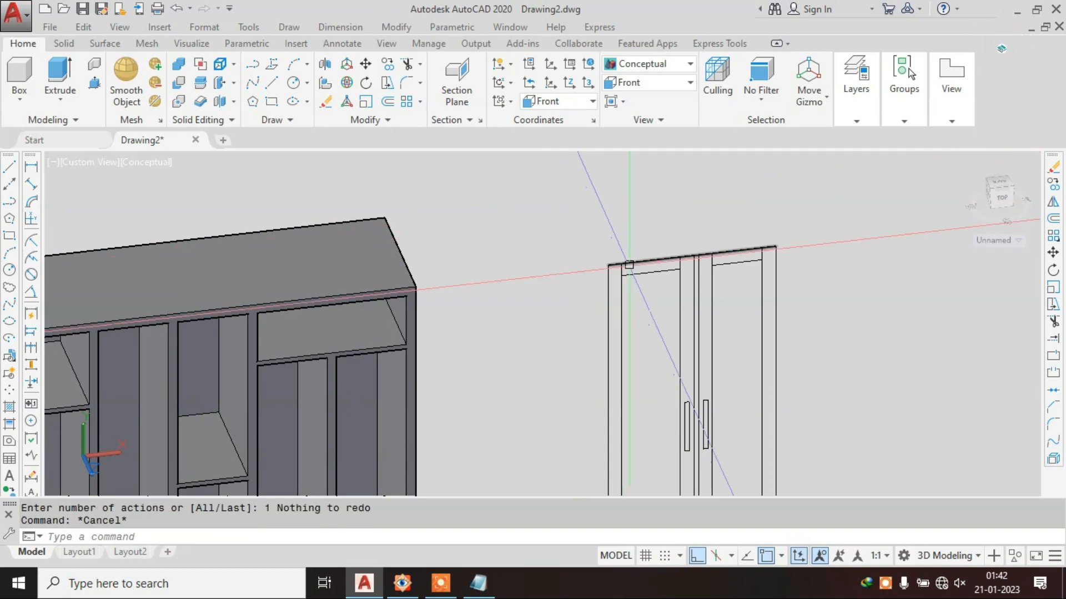
- Set the drawing to the Front view and redraw the rectangle around the left door outline
click(661, 89)
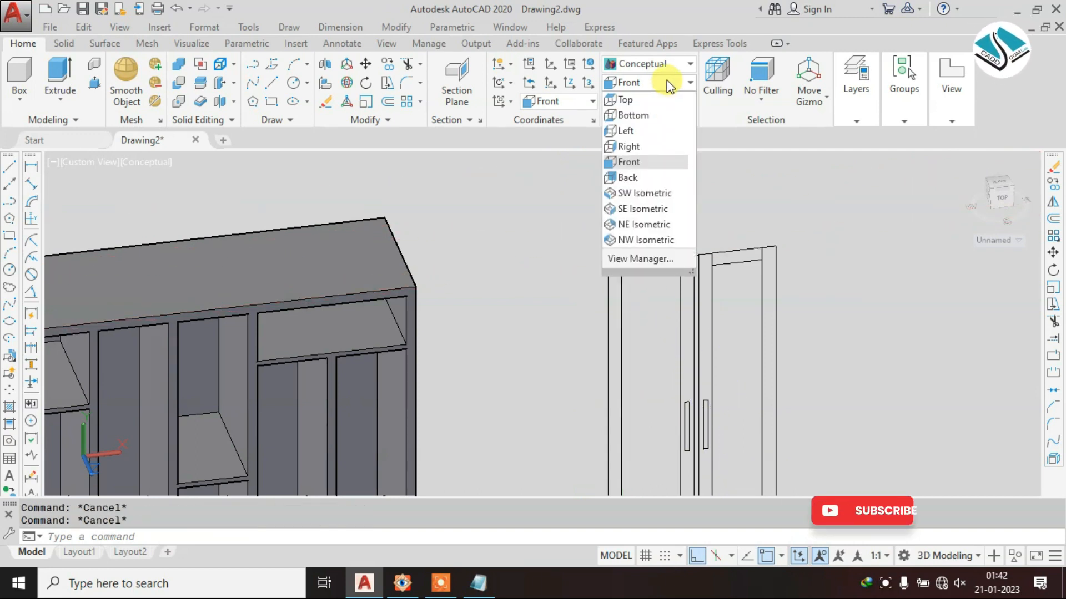
click(644, 157)
text(rec)
key(Return)
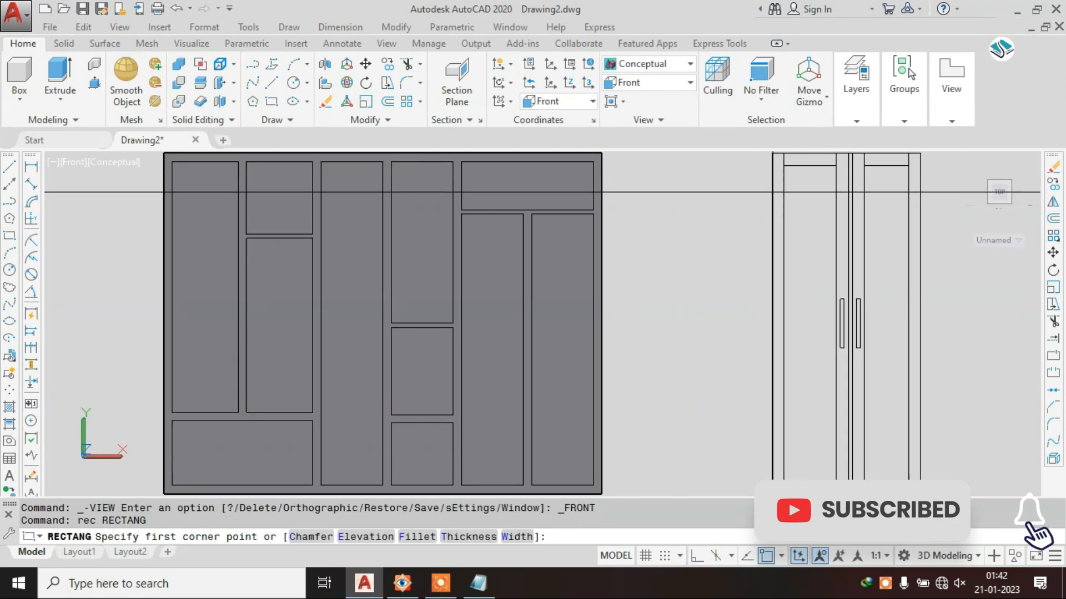
scroll(634, 213, up, 3)
click(636, 200)
scroll(636, 200, down, 2)
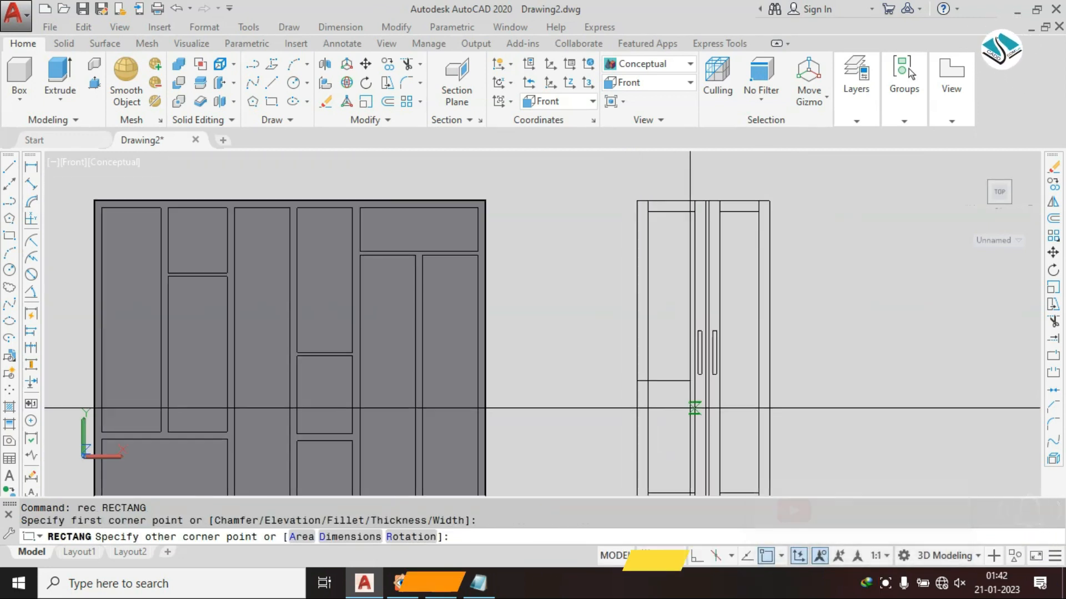
middle_drag(675, 447, 666, 295)
scroll(667, 328, up, 3)
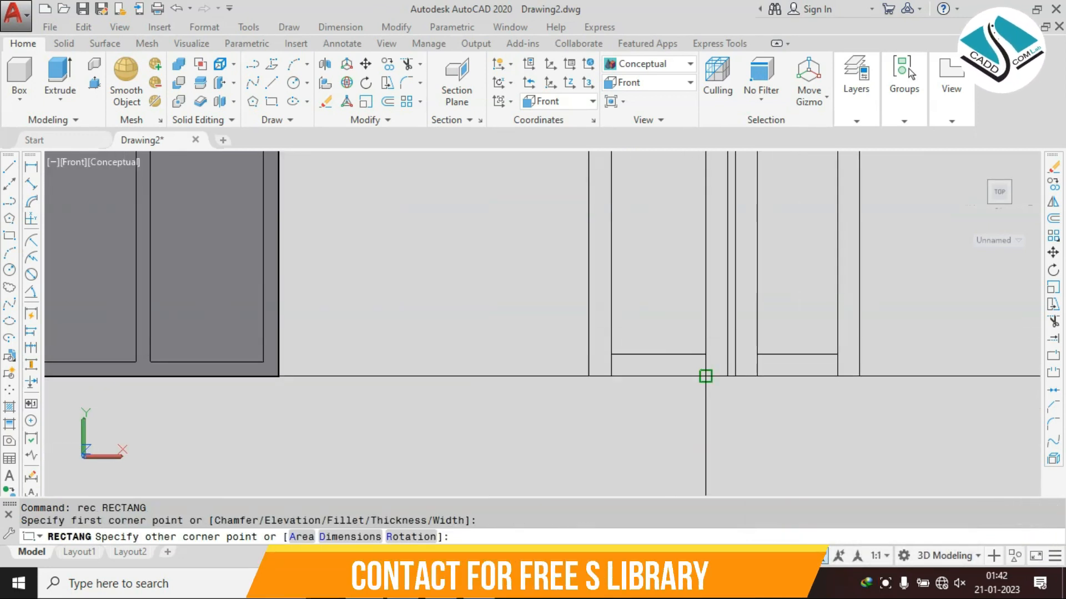
scroll(727, 376, down, 5)
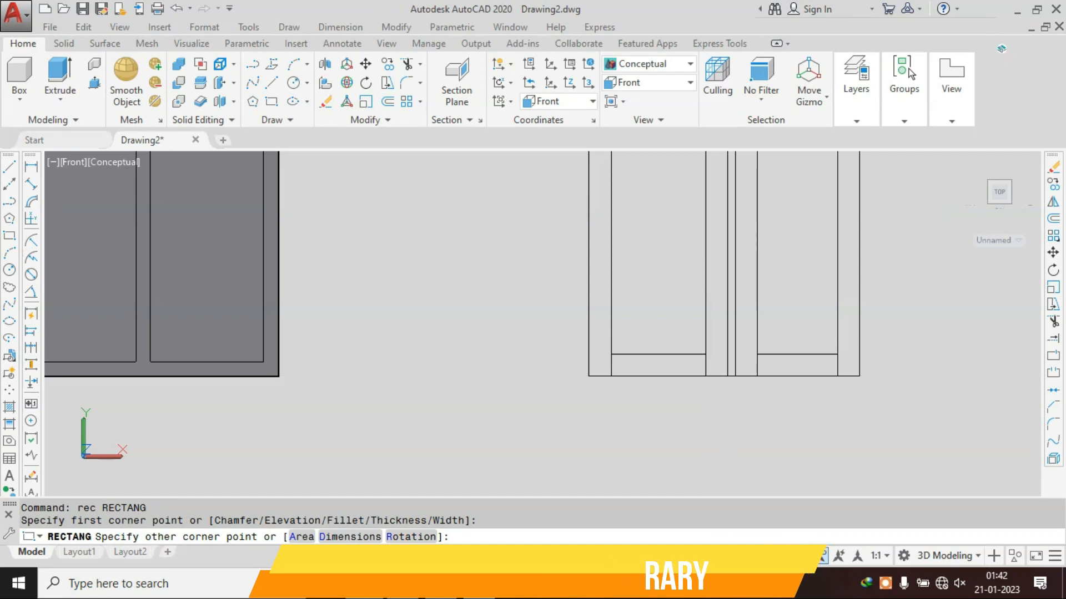
key(Escape)
- Extrude the redrawn left door rectangle by 2"
shift+middle_drag(697, 274, 736, 361)
scroll(736, 355, up, 5)
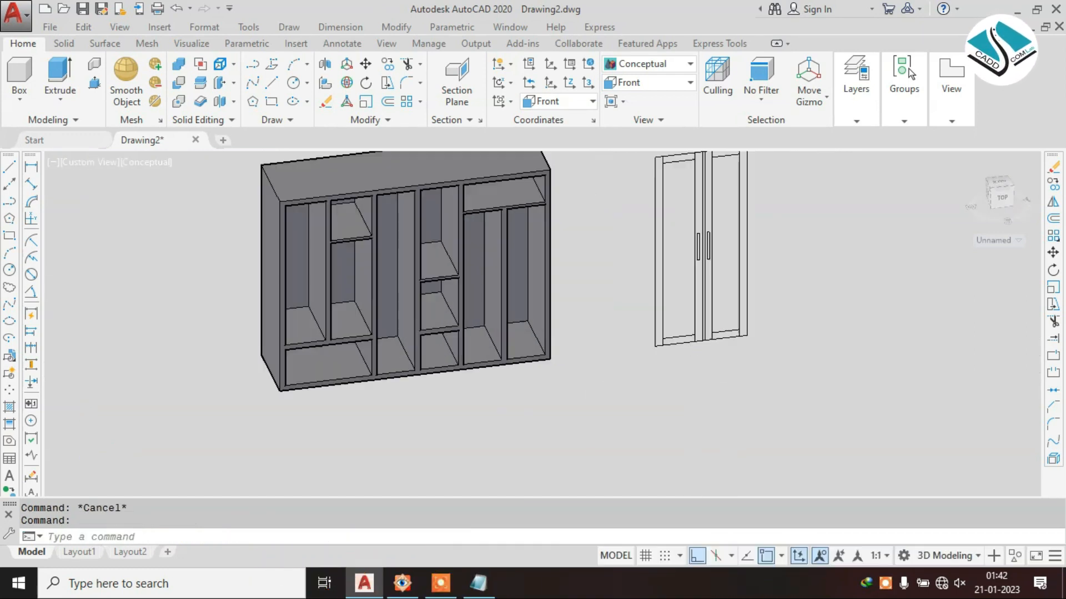
middle_drag(661, 205, 656, 330)
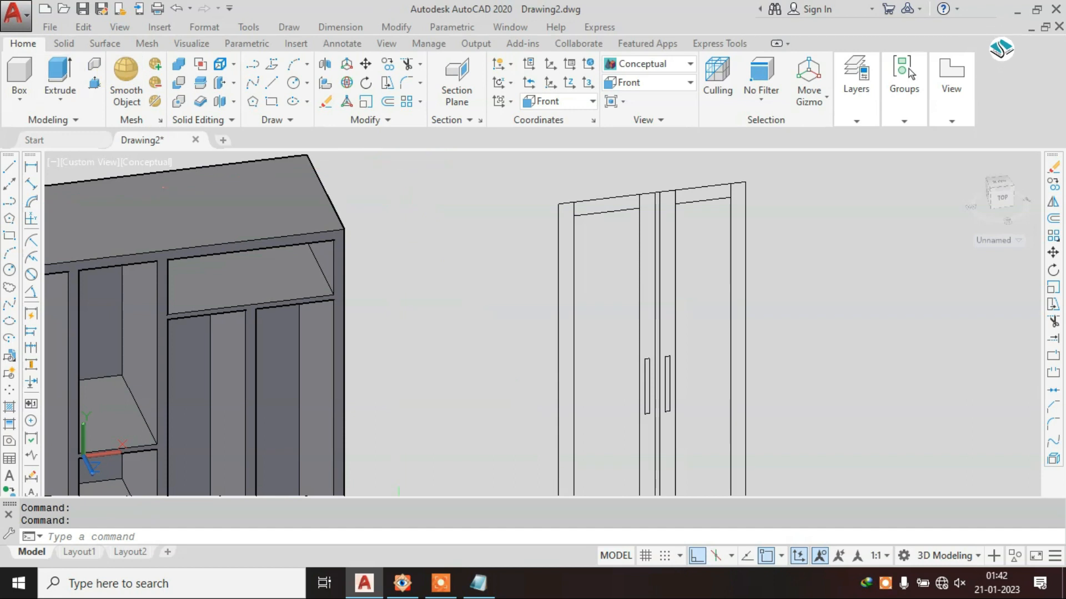
text(ext)
key(Return)
middle_drag(398, 160, 399, 200)
click(595, 240)
key(Return)
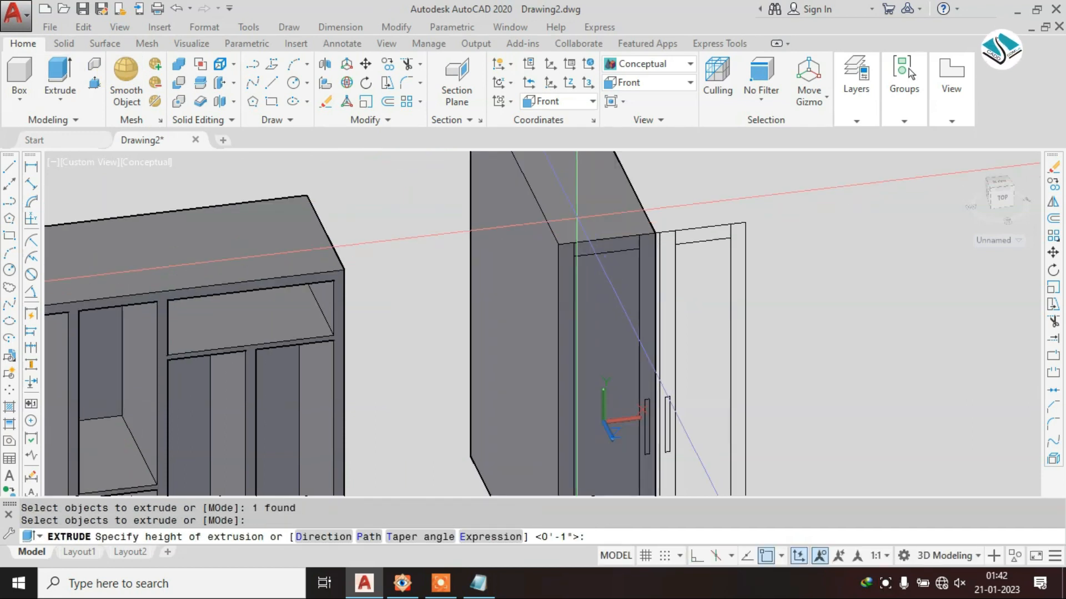
key(Return)
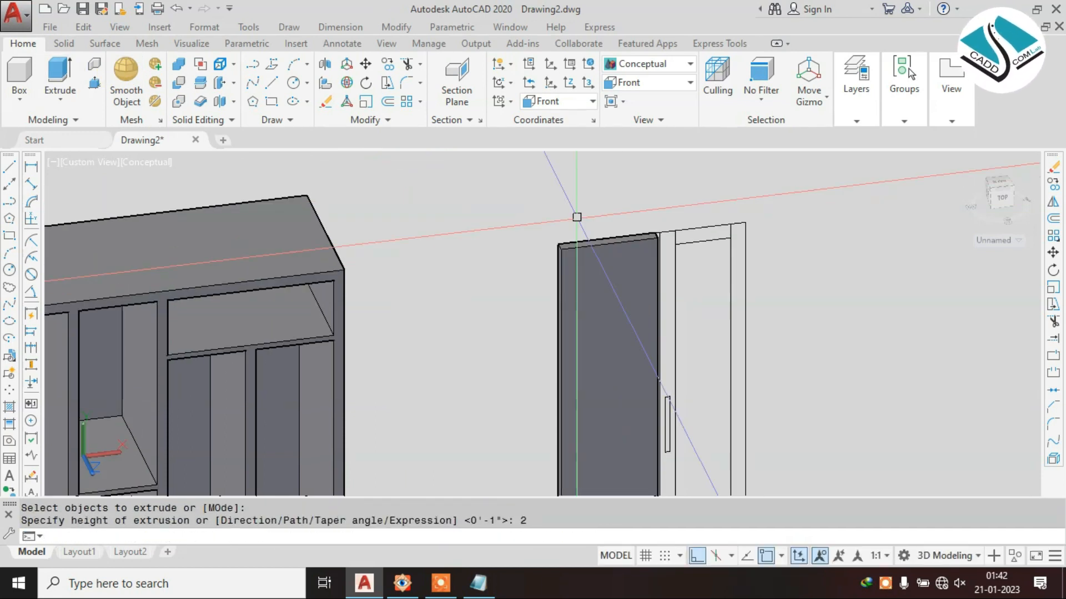
- Erase the 2" extruded left door panel
scroll(606, 267, up, 3)
click(601, 276)
text(e)
key(Return)
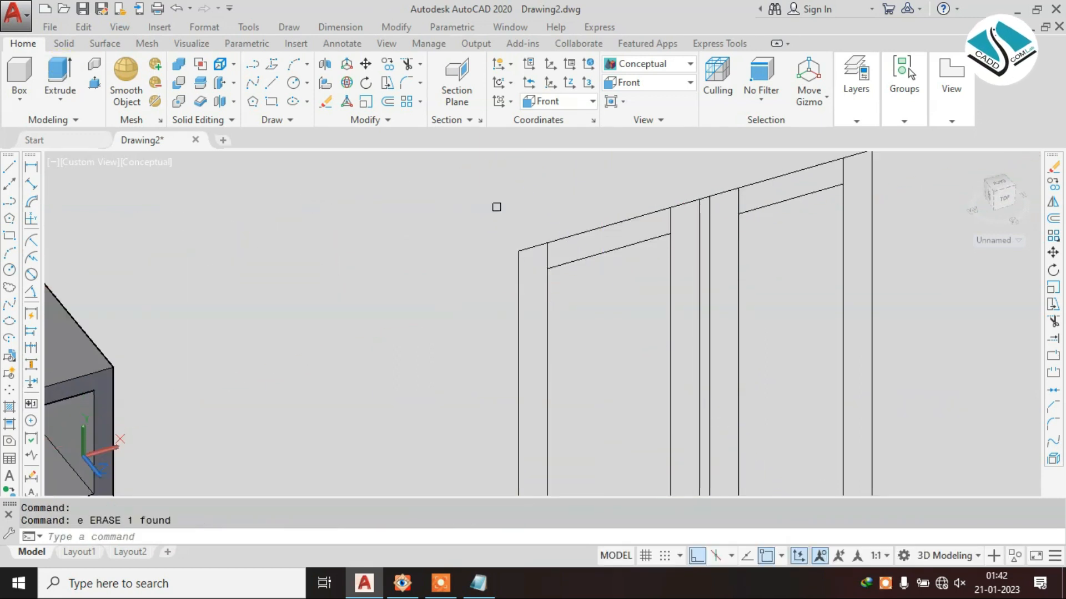
text(ext)
key(Return)
key(Escape)
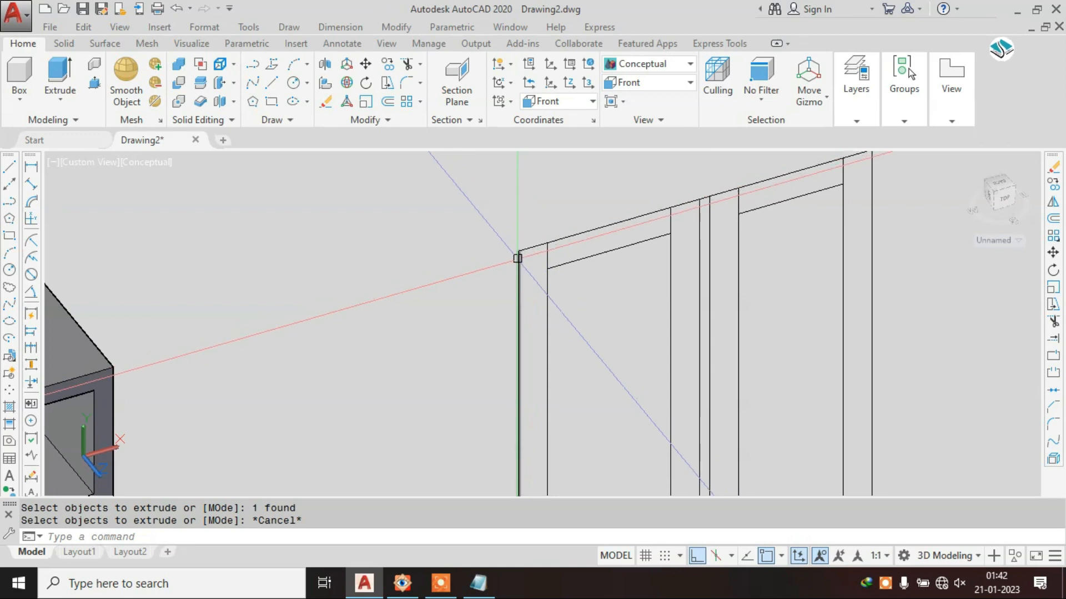
scroll(517, 257, down, 5)
click(631, 83)
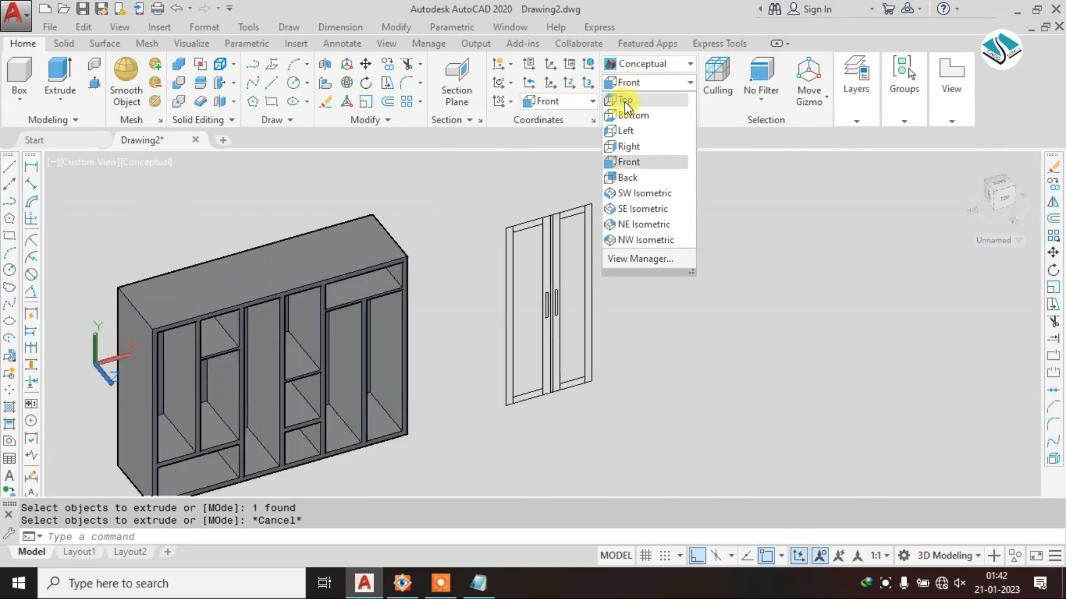
click(624, 101)
text(rec)
key(Return)
key(Escape)
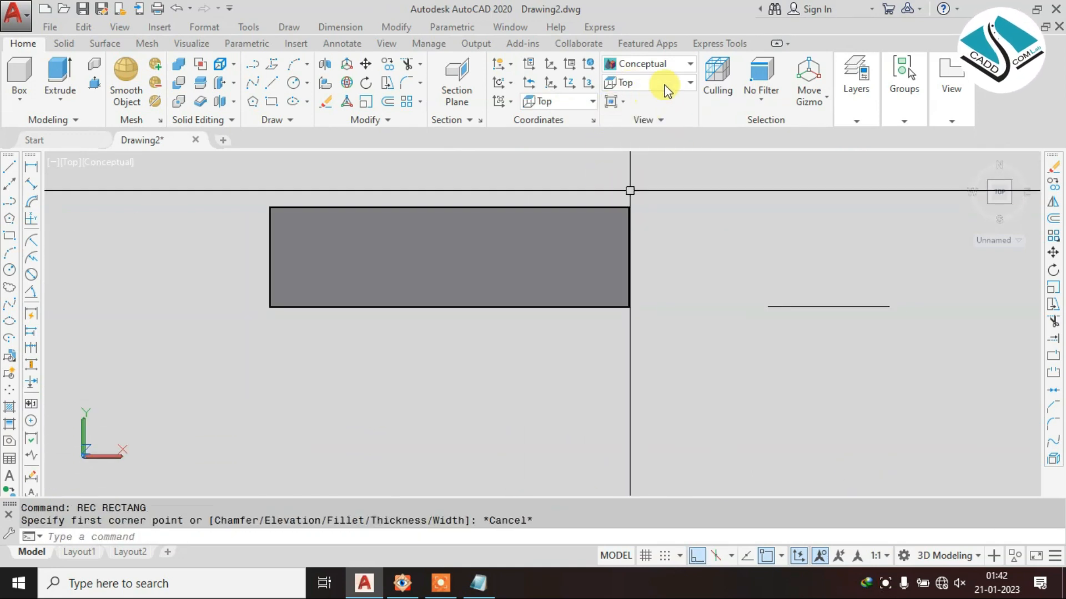
- Switch back to the Front view and trace the full left door with a new rectangle between its opposite outer corners
click(664, 84)
click(642, 162)
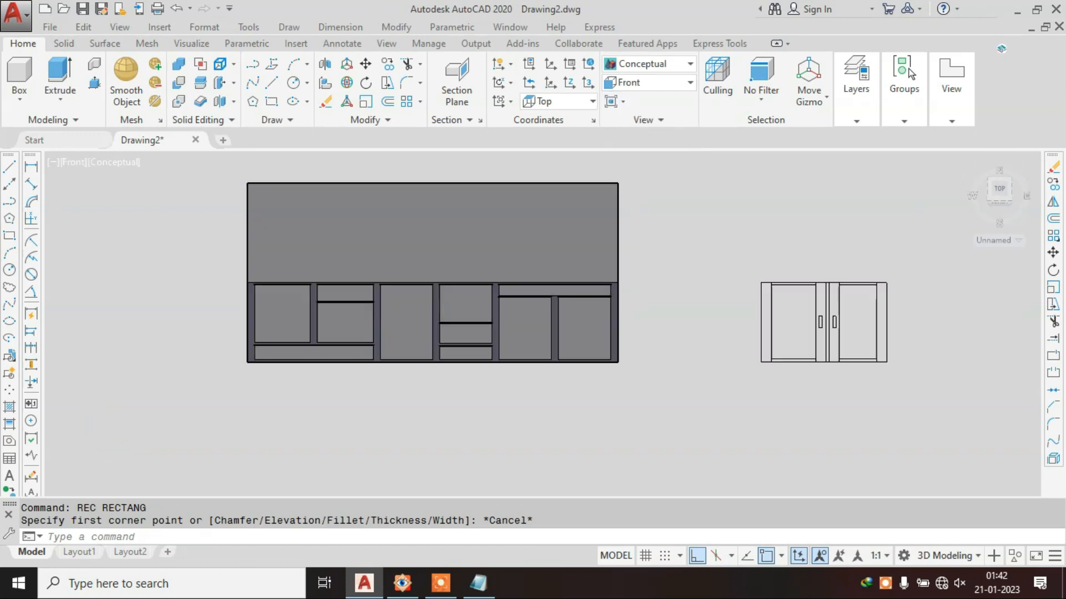
text(rec)
key(Return)
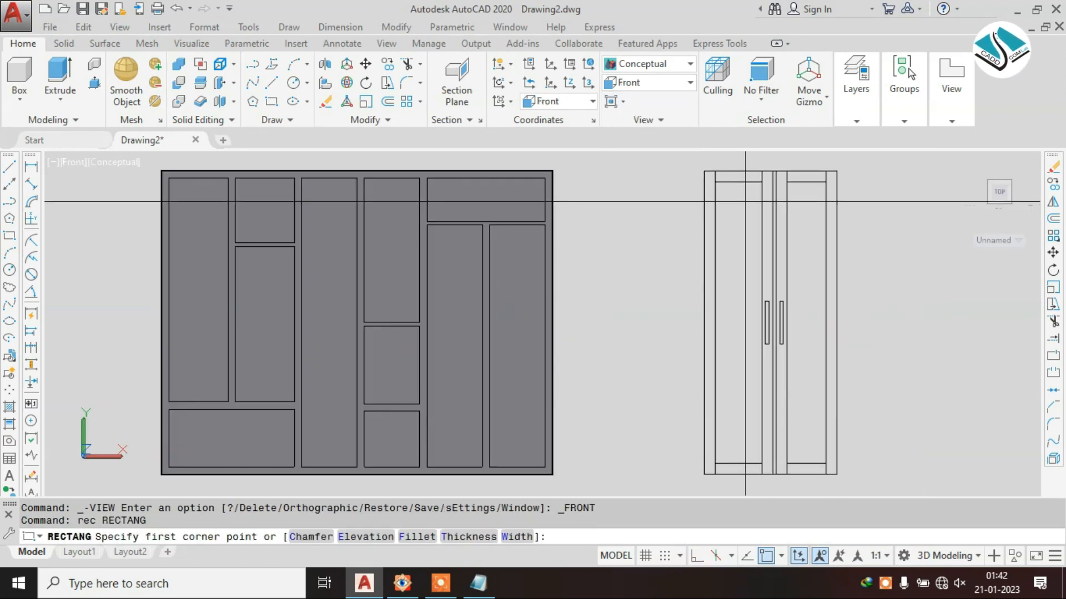
click(704, 169)
scroll(771, 472, up, 5)
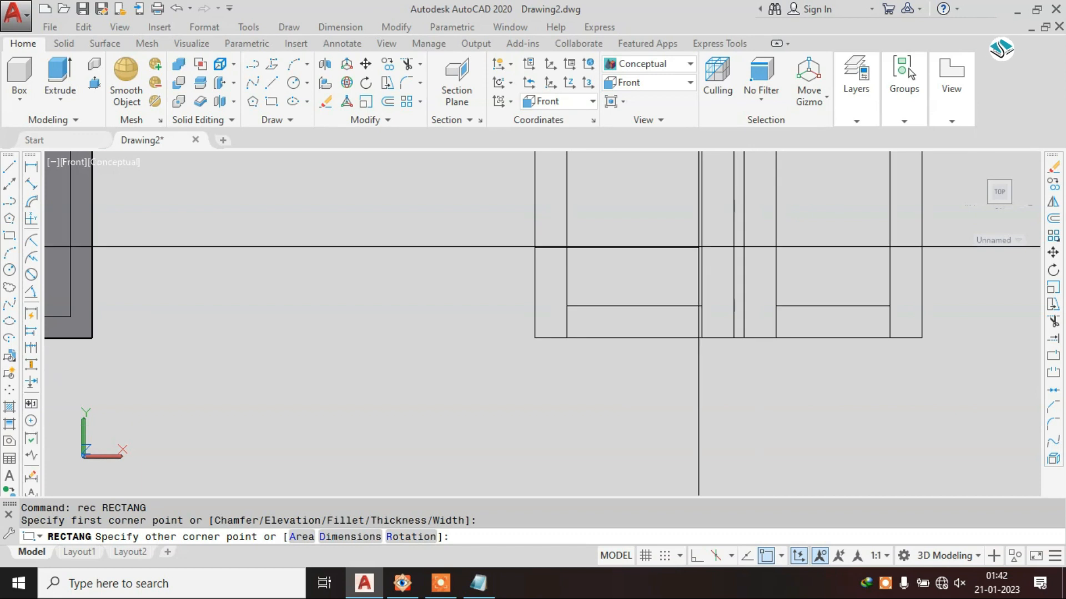
click(733, 338)
scroll(653, 375, down, 6)
key(Escape)
- Extrude the new left door rectangle by -2" so the panel sits behind the door frame lines
shift+middle_drag(650, 305, 713, 358)
middle_drag(665, 222, 632, 311)
scroll(631, 311, up, 2)
scroll(633, 310, up, 2)
key(Escape)
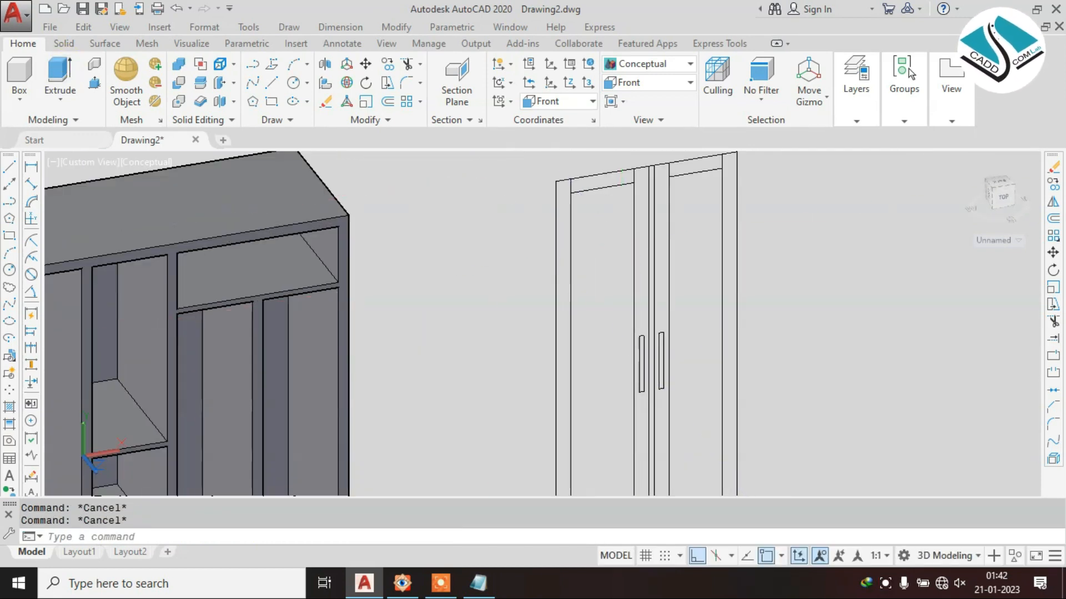
click(59, 78)
click(605, 174)
key(Return)
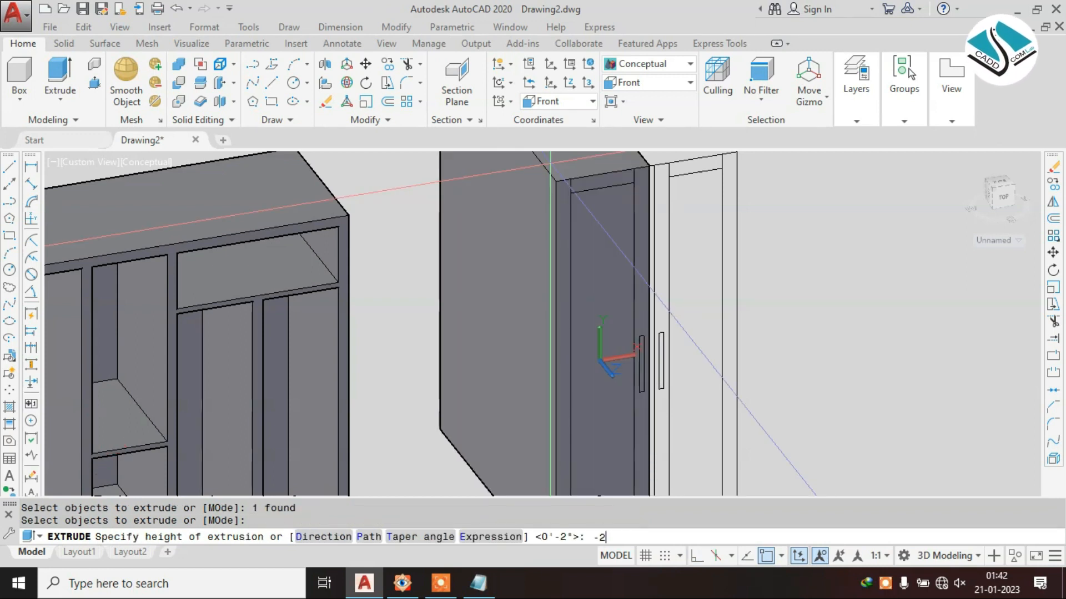
key(Return)
key(Escape)
key(Escape)
scroll(580, 175, up, 2)
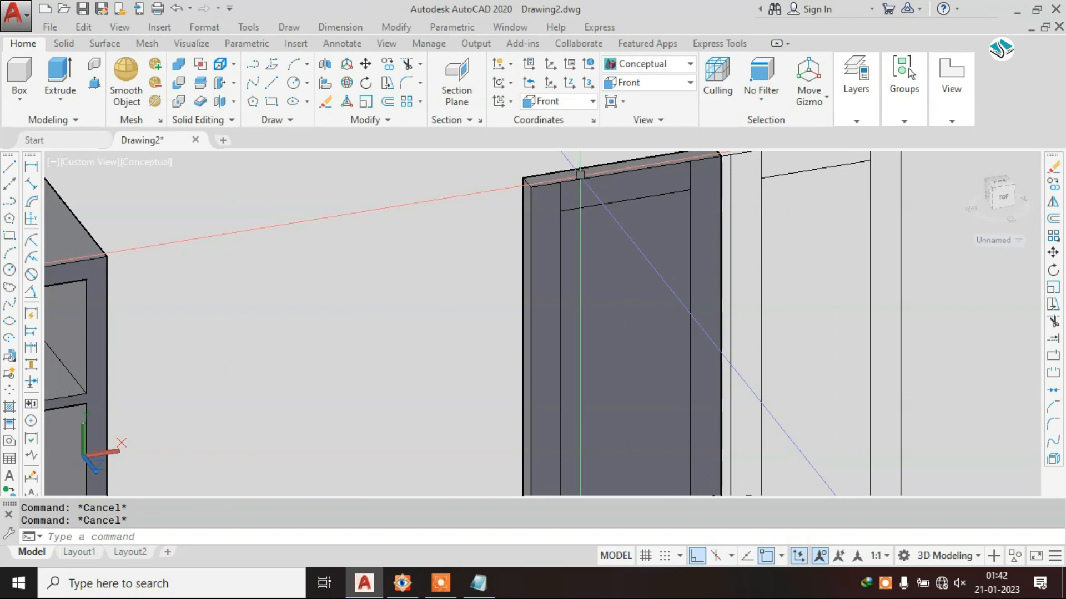
middle_drag(584, 183, 578, 213)
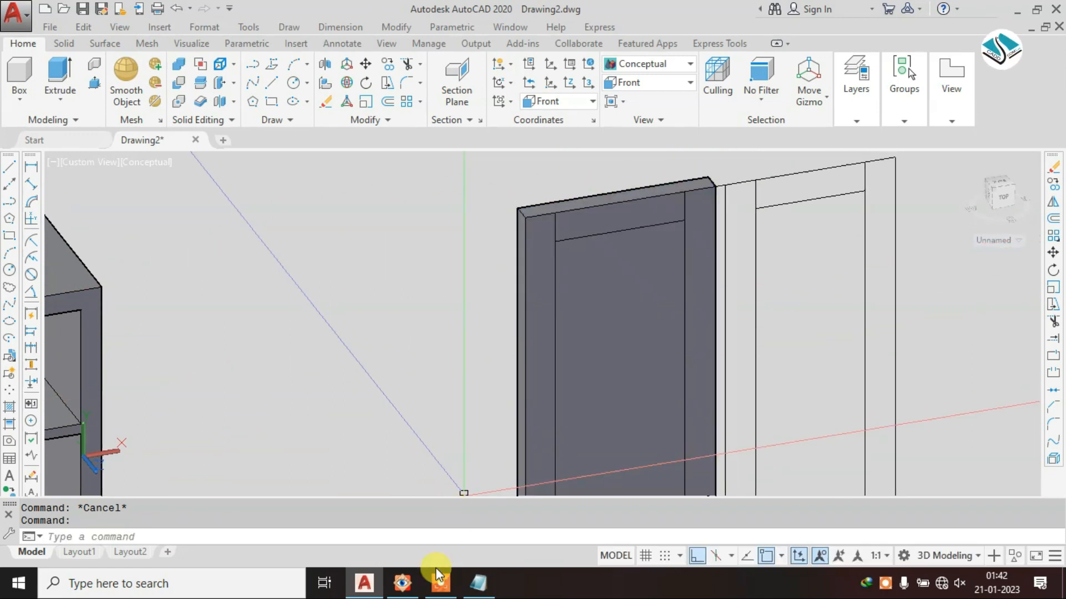
- Check the doors in the reference photo and press-pull the left door's inner panel area by -1" to recess it
click(416, 587)
click(416, 589)
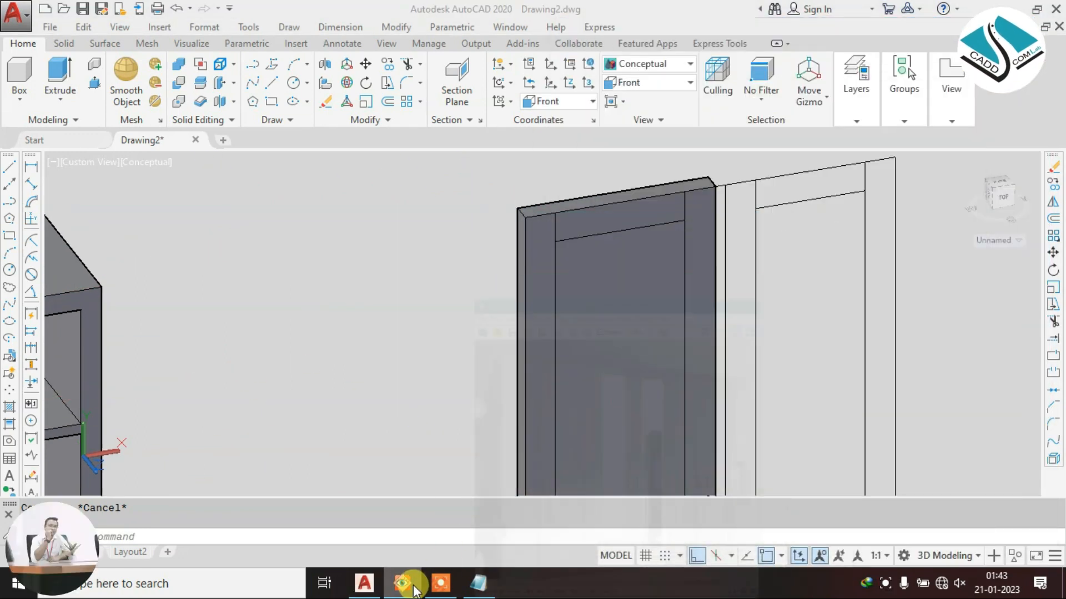
click(404, 582)
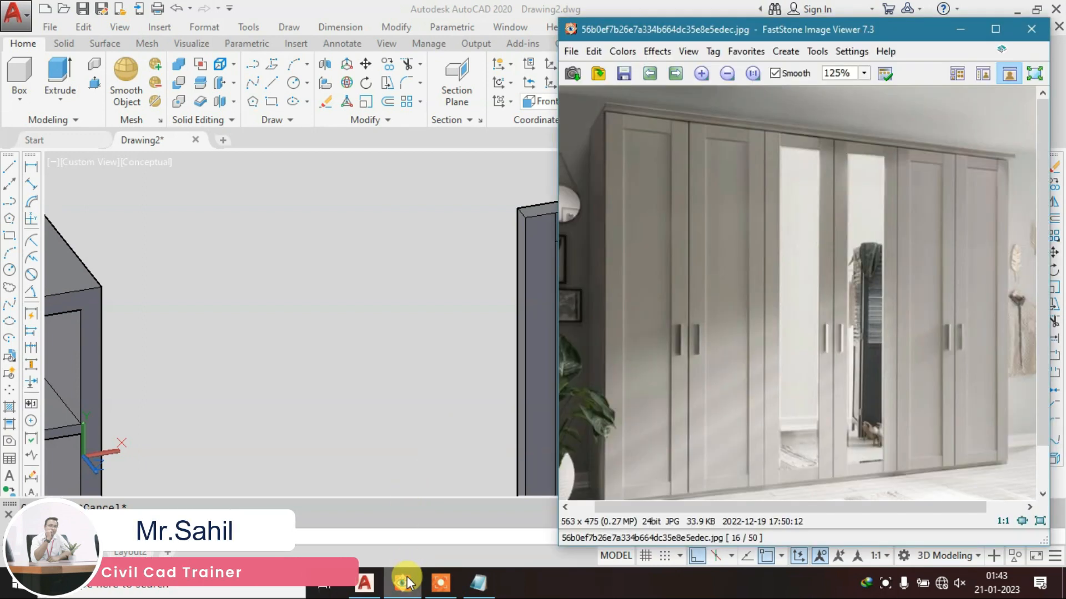
click(404, 582)
scroll(550, 262, up, 5)
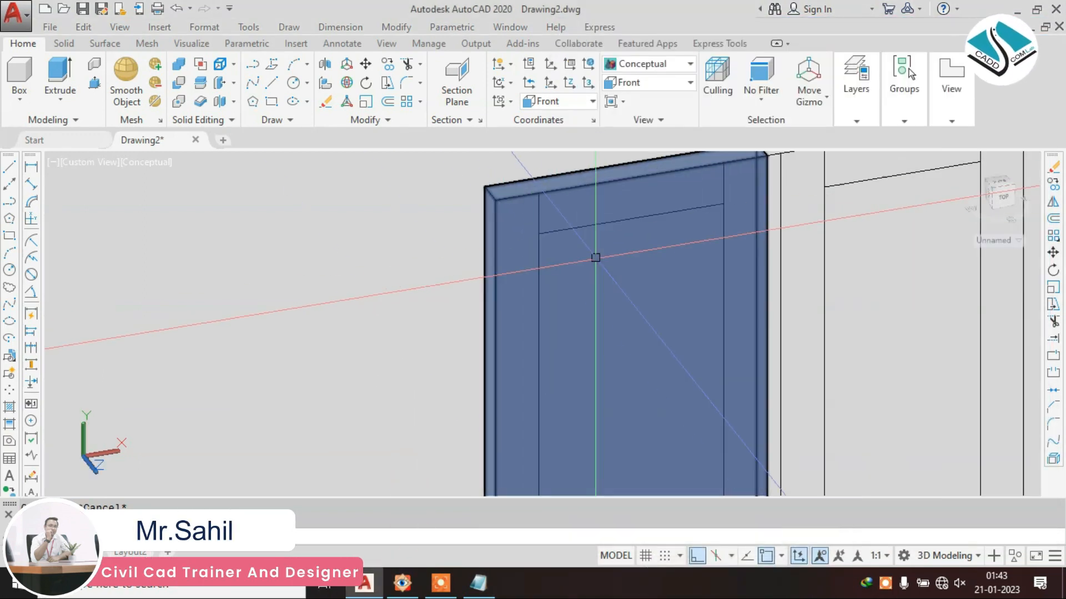
click(92, 85)
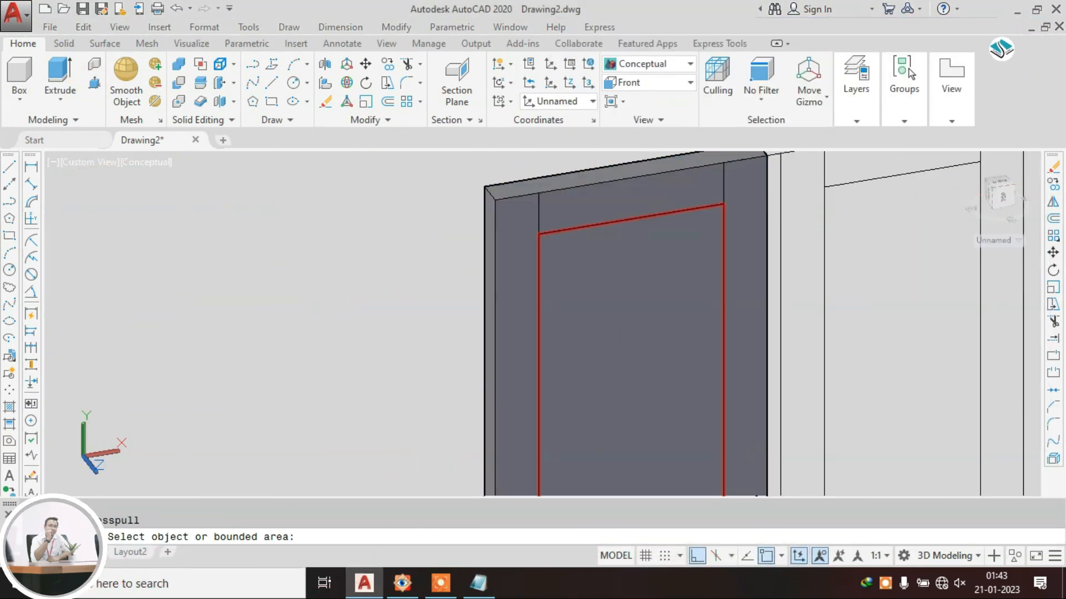
click(614, 334)
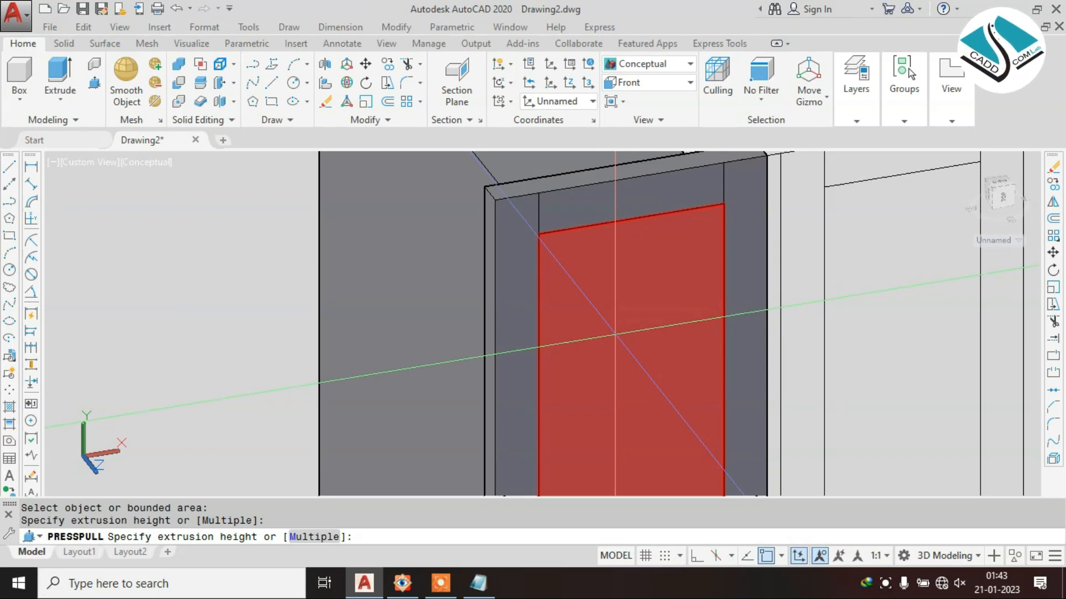
key(Return)
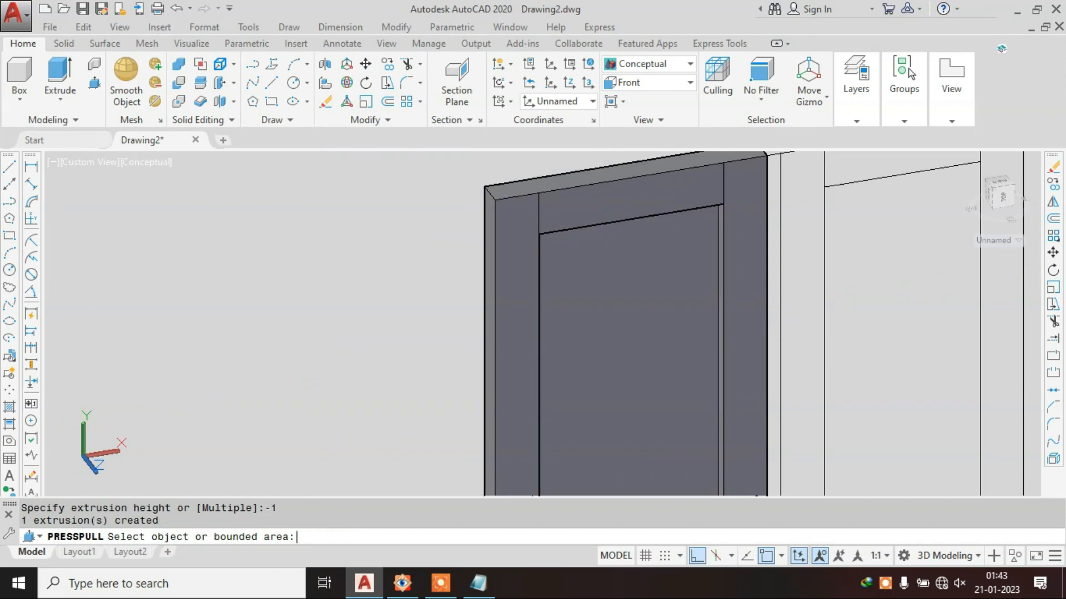
key(Return)
scroll(562, 228, down, 2)
shift+middle_drag(717, 327, 694, 302)
key(Return)
scroll(693, 314, down, 3)
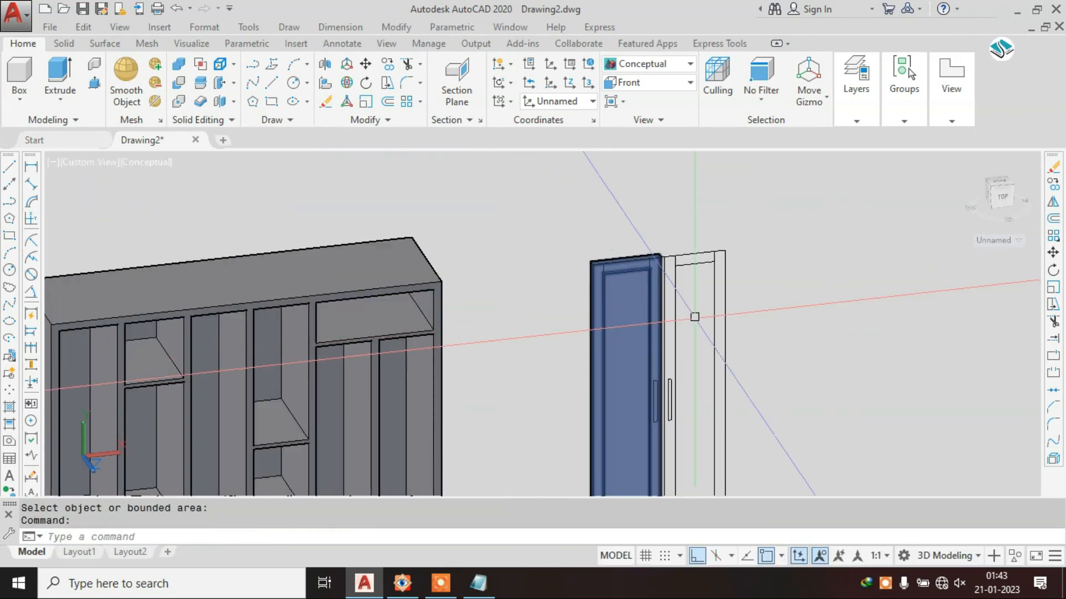
- Copy the left door from its front upper-left corner to the matching corner of the right door outline
scroll(729, 349, up, 5)
scroll(638, 243, up, 2)
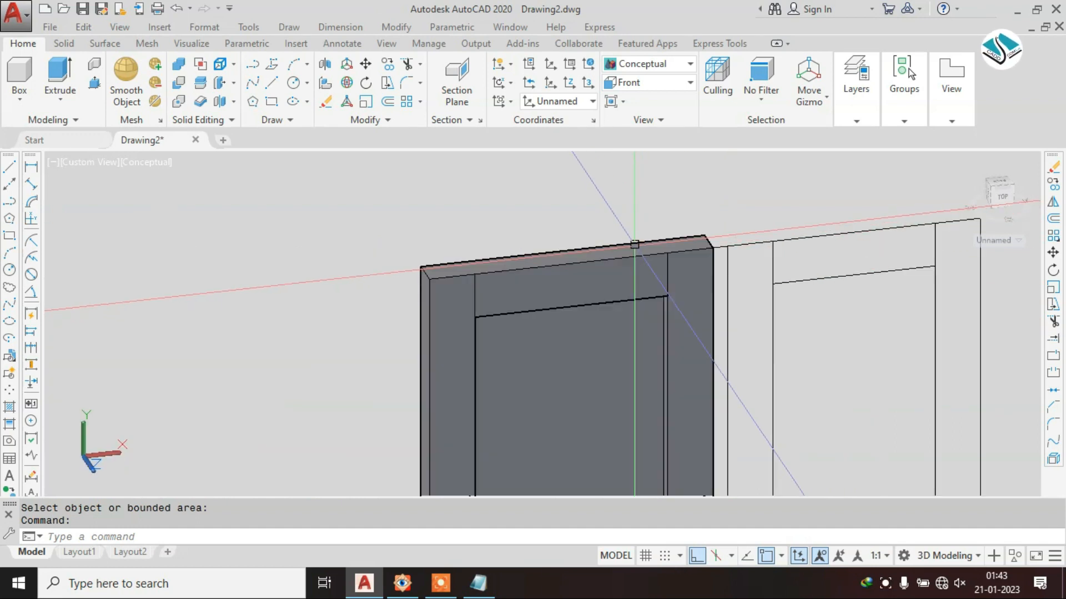
click(651, 239)
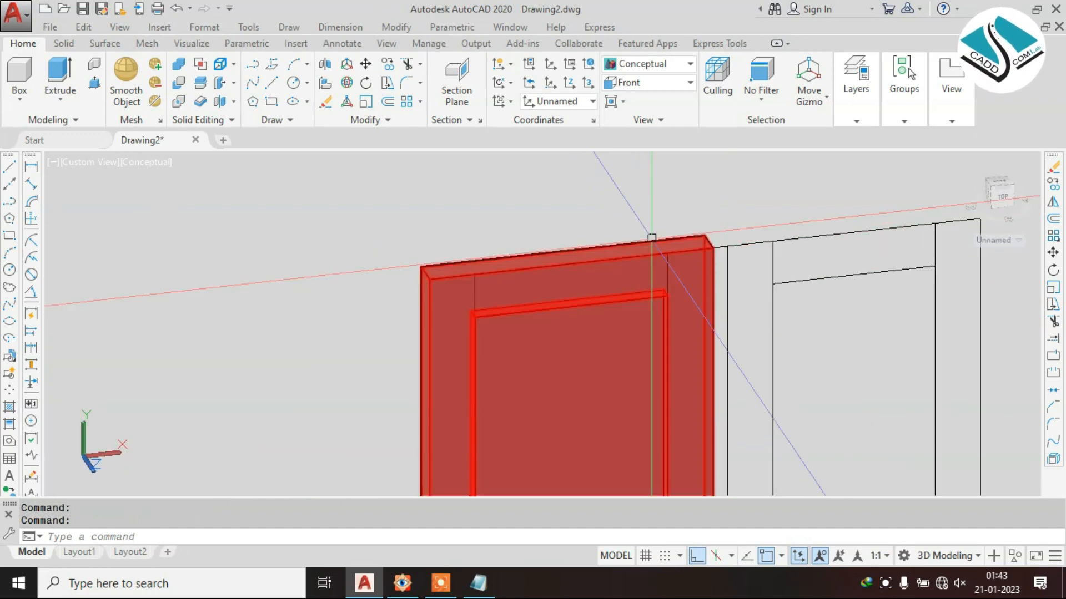
key(Return)
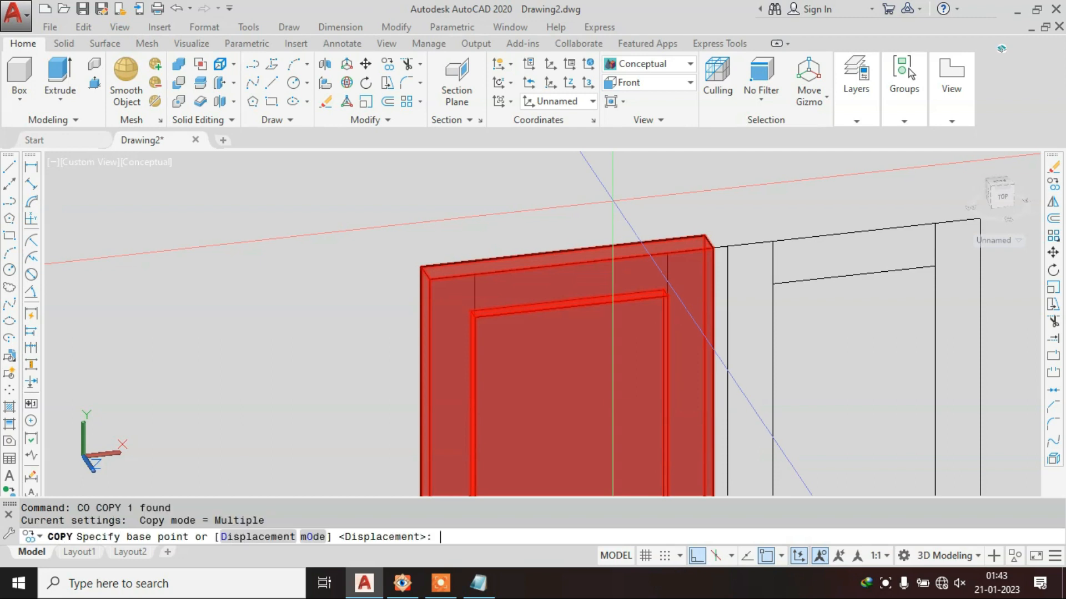
click(428, 278)
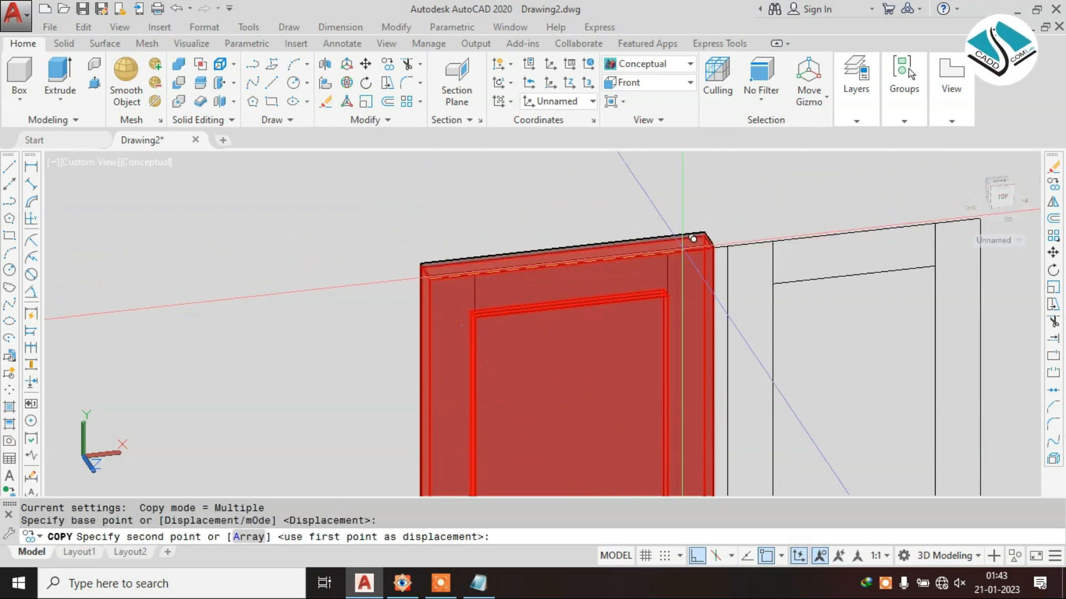
scroll(721, 239, up, 3)
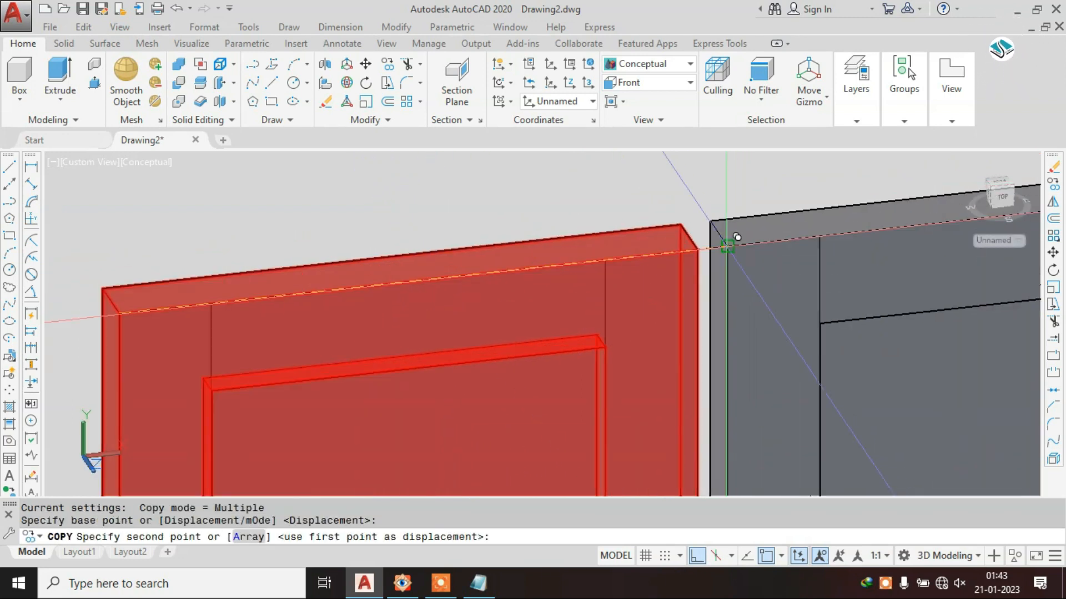
click(728, 246)
scroll(738, 260, down, 5)
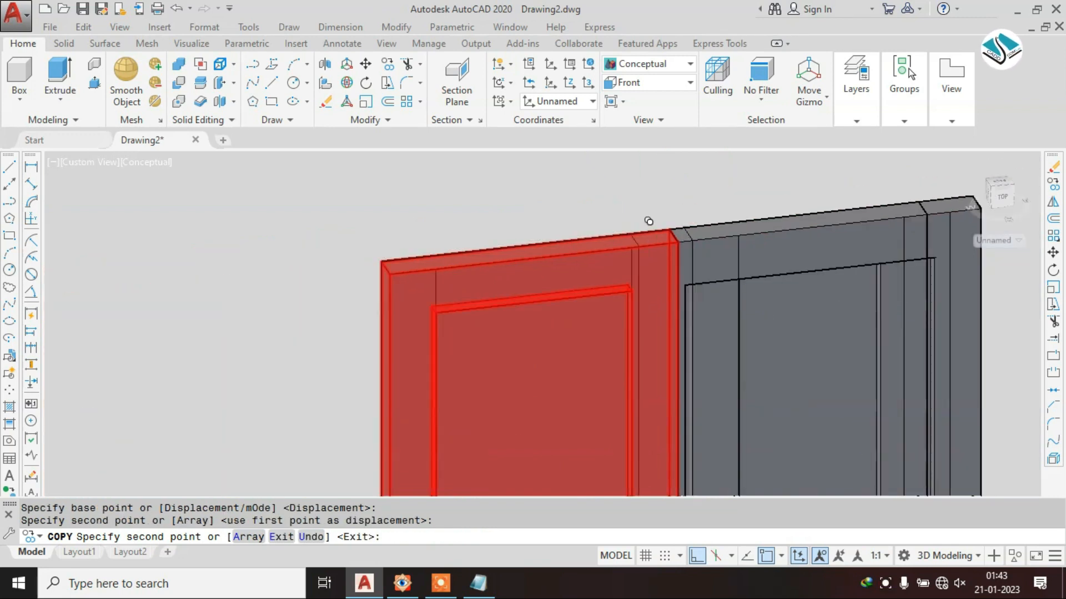
key(Escape)
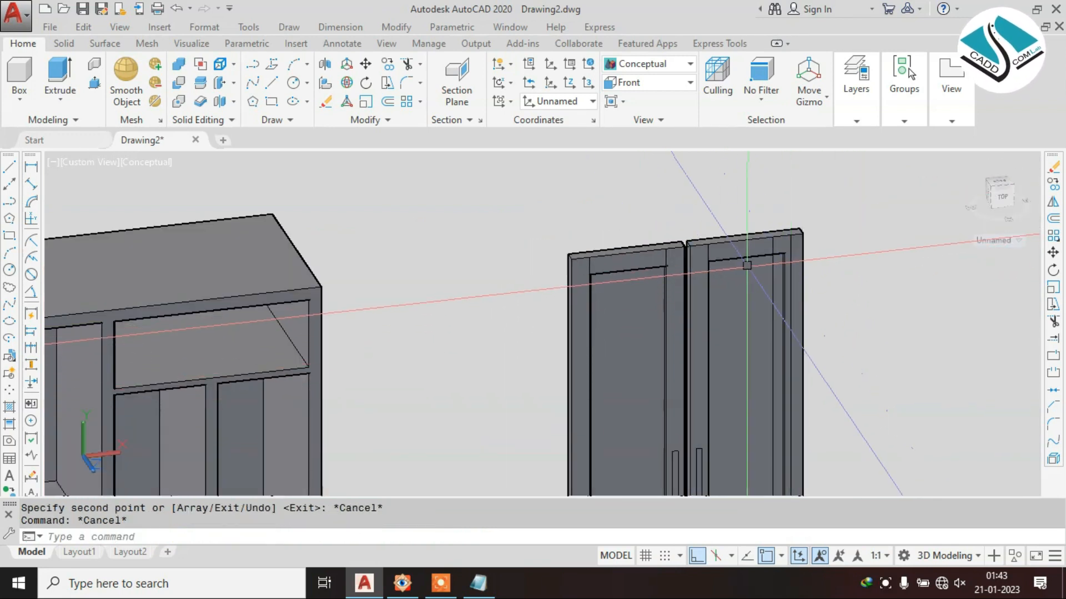
- Try to convert the four edges of the left door's handle outline into a region
middle_drag(745, 317, 684, 219)
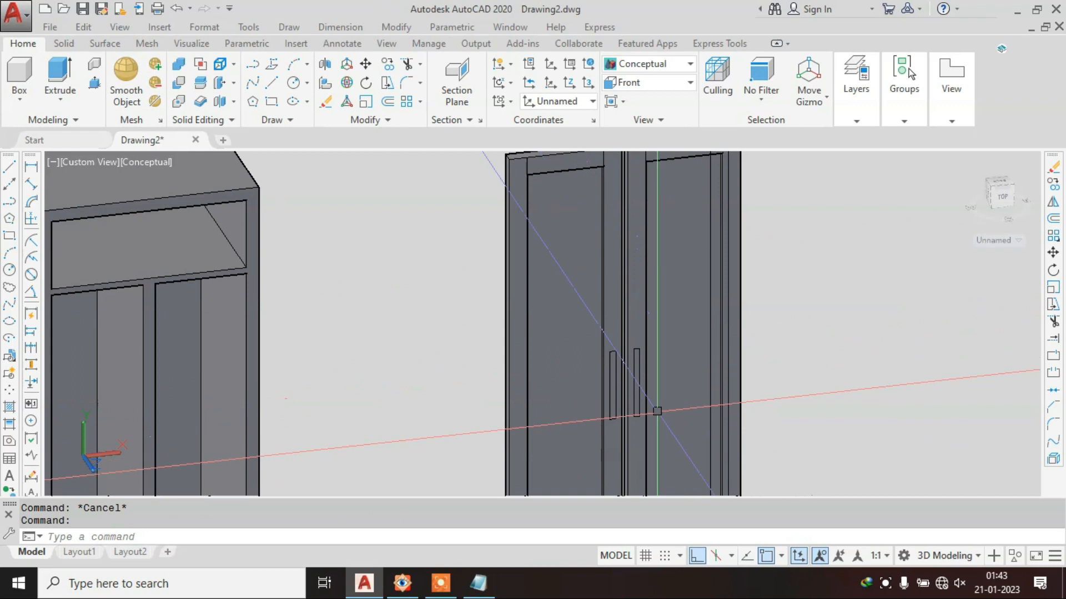
scroll(604, 407, up, 3)
scroll(620, 323, up, 2)
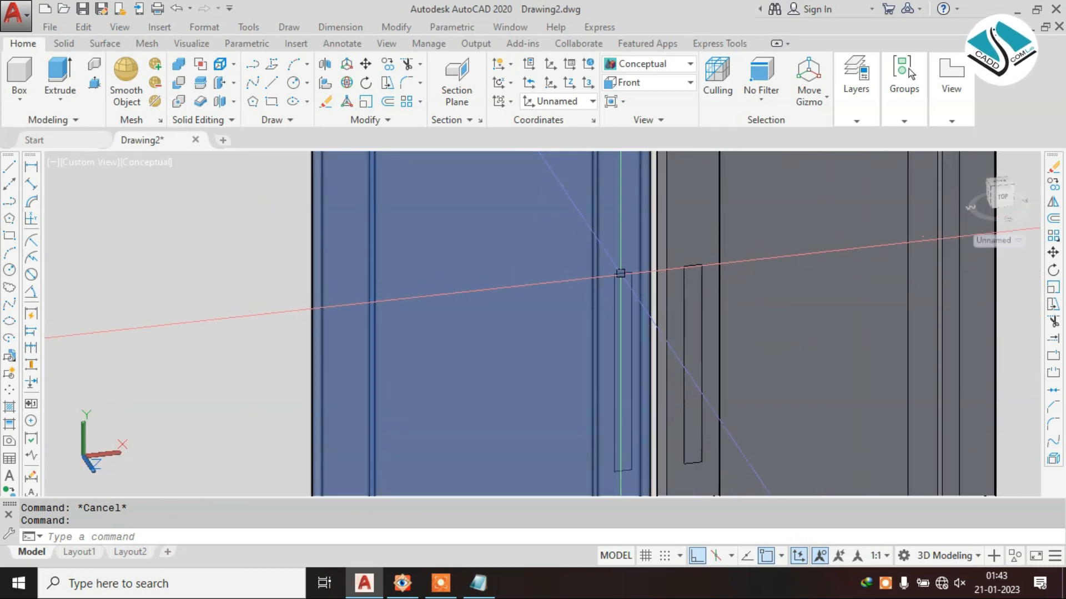
scroll(620, 273, up, 3)
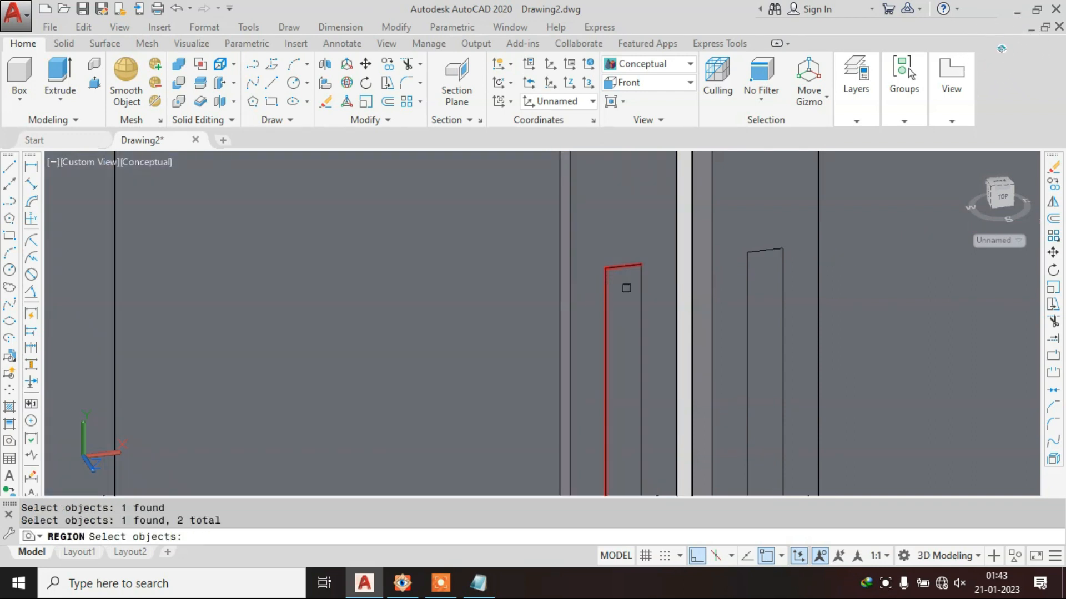
click(641, 295)
scroll(623, 278, down, 4)
scroll(625, 420, up, 3)
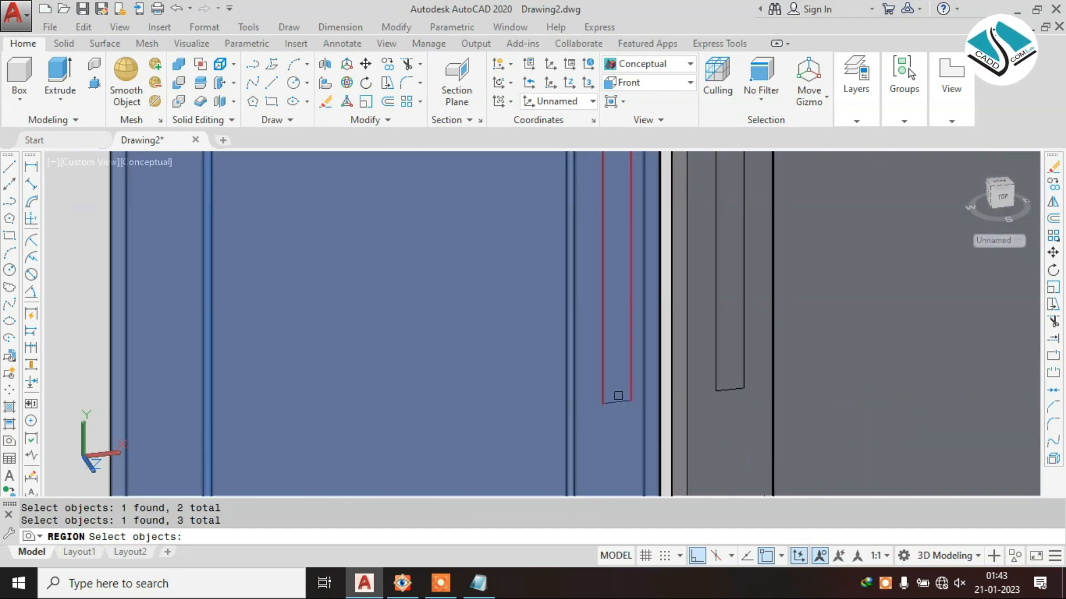
click(617, 400)
key(Return)
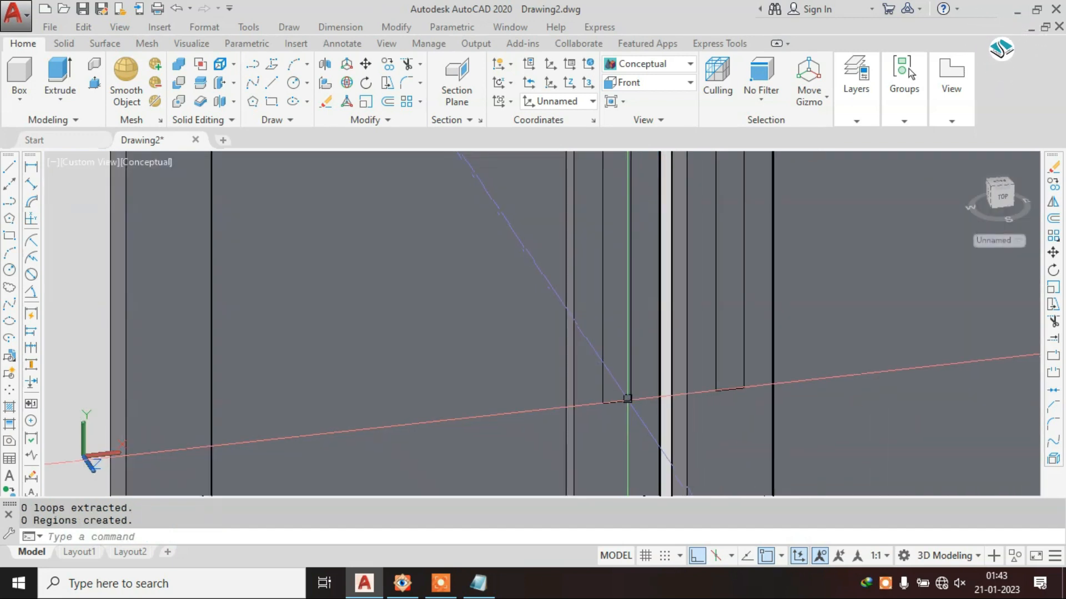
click(637, 162)
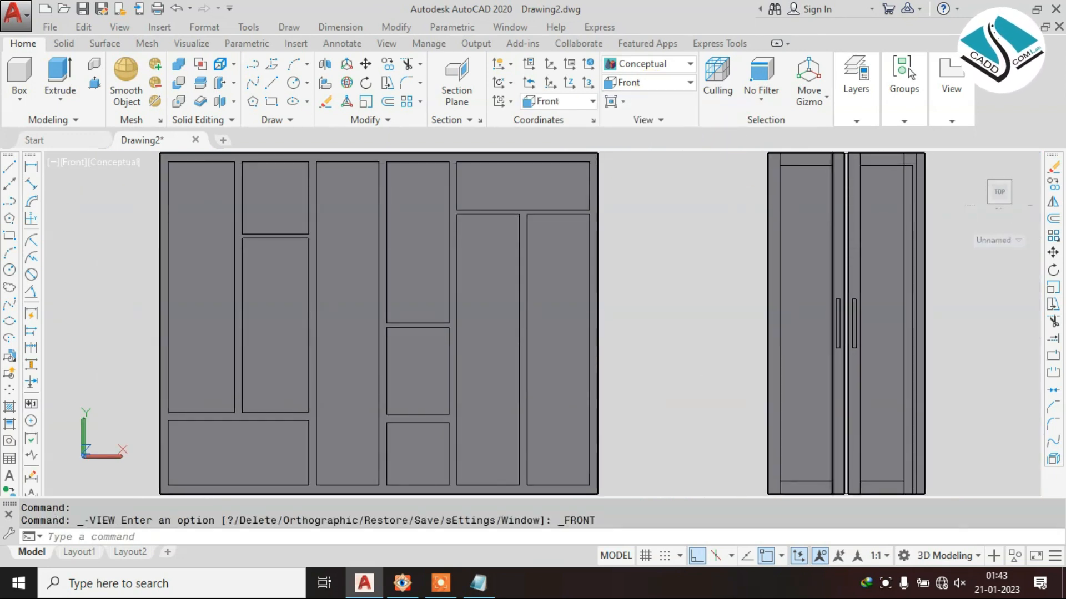
- Change the Front view to the 2D Wireframe style and convert both door handle outlines into regions
click(662, 68)
click(634, 83)
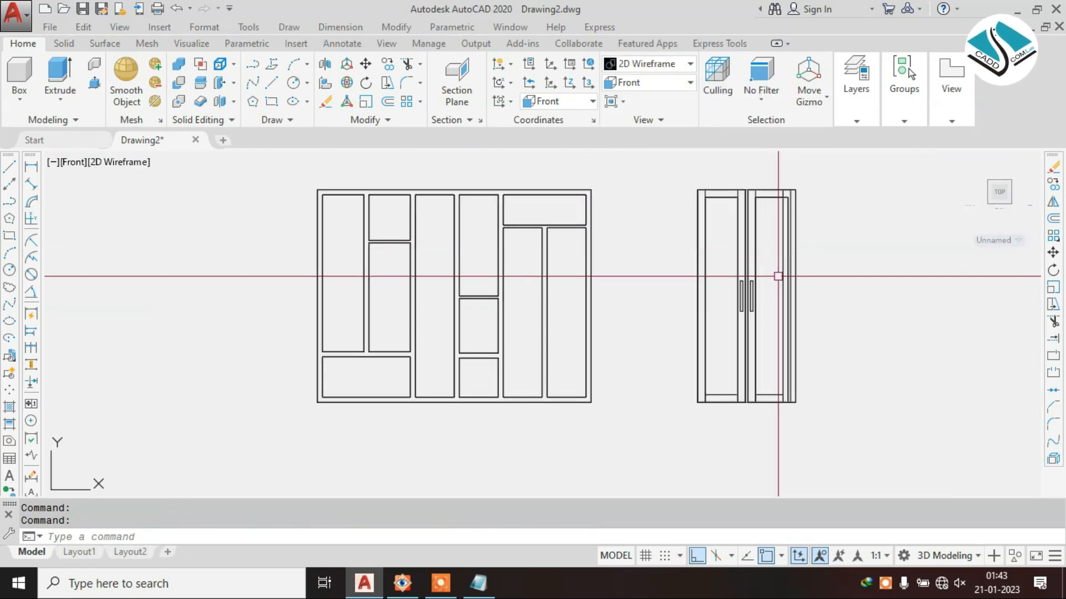
text(reg)
key(Return)
scroll(726, 264, up, 6)
scroll(628, 222, up, 2)
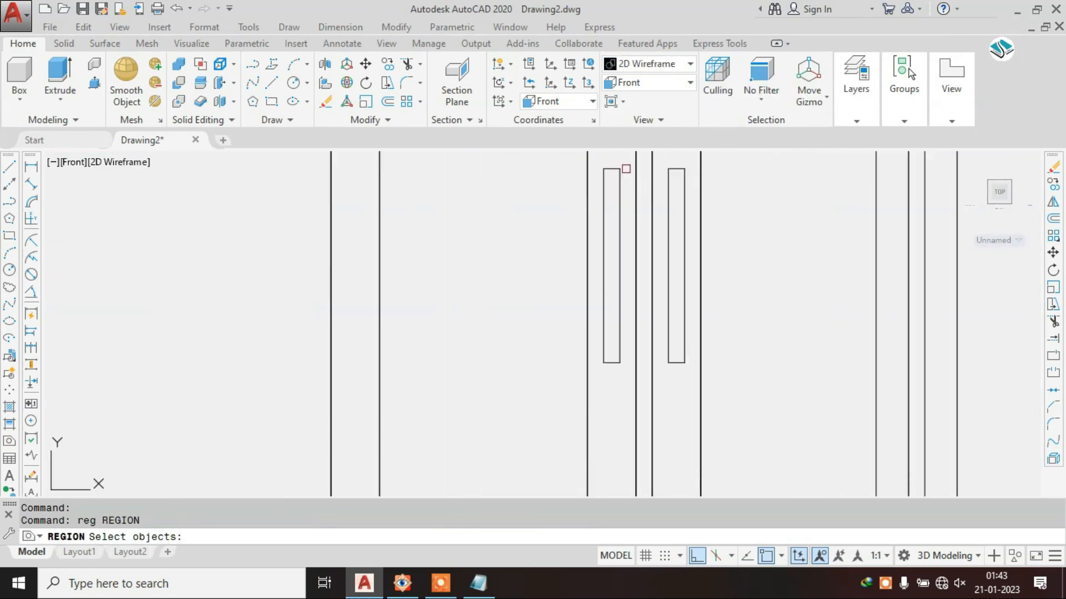
click(601, 360)
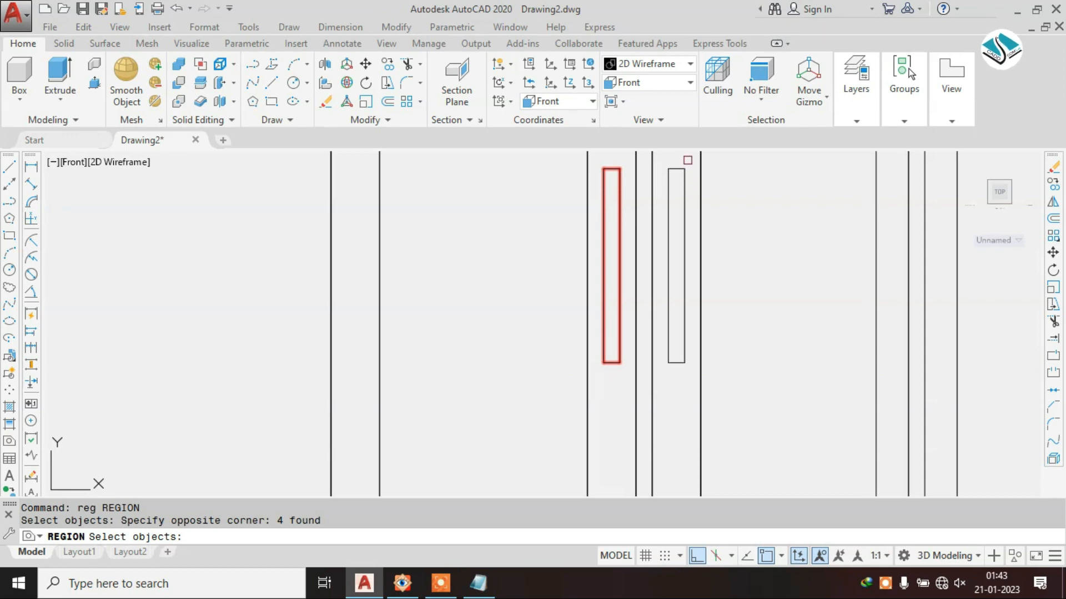
click(687, 160)
click(663, 367)
key(Return)
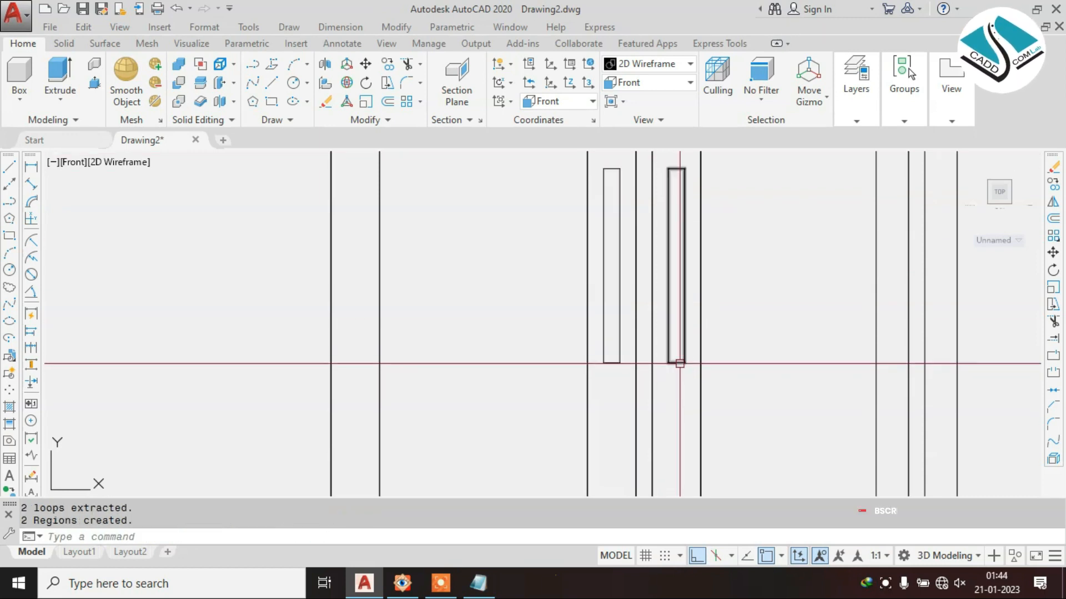
- Extrude both door handle regions by 1" from an angled 3D view
click(679, 364)
key(Escape)
shift+middle_drag(718, 274, 759, 349)
click(56, 79)
click(609, 184)
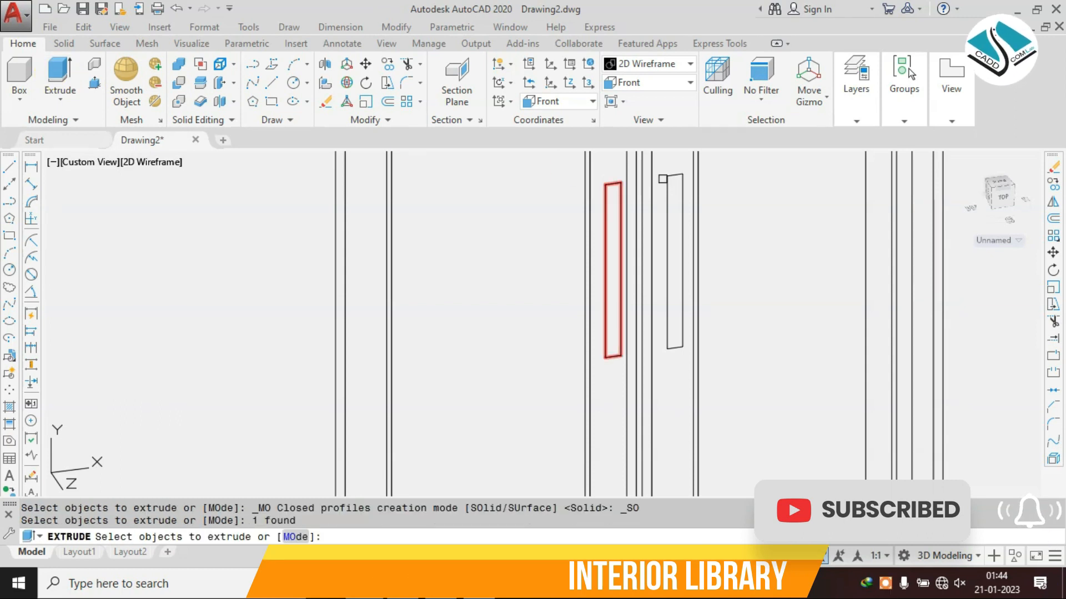
click(688, 162)
key(Return)
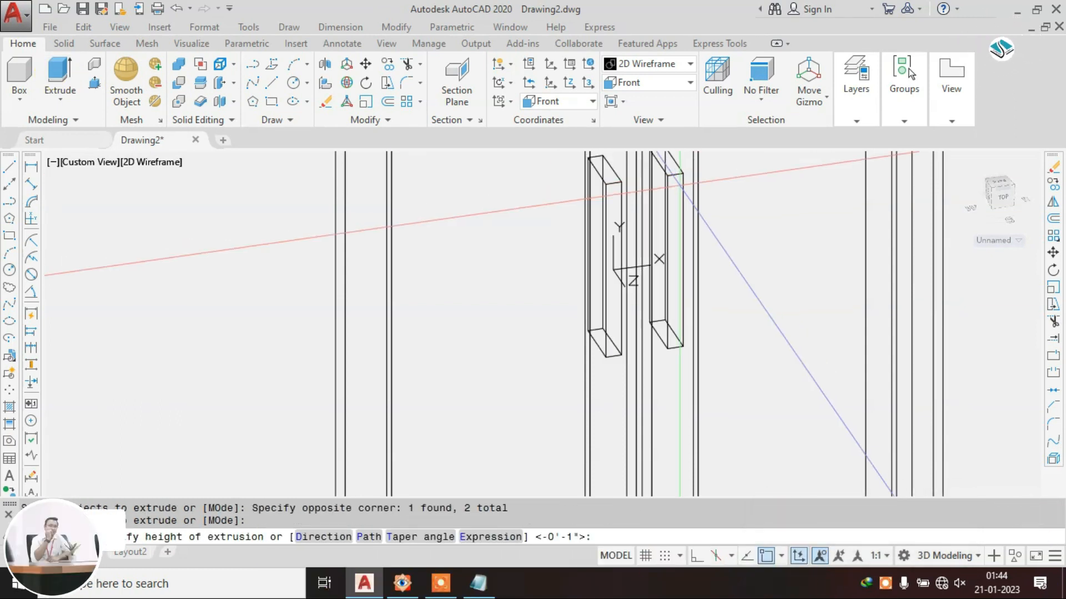
text(1)
key(Return)
- Set the visual style back to Conceptual and compare the doors and handles with the reference photo
click(666, 63)
click(700, 89)
scroll(637, 304, down, 2)
shift+middle_drag(637, 304, 671, 294)
scroll(660, 291, up, 1)
scroll(661, 292, down, 6)
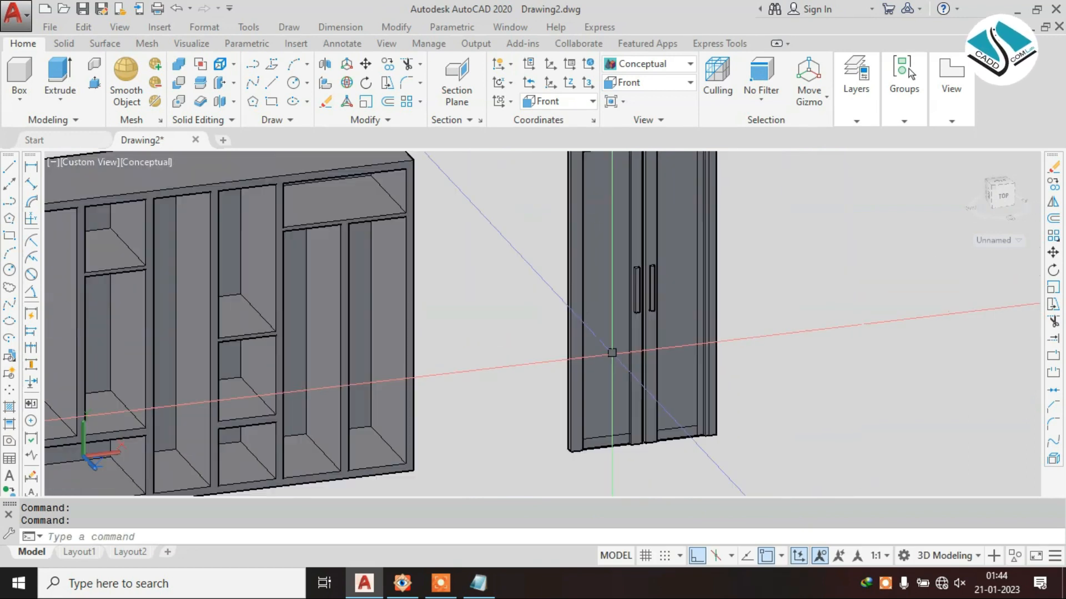
click(402, 583)
click(402, 583)
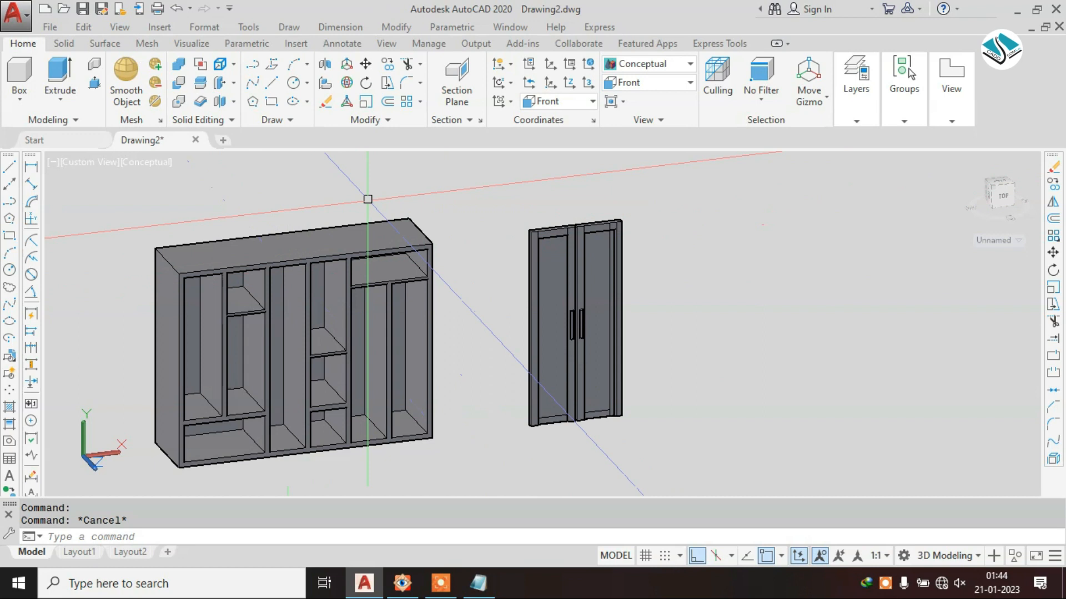
- Copy the cabinet from its front upper-left corner to the left door's rear upper-left corner, placing it behind the doors
click(329, 232)
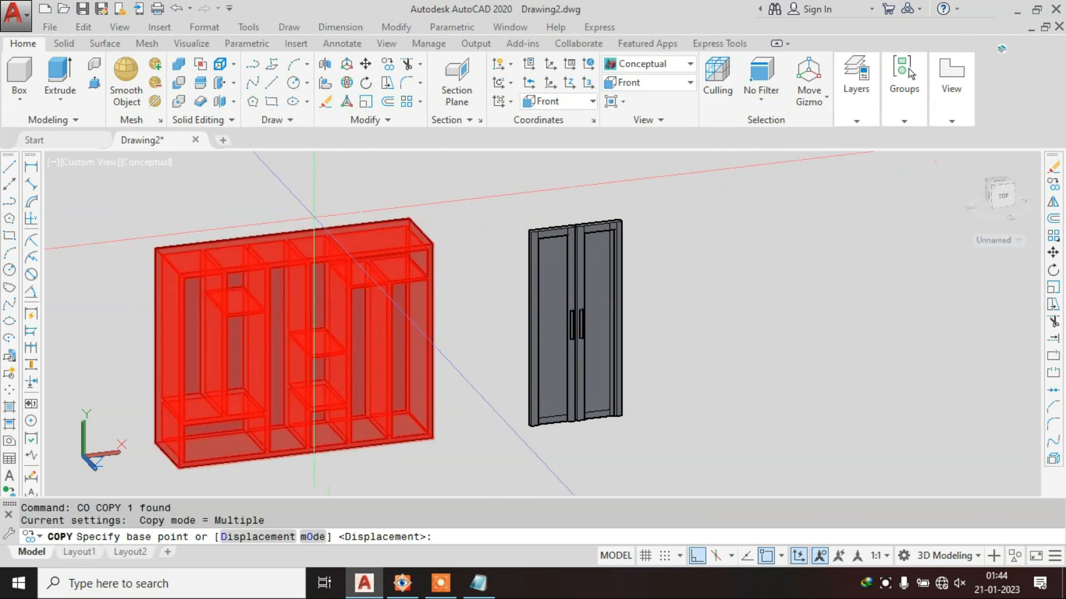
scroll(232, 250, up, 4)
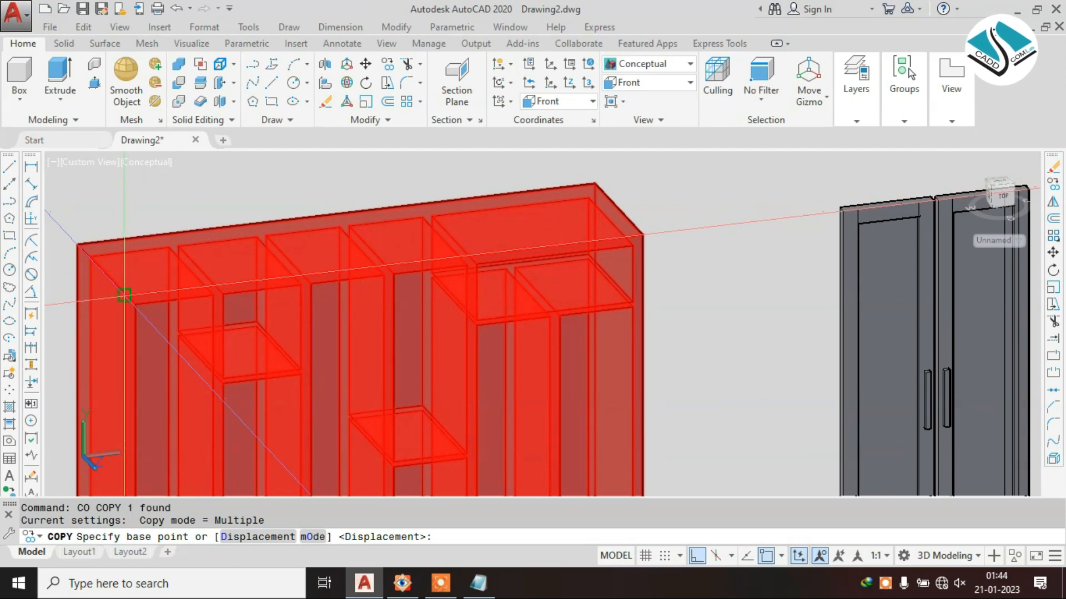
click(125, 296)
scroll(841, 225, up, 6)
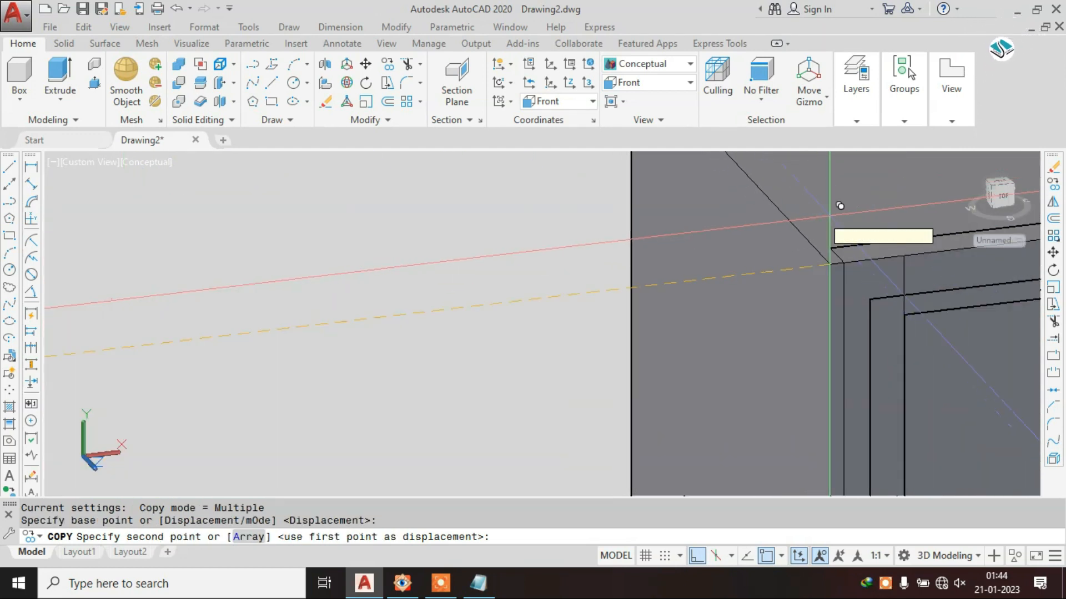
scroll(846, 228, down, 5)
click(821, 267)
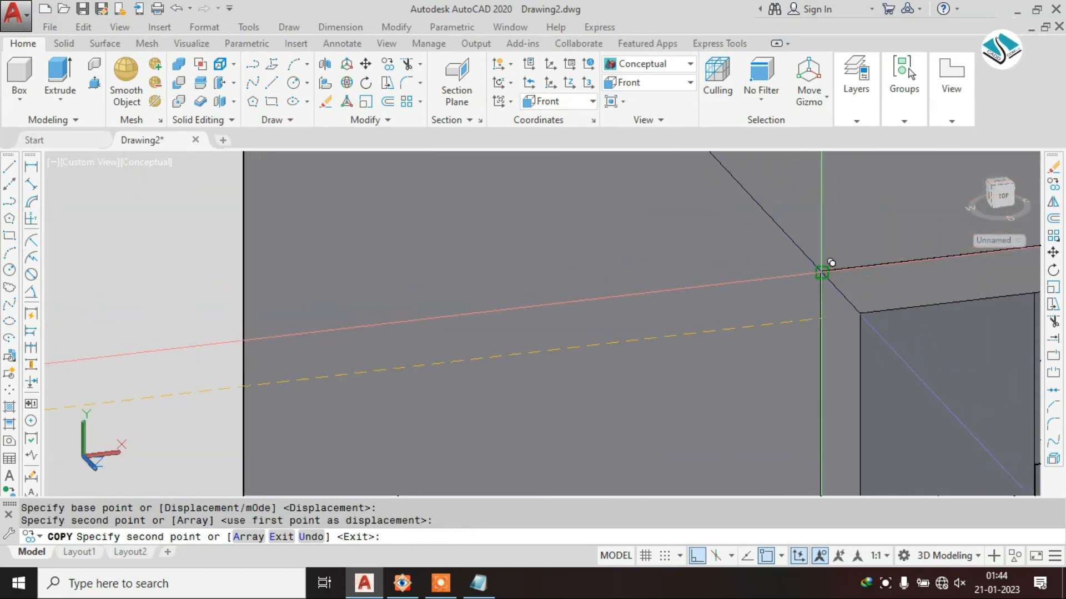
scroll(631, 263, up, 4)
scroll(631, 263, down, 5)
key(Escape)
key(Escape)
key(Escape)
- Examine how the two doors sit against the copied cabinet and the gap between their upper edges
shift+middle_drag(768, 277, 808, 327)
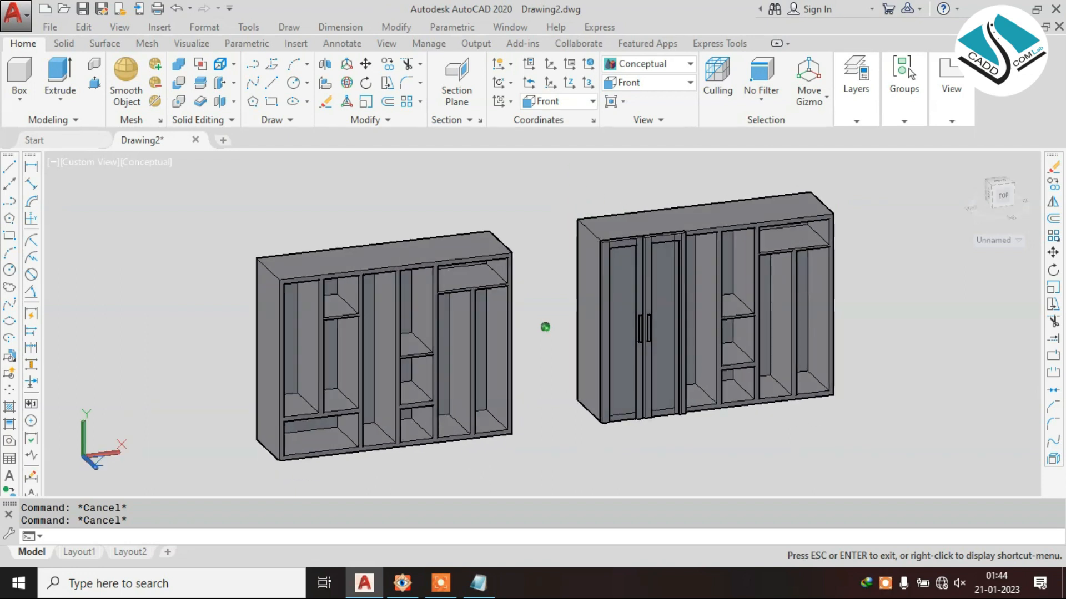
scroll(676, 251, up, 2)
scroll(656, 224, up, 2)
scroll(655, 224, up, 5)
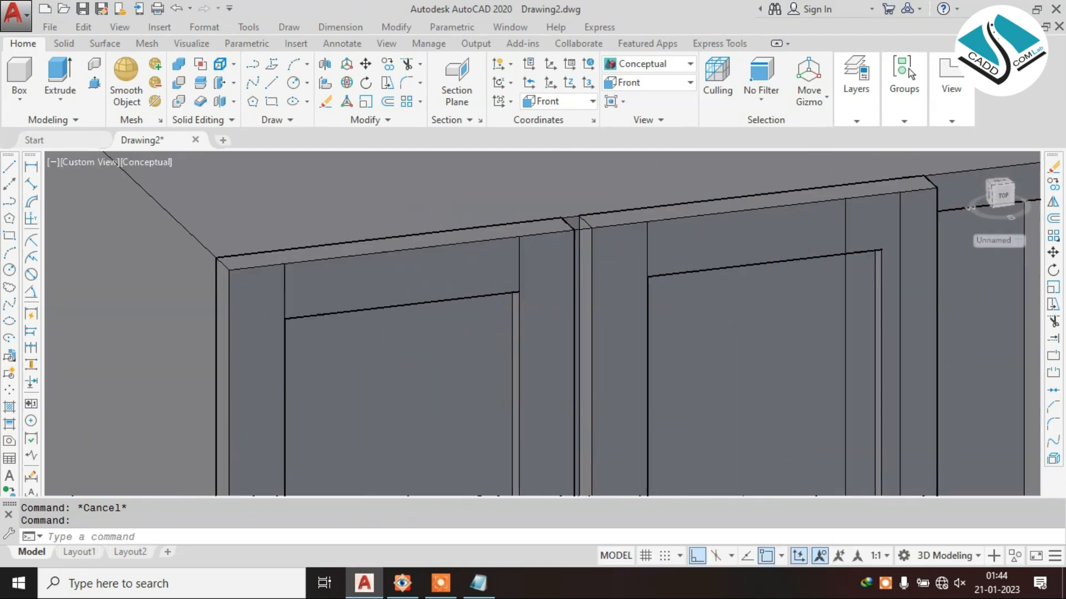
scroll(555, 247, down, 4)
shift+middle_drag(605, 262, 552, 270)
scroll(597, 220, up, 3)
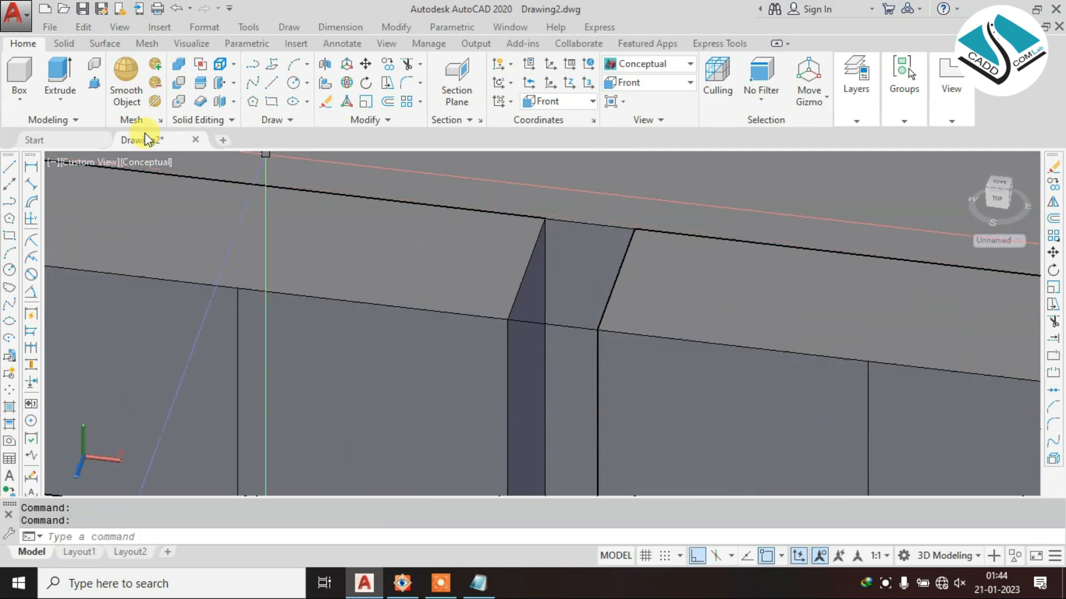
- Try to close the gap between the two doors by press-pulling their facing side faces freehand
click(533, 283)
scroll(566, 264, down, 4)
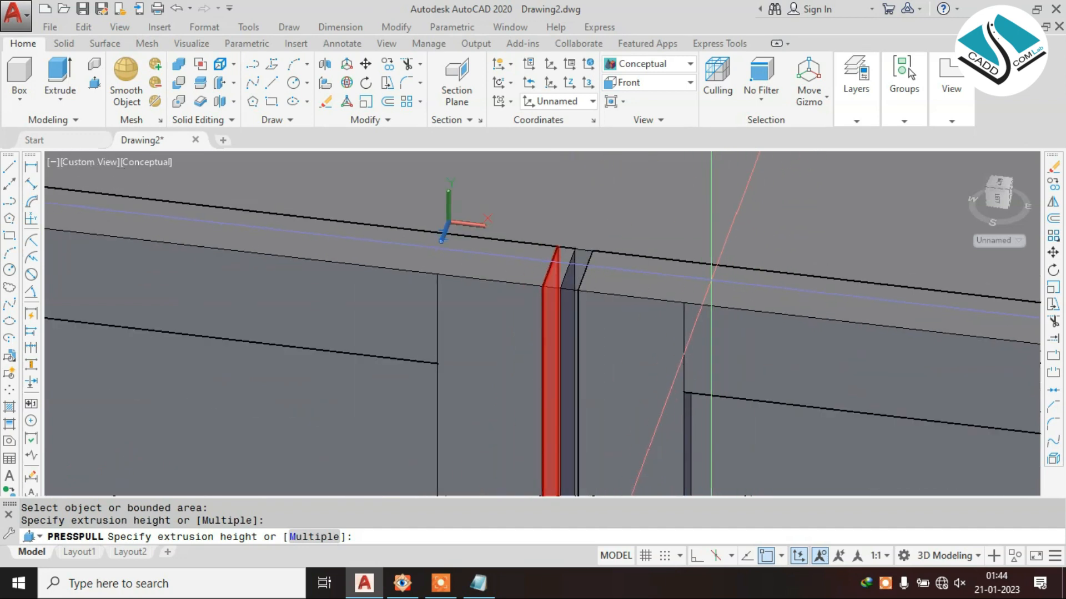
click(708, 279)
shift+middle_drag(595, 273, 638, 275)
scroll(566, 278, up, 2)
click(557, 285)
scroll(544, 283, down, 3)
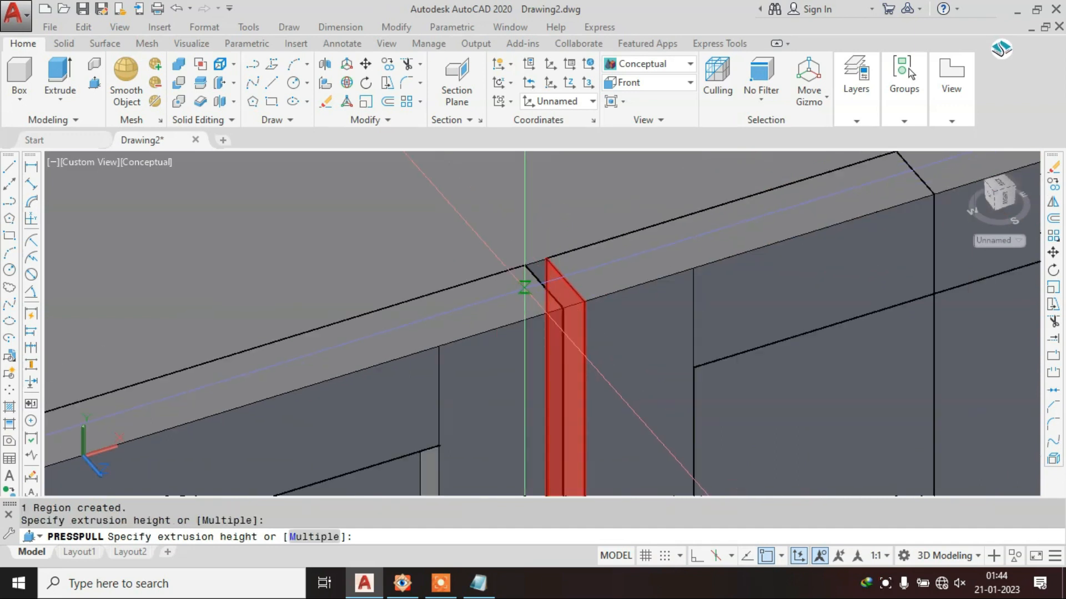
scroll(564, 231, up, 2)
scroll(347, 326, down, 2)
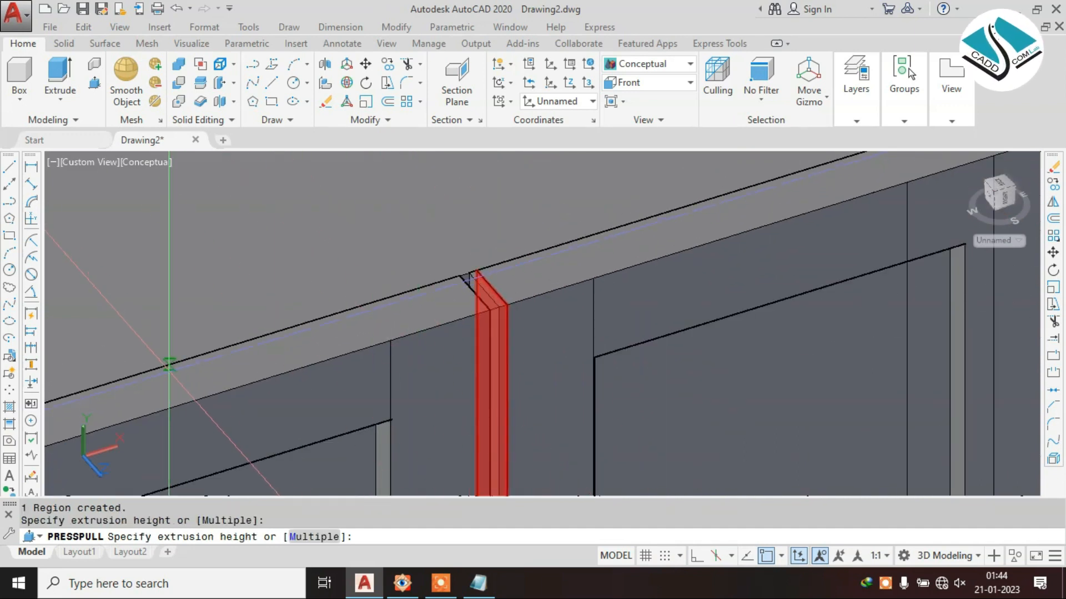
click(414, 282)
key(ctrl+z)
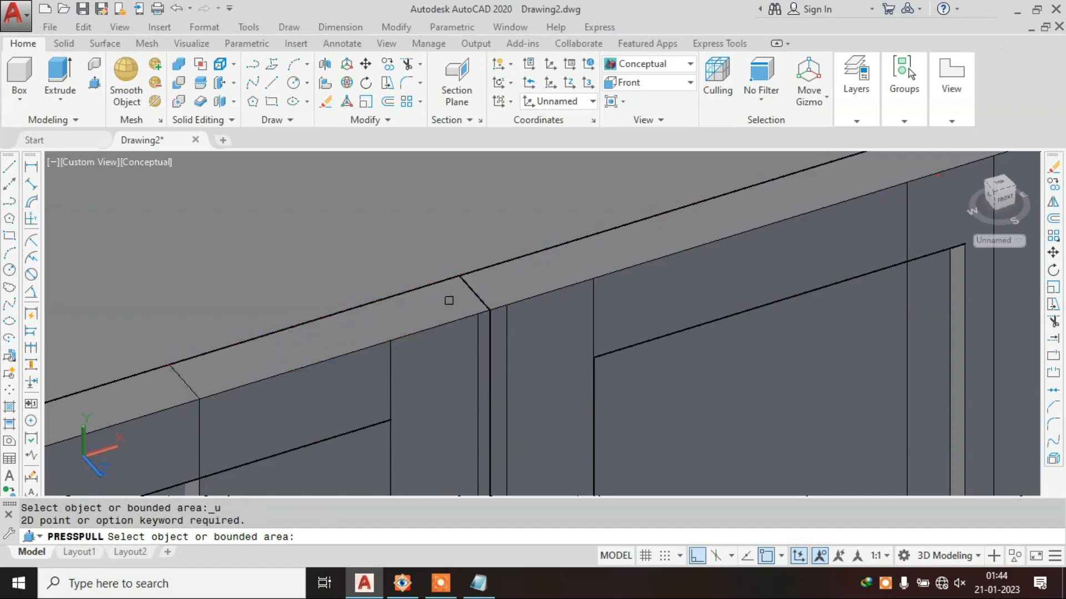
key(Return)
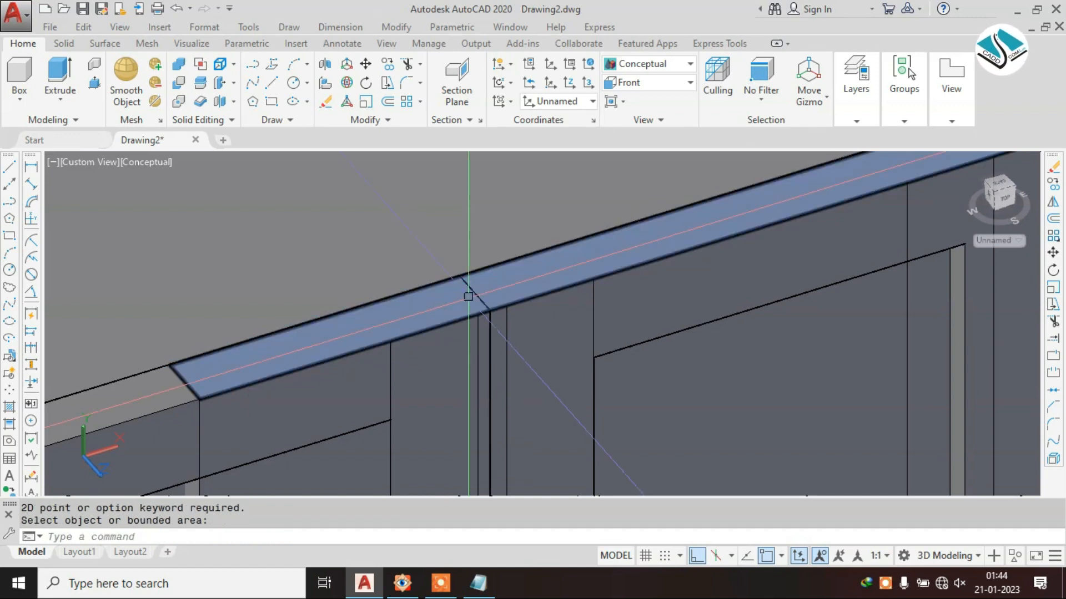
key(ctrl+z)
- Try to press-pull the right door's inner side face by 1" toward the left door
shift+middle_drag(557, 313, 728, 303)
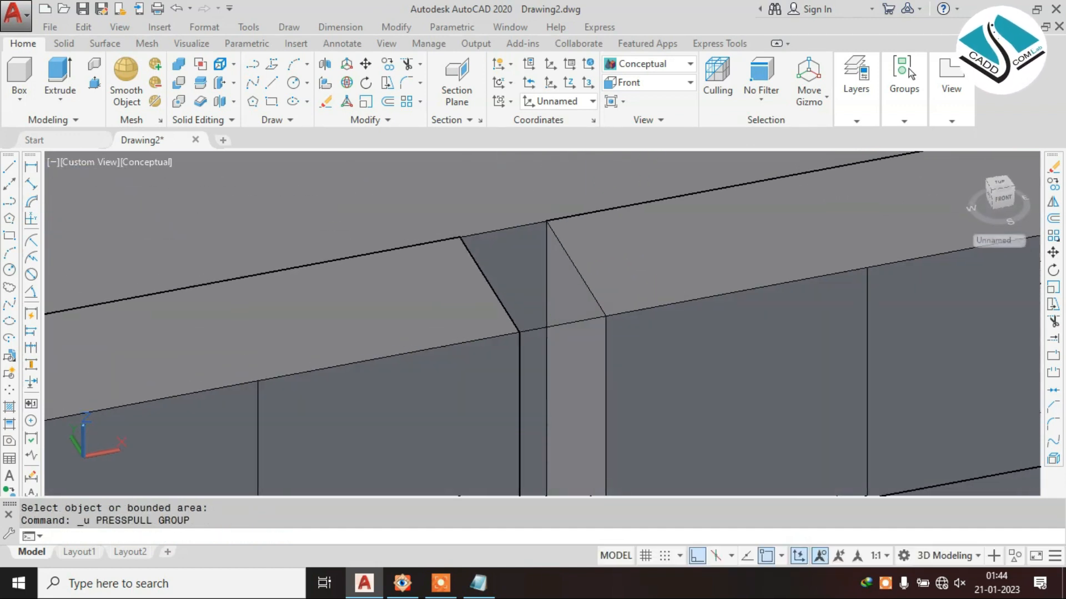
click(94, 84)
click(558, 269)
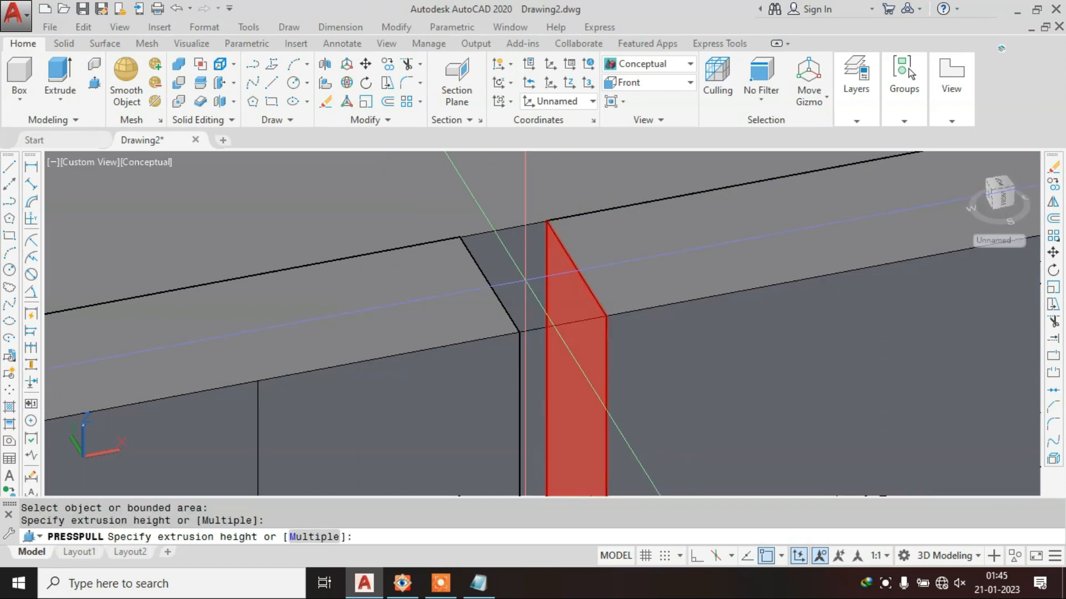
text(1)
key(Return)
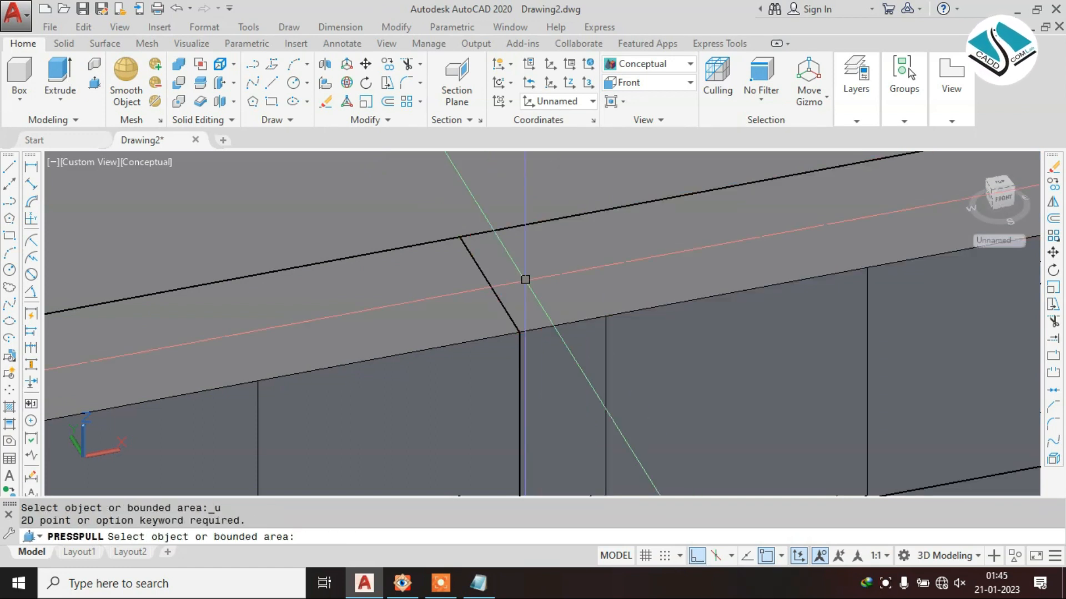
key(Return)
key(ctrl+z)
- Press-pull the right door's inner side face by 0.5" toward the left door to narrow the gap
click(92, 85)
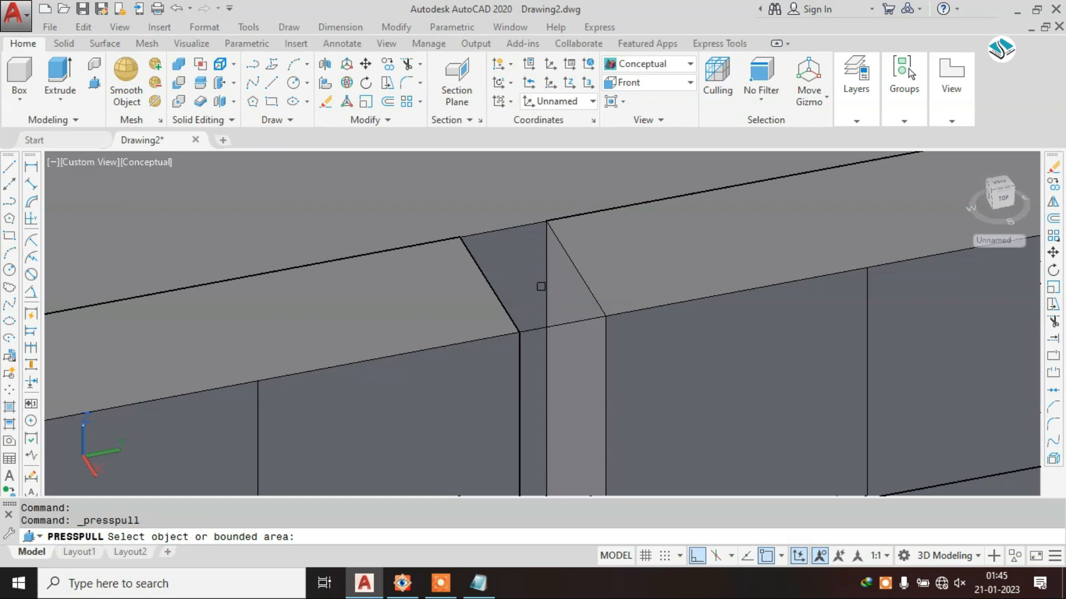
click(576, 361)
text(0.5)
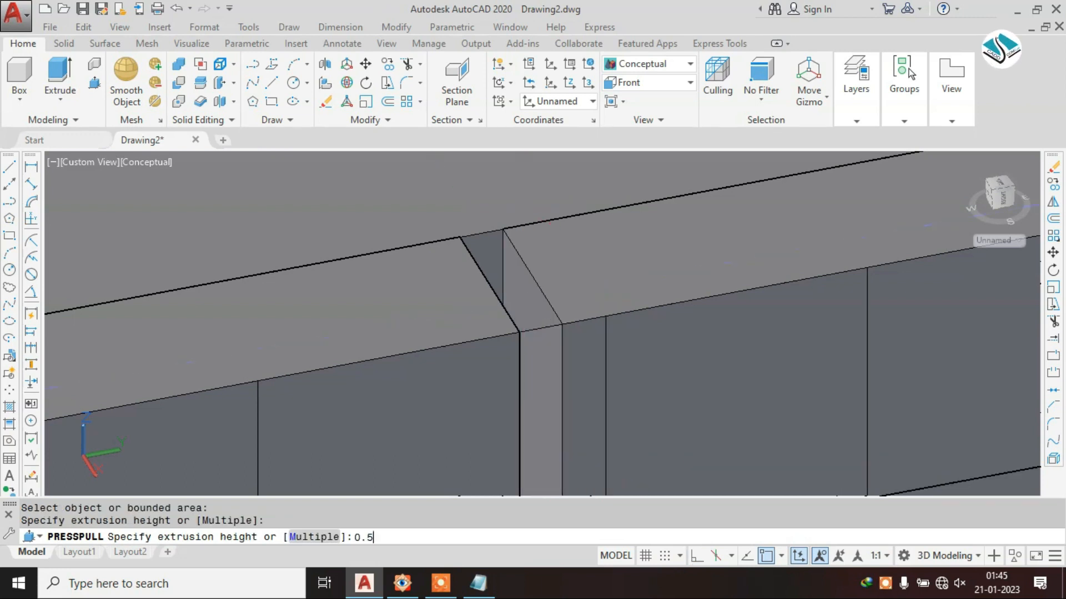
scroll(507, 186, down, 12)
key(Escape)
key(Escape)
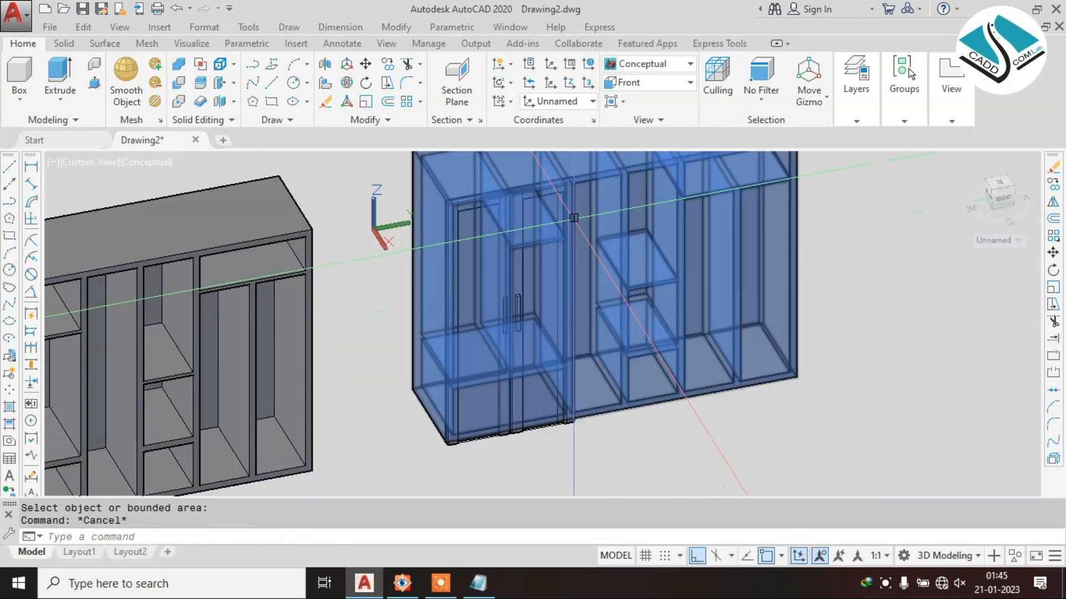
- Select both doors and their handles for copying, and check the door arrangement in the reference photo
middle_drag(561, 272, 561, 316)
scroll(508, 210, up, 3)
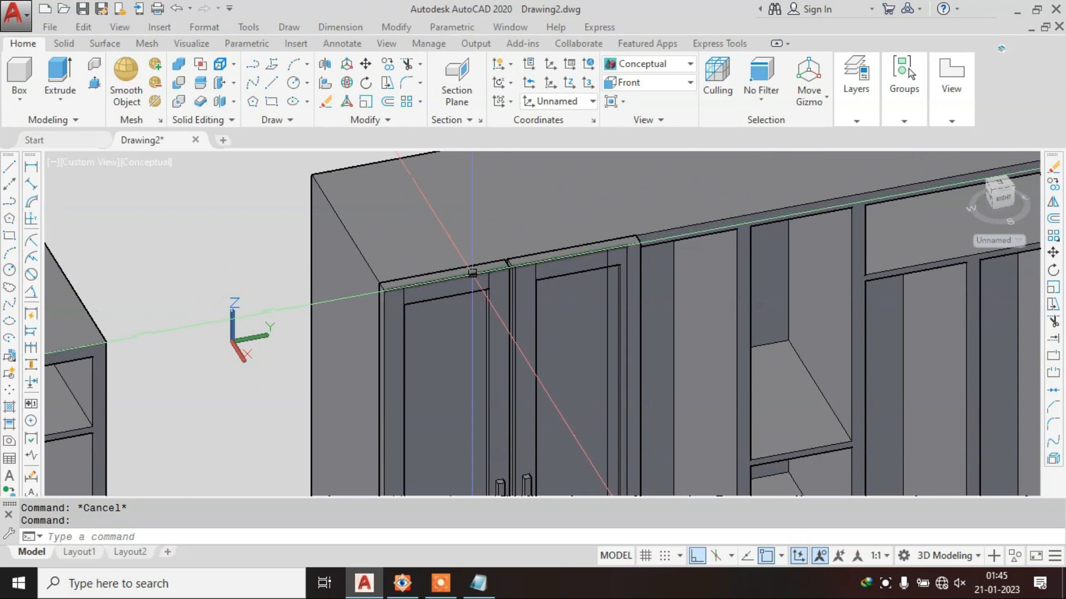
click(472, 309)
click(592, 310)
middle_drag(516, 388, 547, 233)
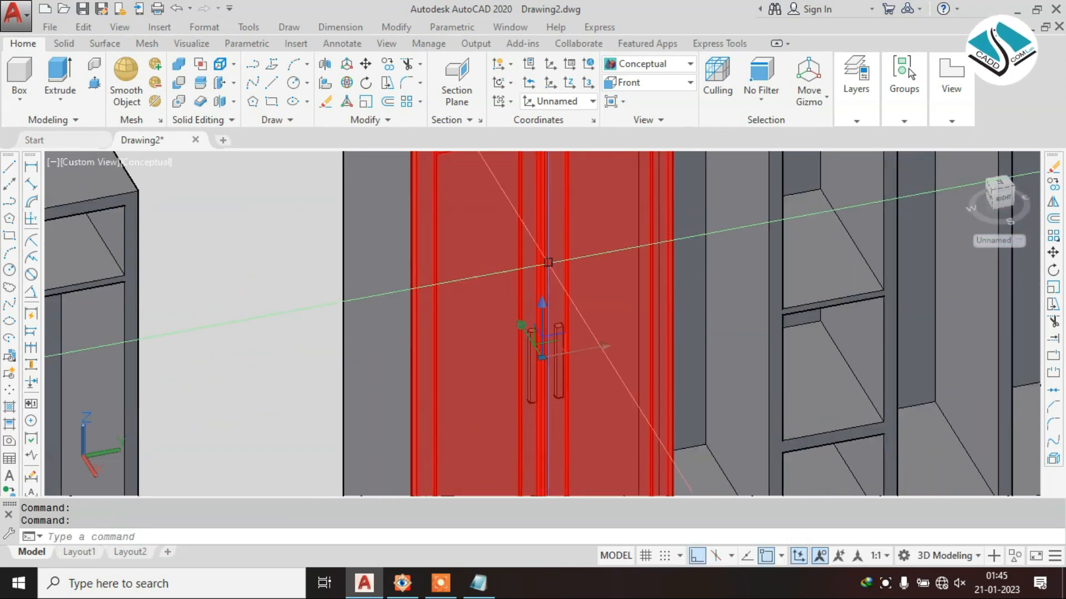
scroll(538, 341, up, 3)
scroll(529, 318, down, 6)
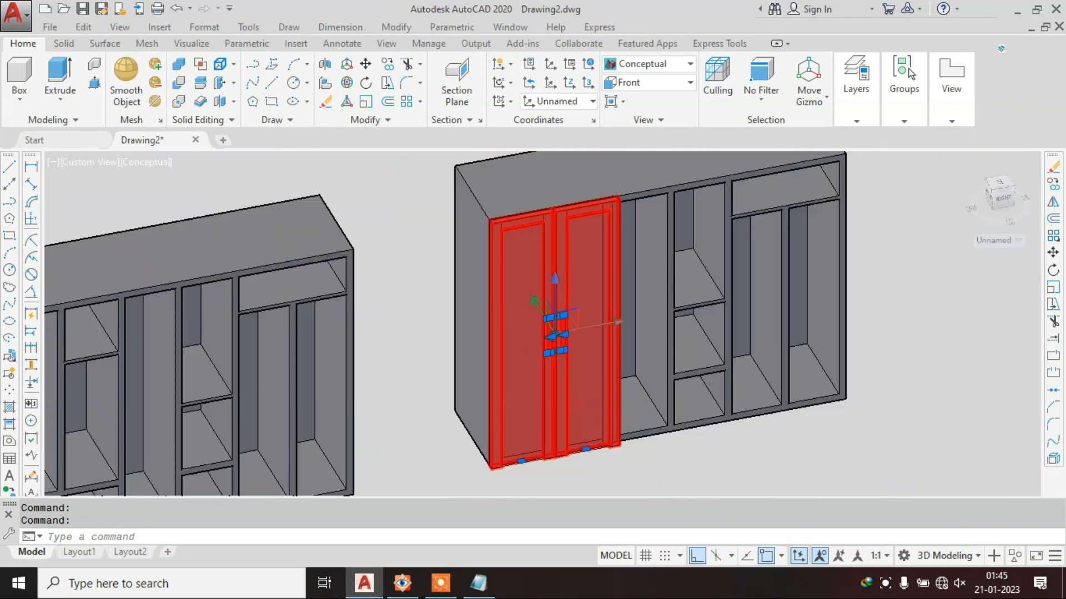
middle_drag(502, 227, 488, 268)
scroll(488, 268, up, 3)
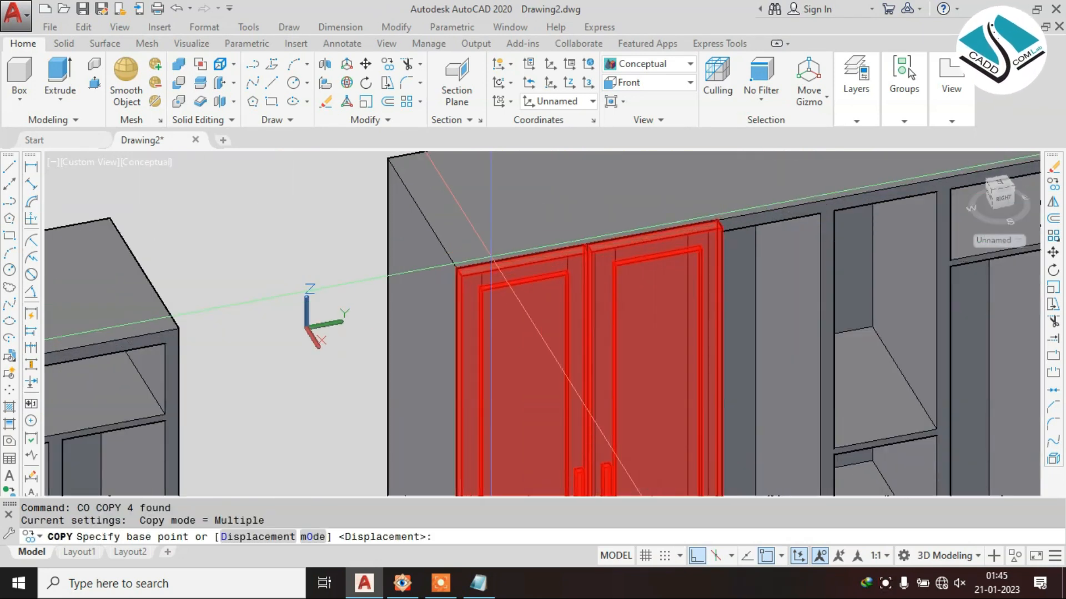
click(410, 587)
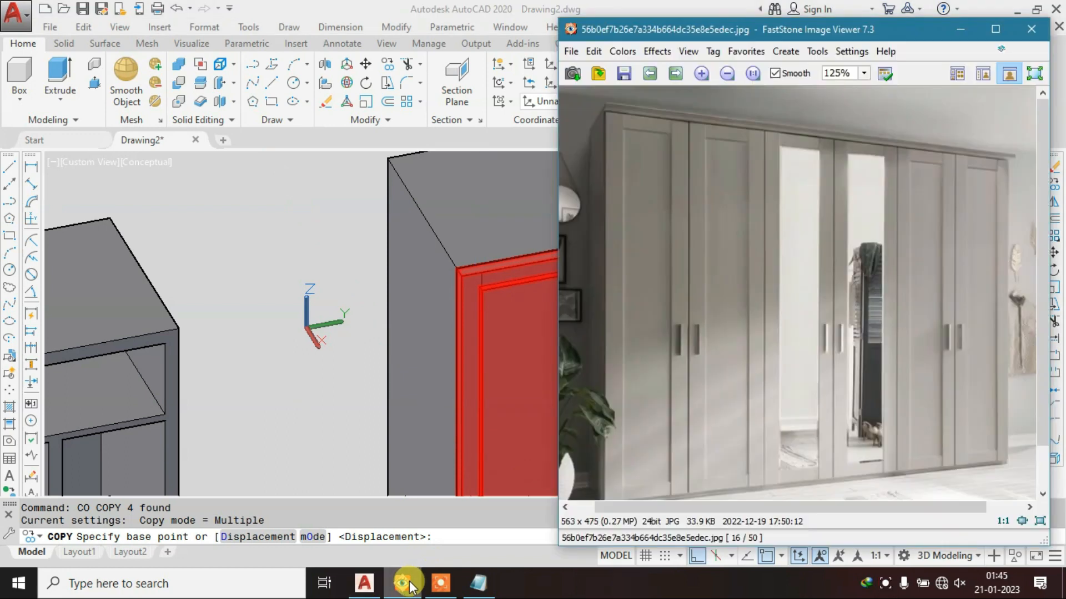
click(410, 587)
- Copy the selected door pair from its rear upper-left corner to its rear upper-right end, placing a second pair alongside
scroll(585, 290, up, 3)
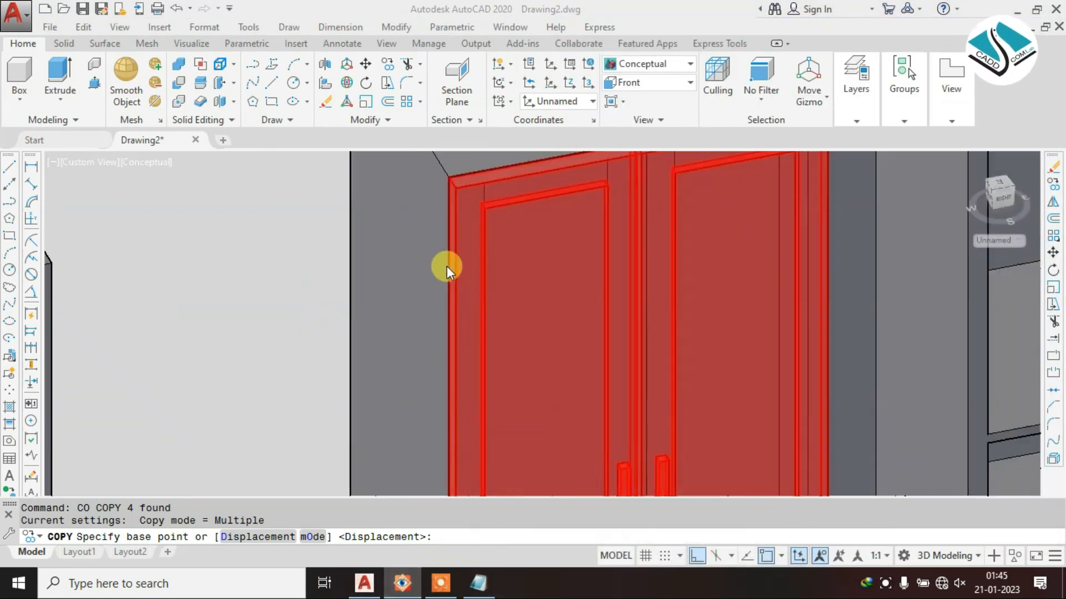
scroll(446, 265, up, 3)
middle_drag(479, 283, 474, 467)
scroll(472, 460, down, 2)
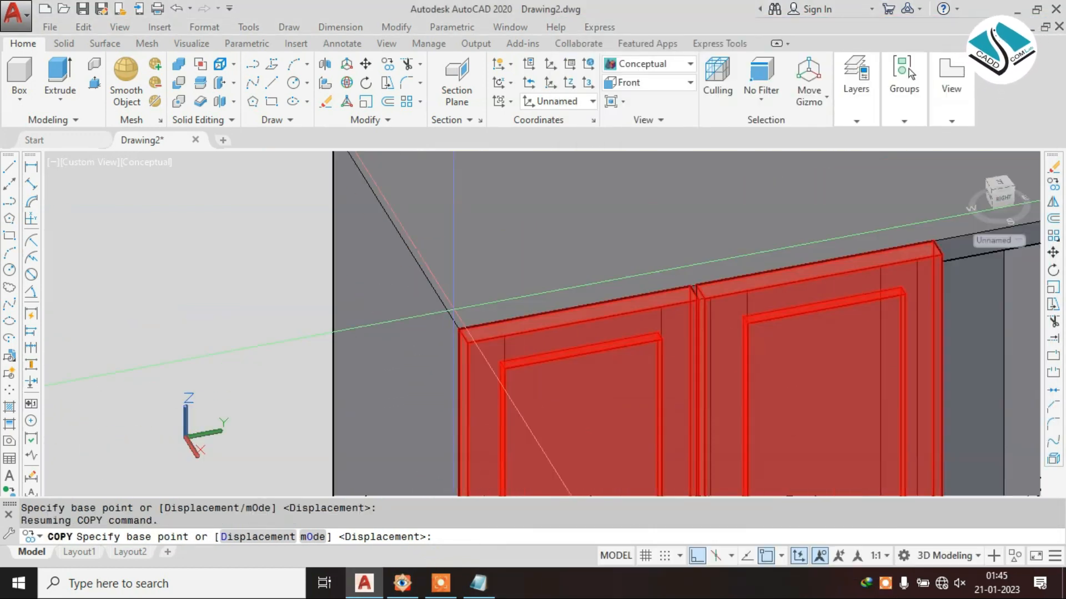
scroll(460, 333, up, 3)
click(469, 310)
scroll(471, 306, down, 3)
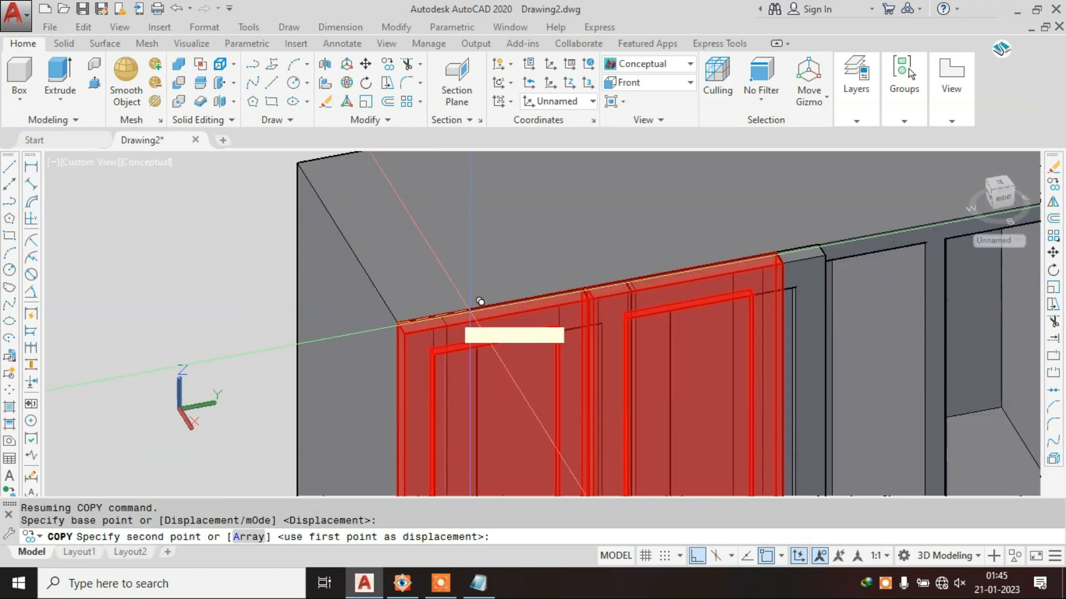
scroll(828, 223, up, 3)
scroll(738, 266, up, 4)
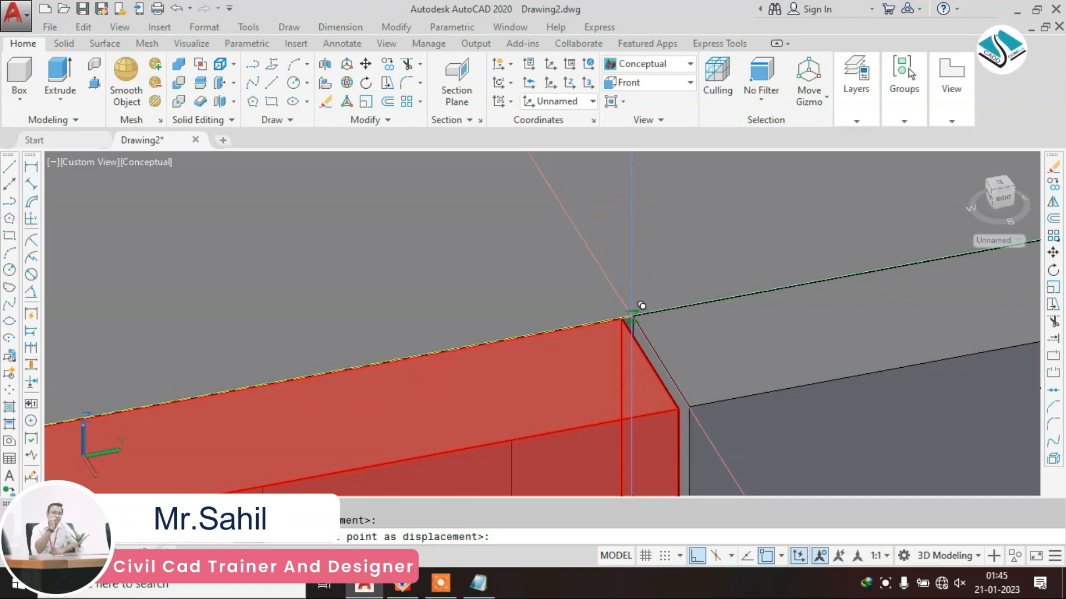
click(641, 305)
- Place a third copy of the door pair against the second pair's right end, completing a row of six doors
scroll(552, 305, down, 5)
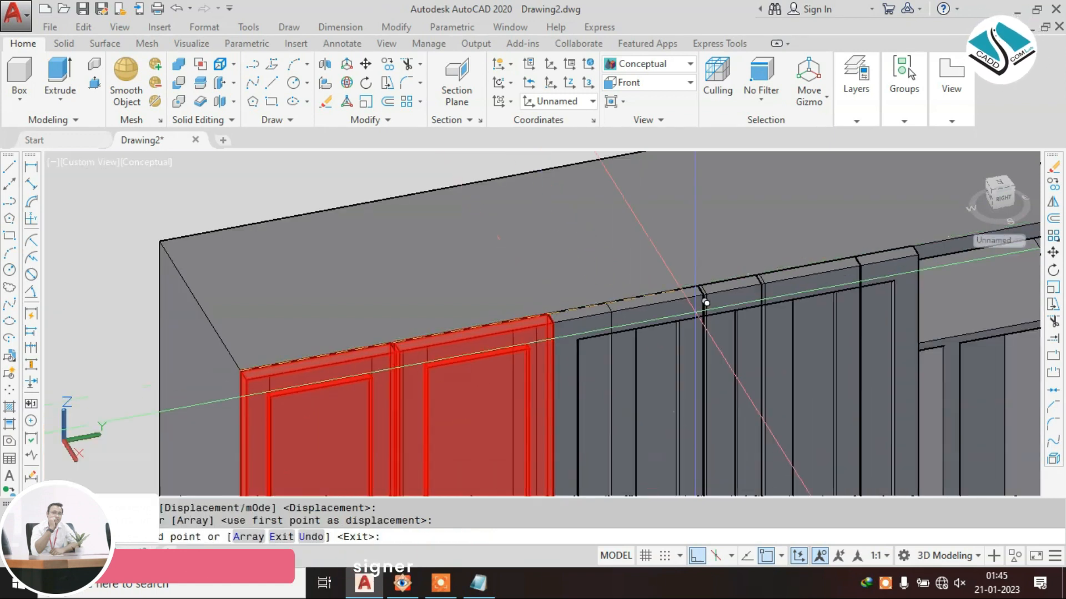
middle_drag(831, 293, 490, 376)
scroll(841, 290, up, 4)
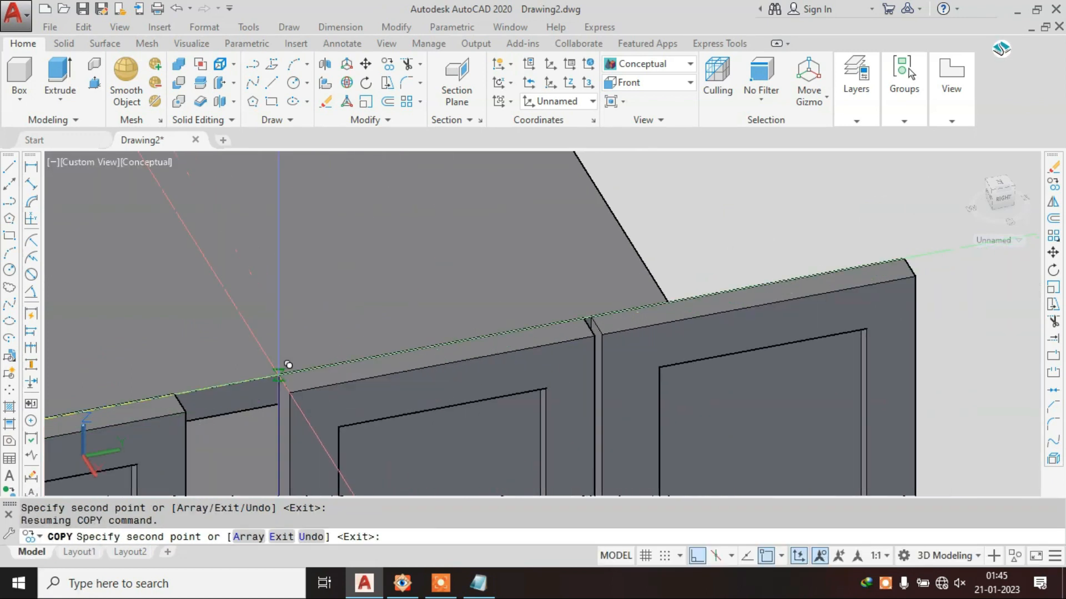
middle_drag(285, 365, 575, 324)
scroll(529, 334, up, 3)
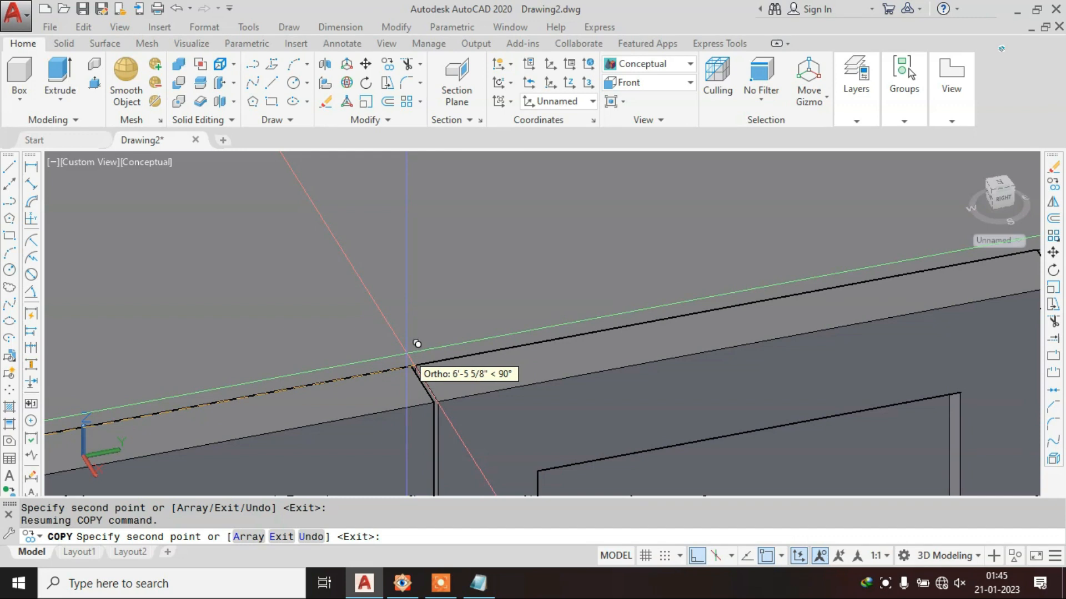
scroll(518, 317, down, 5)
key(Escape)
key(Escape)
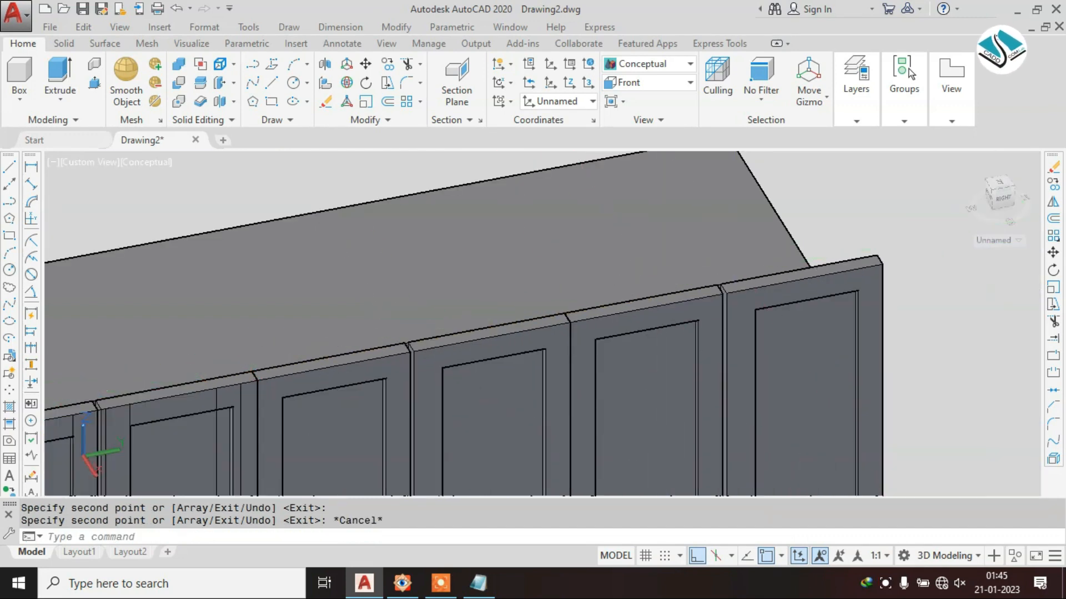
- Try to press-pull the cabinet's end face outward toward the edge of the overhanging last door
shift+middle_drag(904, 364, 618, 264)
scroll(618, 264, up, 2)
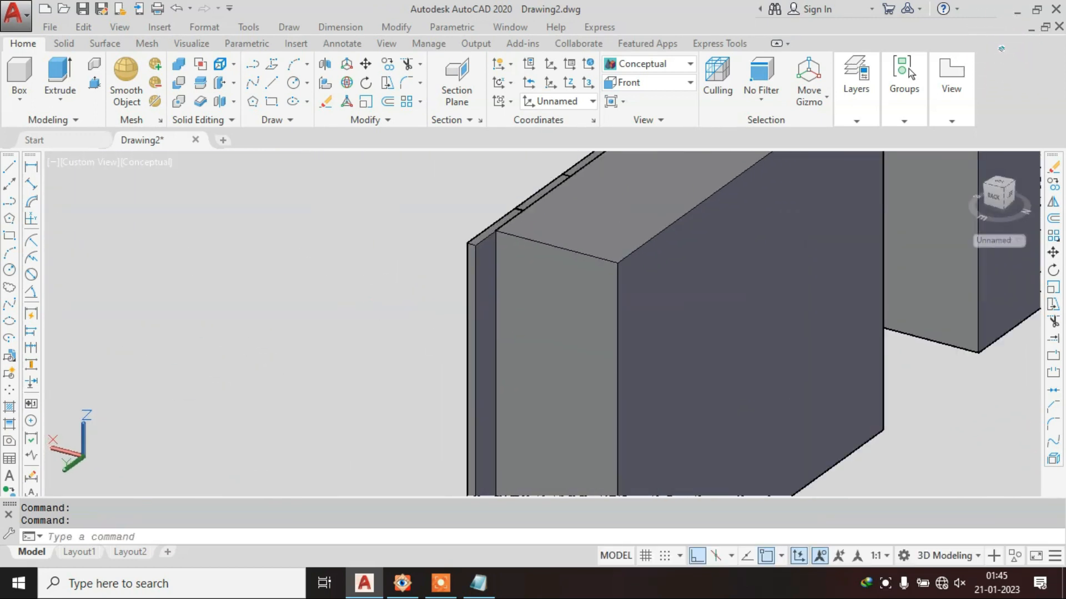
scroll(402, 202, up, 3)
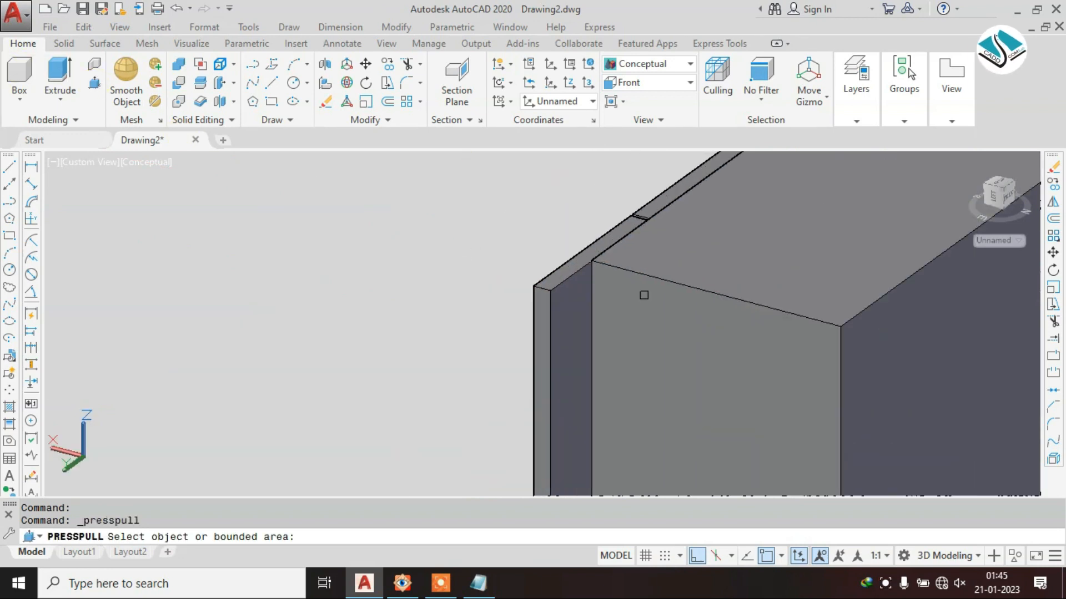
click(635, 372)
key(Escape)
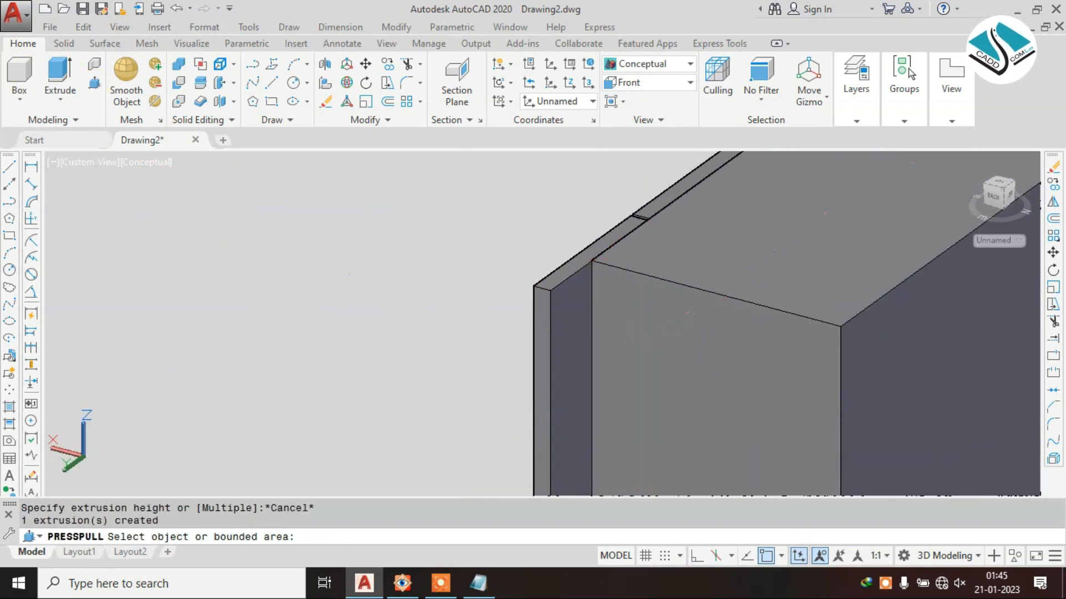
key(Escape)
key(Escape)
click(630, 304)
key(Escape)
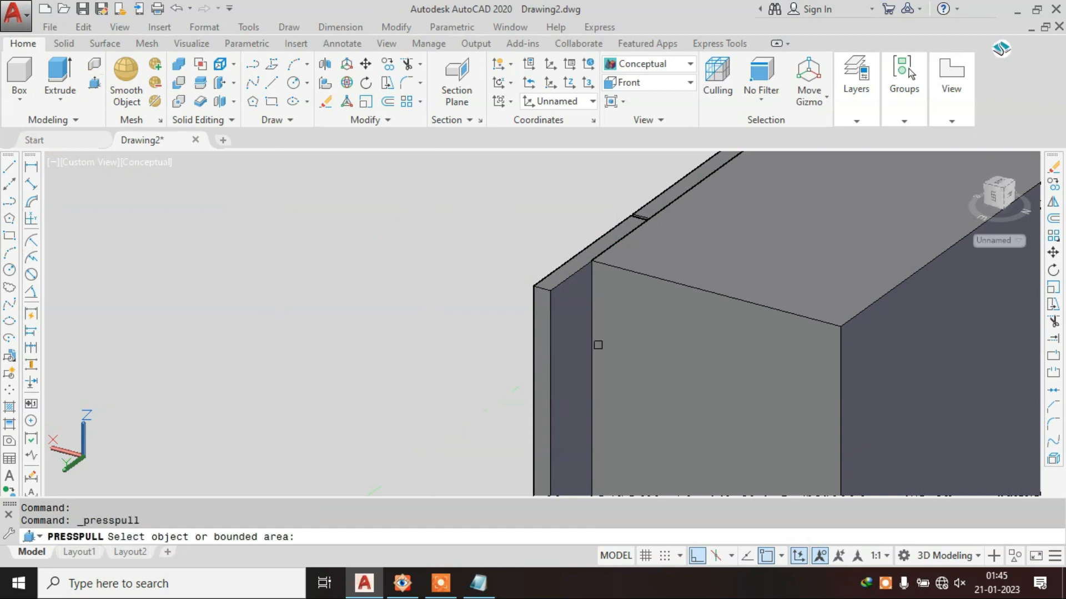
scroll(632, 331, down, 2)
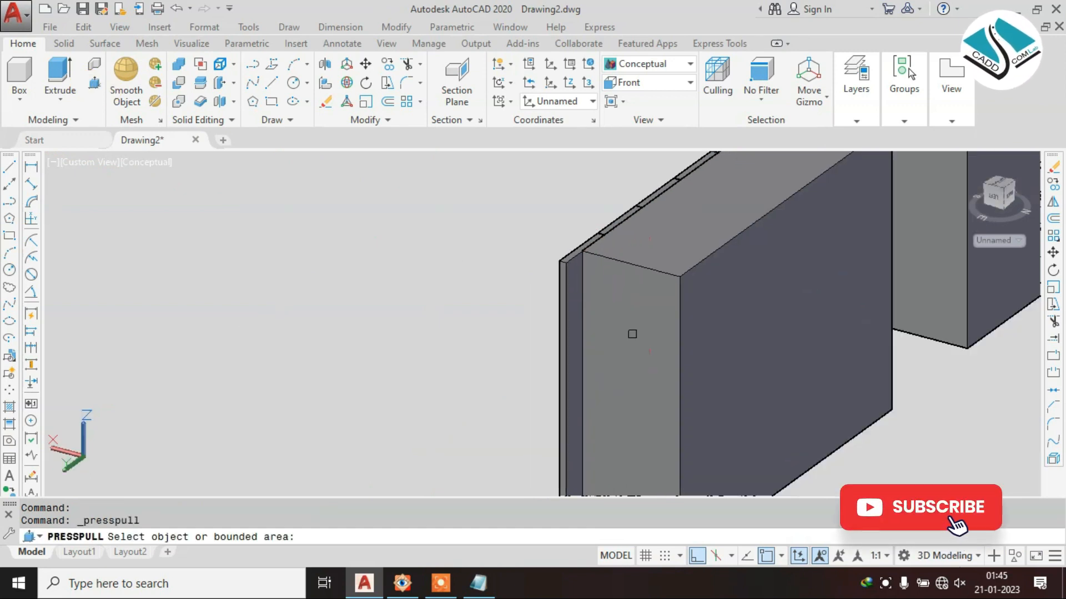
key(Escape)
key(Escape)
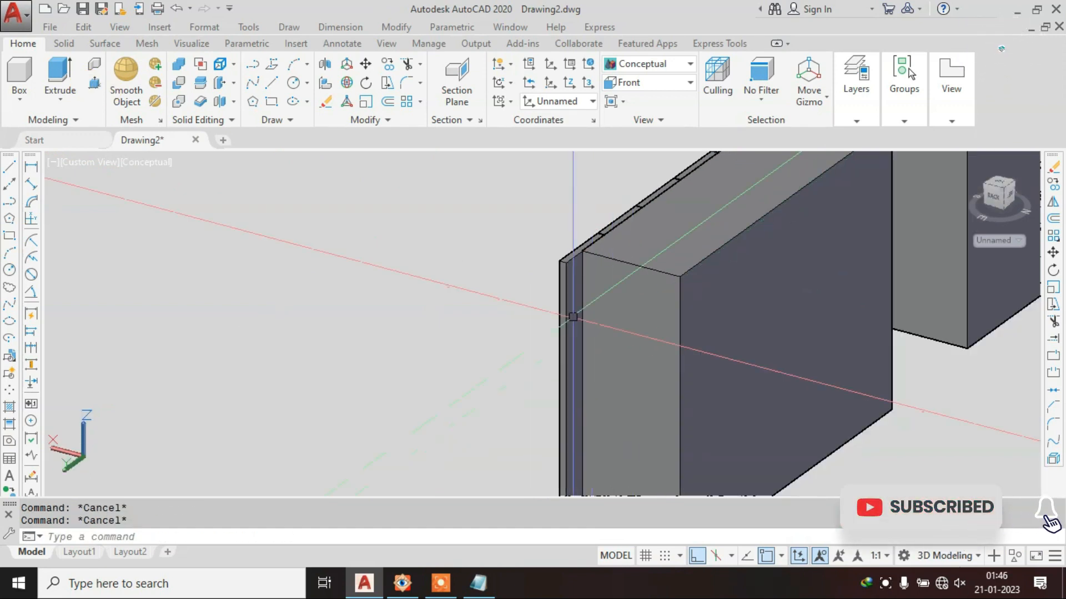
- Show the wardrobe in the Right view with the 2D Wireframe visual style
click(271, 101)
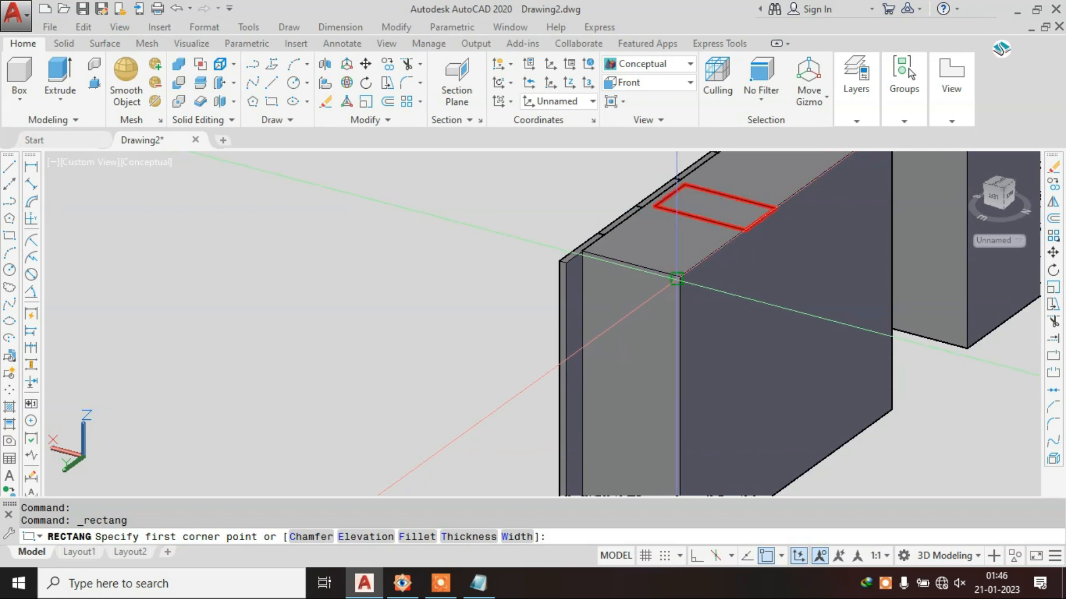
key(Escape)
scroll(600, 350, down, 4)
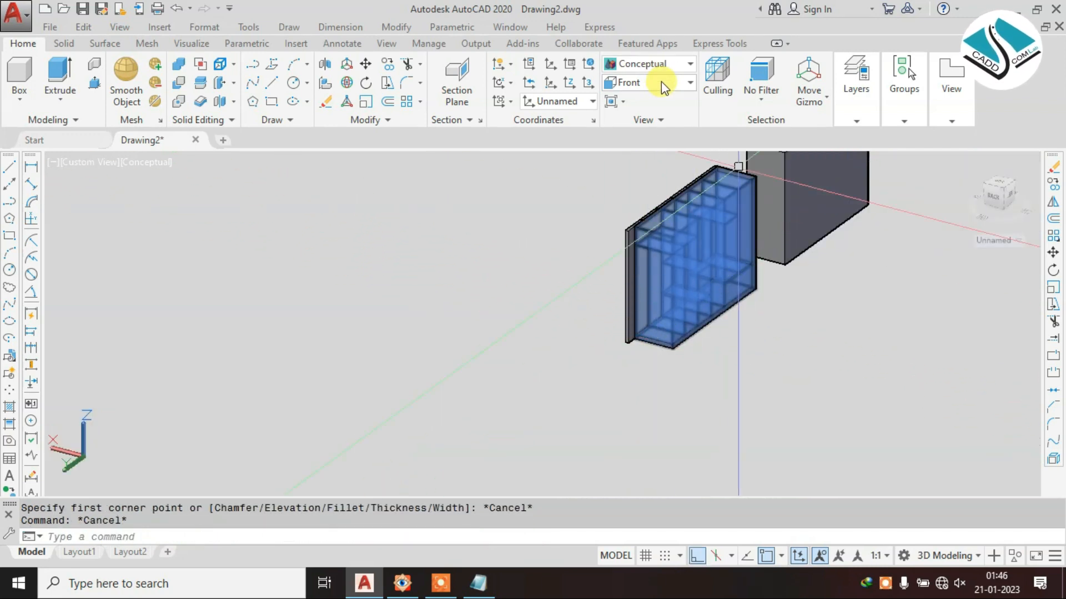
click(661, 82)
click(651, 145)
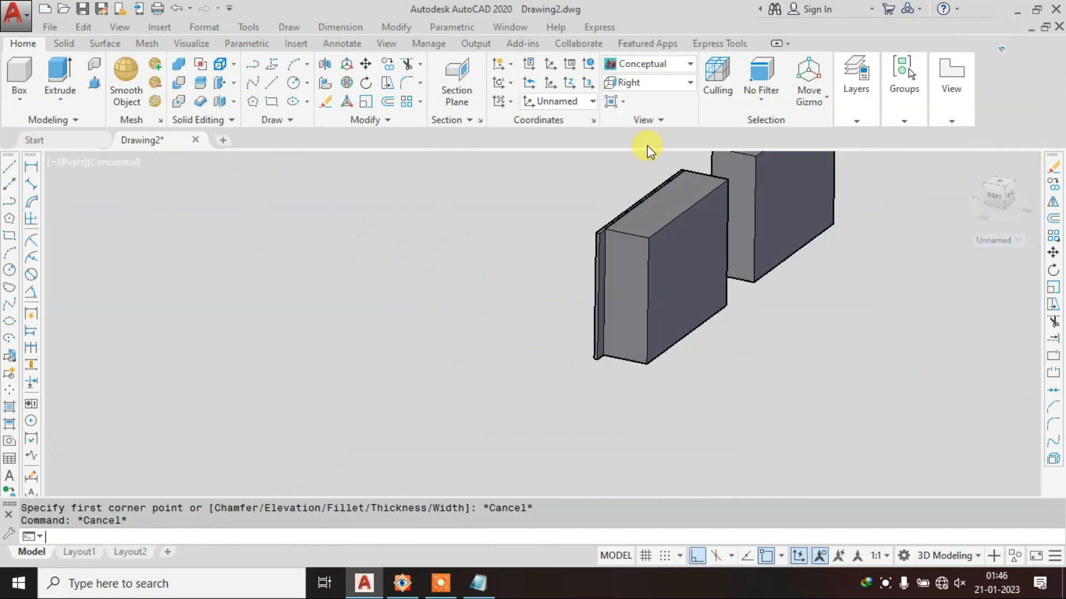
click(638, 64)
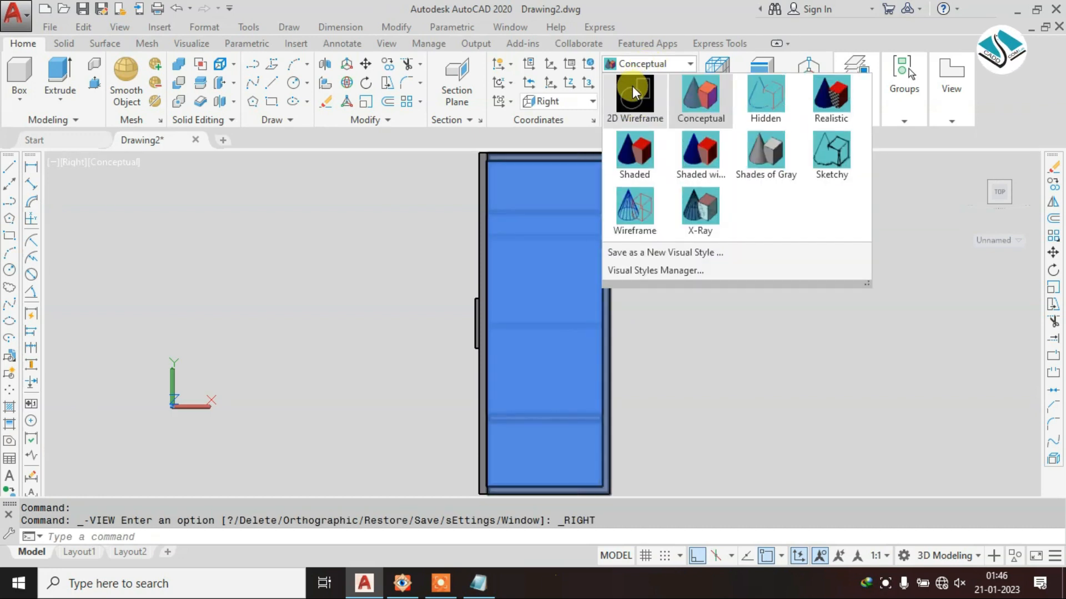
click(632, 89)
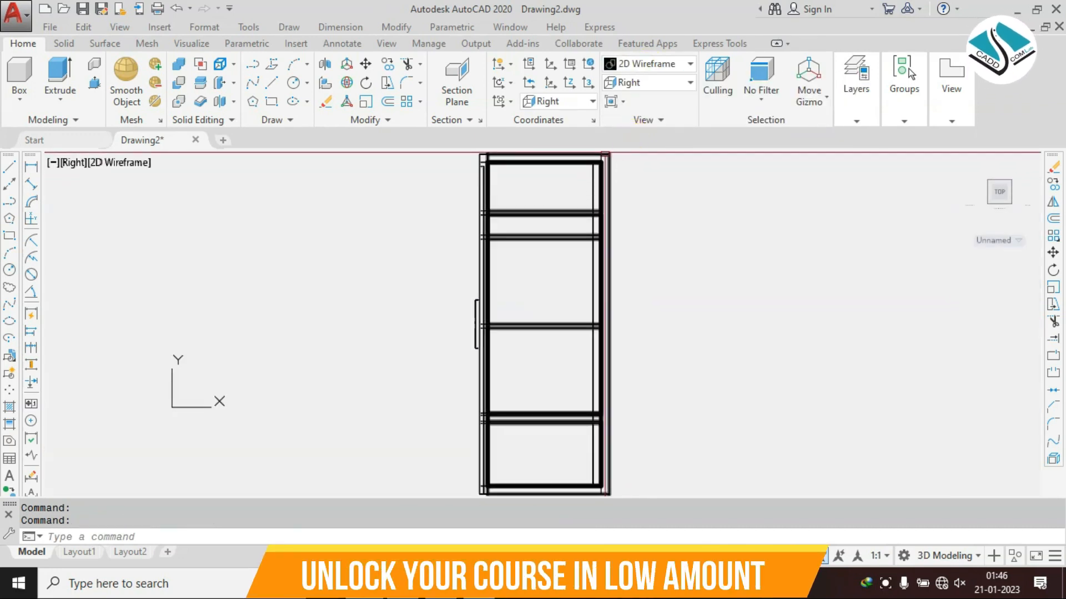
text(rec)
key(Return)
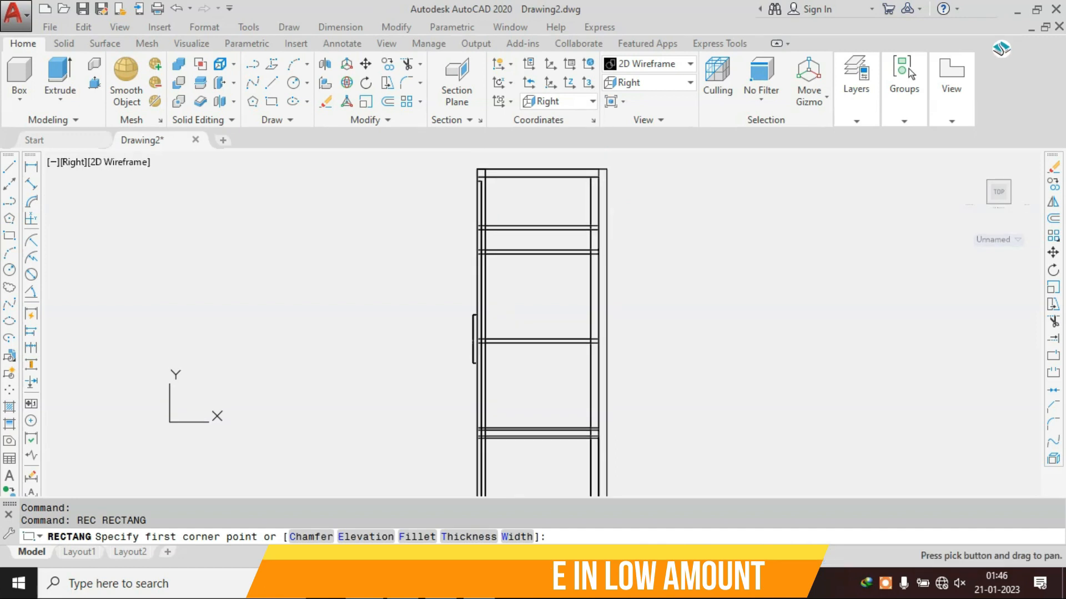
click(608, 160)
scroll(533, 297, up, 5)
scroll(550, 332, up, 4)
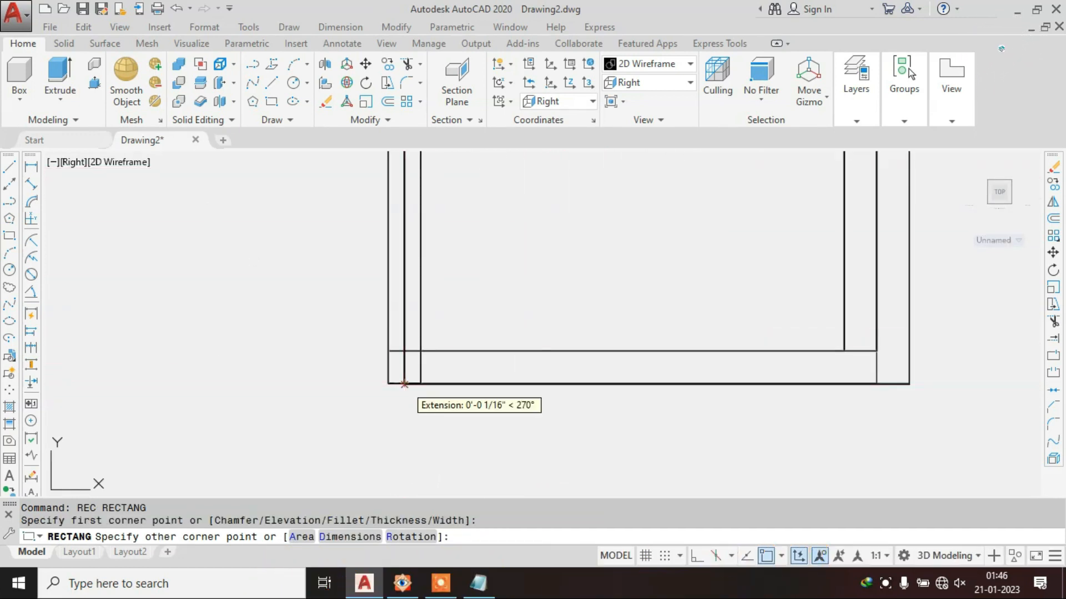
scroll(422, 388, down, 6)
key(Escape)
- Show the wardrobe in the Conceptual visual style from behind, with the last door's overhang at the cabinet's end in view
shift+middle_drag(602, 326, 438, 362)
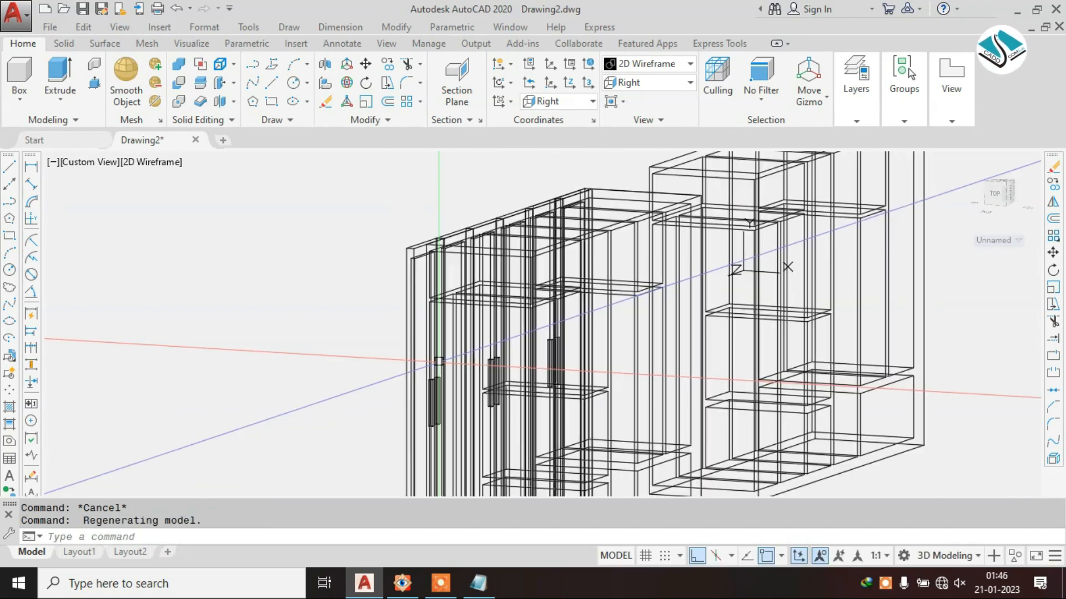
click(676, 68)
click(701, 90)
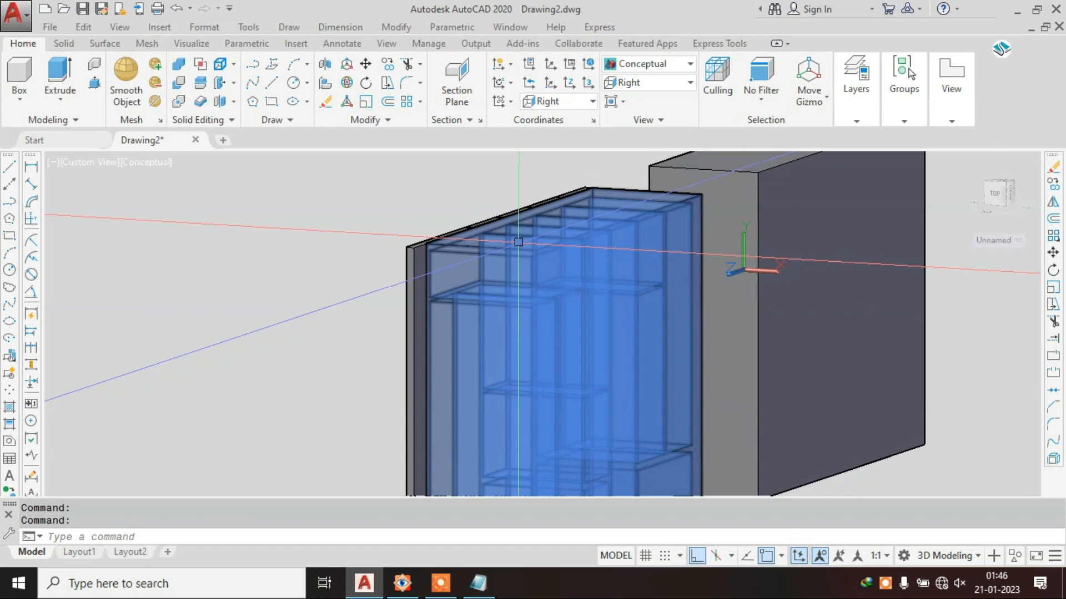
click(518, 242)
key(Escape)
scroll(516, 269, down, 6)
key(Escape)
shift+middle_drag(373, 309, 460, 317)
scroll(430, 310, up, 4)
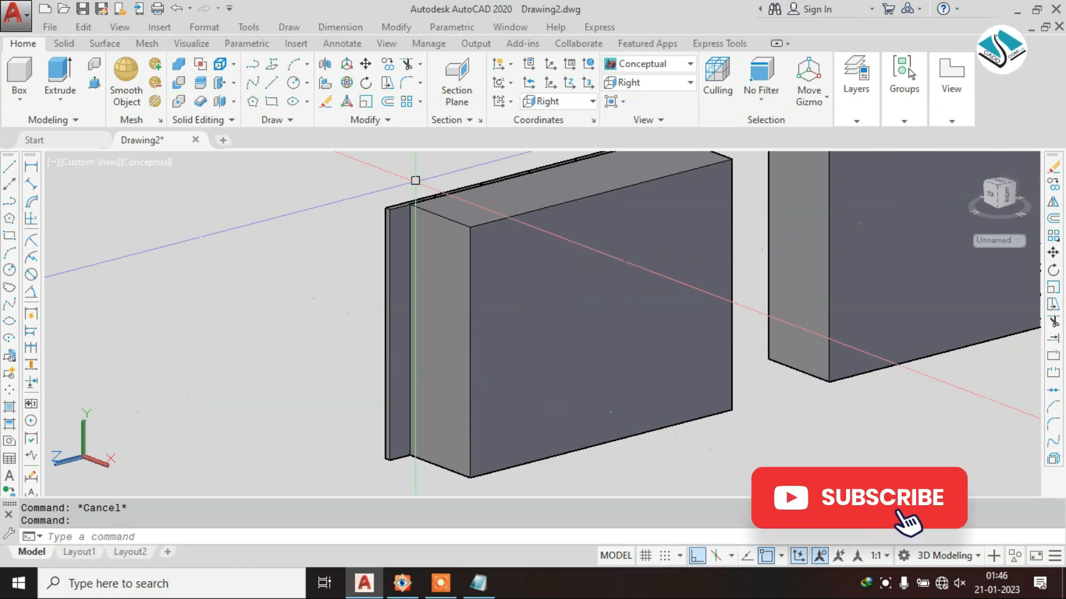
- Extract the edges of the cabinet solid behind the doors
click(235, 65)
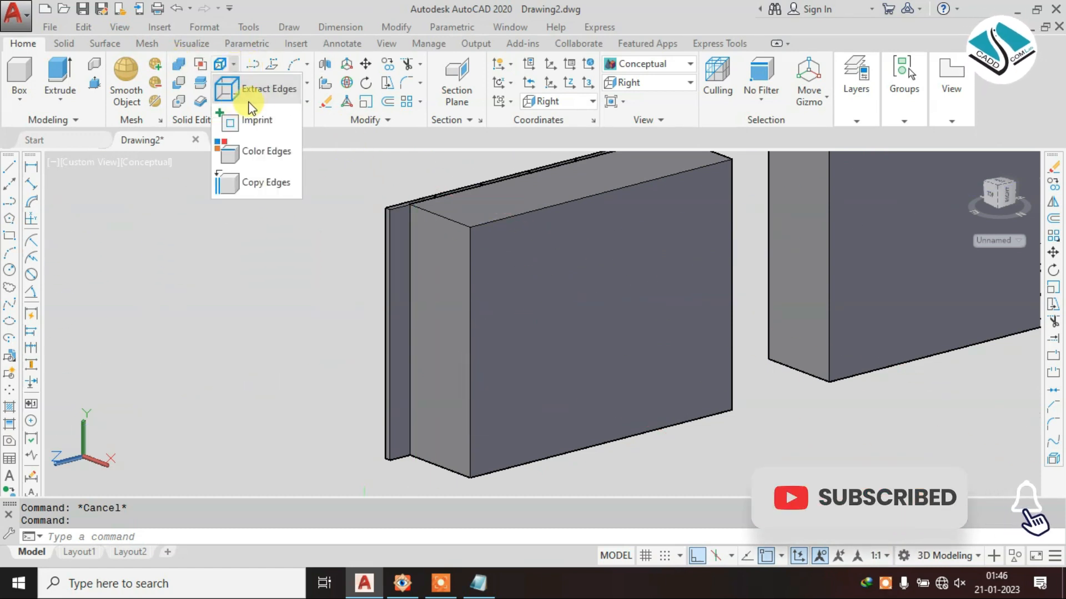
click(254, 88)
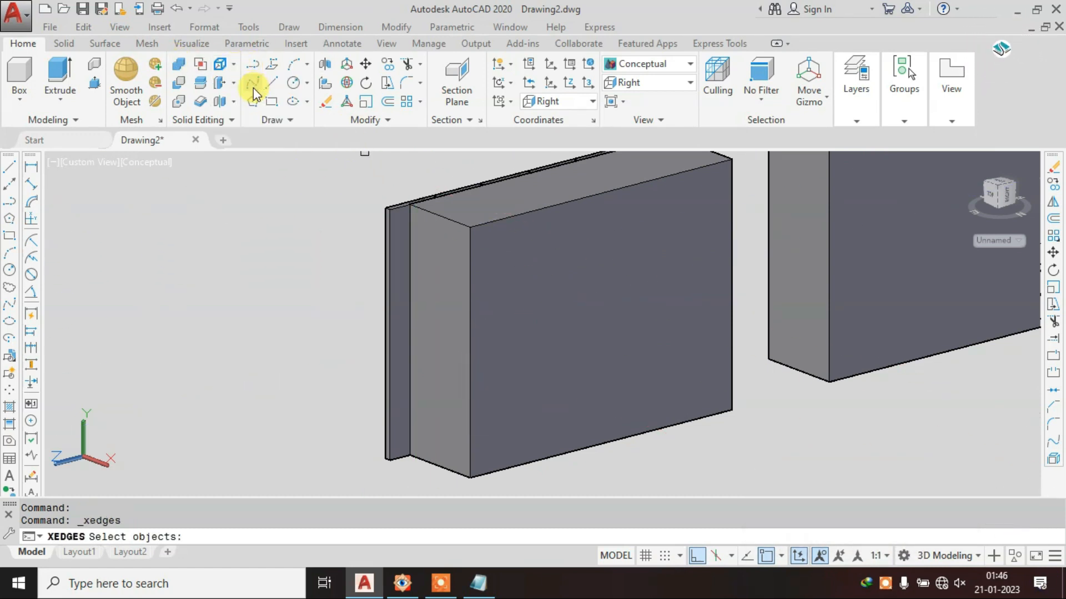
click(534, 276)
key(Return)
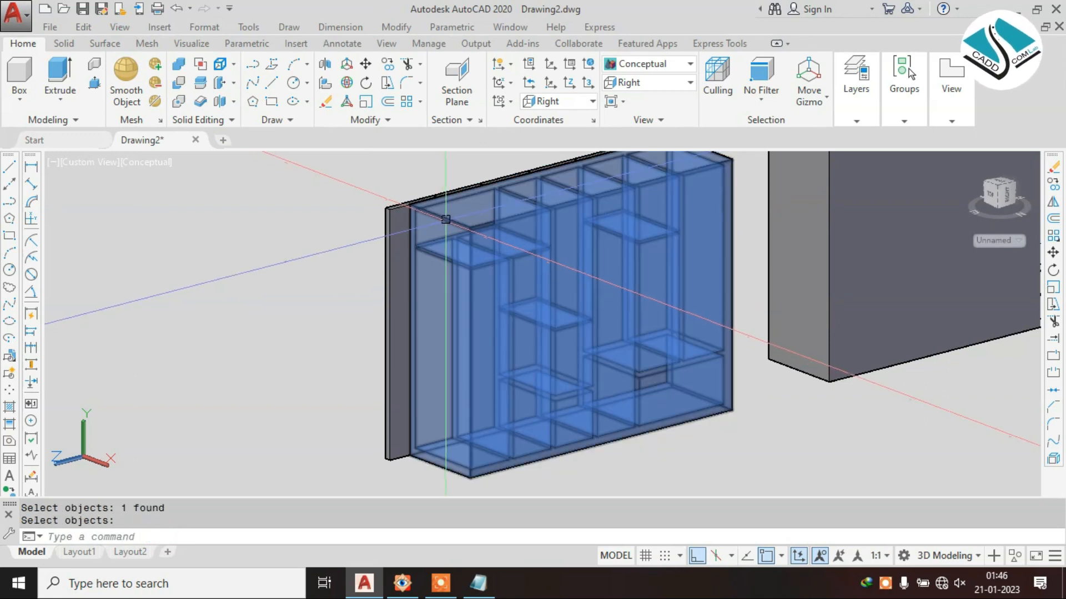
click(455, 216)
key(Escape)
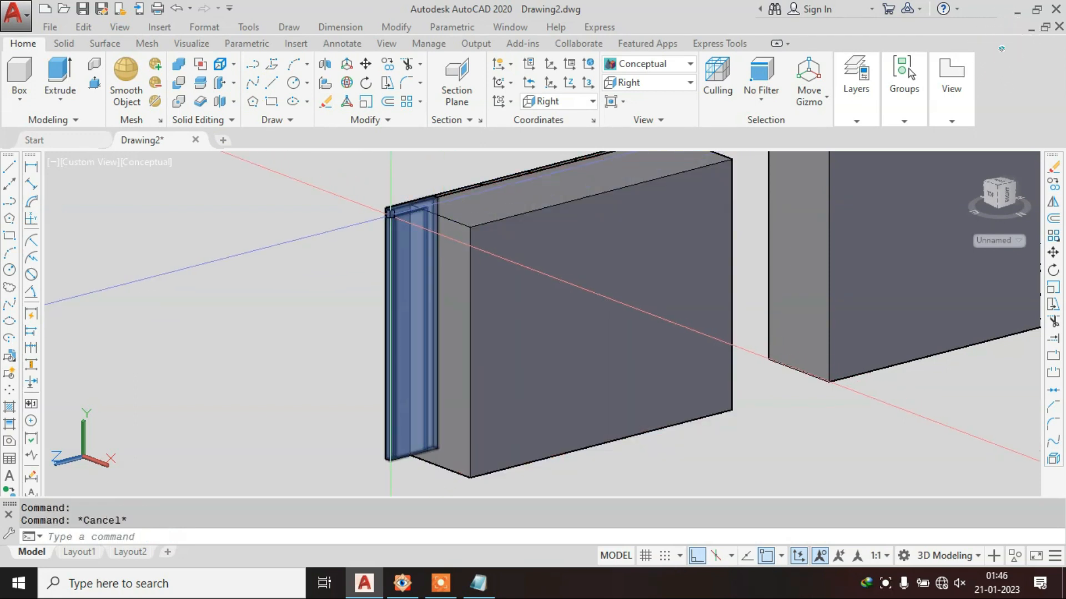
shift+middle_drag(429, 238, 440, 269)
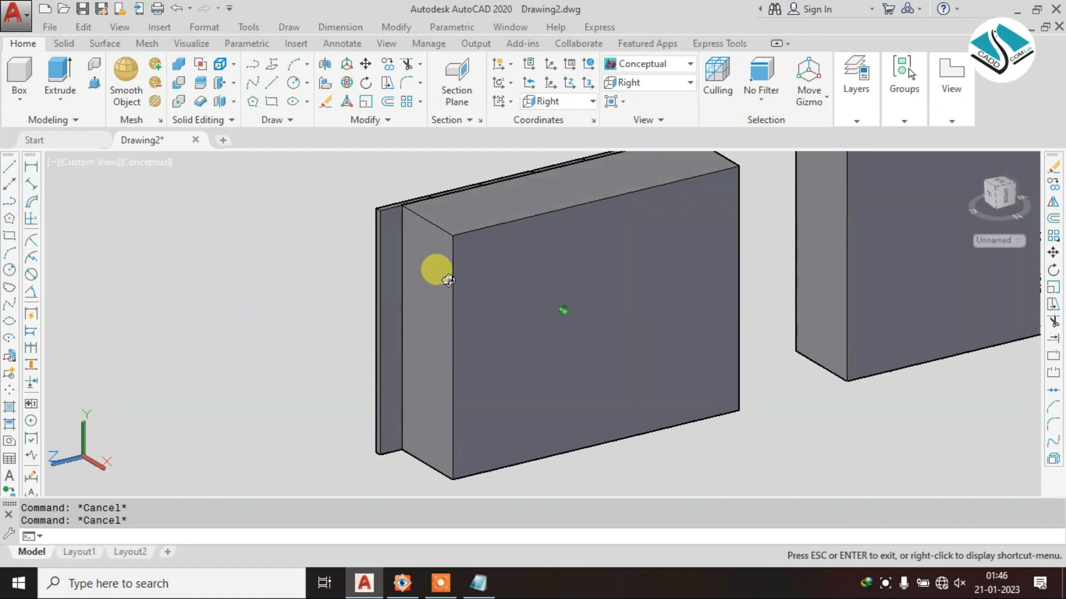
- Draw a rectangle on the overhanging door's back face, from its upper outer corner to the cabinet's lower front corner
click(272, 102)
scroll(348, 187, up, 4)
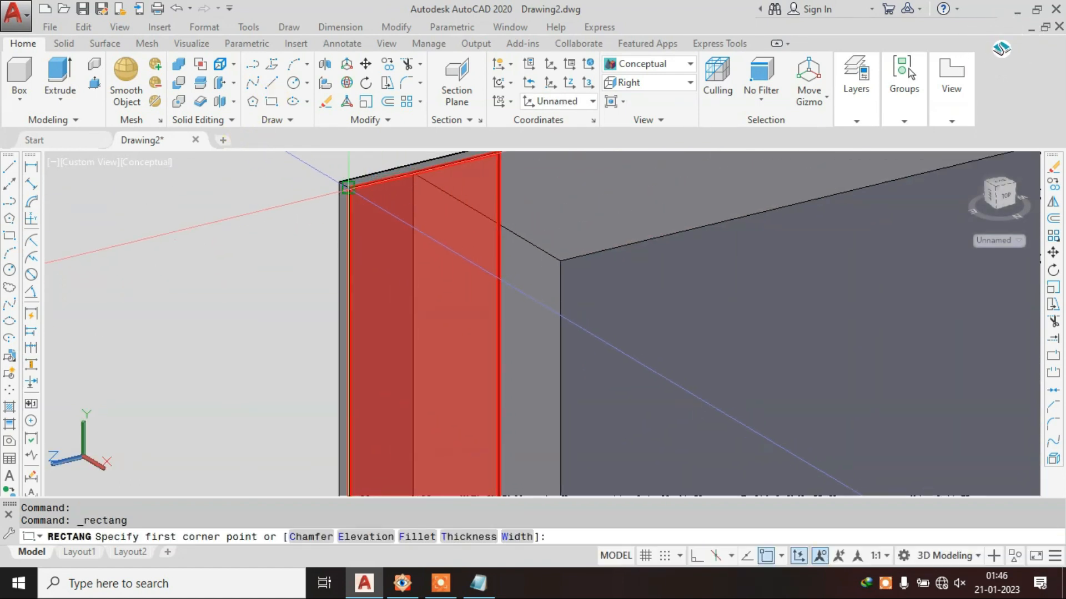
click(348, 188)
scroll(388, 207, down, 4)
scroll(404, 488, up, 5)
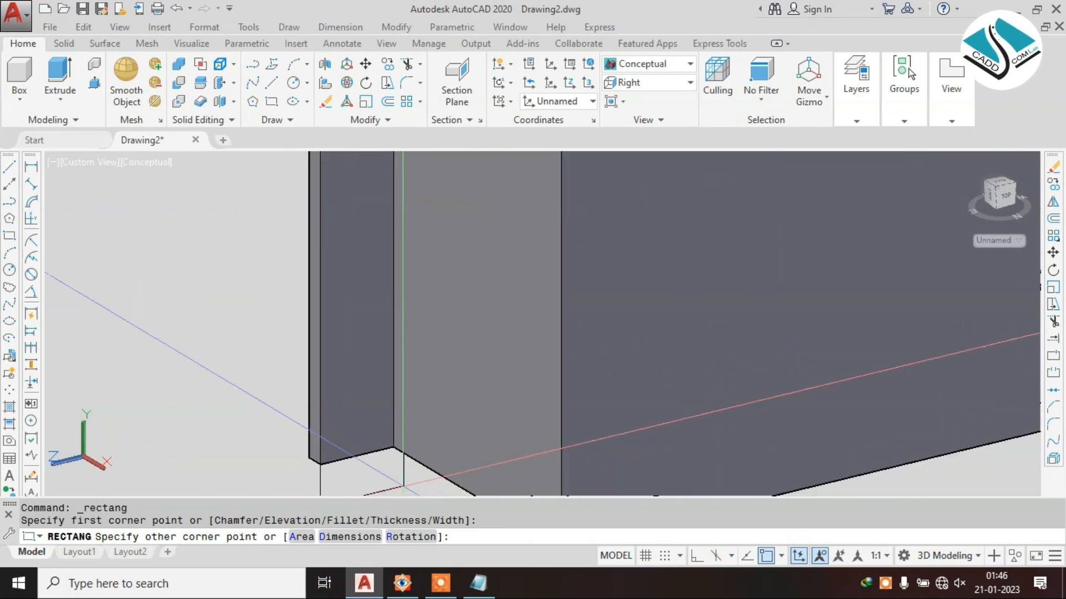
click(394, 448)
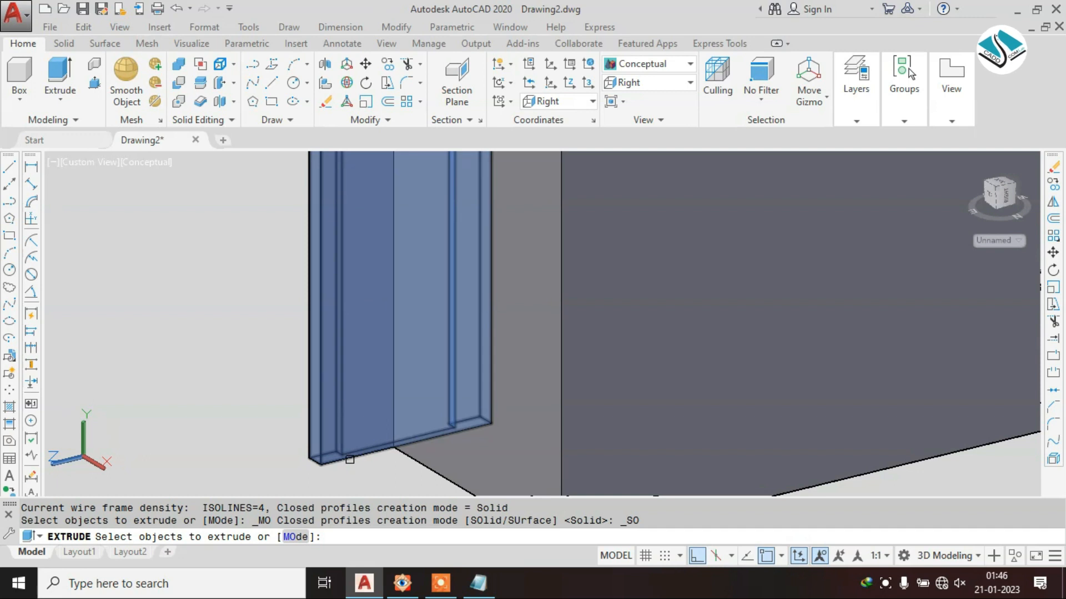
- In the 2D Wireframe style, extrude the overhang rectangle backward to the depth of the cabinet's rear lower corner
click(330, 461)
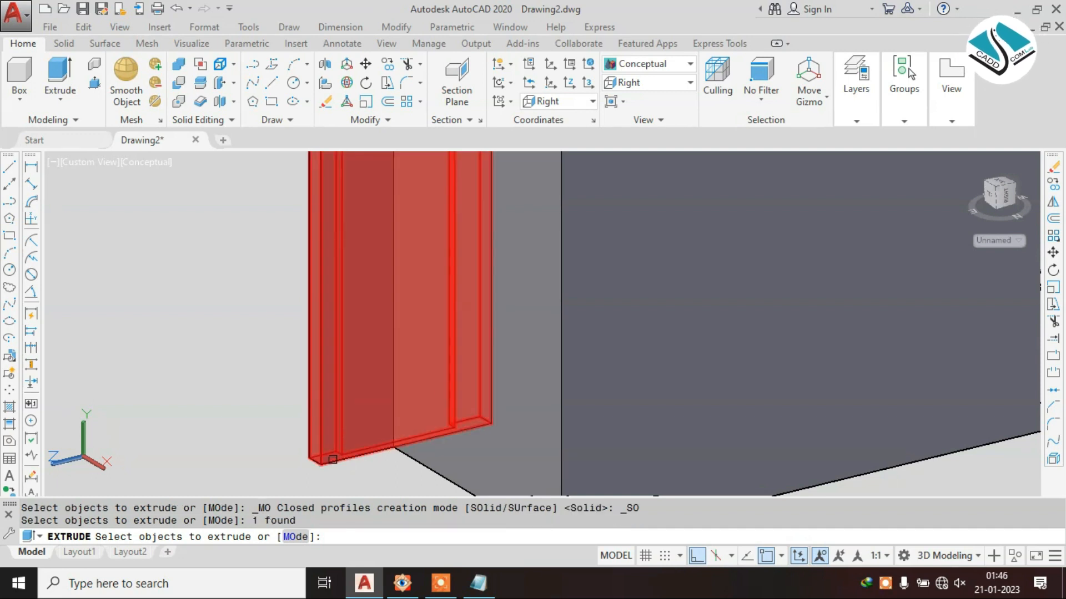
key(Escape)
click(633, 68)
click(624, 99)
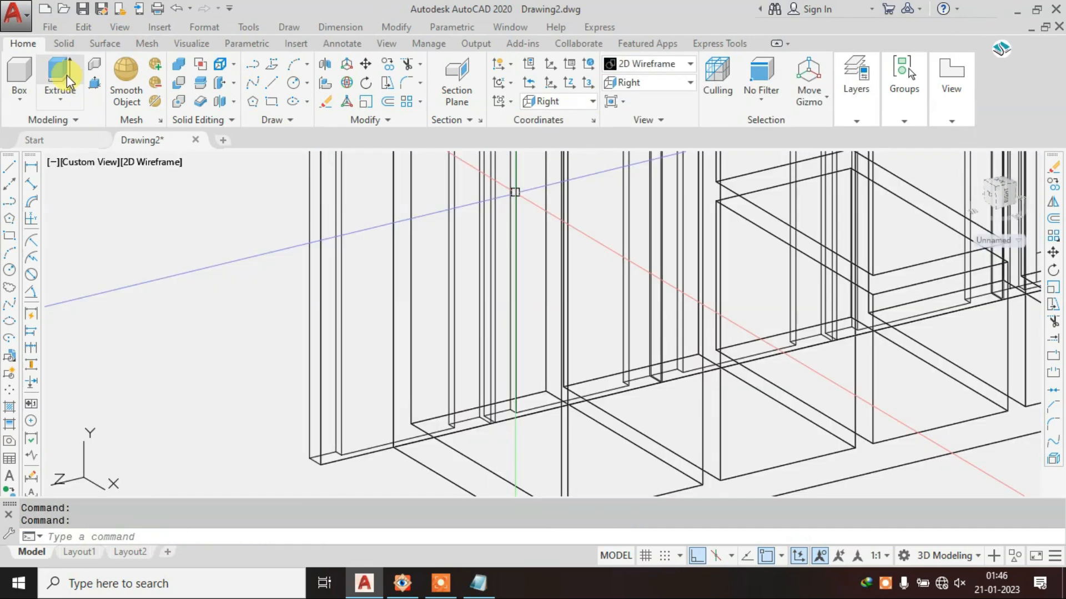
click(61, 73)
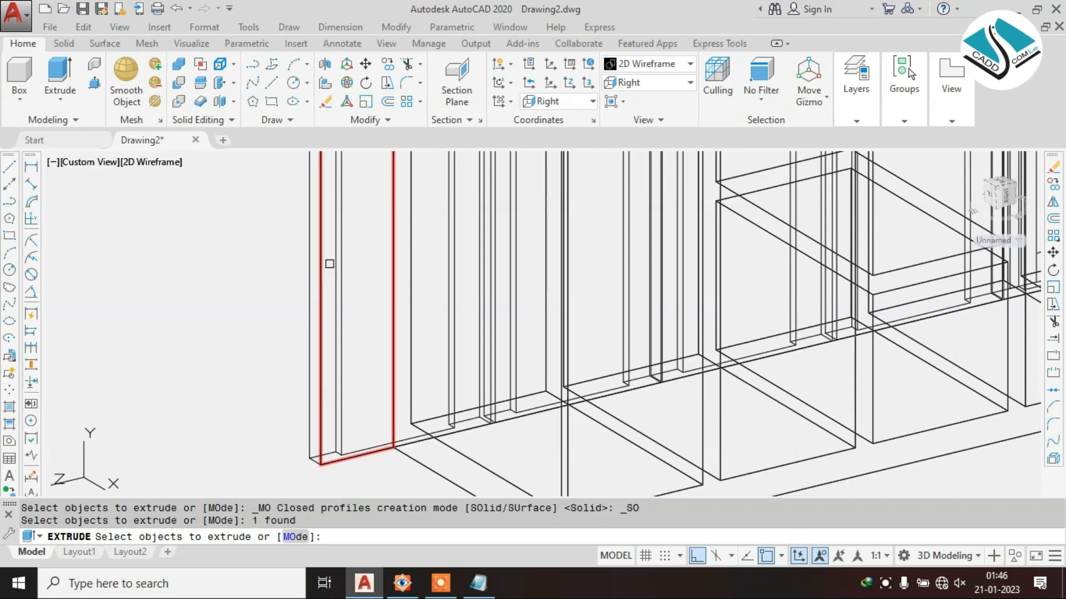
key(Return)
scroll(337, 252, down, 2)
scroll(398, 434, up, 2)
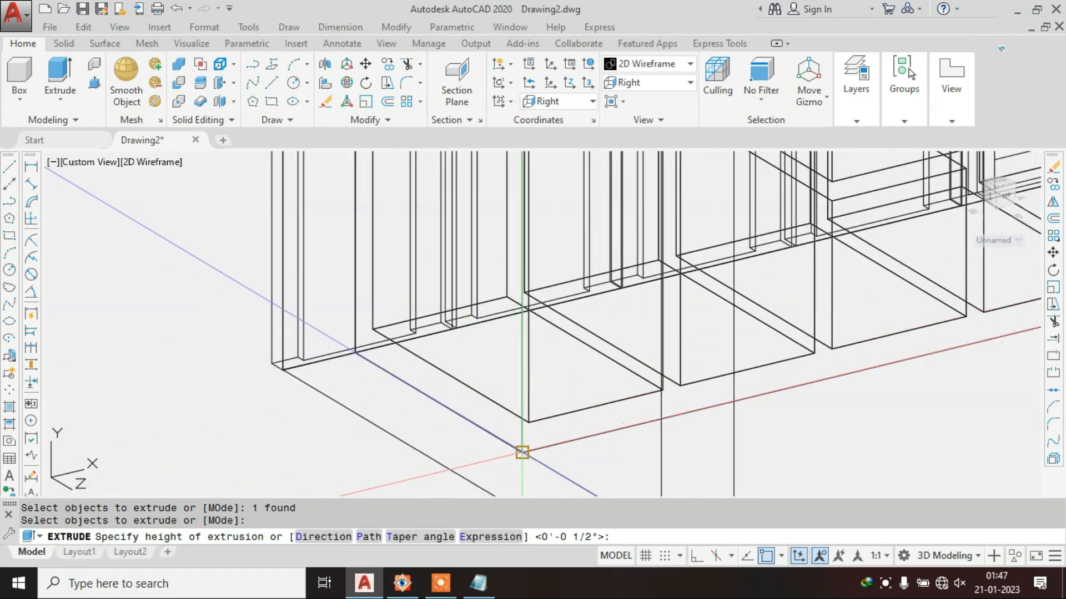
click(523, 452)
- Return the model to the Conceptual visual style and bring the extended cabinet end into view
scroll(513, 432, down, 3)
click(672, 65)
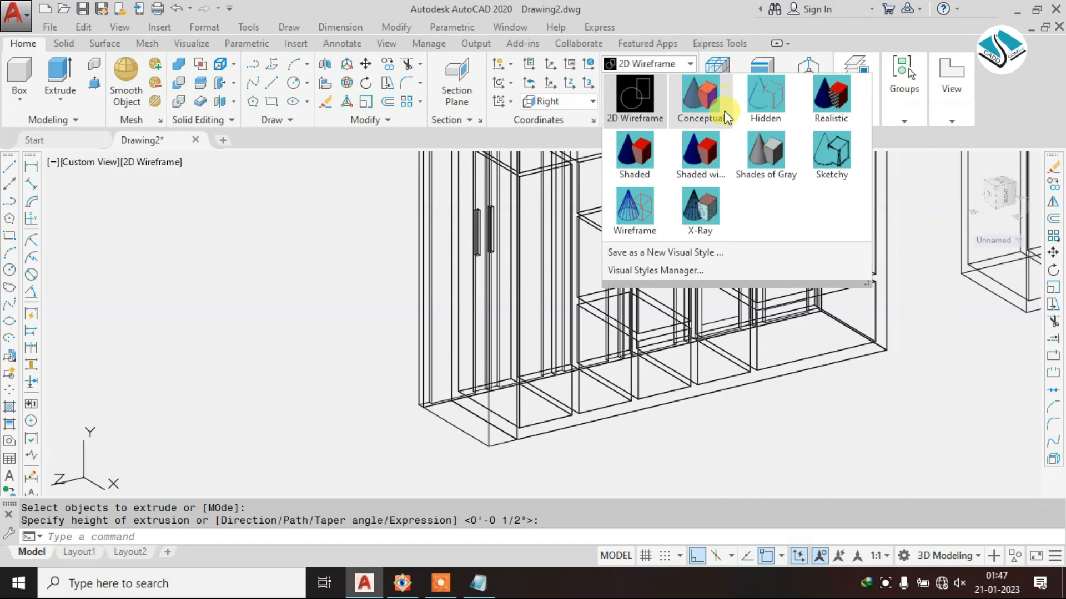
click(718, 109)
scroll(521, 439, down, 3)
middle_drag(522, 439, 622, 381)
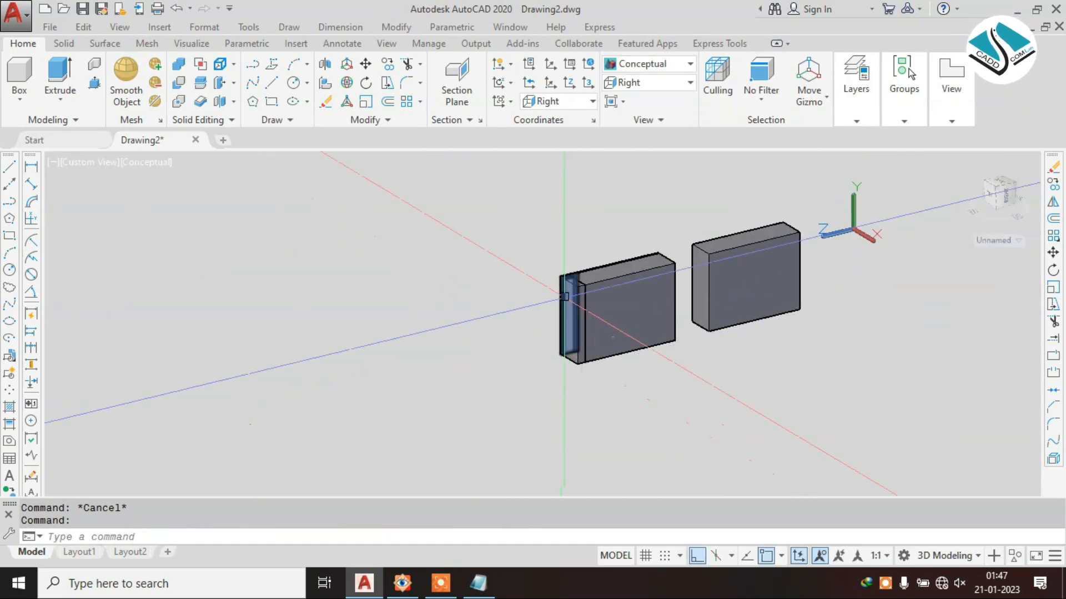
- Union the extruded end piece with the cabinet solid
scroll(627, 244, up, 6)
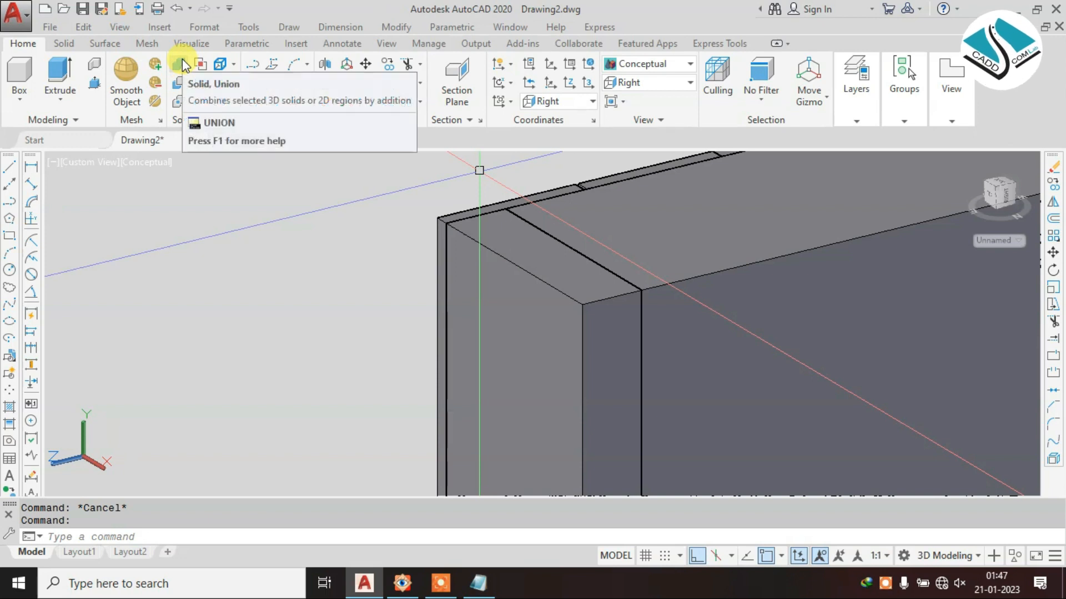
click(718, 263)
click(578, 322)
key(Return)
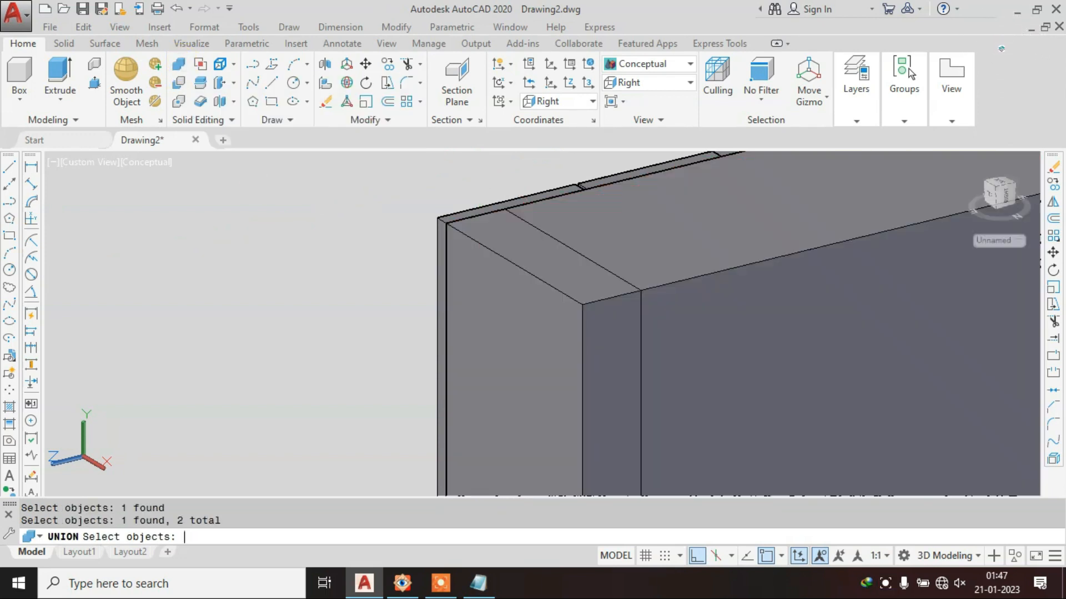
key(Escape)
- View the wardrobe from its door side in the Shaded visual style
scroll(533, 285, down, 2)
scroll(533, 285, down, 6)
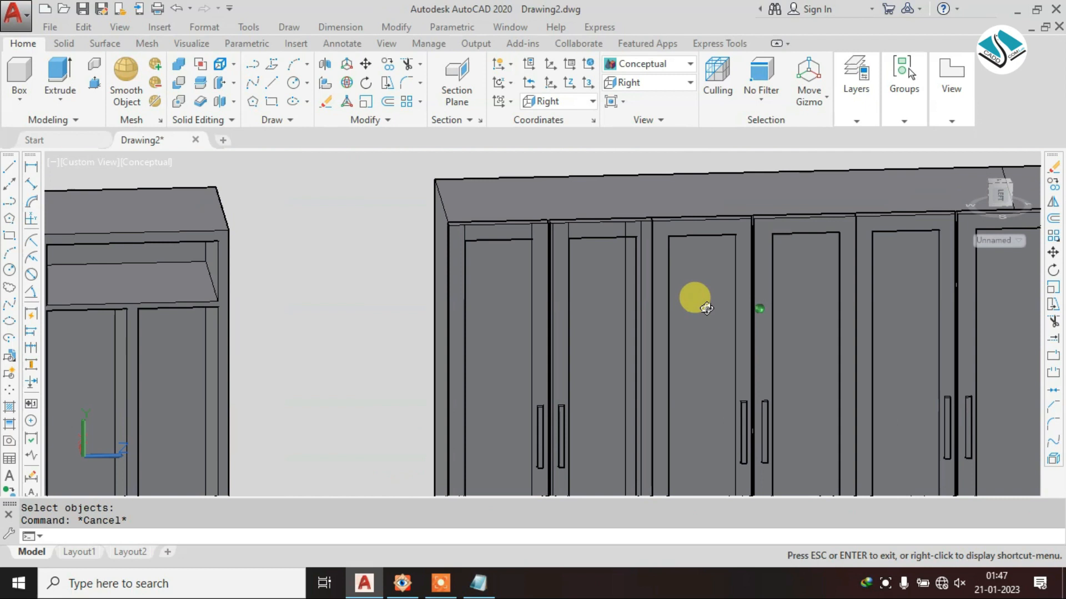
shift+middle_drag(592, 305, 628, 285)
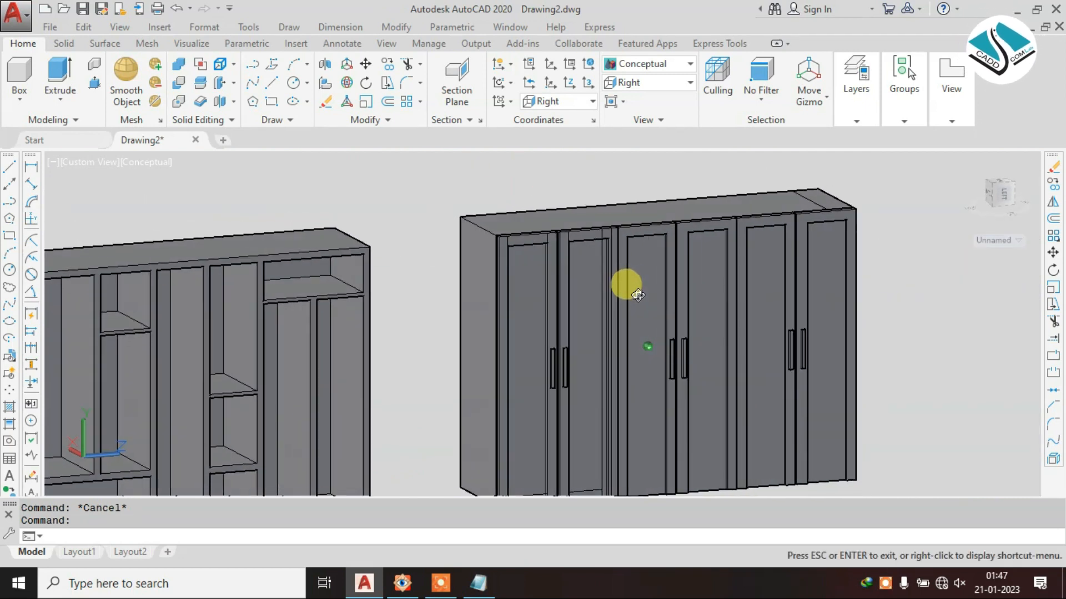
scroll(566, 309, down, 3)
scroll(472, 342, up, 2)
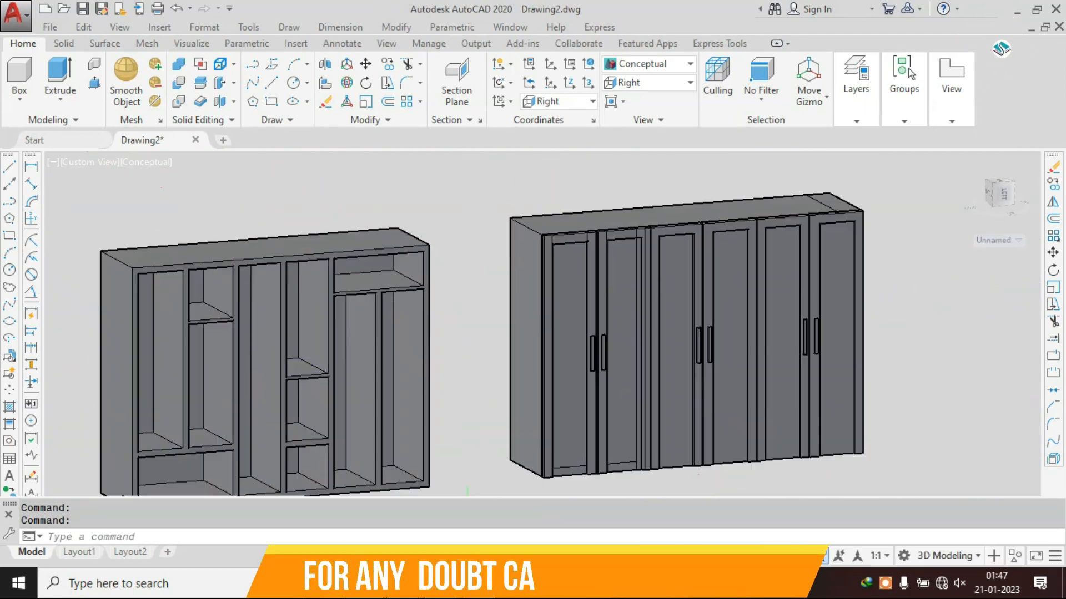
click(643, 66)
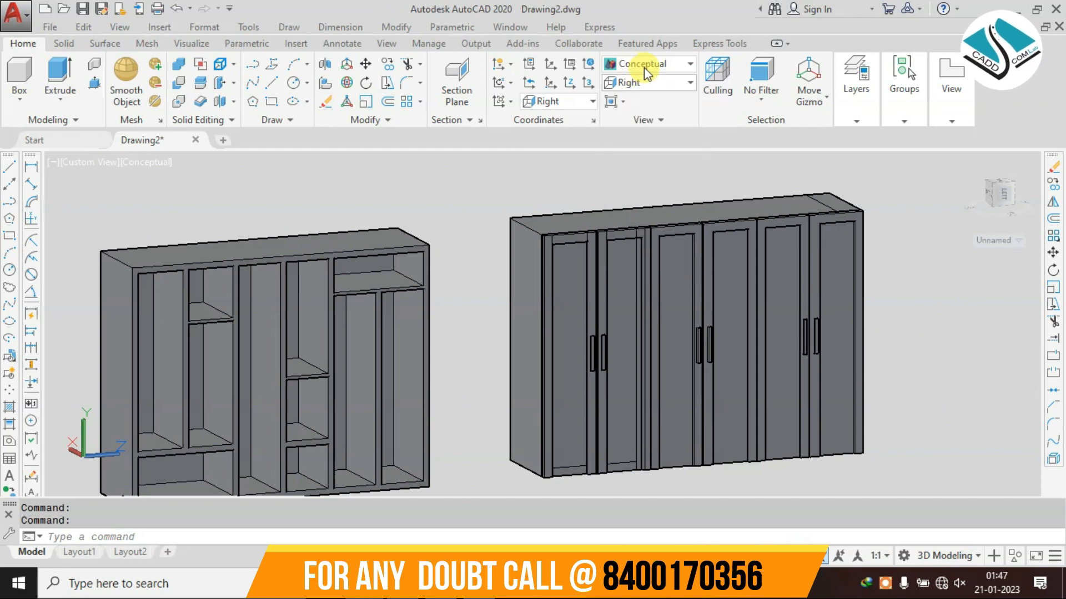
click(642, 65)
click(642, 142)
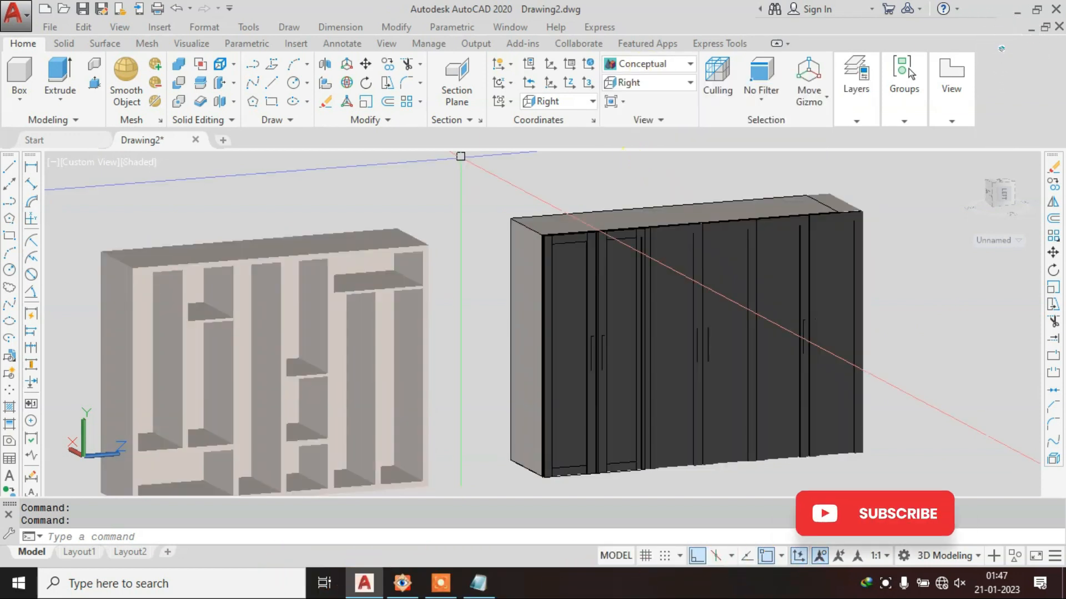
- Check the reference wardrobe photo in FastStone Image Viewer, and return to AutoCAD to examine the modelled door fronts
click(415, 589)
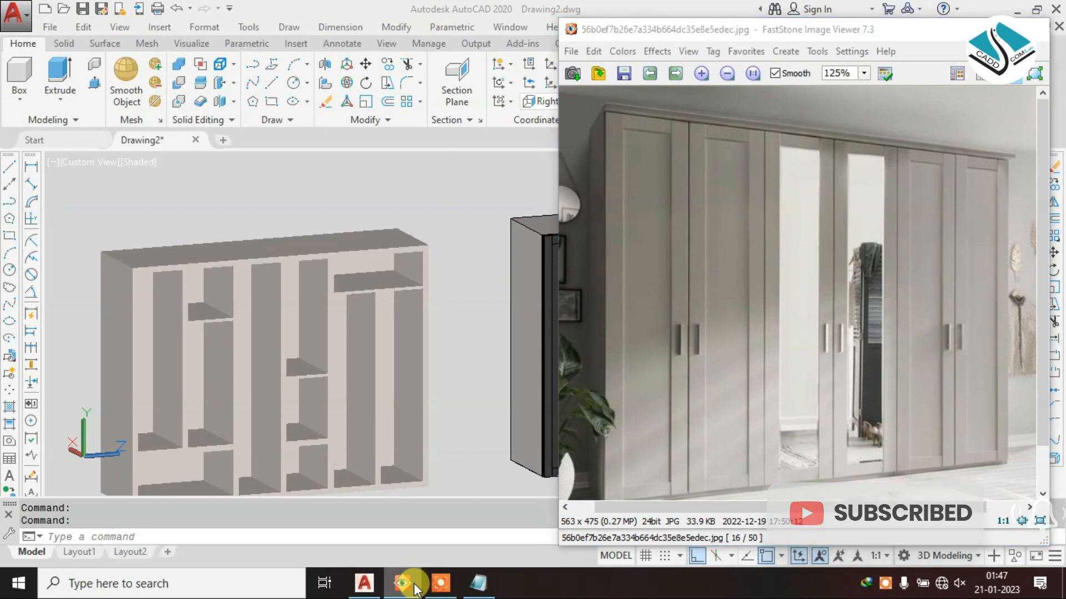
click(415, 589)
click(677, 272)
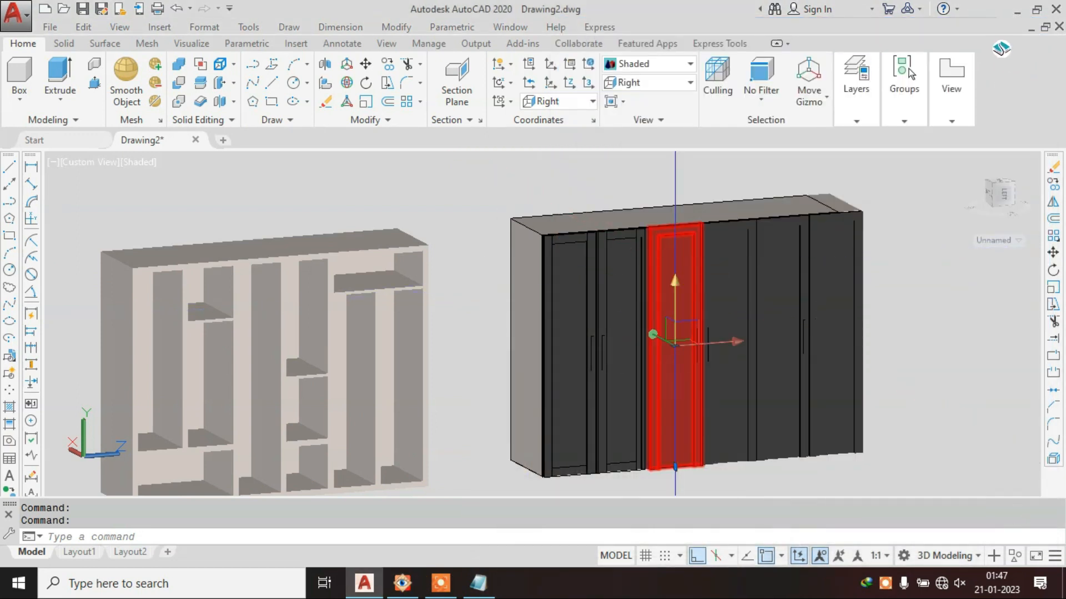
key(Escape)
key(Escape)
shift+middle_drag(747, 288, 748, 309)
scroll(729, 262, up, 3)
shift+middle_drag(729, 262, 764, 278)
scroll(648, 269, down, 2)
shift+middle_drag(599, 346, 646, 325)
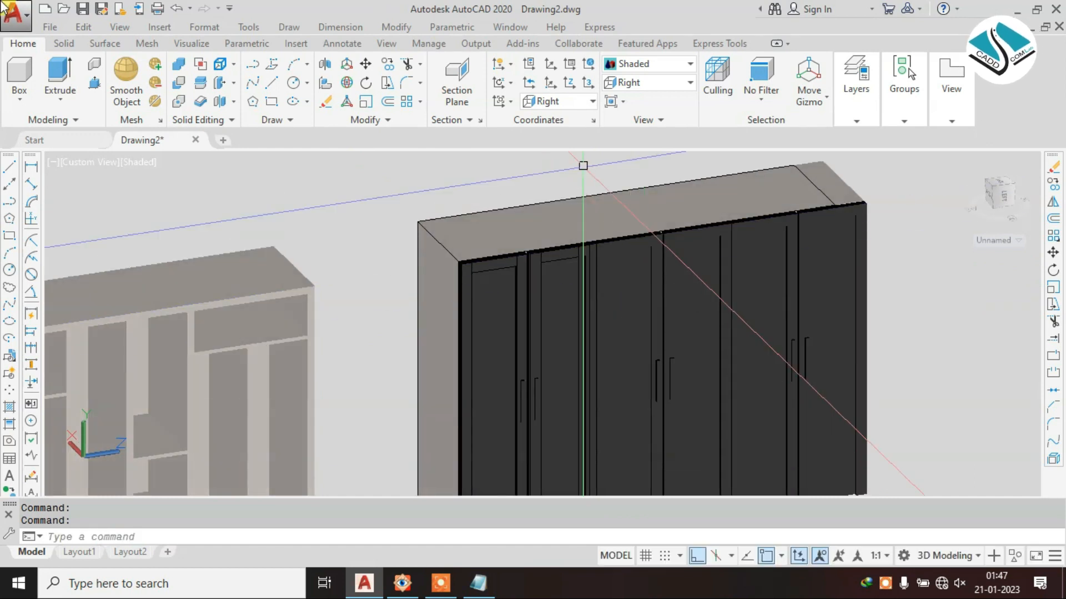
- Apply the satin rose material from the Materials Browser's Metallic Paint library to the wardrobe's fourth door
click(192, 44)
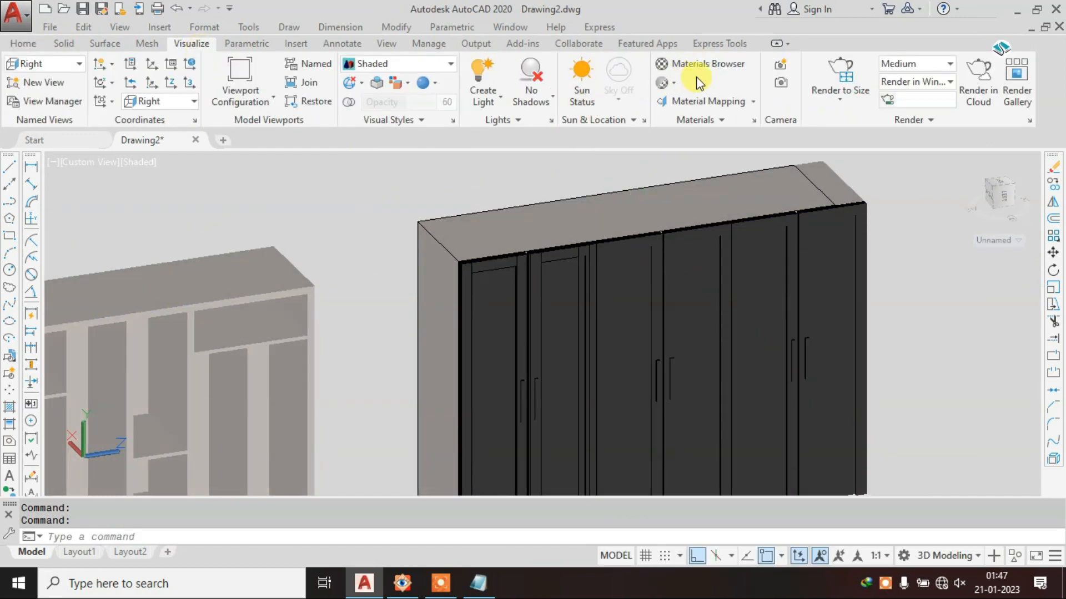
click(725, 65)
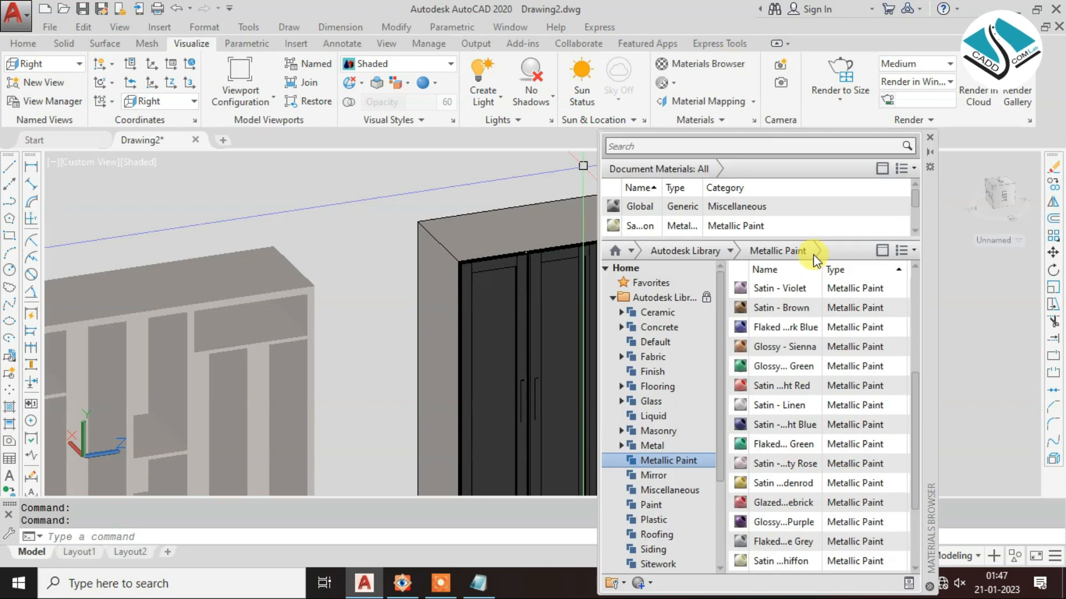
middle_drag(518, 314, 296, 296)
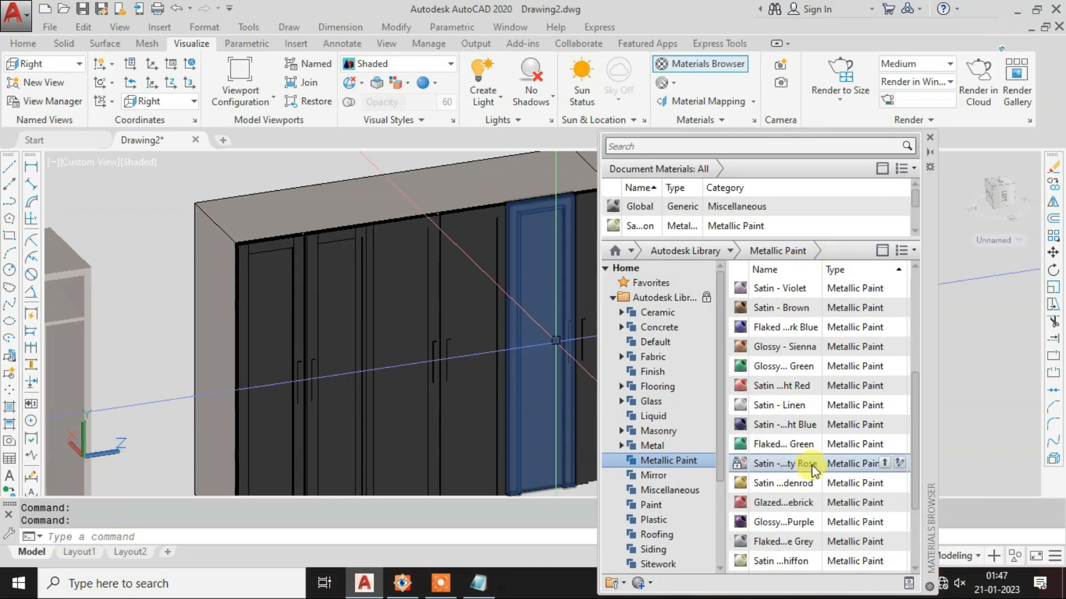
drag(416, 326, 423, 326)
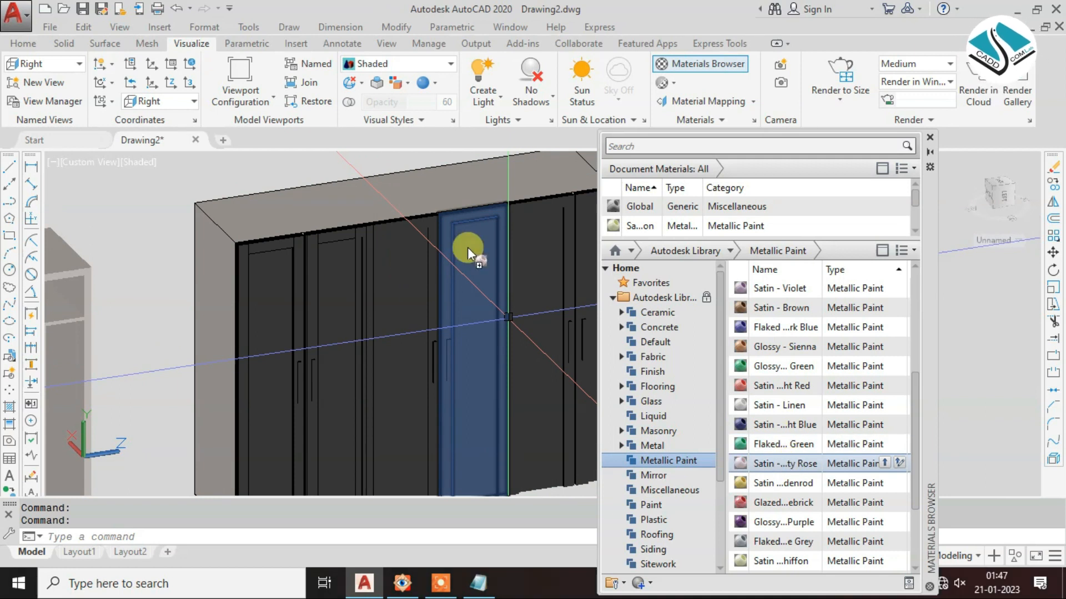
drag(468, 247, 469, 248)
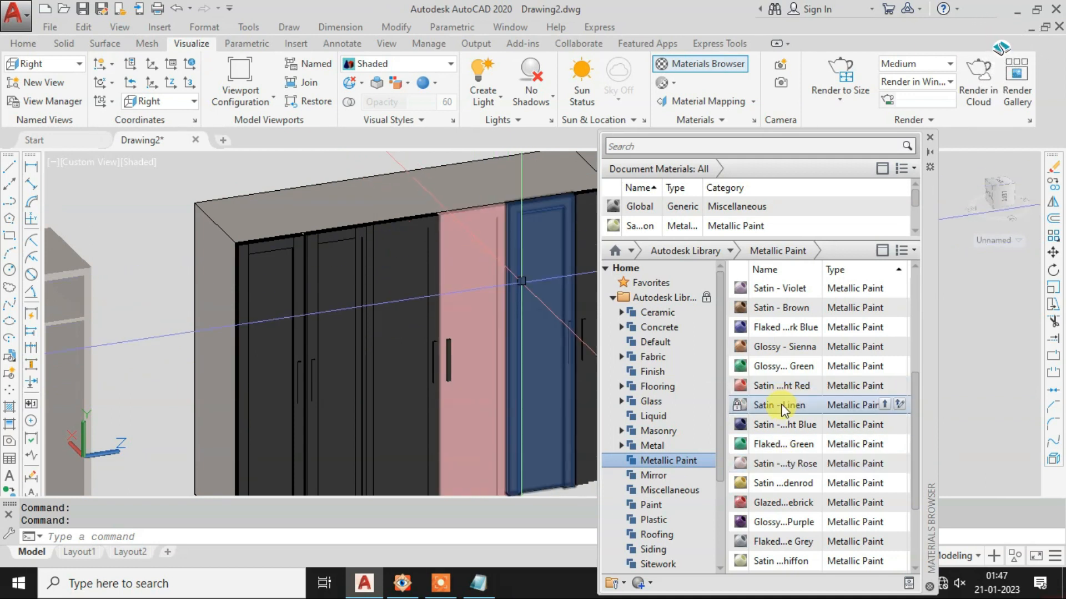
- Try to apply the Satin - Linen metallic paint to the rose-coloured fourth door
drag(492, 293, 482, 287)
scroll(448, 242, up, 2)
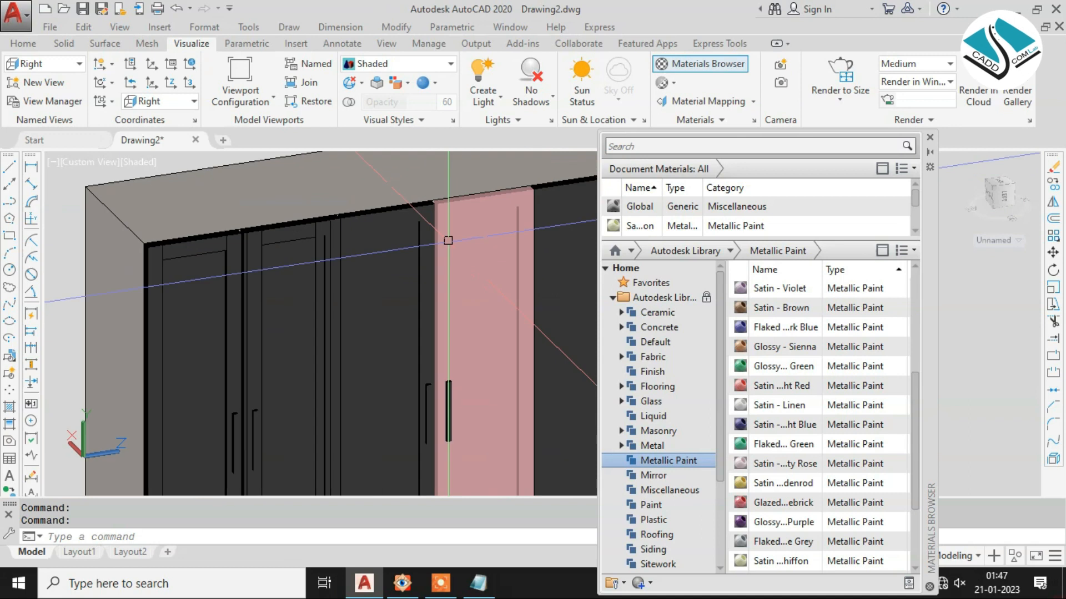
- Try again to apply the Satin - Linen metallic paint to the rose-coloured fourth door
drag(497, 307, 497, 307)
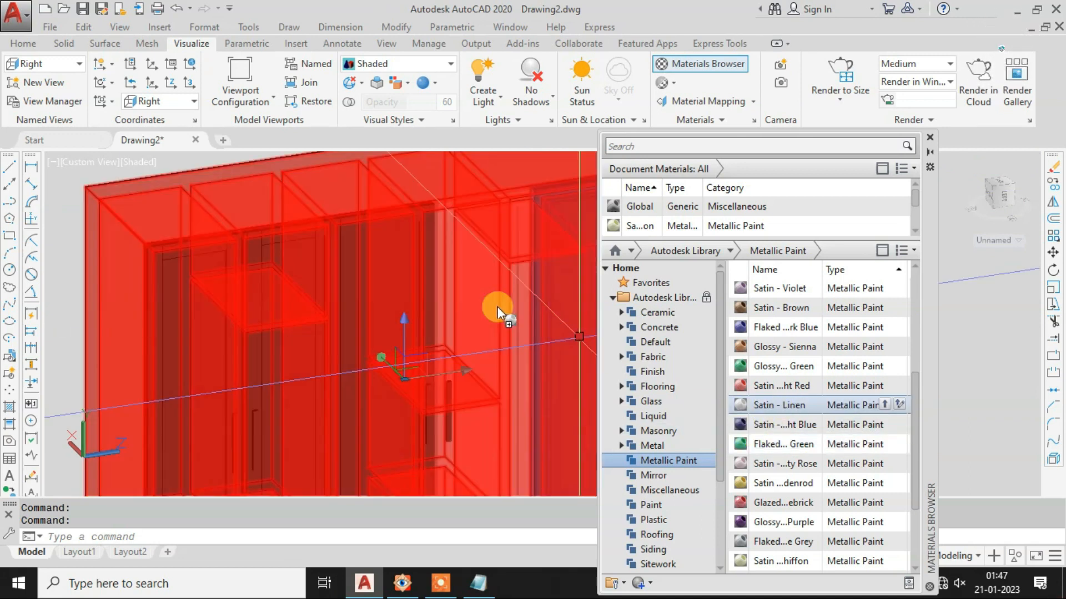
key(Escape)
click(409, 179)
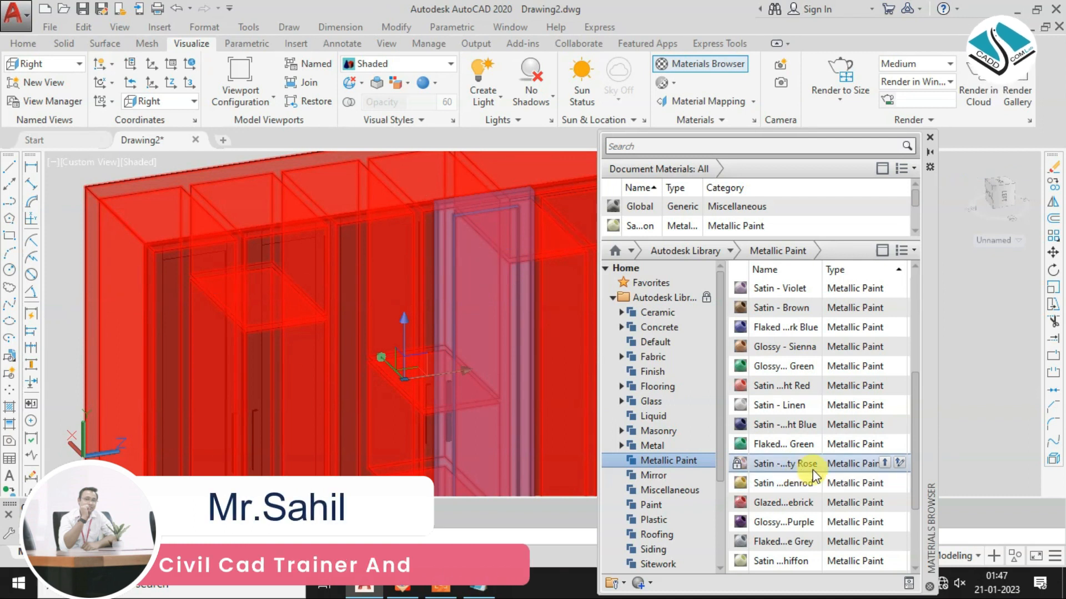
drag(500, 389, 494, 367)
scroll(485, 299, down, 3)
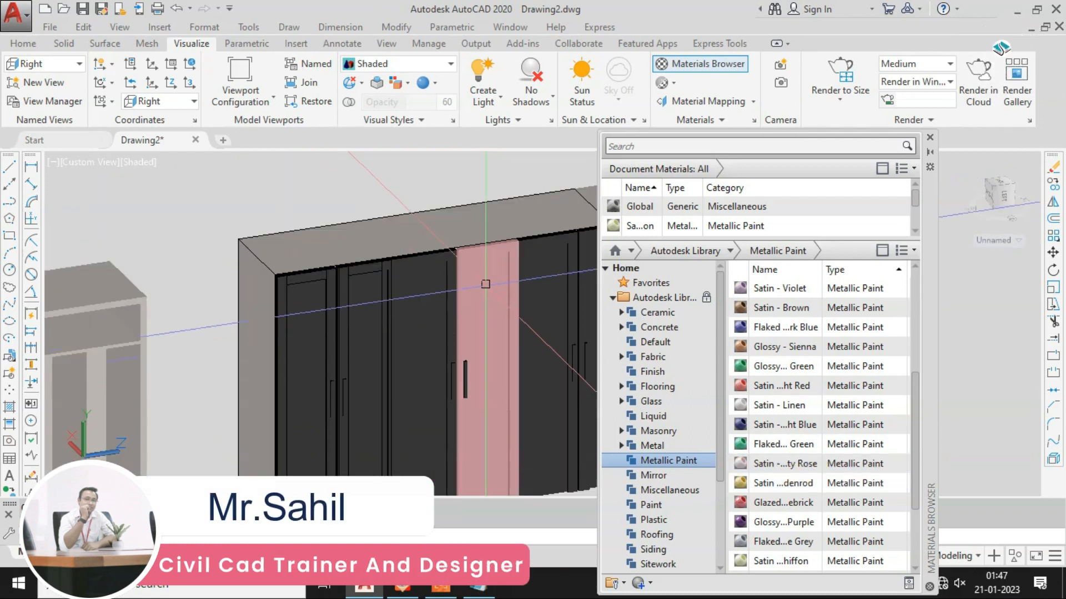
click(486, 282)
scroll(487, 268, up, 2)
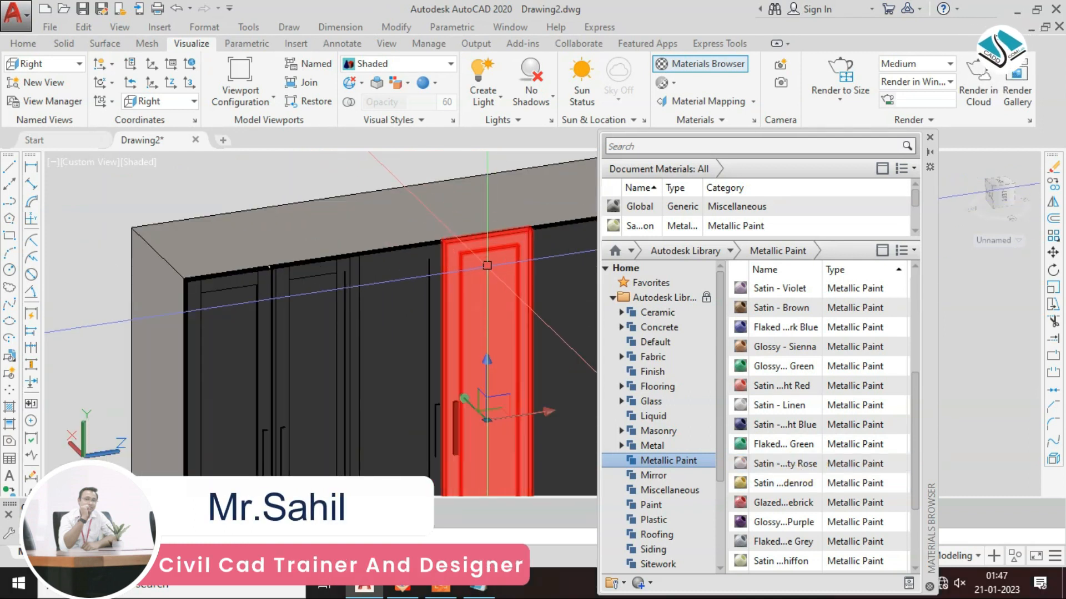
click(23, 43)
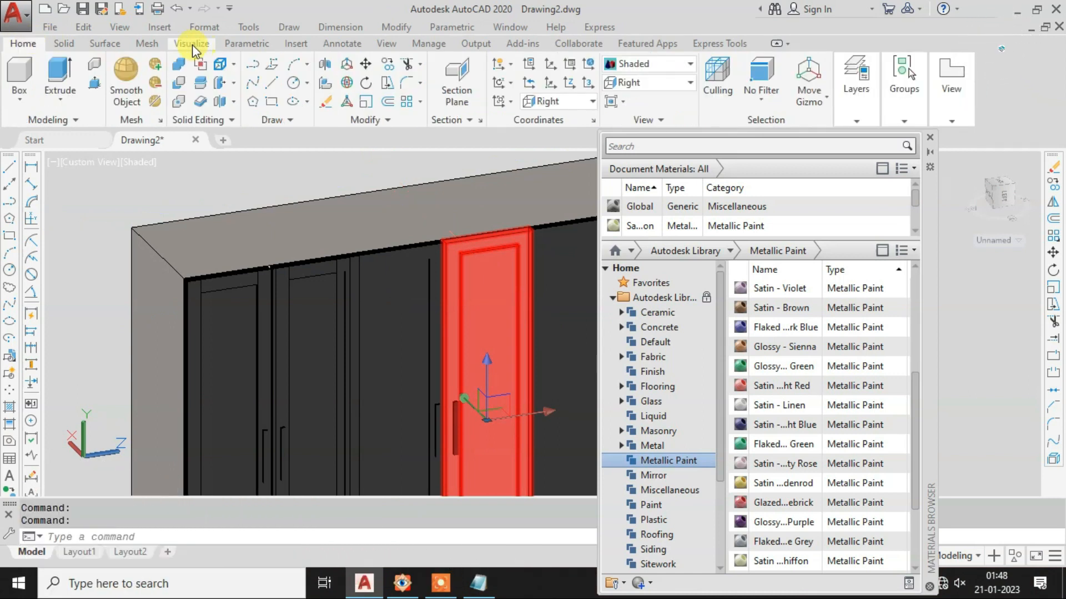
click(190, 45)
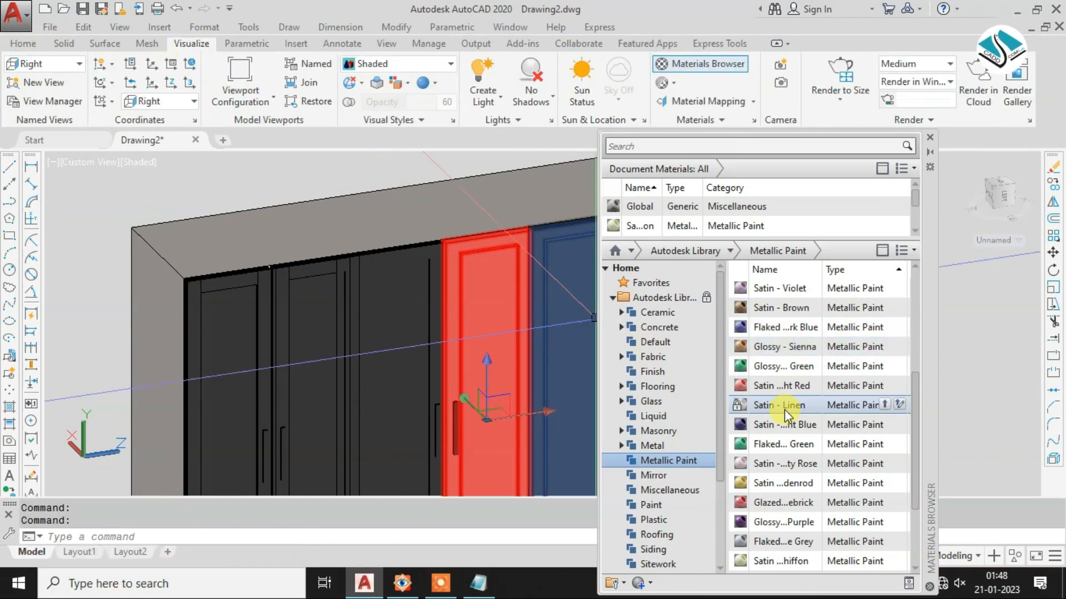
- Apply the Satin - Linen metallic paint to all six wardrobe doors, replacing the rose colour on the fourth
drag(824, 406, 405, 334)
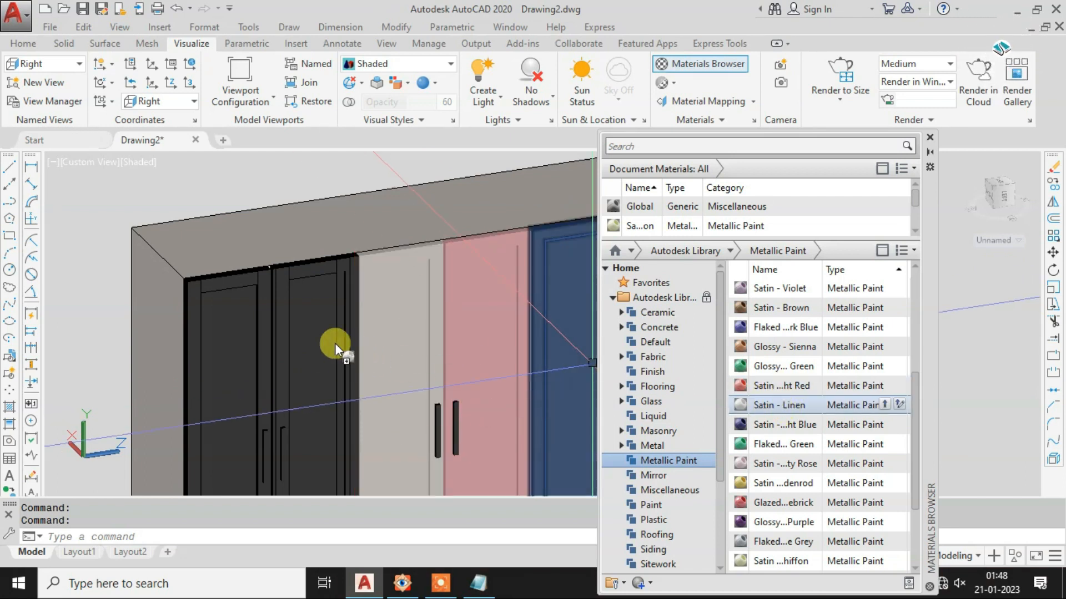
drag(335, 343, 336, 344)
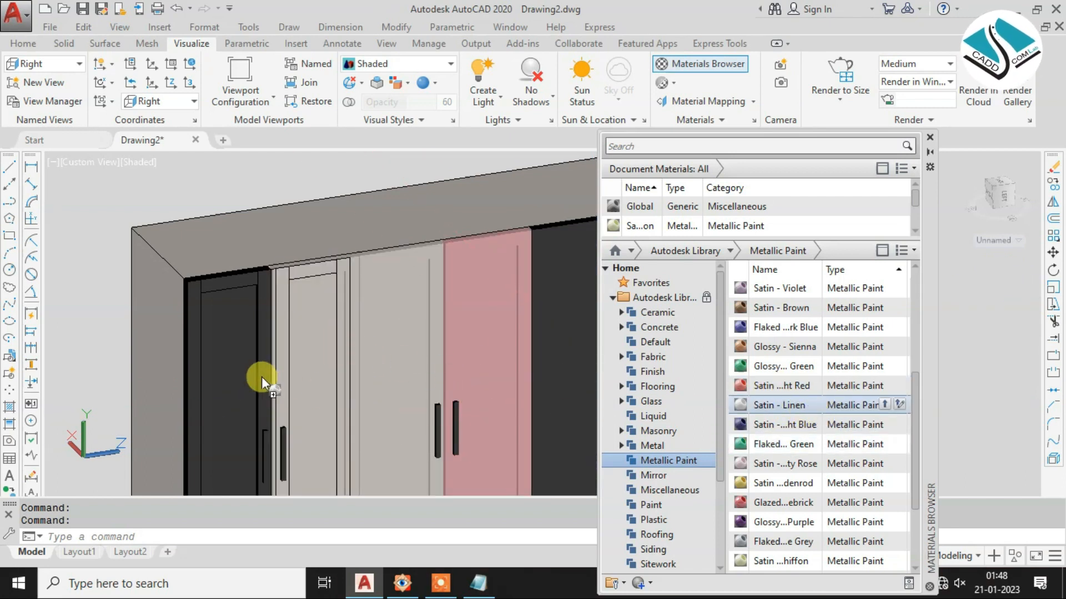
drag(261, 376, 245, 374)
drag(808, 405, 566, 359)
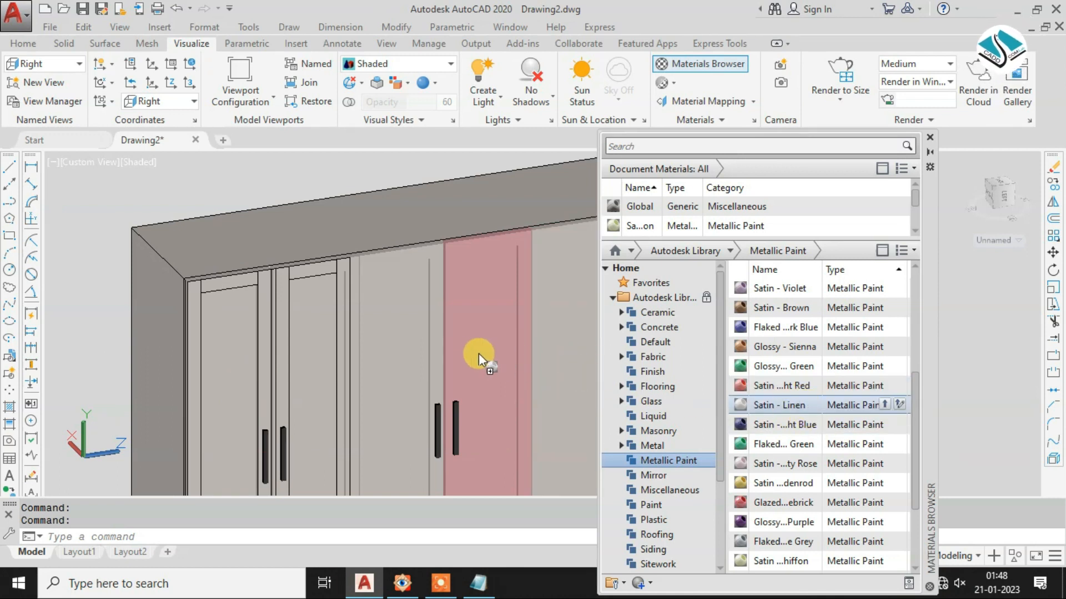
drag(478, 353, 479, 353)
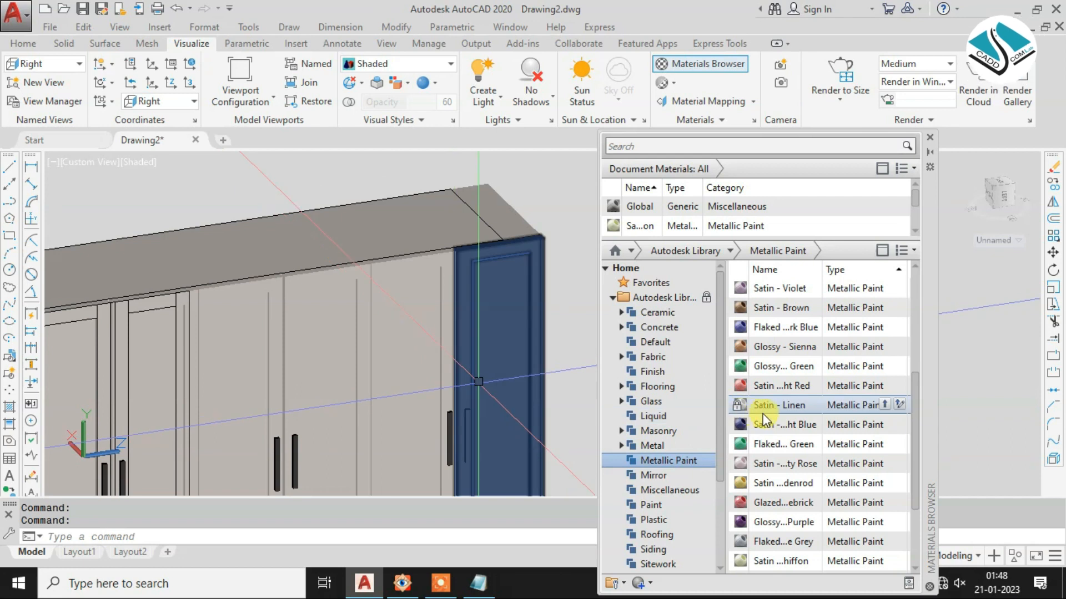
drag(492, 355, 500, 353)
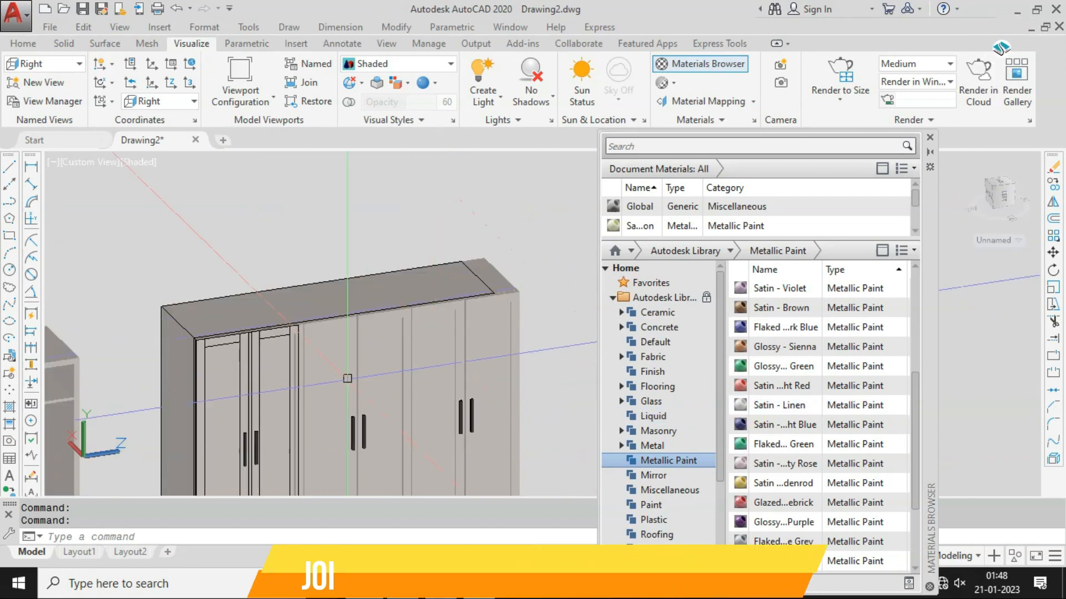
- Try to apply the Glossy - Gold metallic paint to the third door's handle
scroll(373, 314, up, 4)
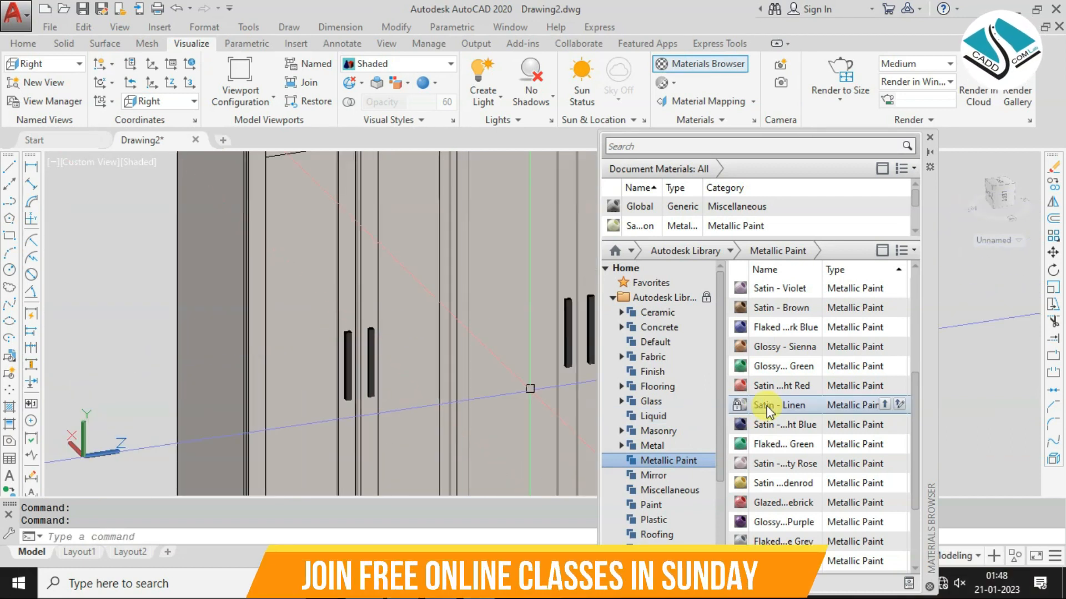
drag(767, 409, 662, 414)
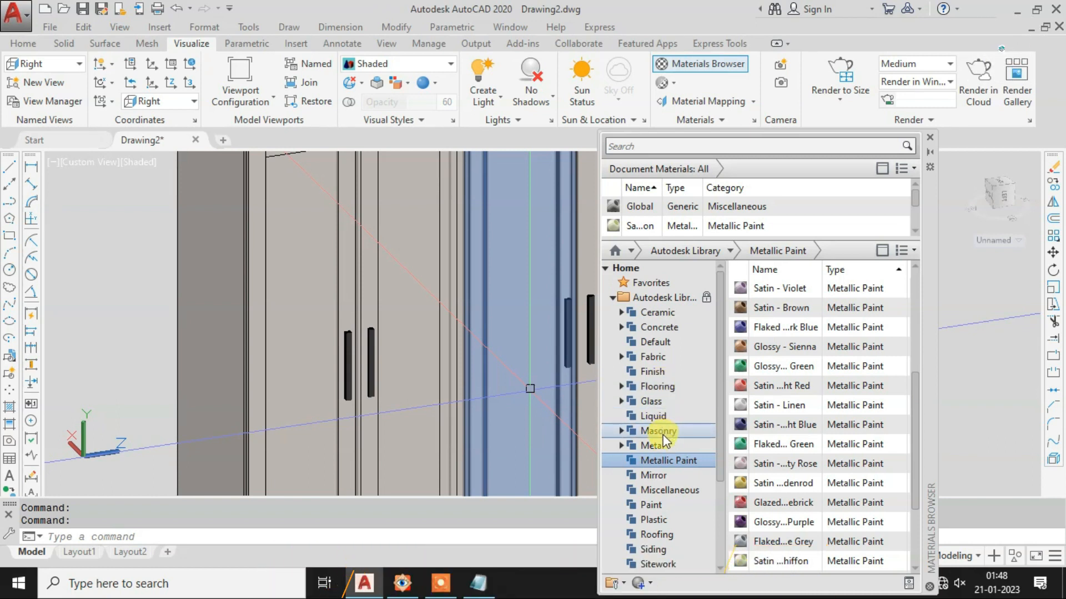
scroll(781, 476, down, 1)
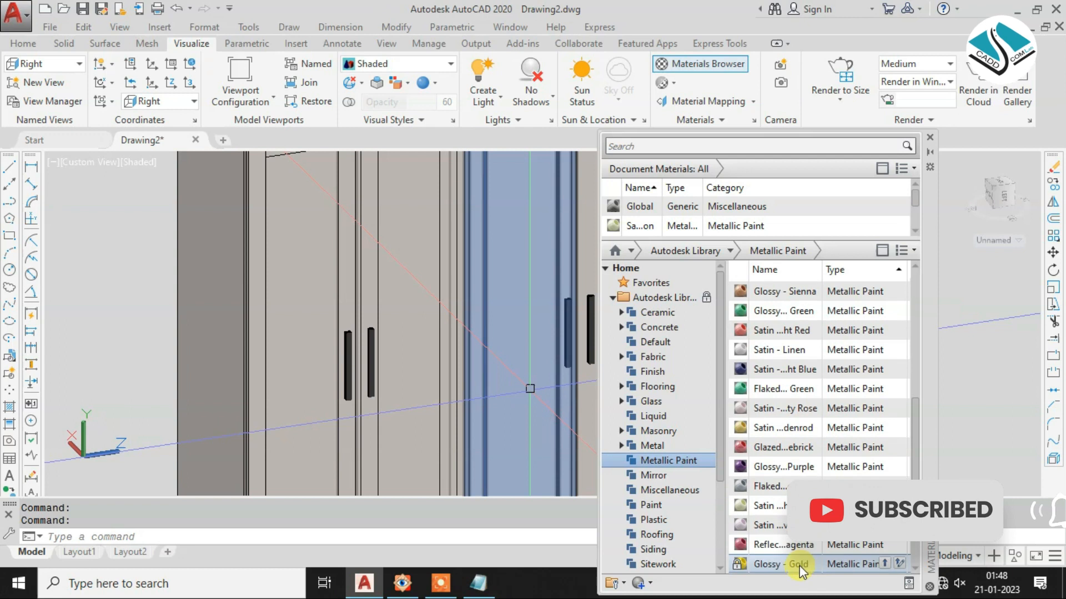
drag(532, 368, 568, 335)
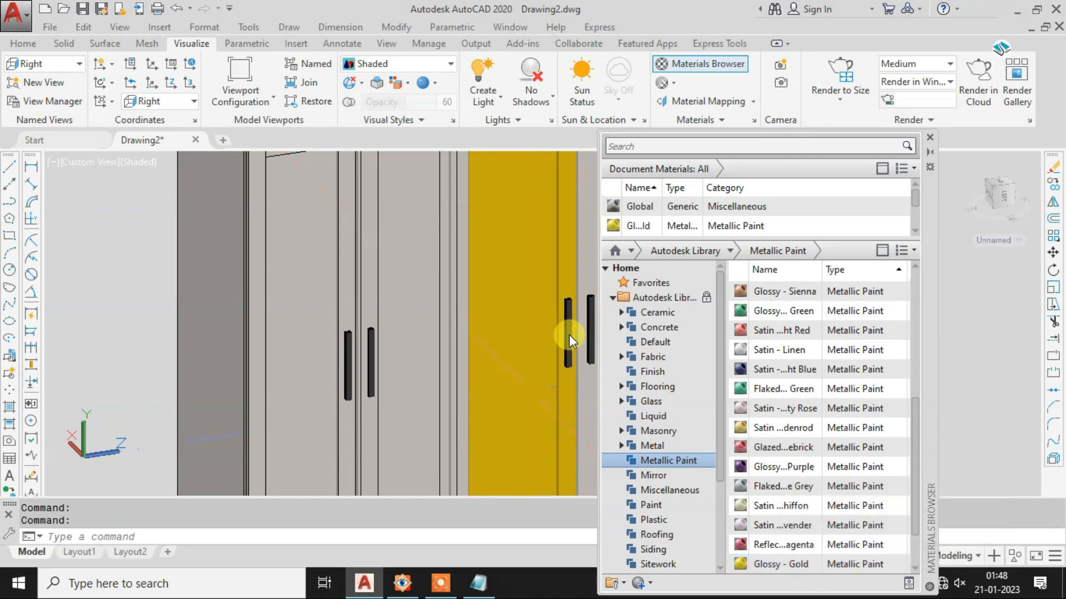
- Apply the Glossy - Gold metallic paint to the handles of the first four wardrobe doors
middle_drag(568, 335, 473, 319)
scroll(482, 315, up, 6)
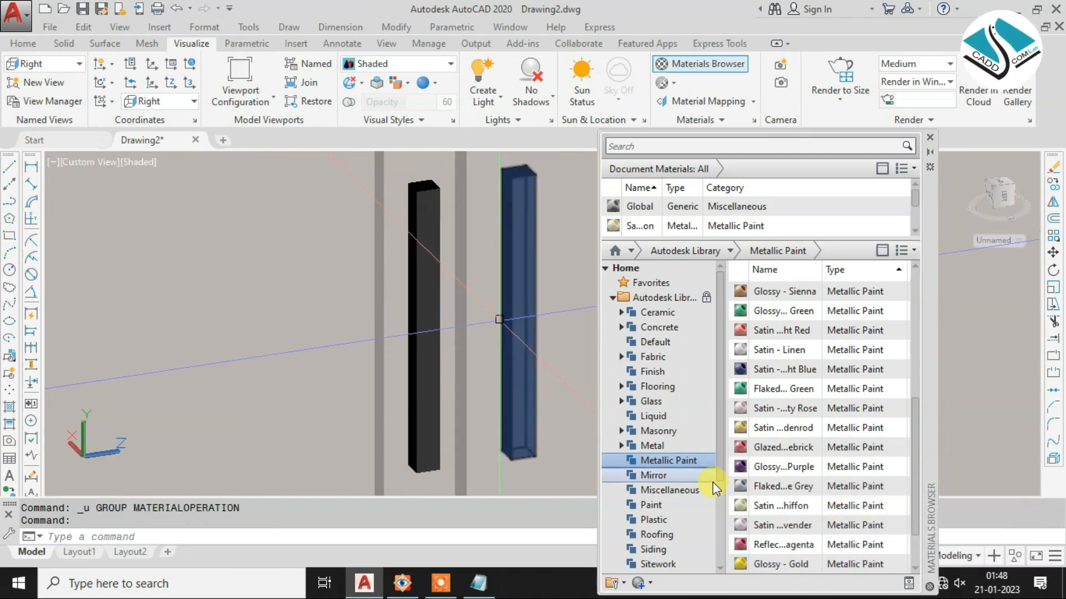
scroll(785, 550, down, 1)
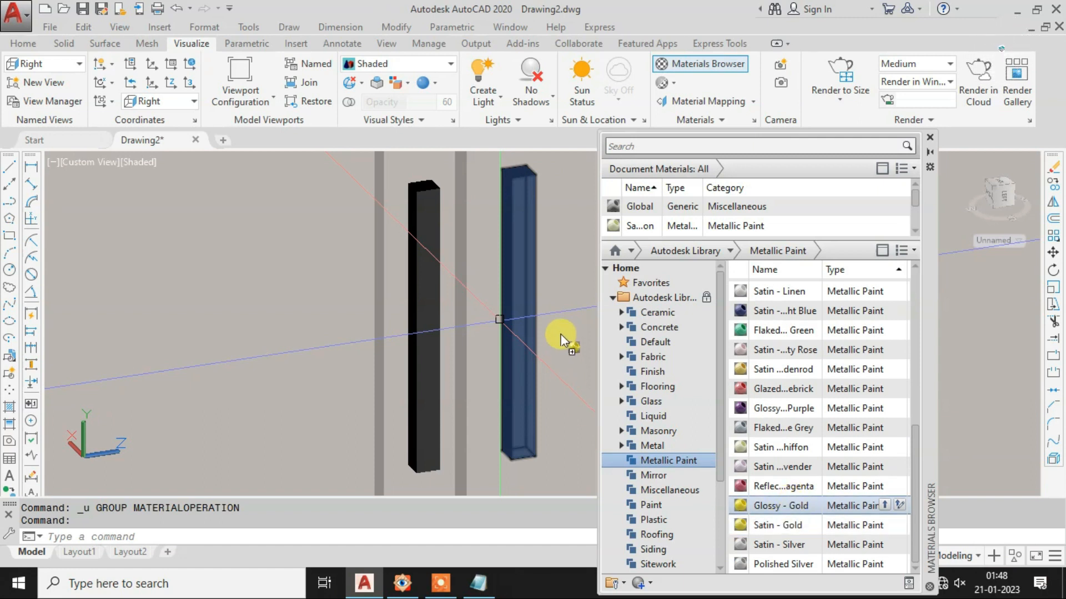
drag(524, 324, 524, 324)
click(423, 322)
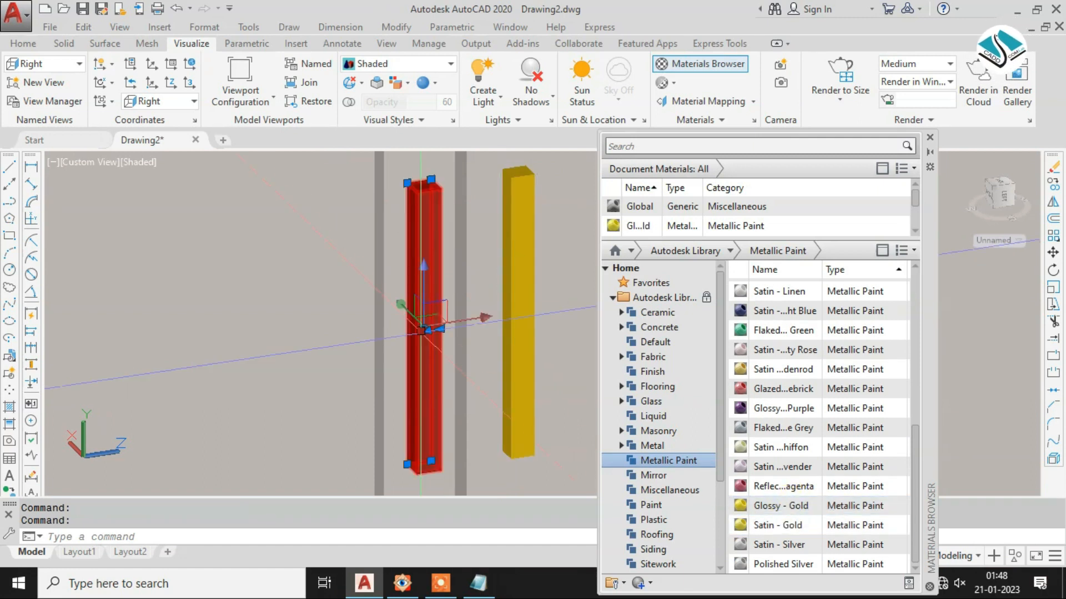
drag(417, 397, 421, 395)
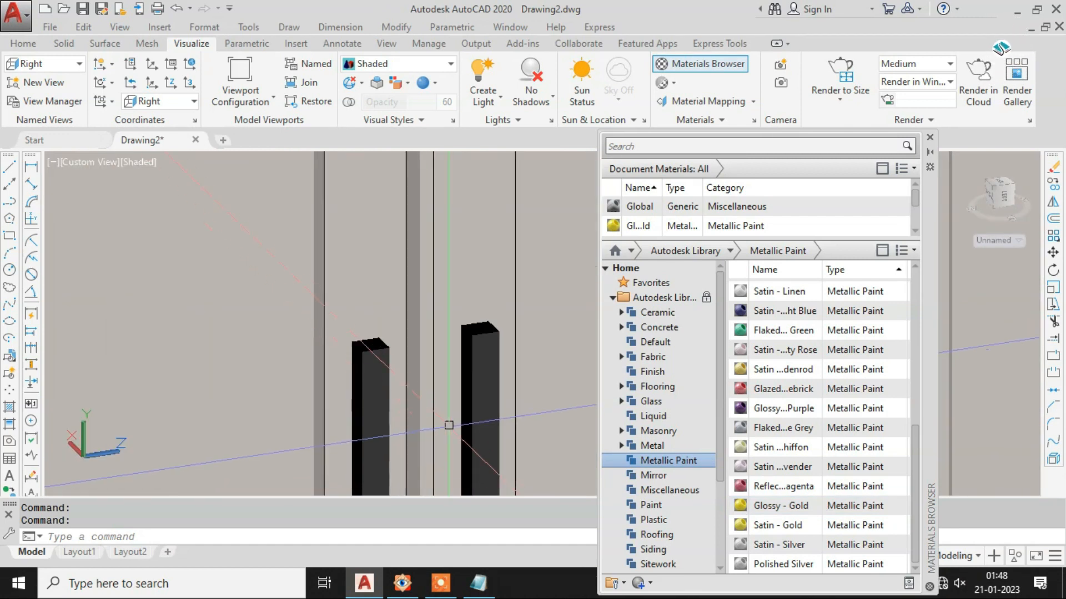
drag(487, 401, 485, 402)
drag(367, 424, 366, 422)
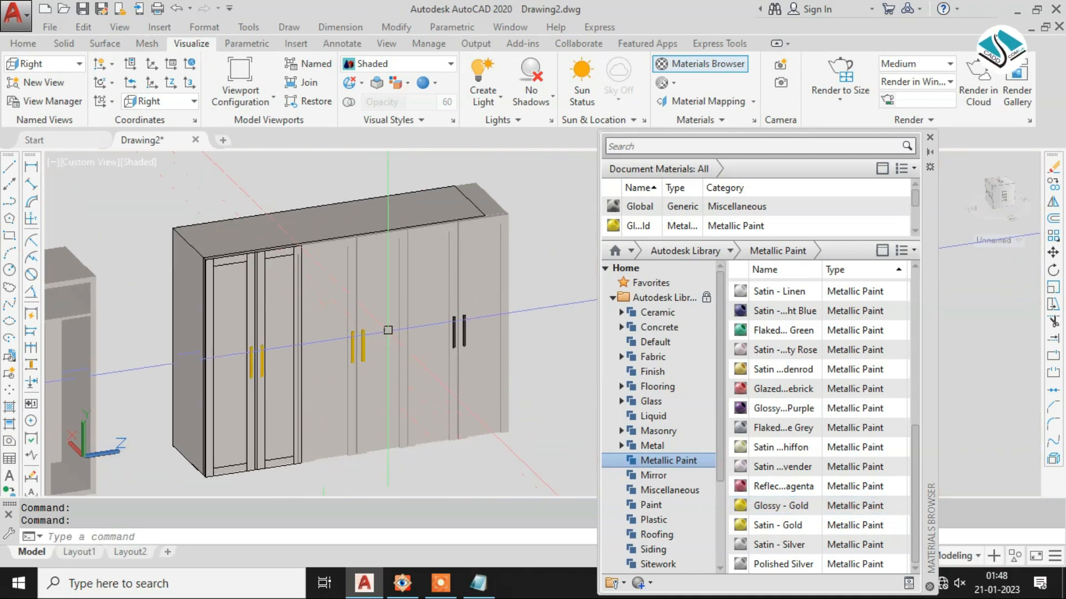
- Apply the Glossy - Gold metallic paint to the handles of the fifth and sixth doors
scroll(483, 309, up, 5)
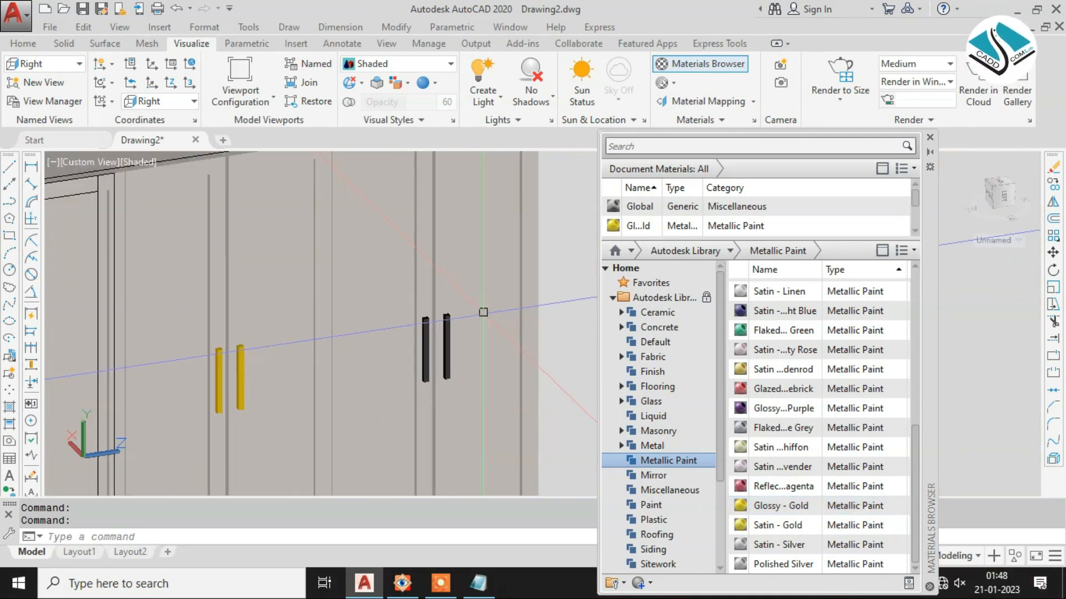
scroll(447, 331, up, 2)
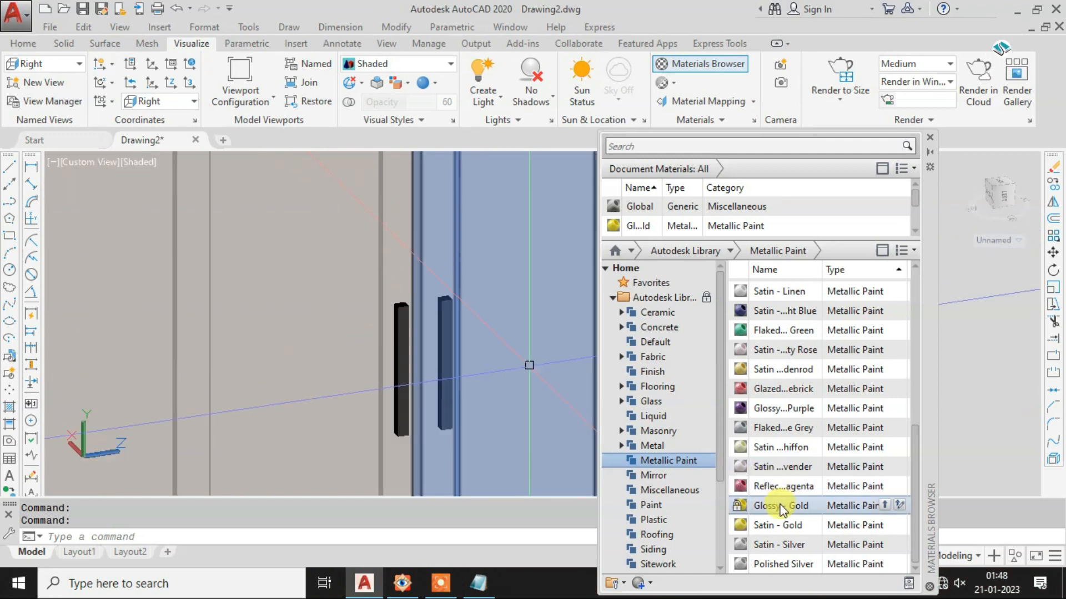
drag(442, 372, 408, 371)
scroll(421, 344, down, 6)
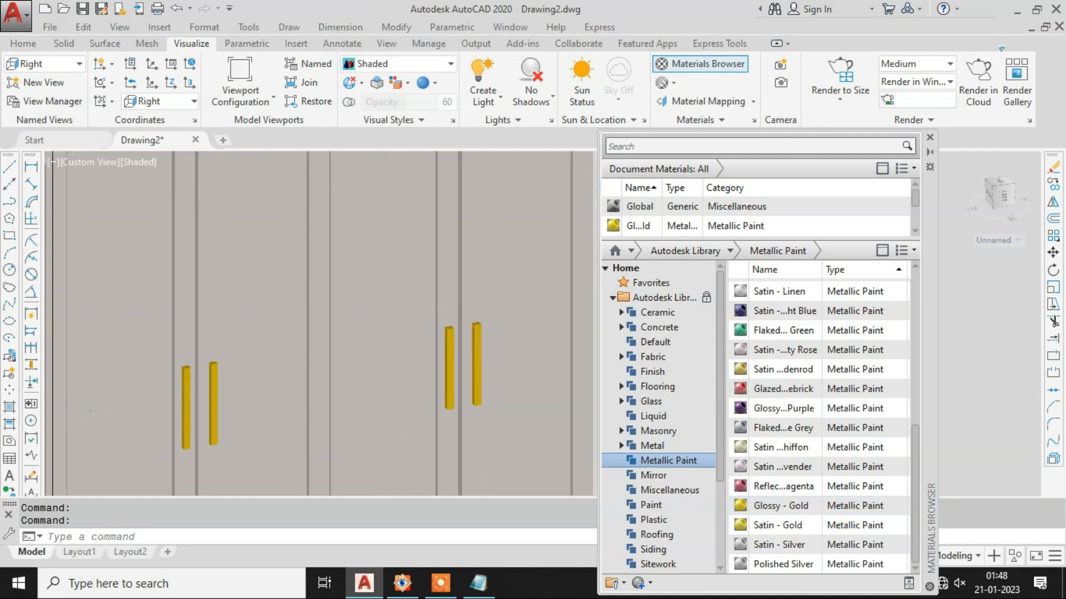
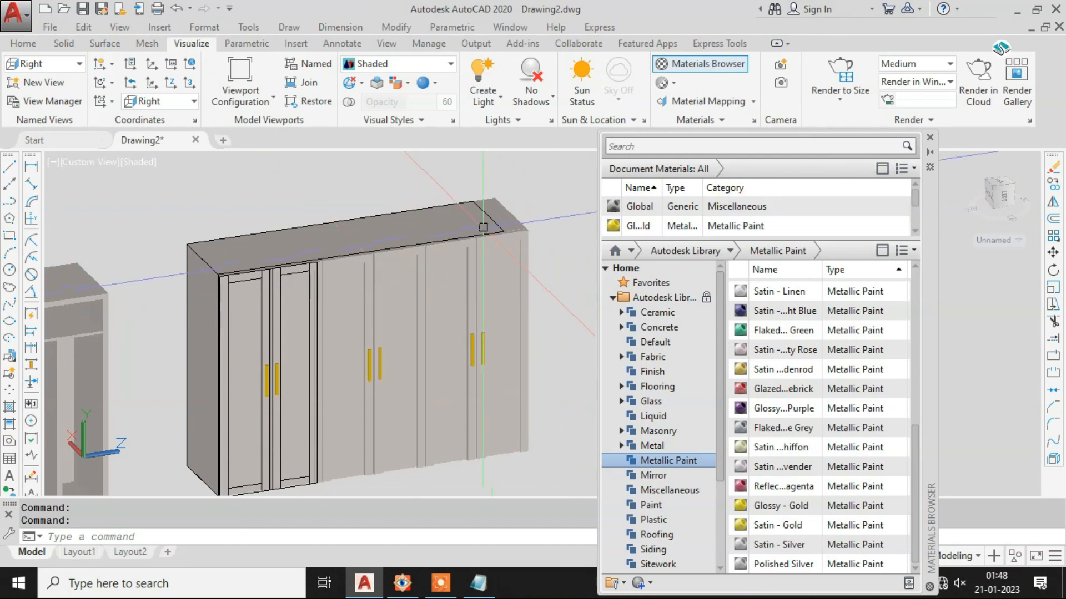
- Close the Materials Browser and view the whole painted wardrobe from its door side
click(147, 186)
key(Escape)
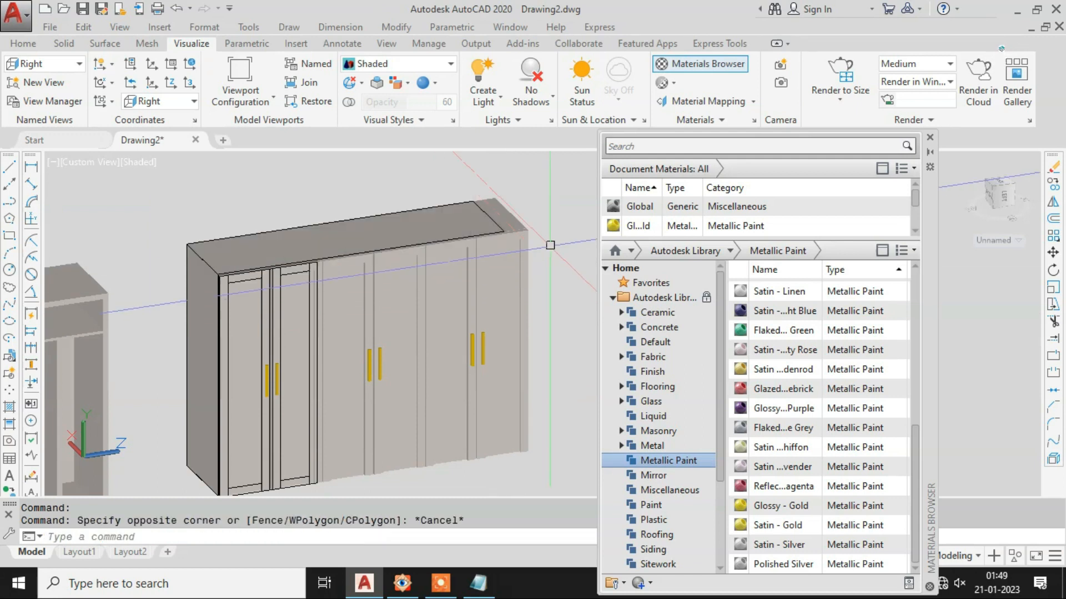
scroll(550, 245, down, 5)
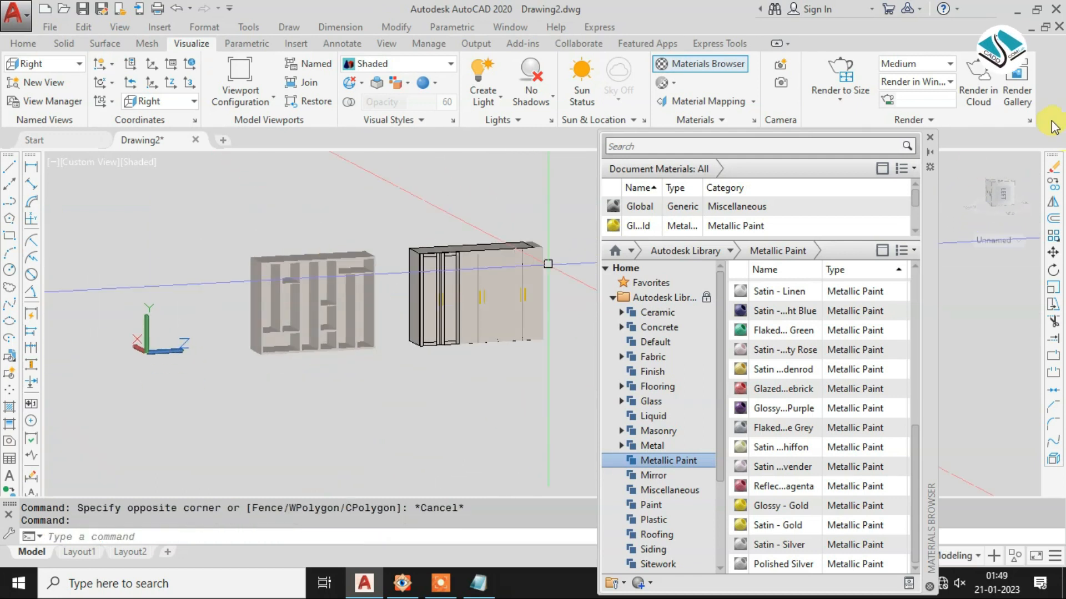
scroll(461, 243, up, 6)
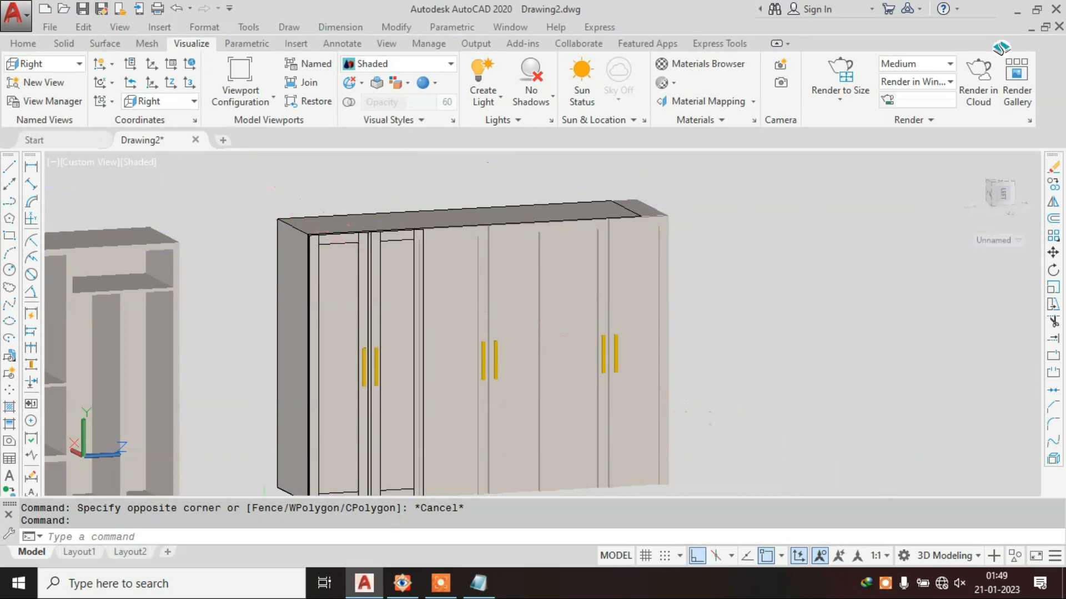
click(252, 174)
key(Escape)
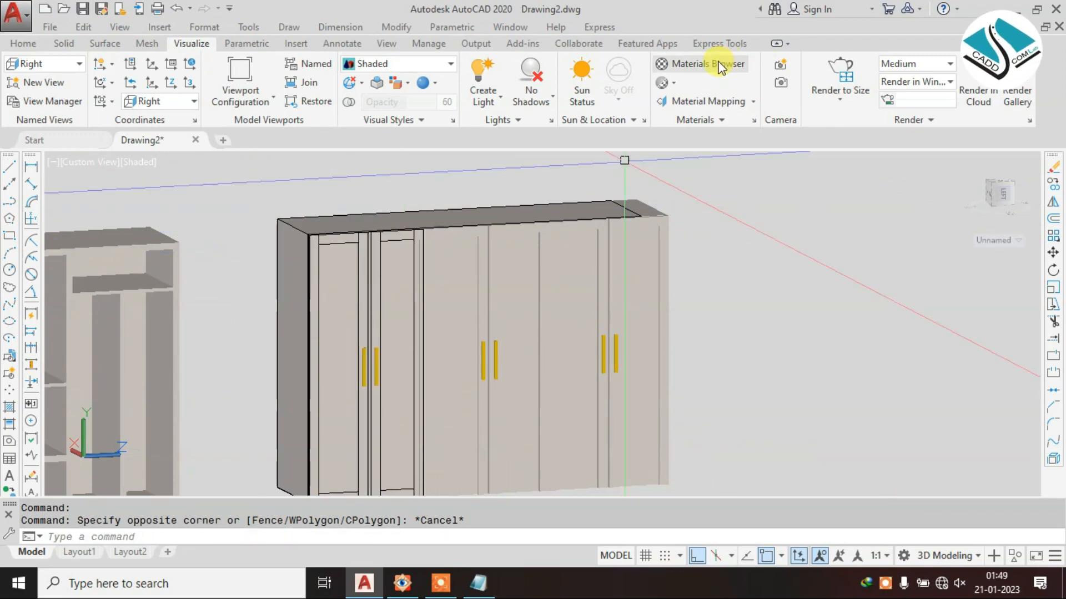
- View the wardrobe in the 2D Wireframe and Conceptual visual styles, ending close to the cabinet's top above the first doors
click(35, 44)
click(641, 65)
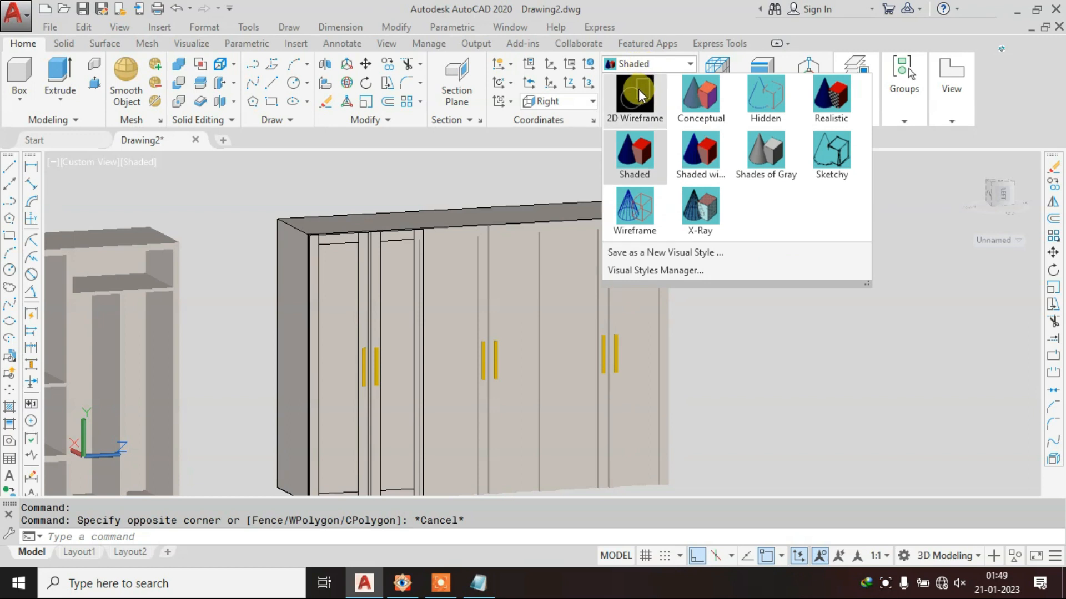
click(638, 89)
click(681, 65)
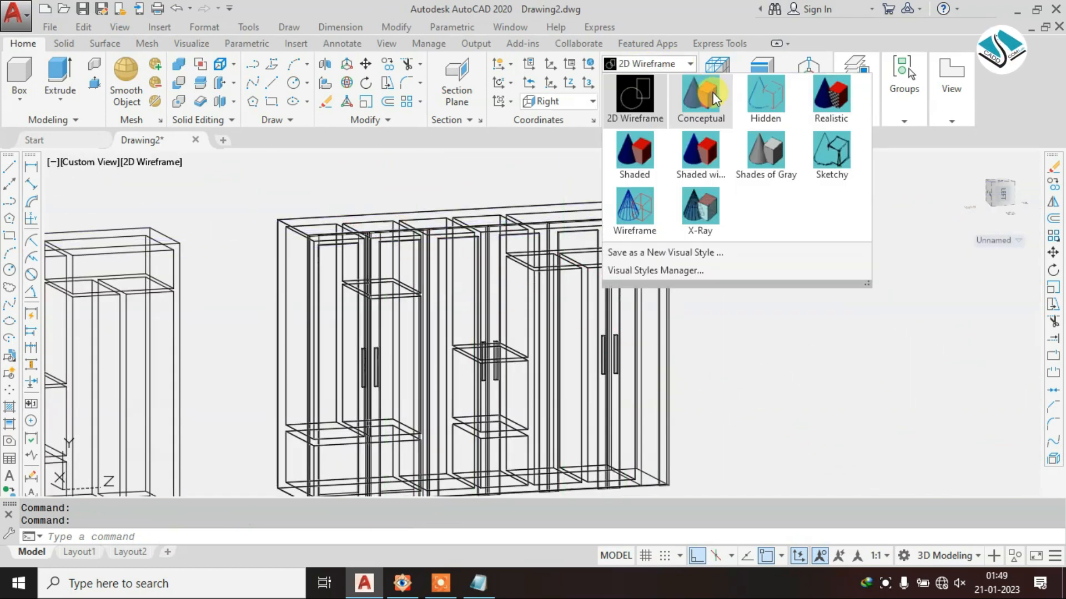
click(702, 94)
click(690, 82)
scroll(323, 258, up, 5)
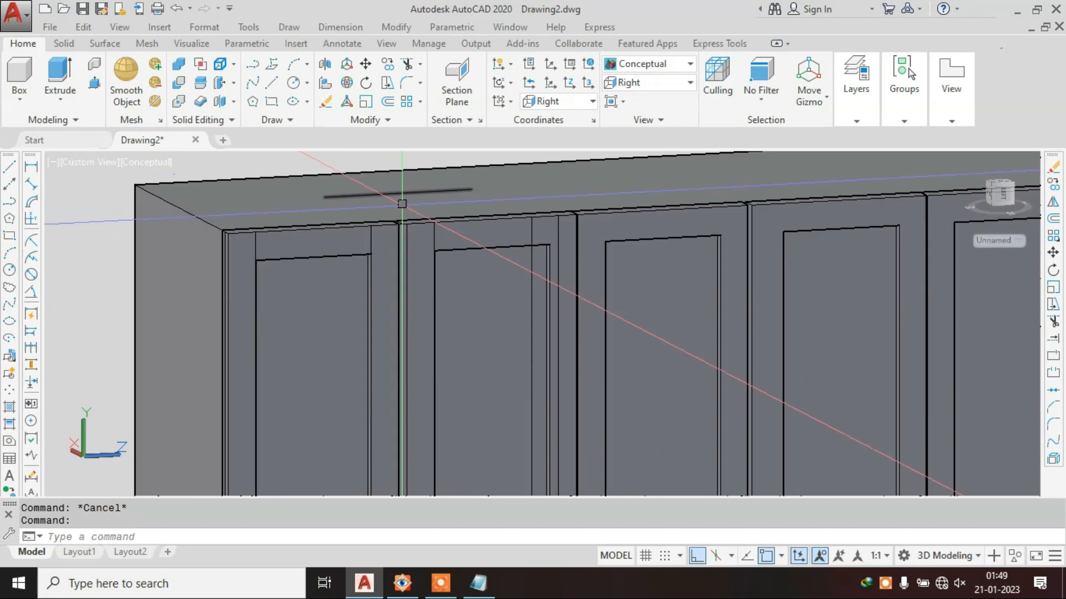
- Erase the stray line on the cabinet's top above the first two doors
click(402, 192)
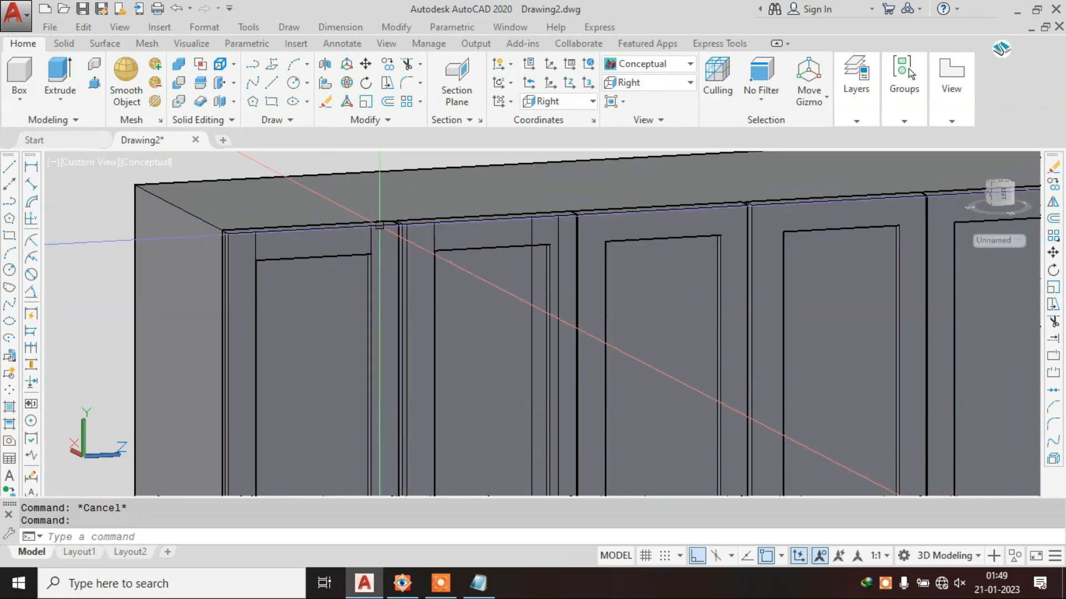
text(e)
key(Return)
- Return to the Shaded visual style and examine the upper edges of the first two doors
click(671, 62)
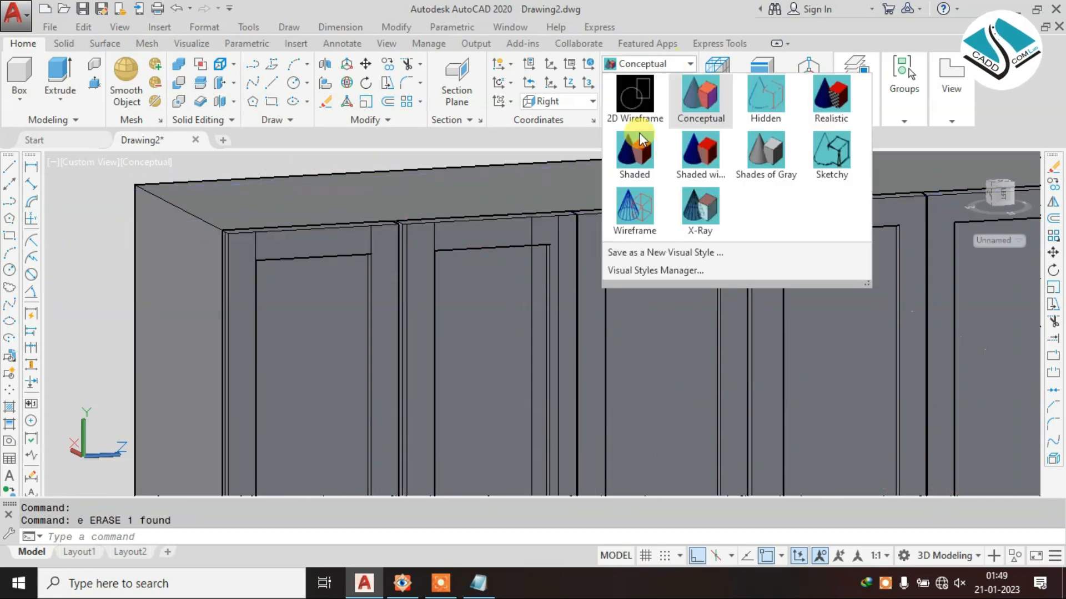
click(636, 156)
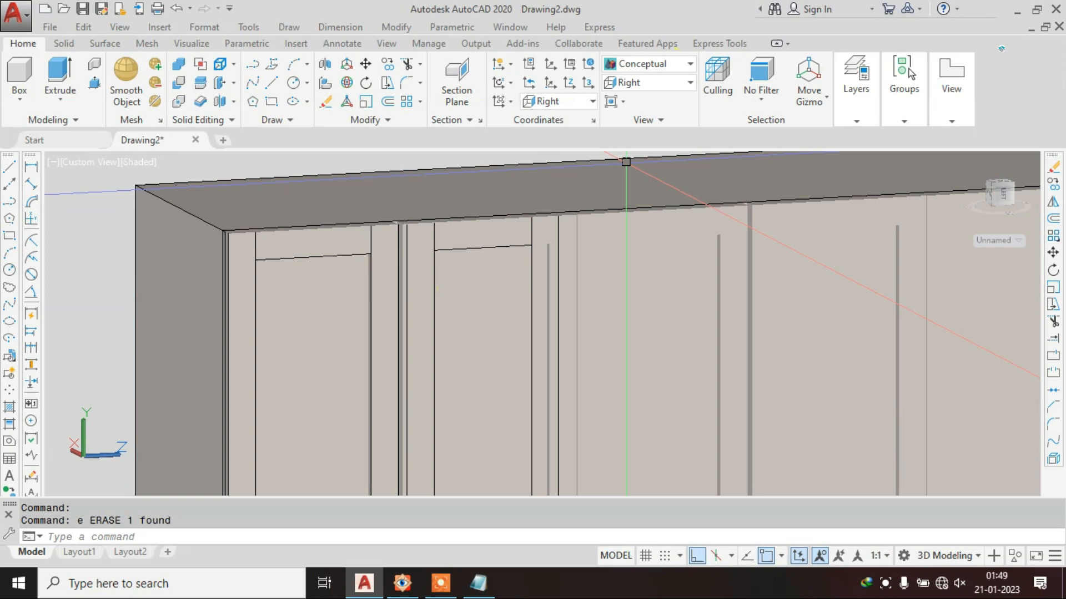
scroll(368, 236, up, 3)
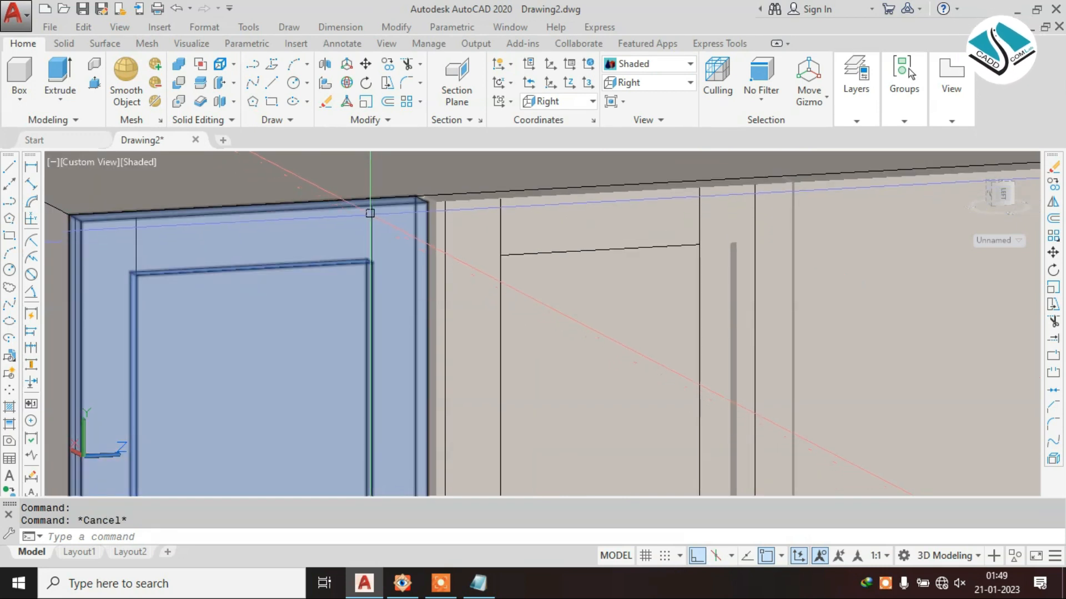
- Examine the upper edges and panel frames of the first two doors
scroll(372, 223, up, 3)
scroll(374, 210, down, 1)
key(Escape)
scroll(382, 202, down, 3)
scroll(388, 186, down, 2)
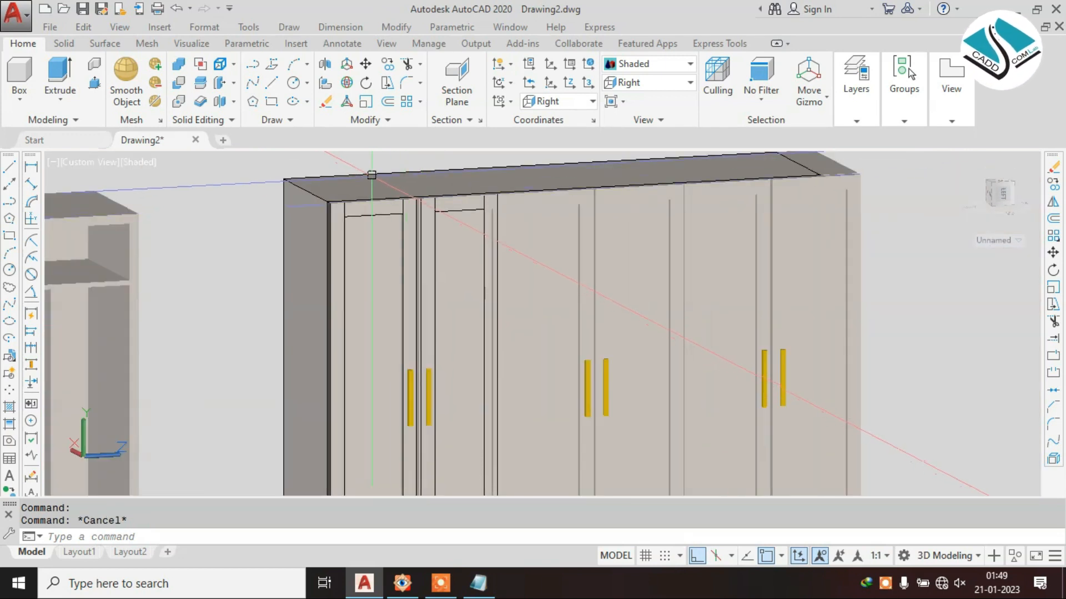
click(267, 166)
key(Escape)
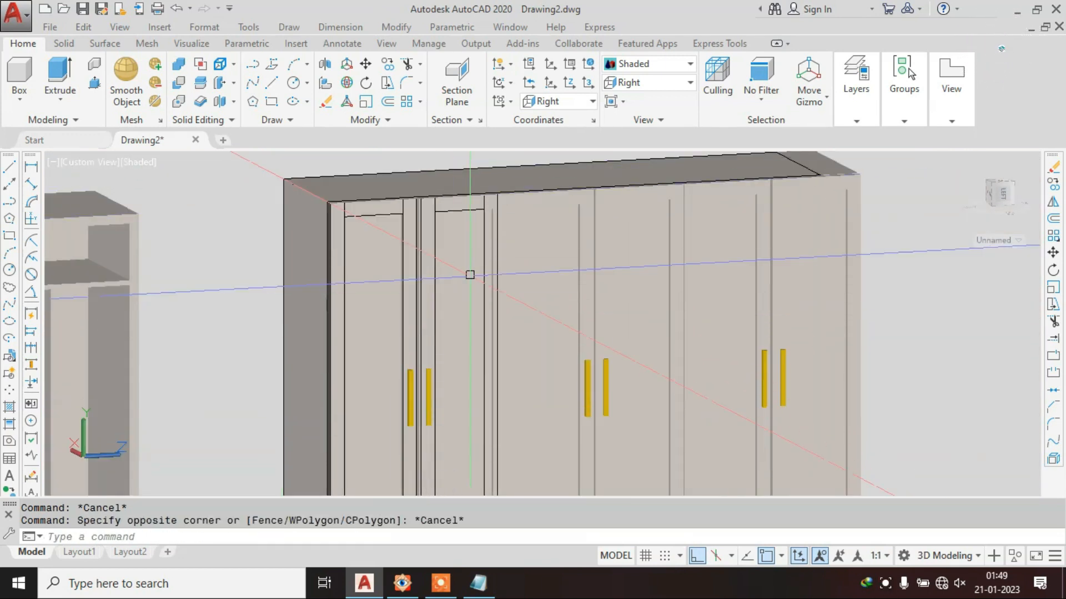
click(469, 208)
scroll(487, 201, up, 3)
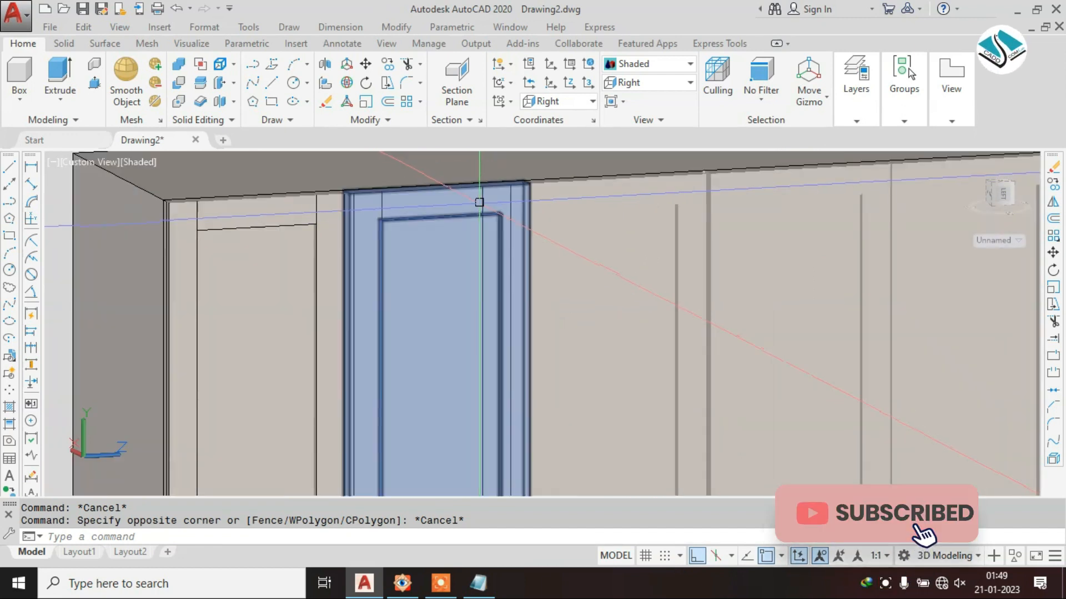
- Erase the horizontal line near the foot of the second door's panel and the line along the doors' lower edge
scroll(518, 213, down, 4)
scroll(483, 377, up, 5)
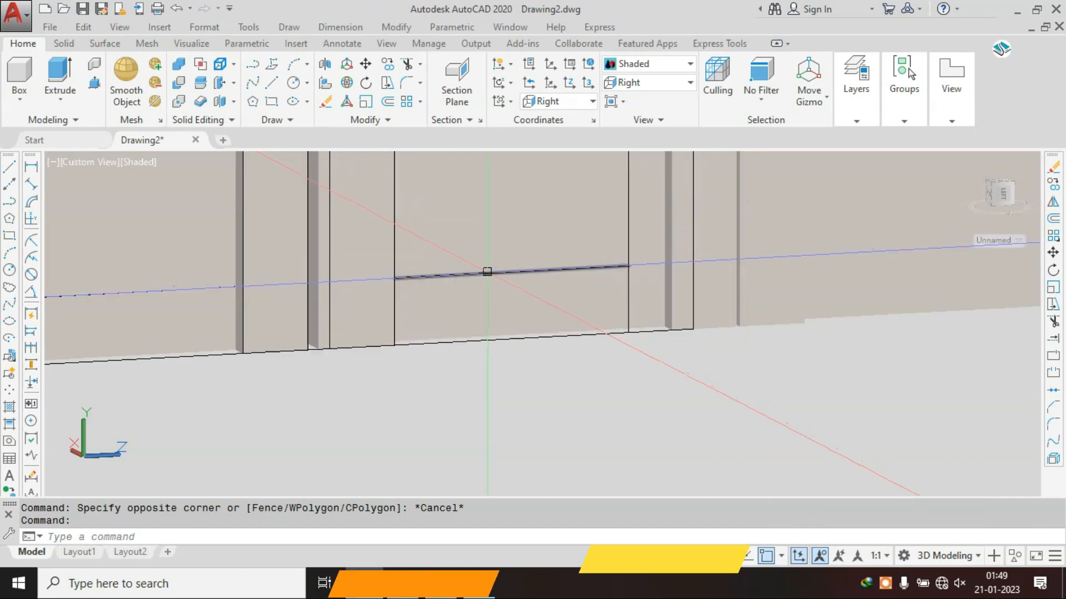
click(487, 271)
text(e)
key(Return)
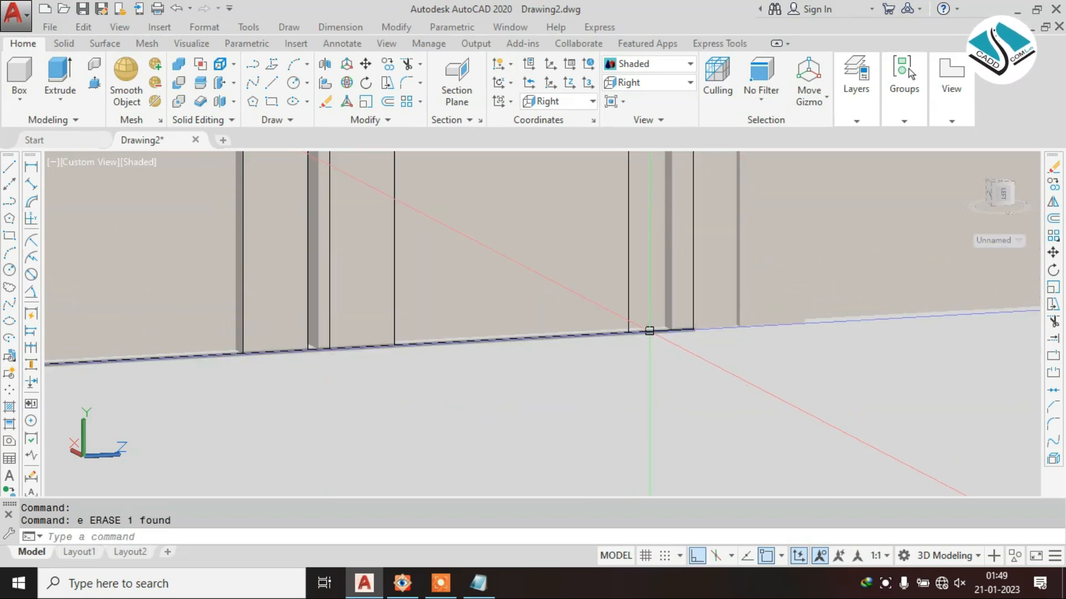
key(Return)
click(628, 331)
key(Return)
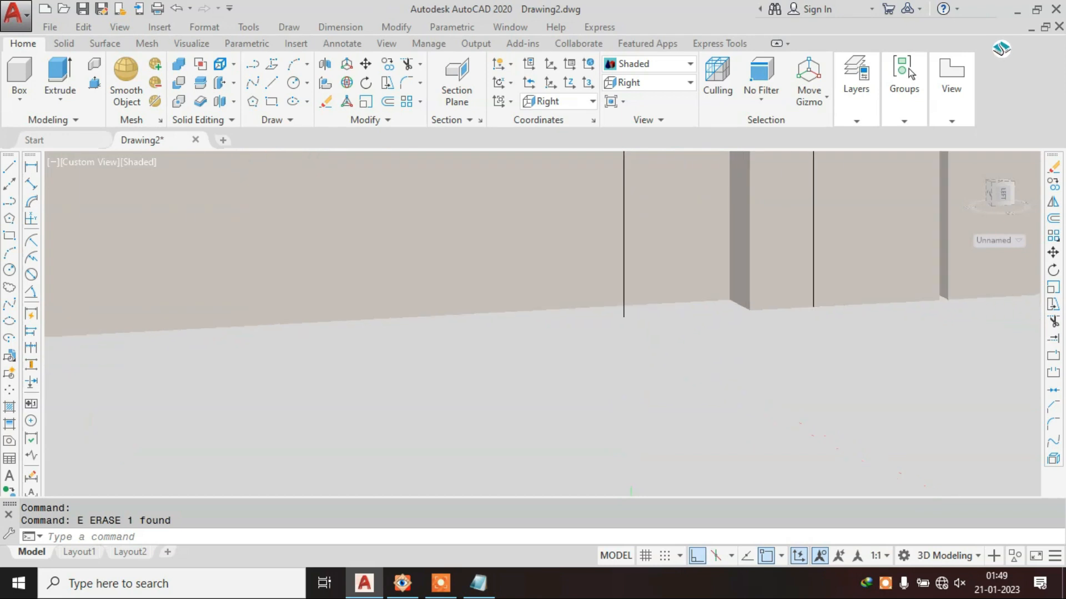
key(Escape)
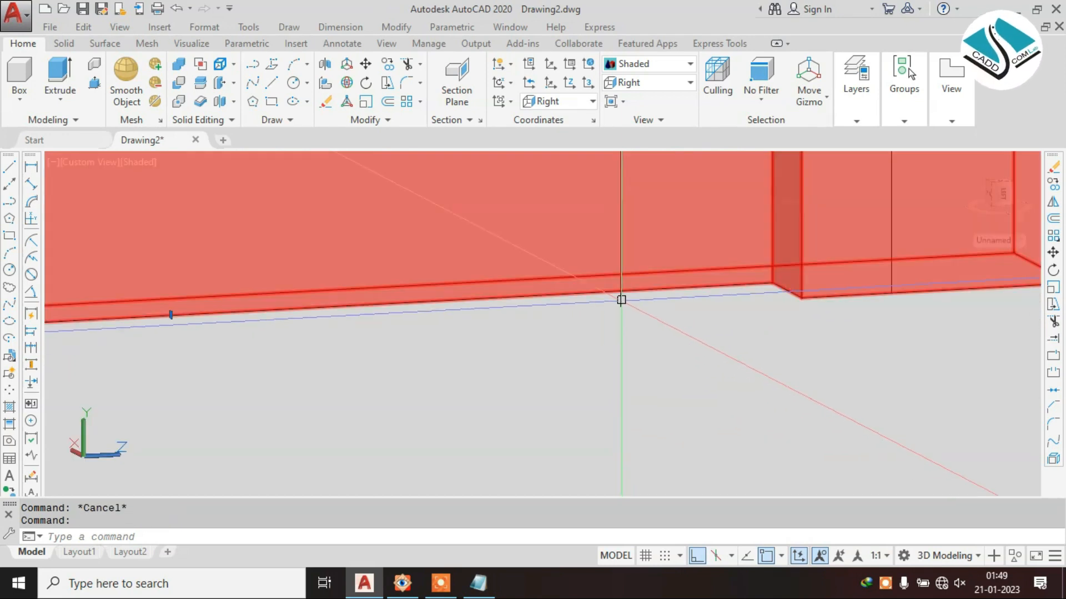
click(635, 327)
click(615, 303)
scroll(602, 328, down, 6)
key(Escape)
key(Escape)
- View the open cabinet and the wardrobe with doors side by side from an angled front view
scroll(615, 358, down, 4)
scroll(602, 357, down, 5)
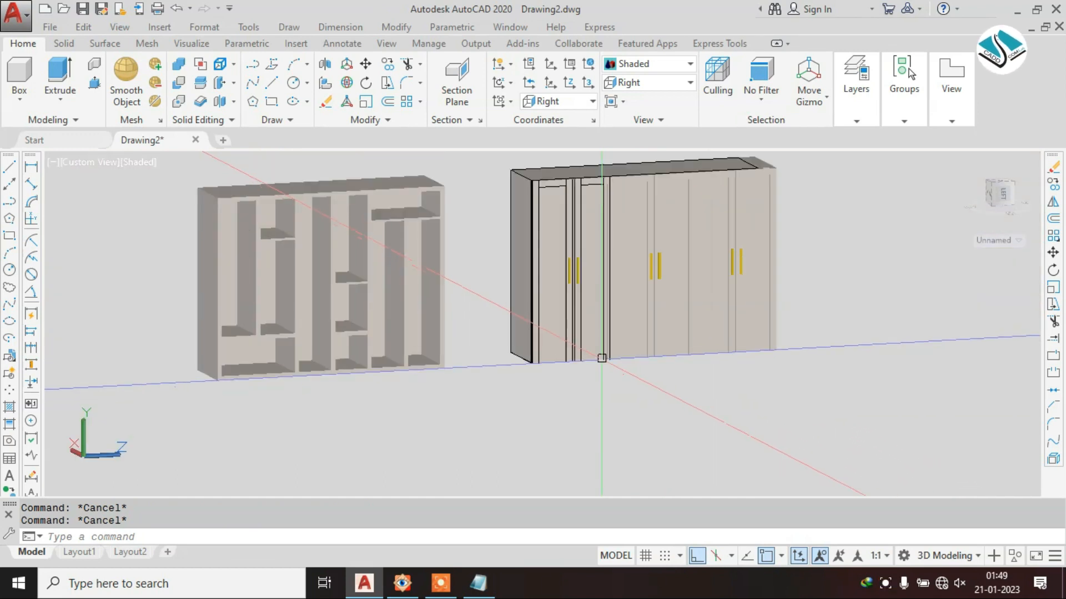
scroll(564, 259, up, 4)
scroll(564, 258, down, 3)
scroll(564, 258, down, 4)
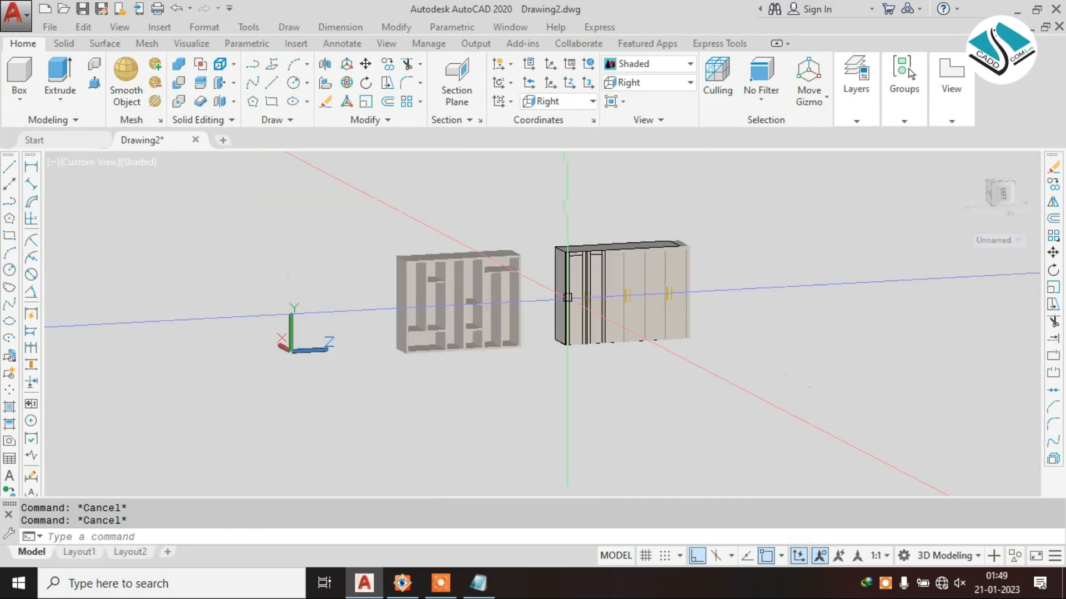
scroll(581, 273, up, 5)
shift+middle_drag(581, 273, 695, 299)
shift+middle_drag(633, 309, 625, 300)
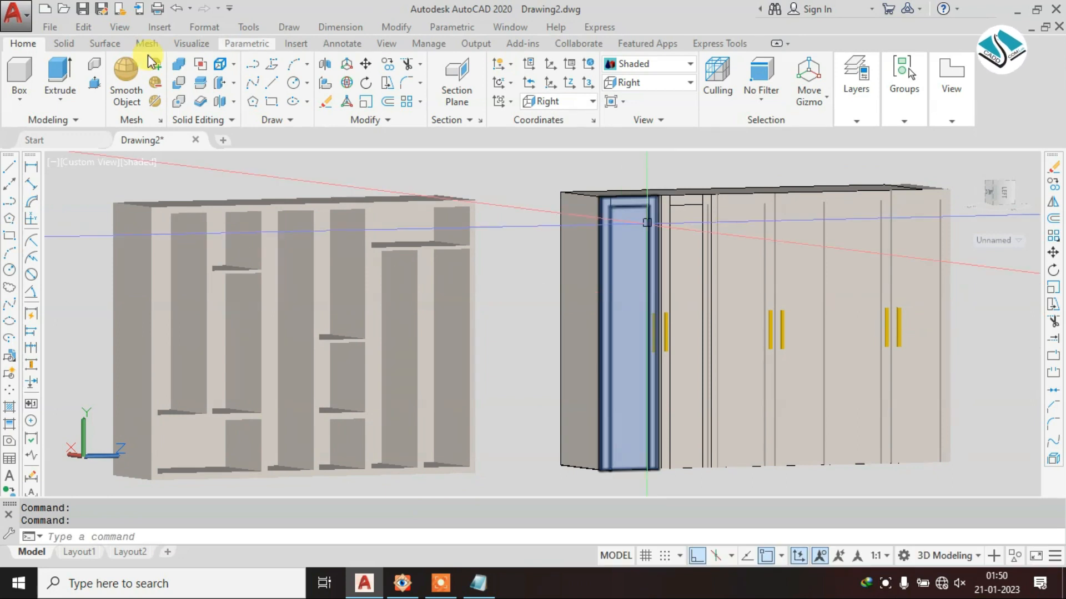
- Set the render output size to 1920 x 1080 px - Full HDTV
click(195, 45)
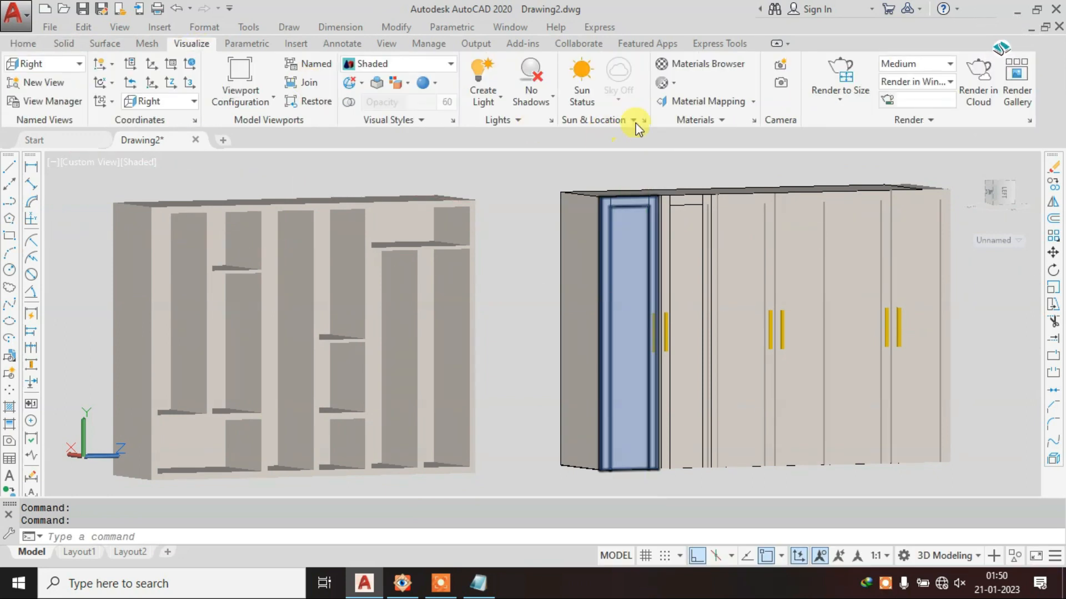
click(851, 101)
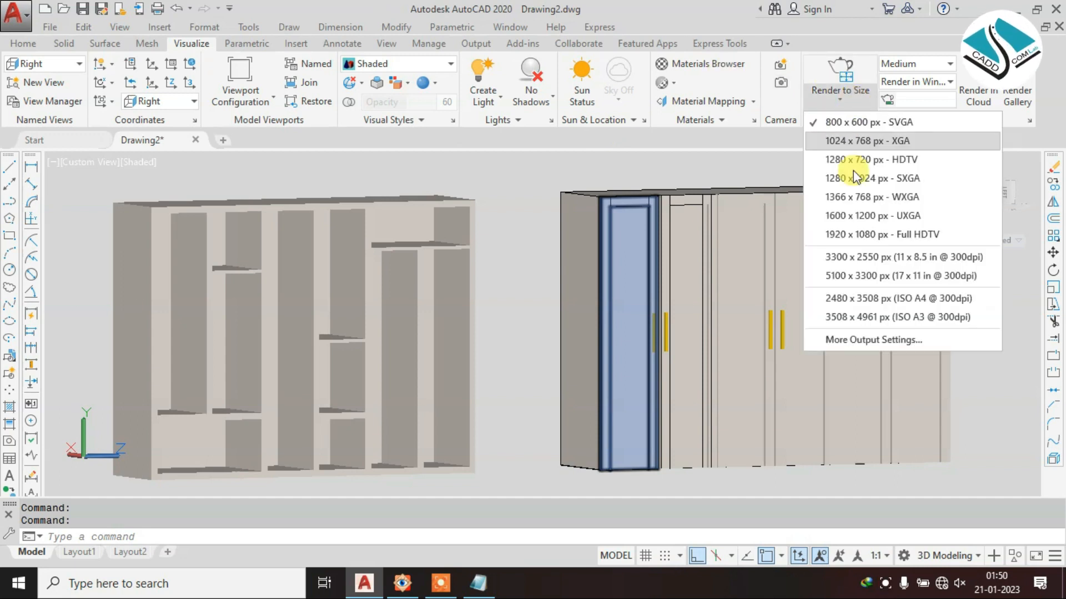
click(855, 235)
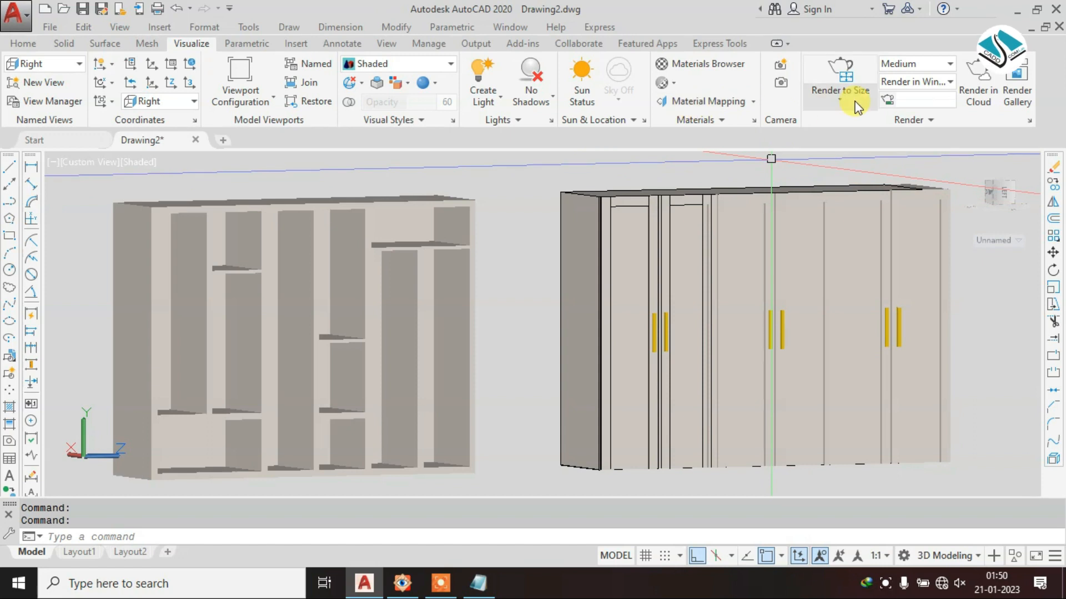
- Turn on the sun light, keeping the default lighting on and choosing to adjust the exposure settings
click(578, 107)
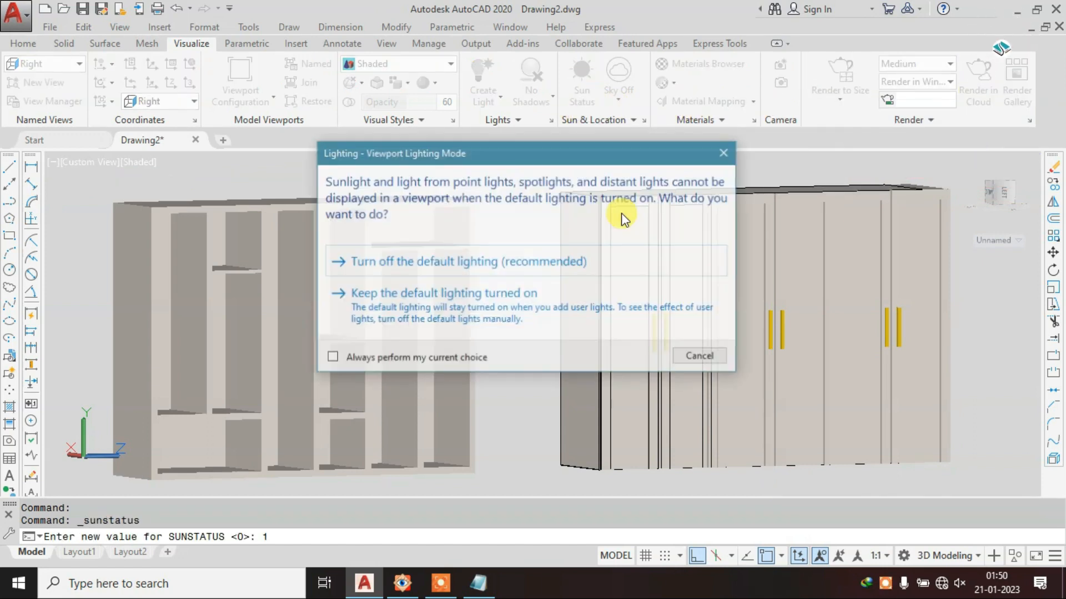
click(533, 299)
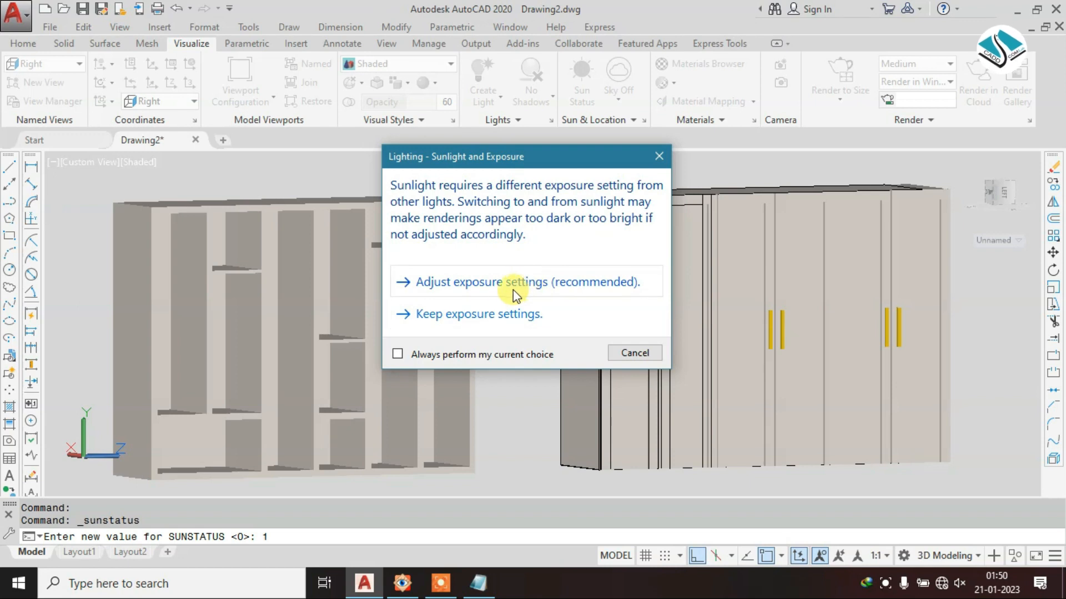
click(571, 287)
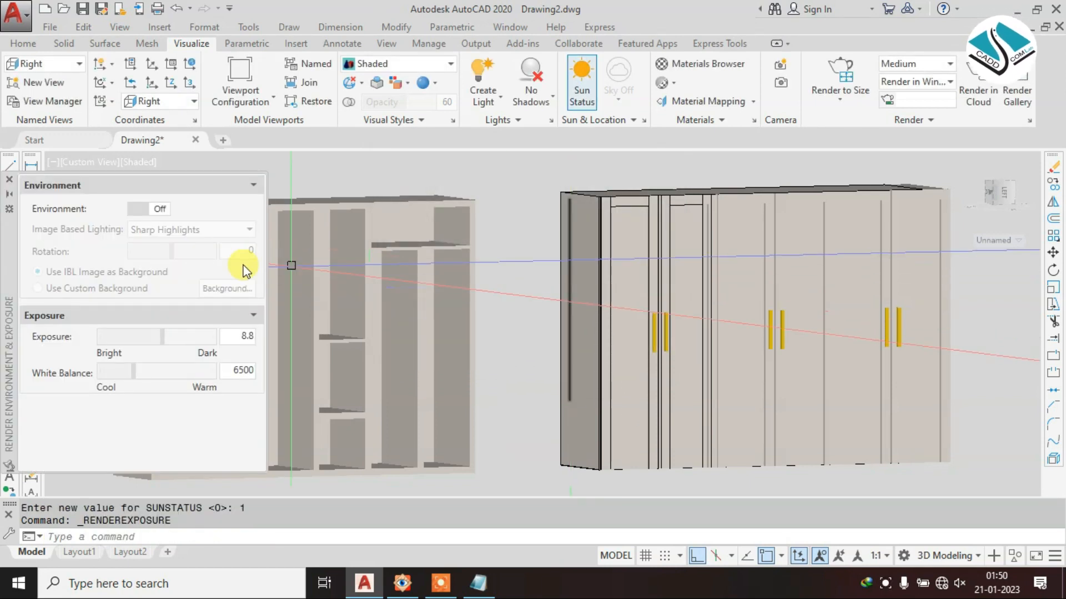
- Turn on the render environment and give it a custom background of the Gradient type
click(142, 213)
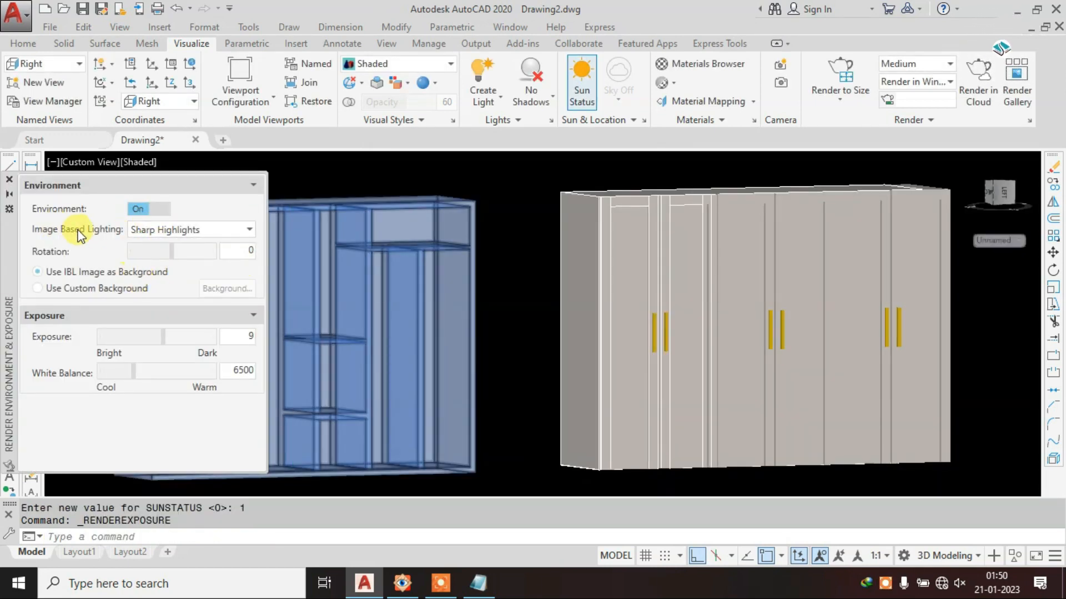
click(52, 289)
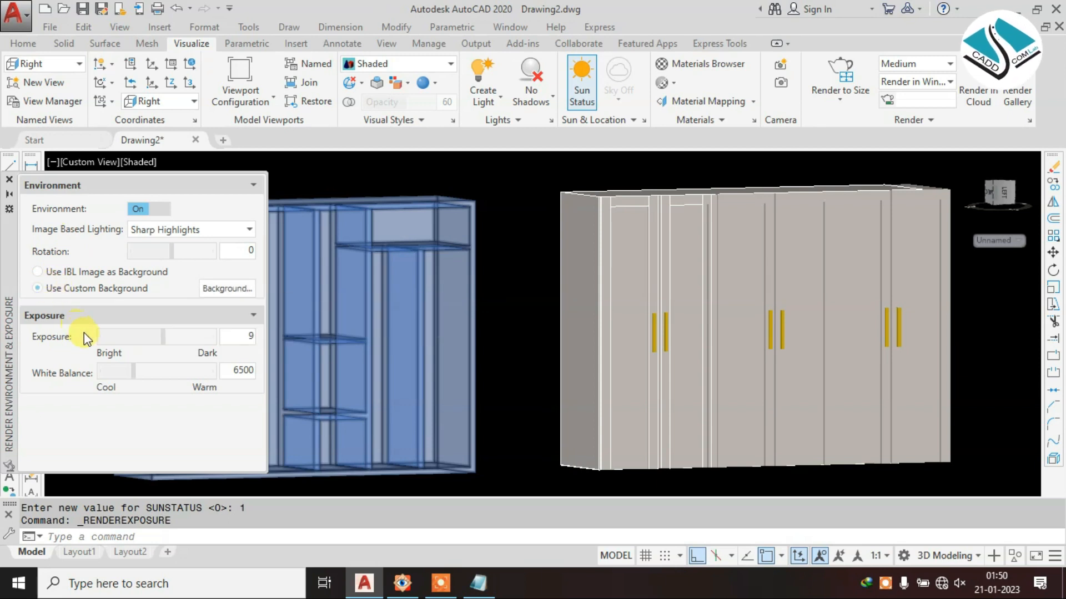
click(227, 288)
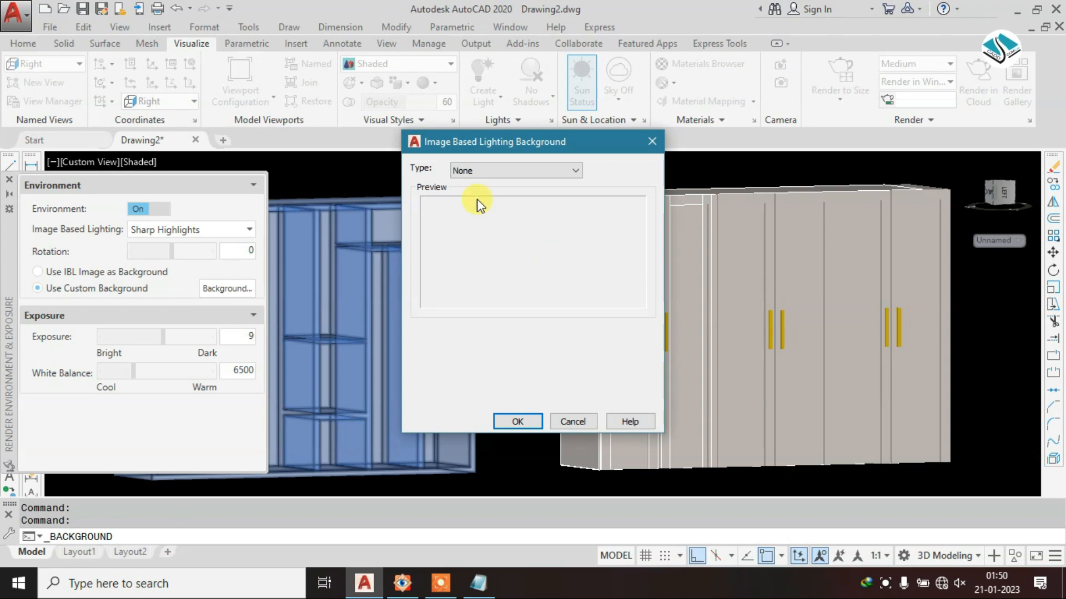
click(518, 171)
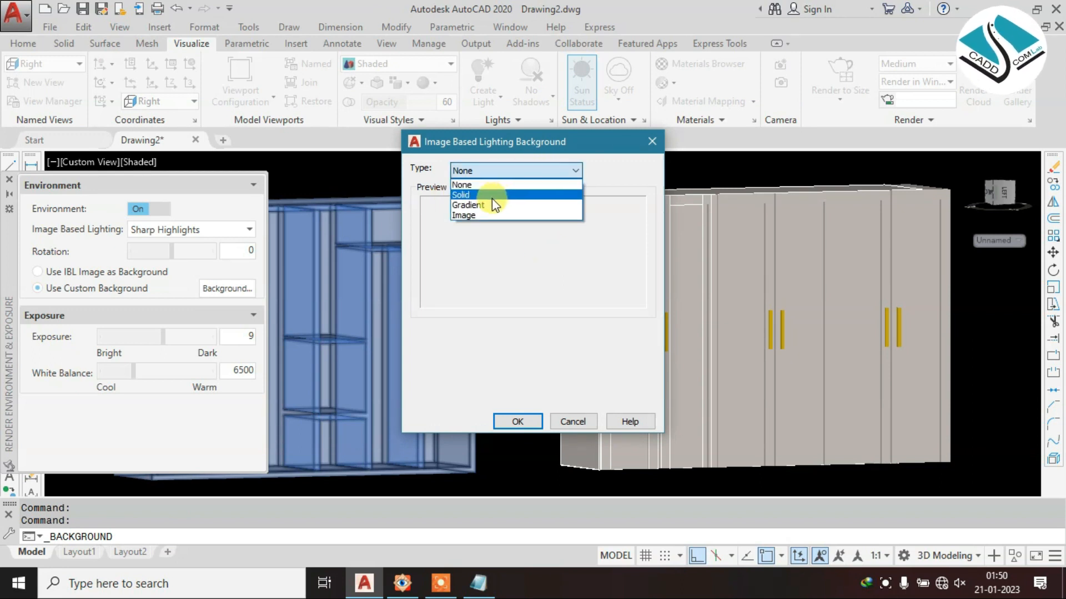
click(494, 205)
click(494, 171)
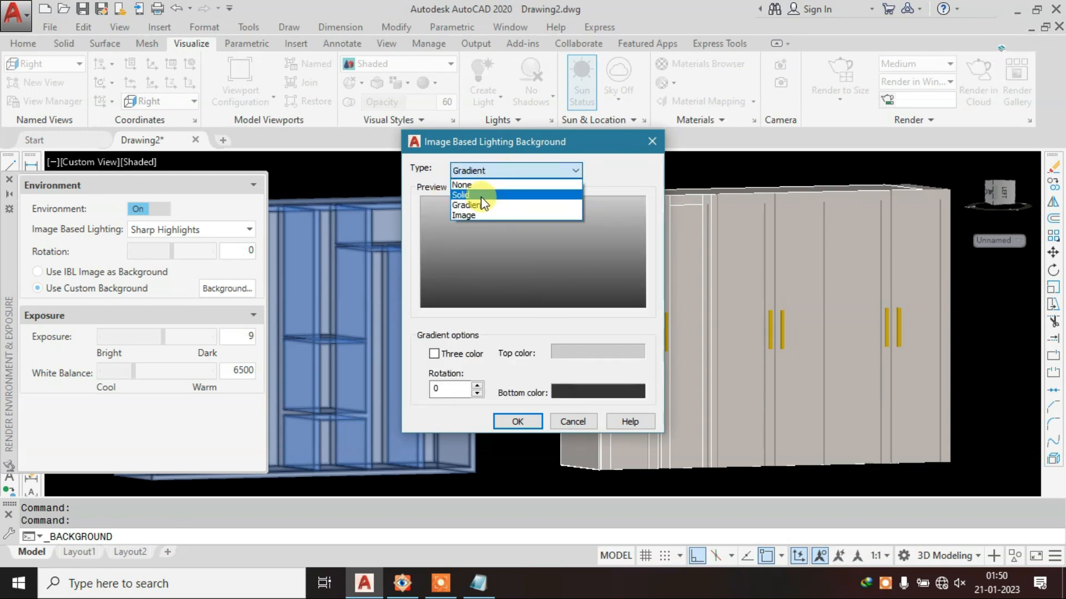
click(481, 196)
click(508, 172)
click(482, 204)
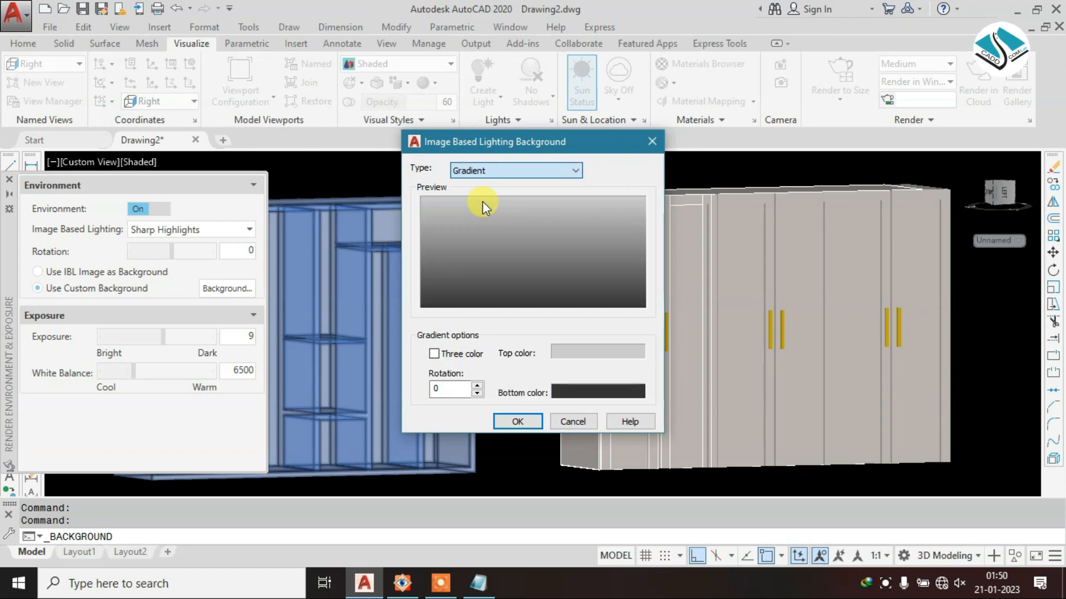
- Set the gradient background's top color to the blue 30,131,174
click(606, 352)
mouse_move(696, 242)
mouse_down()
mouse_move(674, 240)
mouse_move(688, 252)
mouse_up()
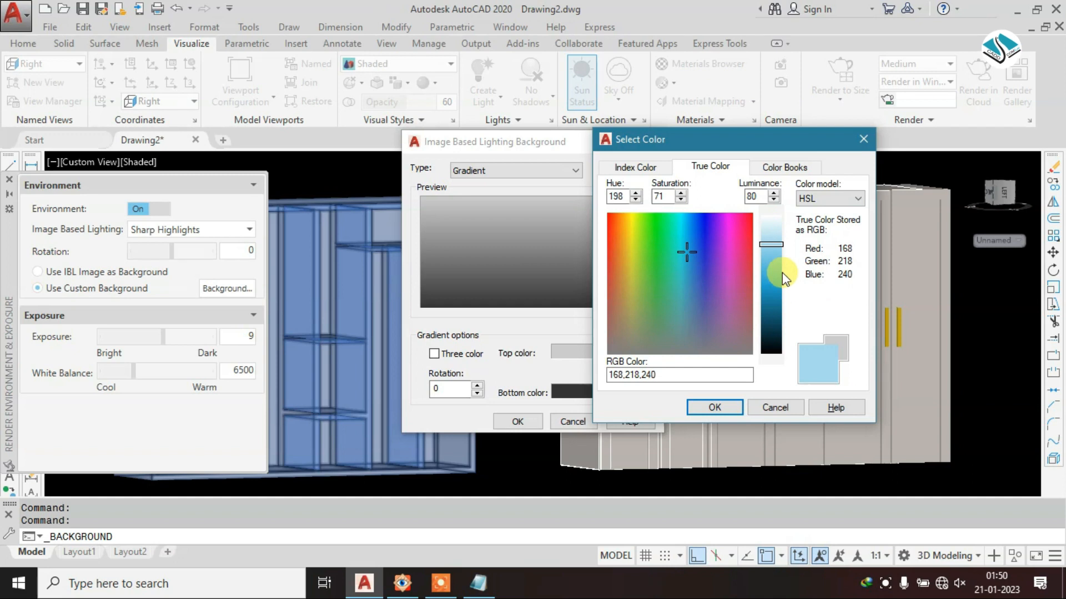
drag(775, 287, 771, 298)
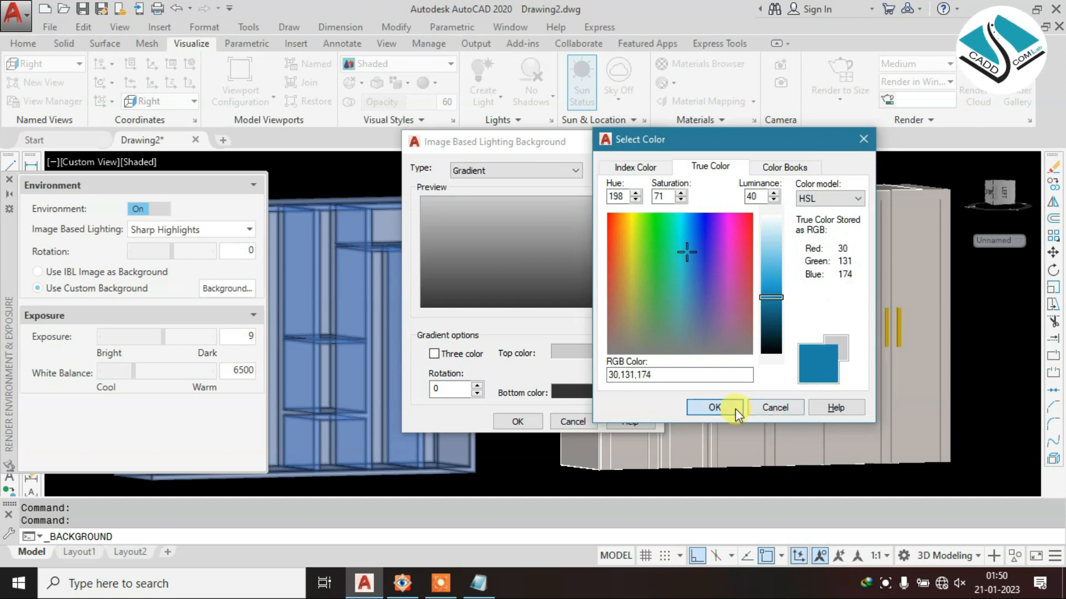
click(714, 407)
- Set the gradient's bottom color to the light cyan 147,246,241 and apply the background
click(604, 391)
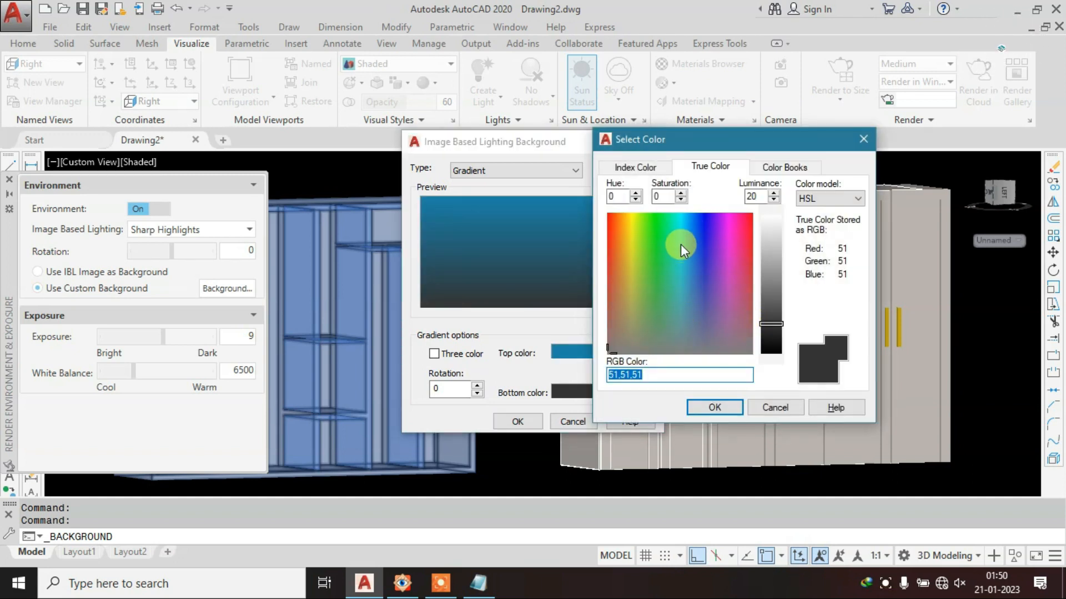
click(682, 222)
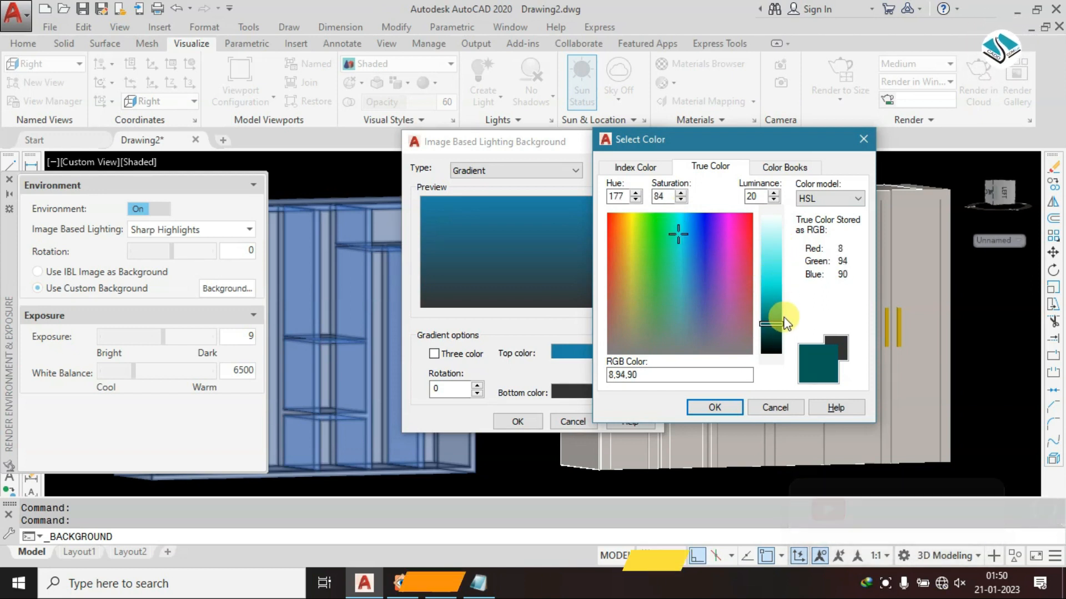
drag(779, 325, 772, 248)
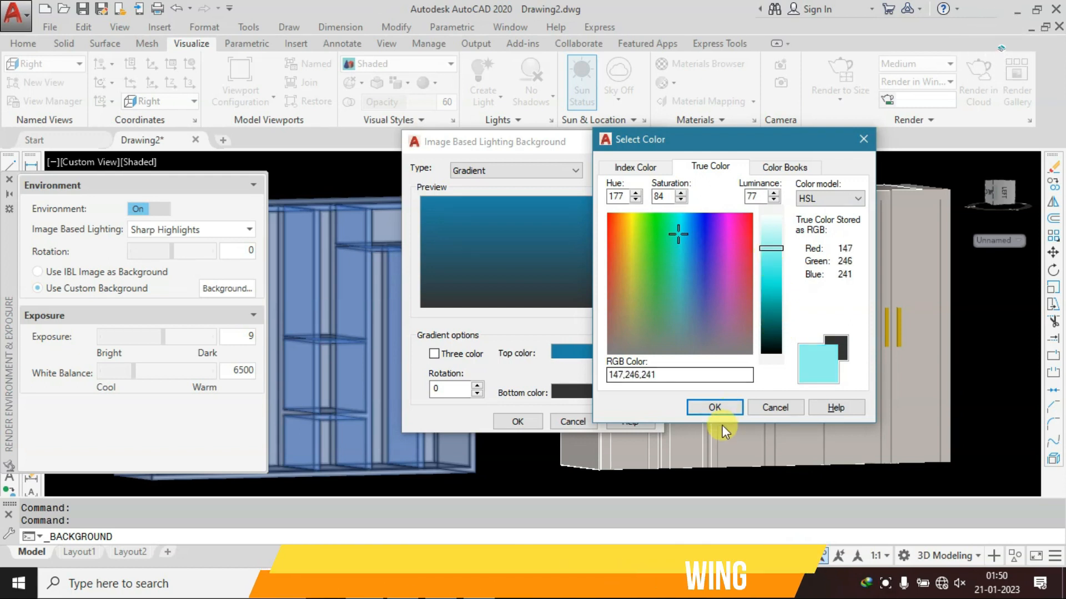
click(724, 407)
click(532, 417)
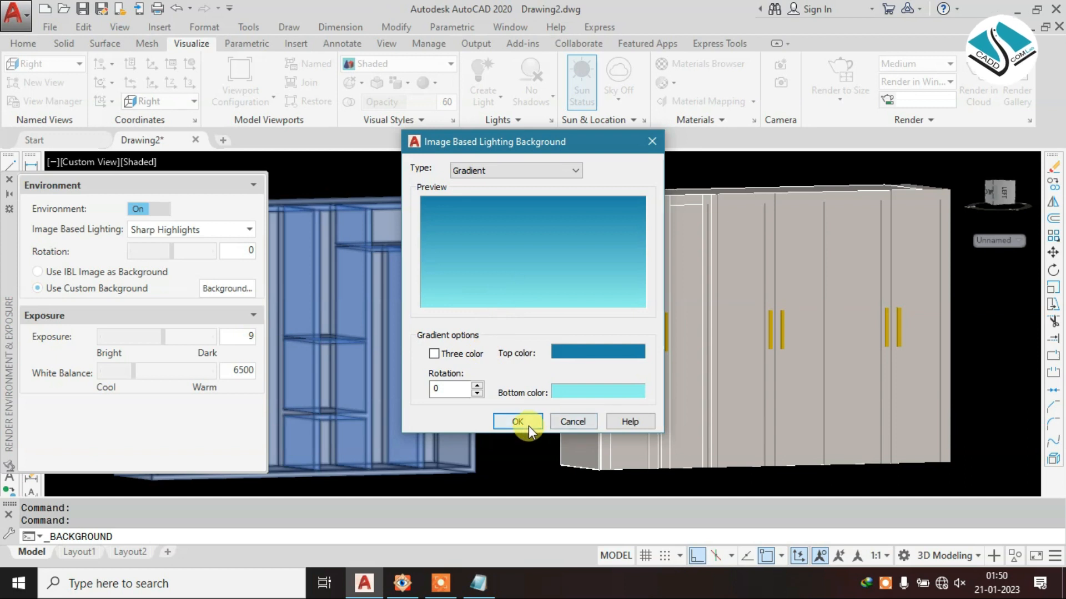
- Adjust the scene's exposure to 8.7 and close the Render Environment & Exposure palette
mouse_move(164, 335)
mouse_down()
mouse_move(144, 333)
mouse_move(174, 332)
mouse_move(160, 331)
mouse_up()
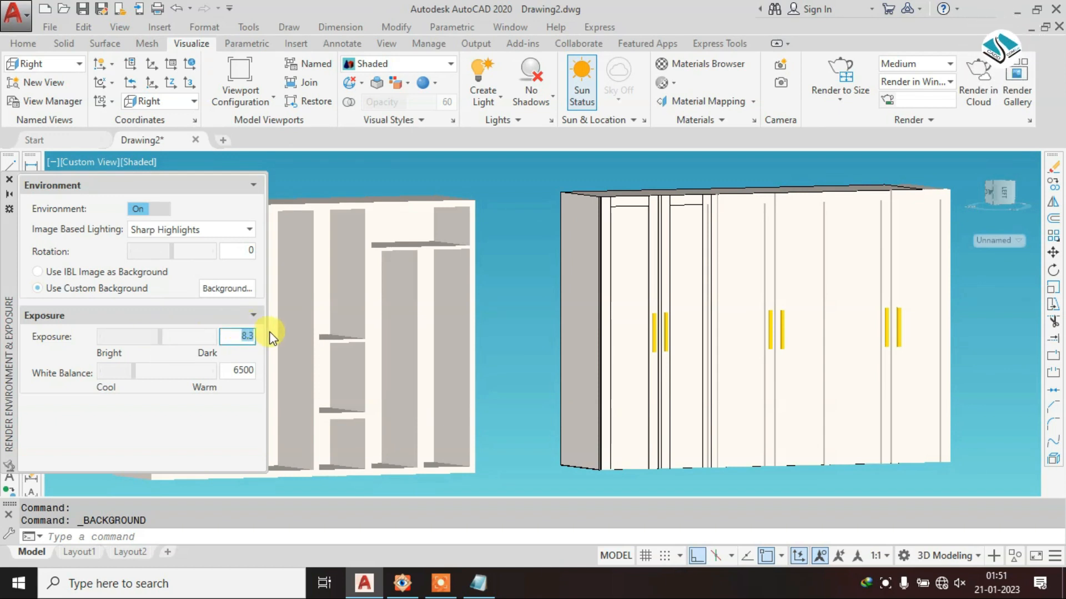
text(5)
key(Return)
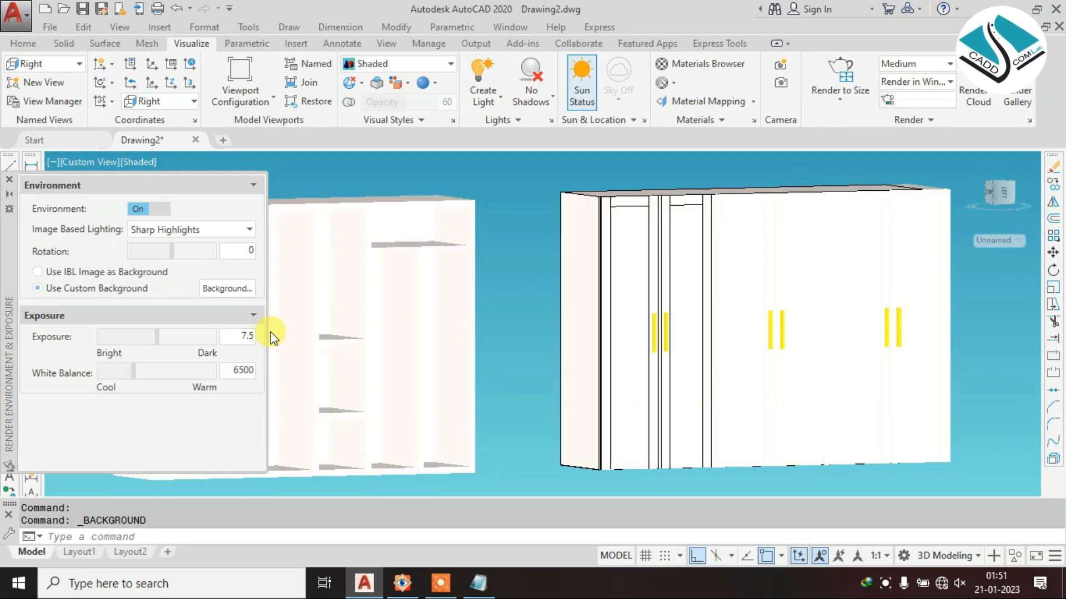
key(BackSpace)
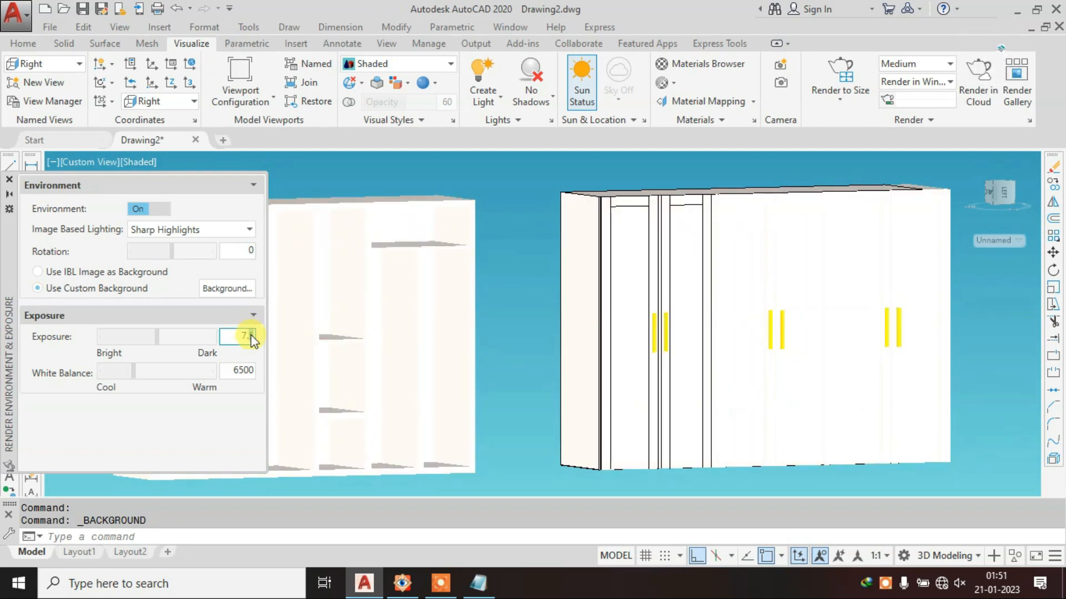
key(Return)
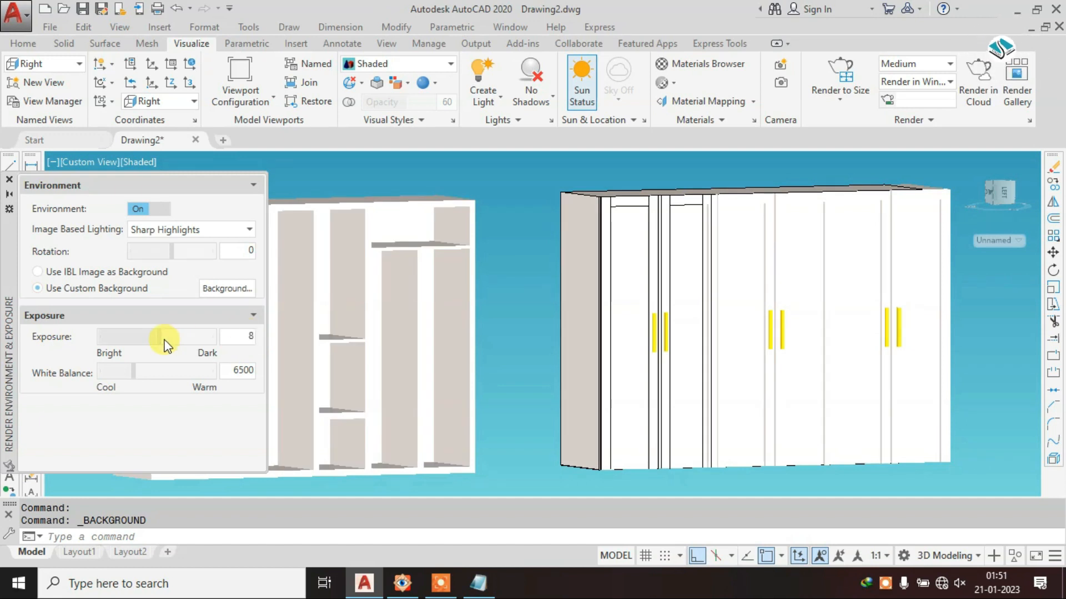
drag(155, 338, 164, 340)
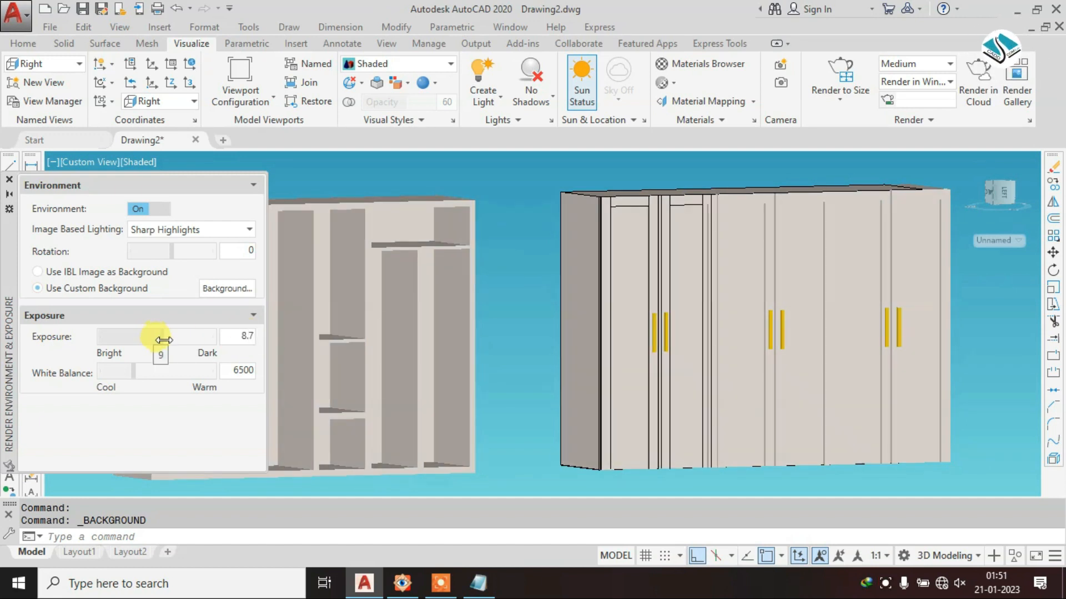
click(10, 180)
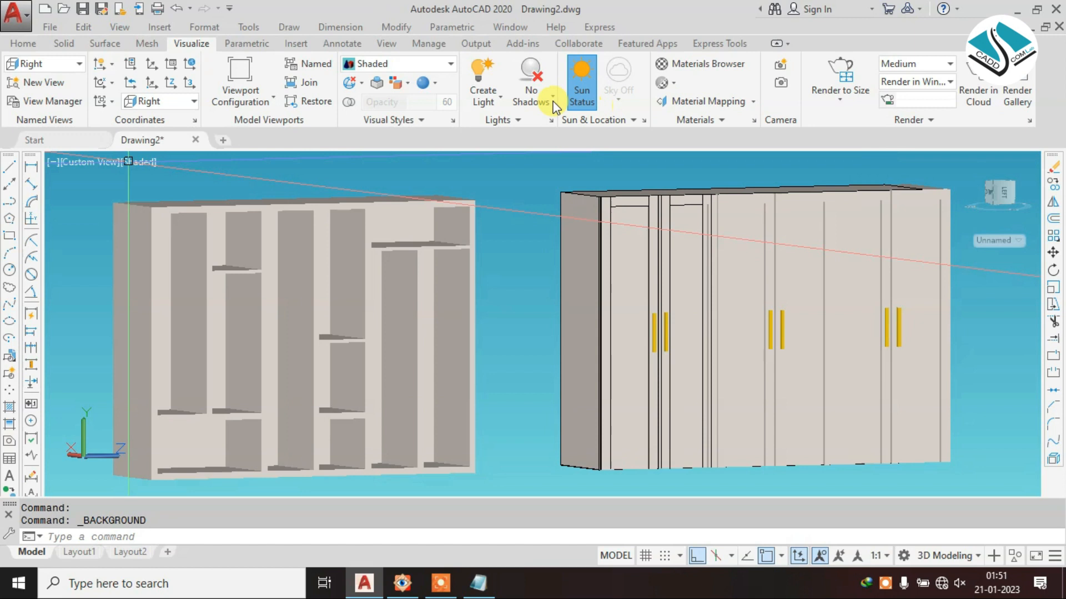
- Switch the viewport's shadow display to Full Shadows
click(522, 105)
click(577, 188)
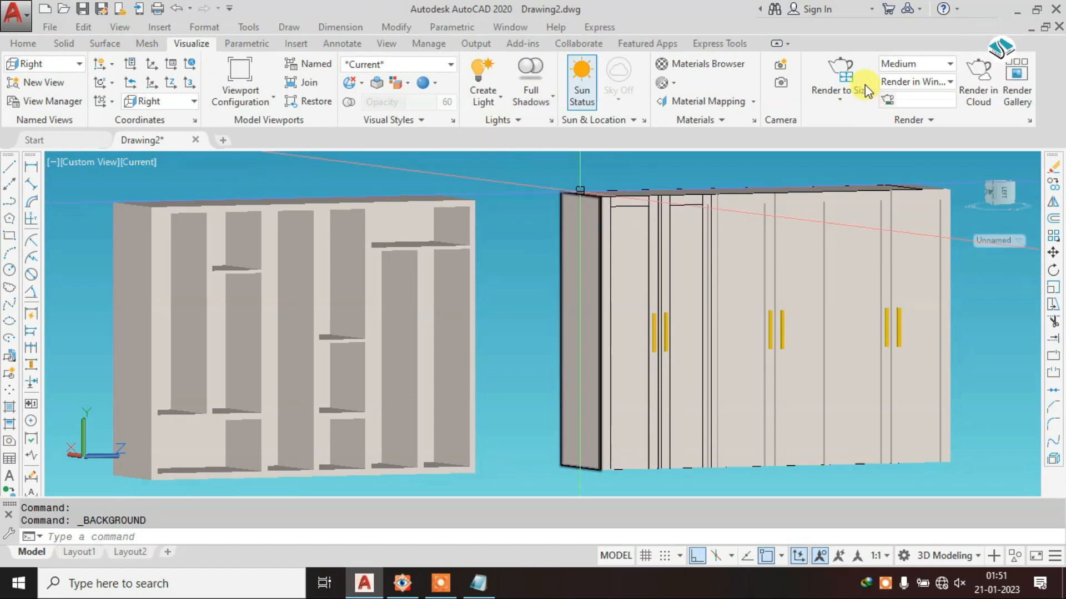
- Render the wardrobe scene at Medium quality in a separate render window and maximize that window
click(844, 80)
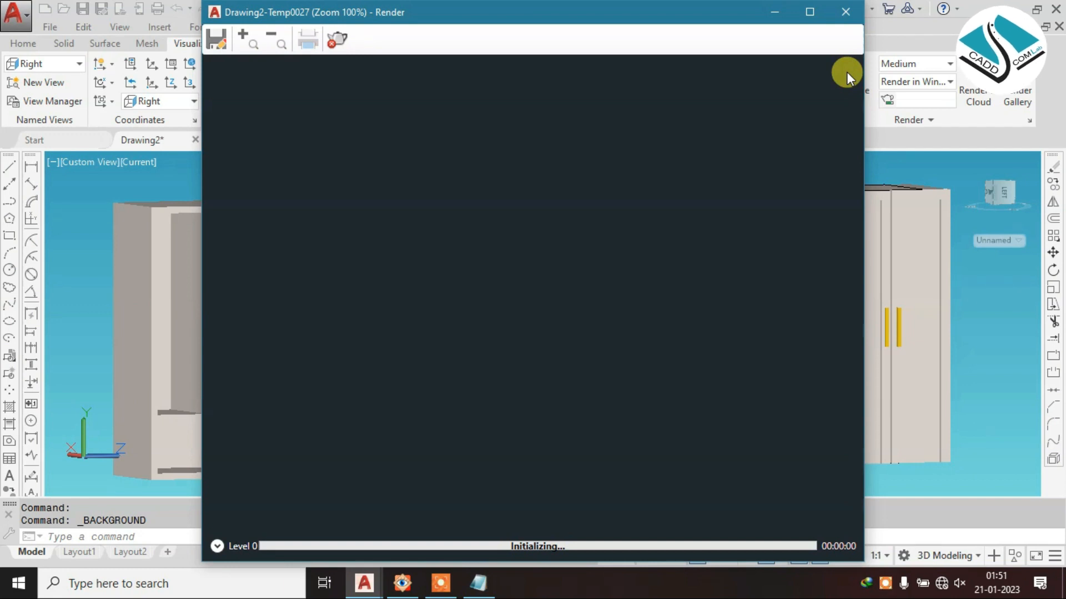
drag(605, 23, 561, 18)
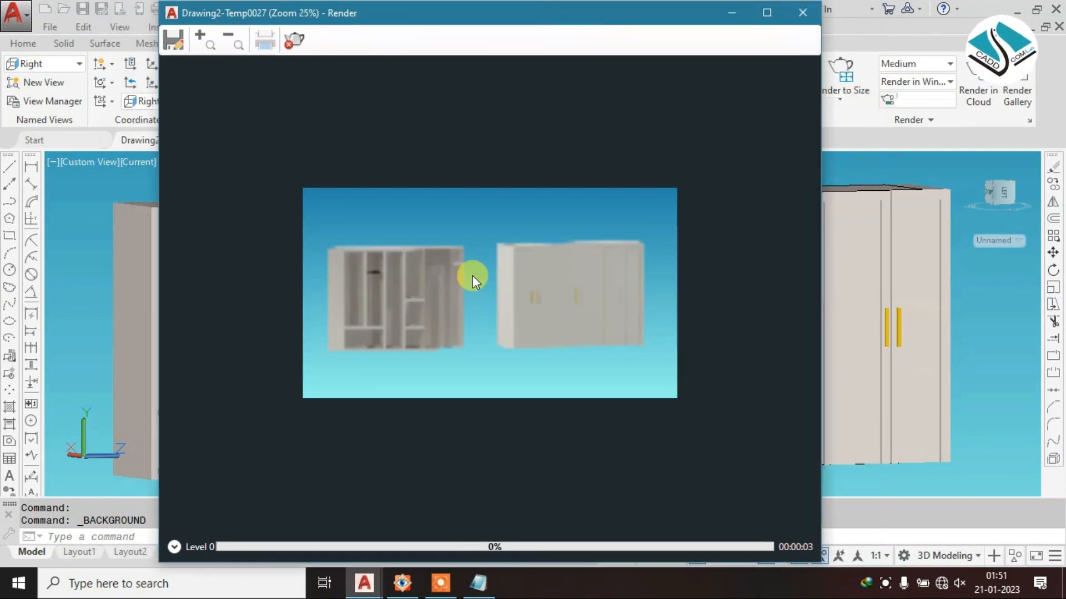
scroll(464, 283, up, 1)
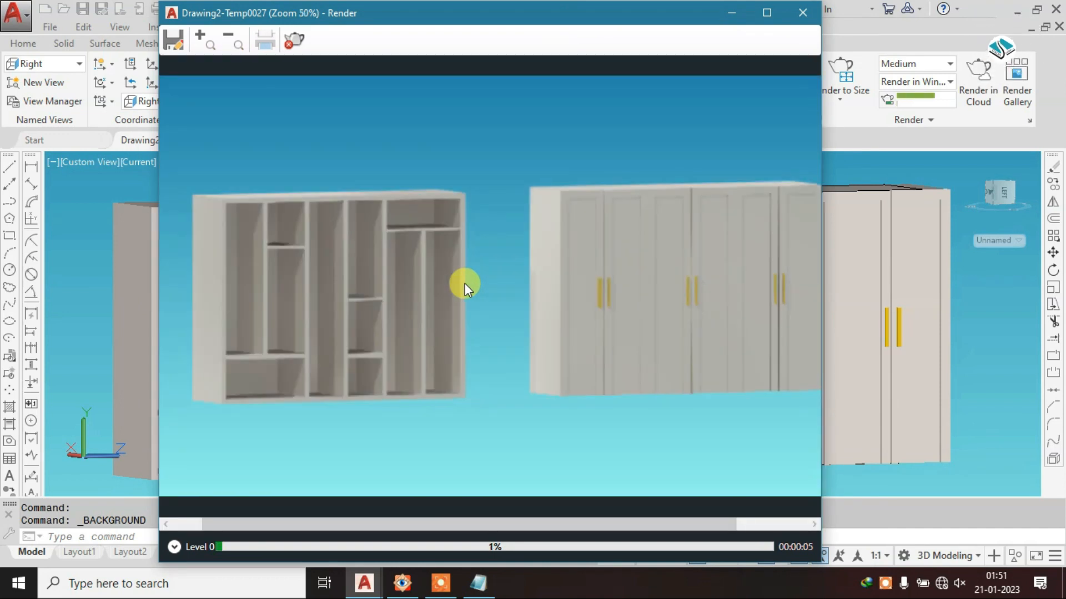
click(766, 13)
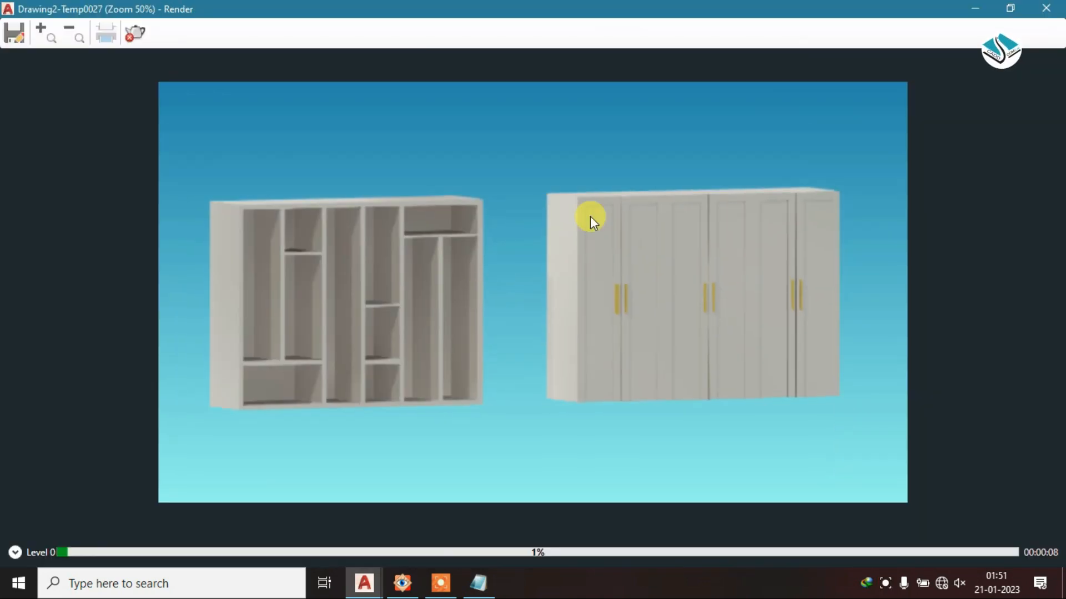
- Examine the rendered open shelving unit and the closed wardrobe's doors and handles up close and in full view
scroll(371, 270, up, 2)
scroll(371, 271, down, 2)
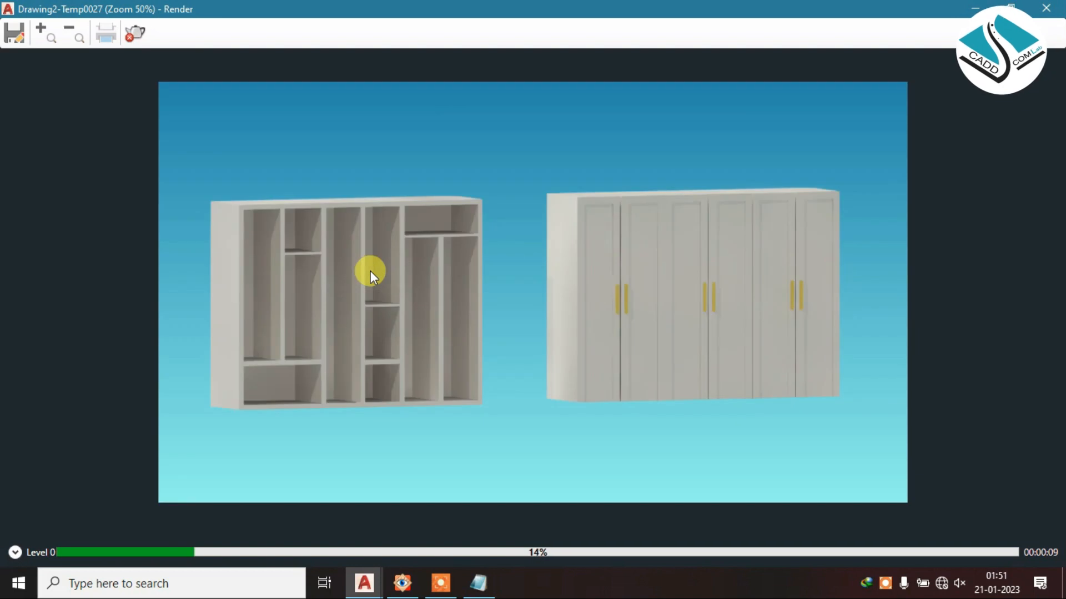
scroll(527, 265, up, 1)
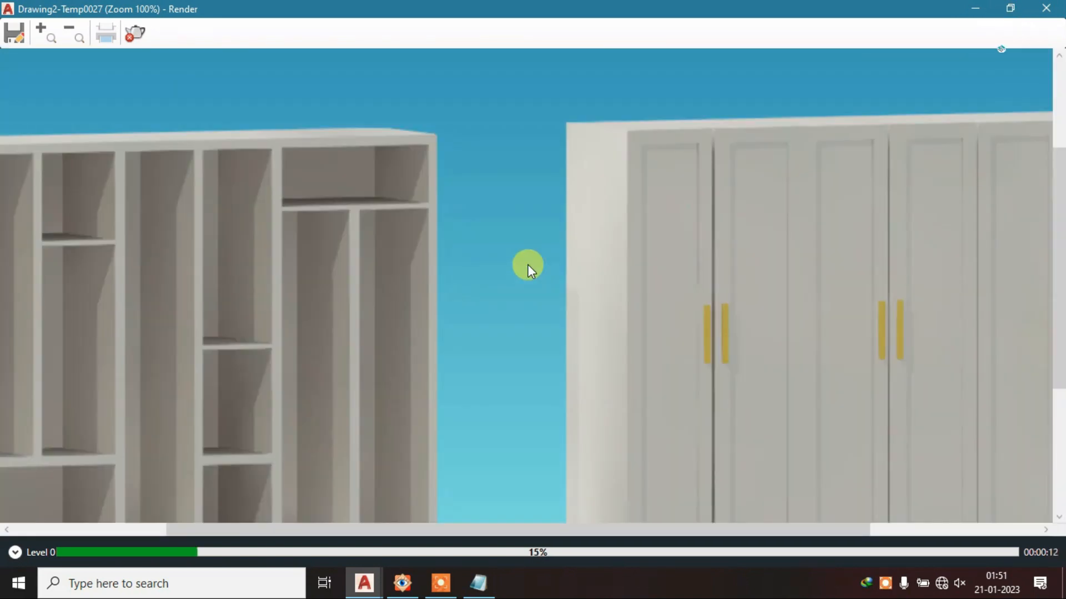
scroll(528, 265, down, 1)
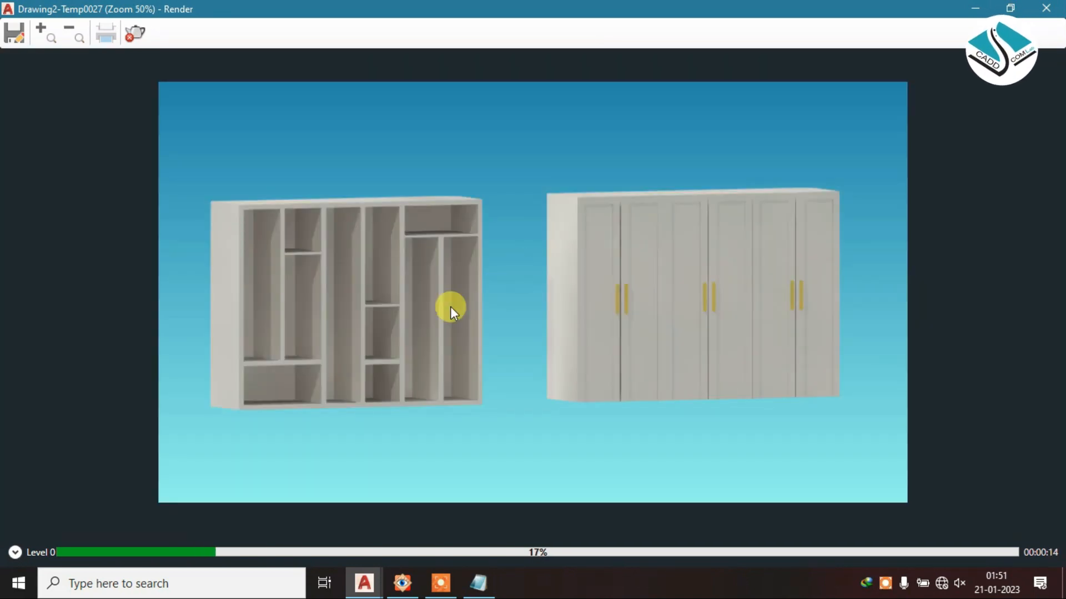
scroll(631, 305, up, 1)
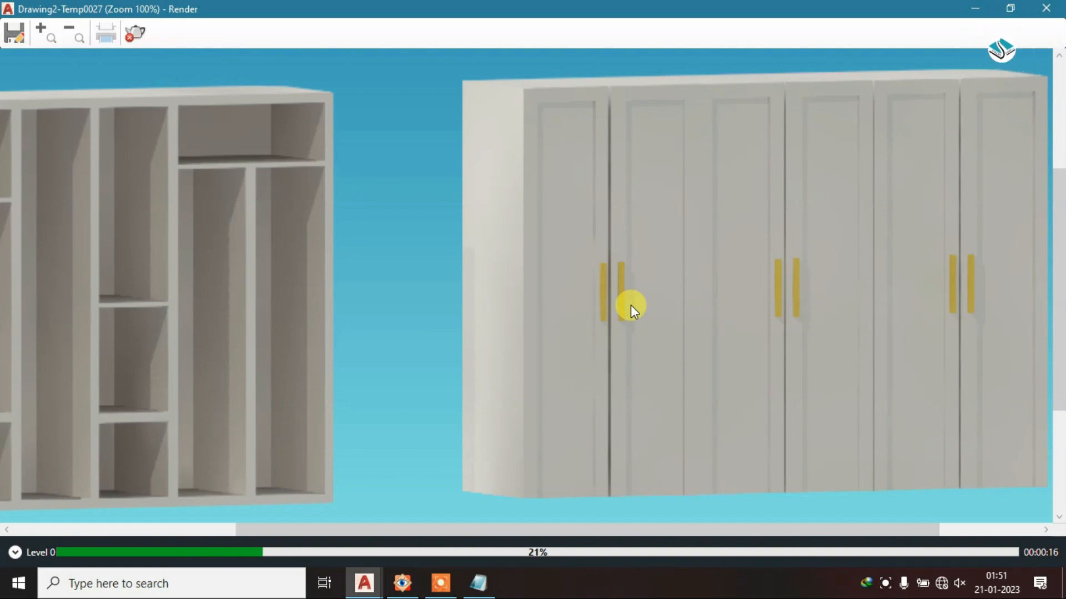
scroll(631, 305, down, 1)
scroll(465, 295, up, 1)
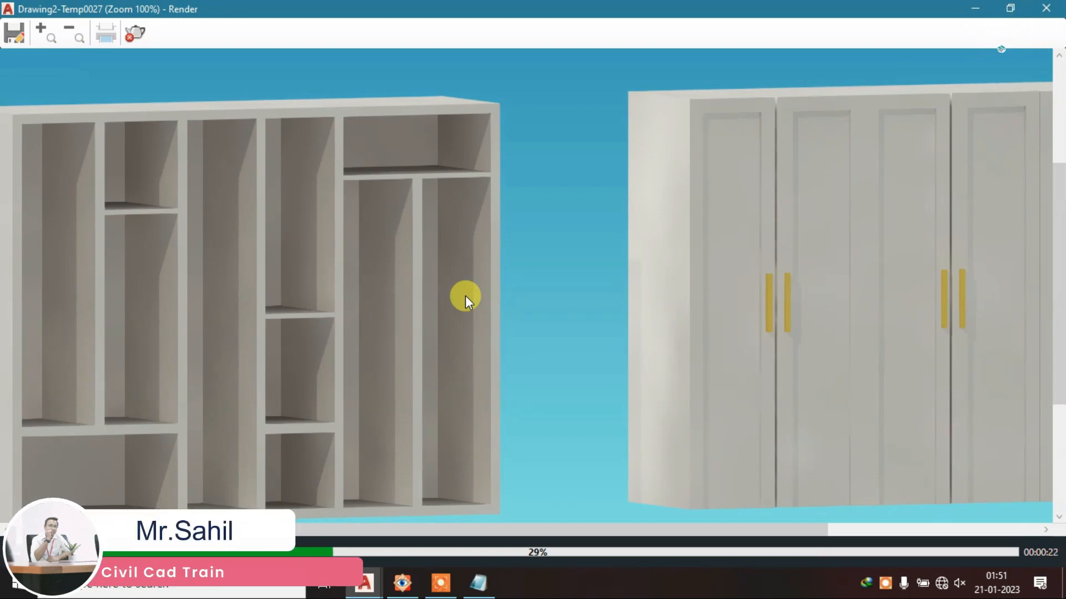
scroll(451, 322, down, 1)
scroll(371, 317, up, 1)
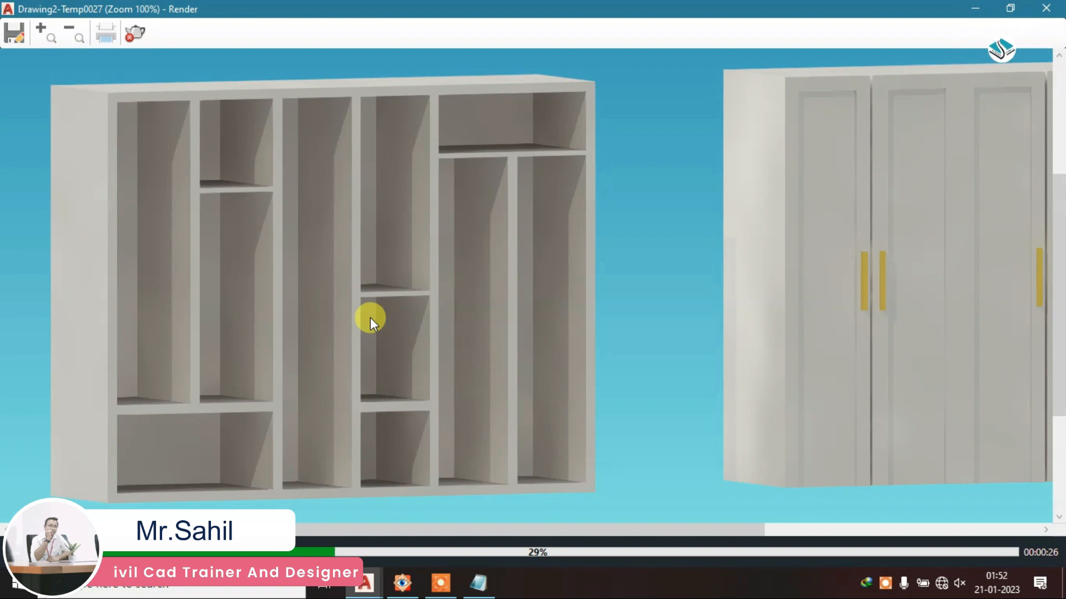
scroll(370, 318, down, 1)
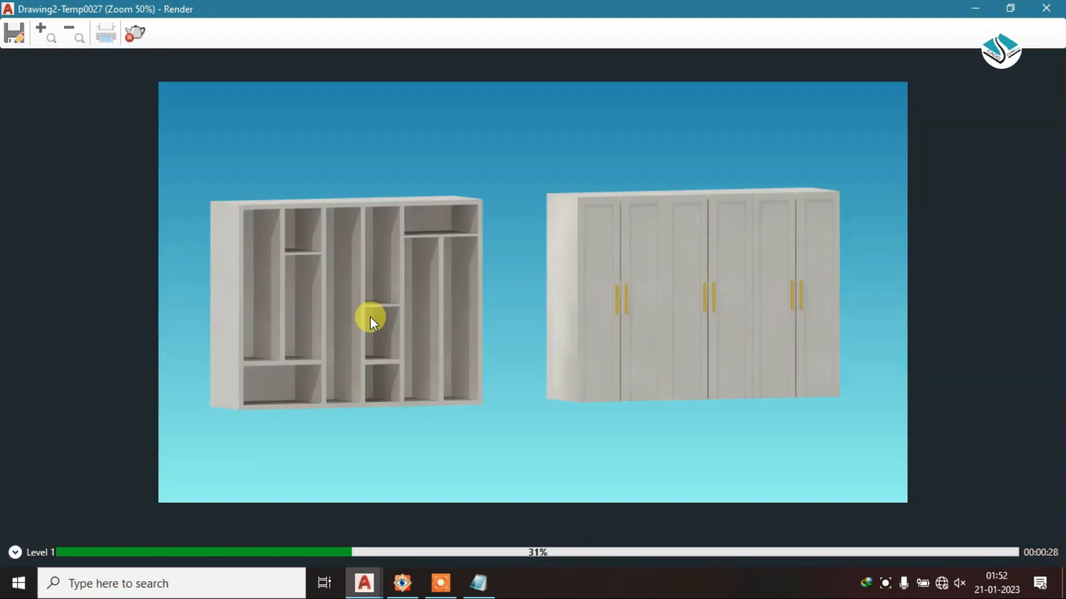
scroll(713, 301, up, 2)
scroll(713, 301, down, 2)
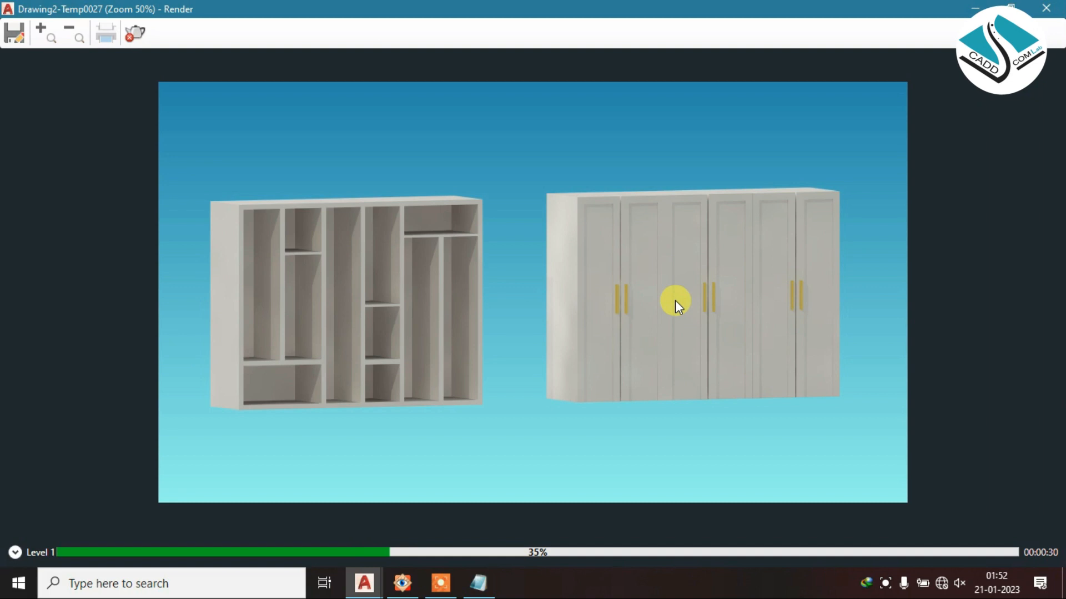
scroll(571, 302, up, 1)
scroll(571, 302, down, 1)
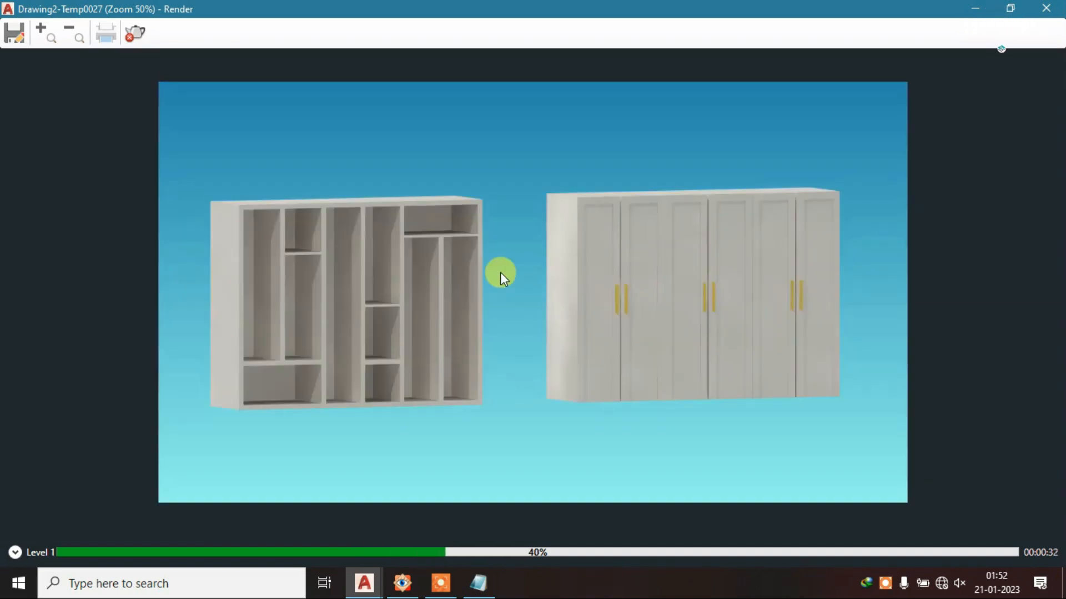
scroll(500, 271, up, 1)
scroll(501, 272, down, 1)
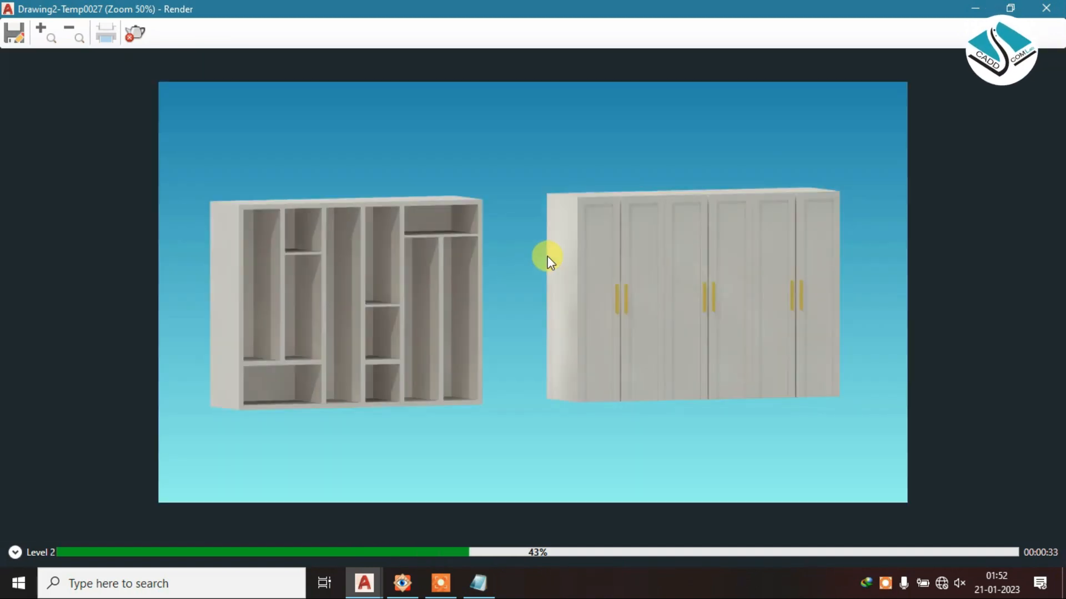